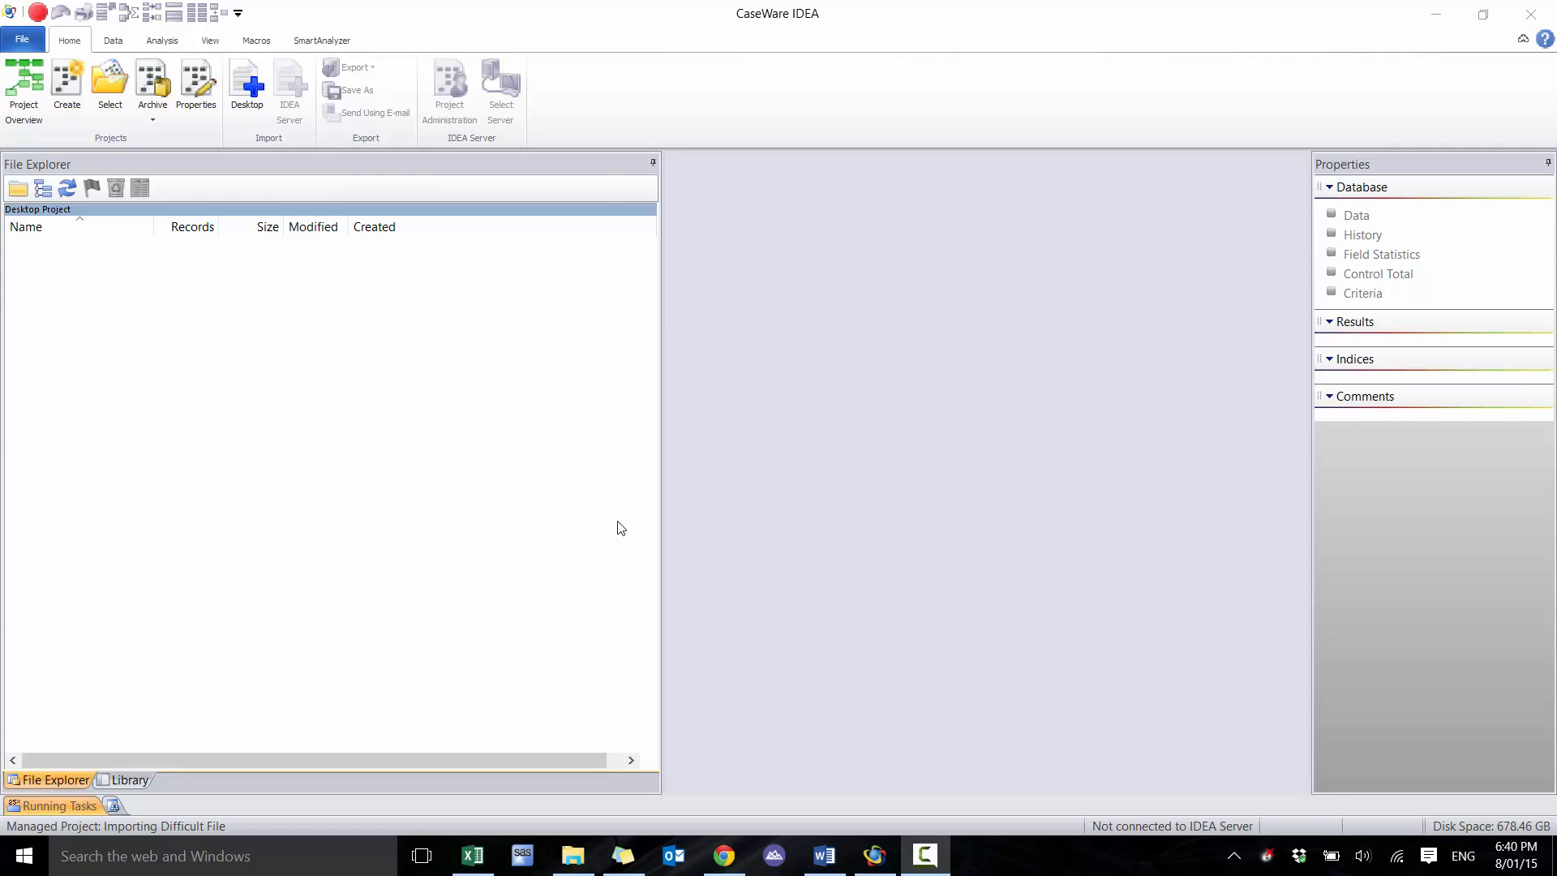
Open the Loan Details PDF from the Source Files.ILB folder in Adobe Reader
left_click(573, 855)
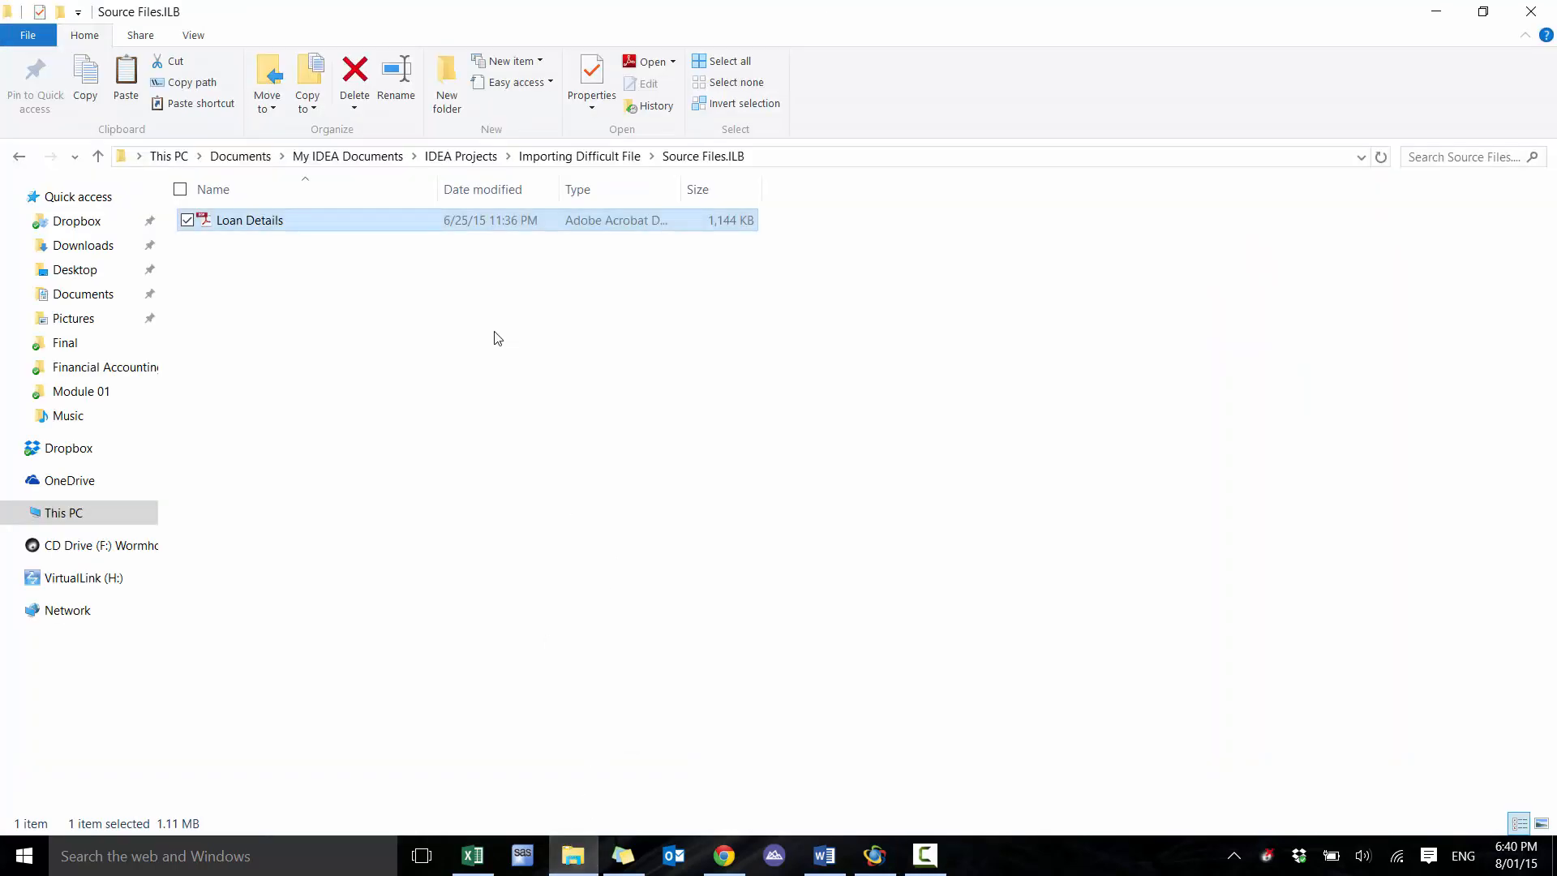
double_click(475, 222)
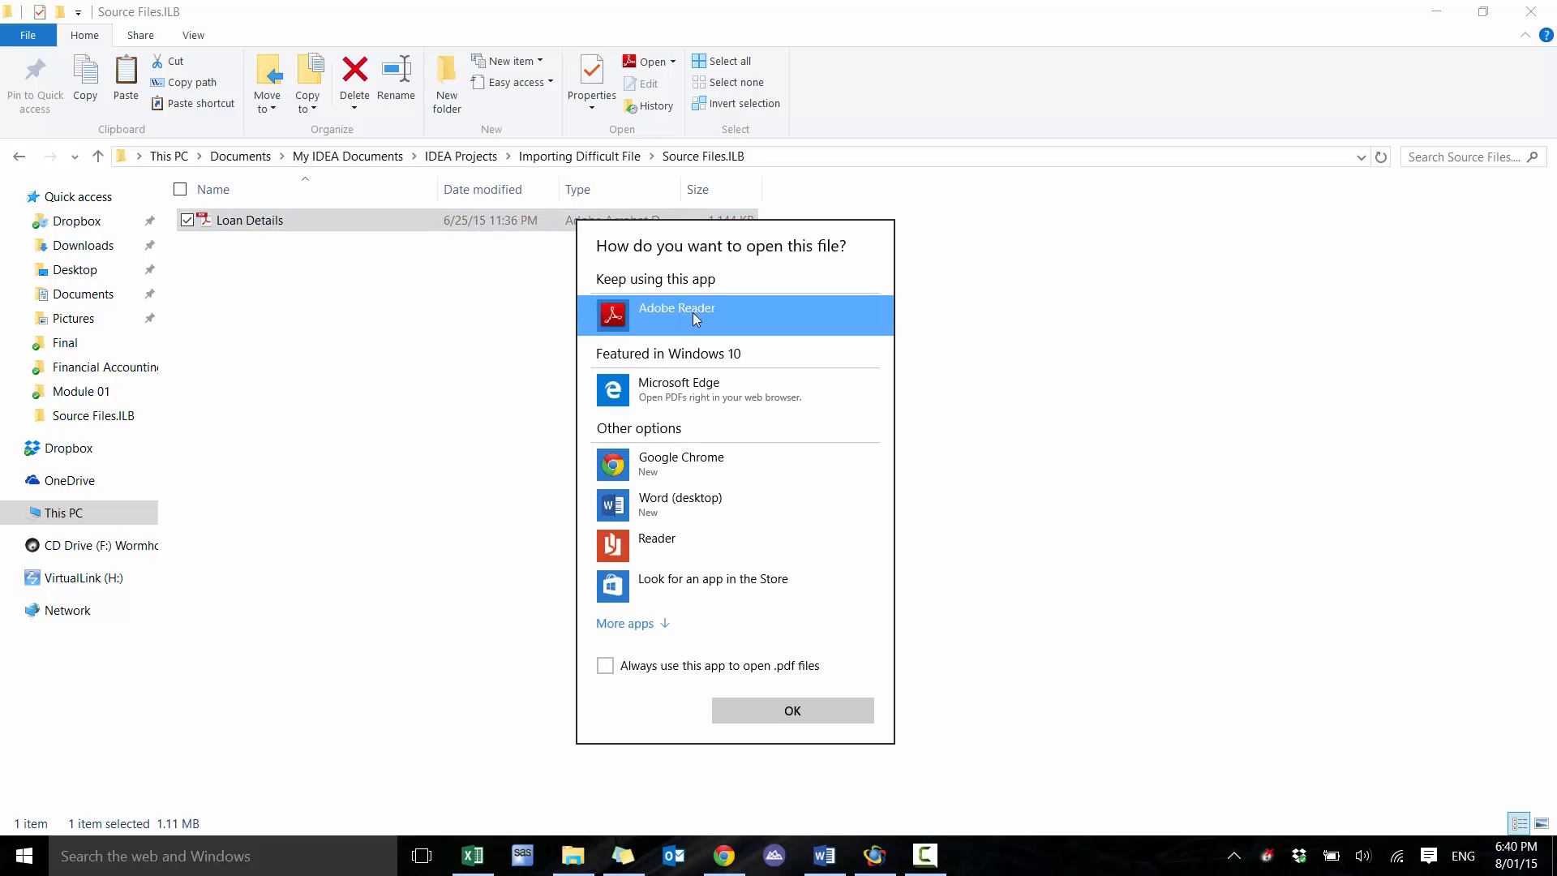
double_click(693, 313)
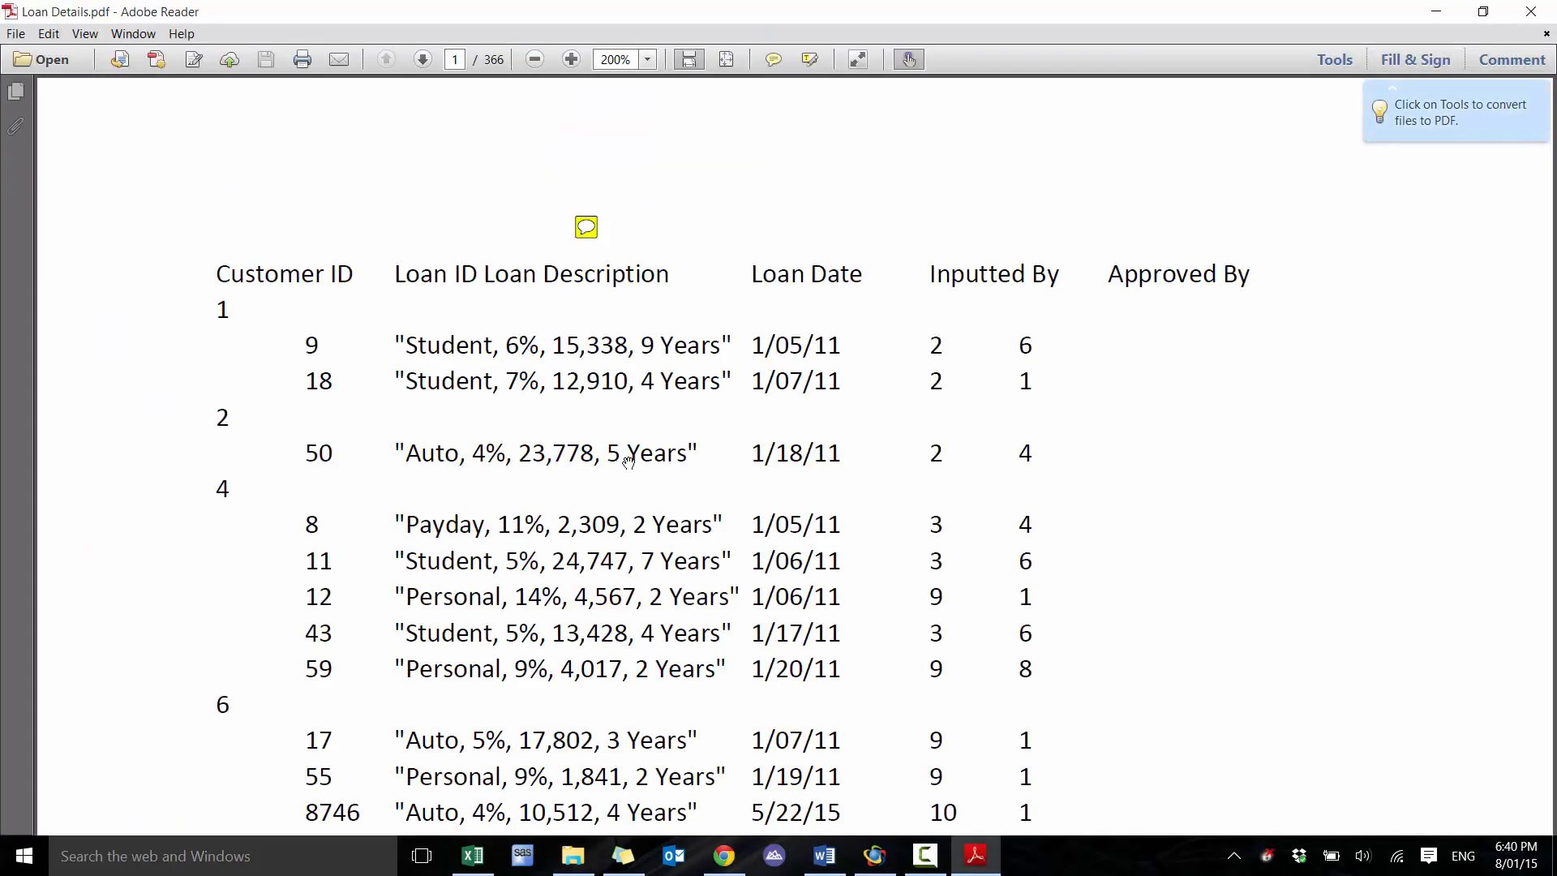
Examine the report layout on the first page and read the note about what the loan description contains
scroll(629, 462, "down", 3)
scroll(319, 303, "up", 3)
scroll(730, 543, "down", 5)
scroll(662, 489, "up", 3)
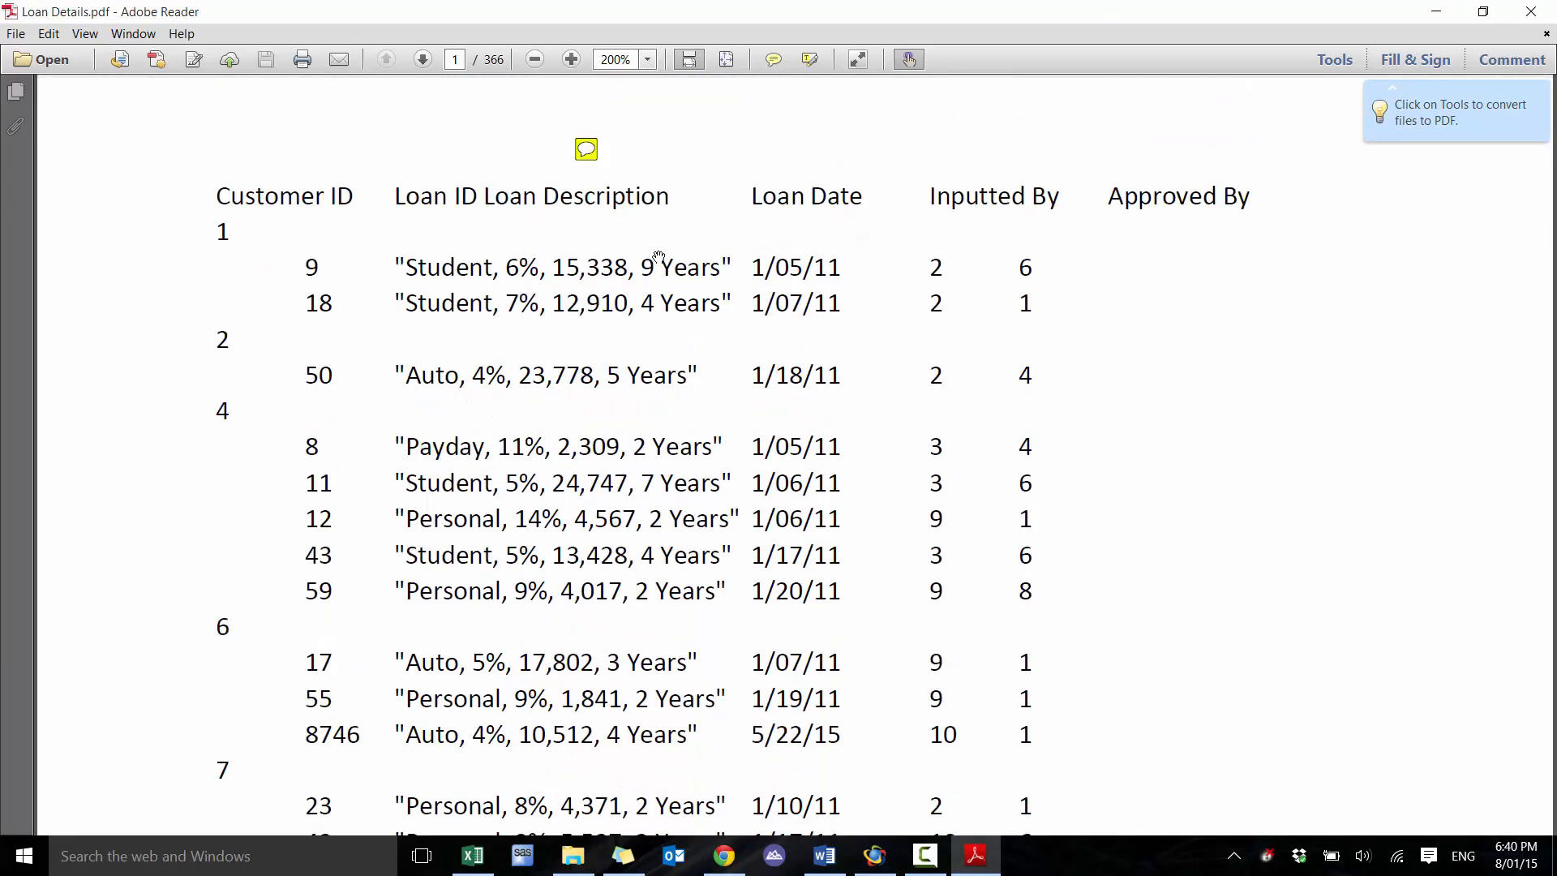
scroll(629, 203, "up", 2)
left_click(585, 229)
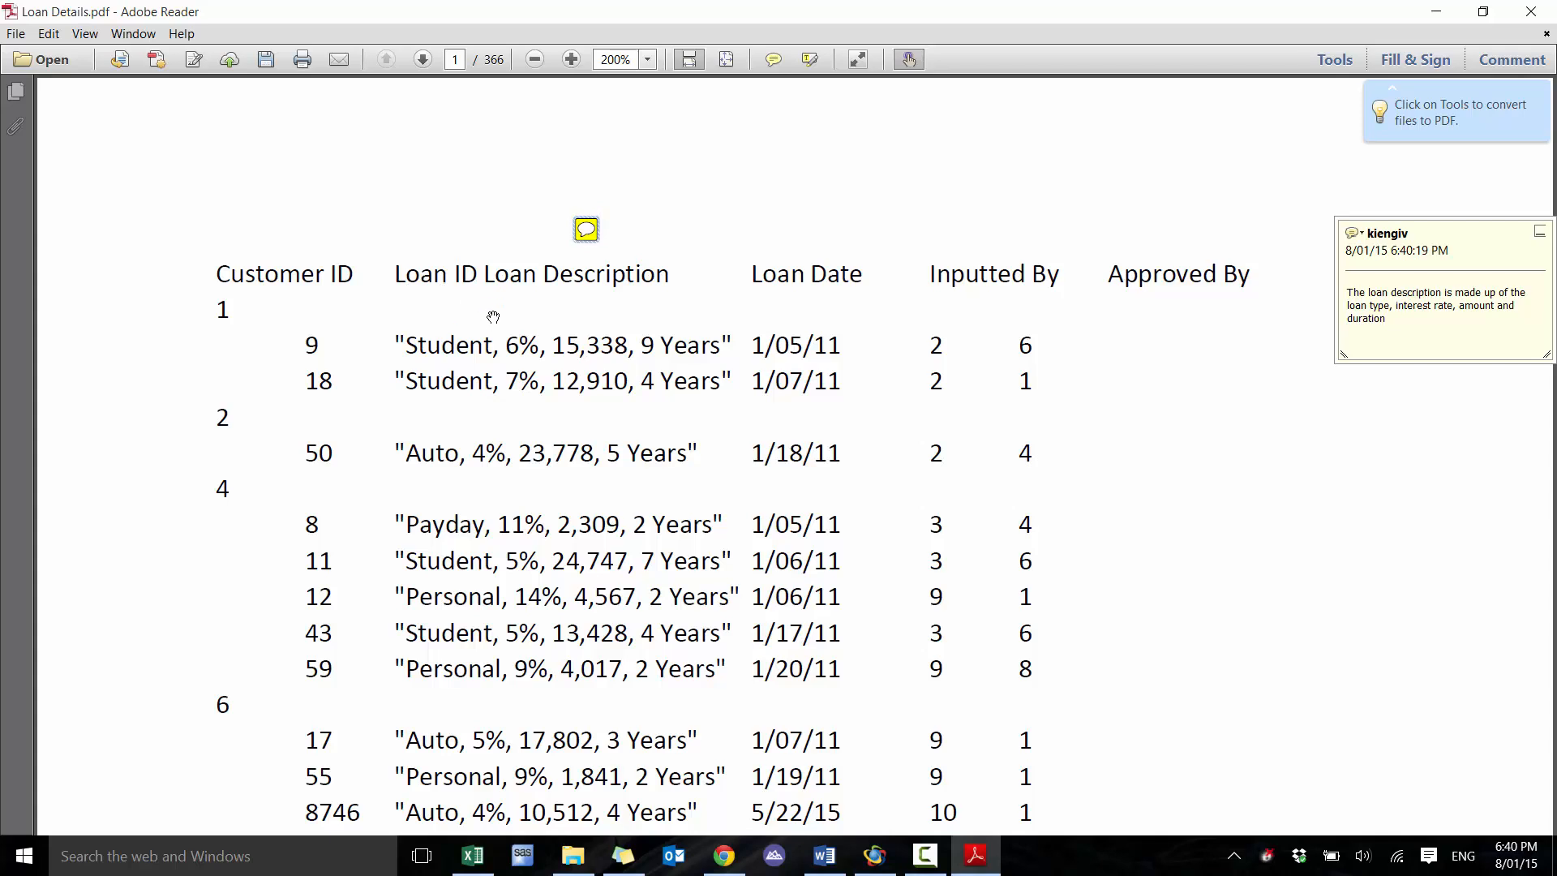
left_click(1399, 328)
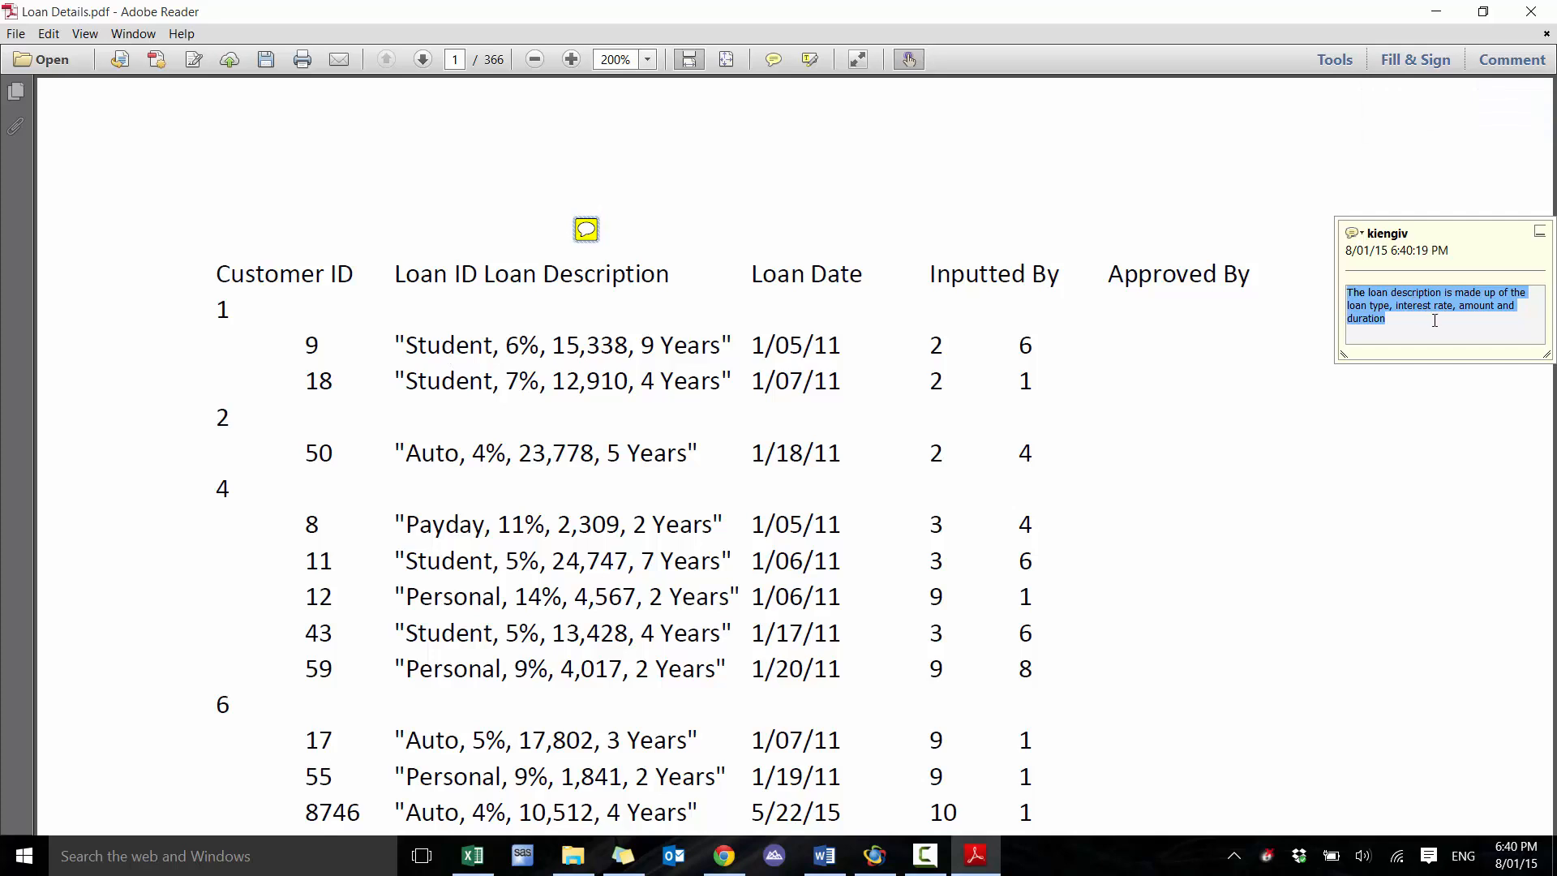
left_click(657, 356)
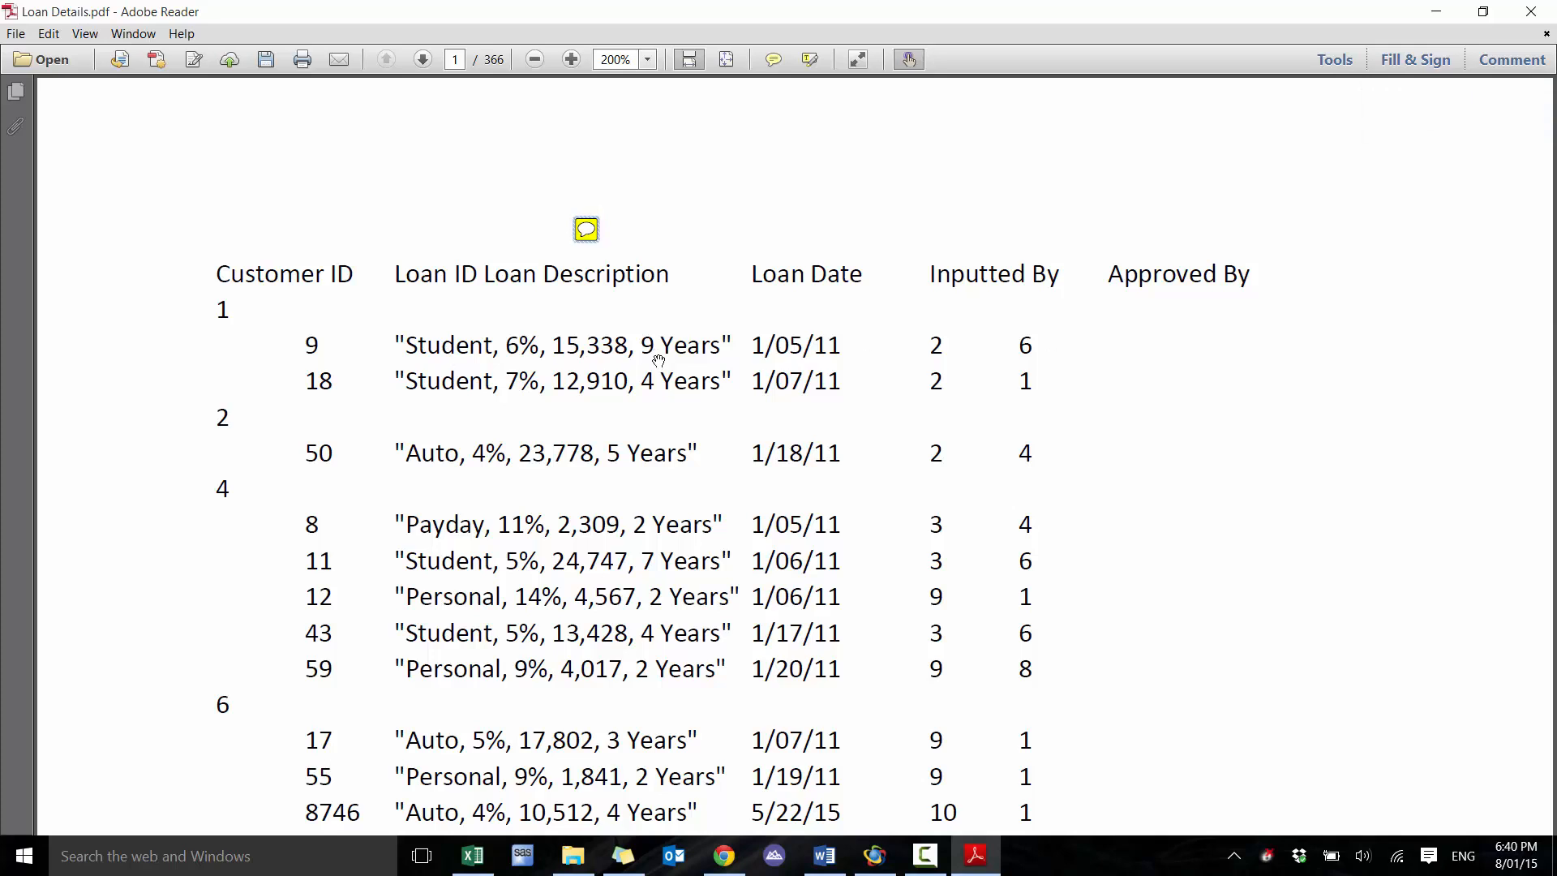
Check how the loan rows line up across the first three pages, and close the PDF without saving changes
scroll(674, 404, "down", 6)
scroll(668, 441, "down", 3)
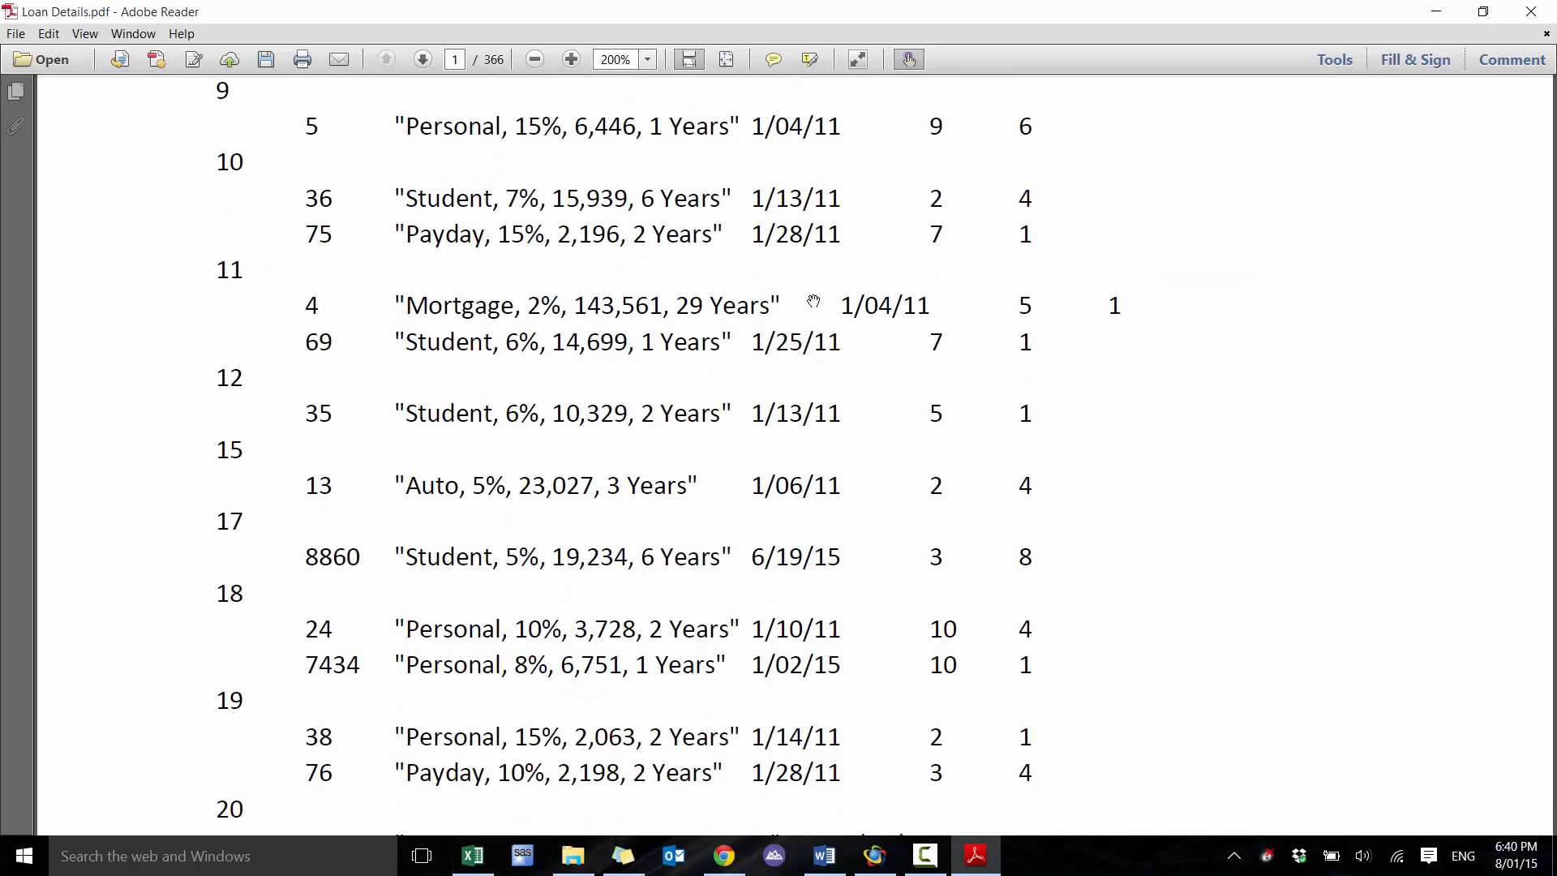
scroll(813, 302, "down", 15)
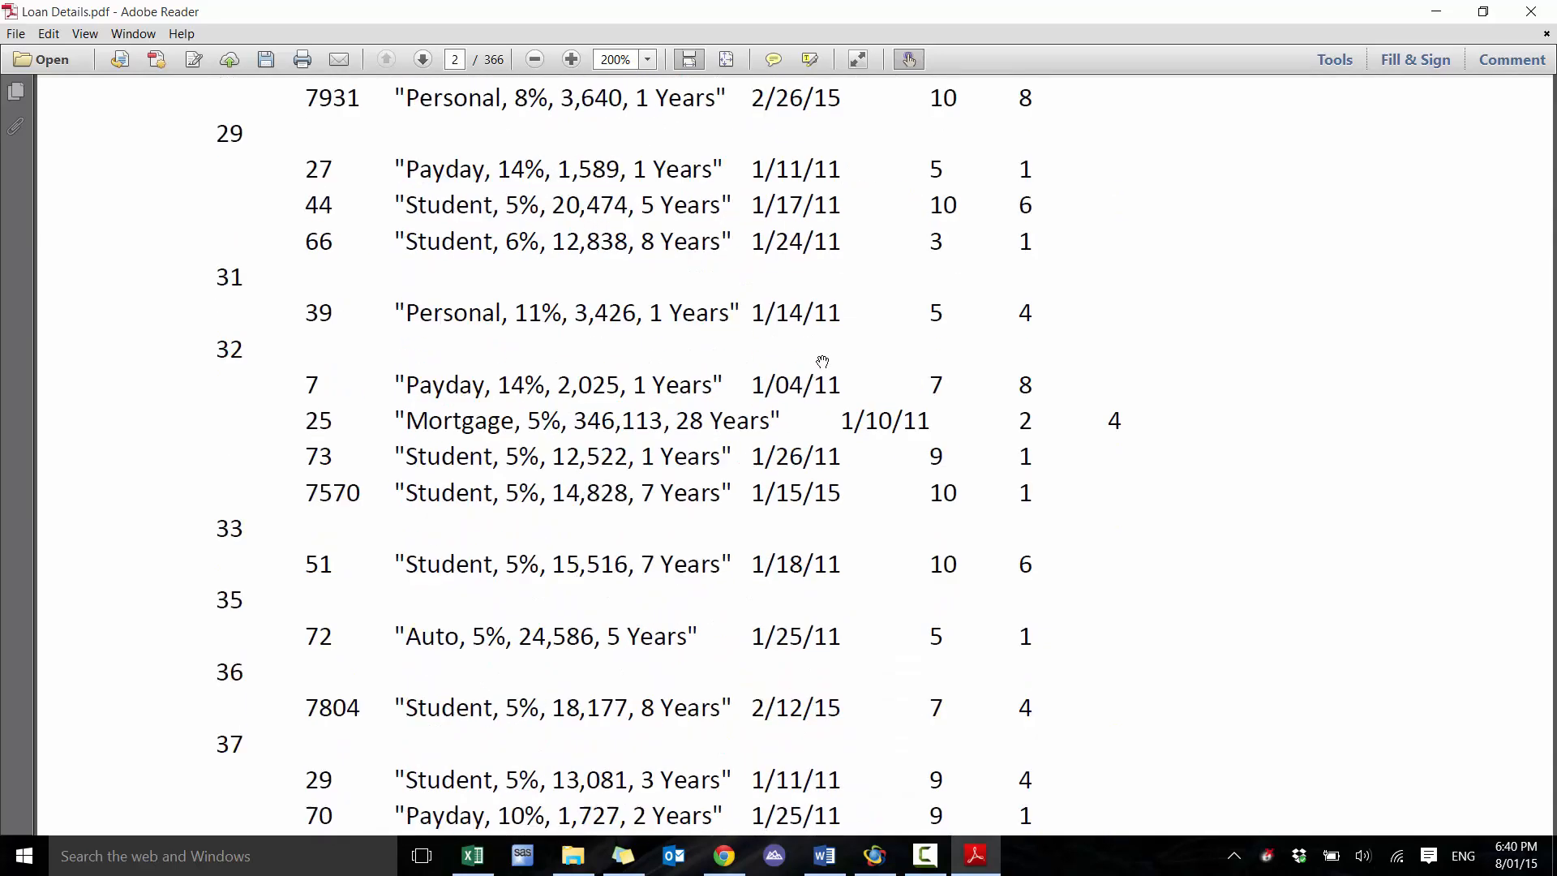
scroll(823, 362, "down", 15)
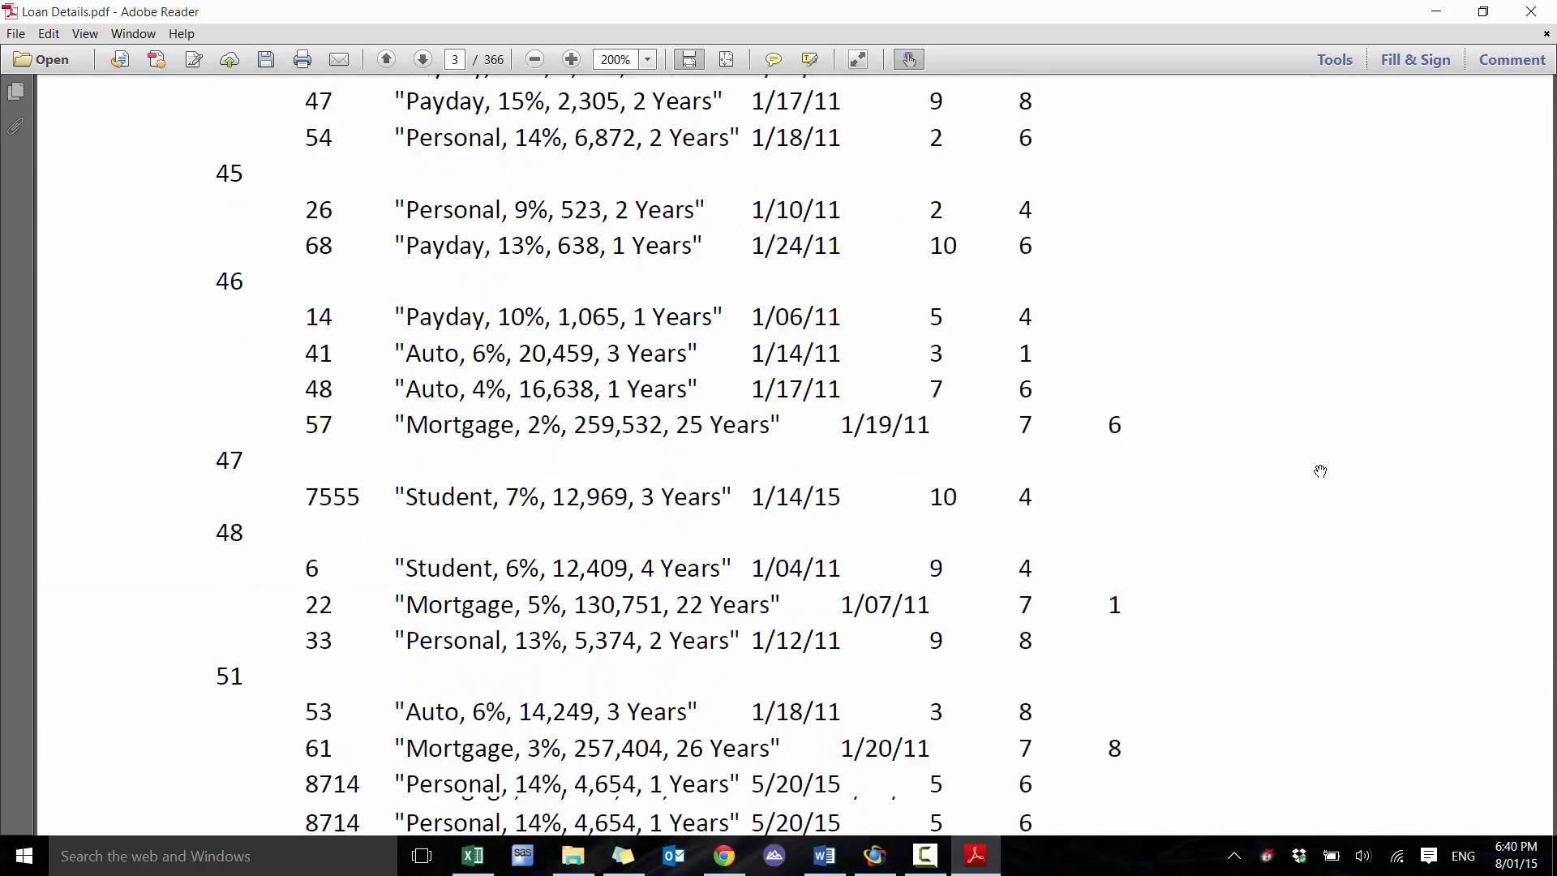
scroll(1320, 472, "down", 2)
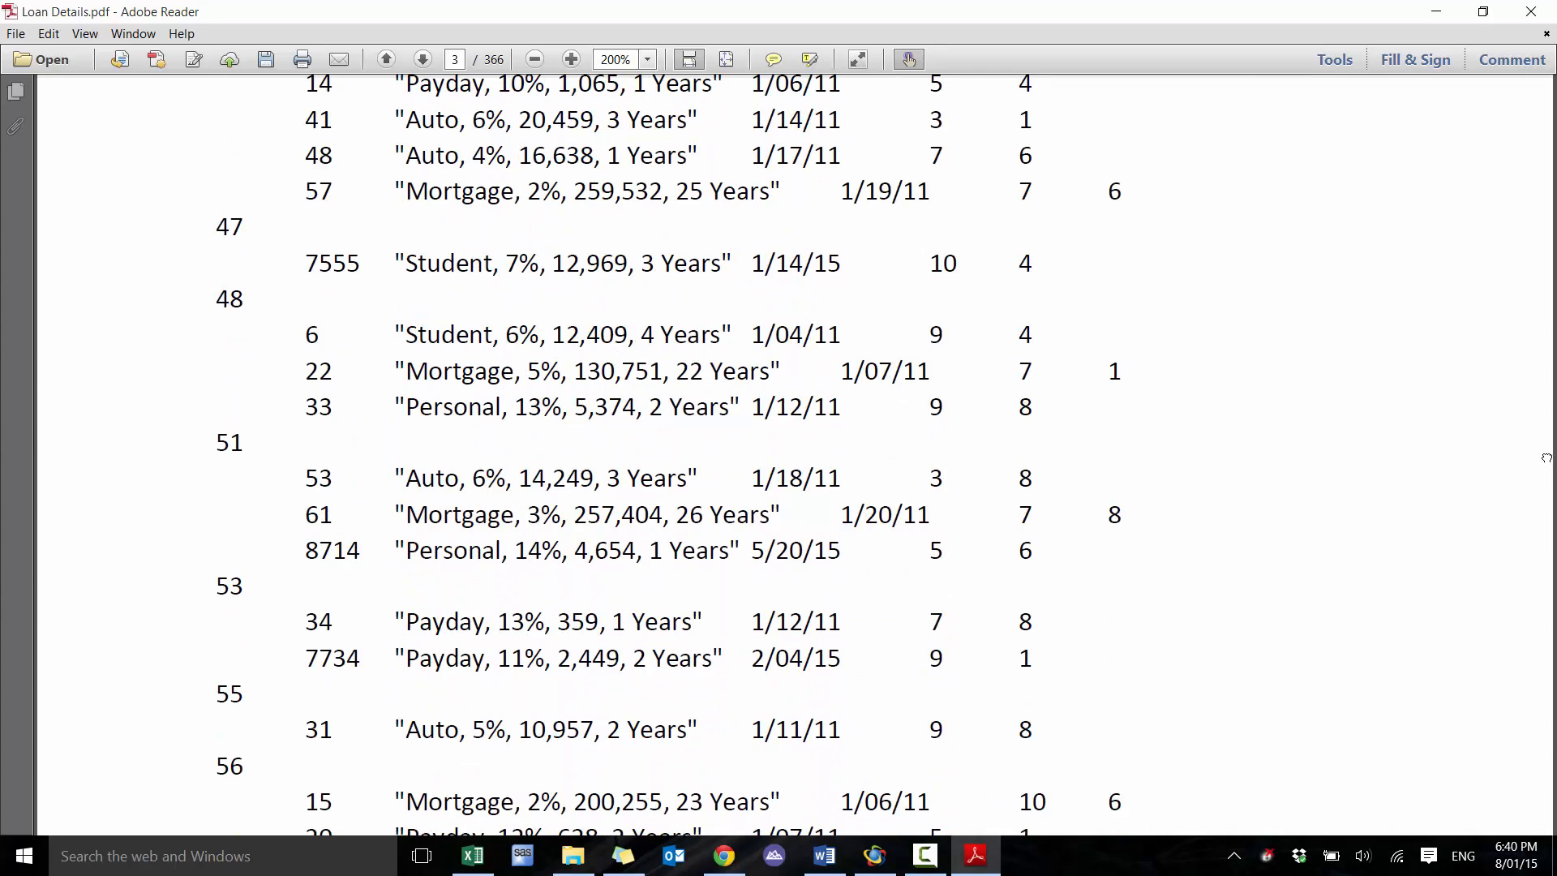
scroll(1547, 459, "down", 5)
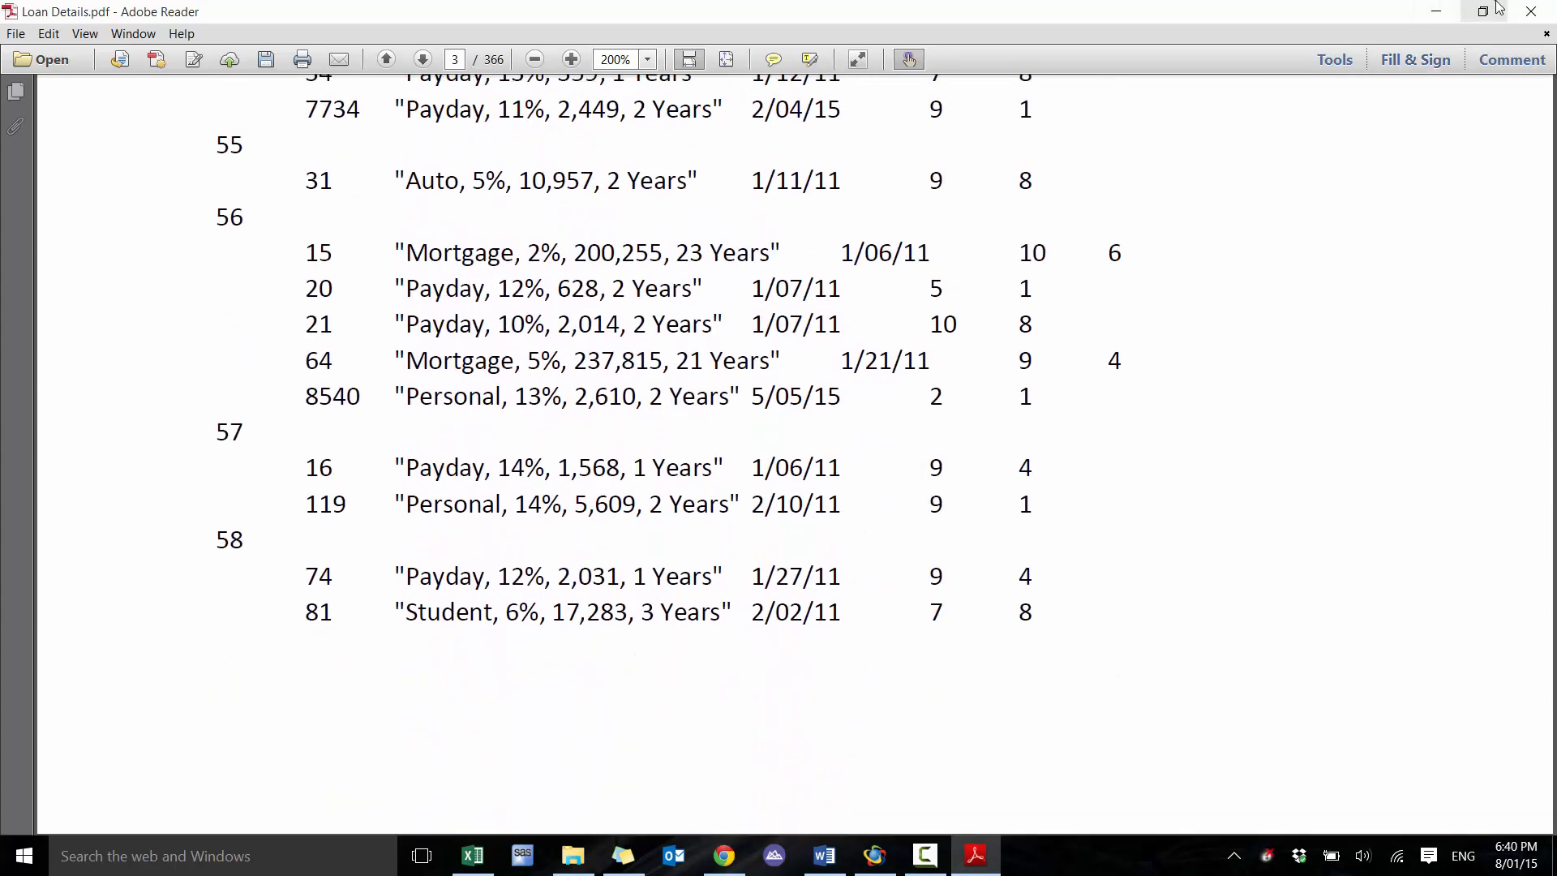
left_click(1531, 11)
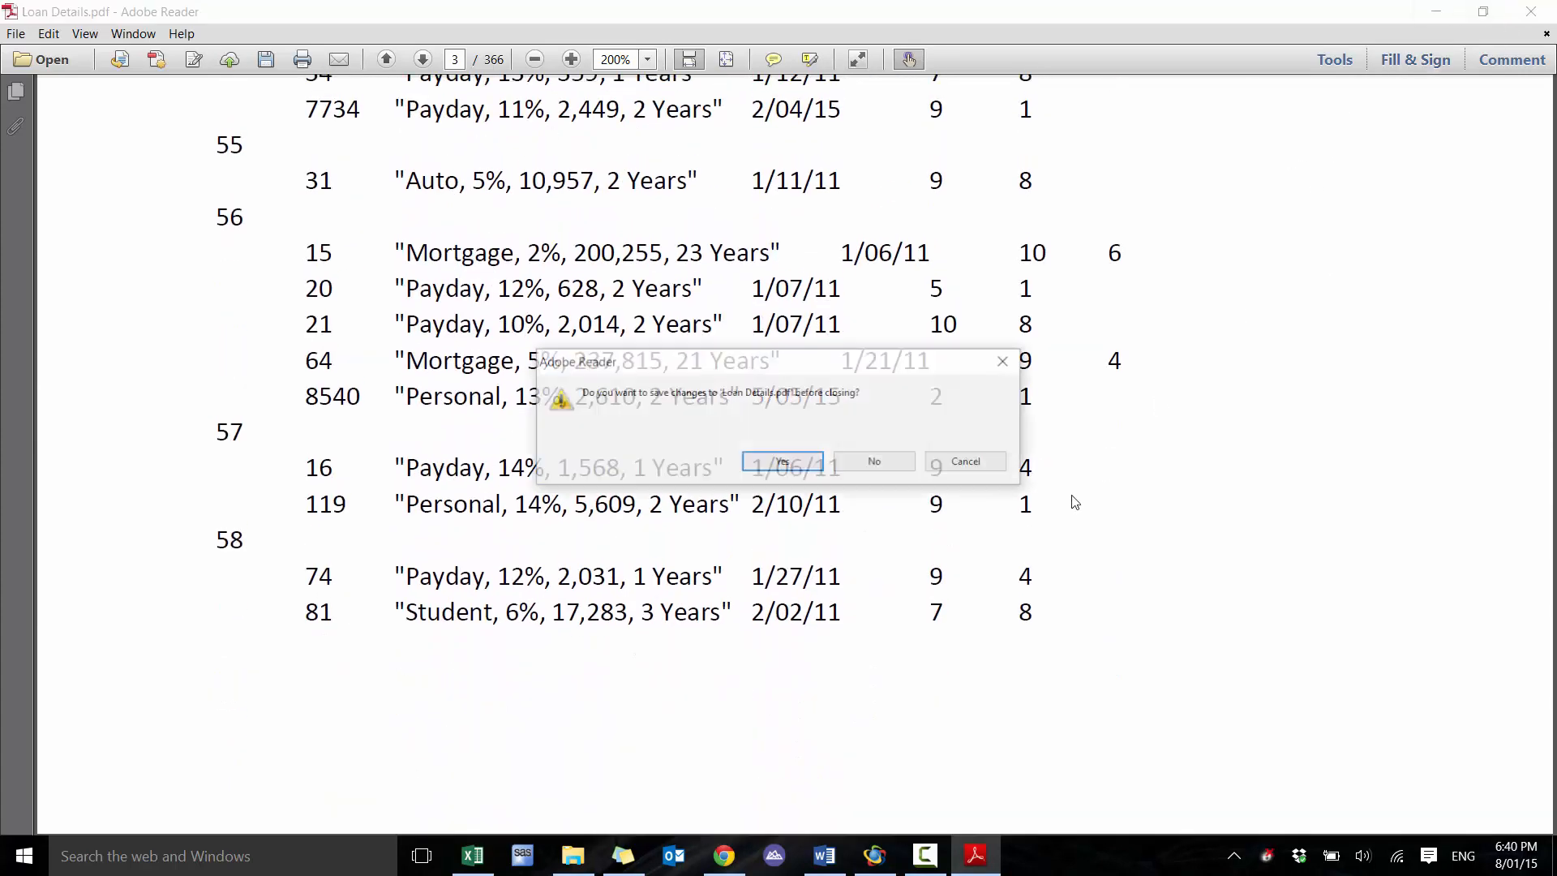
left_click(884, 462)
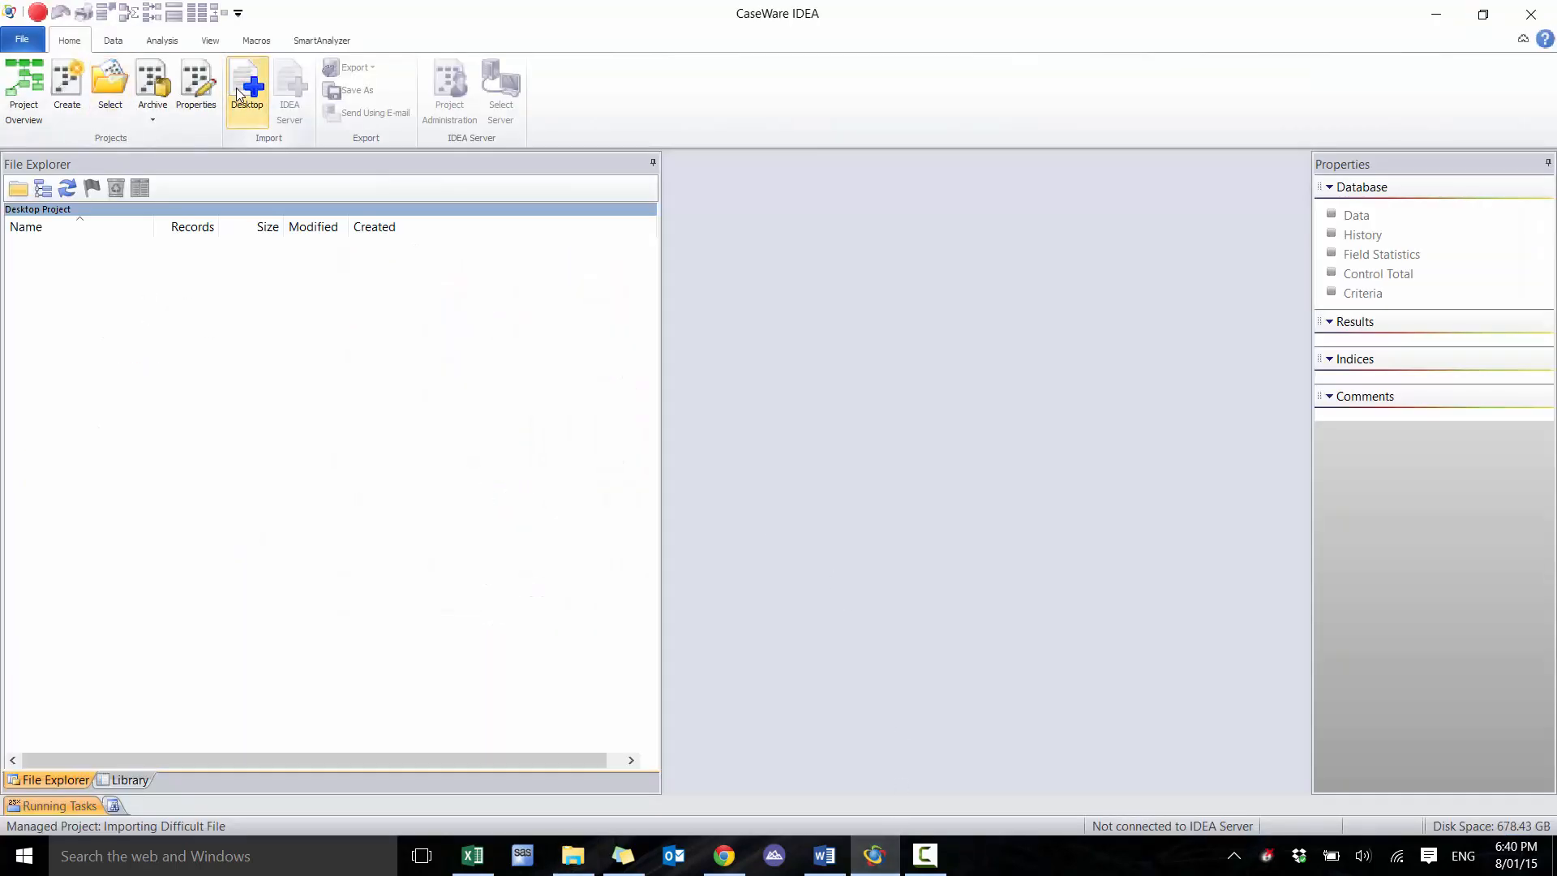
Start a desktop import in CaseWare IDEA with Loan Details.pdf from Source Files.ILB as the source file
left_click(243, 91)
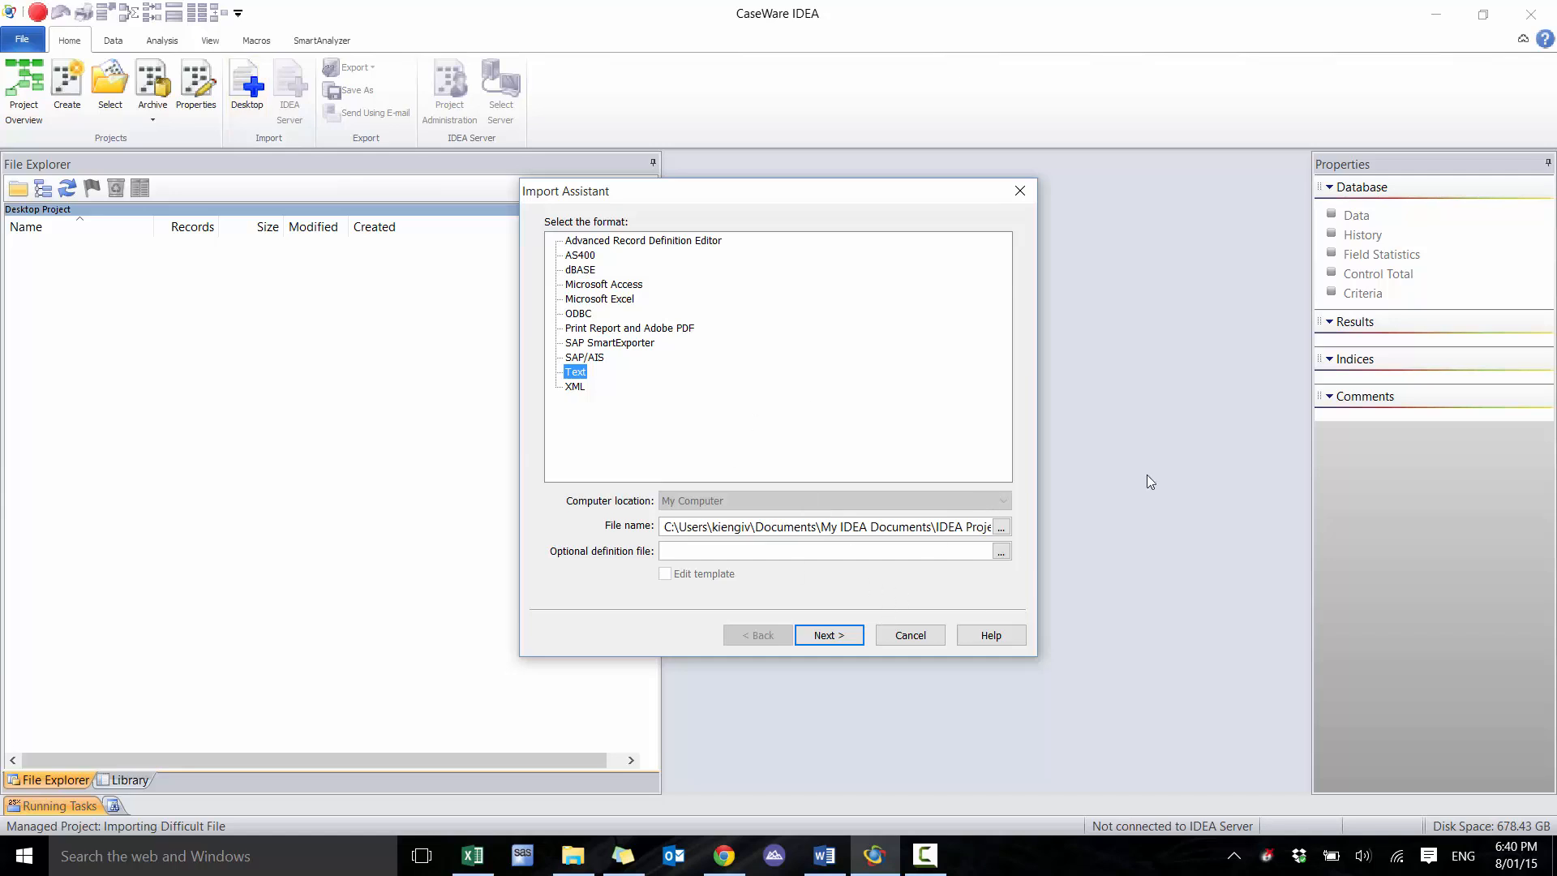
left_click(1001, 527)
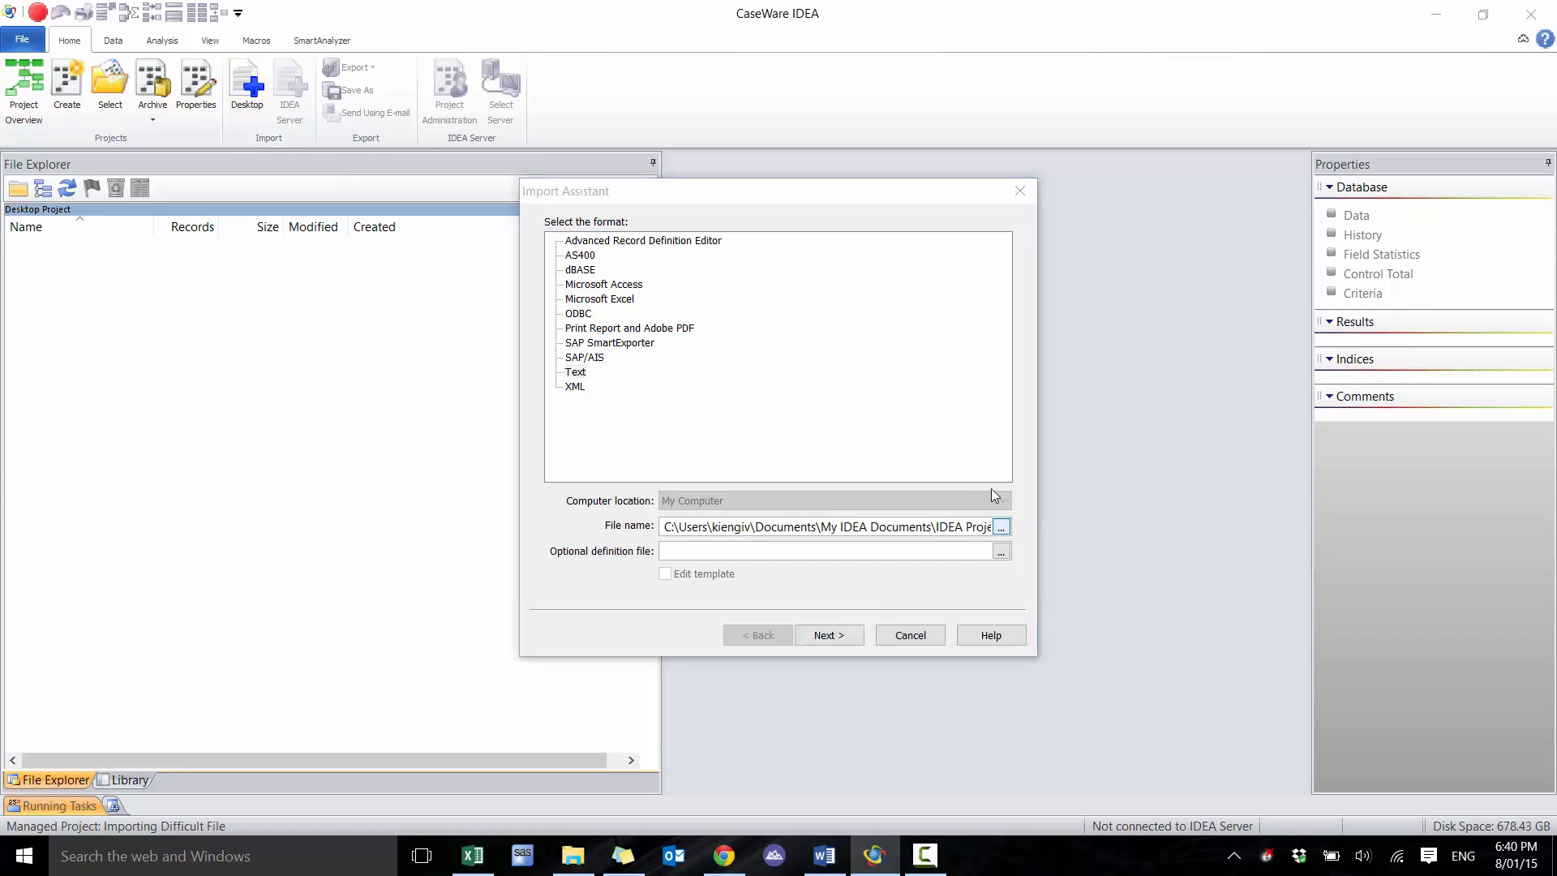
double_click(777, 349)
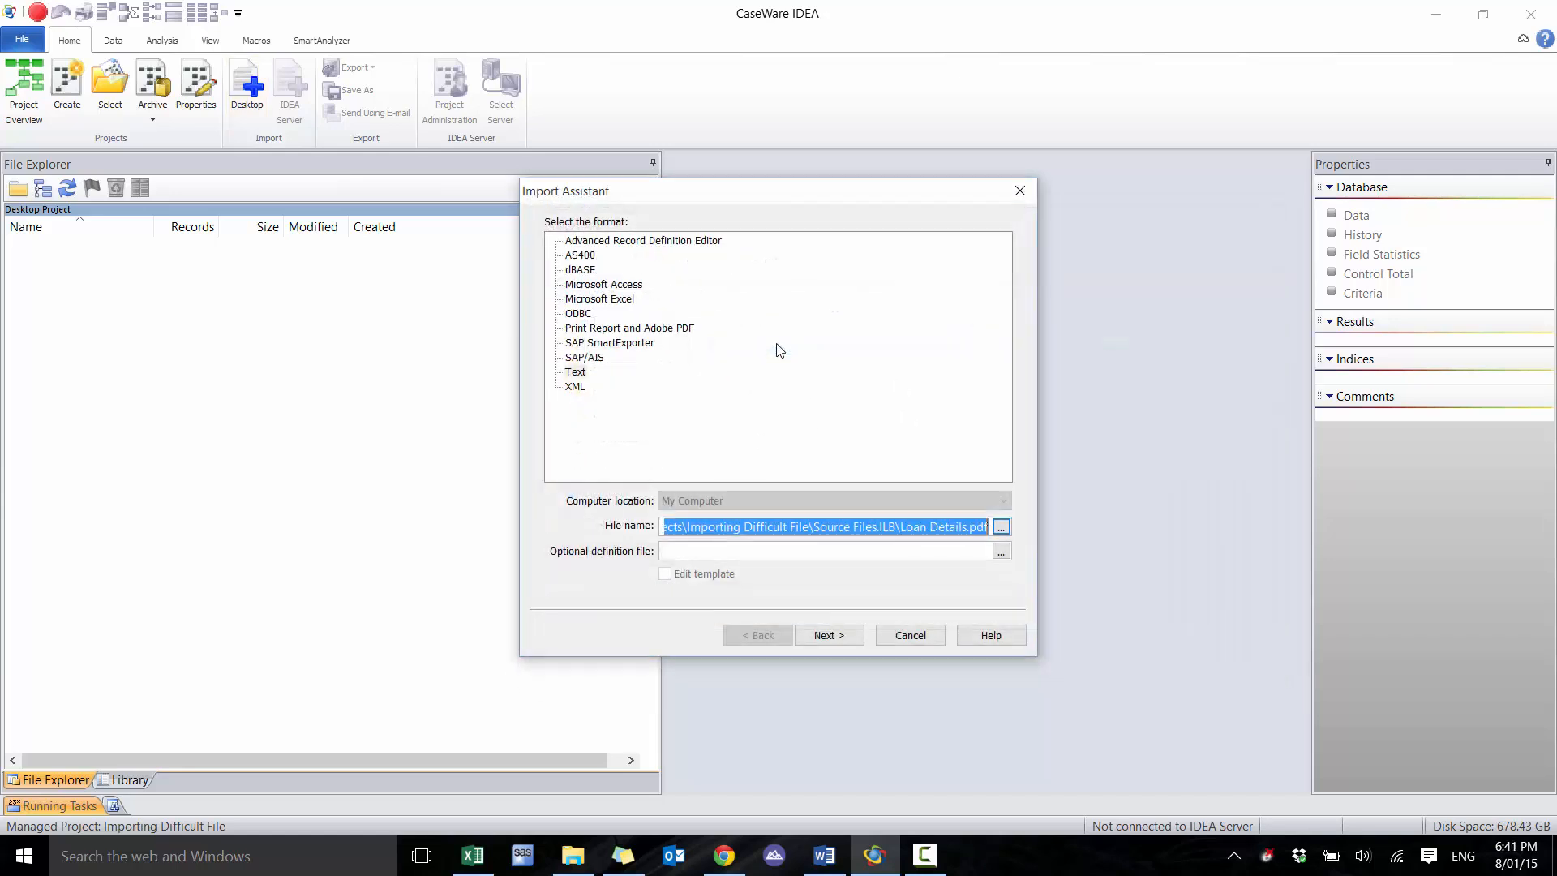
Set the import format to Print Report and Adobe PDF and load the file into a maximized Report Reader
left_click(828, 633)
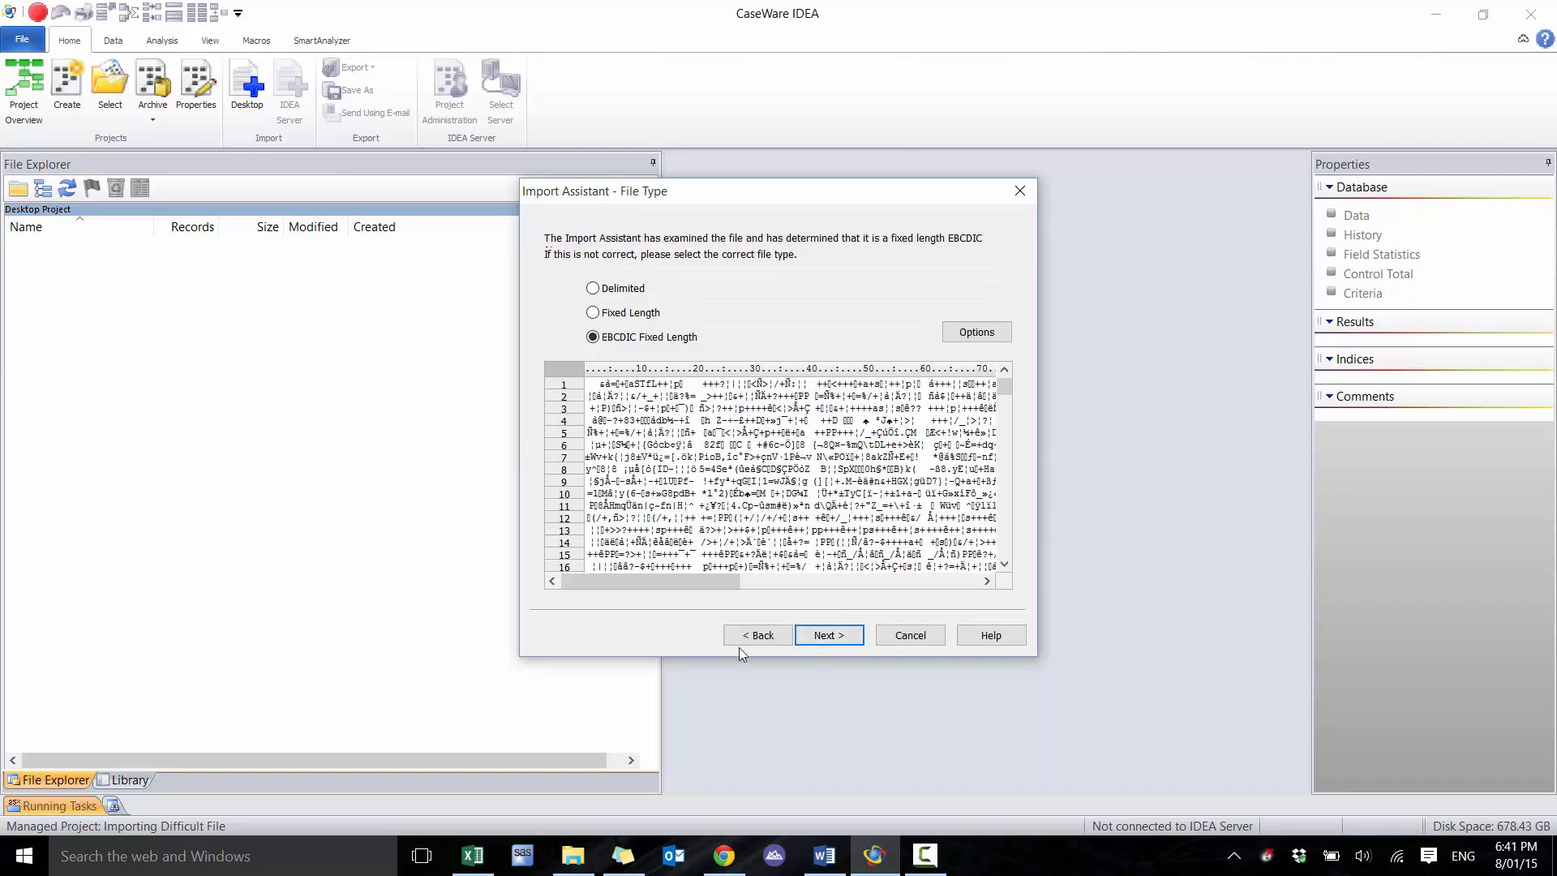
left_click(739, 644)
left_click(617, 328)
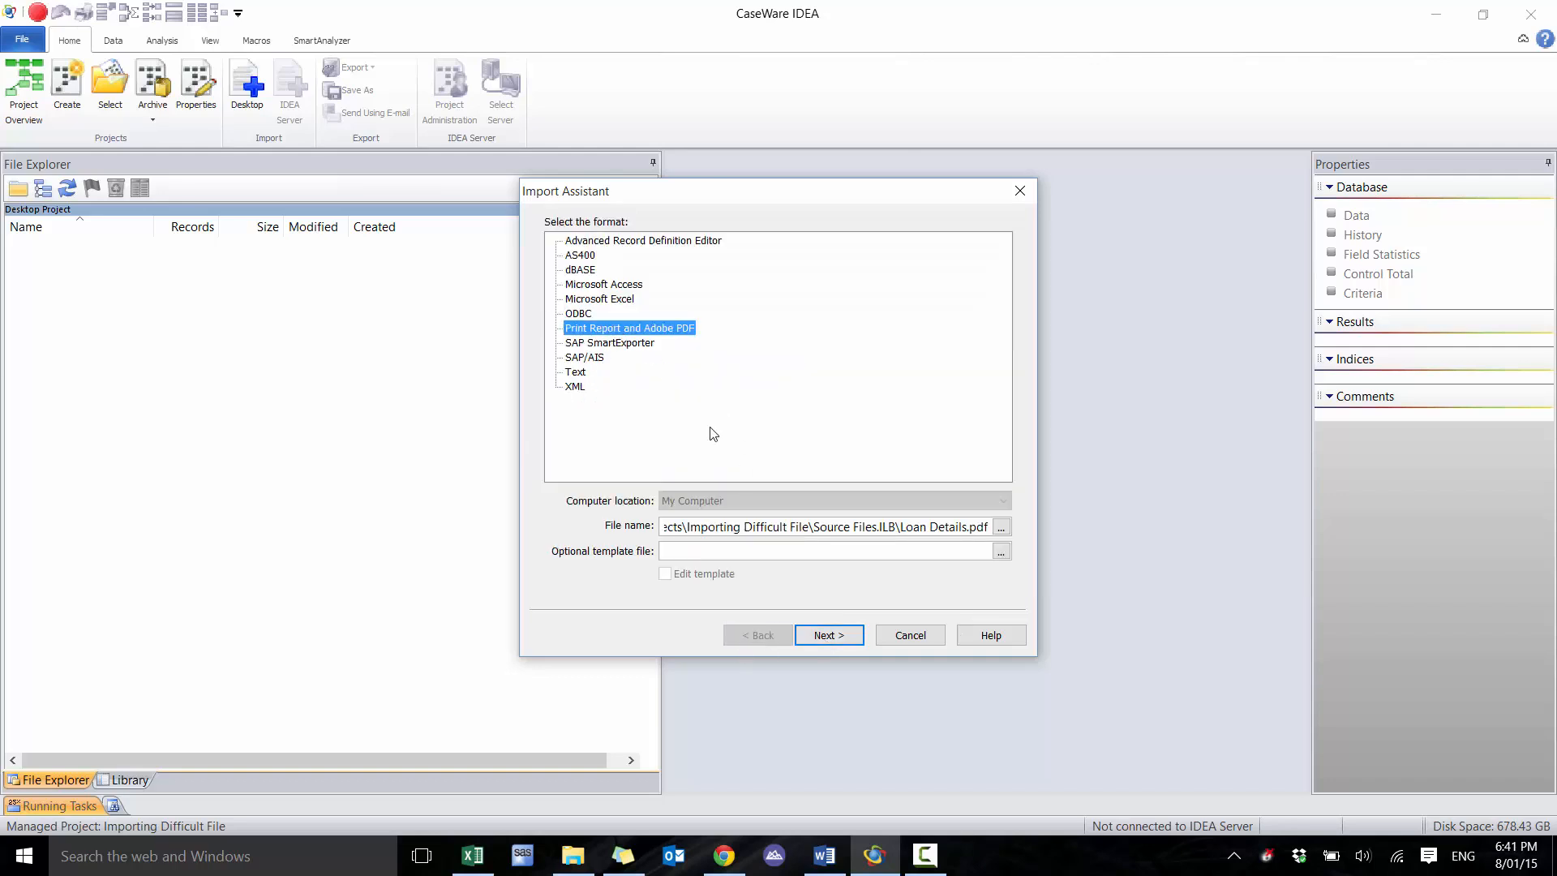
left_click(828, 635)
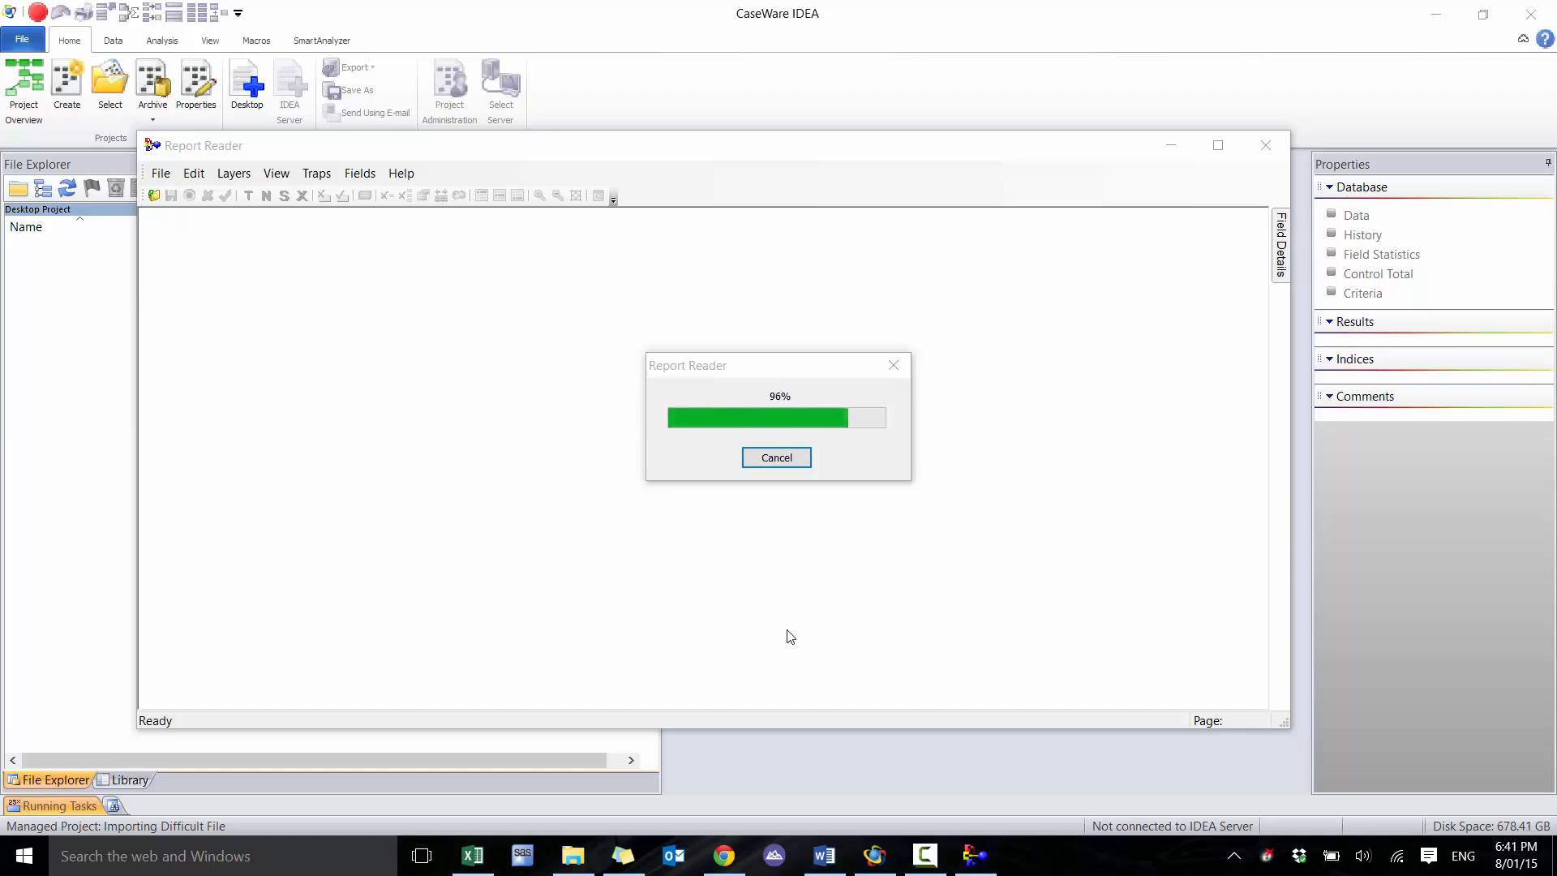
double_click(624, 148)
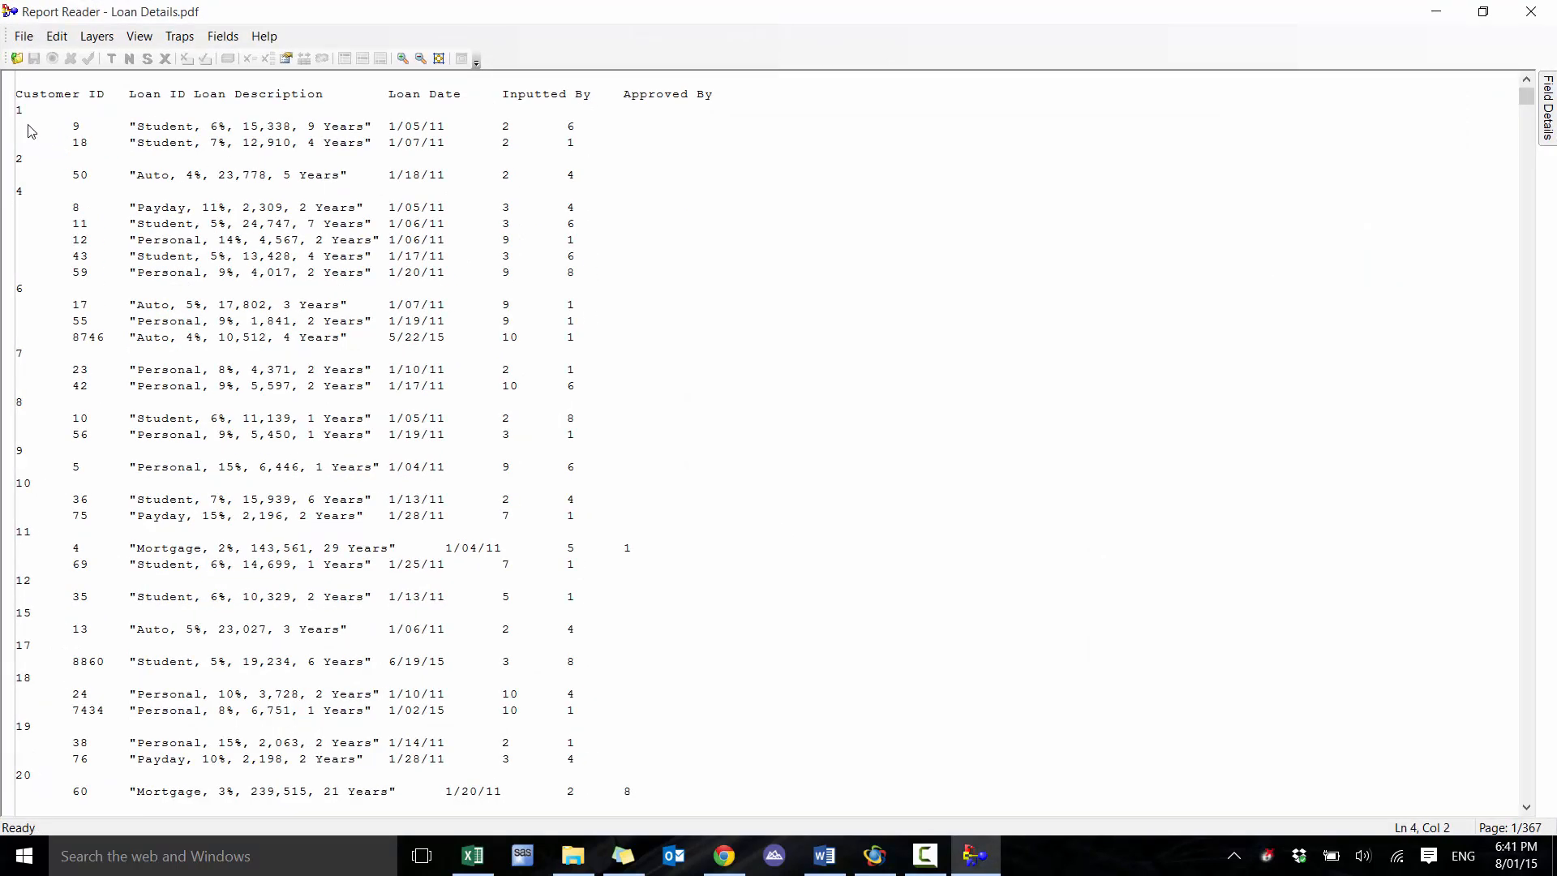
Create a standard layer from the first loan detail line and set a space trap at its first character
left_click(28, 127)
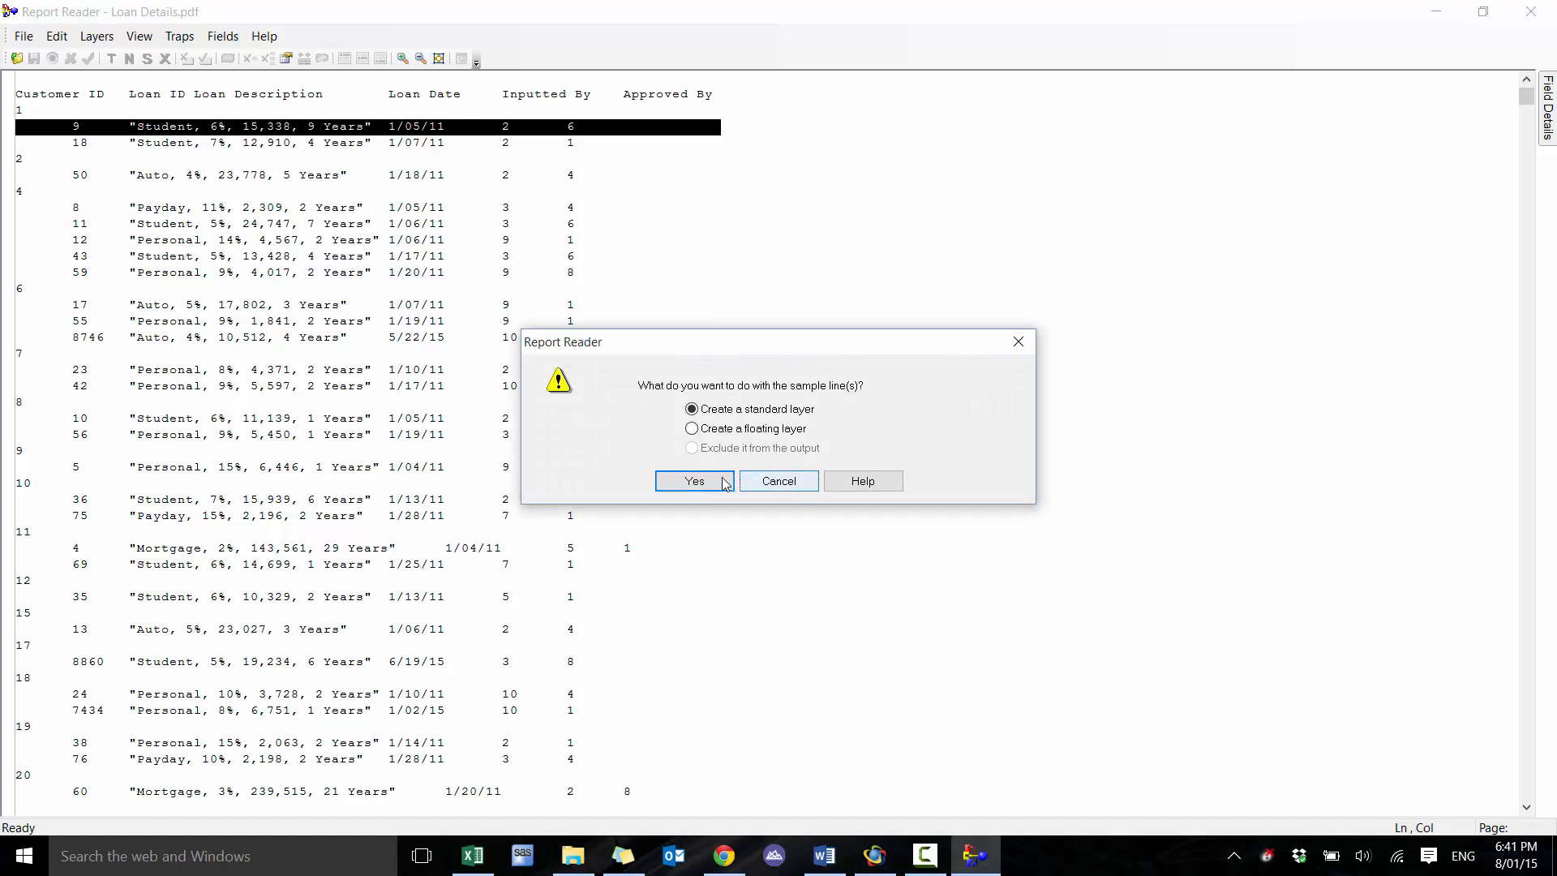
left_click(695, 481)
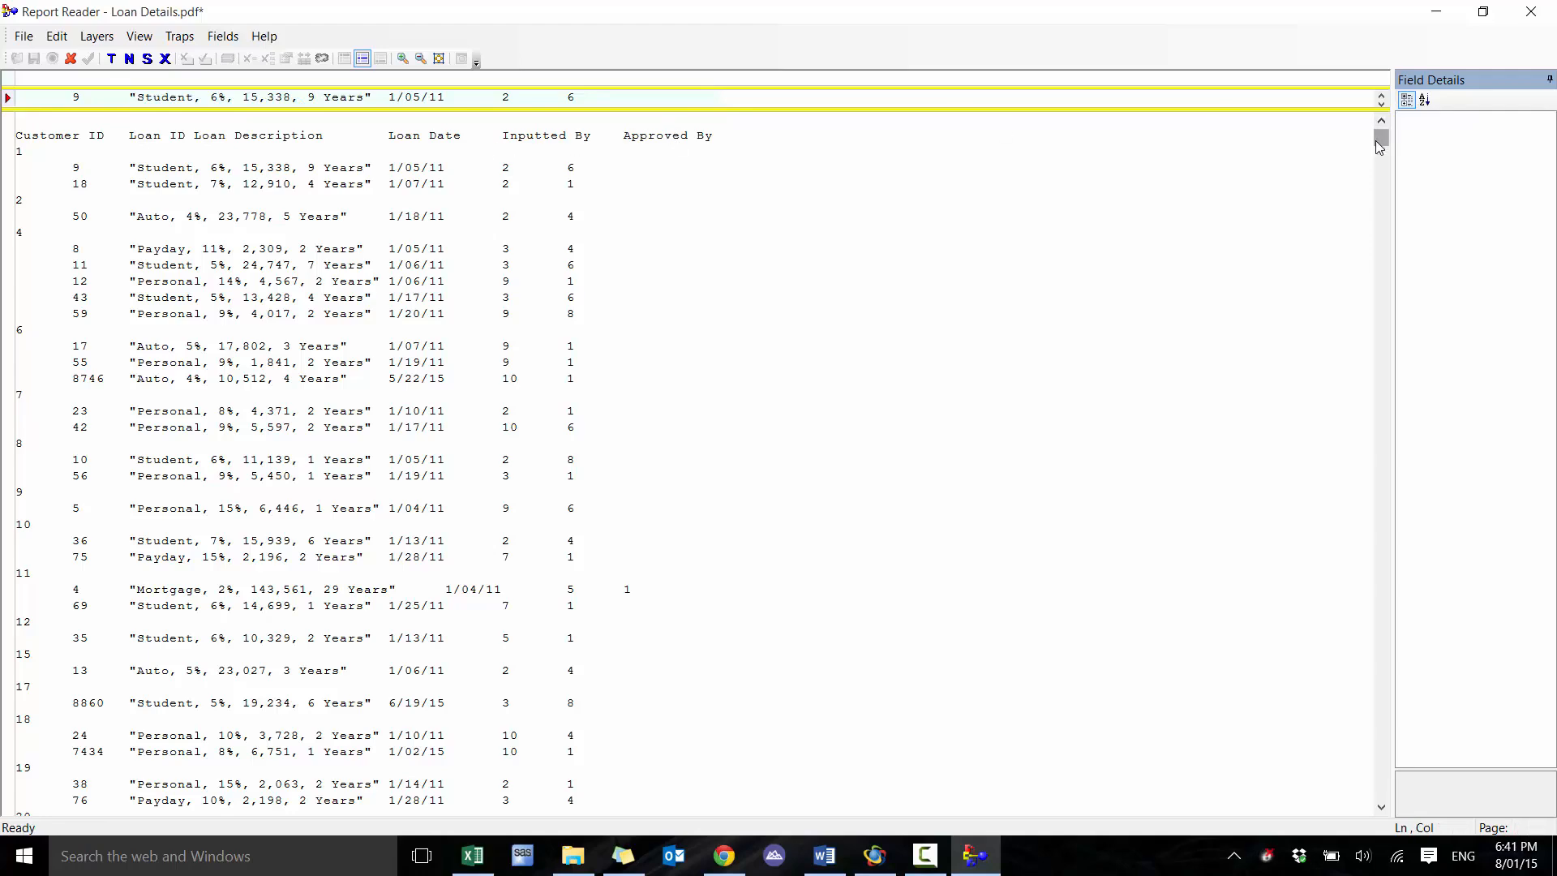
mouse_move(1376, 139)
left_mouse_down()
mouse_move(1363, 758)
mouse_move(1349, 129)
left_mouse_up()
left_click(18, 79)
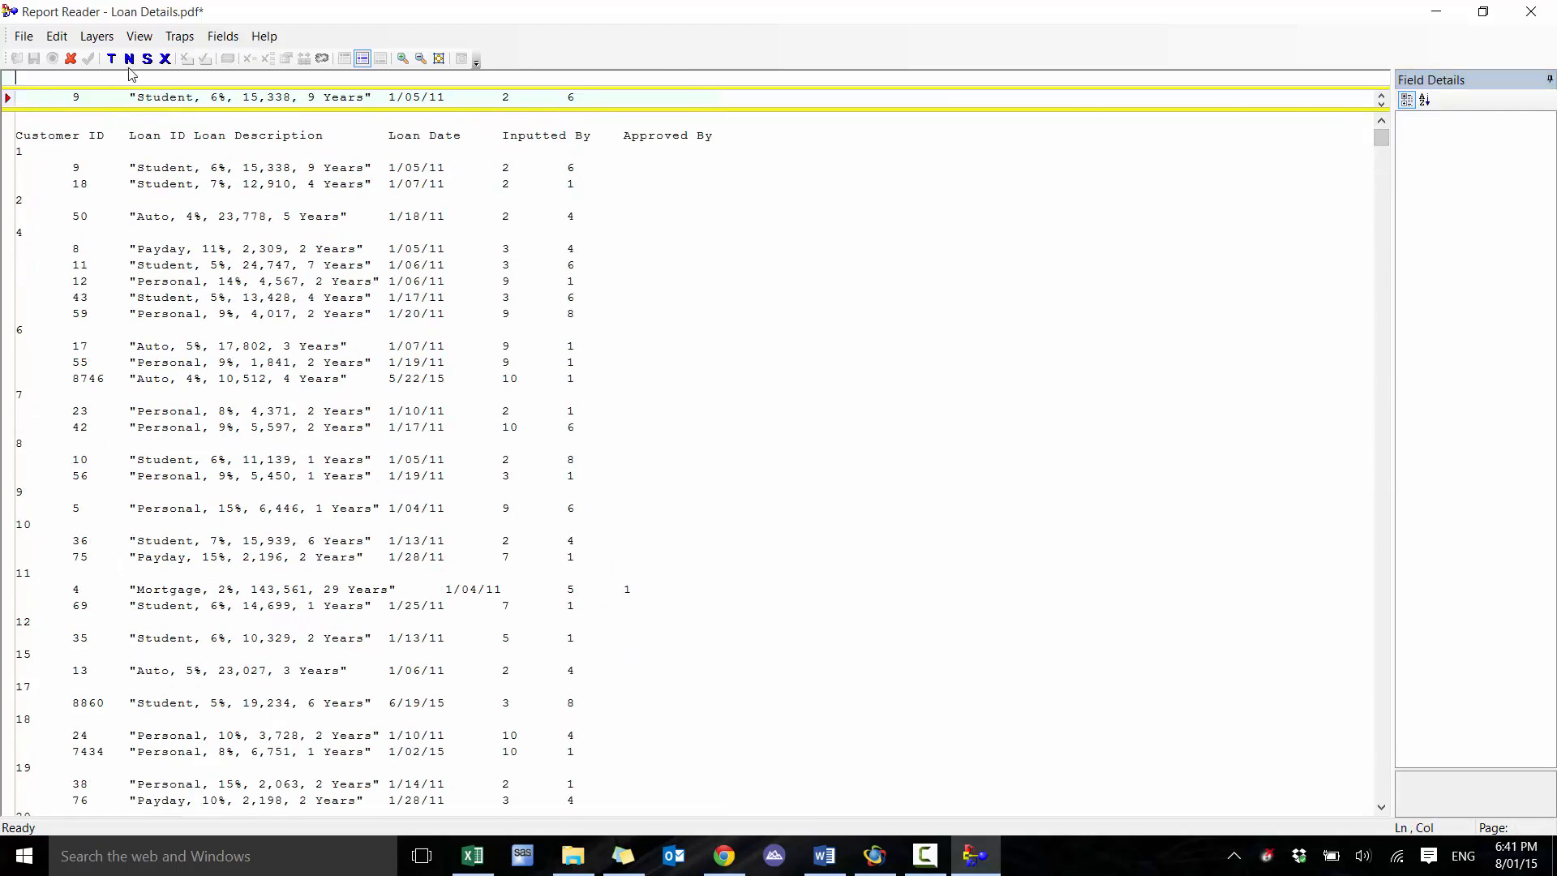
left_click(147, 59)
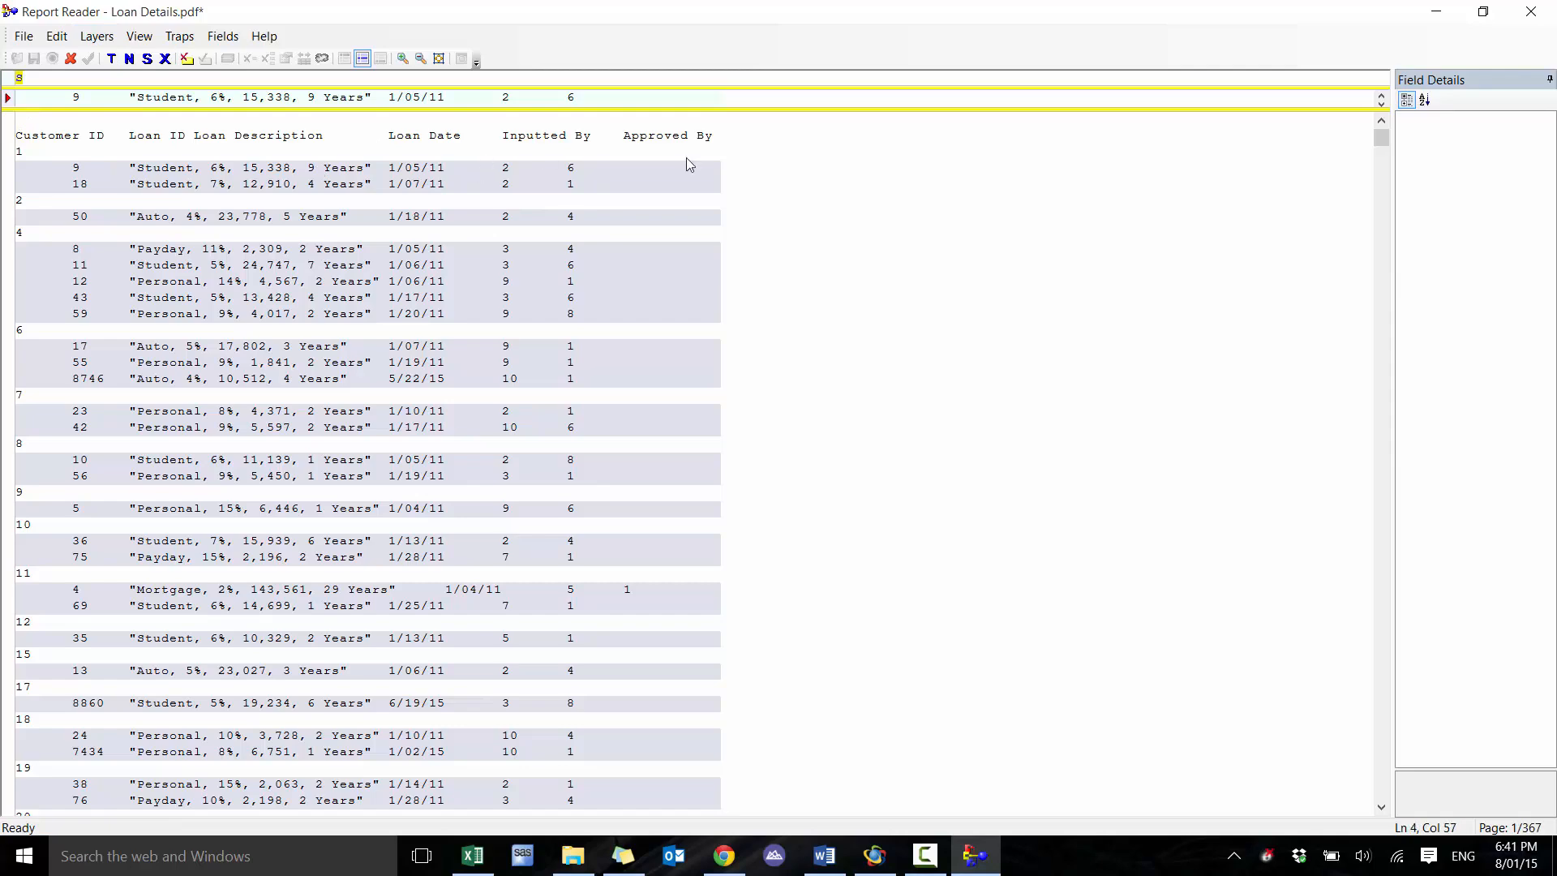
Define the entire sample line as one 87-character field, name it Details, and save the layer
mouse_move(1383, 140)
left_mouse_down()
mouse_move(1384, 568)
mouse_move(1384, 138)
left_mouse_up()
left_click_drag(18, 97, 718, 75)
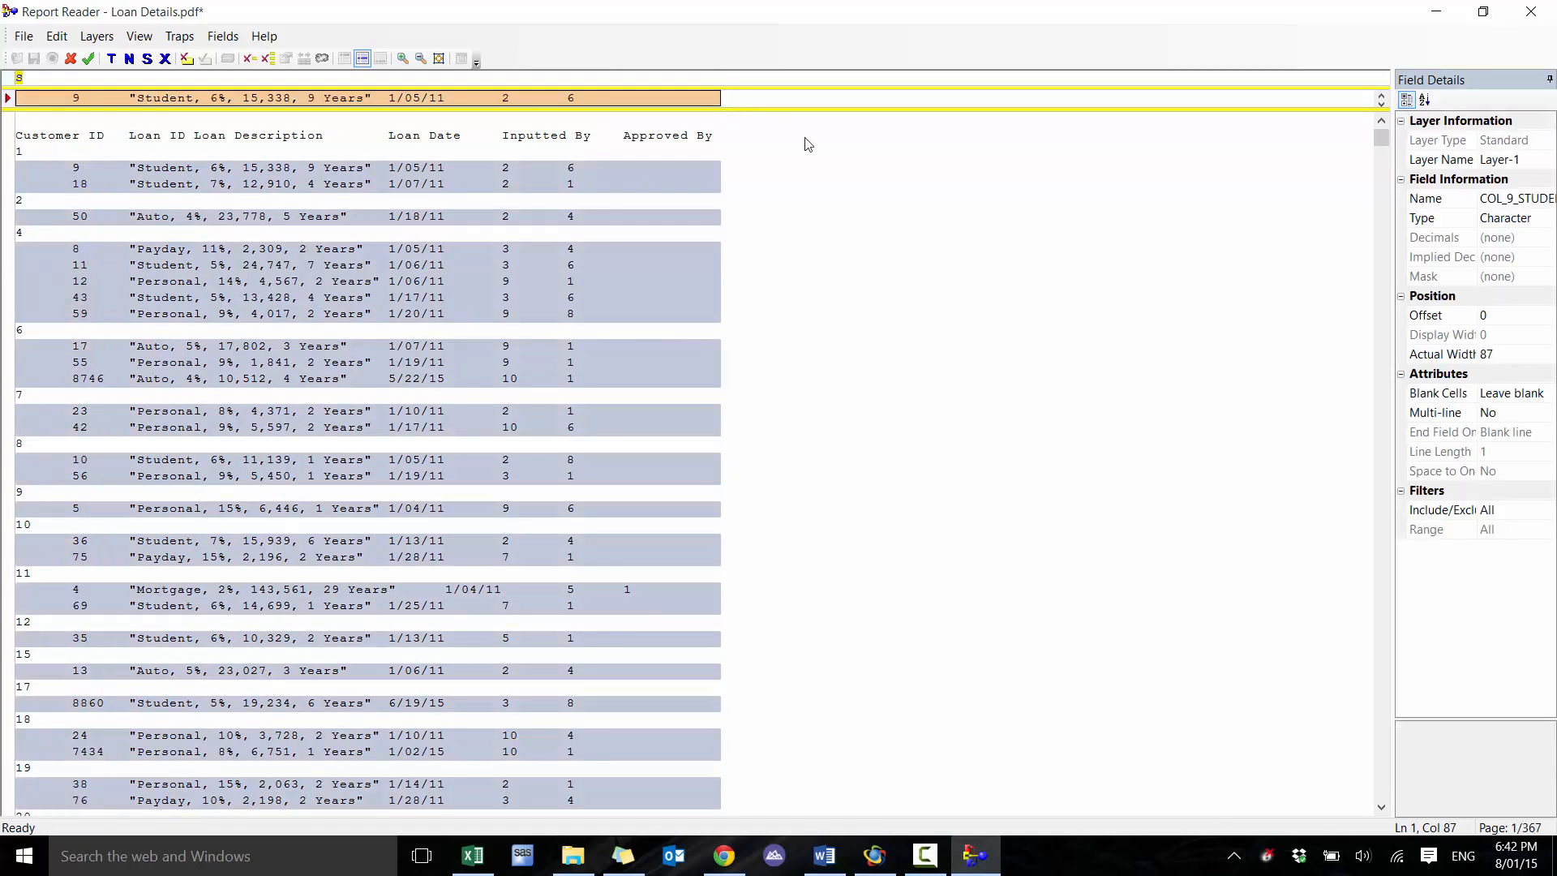
left_click(1519, 198)
double_click(1518, 199)
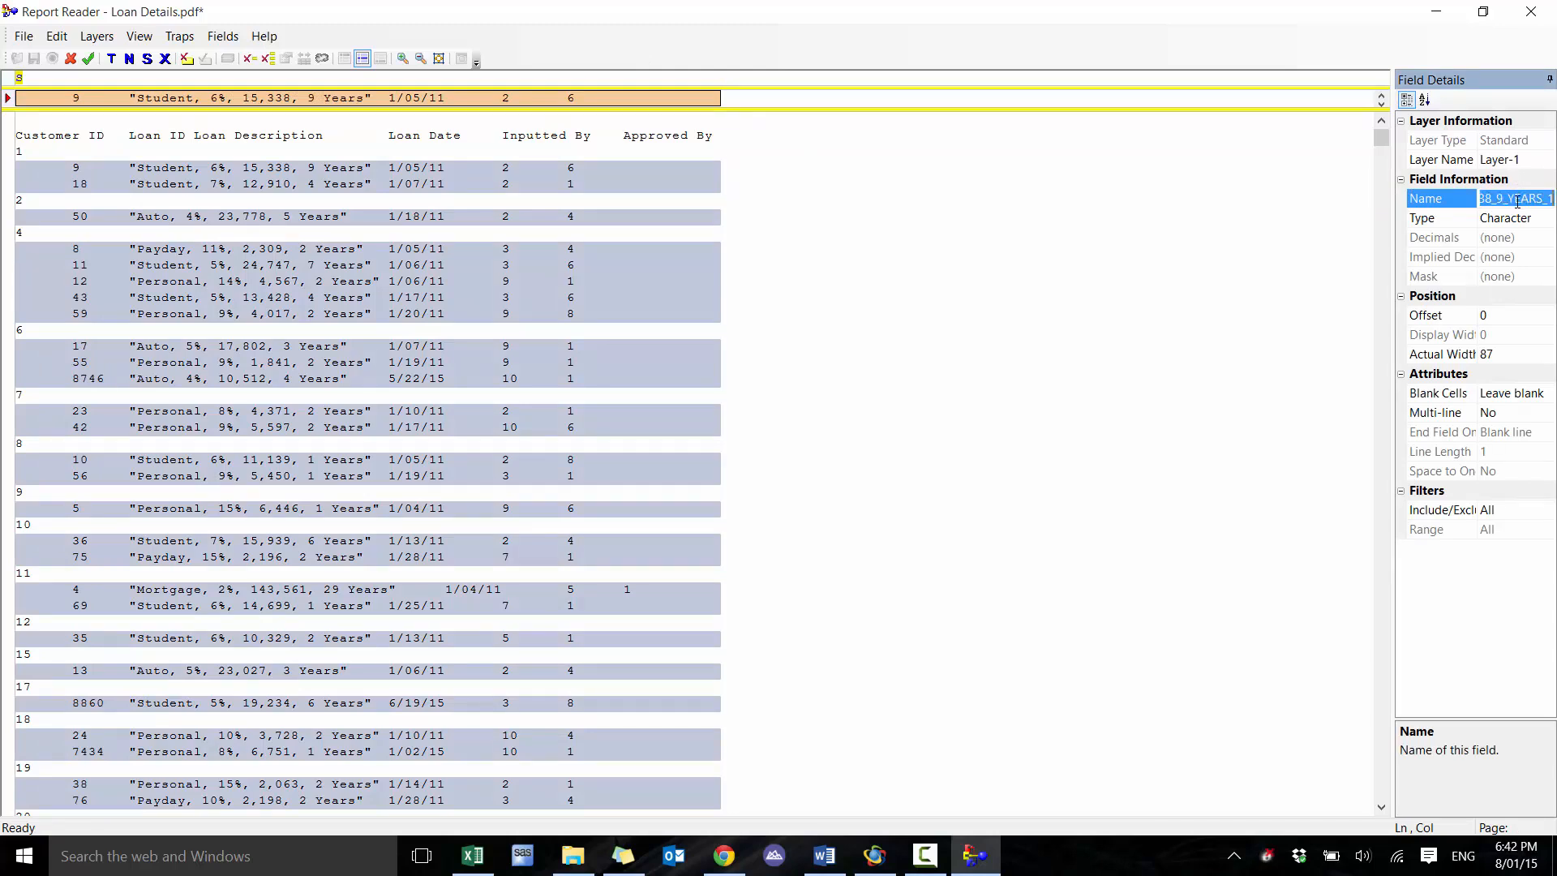
left_click(1517, 199)
double_click(1520, 200)
type("Details")
left_click(88, 58)
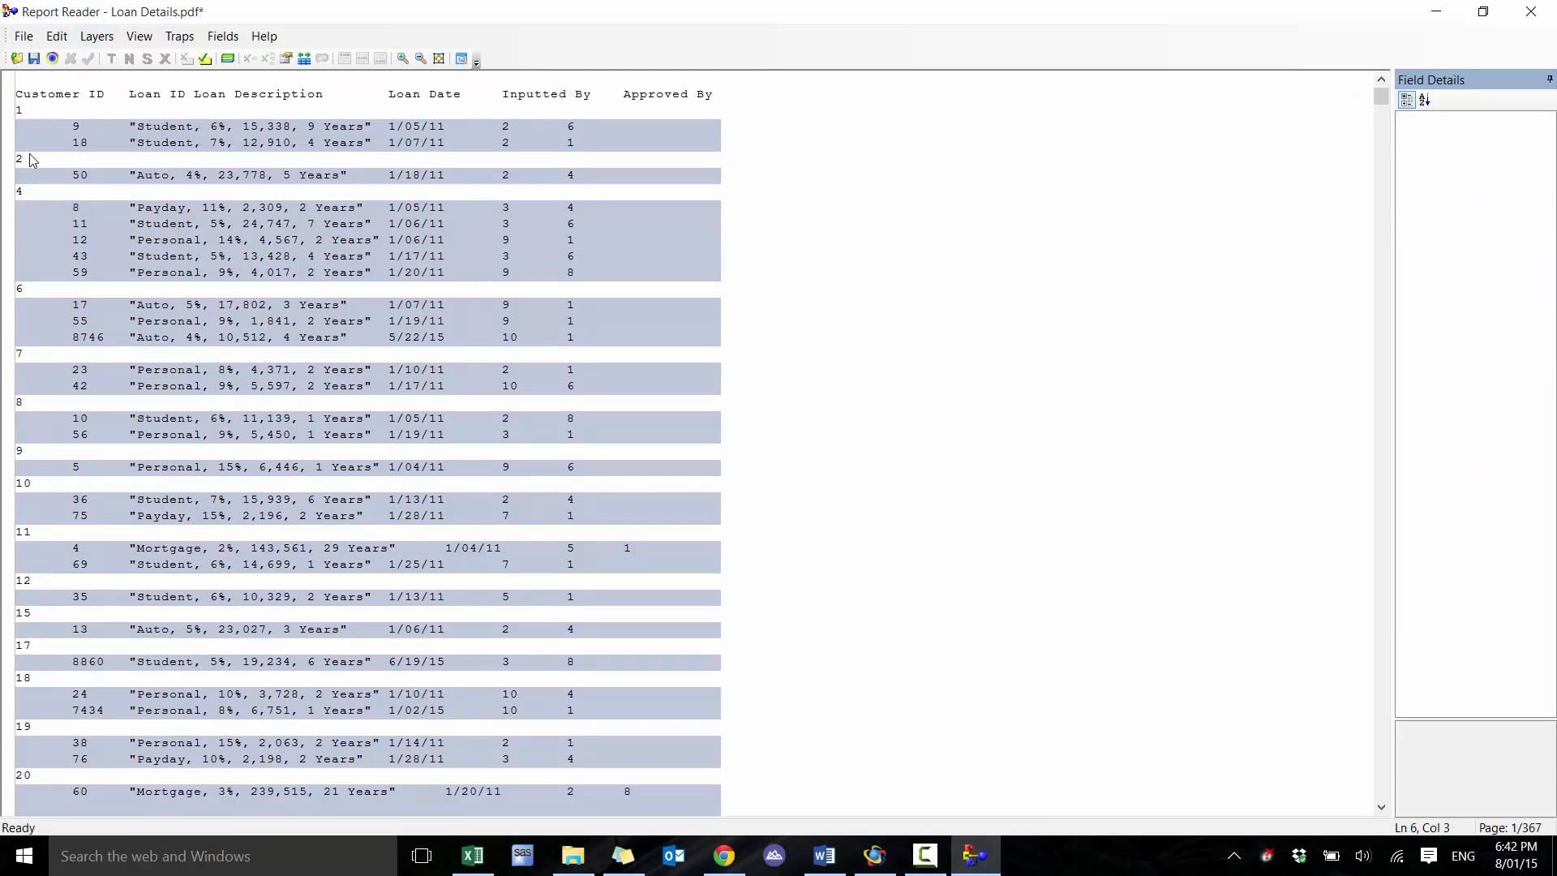
Create a second standard layer from the first customer ID line above the loan rows
left_click(25, 110)
left_click(50, 97)
left_click(21, 111)
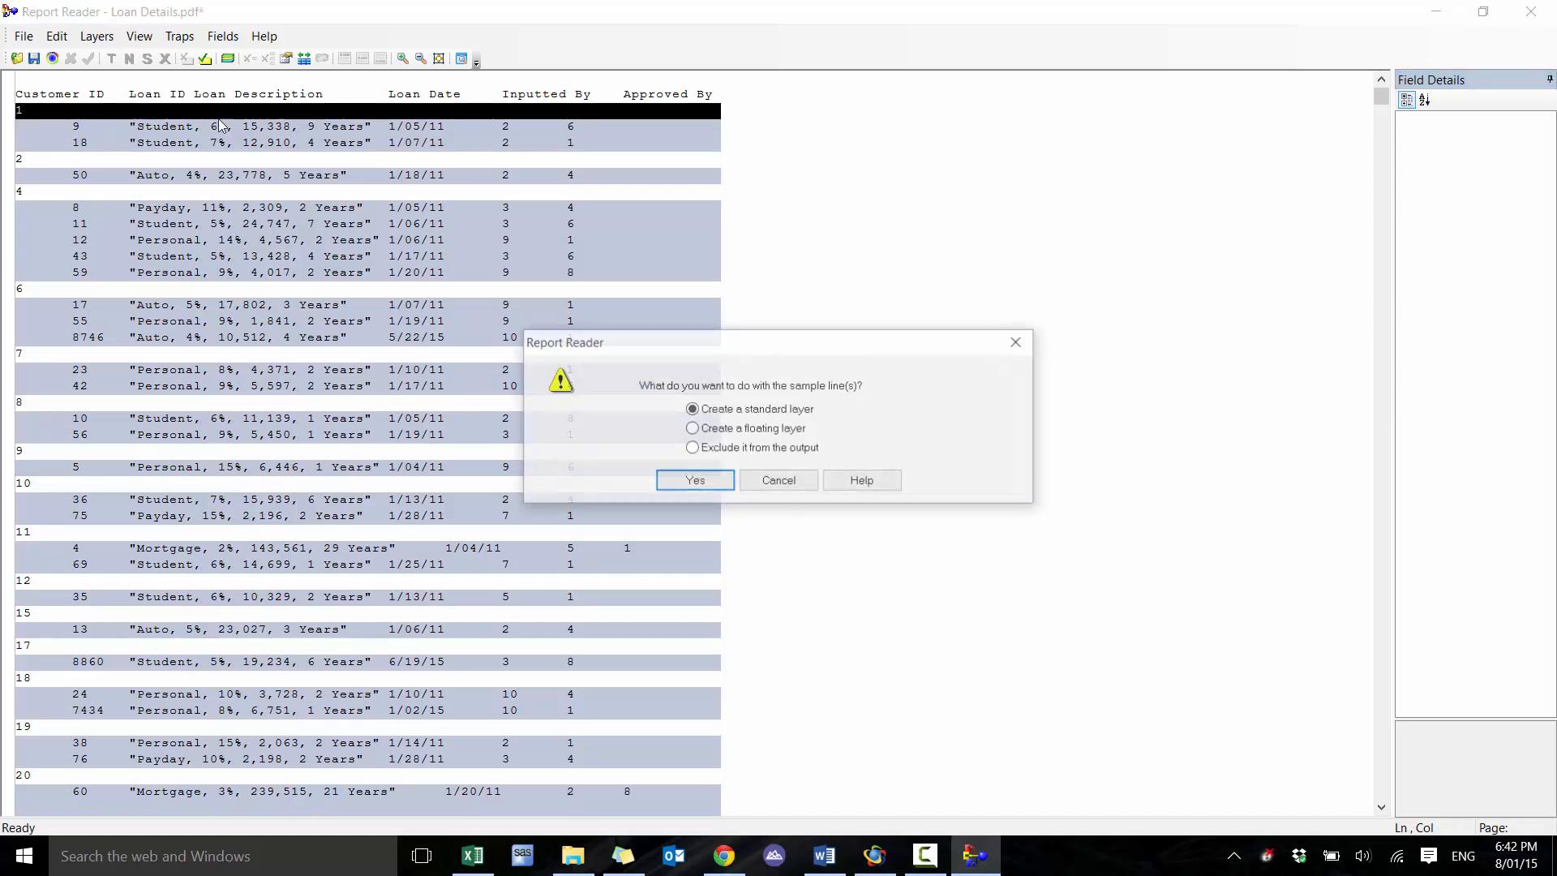
left_click(722, 481)
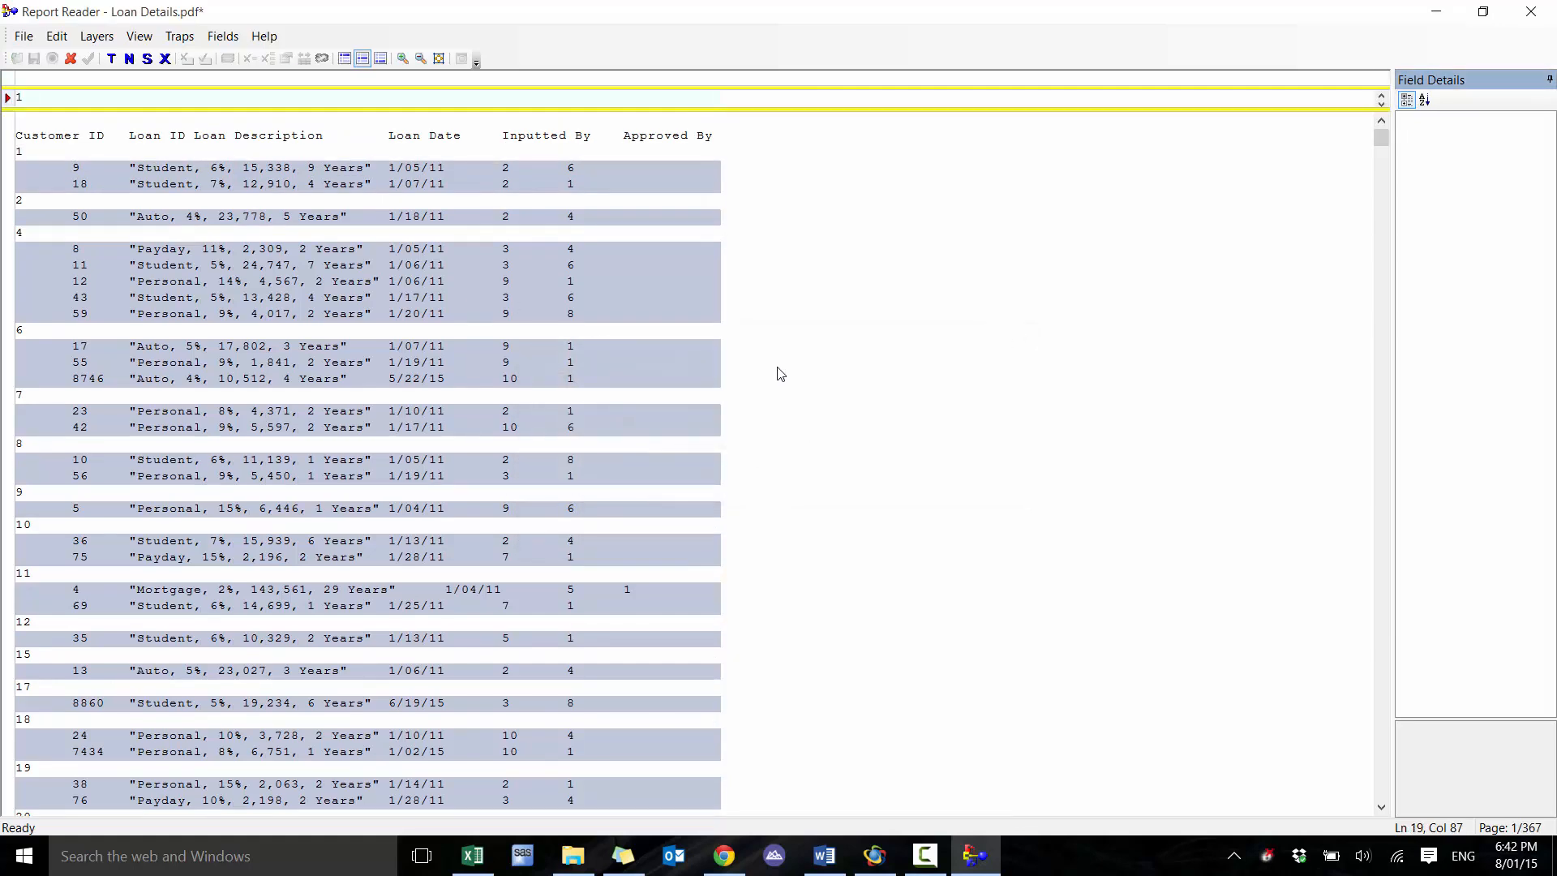
left_click(68, 107)
left_click_drag(19, 103, 51, 109)
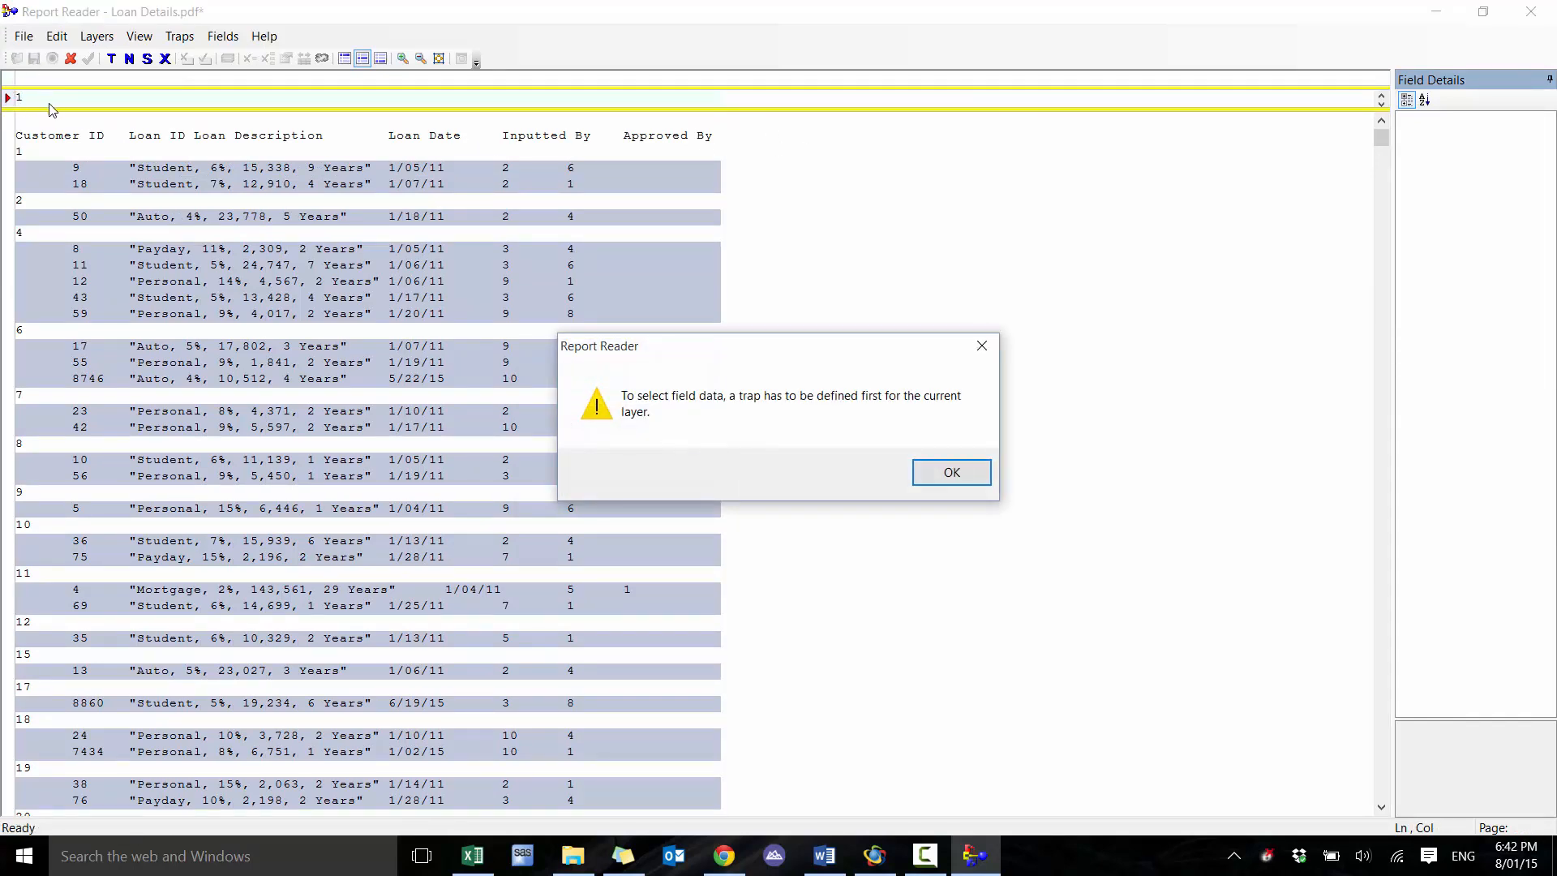
left_click(962, 472)
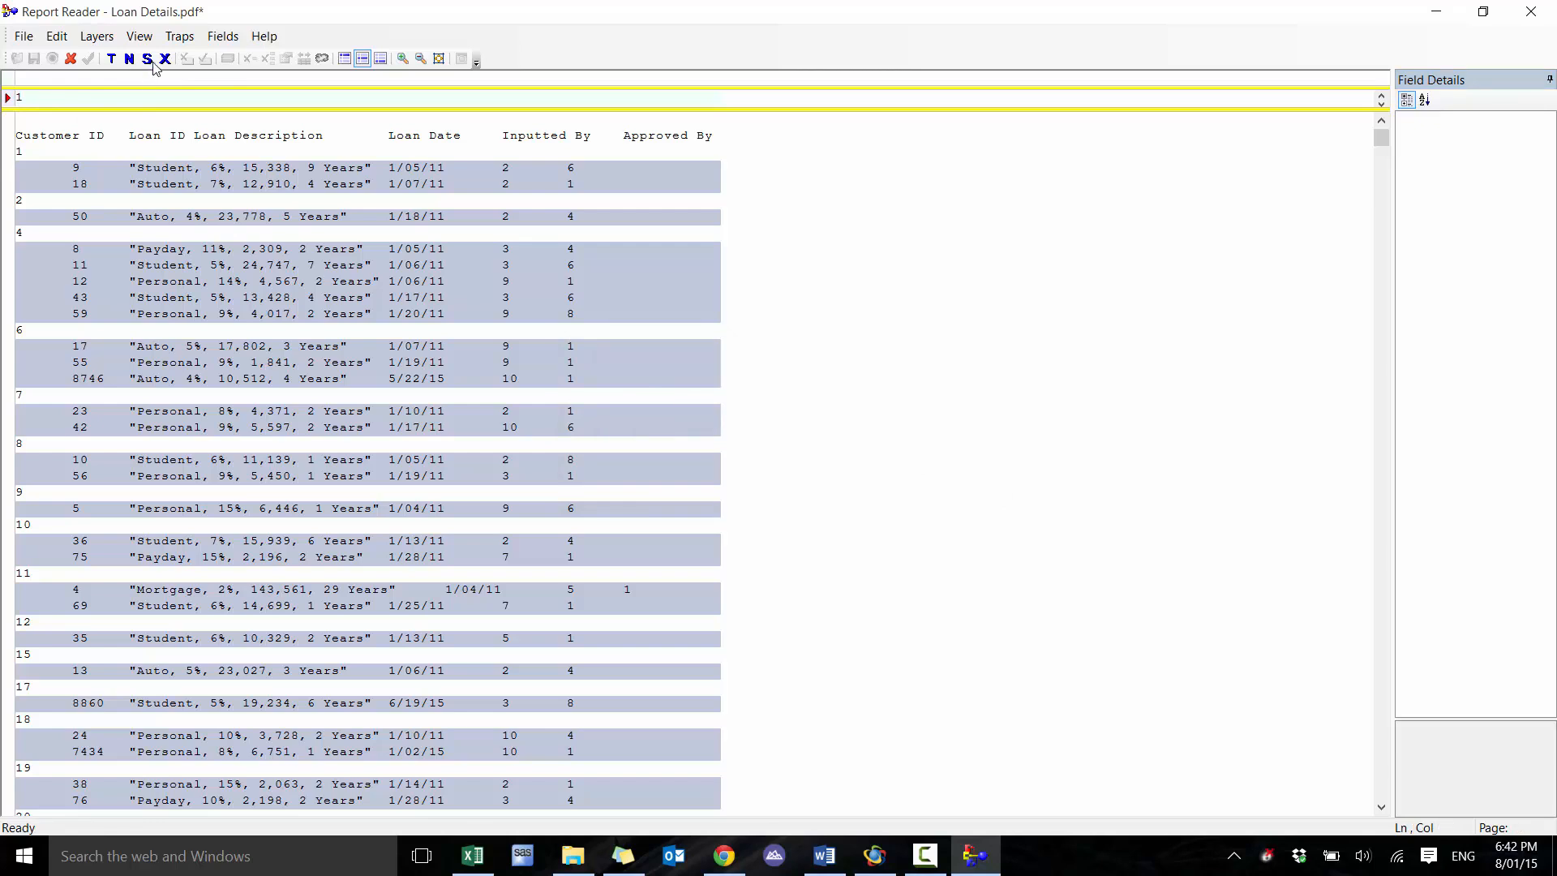
Set a non-blank (X) trap at the first character of the customer ID line and mark an 8-character field there
left_click(148, 60)
left_click(20, 101)
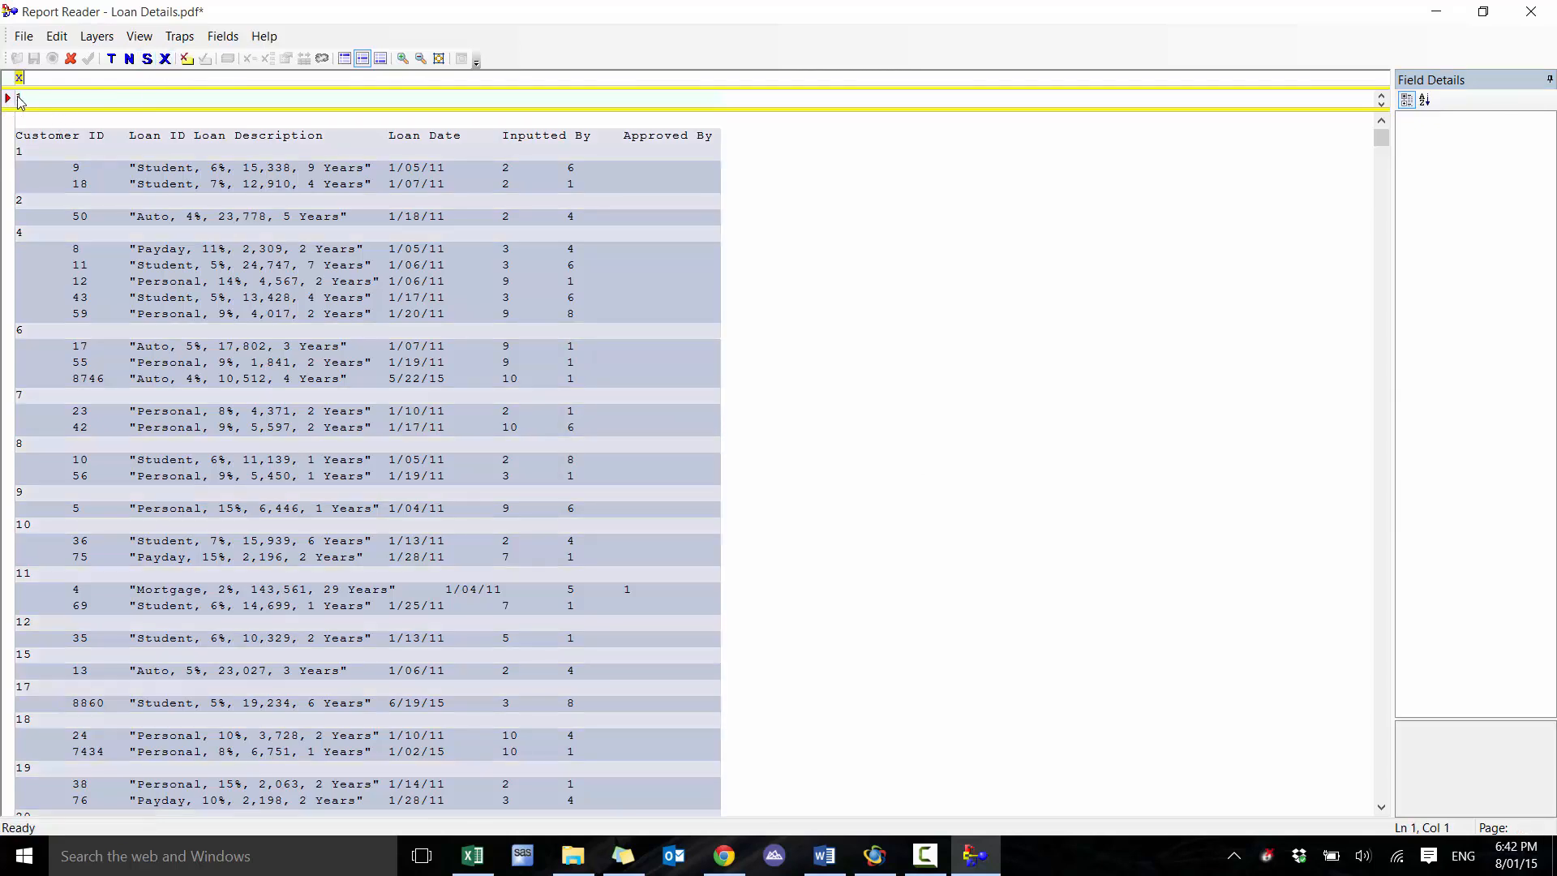
left_click_drag(19, 101, 80, 113)
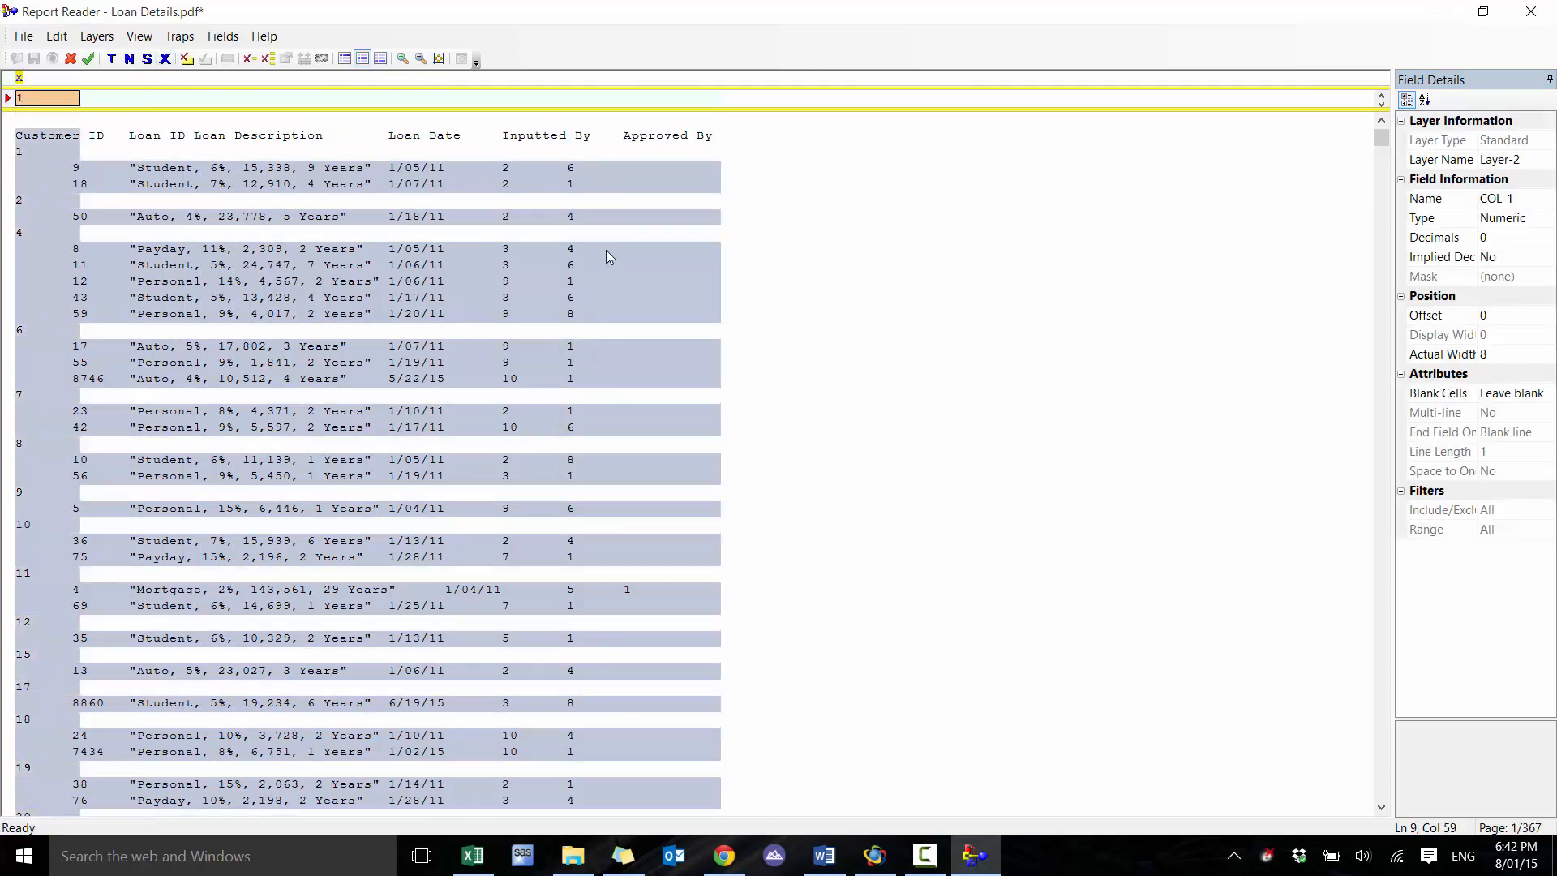
Name the marked customer ID field Customer_ID and set its type to Character
left_click(1513, 199)
type("Customer_ID")
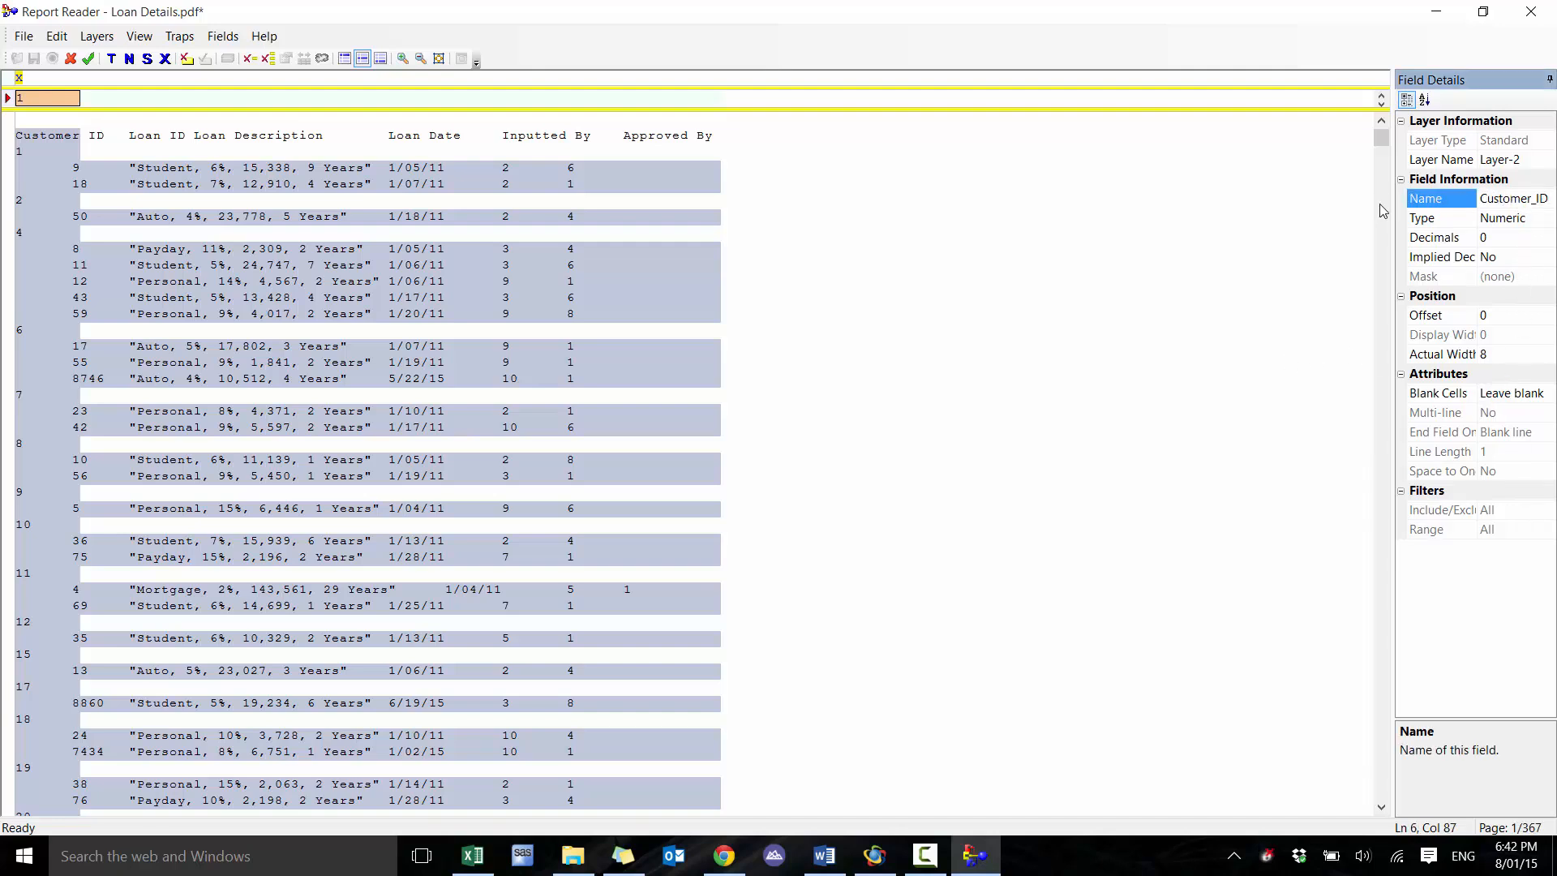
left_click(1514, 218)
left_click(1501, 236)
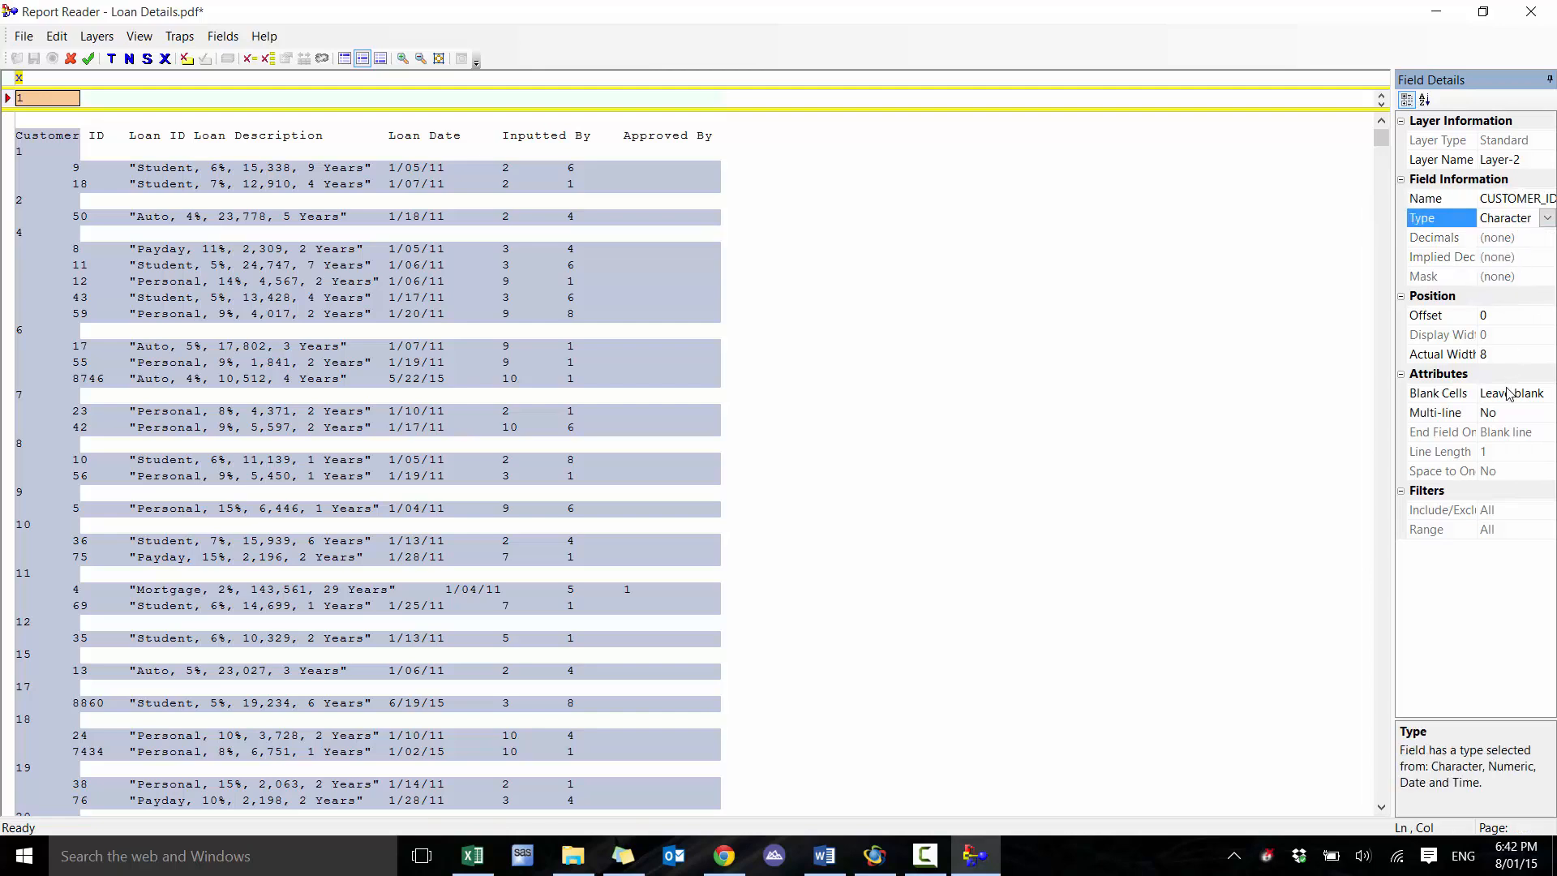
Fill blank cells of the customer ID field with the value from the previous record and save the layer
left_click(1518, 398)
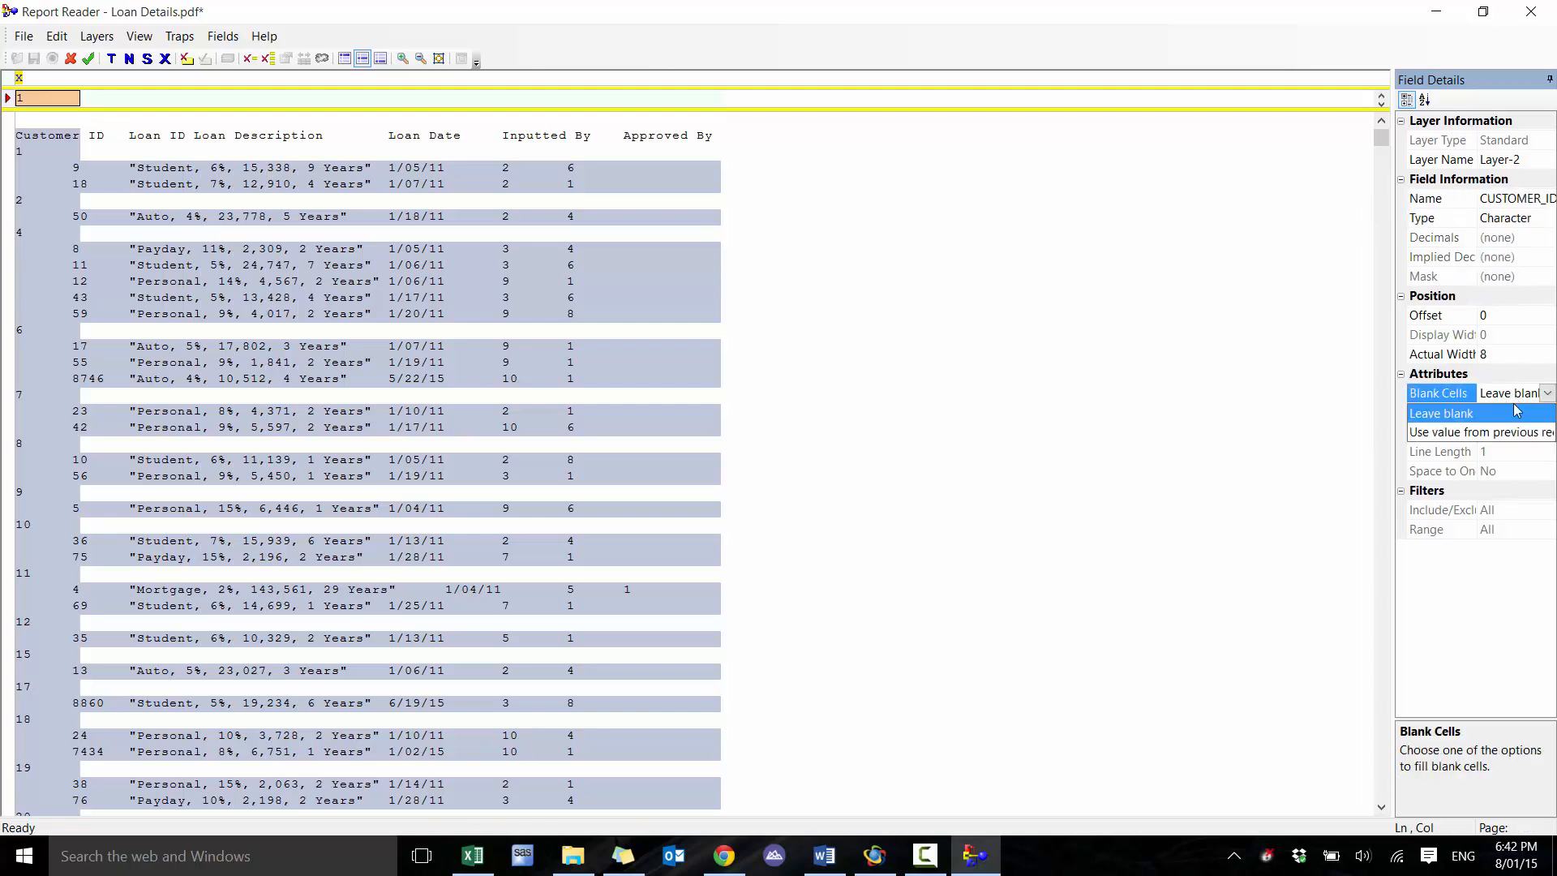
left_click(1498, 433)
left_click(1498, 432)
left_click(1512, 398)
left_click(1498, 434)
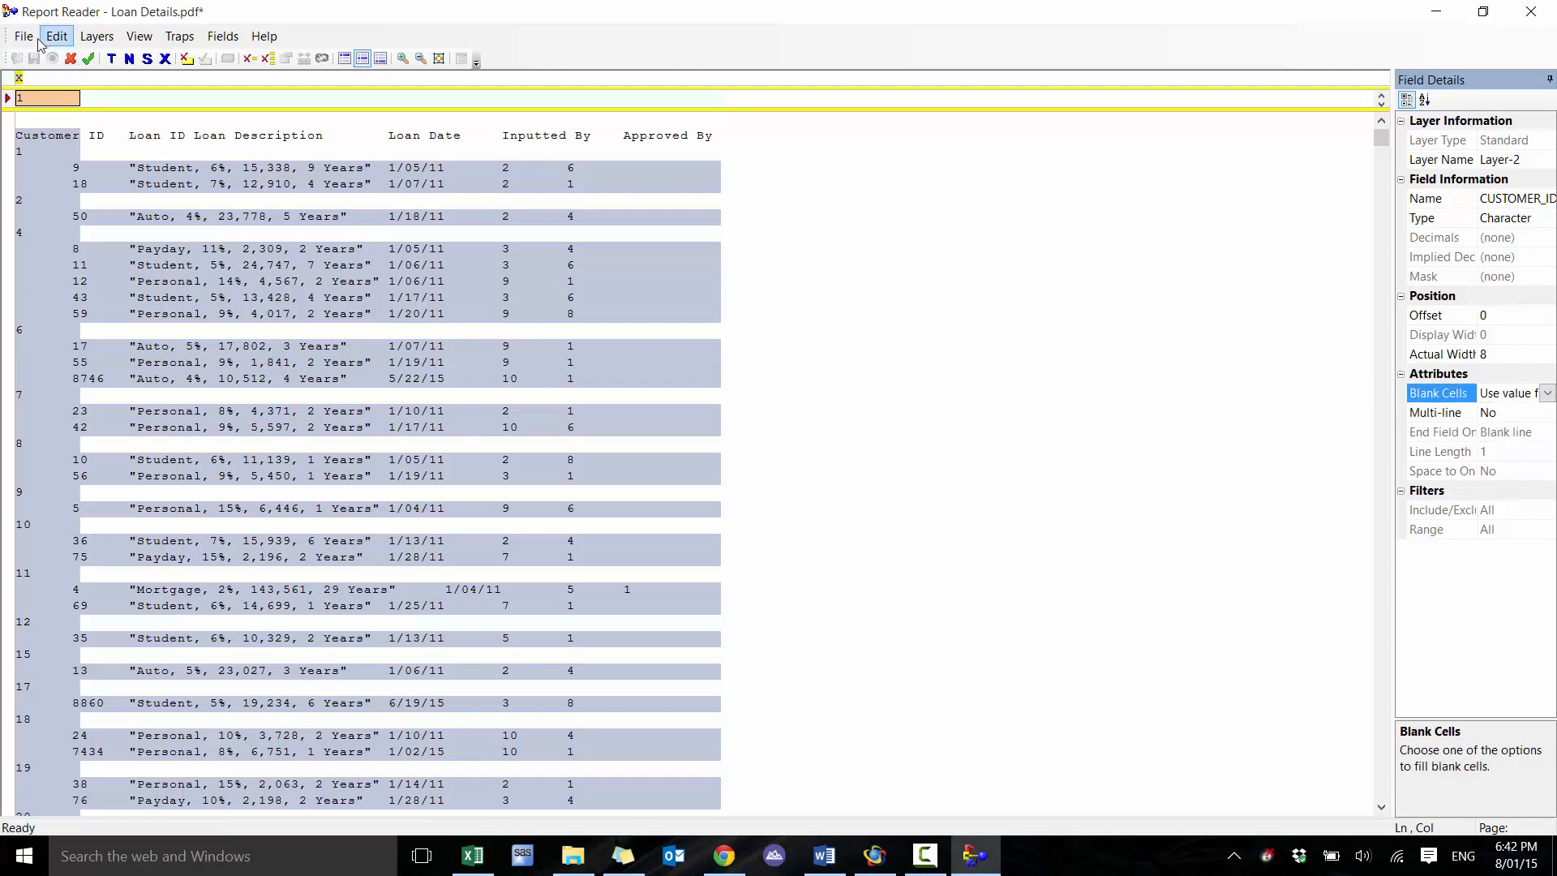
left_click(88, 58)
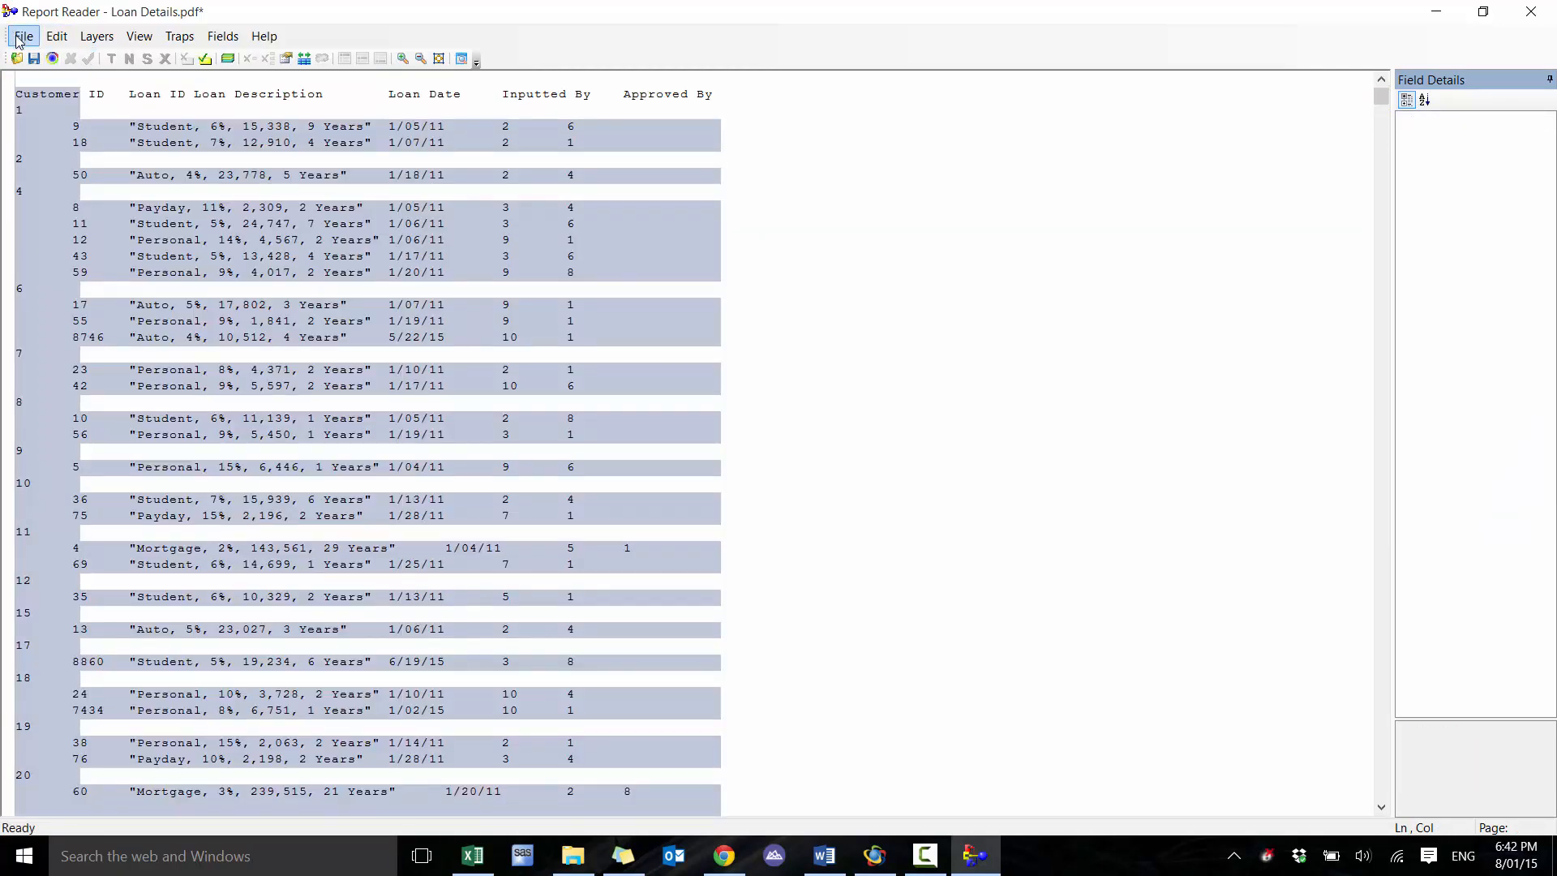
Preview the database to check the customer IDs against the loan details, then close the preview
left_click(22, 36)
left_click(81, 237)
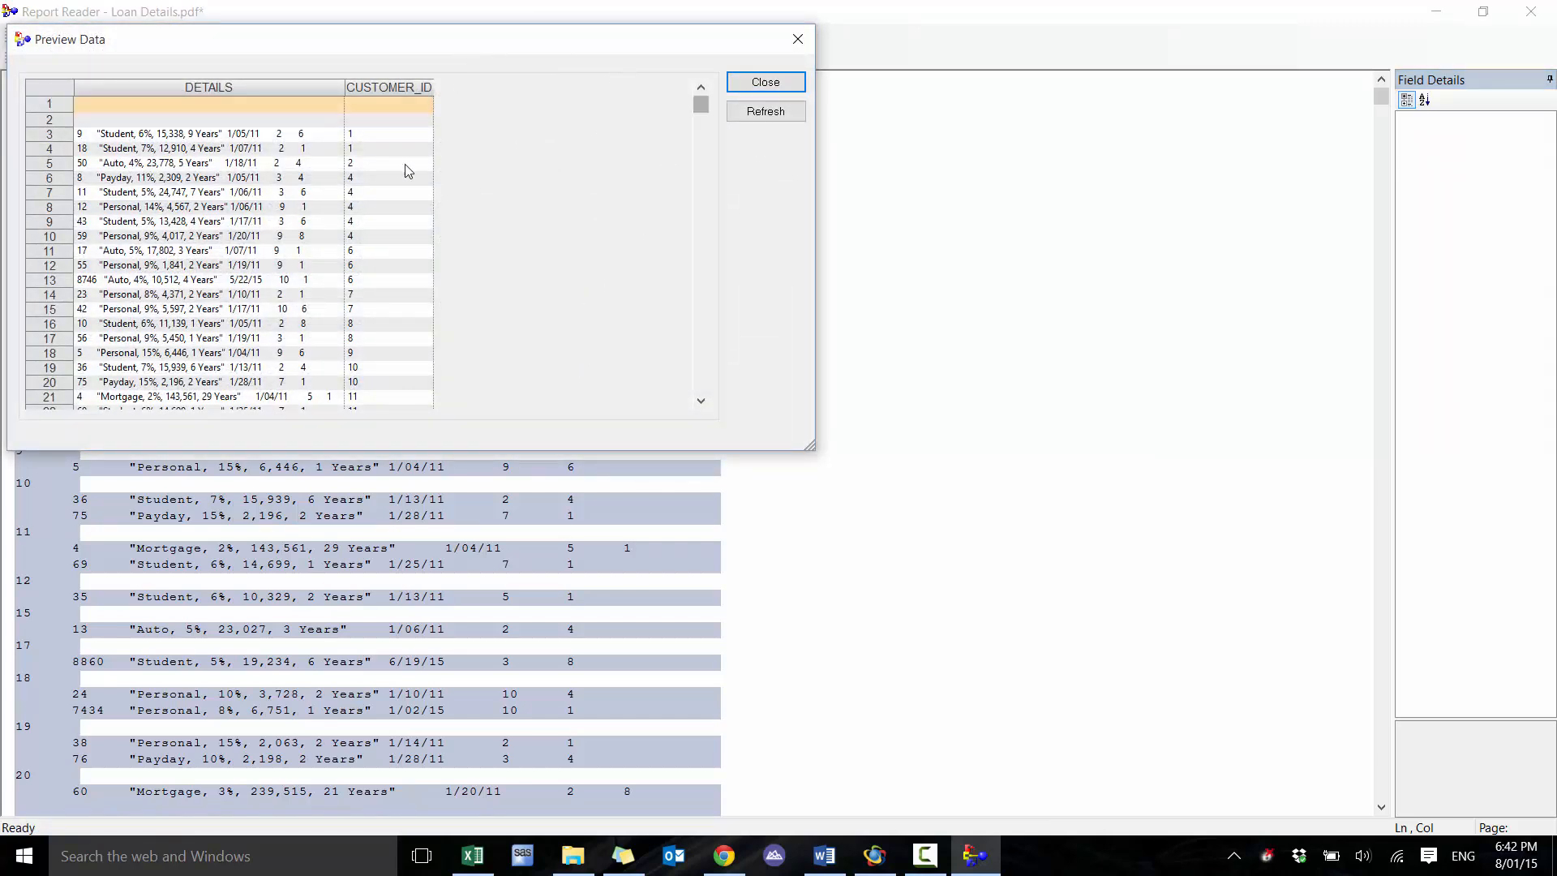
left_click_drag(361, 147, 351, 138)
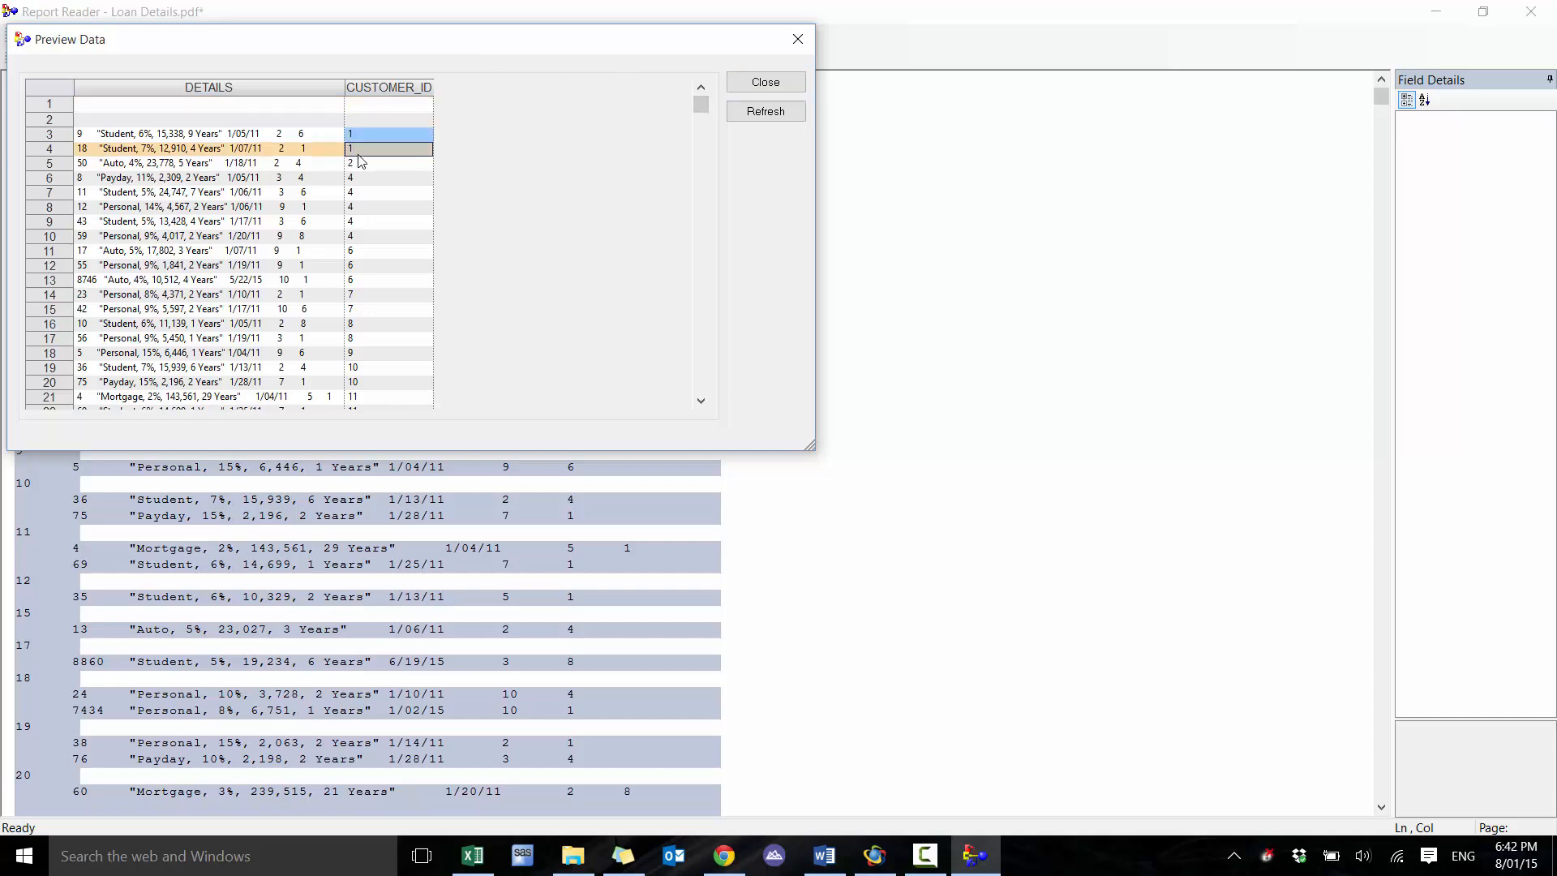
left_click(358, 153)
left_click_drag(395, 44, 647, 257)
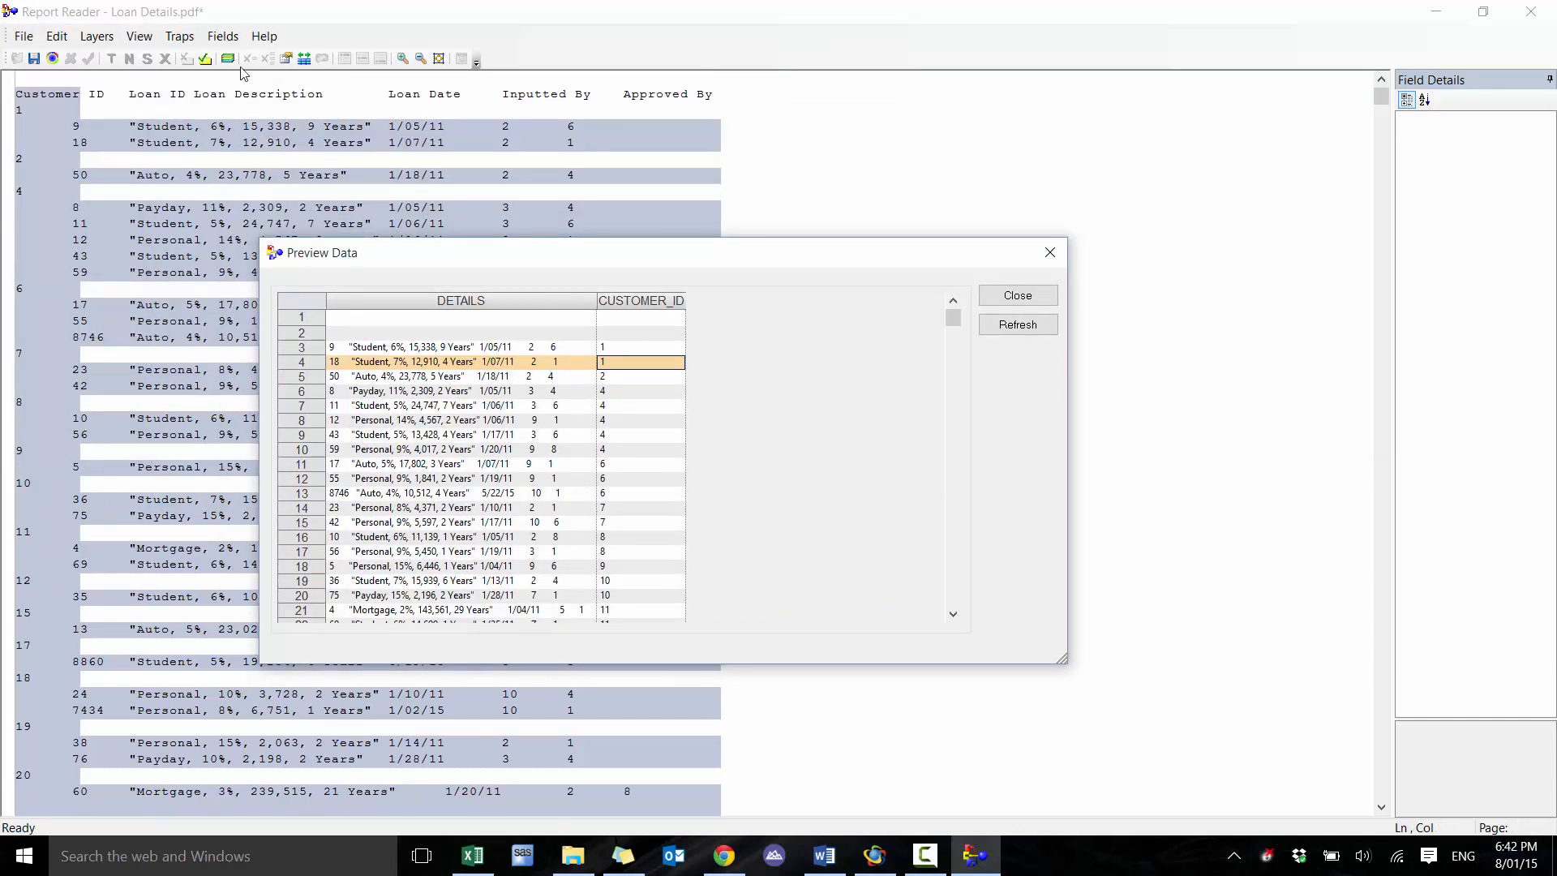
left_click(37, 105)
left_click(1018, 295)
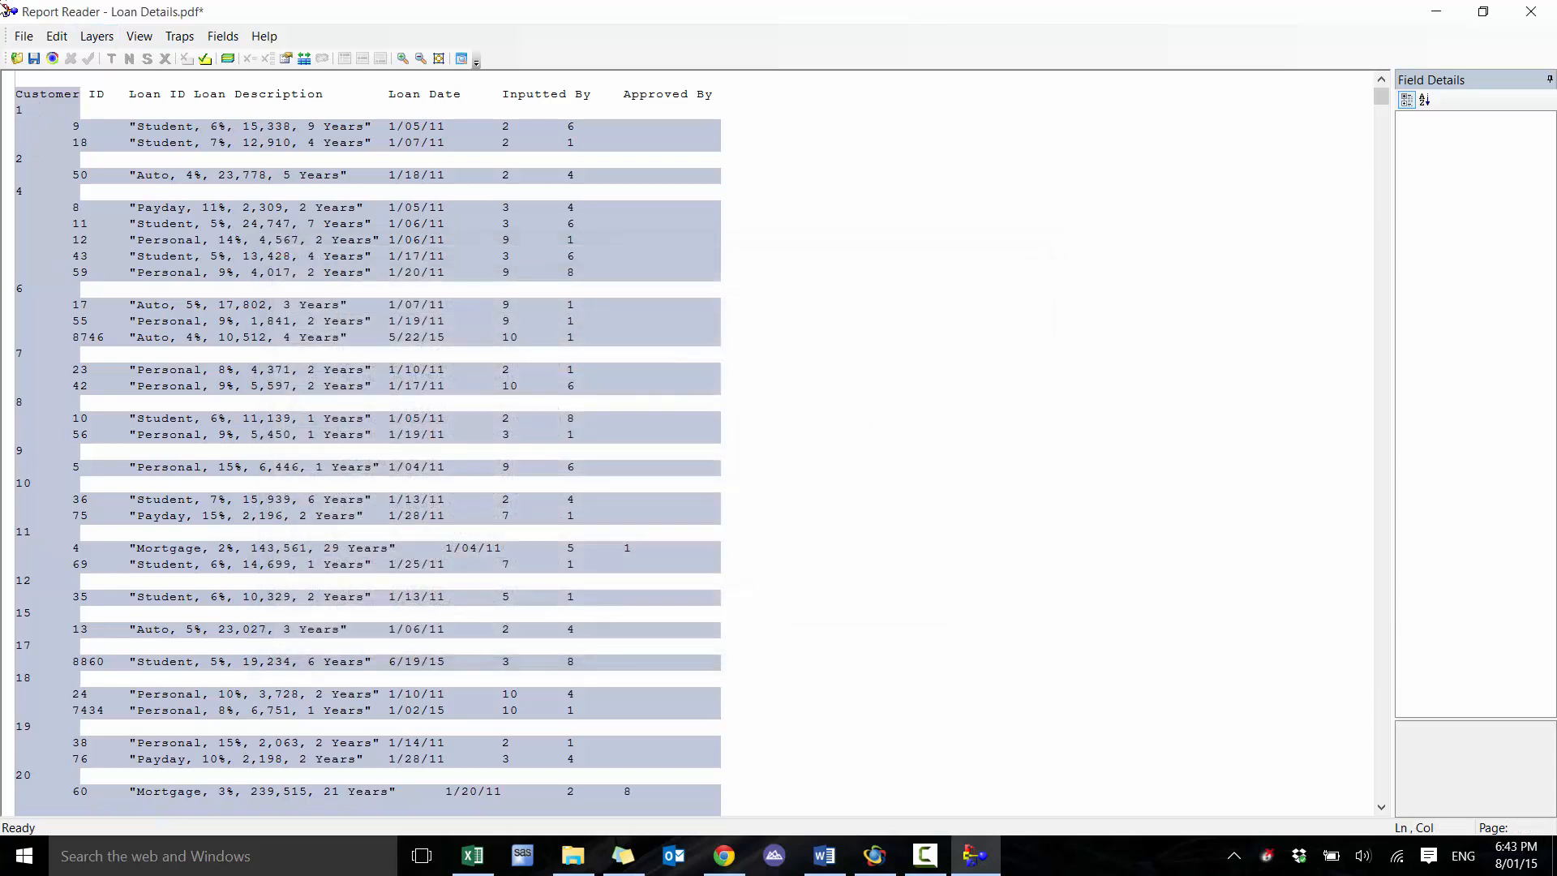
Import the report into IDEA as database Loan Details, saving the template as Loan Details and generating field statistics
left_click(24, 35)
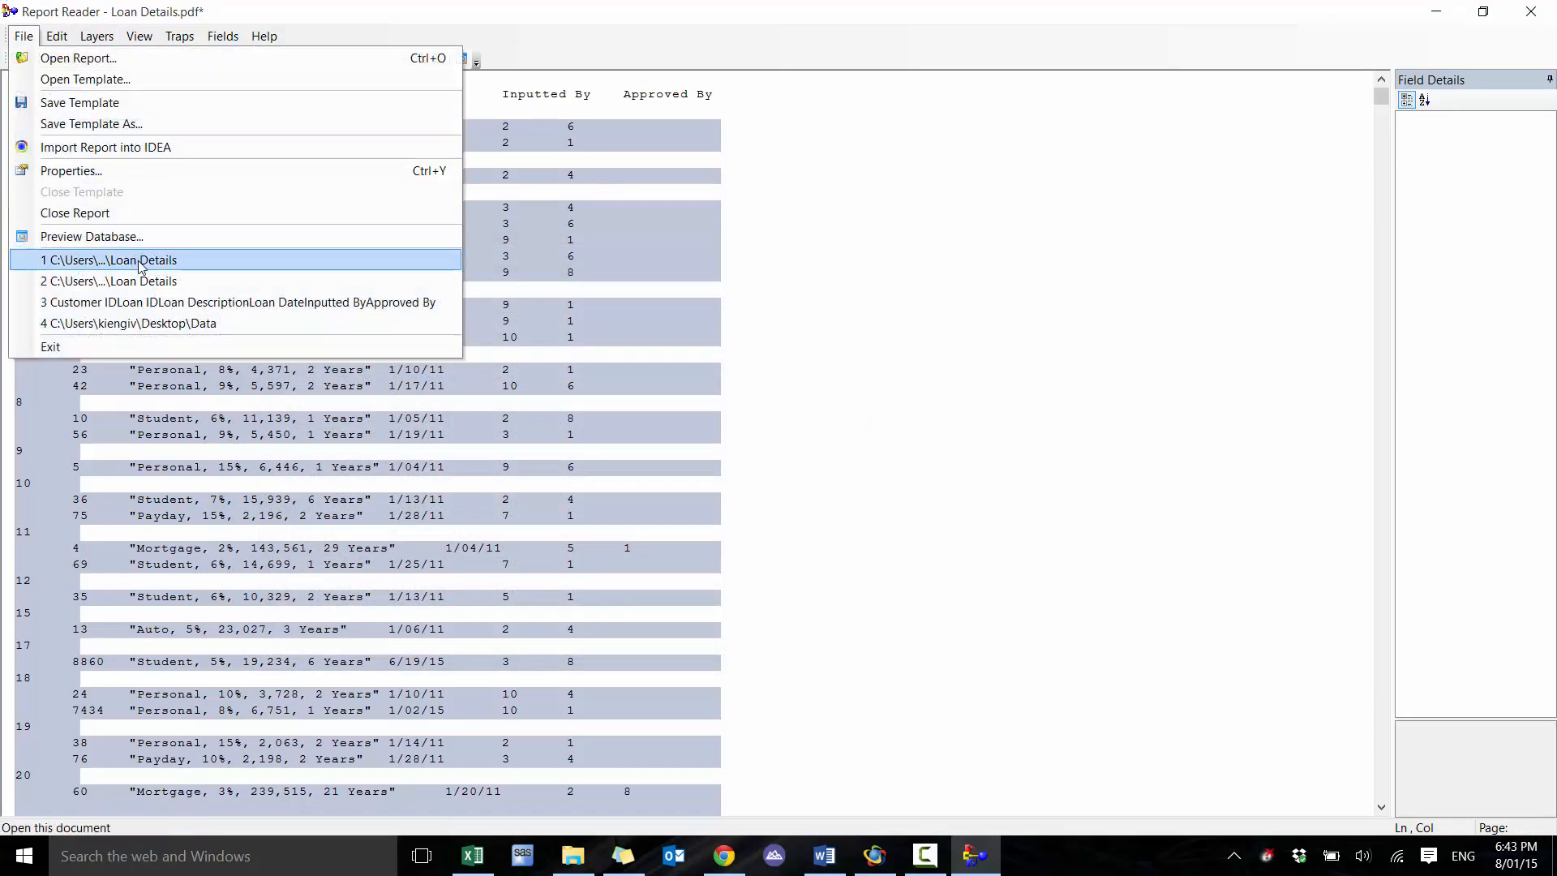
left_click(137, 151)
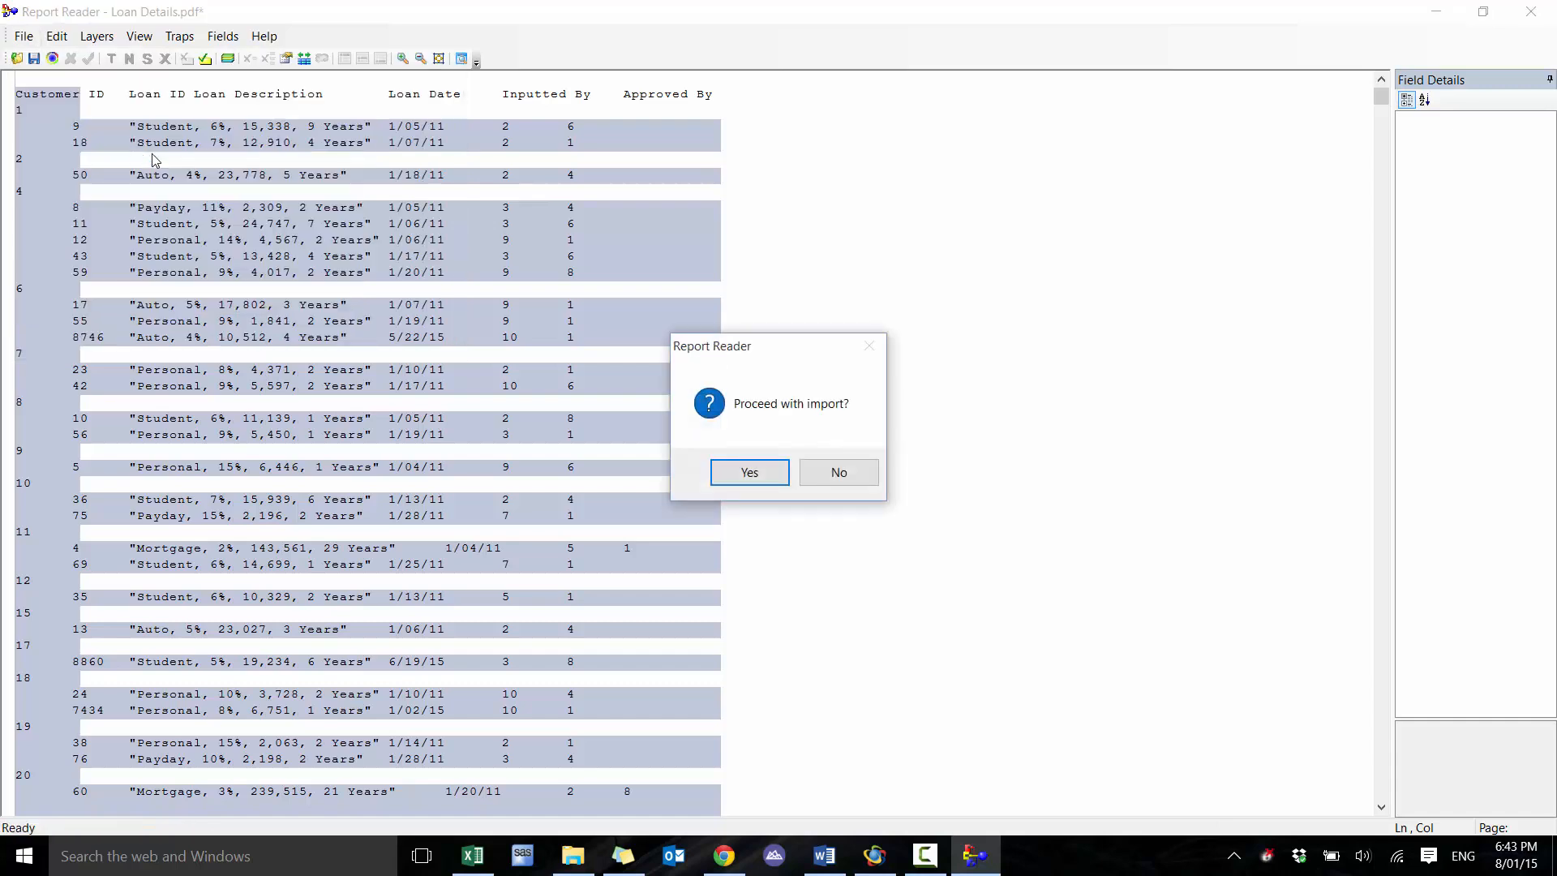
left_click(769, 469)
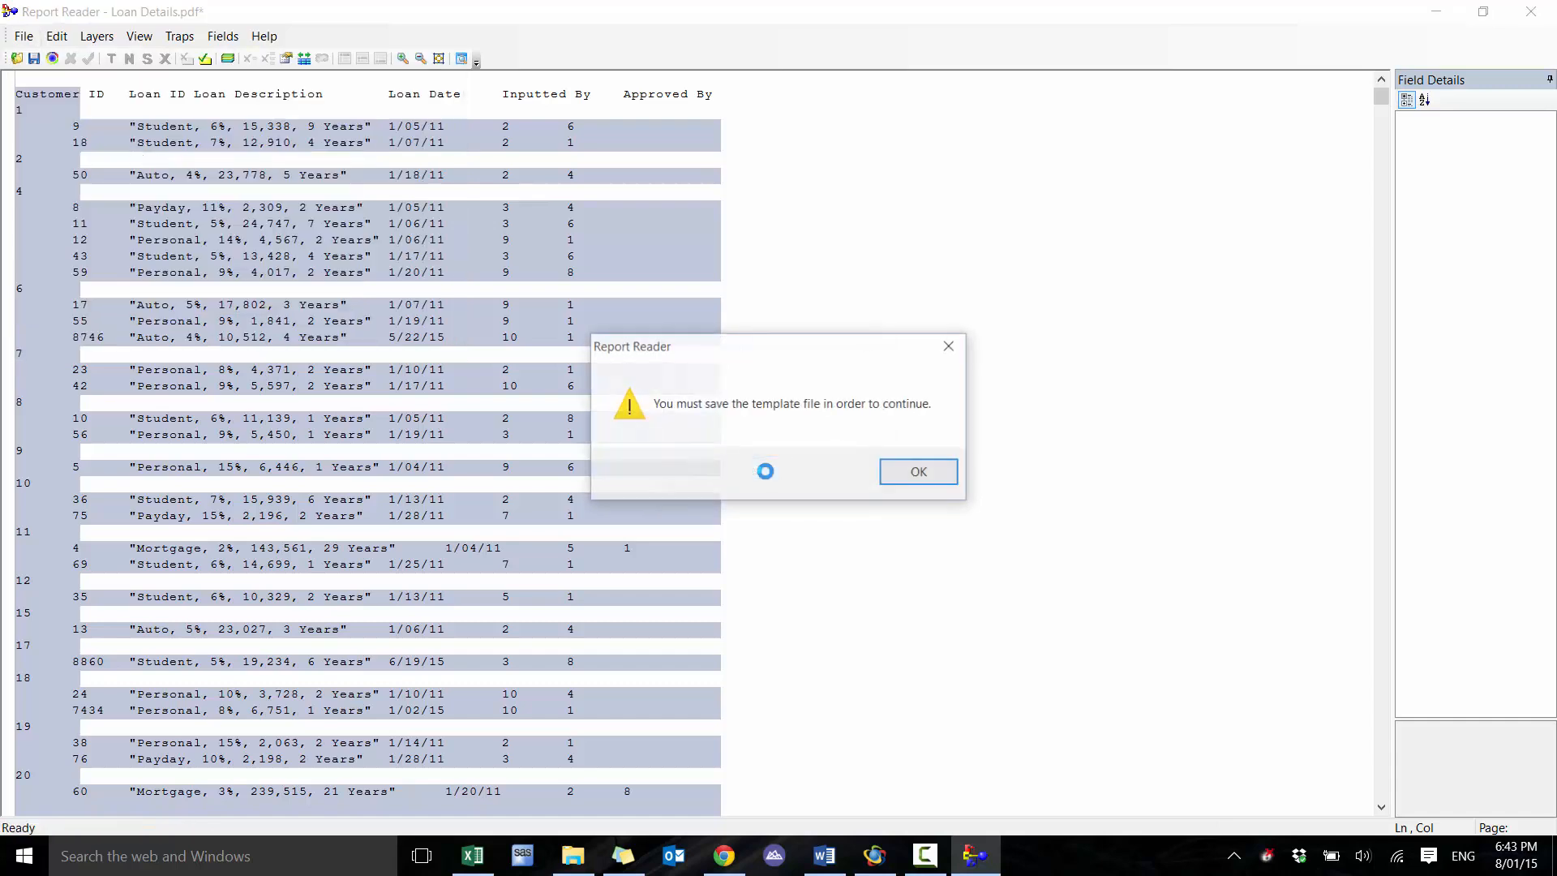
left_click(920, 474)
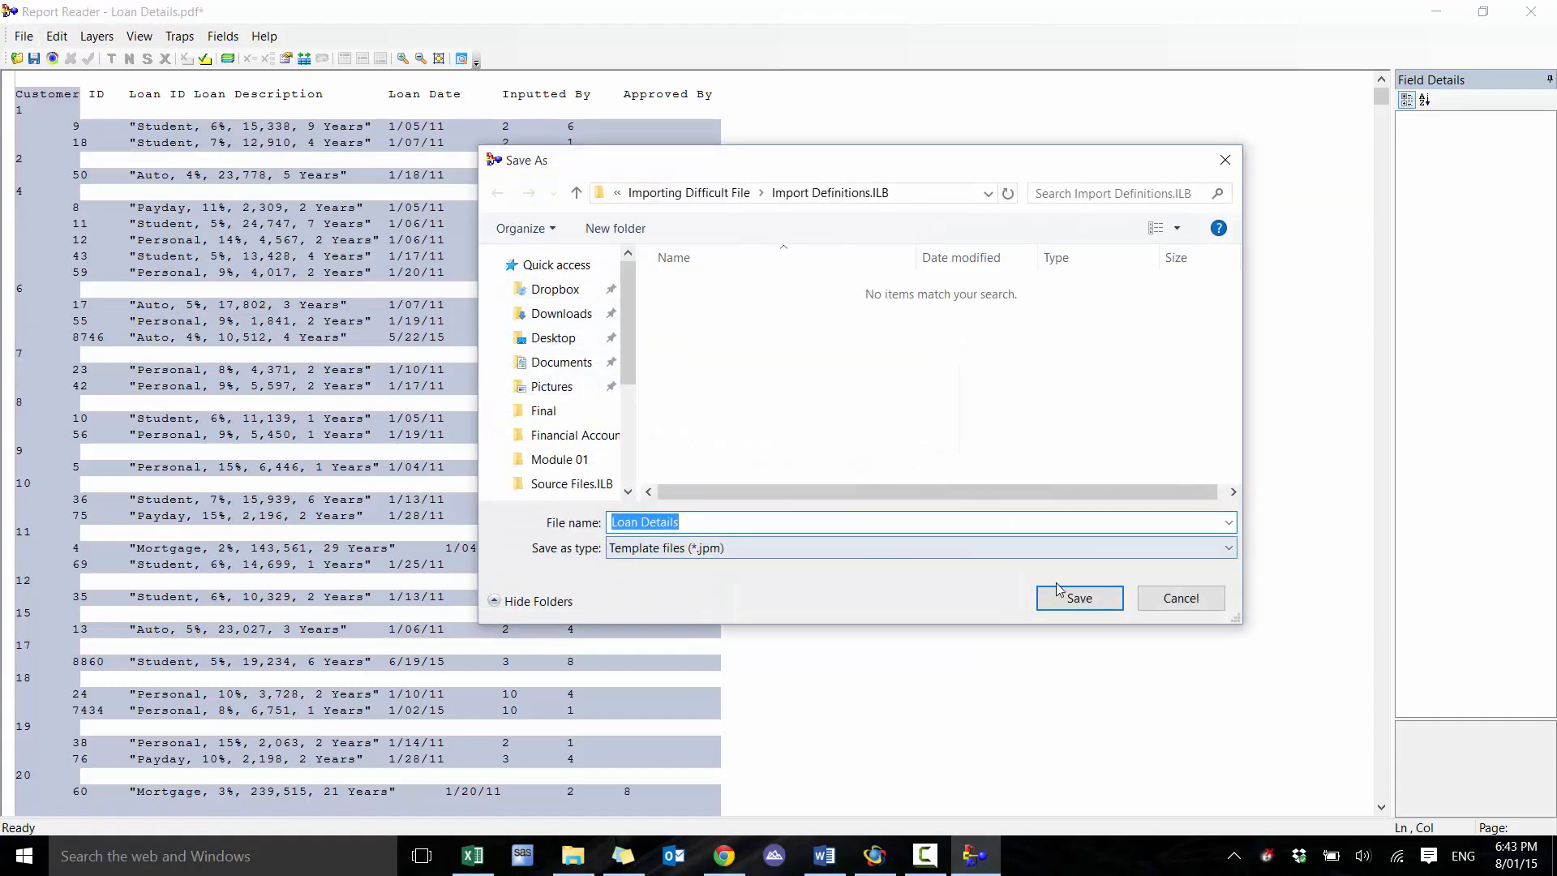
left_click(1061, 597)
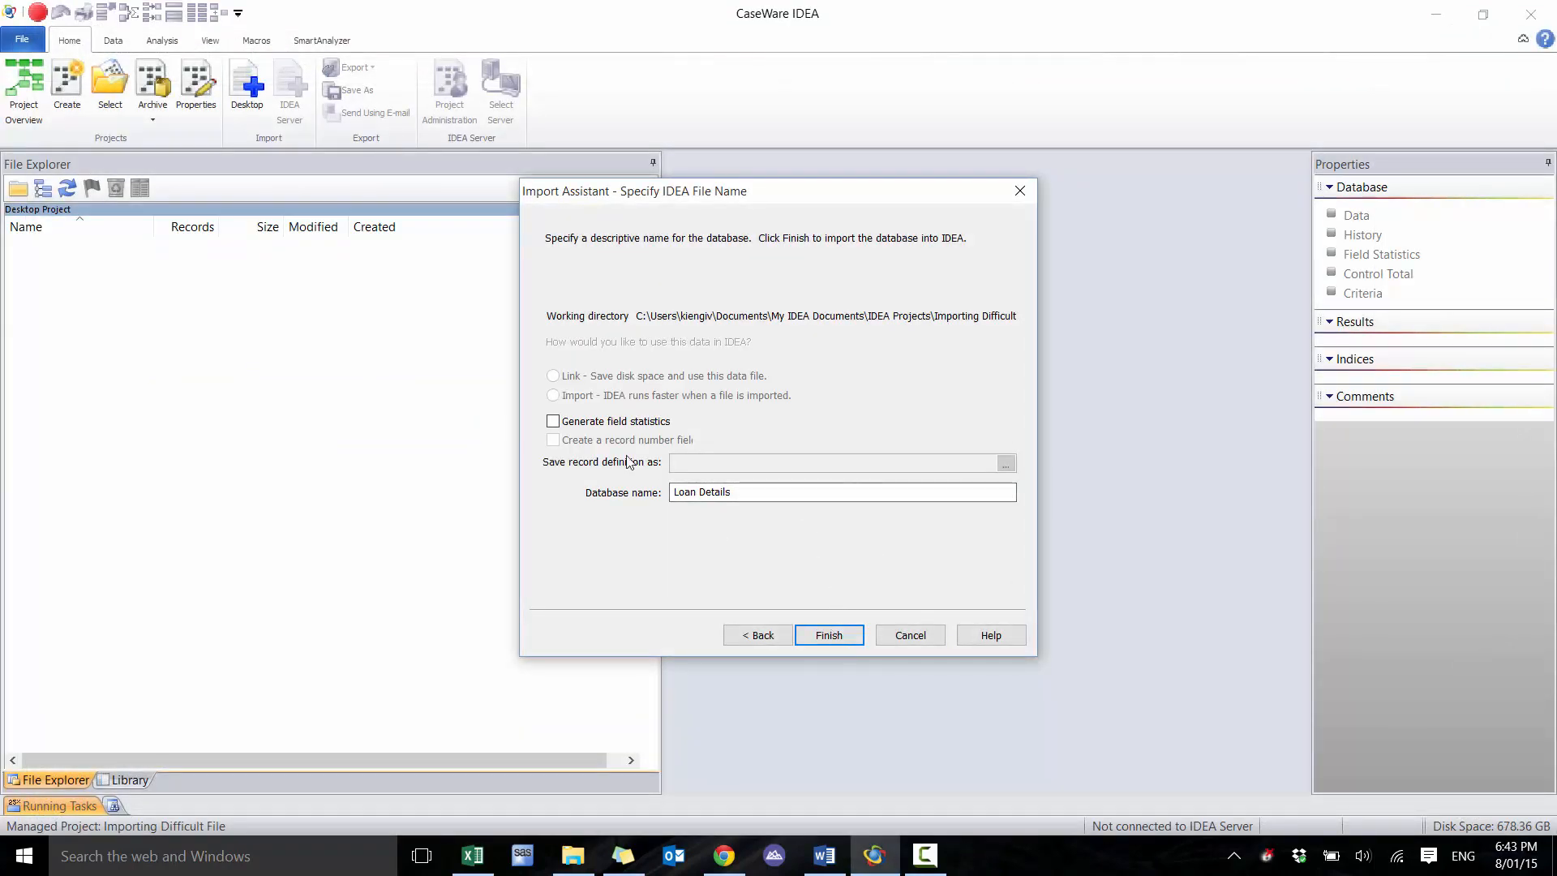
left_click(553, 422)
left_click(827, 634)
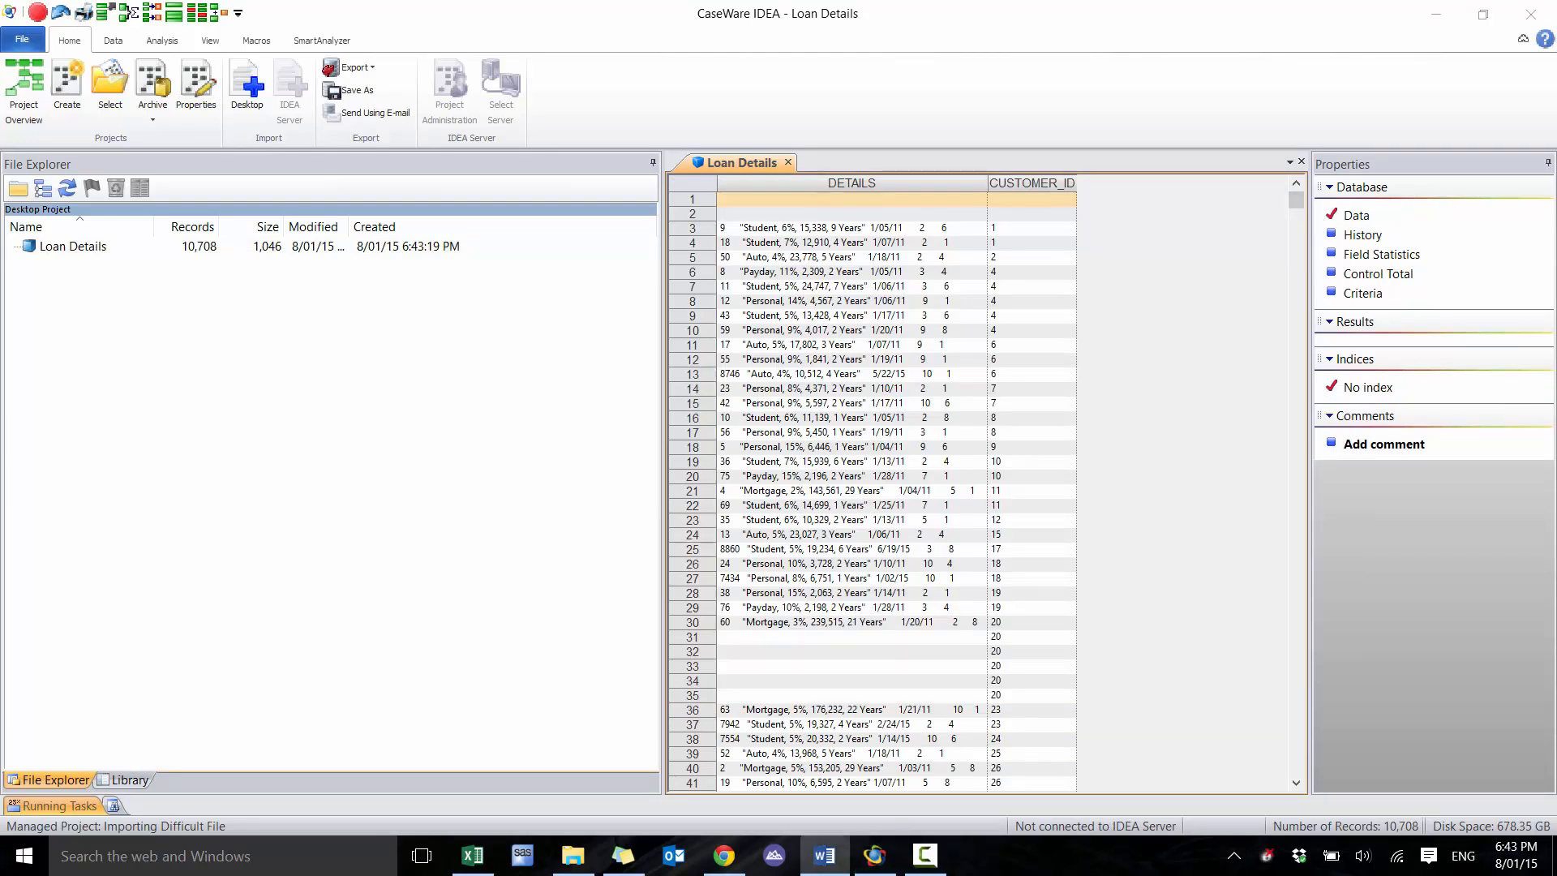
Start appending a field named LOAN_ID of type Virtual Character with length 10
left_click(730, 232)
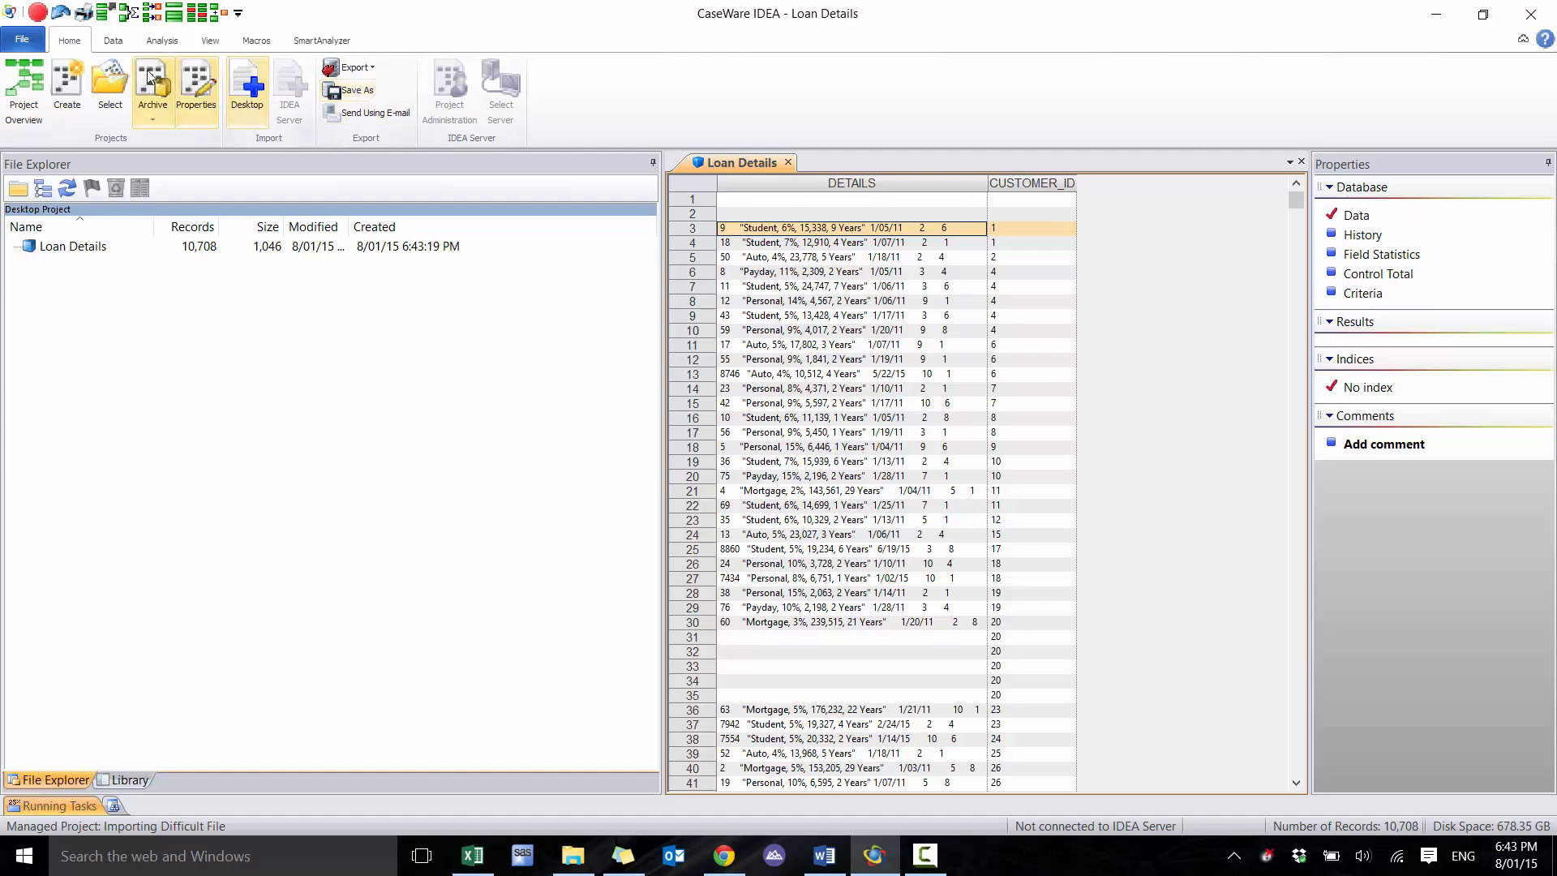
left_click(113, 41)
left_click(230, 82)
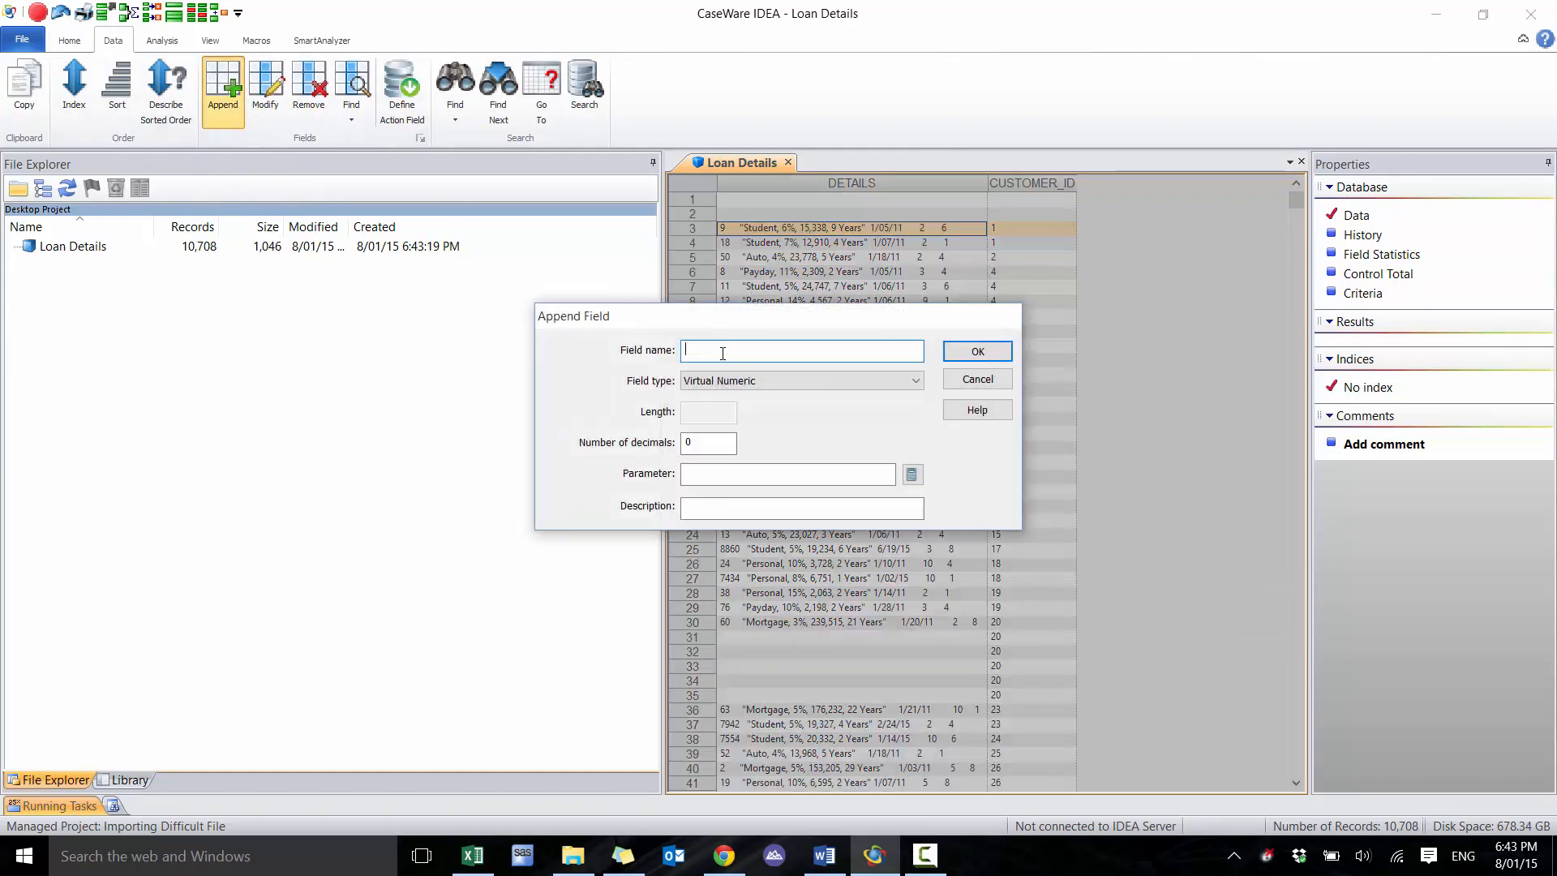
type("LOAN_ID")
left_click(729, 394)
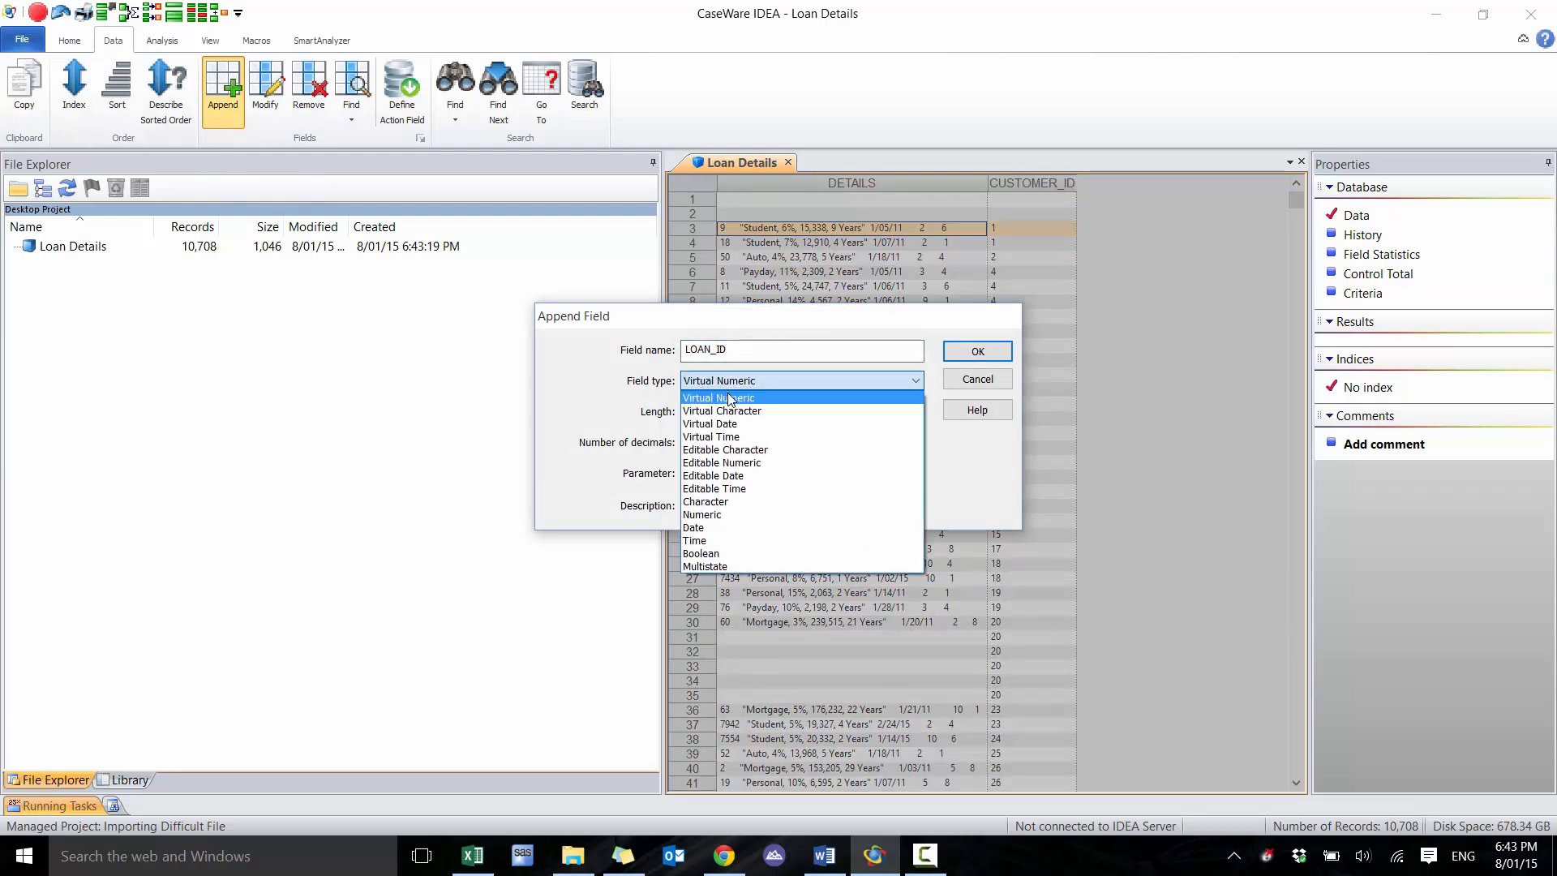
left_click(728, 408)
left_click(718, 417)
type("10")
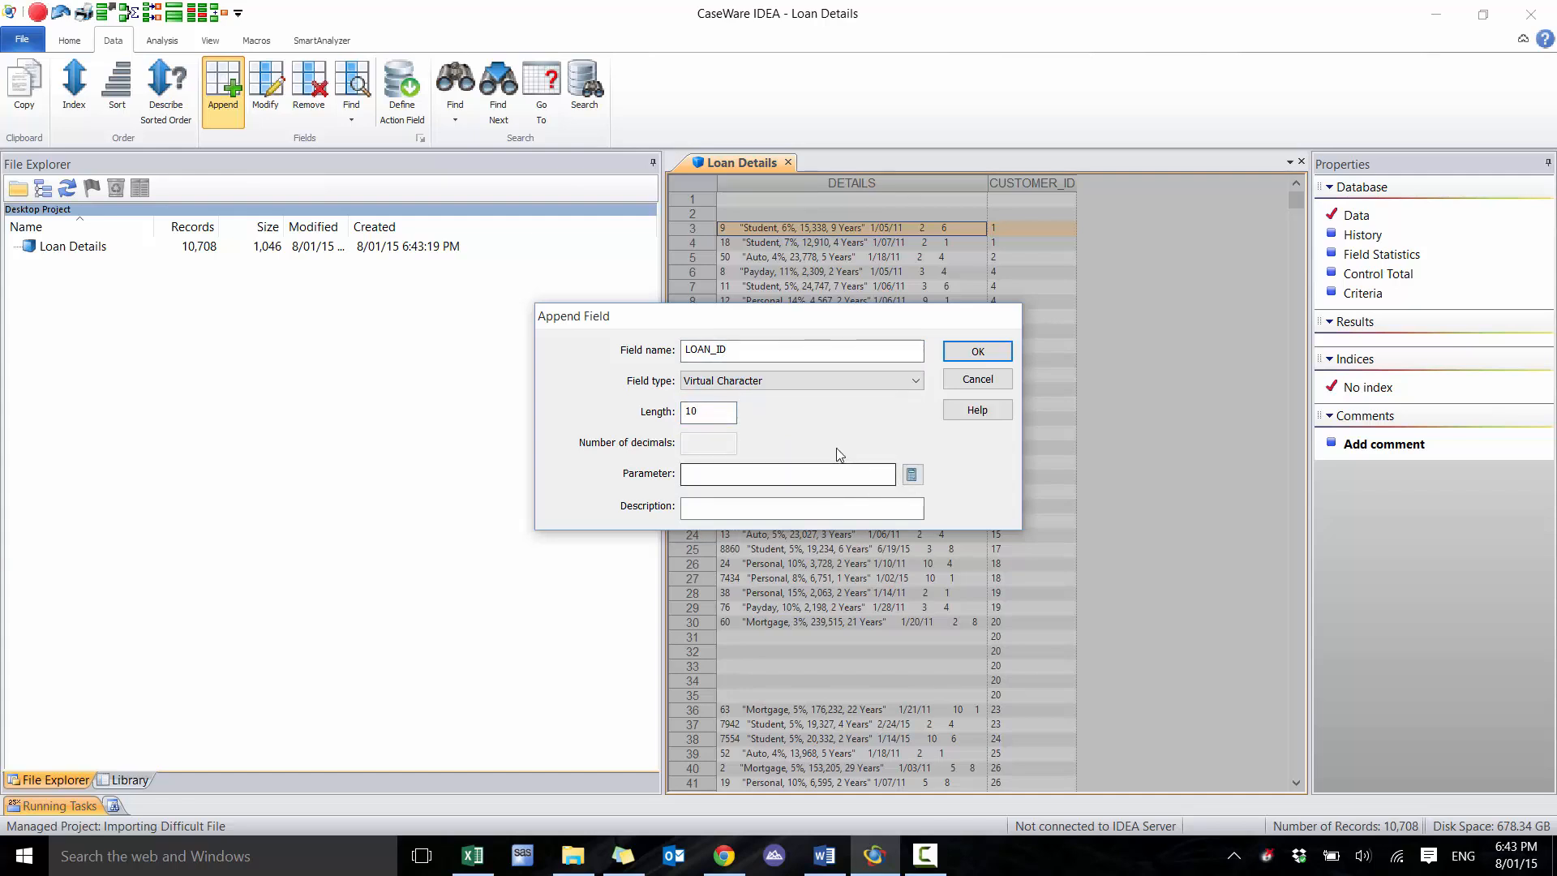
left_click(912, 475)
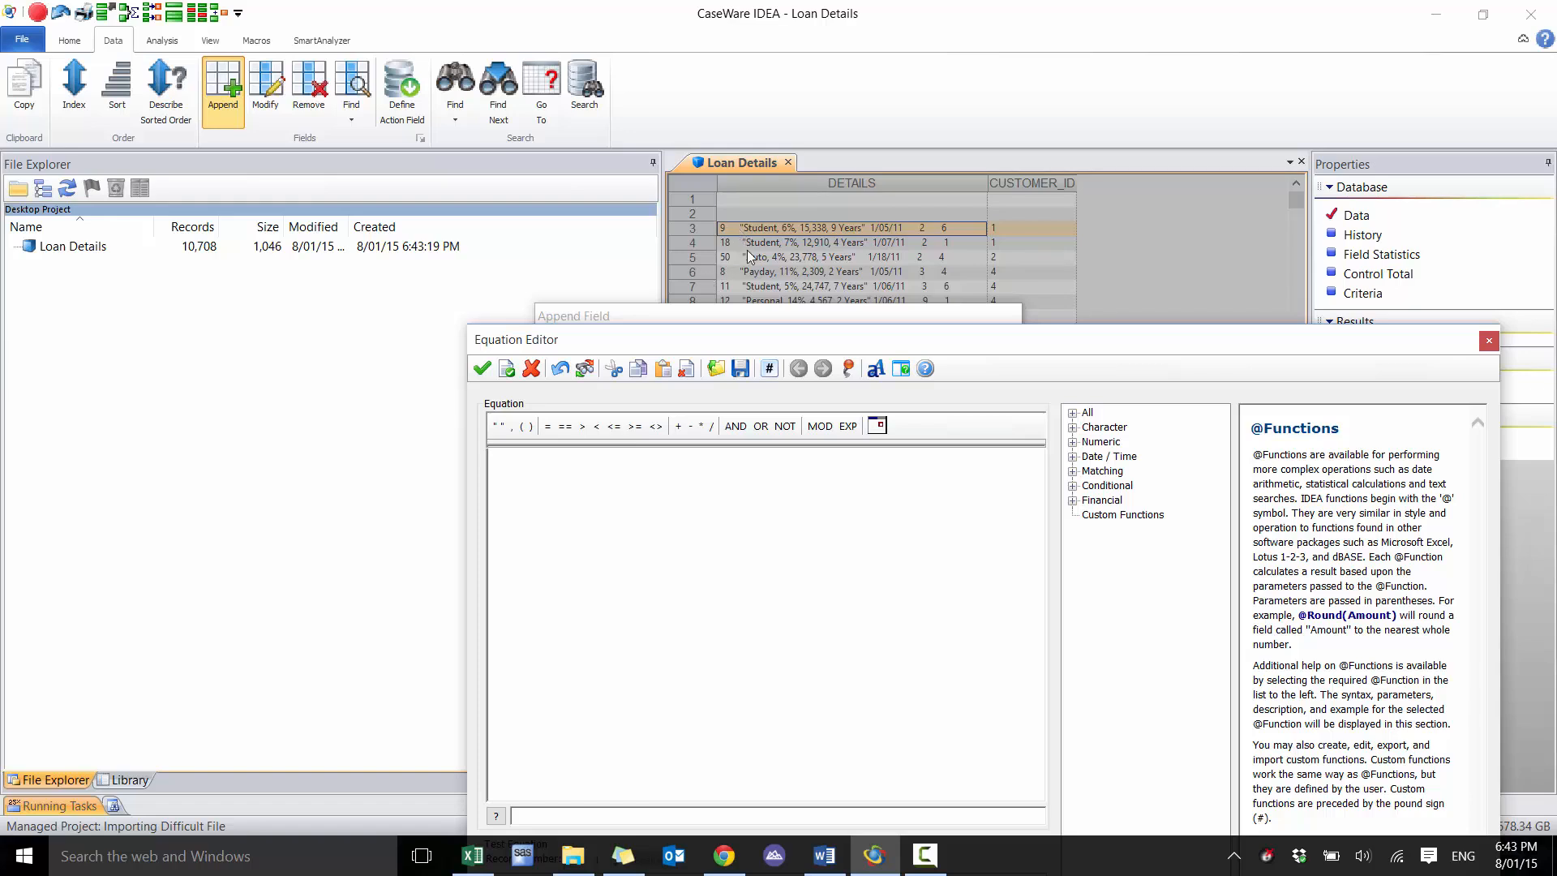
left_click(717, 531)
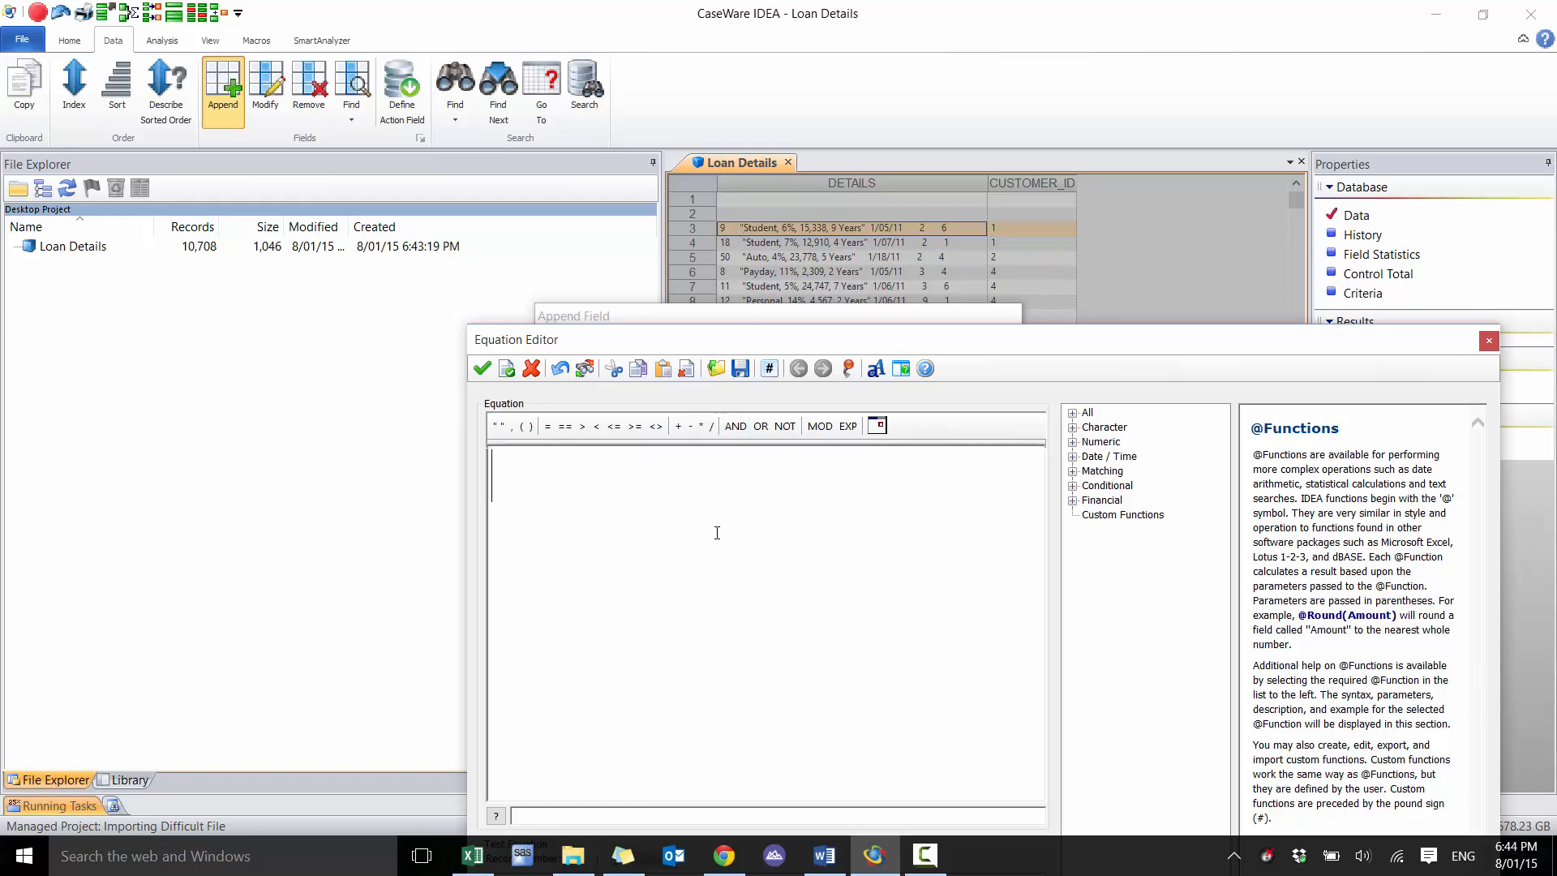
type("@Split()")
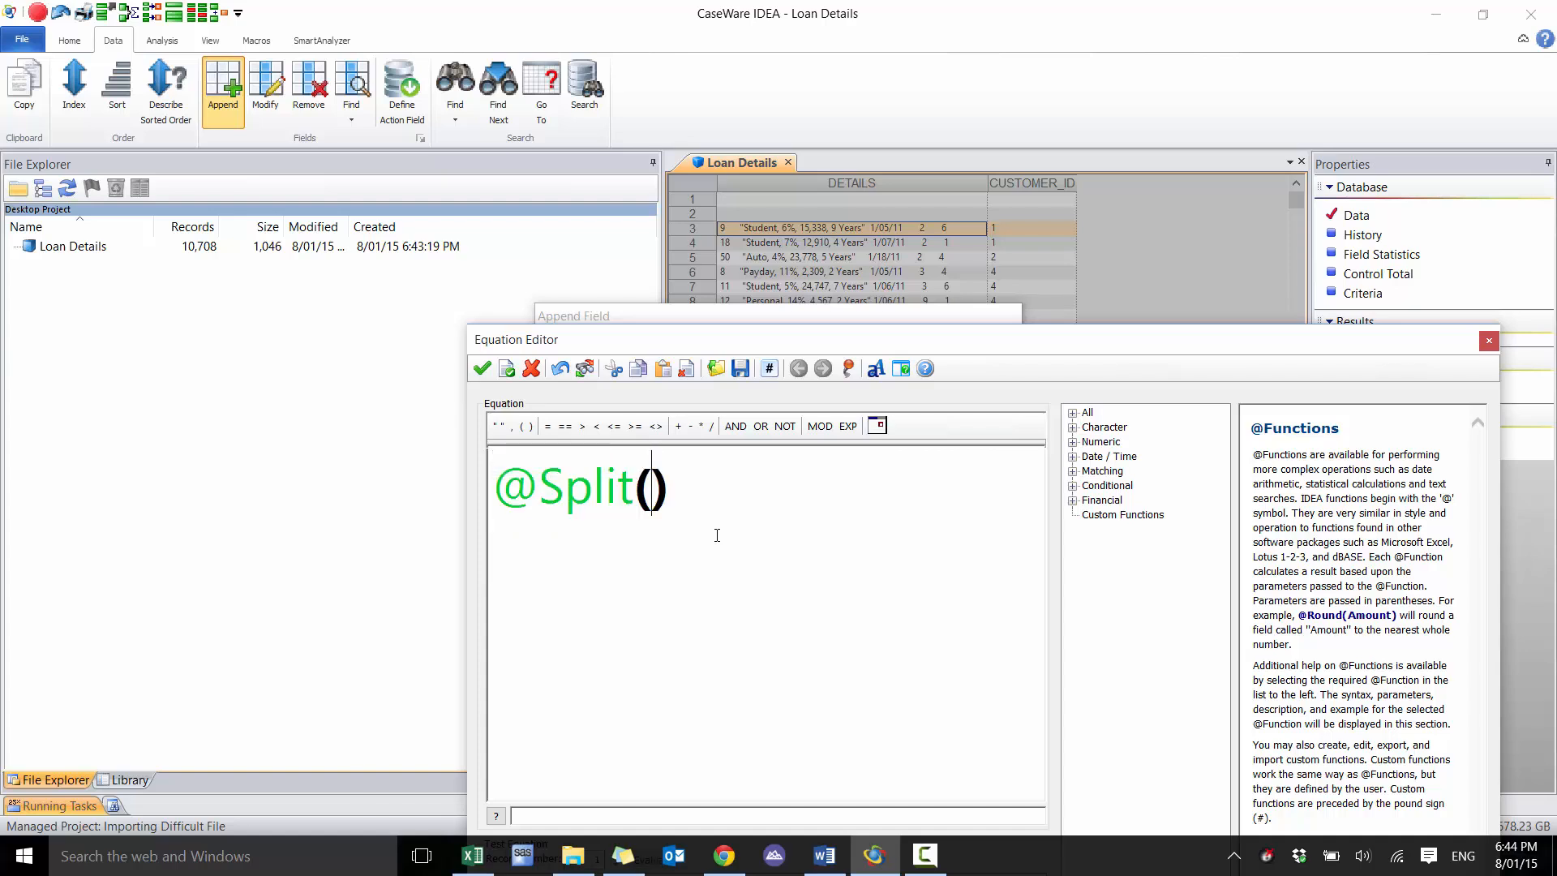
type("@ALLTRIM(")
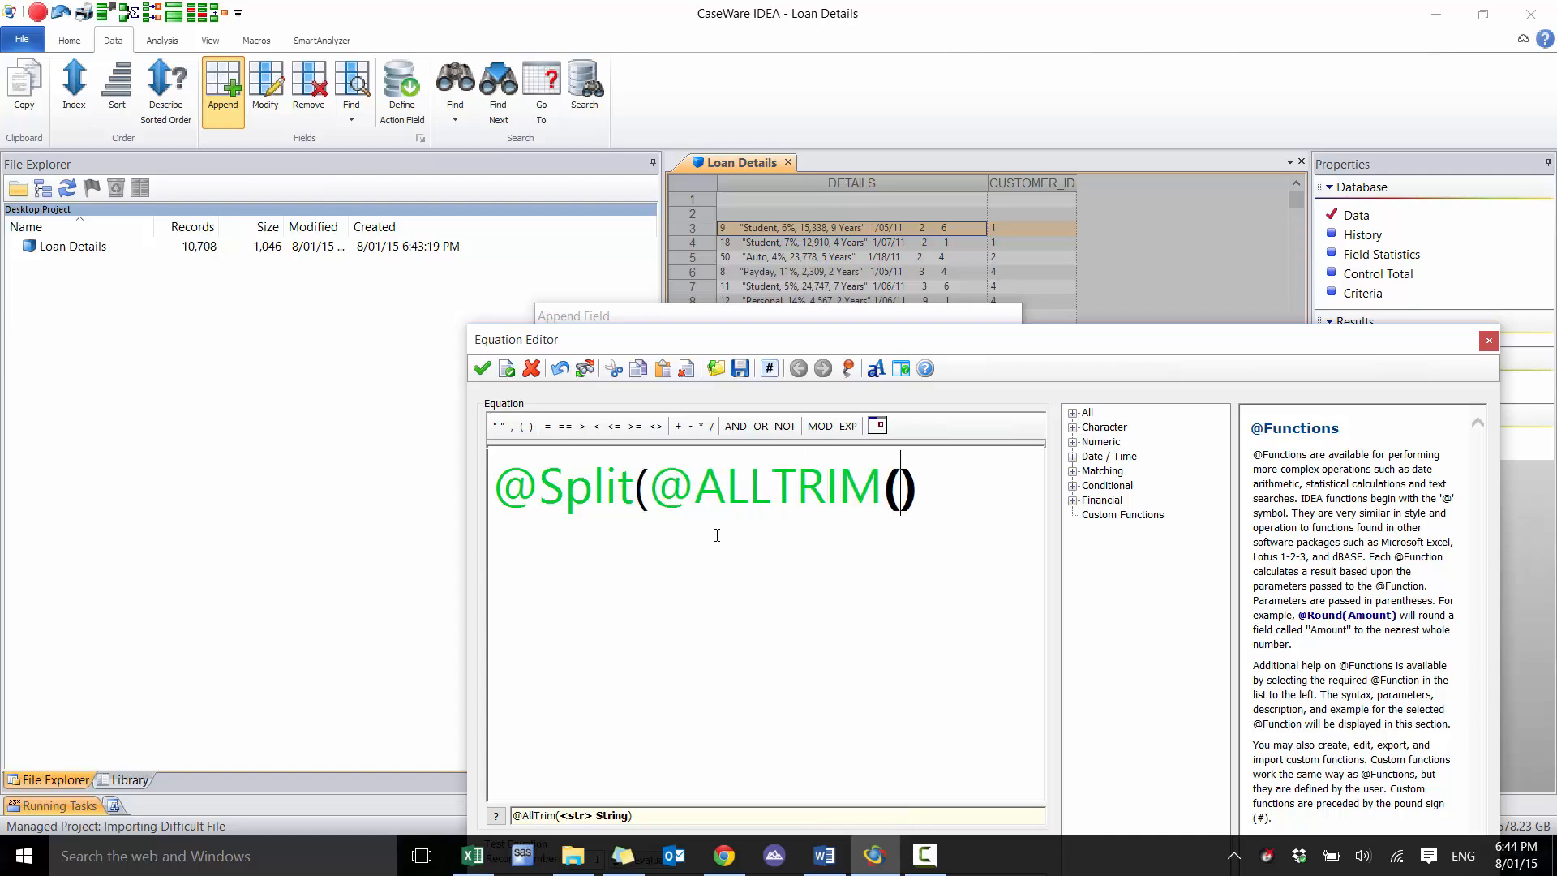
type("DETAIL")
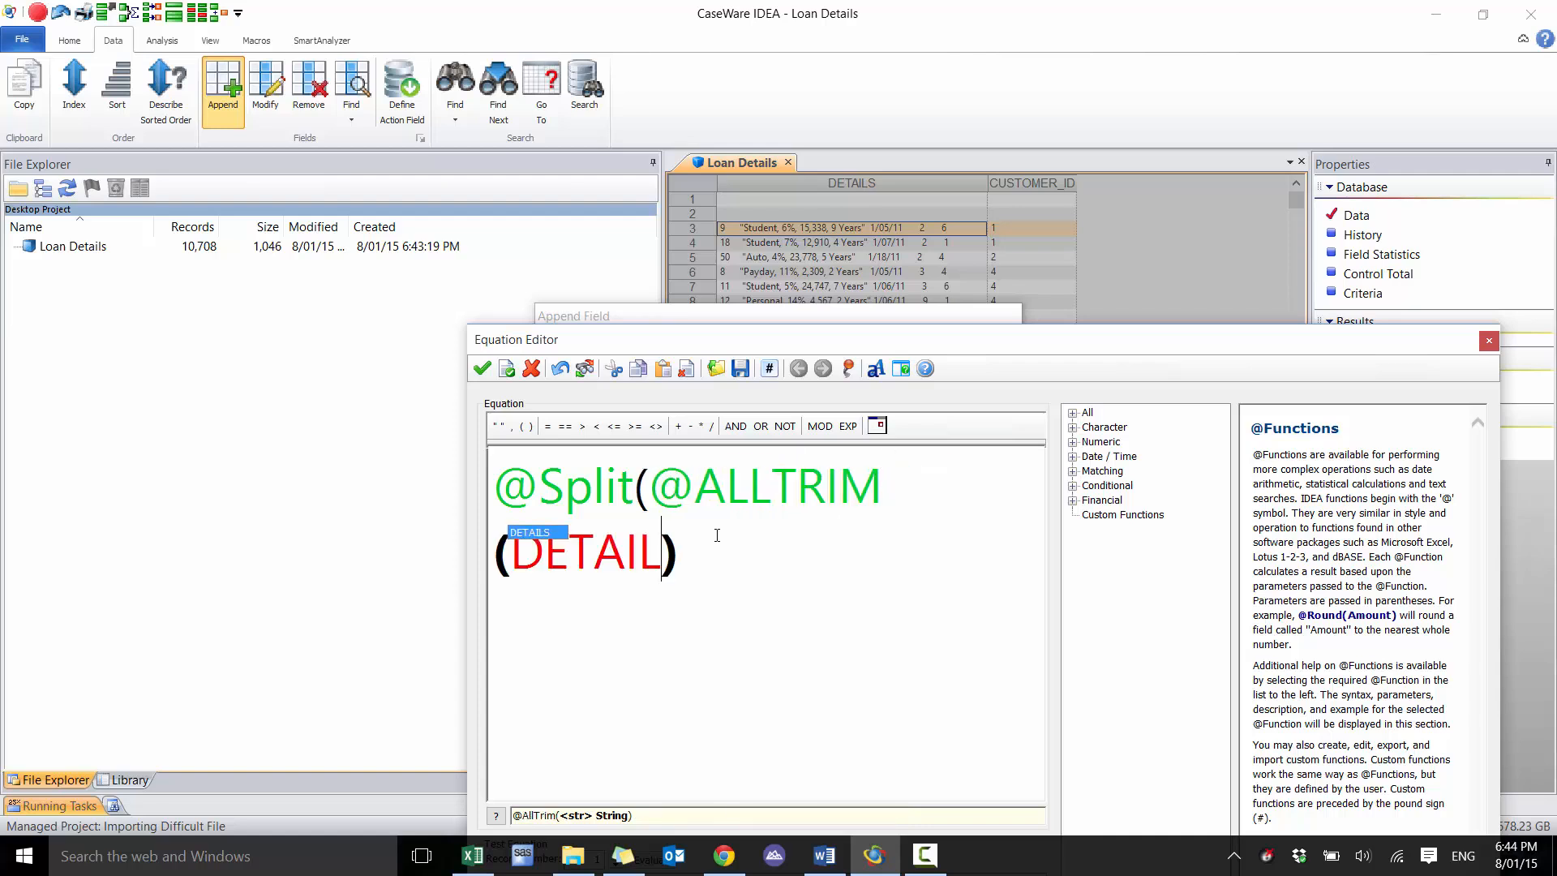
type(")")
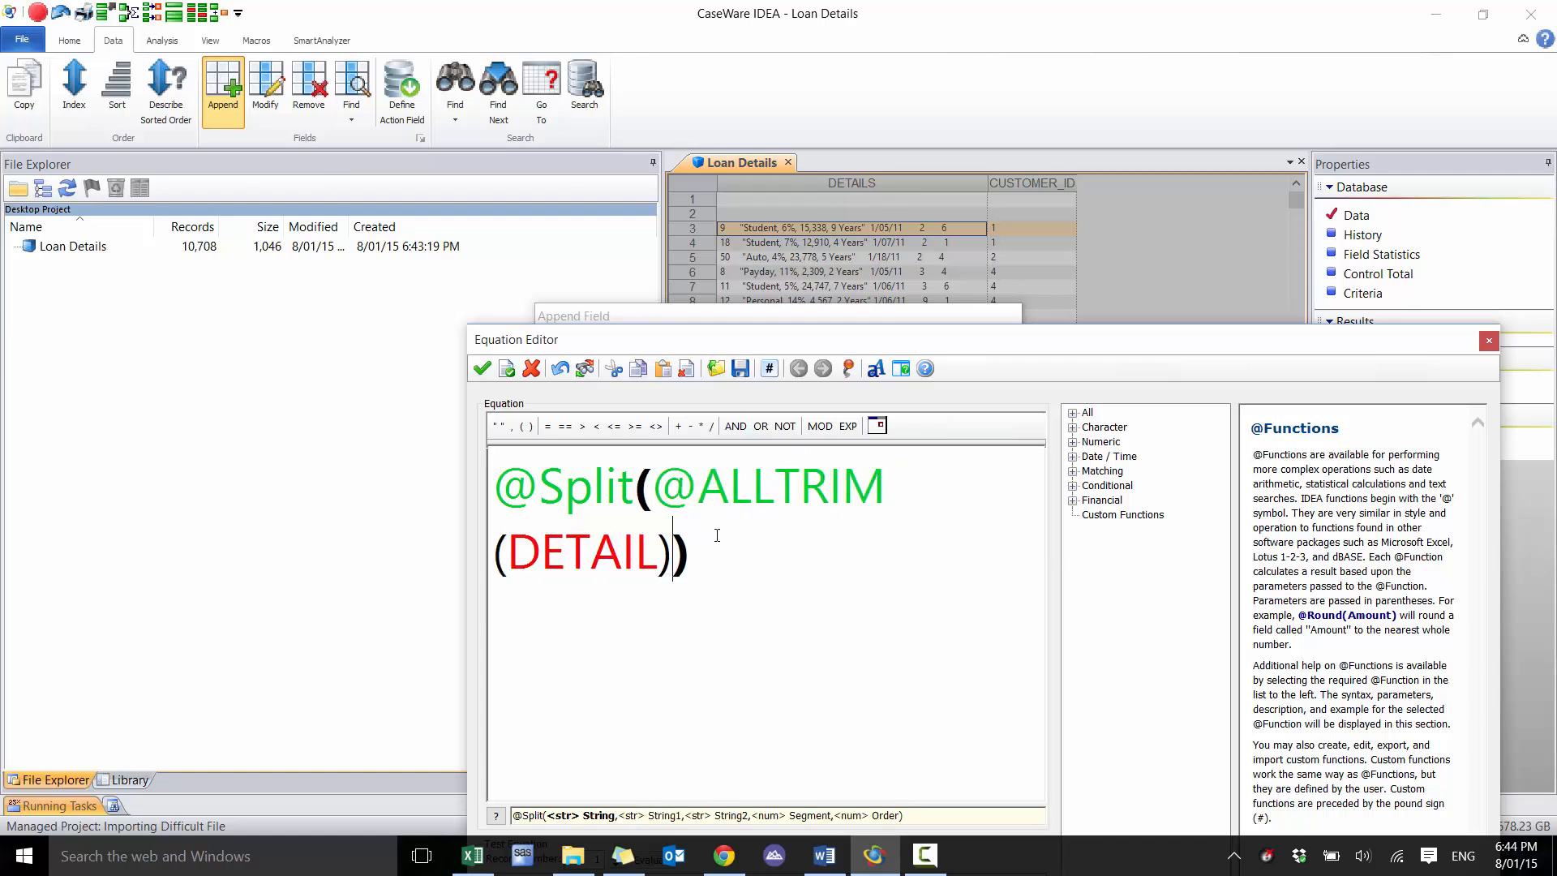
type(",")
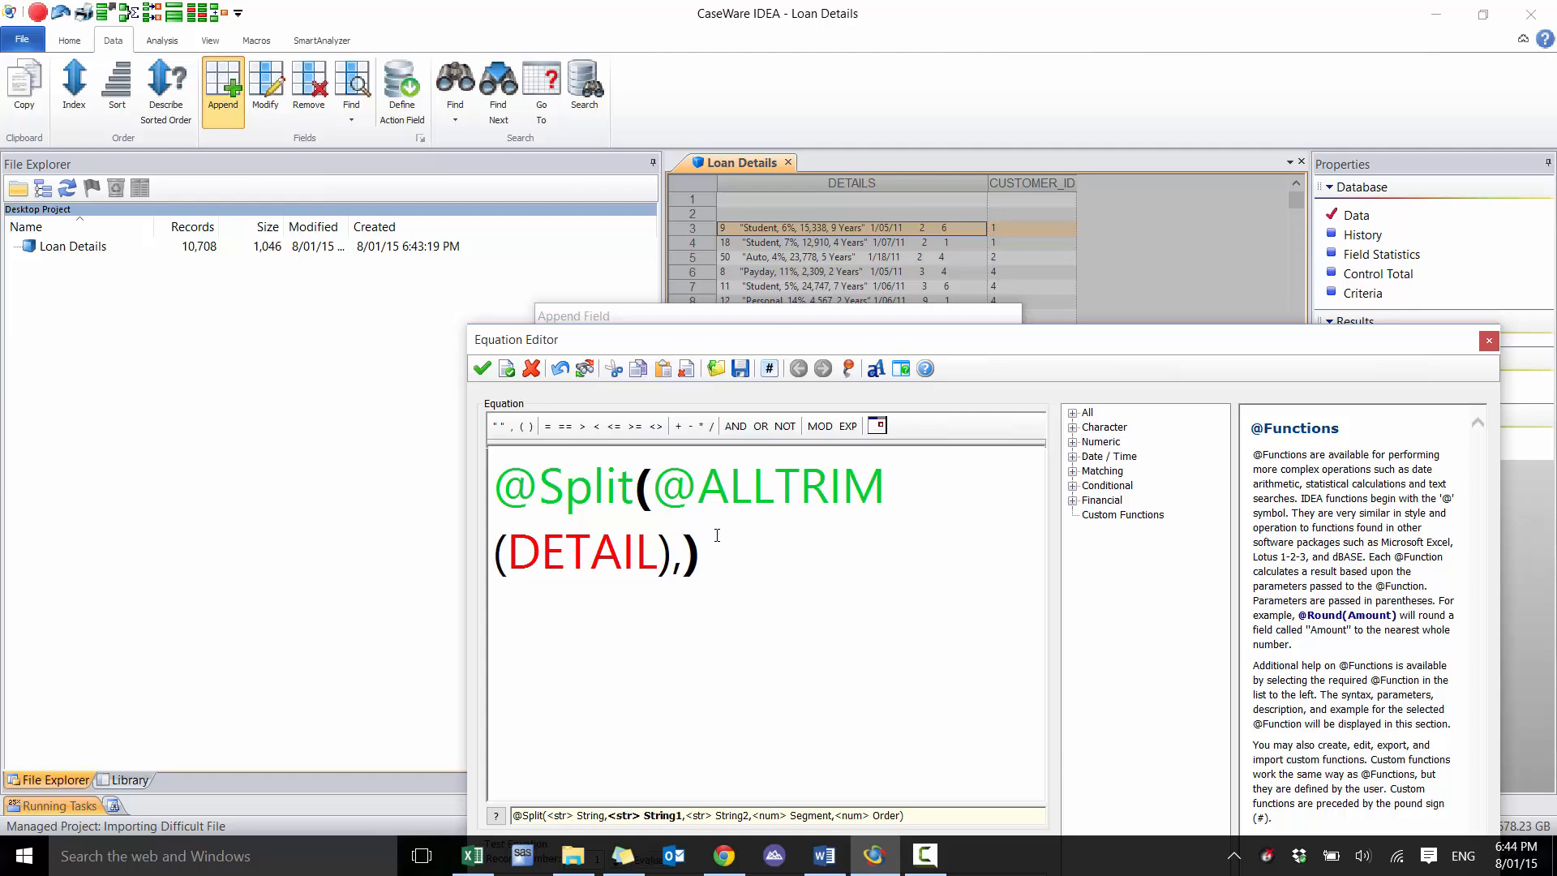
type("\"\",\" \",")
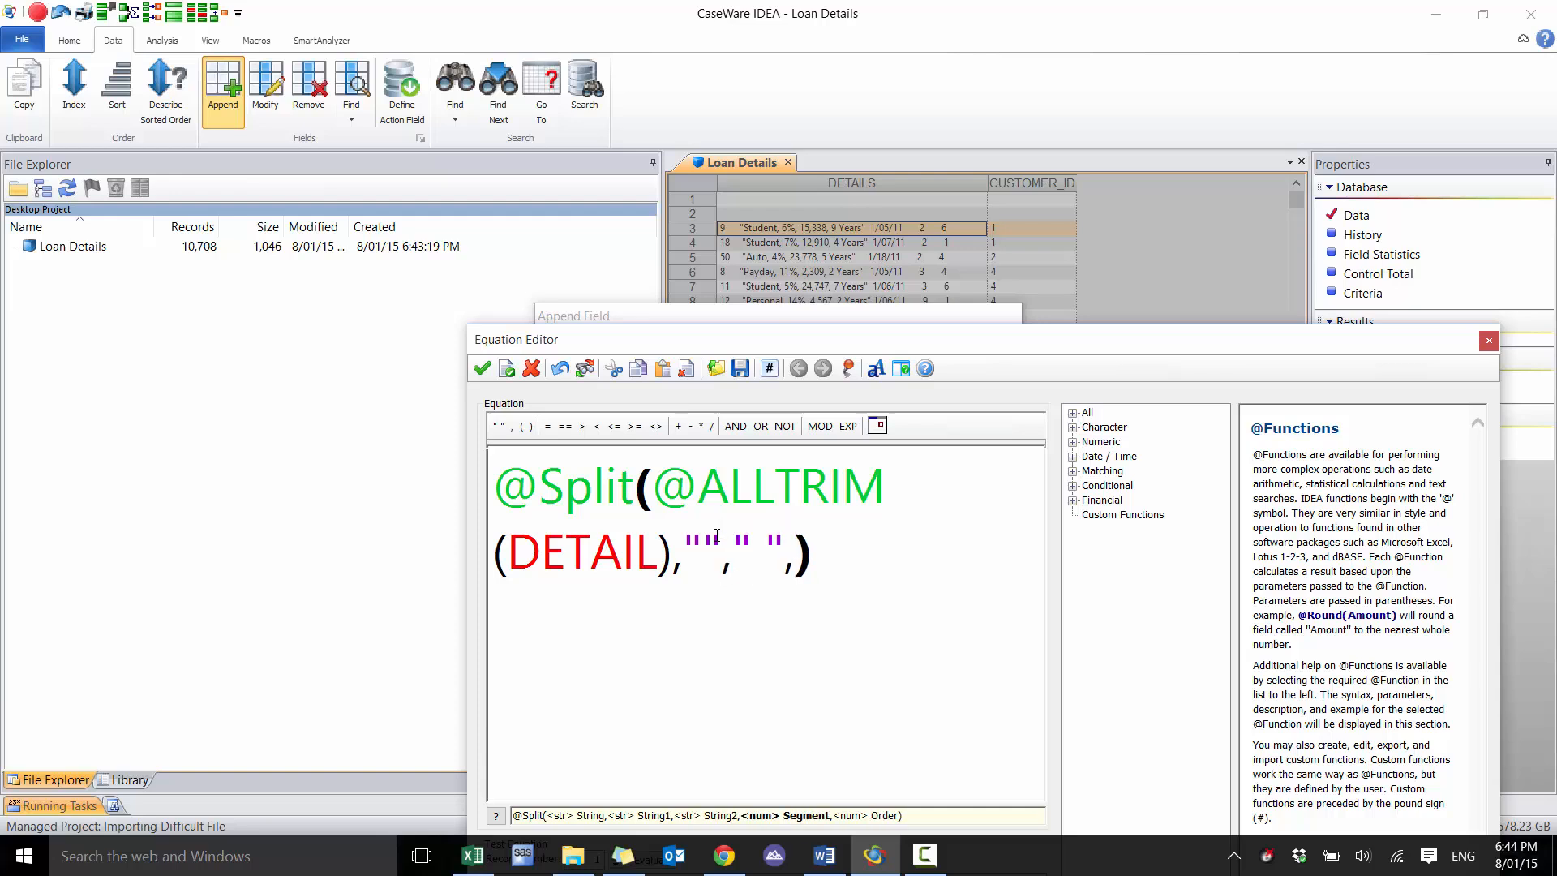
type("1")
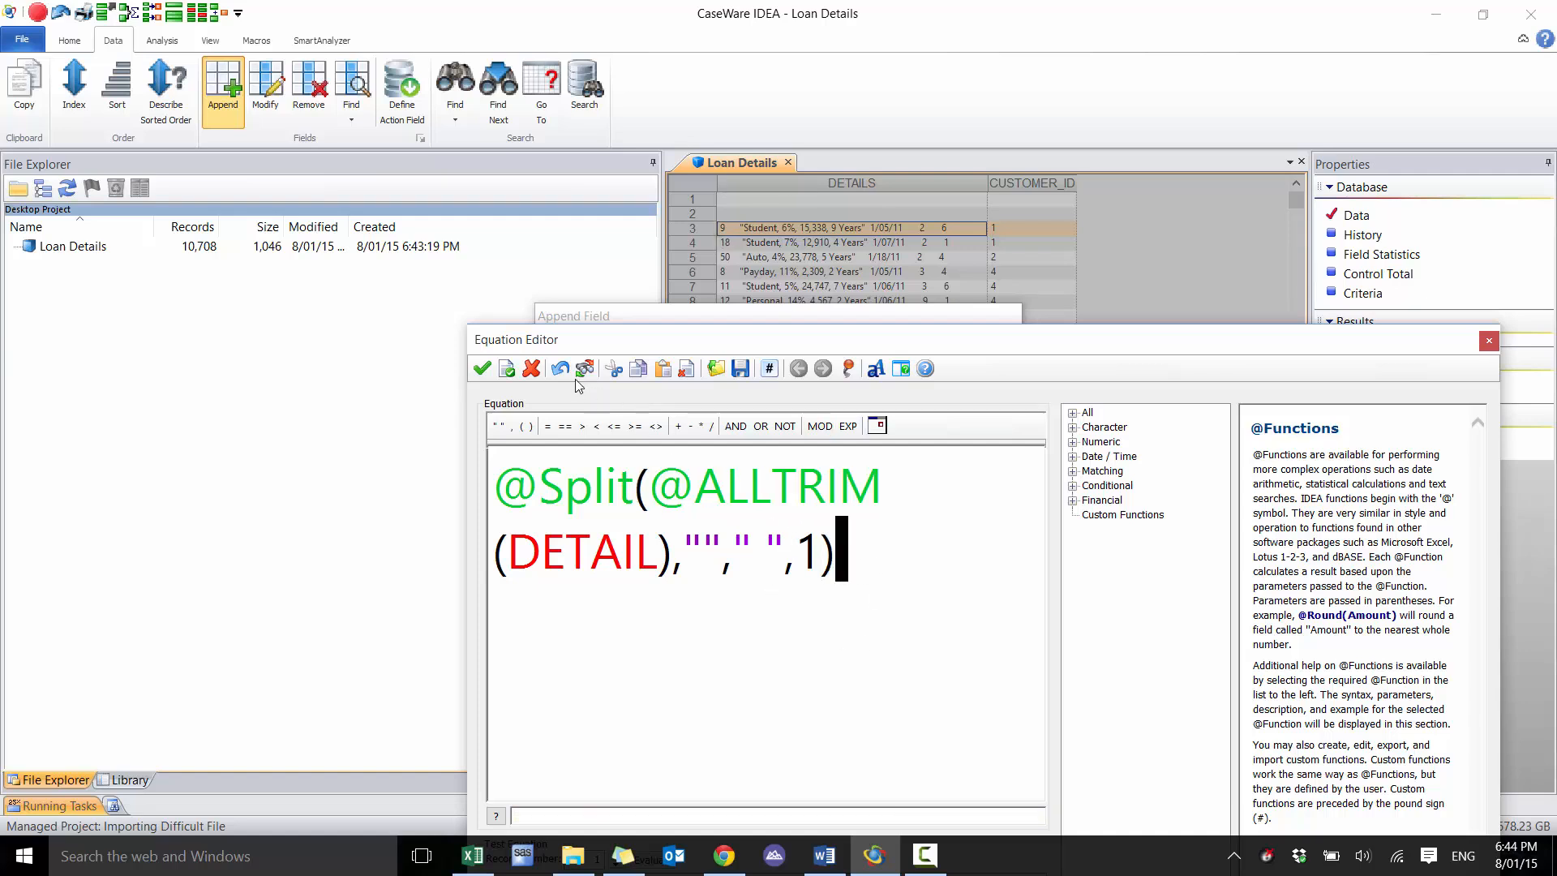
left_click(481, 369)
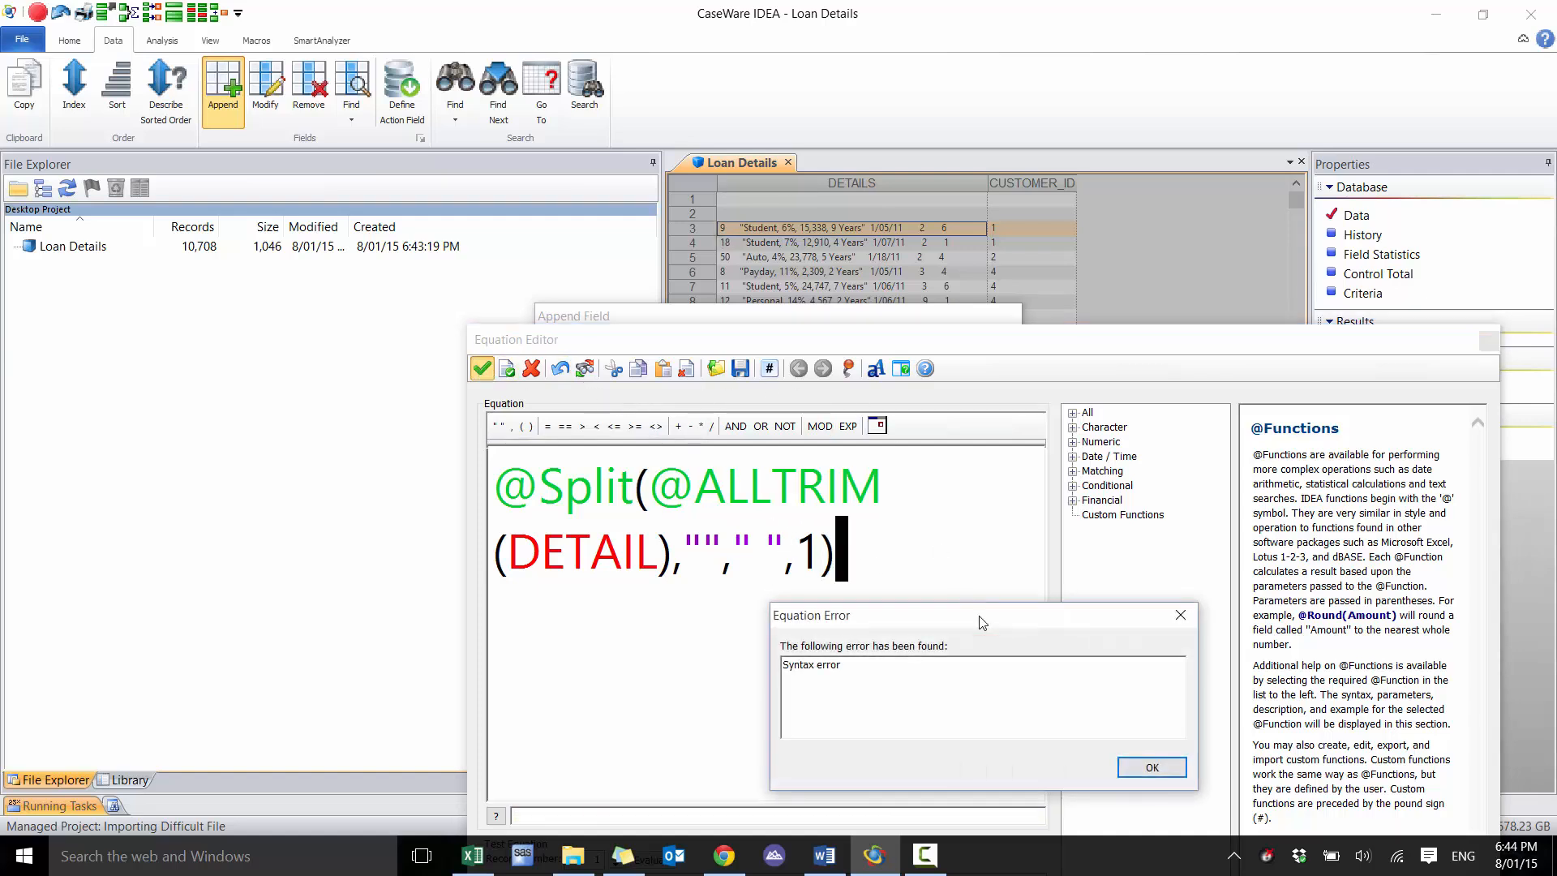
left_click(1155, 767)
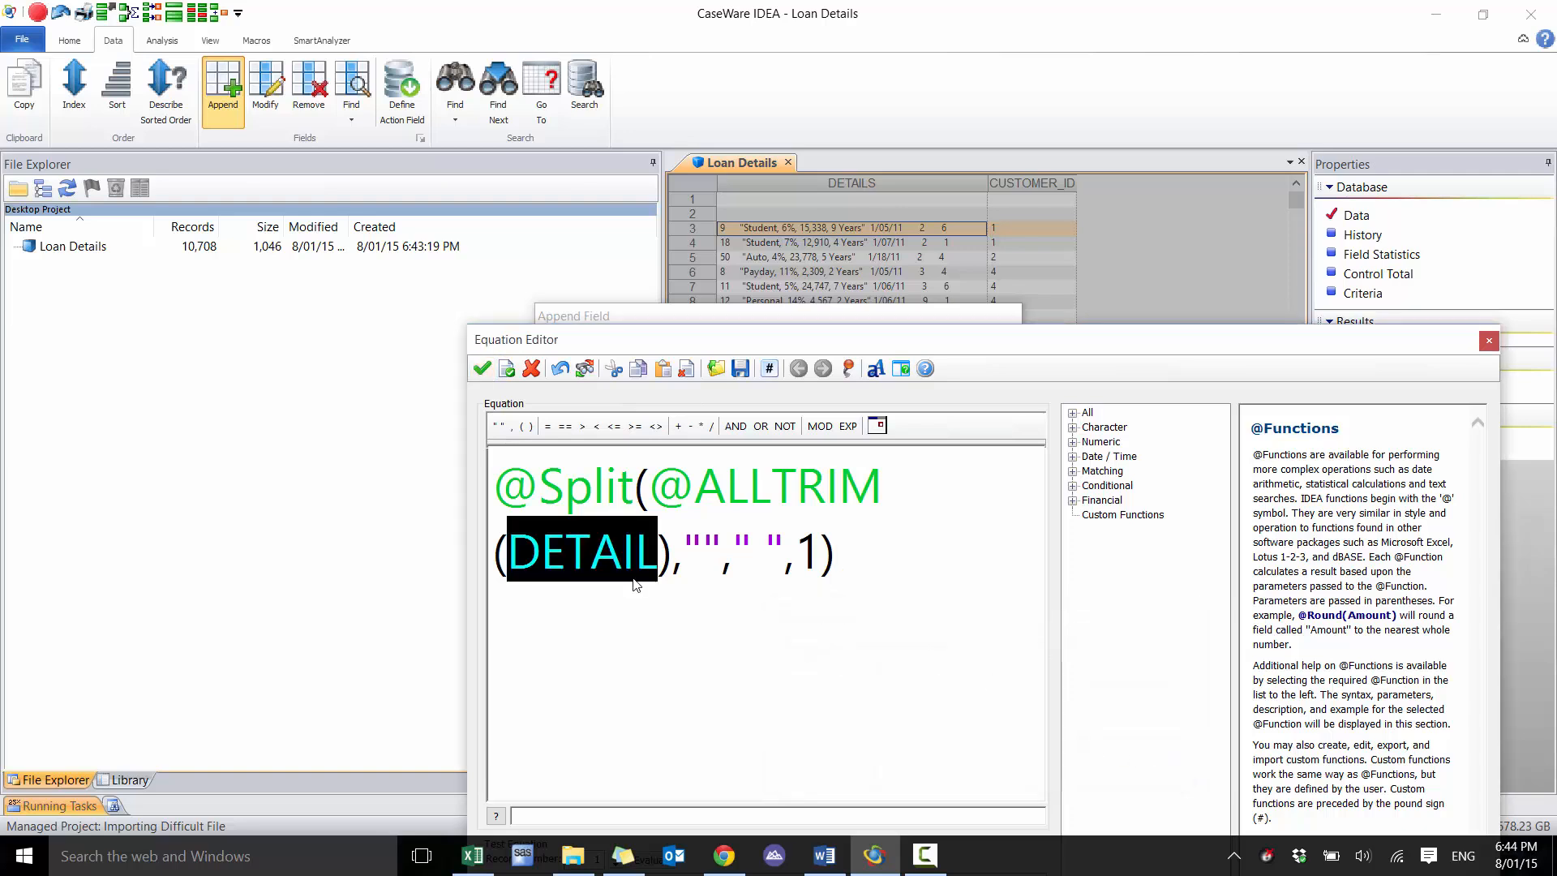
left_click(625, 564)
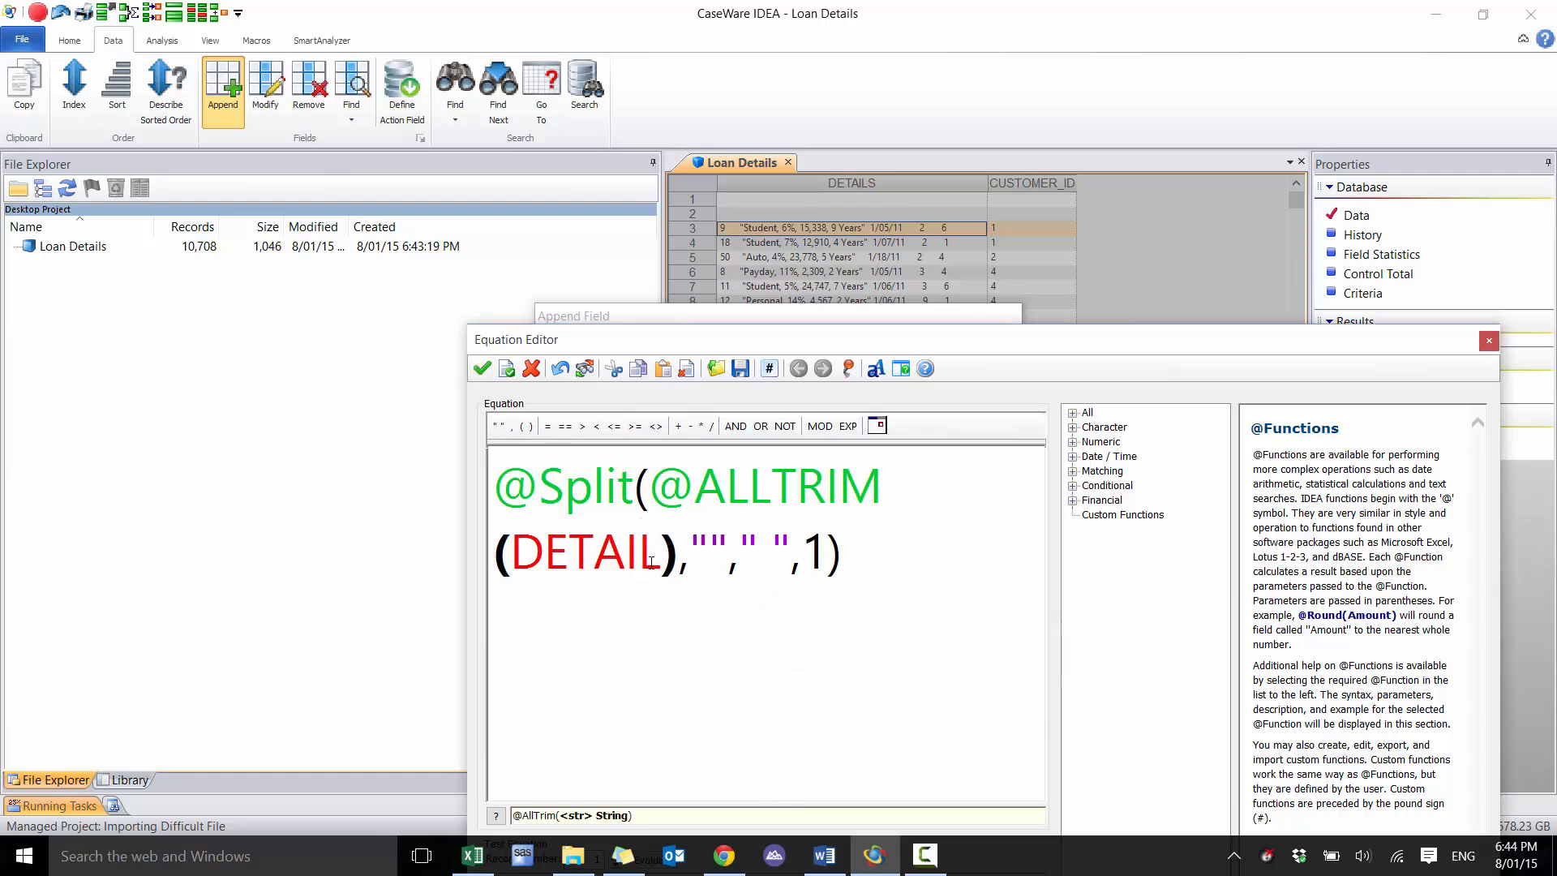
left_click(650, 563)
left_click(658, 565)
type("S")
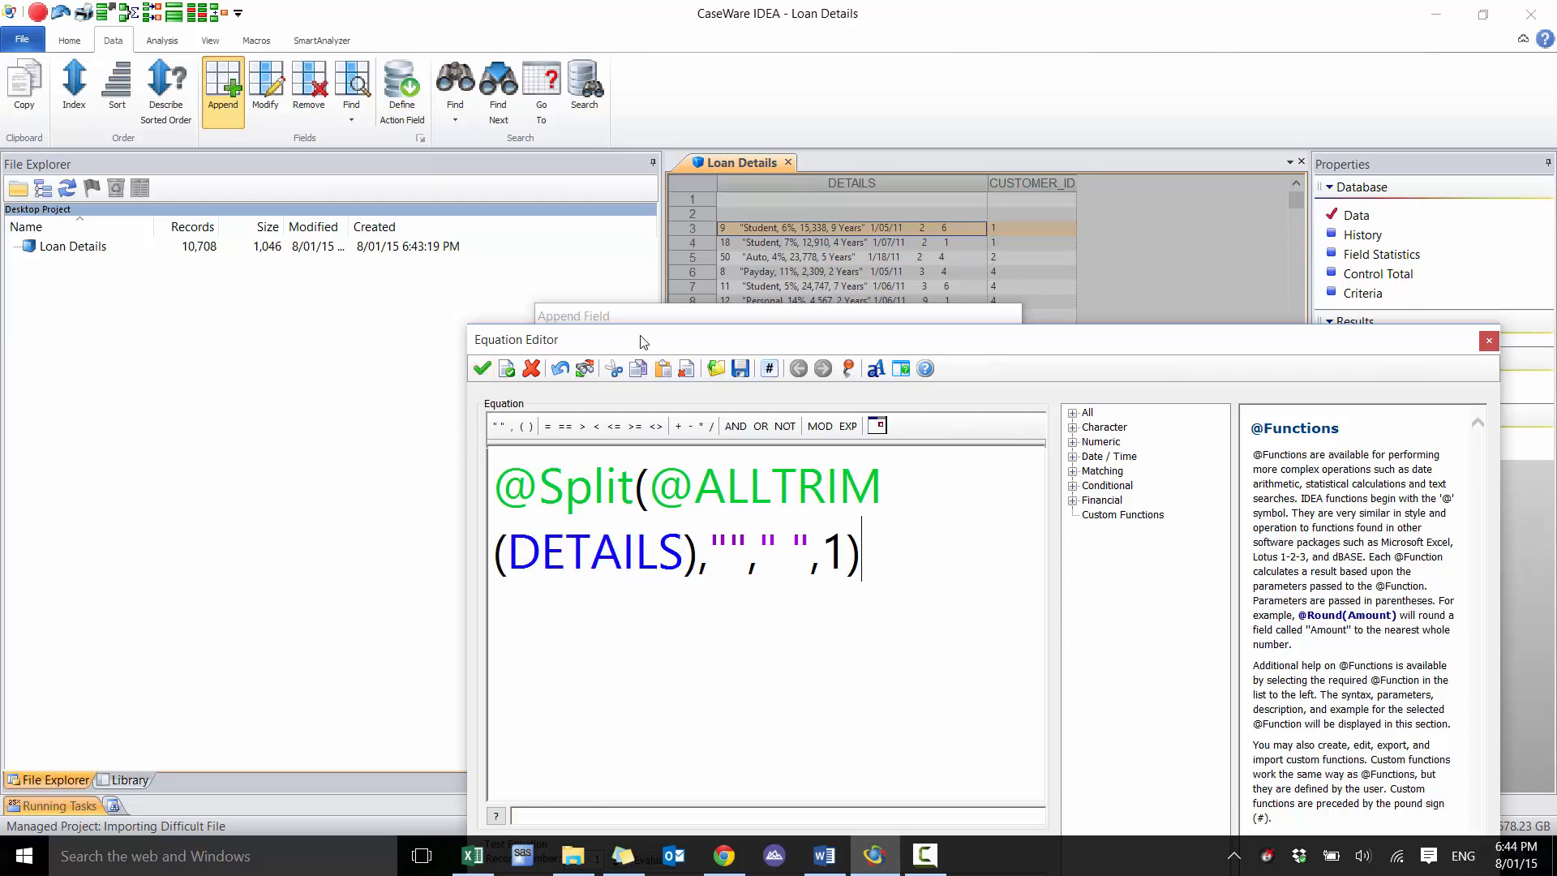
Test the LOAN_ID equation by evaluating it on successive records up to record 18
left_click_drag(645, 341, 635, 178)
left_click(625, 700)
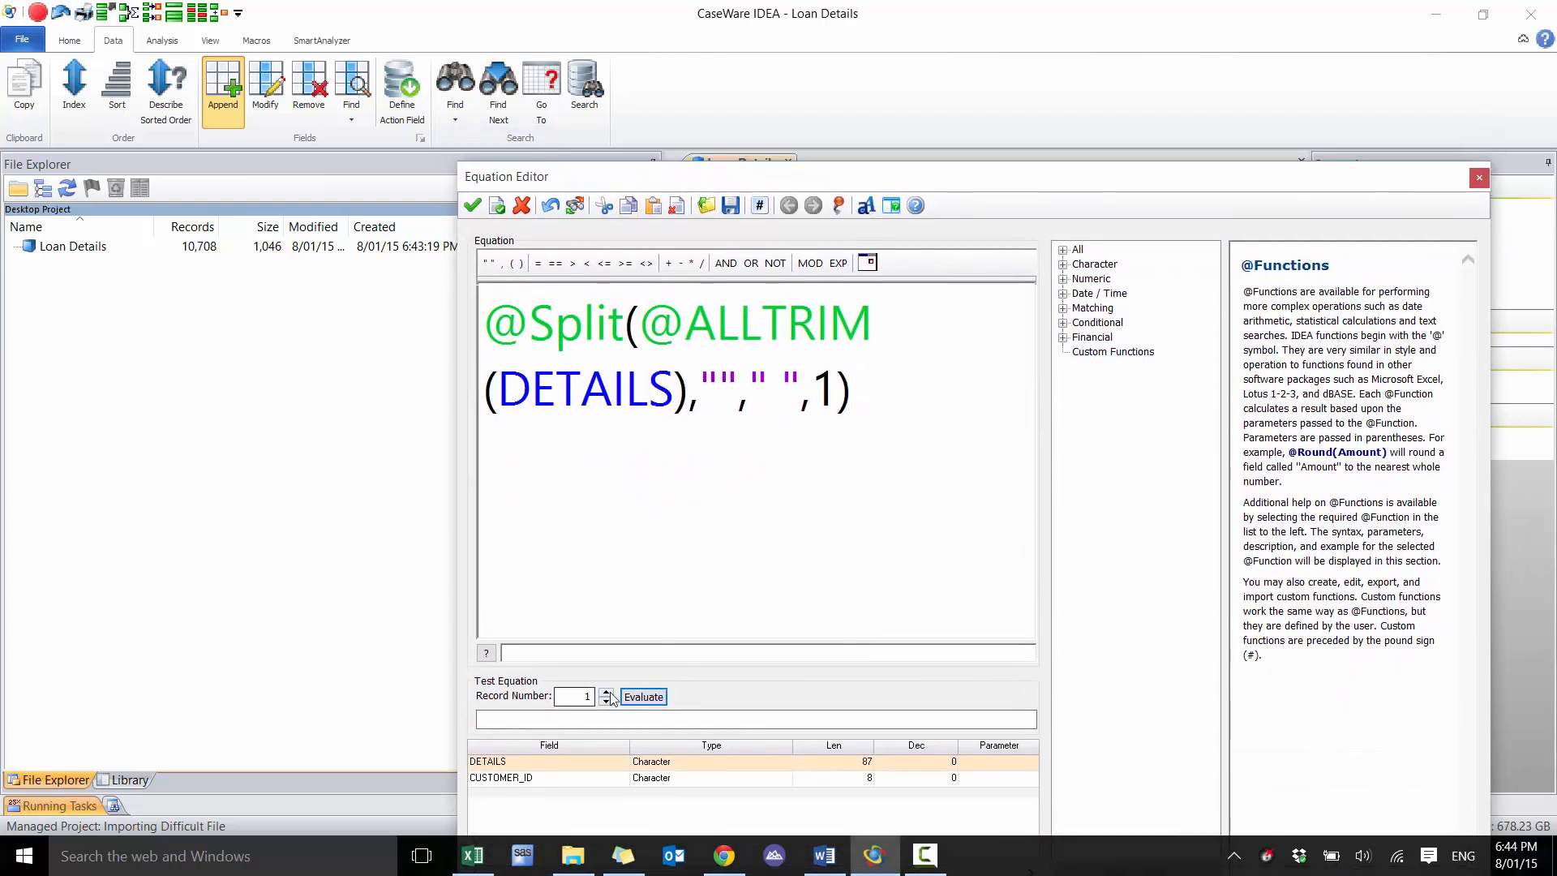
left_click(602, 692)
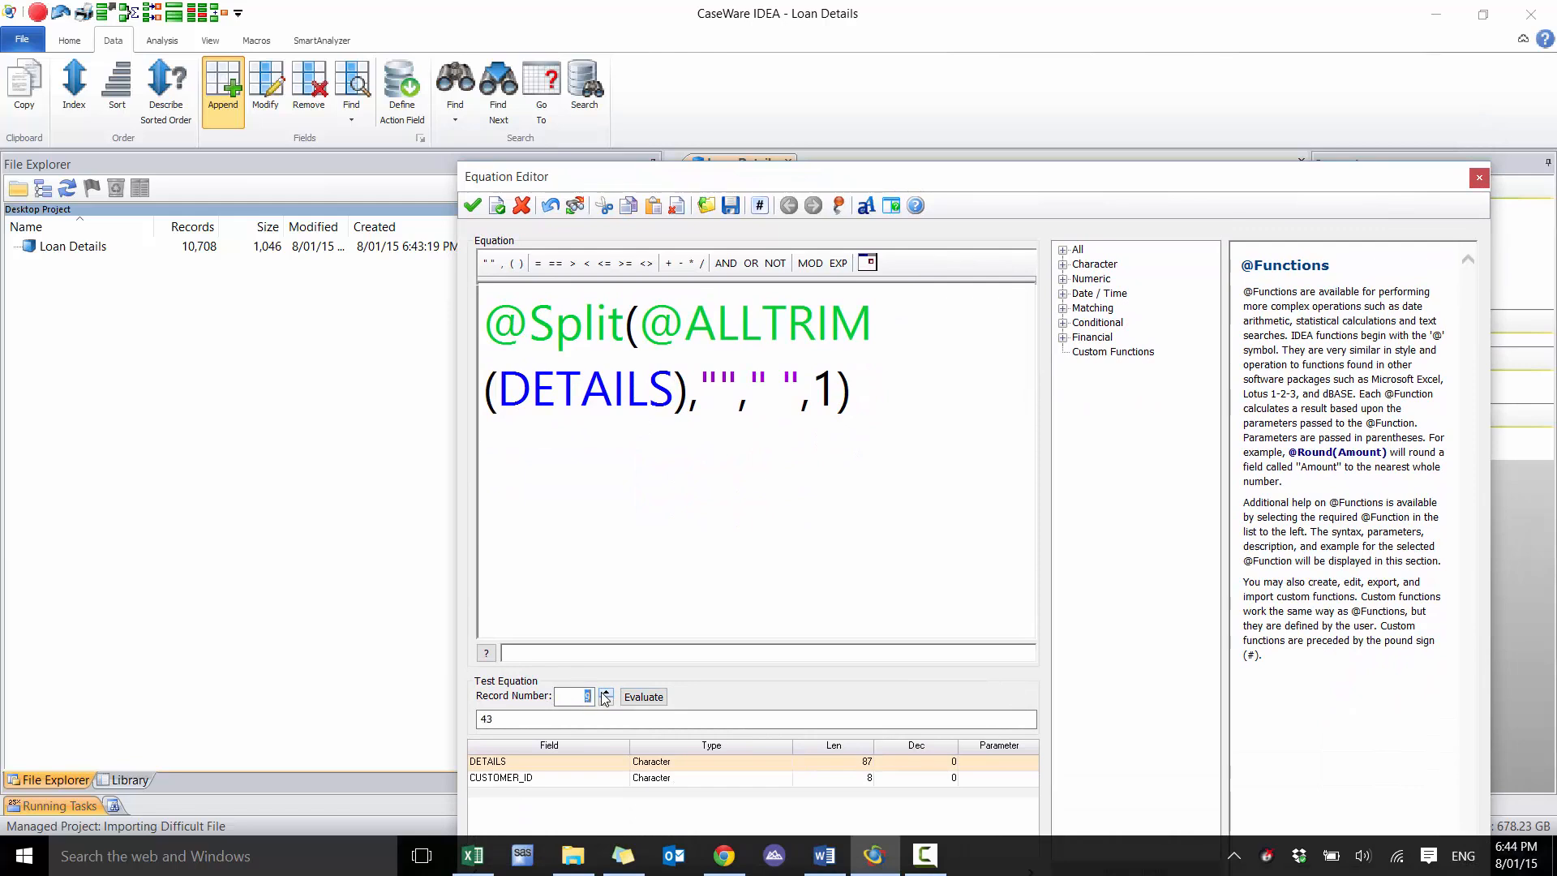
left_click(602, 692)
left_click(602, 692)
left_click(602, 693)
left_click(602, 693)
left_click(602, 693)
left_click(602, 692)
left_click(602, 693)
left_click(601, 693)
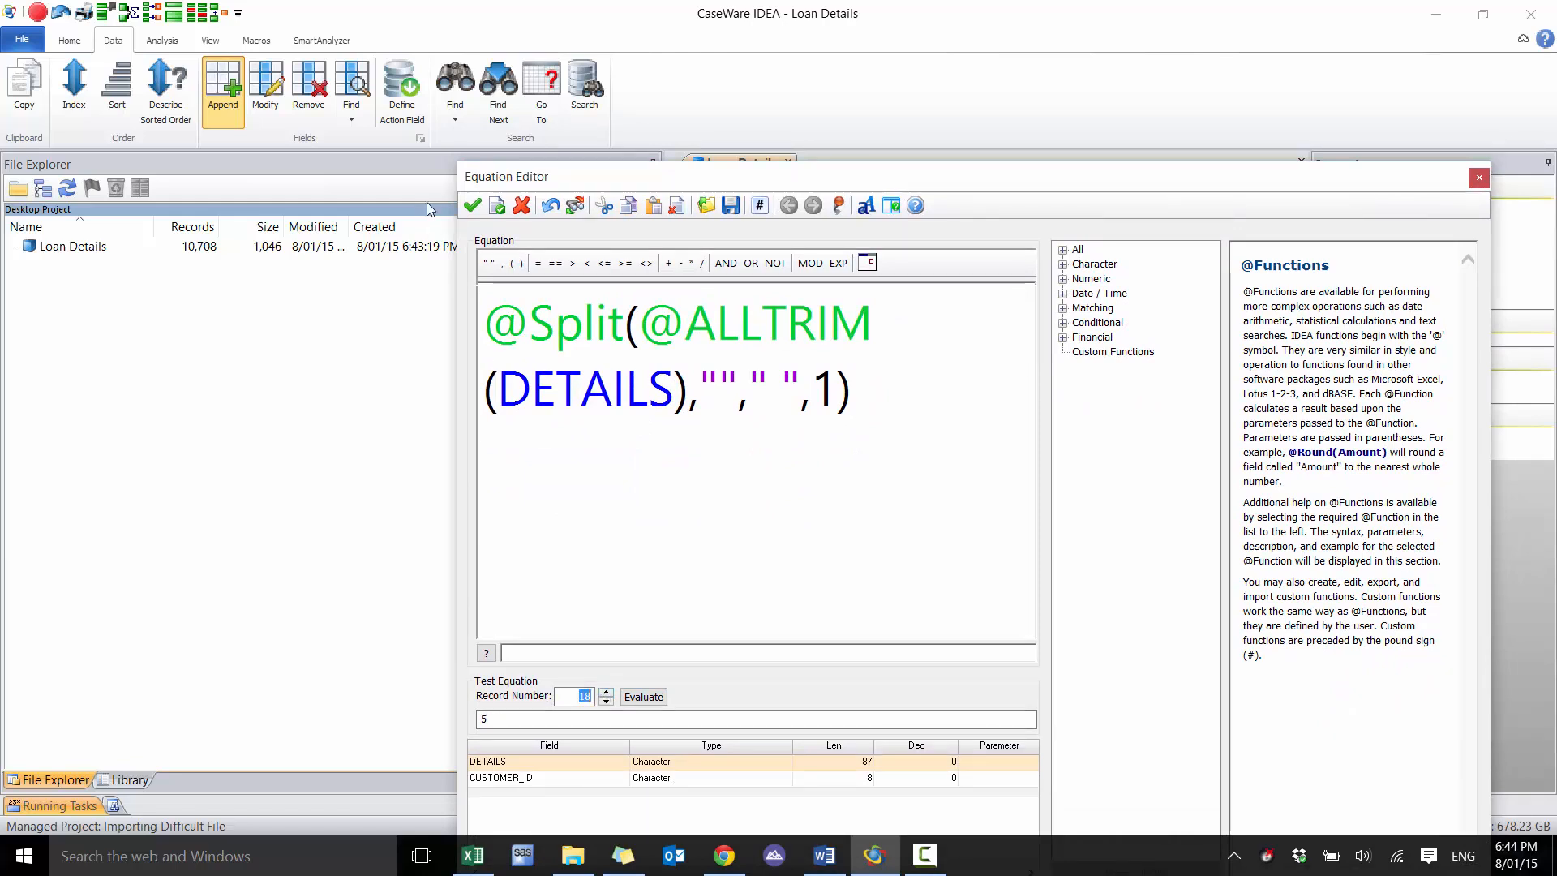
Accept the LOAN_ID equation and append the field to the Loan Details database
left_click(472, 205)
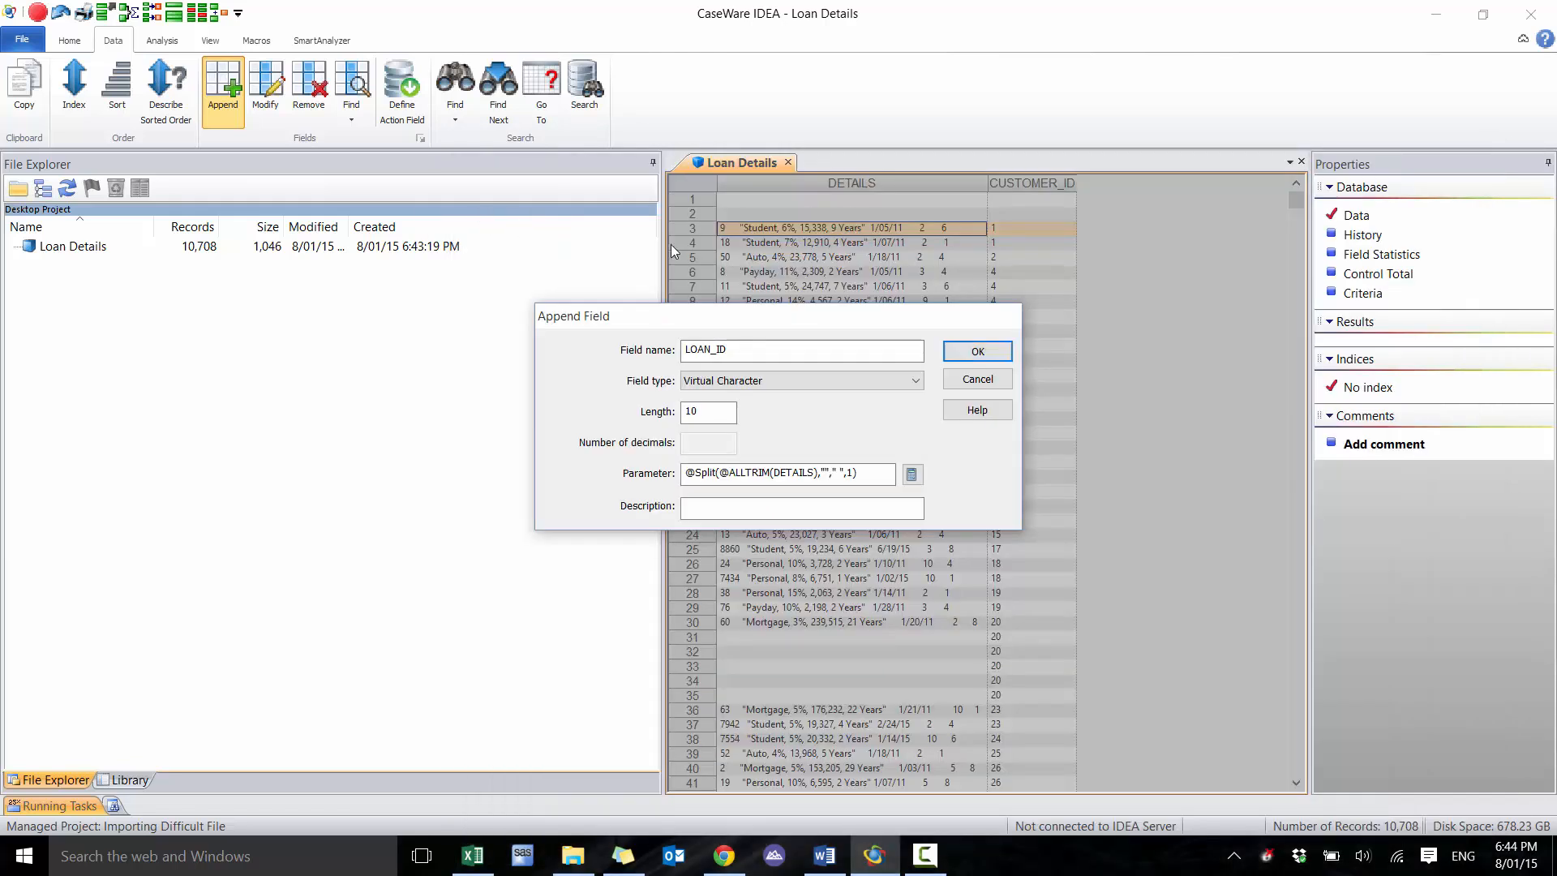
left_click(961, 357)
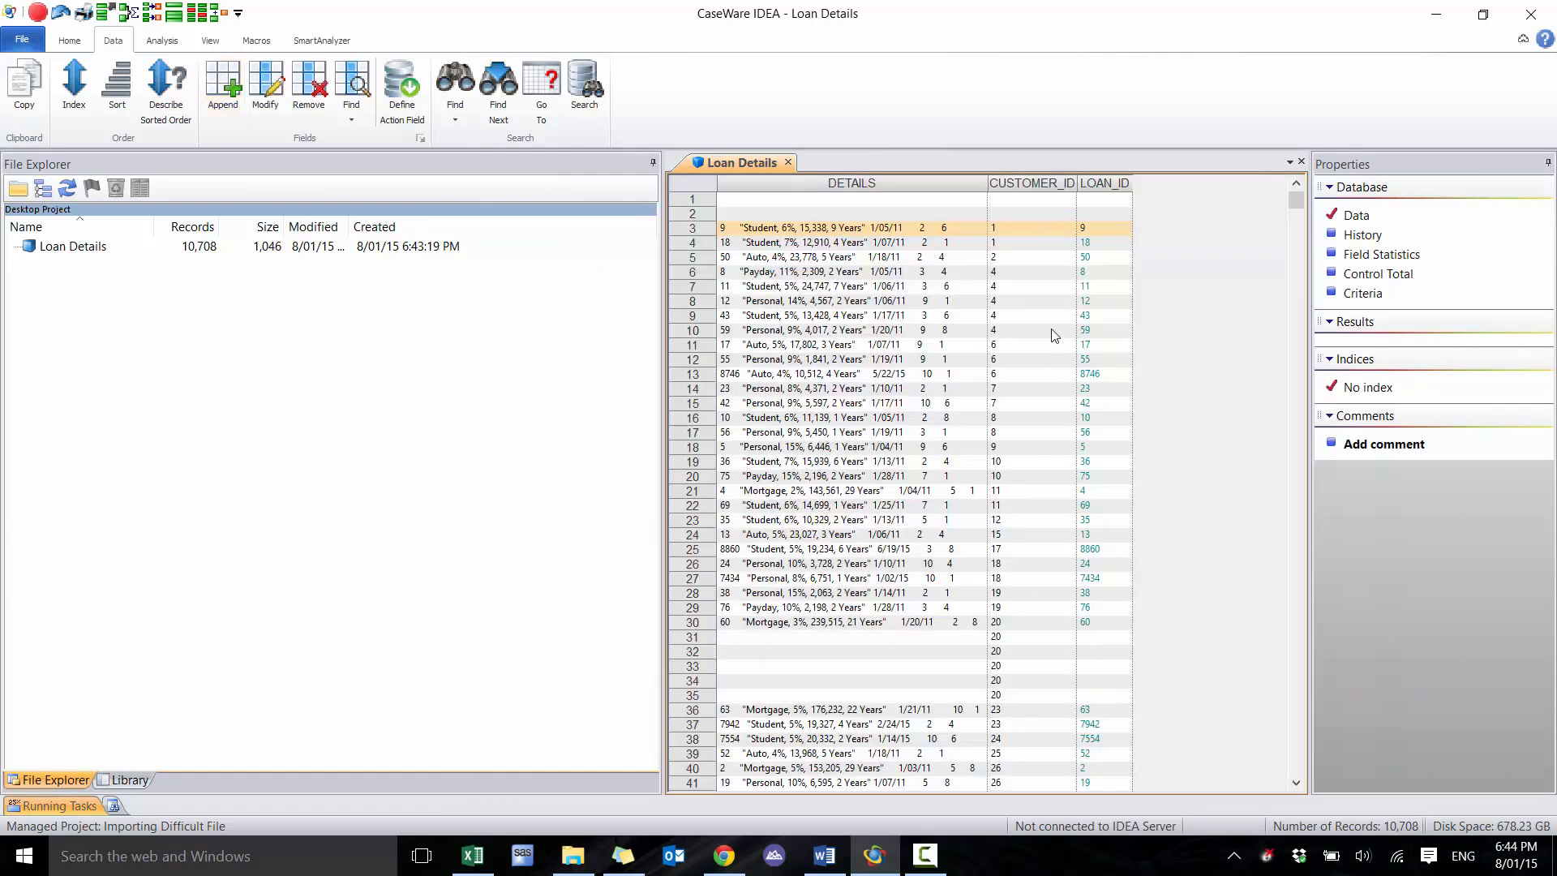
Start appending a field named LOAN_TYPE of type Virtual Character with length 10
left_click(239, 113)
type("LO")
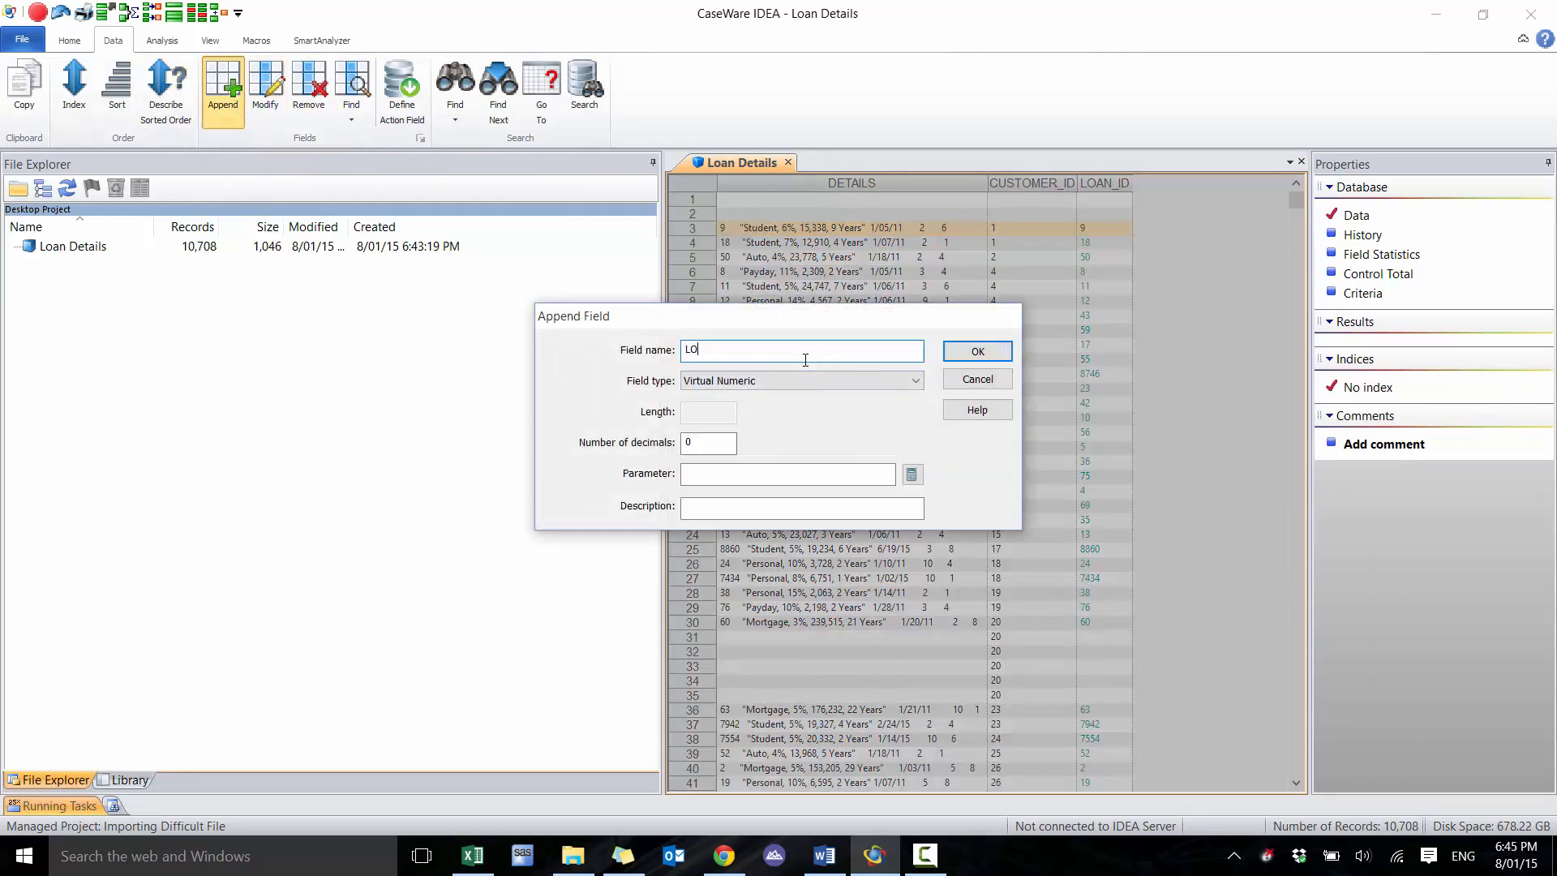
type("AN_TYPE")
left_click(746, 380)
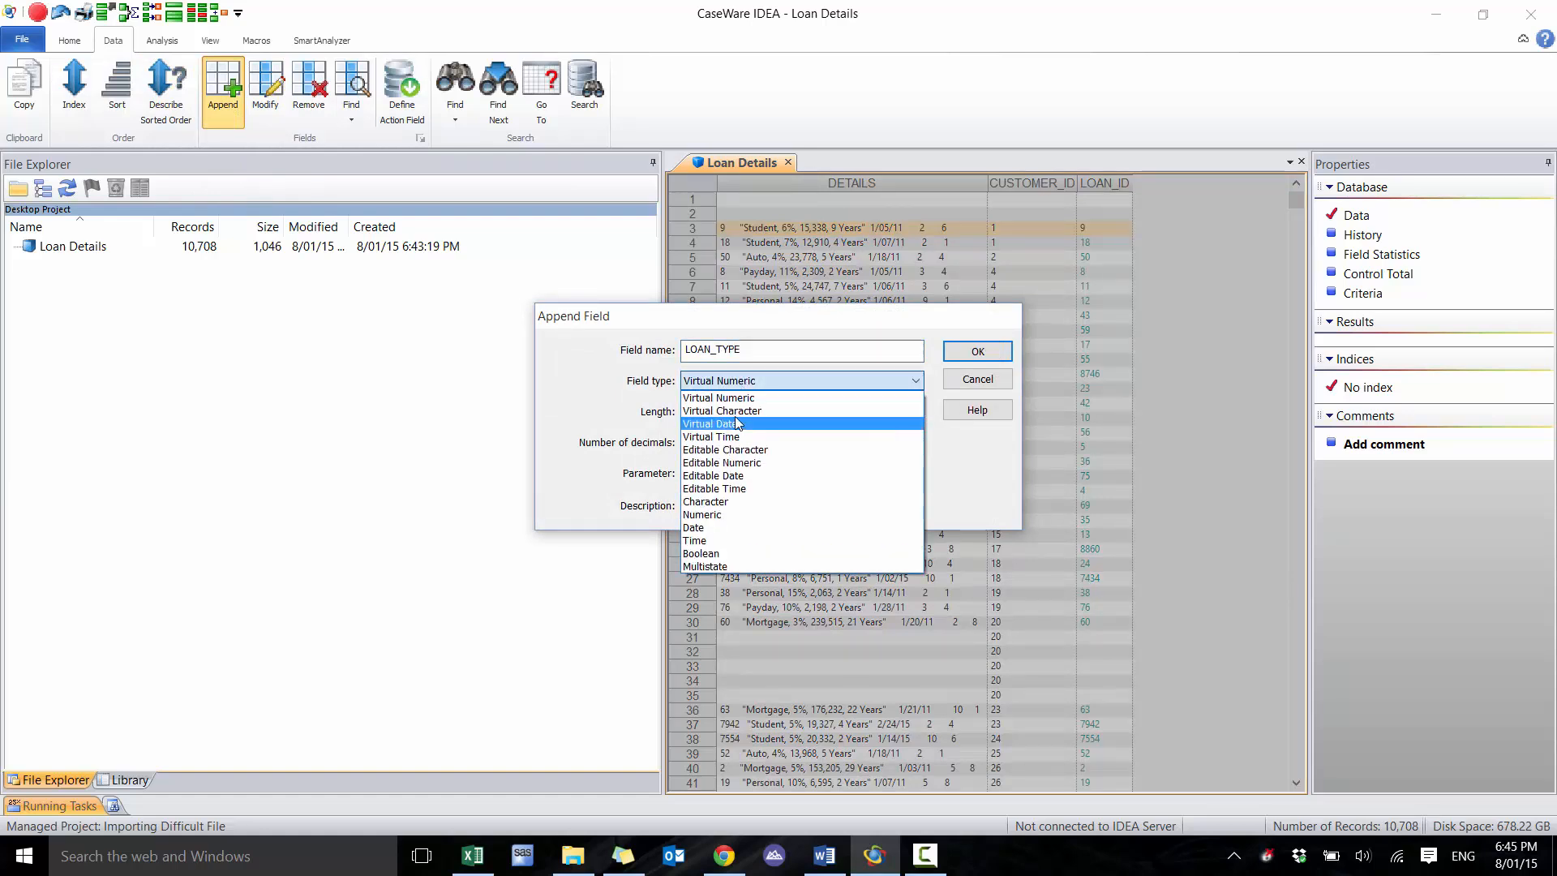
left_click(735, 407)
left_click(729, 414)
type("10")
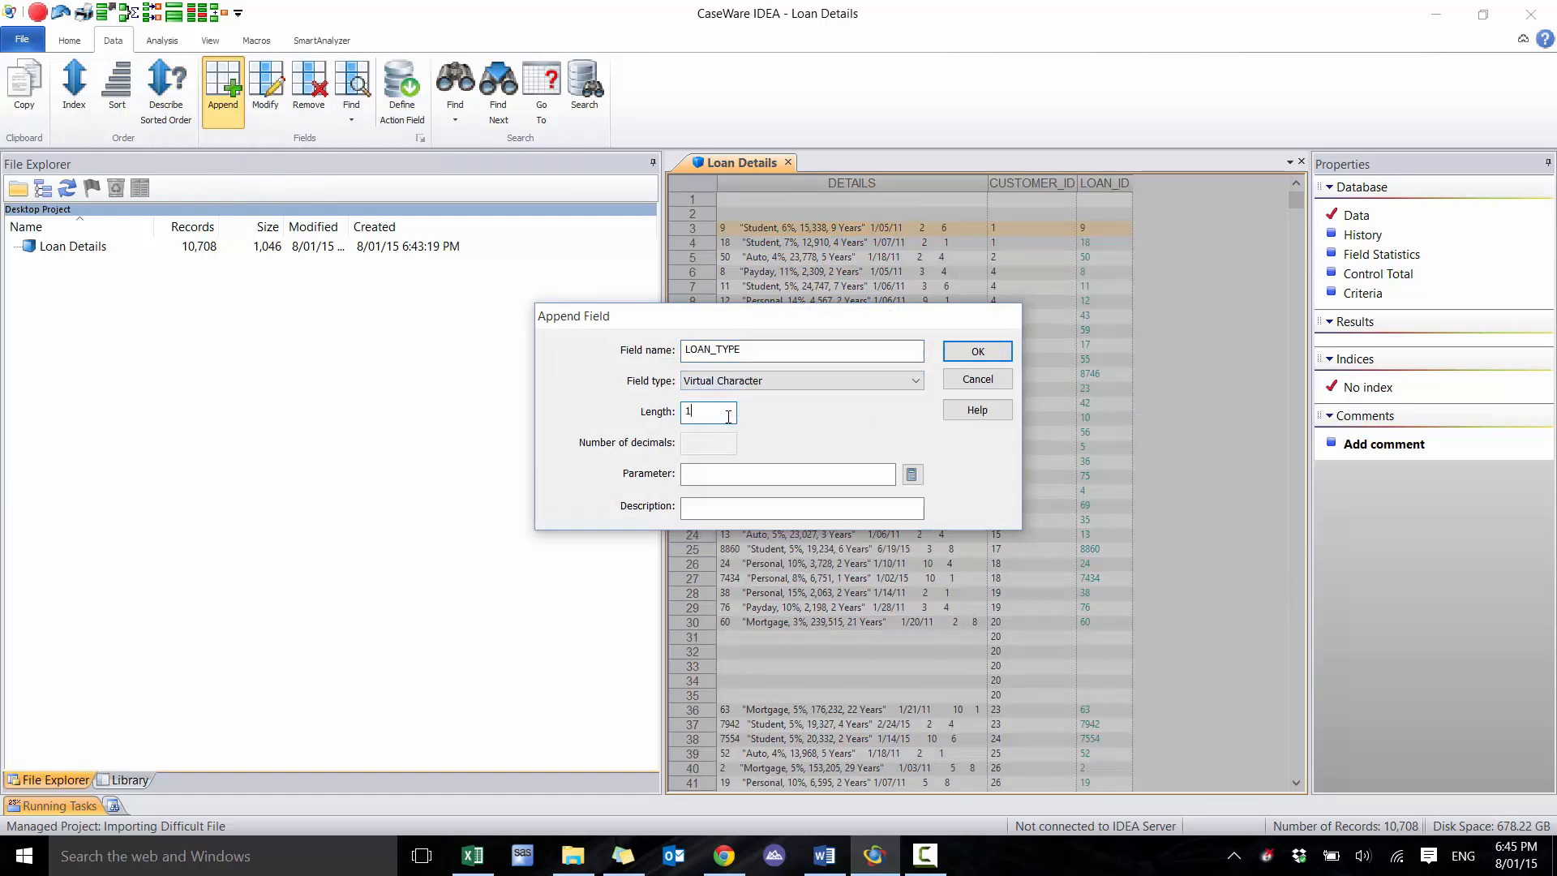
left_click(912, 475)
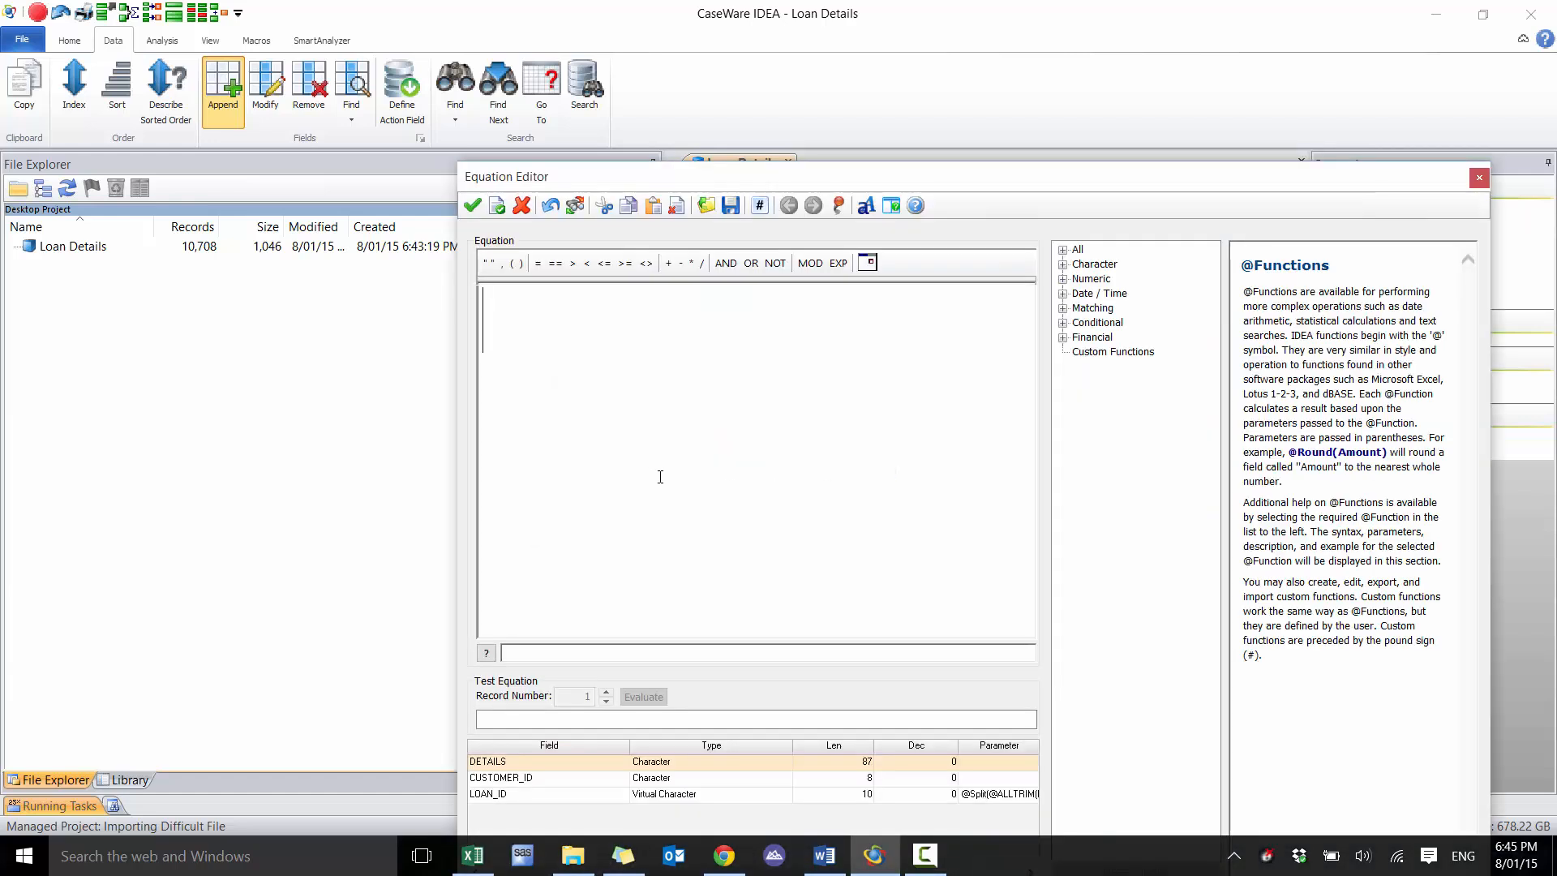
type("@")
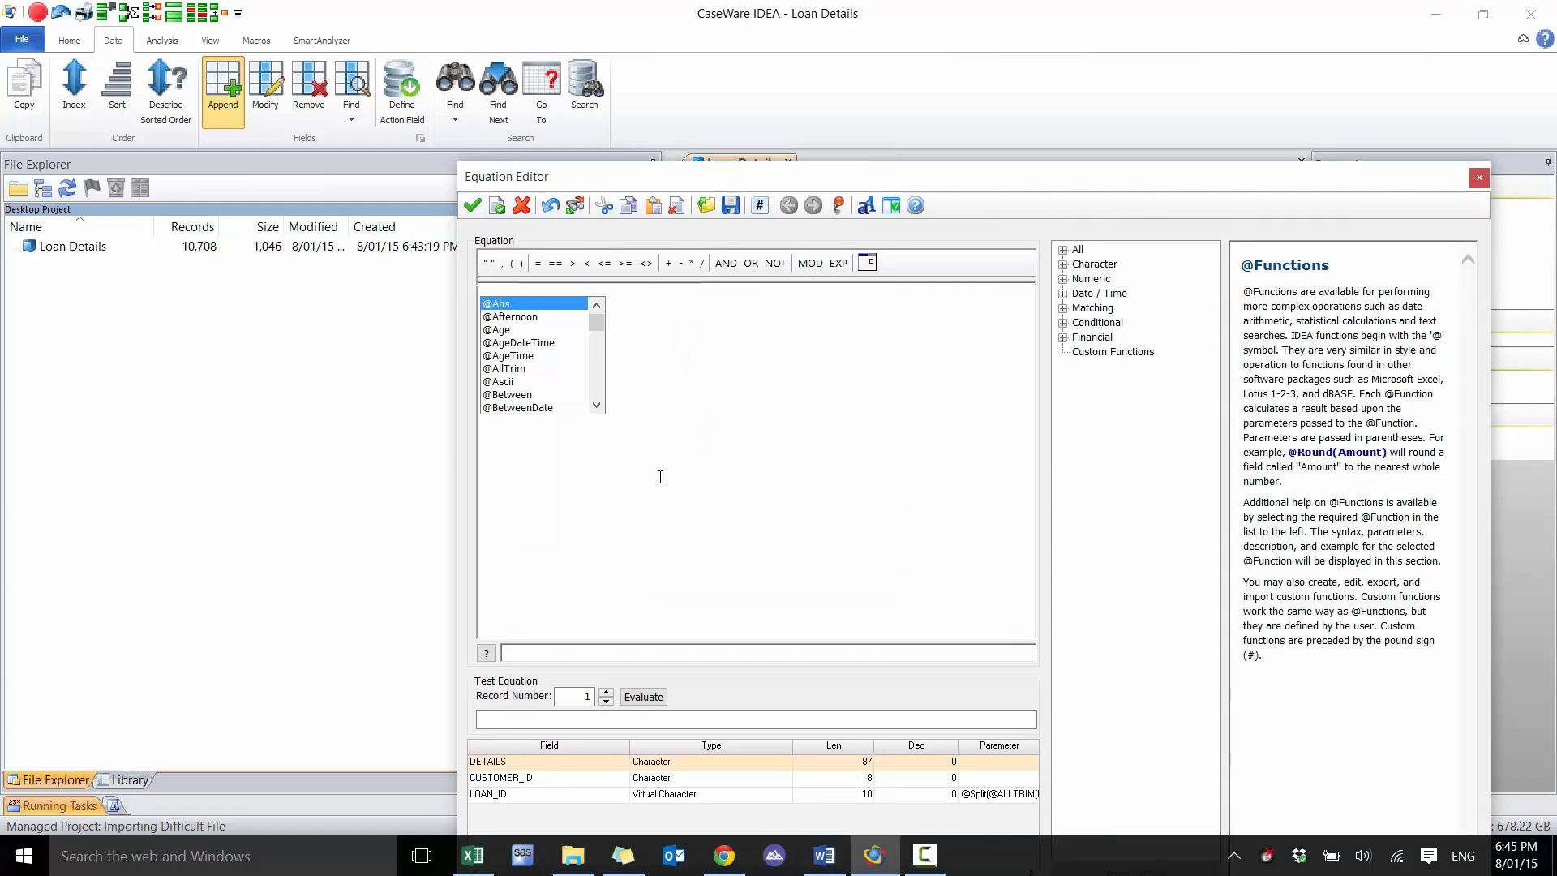
type("SPLIT(")
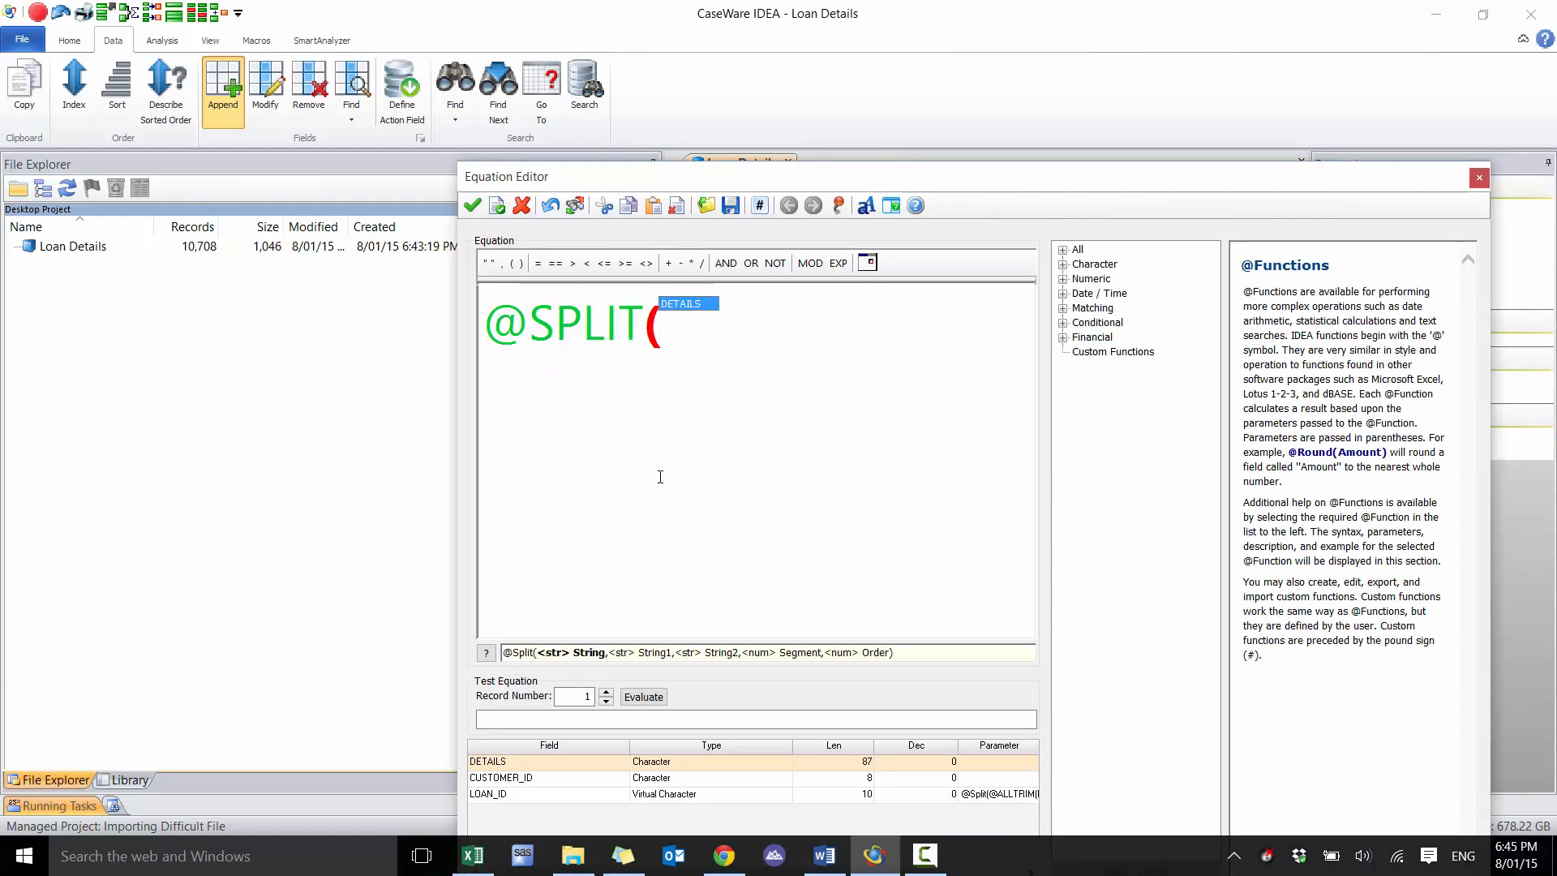
type("DETAILS")
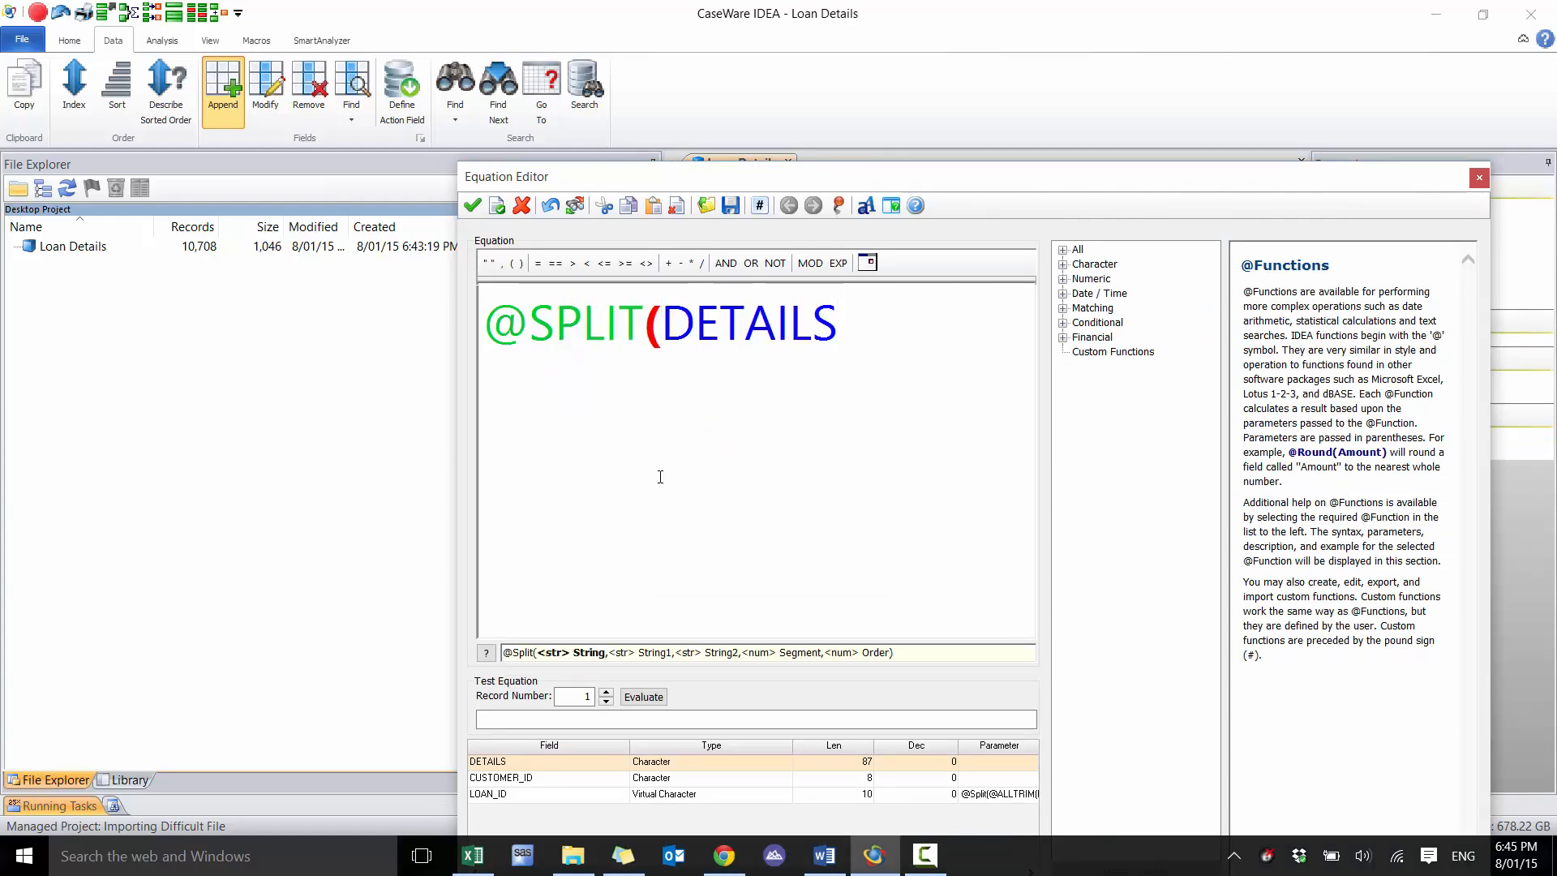
type(",")
left_click_drag(1074, 177, 959, 306)
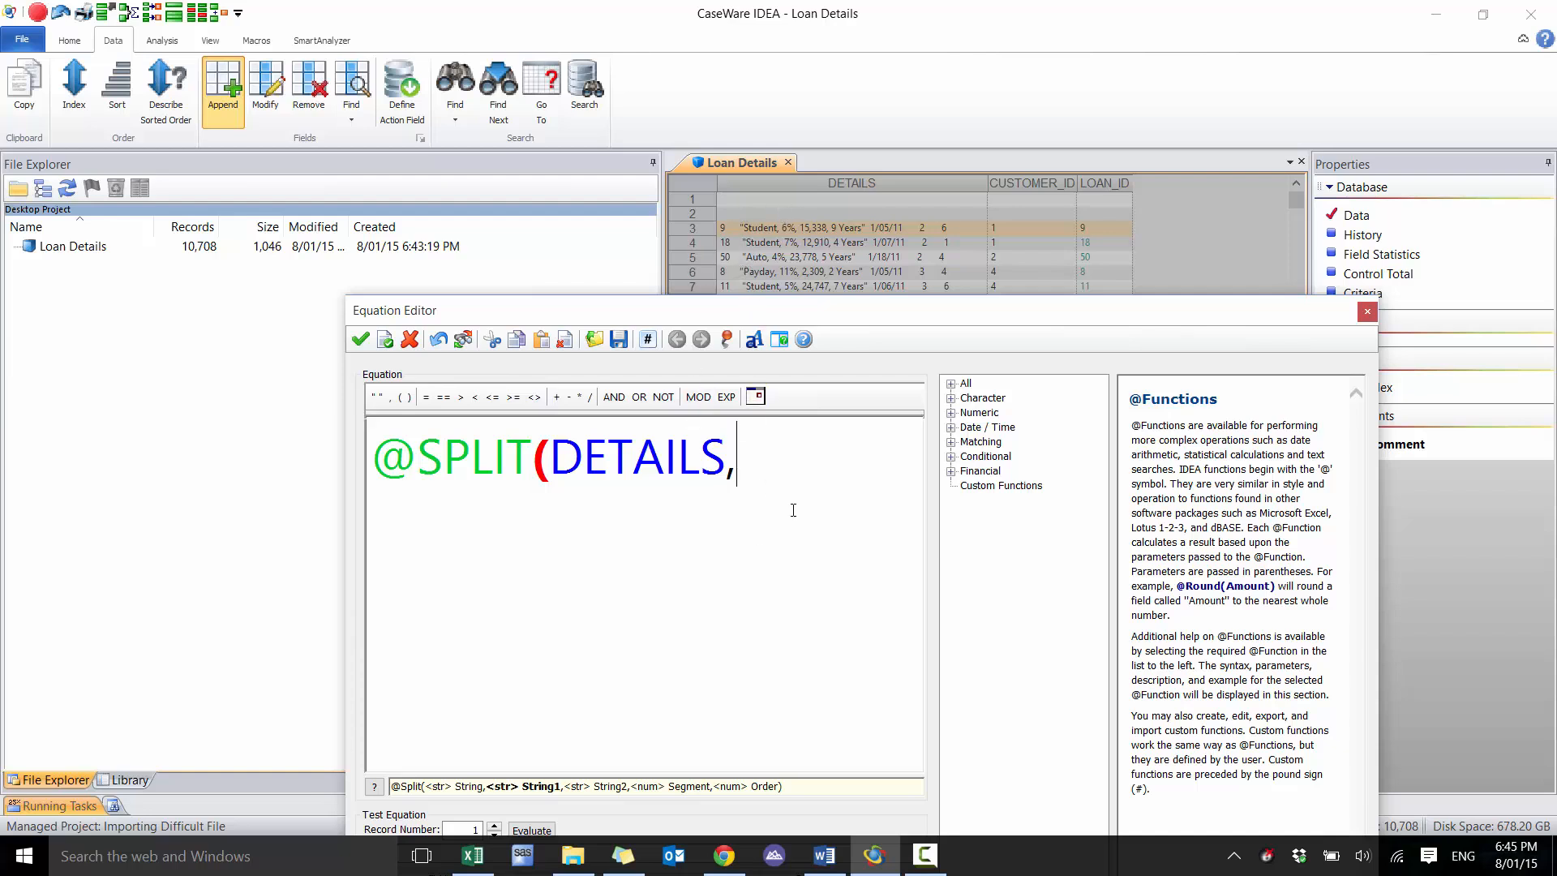
type("@CH")
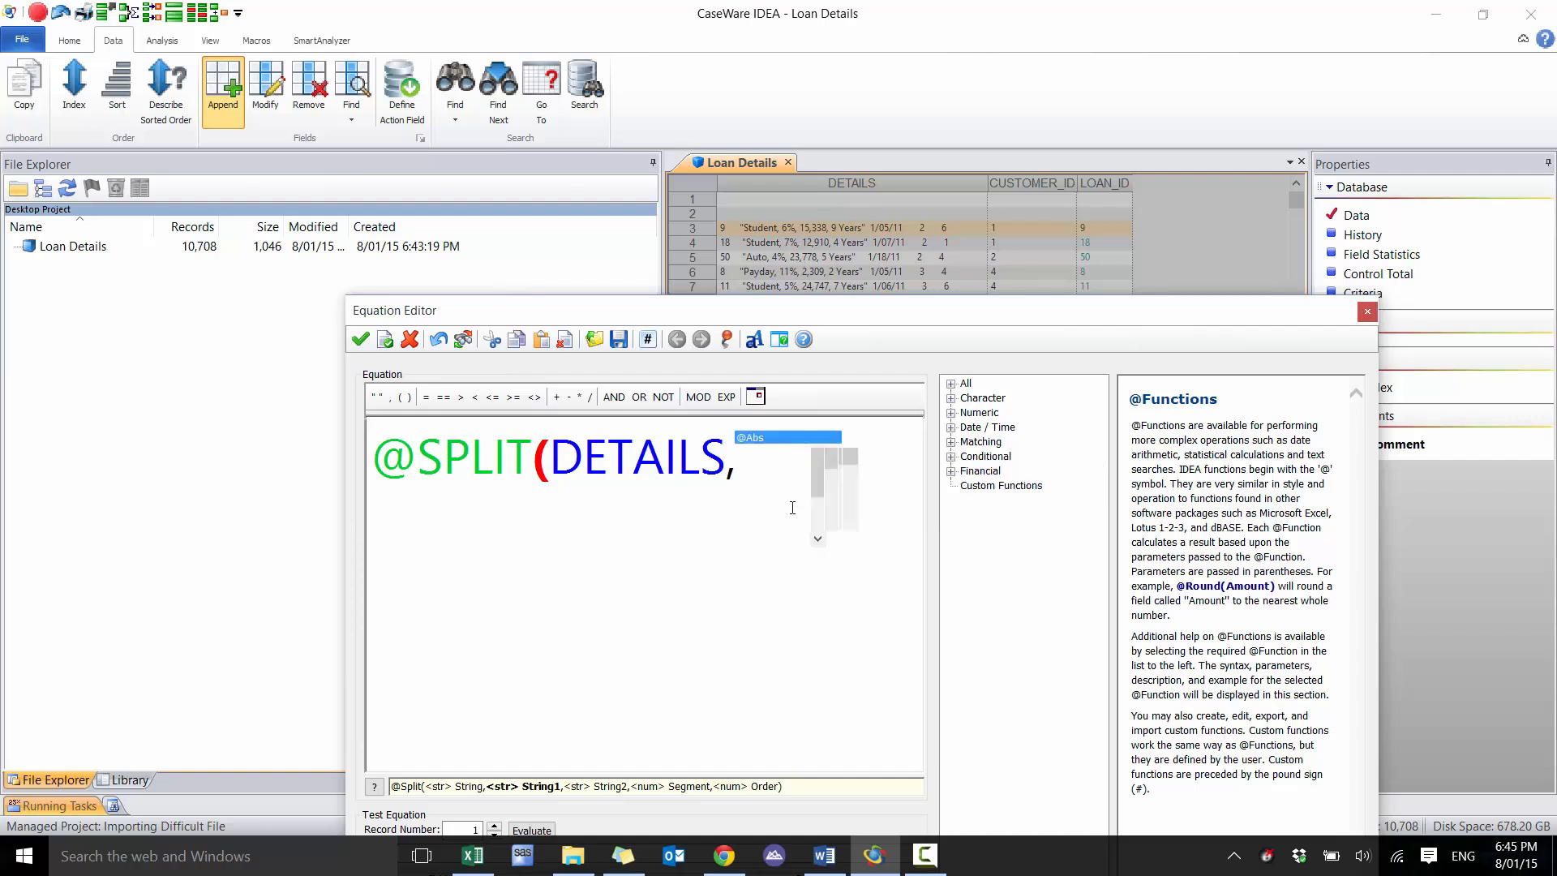
type("R(3")
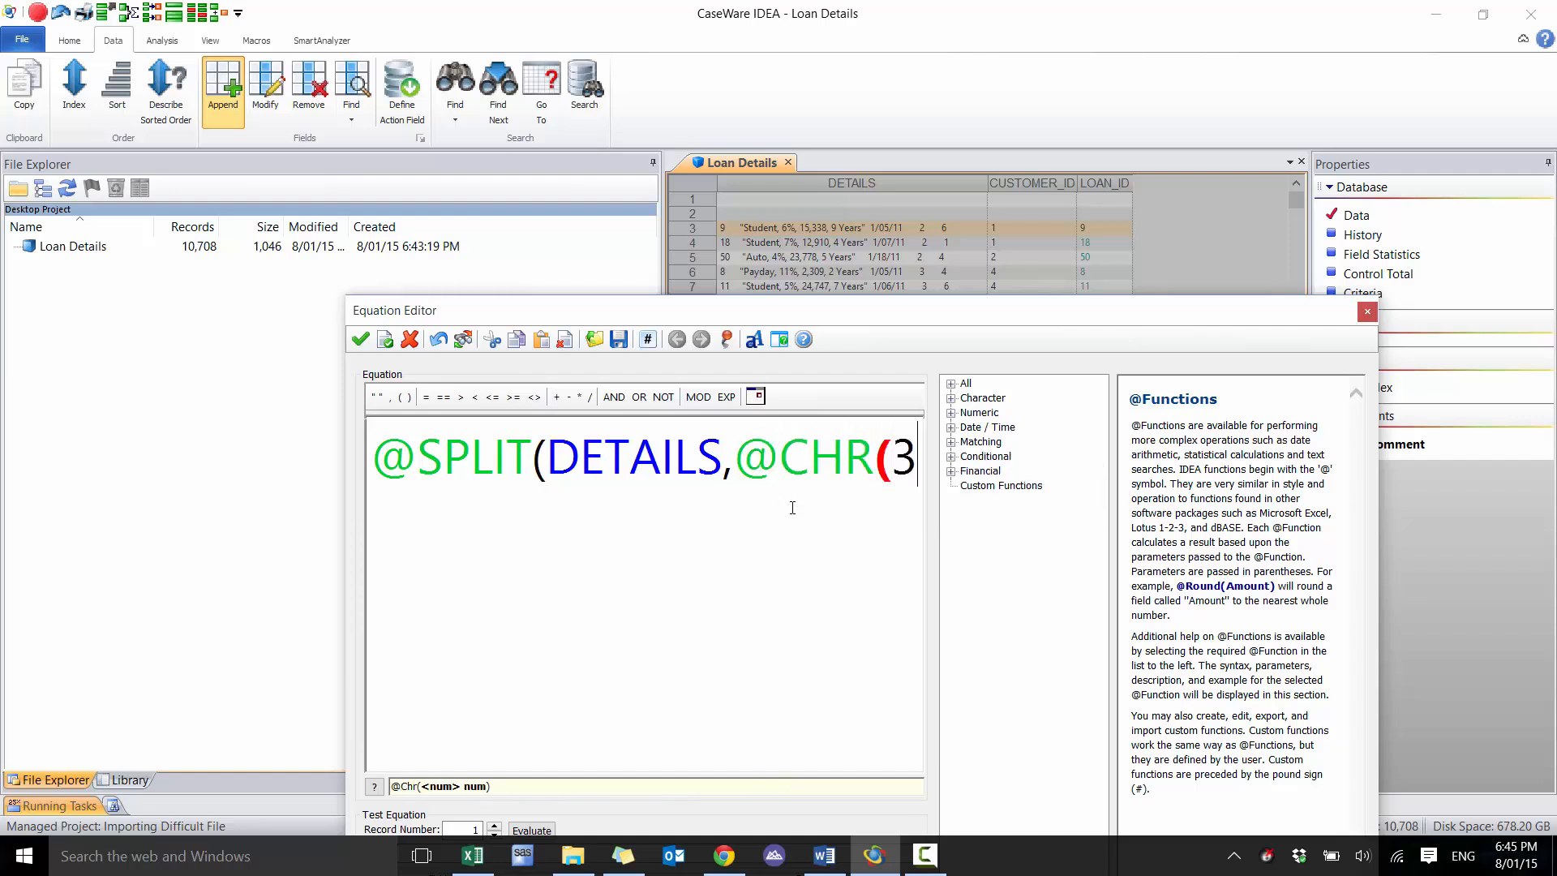
type("4),")
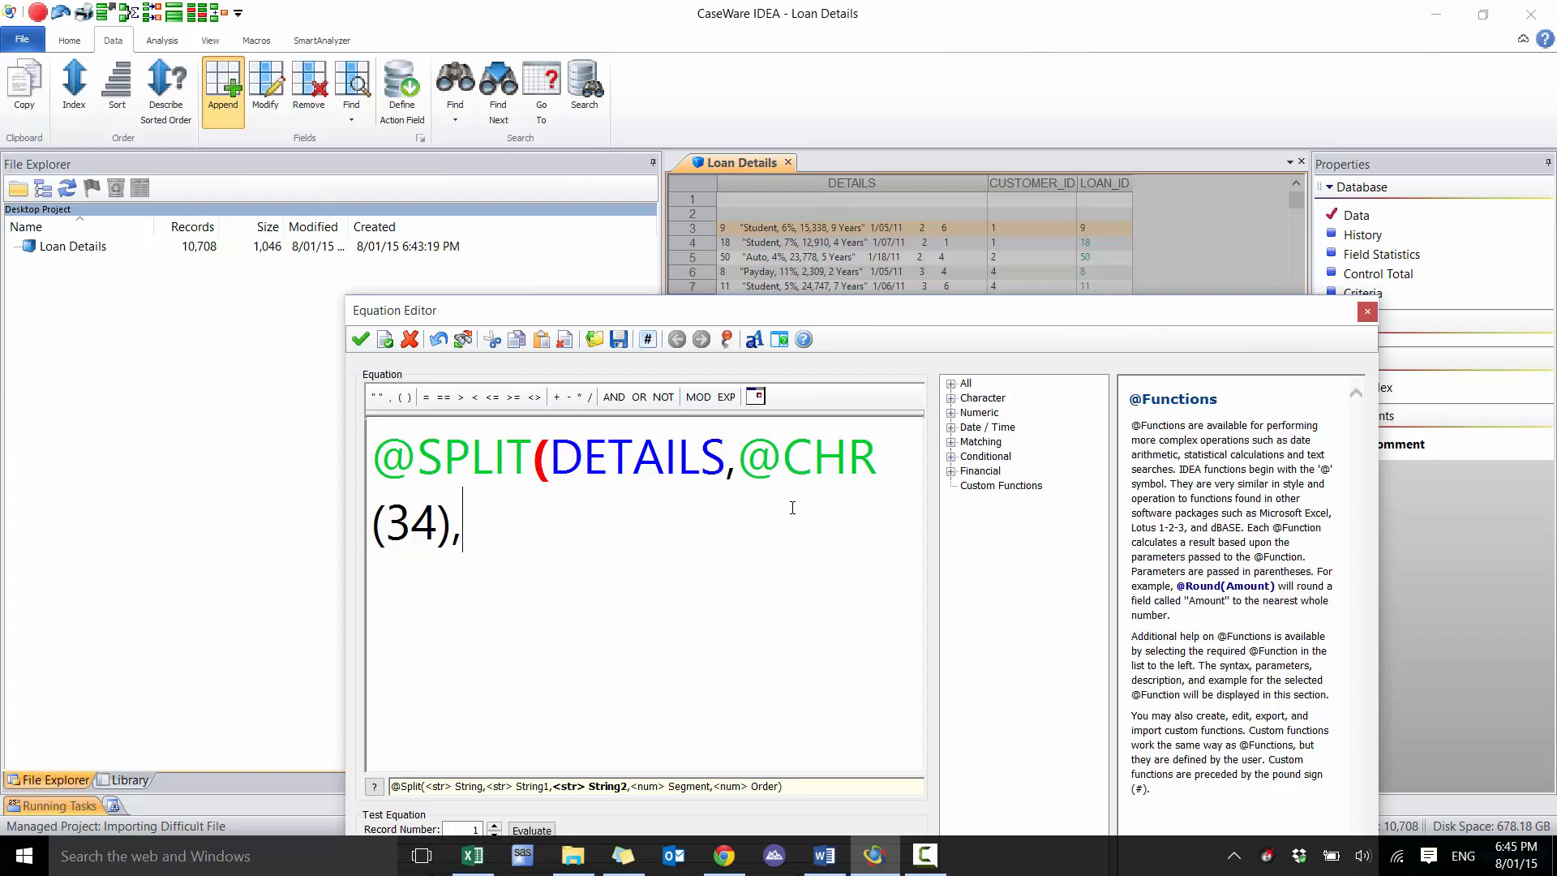
type("M")
key("BackSpace")
type(",\",")
key("BackSpace")
key("BackSpace")
key("BackSpace")
type(",")
key("BackSpace")
type("\",\",")
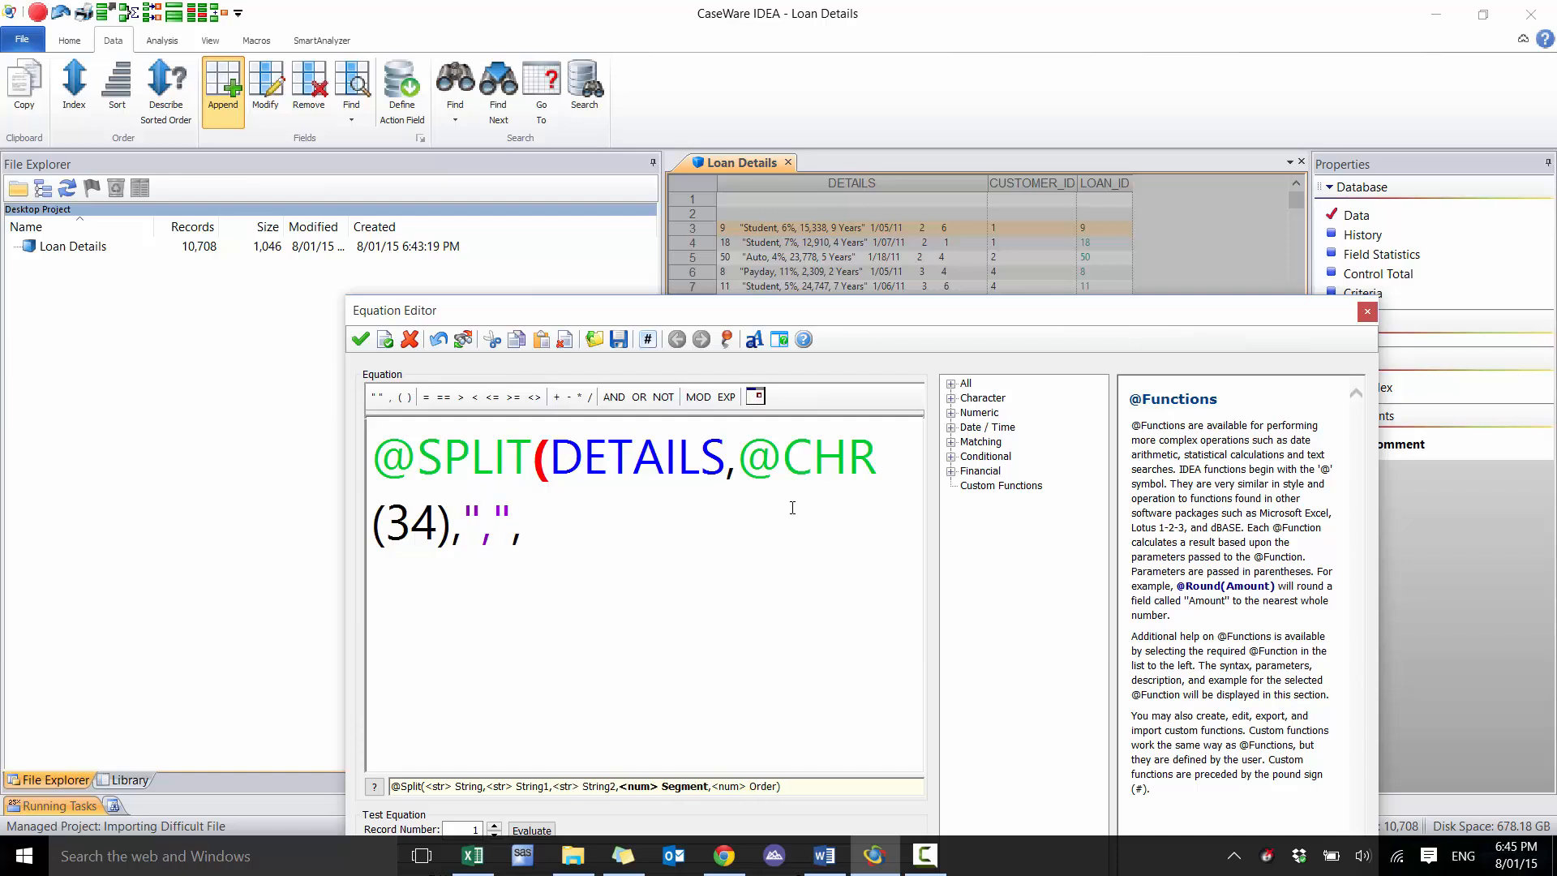
type("1)")
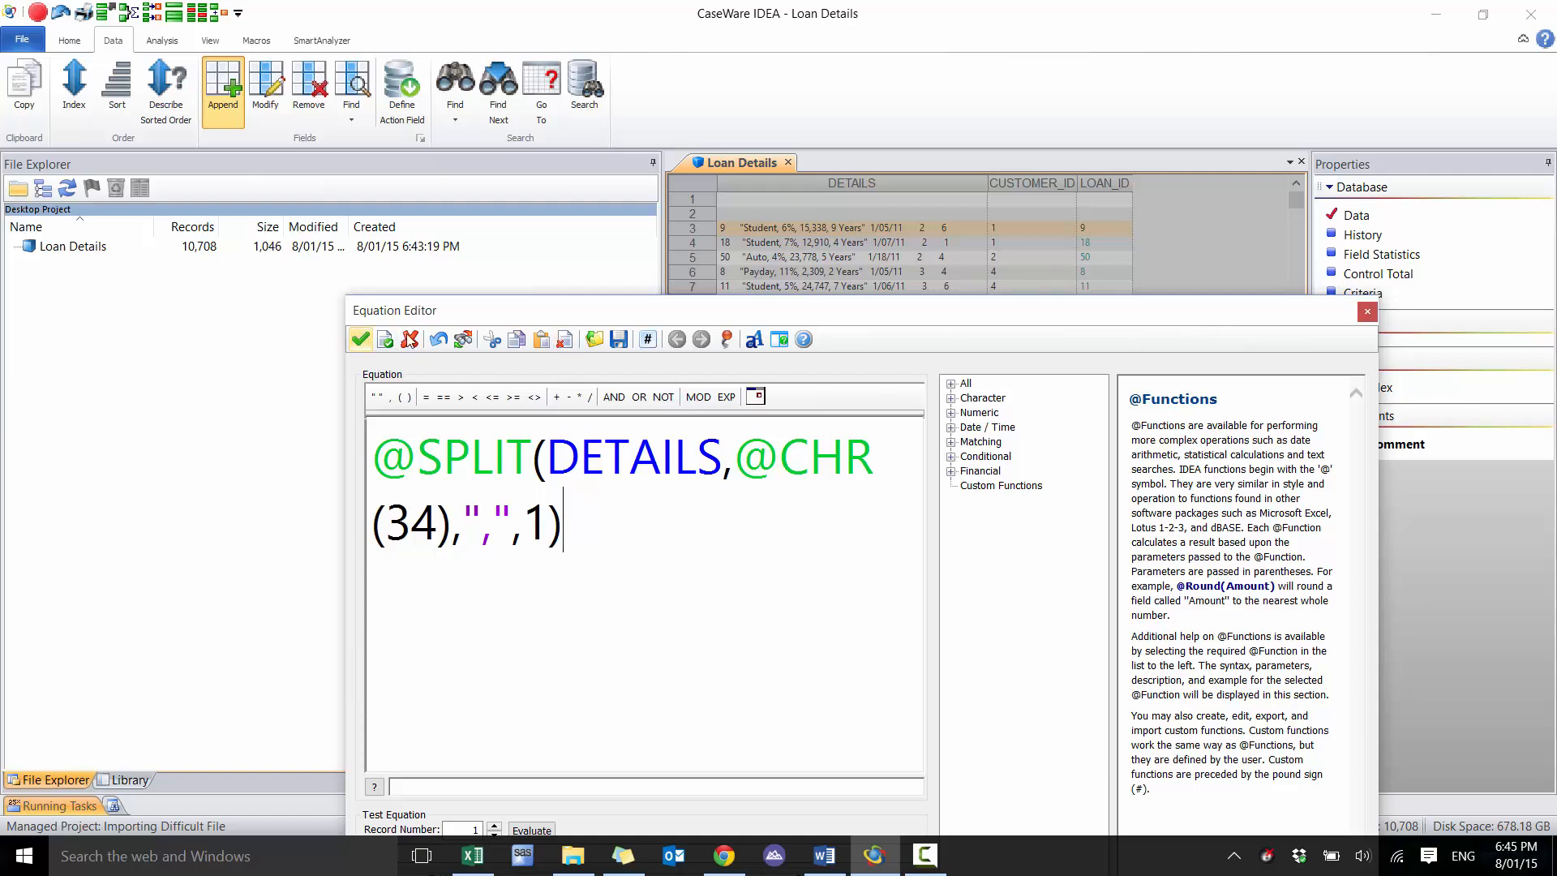
Evaluate the LOAN_TYPE equation on several successive records and append the field to the database
left_click_drag(570, 319, 575, 202)
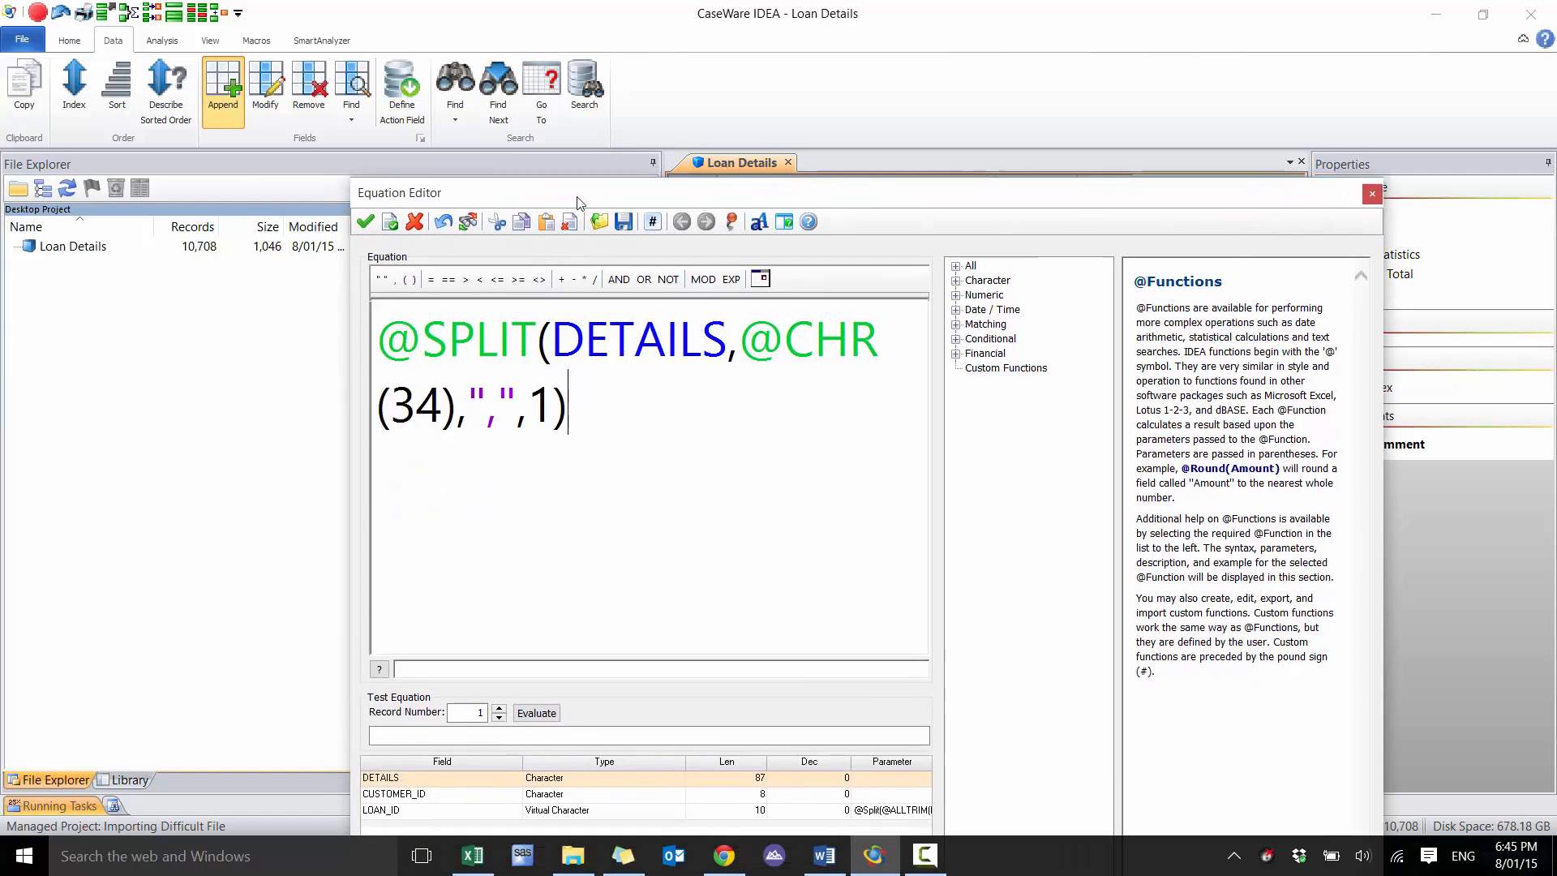
left_click(500, 708)
left_click(500, 708)
left_click(499, 708)
left_click(500, 708)
left_click(500, 708)
left_click(365, 222)
left_click(977, 350)
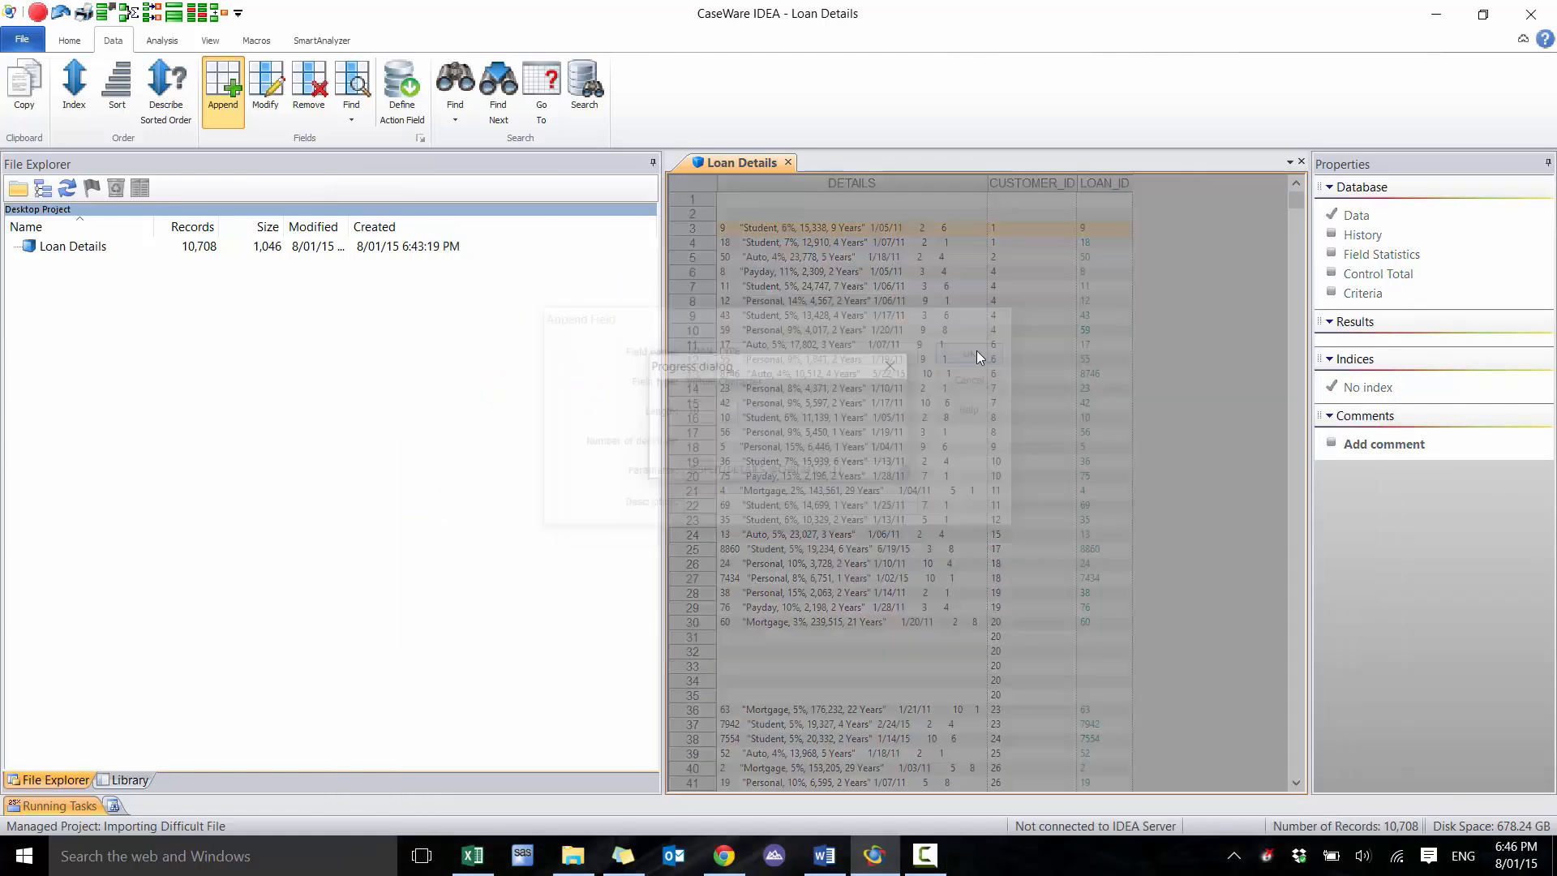
Start appending a field named LOAN_PERCENTAGE of type Virtual Character with length 10
left_click(224, 89)
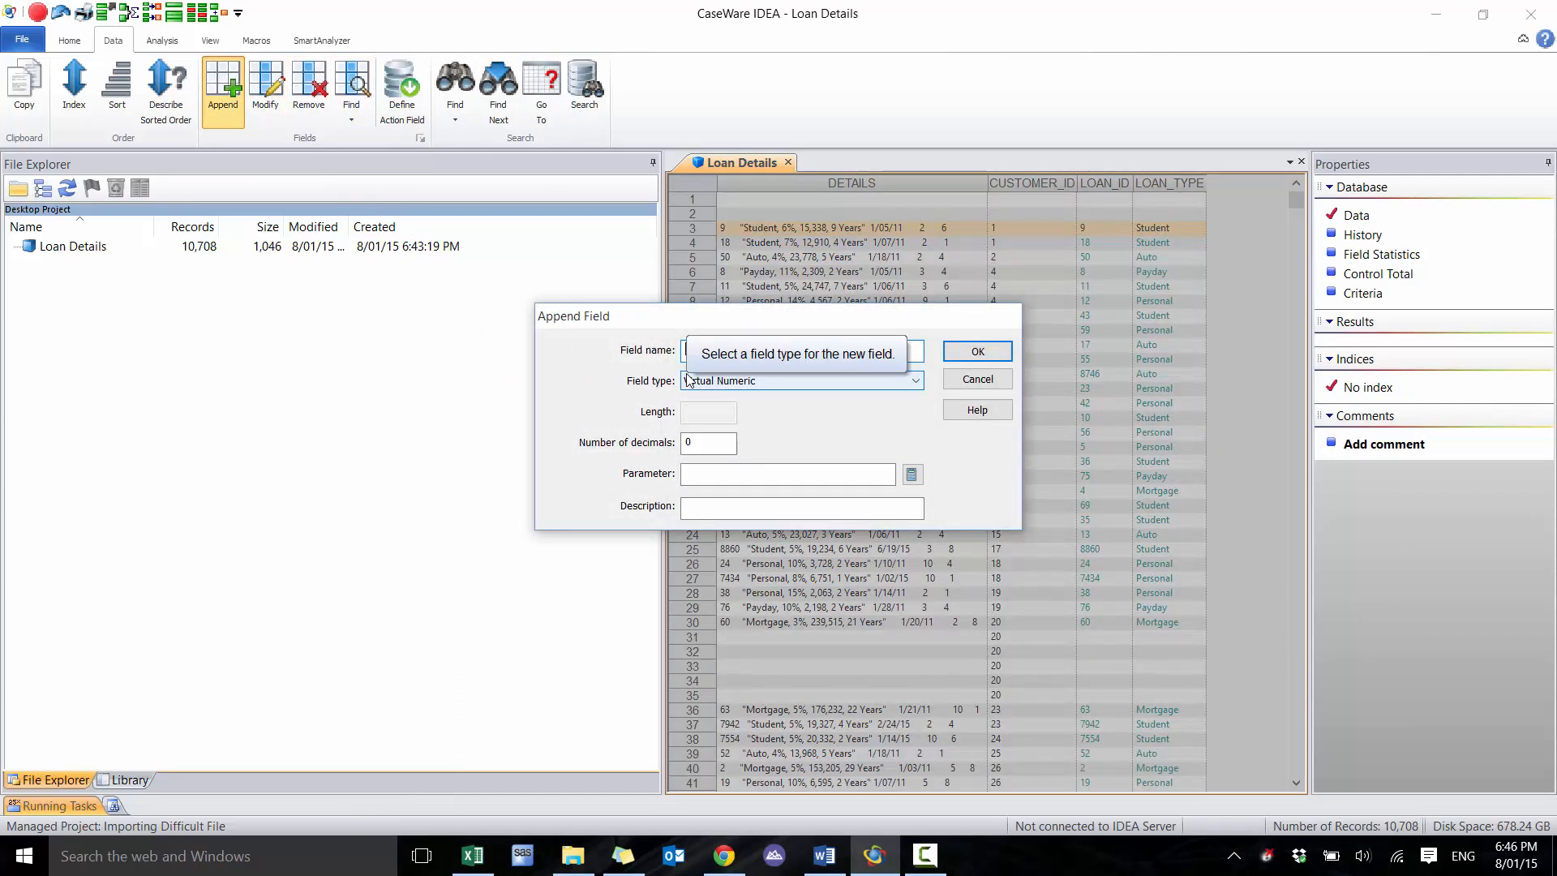
type("LOAN_PERC")
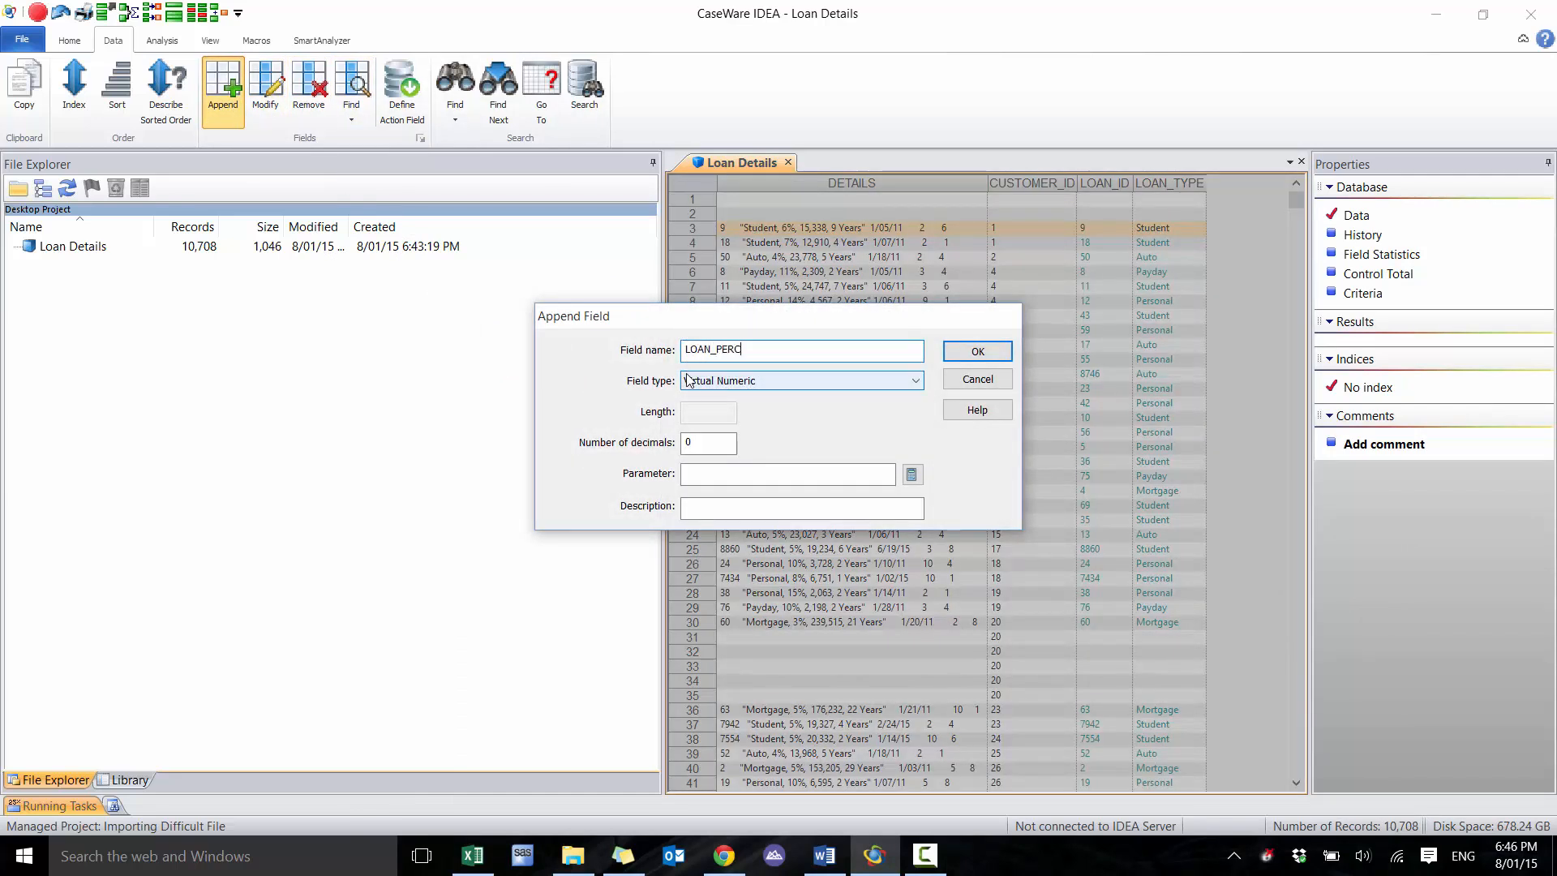
type("ENTAGE")
key("Tab")
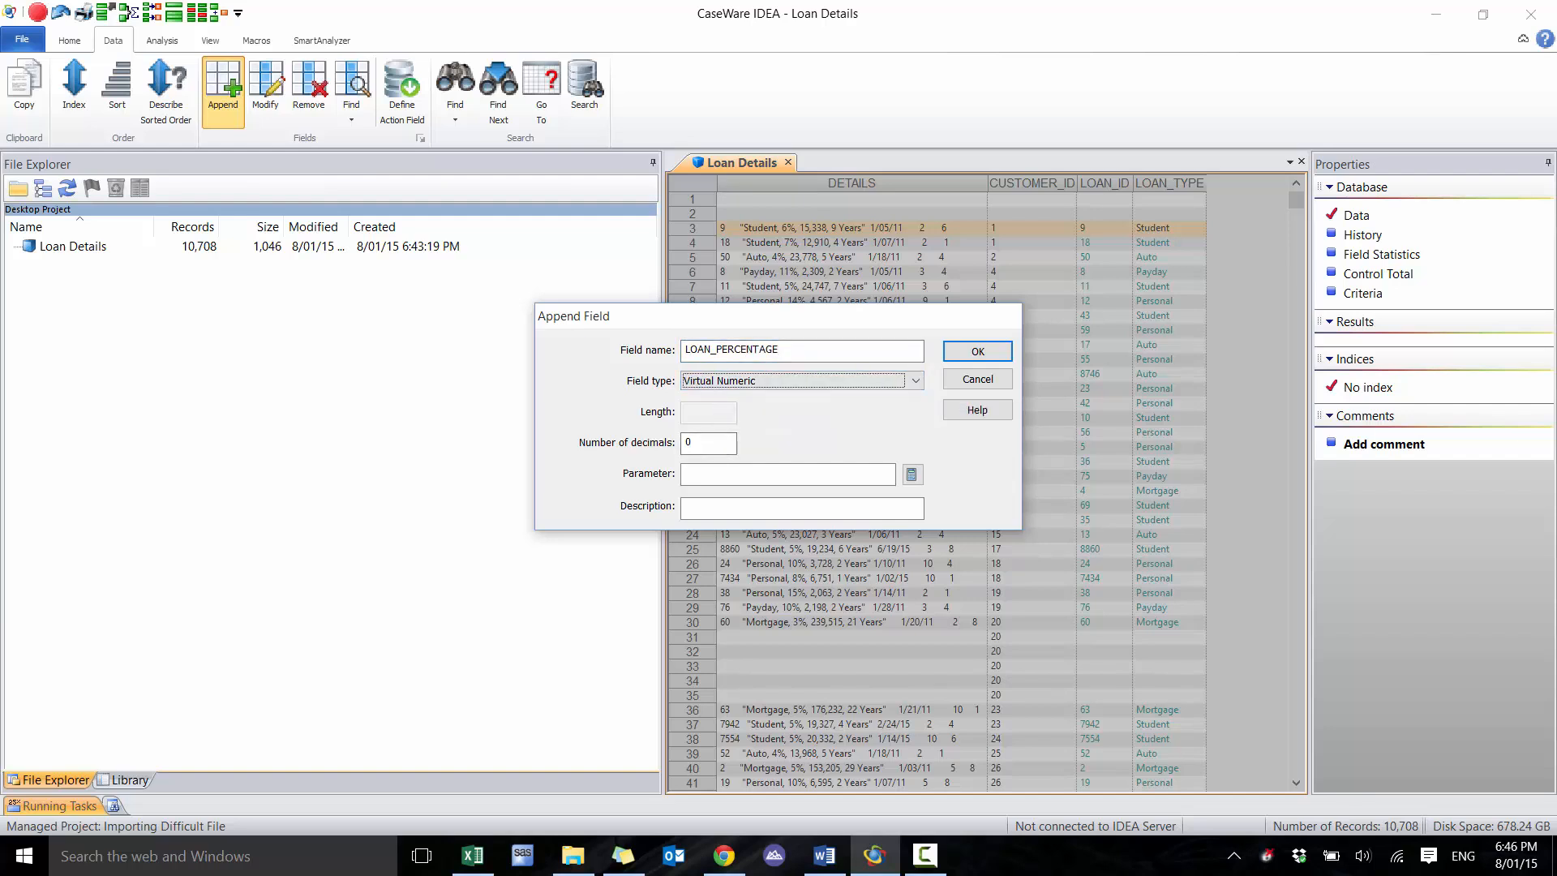
left_click(789, 350)
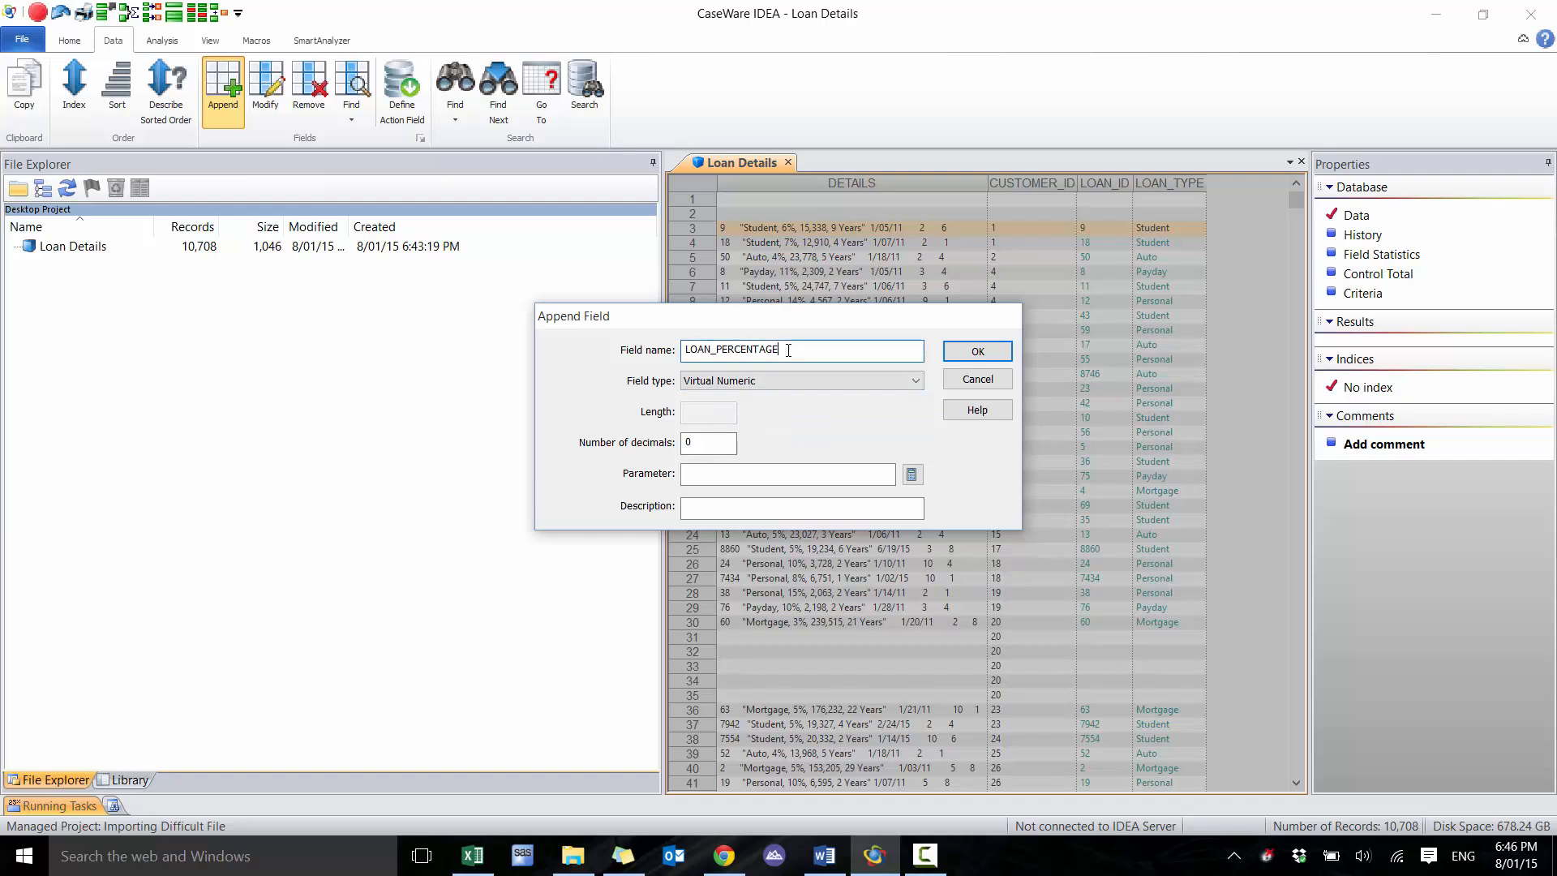
left_click(791, 380)
left_click(714, 408)
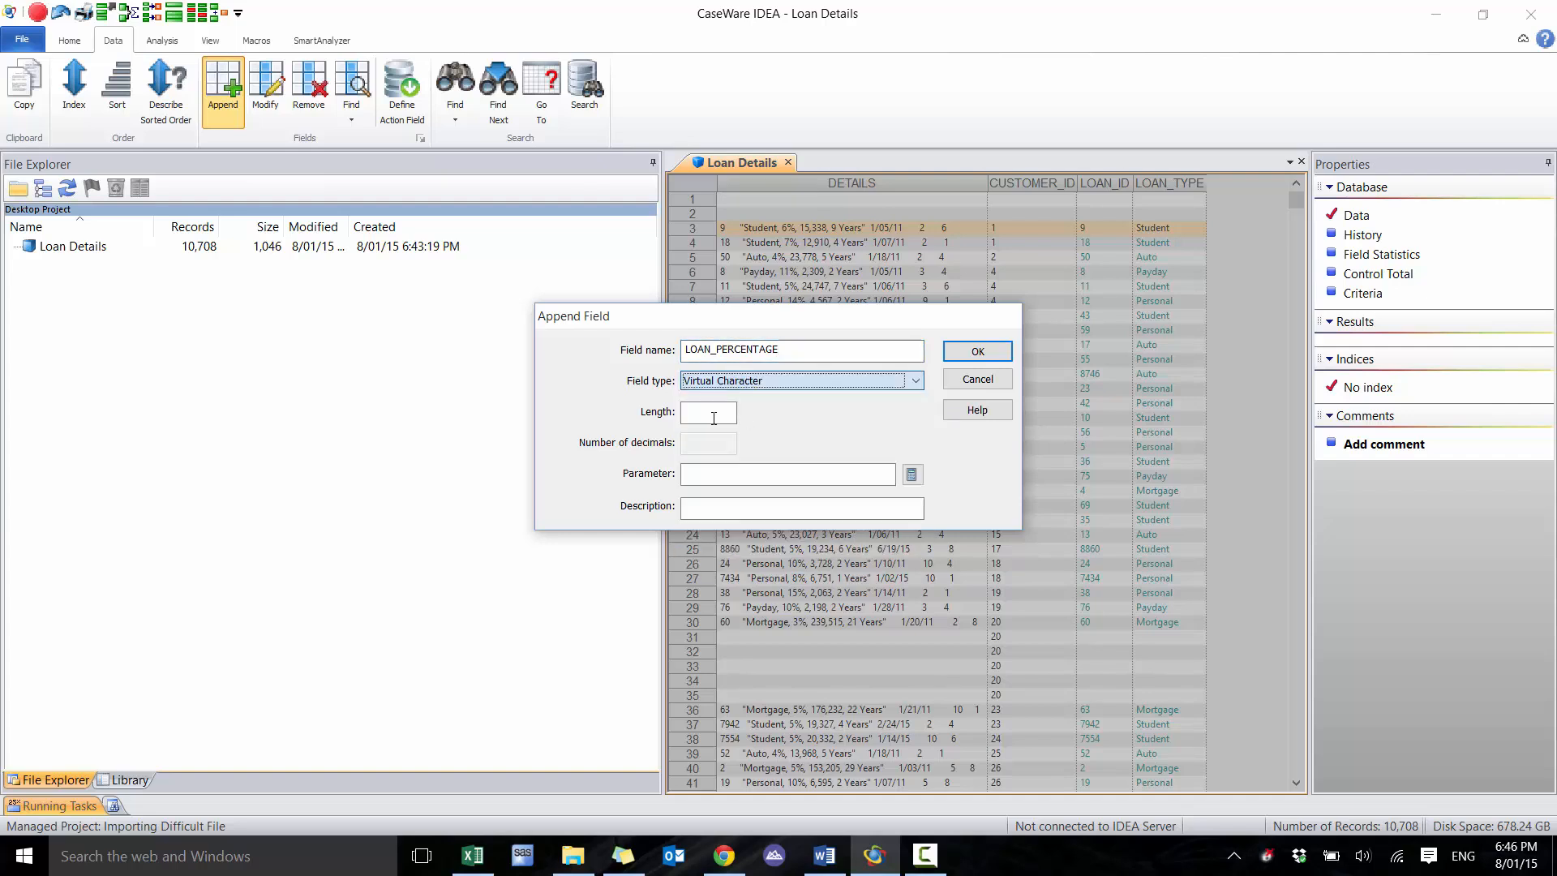
left_click(712, 416)
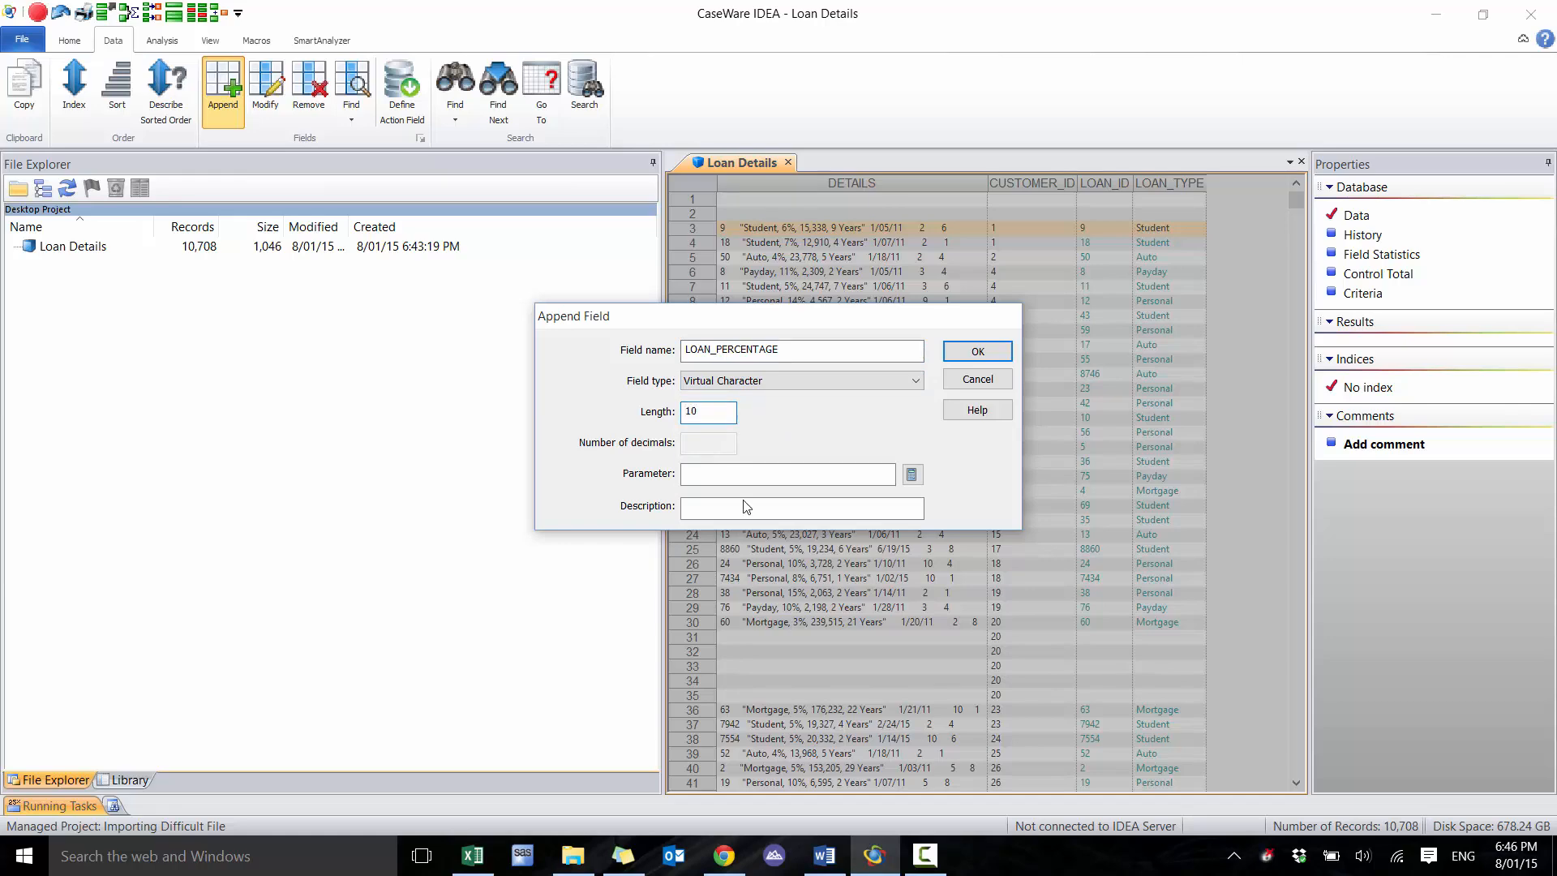
left_click(912, 475)
left_click_drag(905, 203, 992, 307)
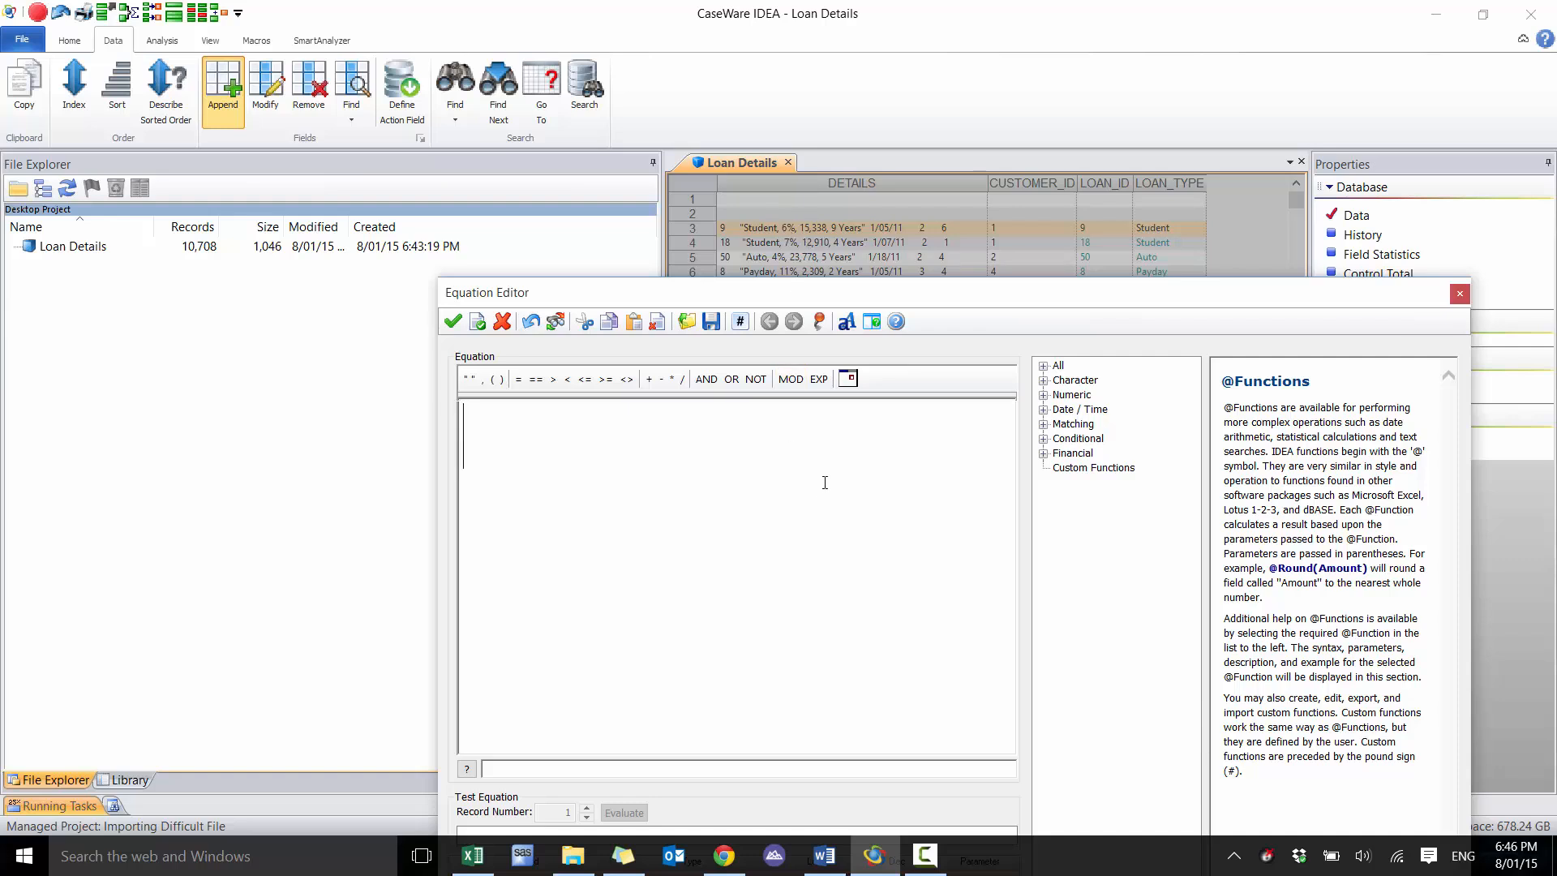
type("@")
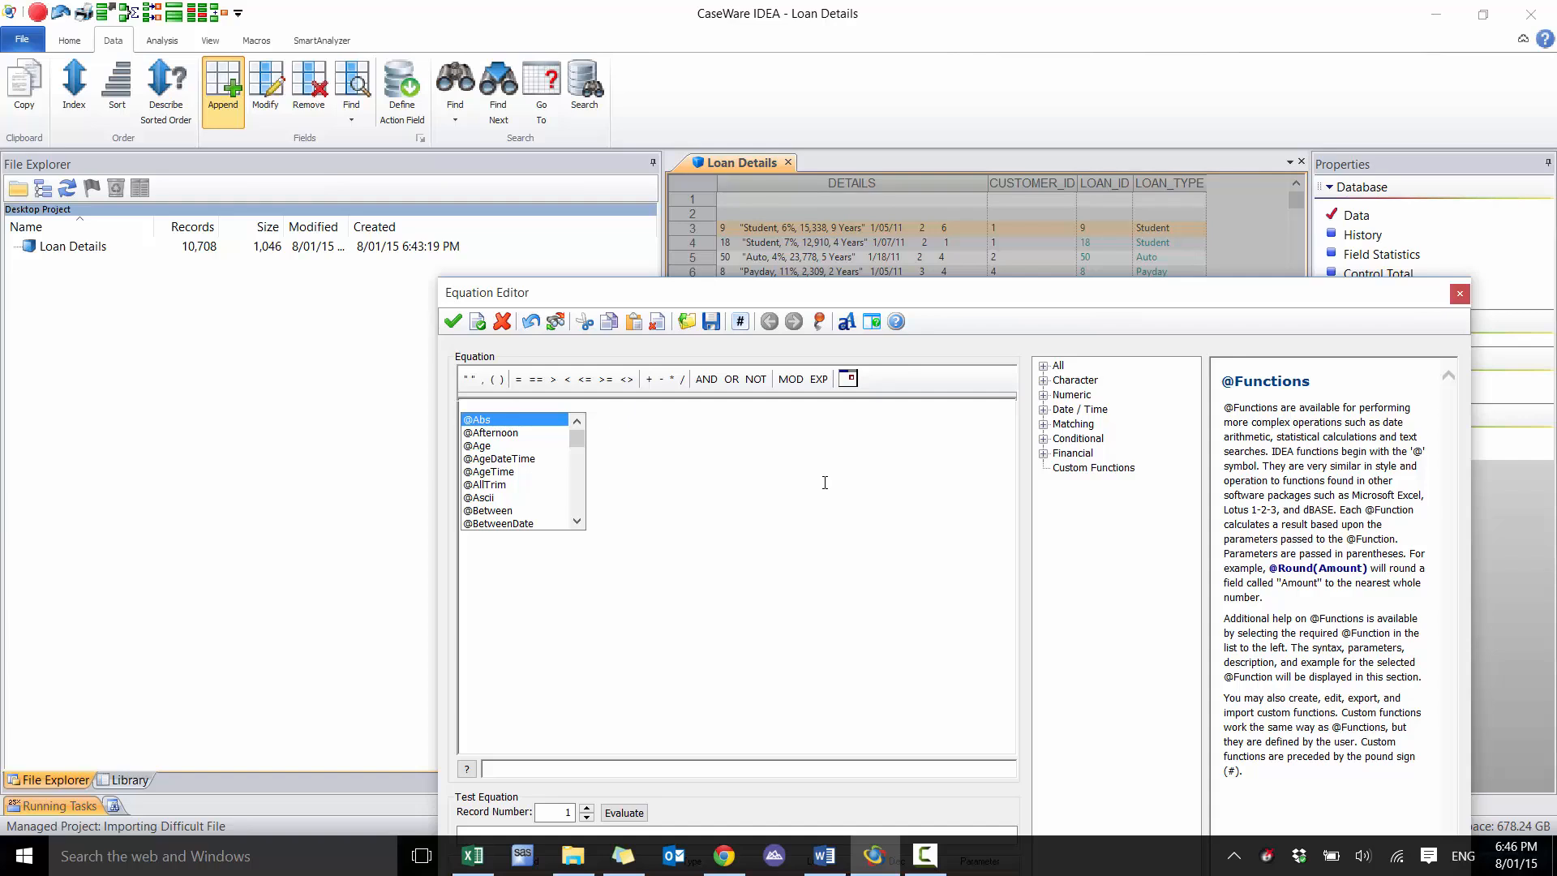
key("BackSpace")
type("@SPLIT")
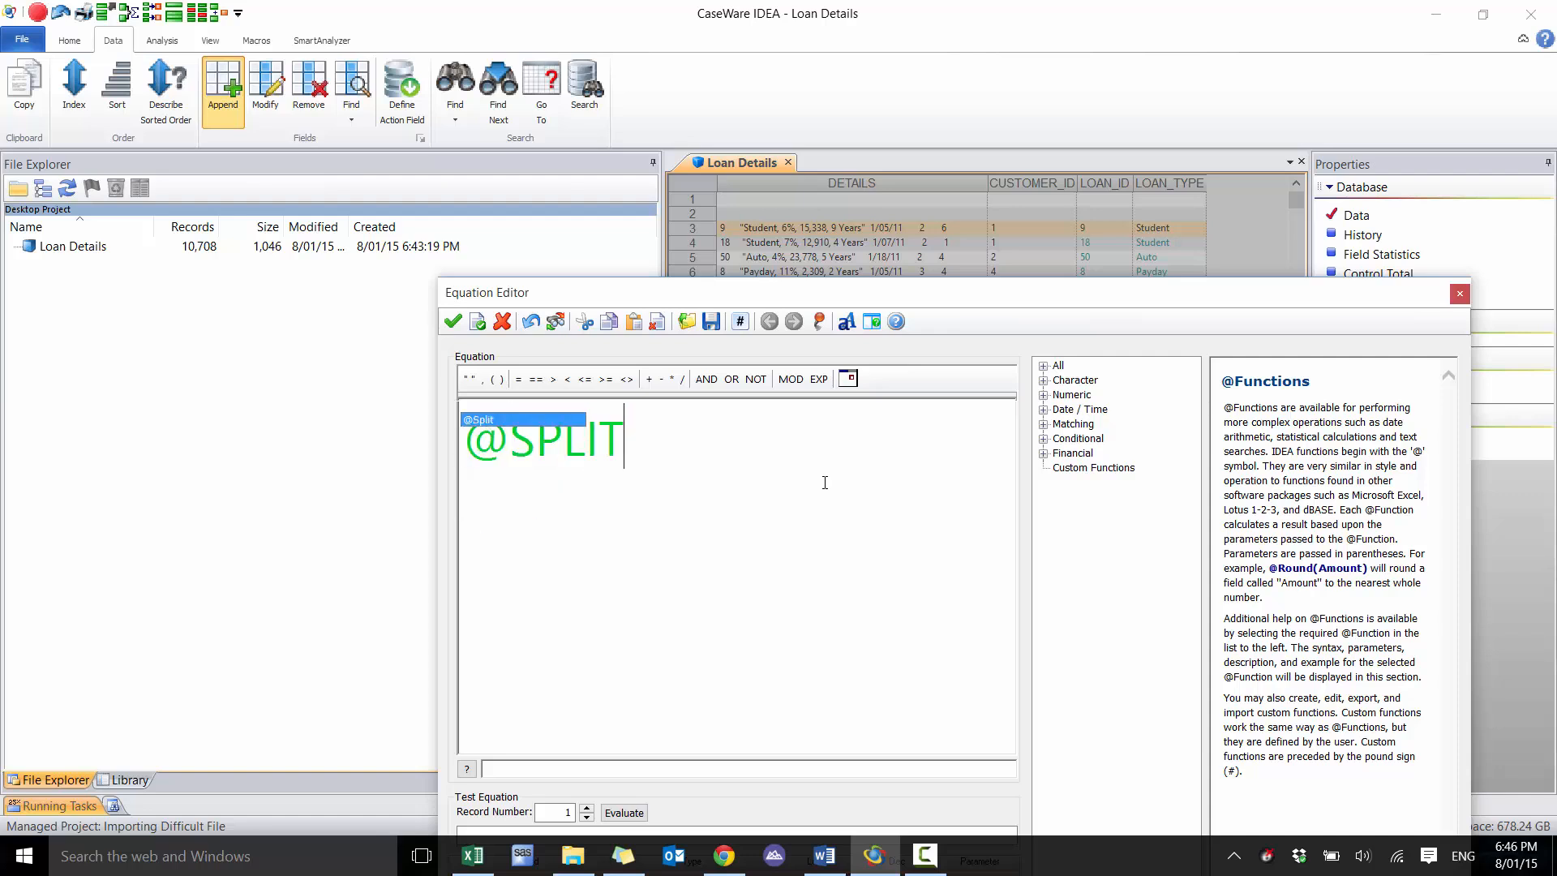
type("(DETAIL")
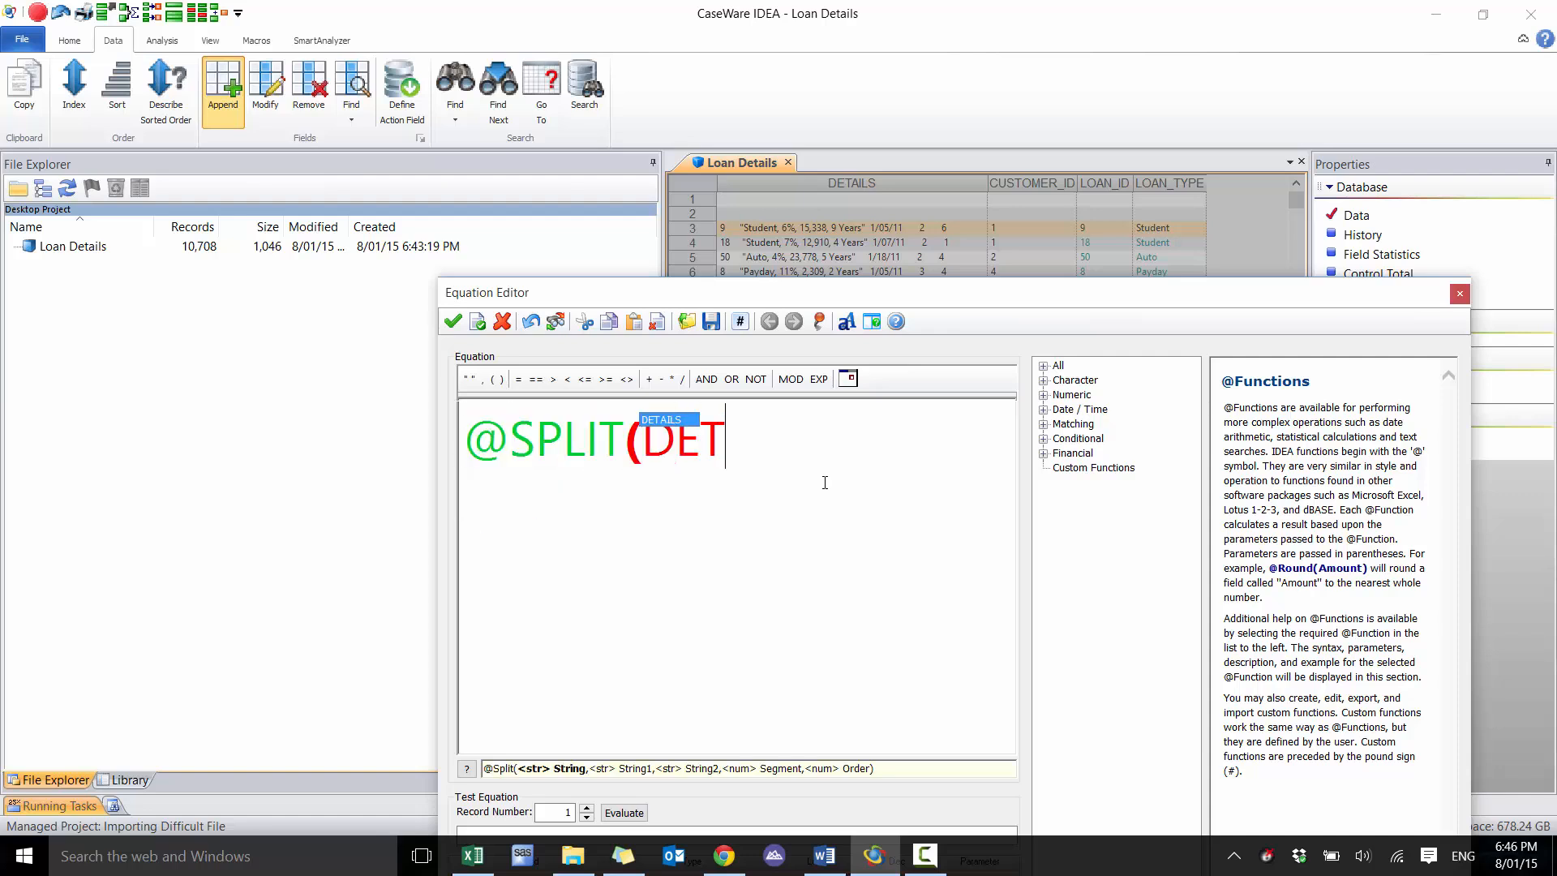
type("\",\",")
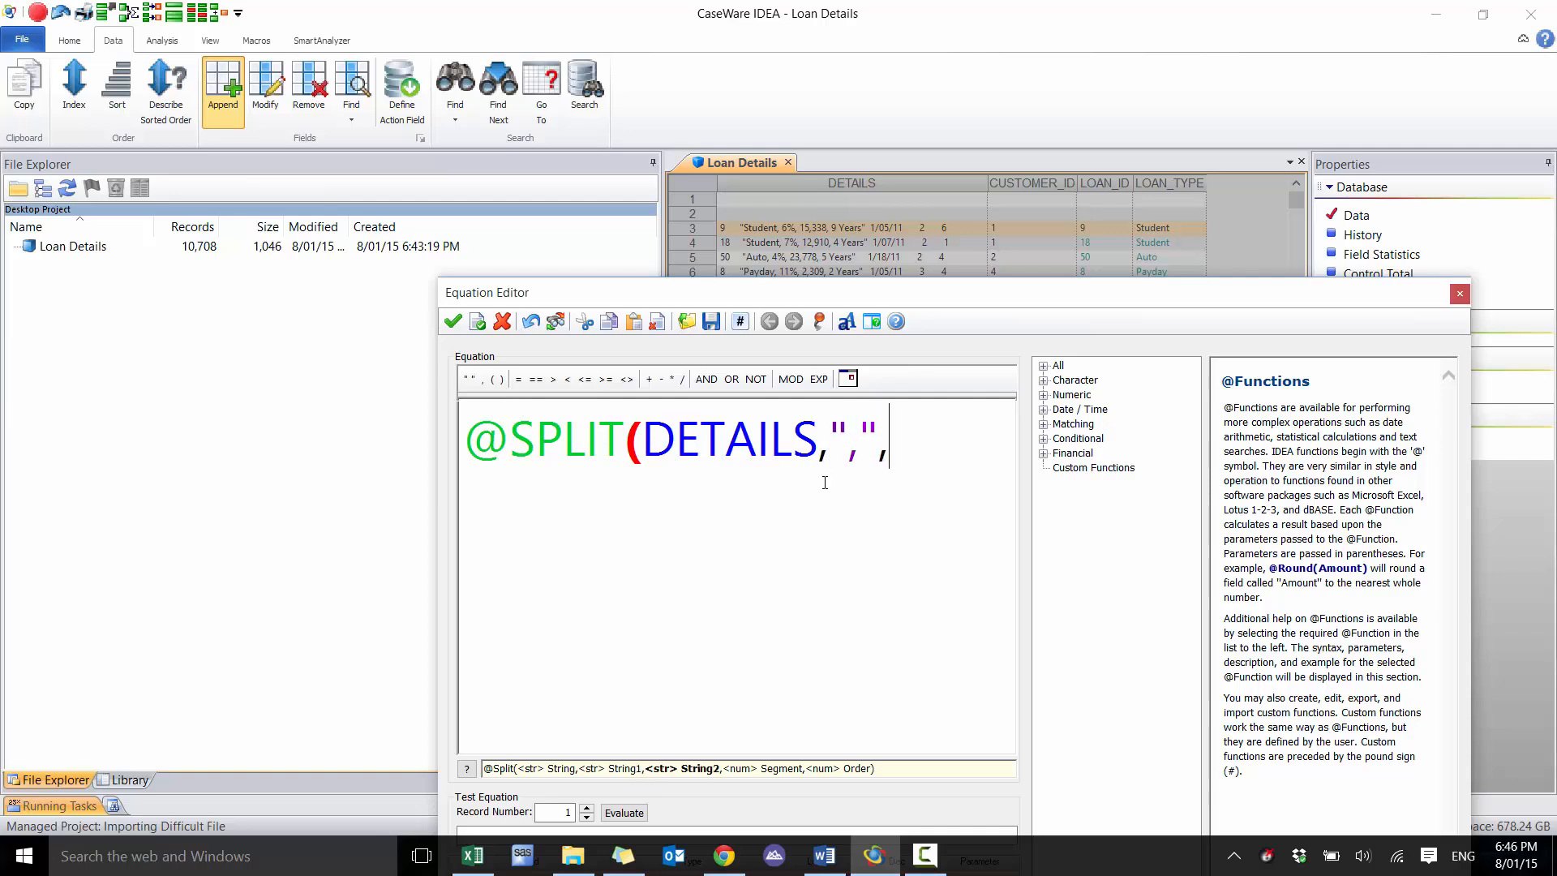
type("\"%\",1)")
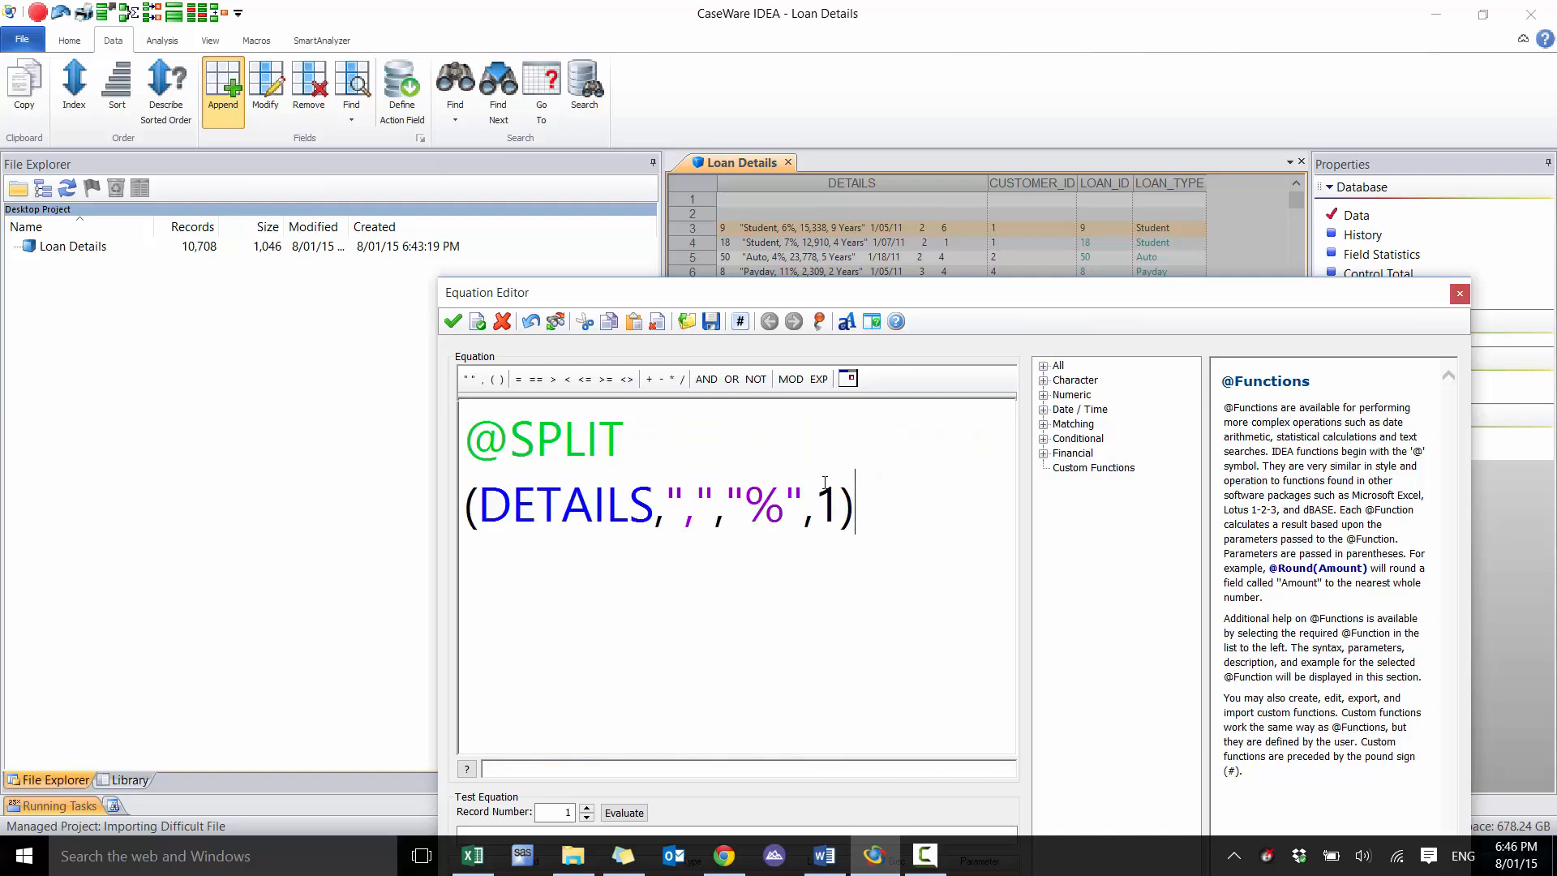
Test the LOAN_PERCENTAGE equation by evaluating it on successive records
left_click(586, 809)
left_click(586, 809)
left_click(585, 810)
left_click(586, 810)
left_click(585, 809)
left_click_drag(863, 293, 883, 223)
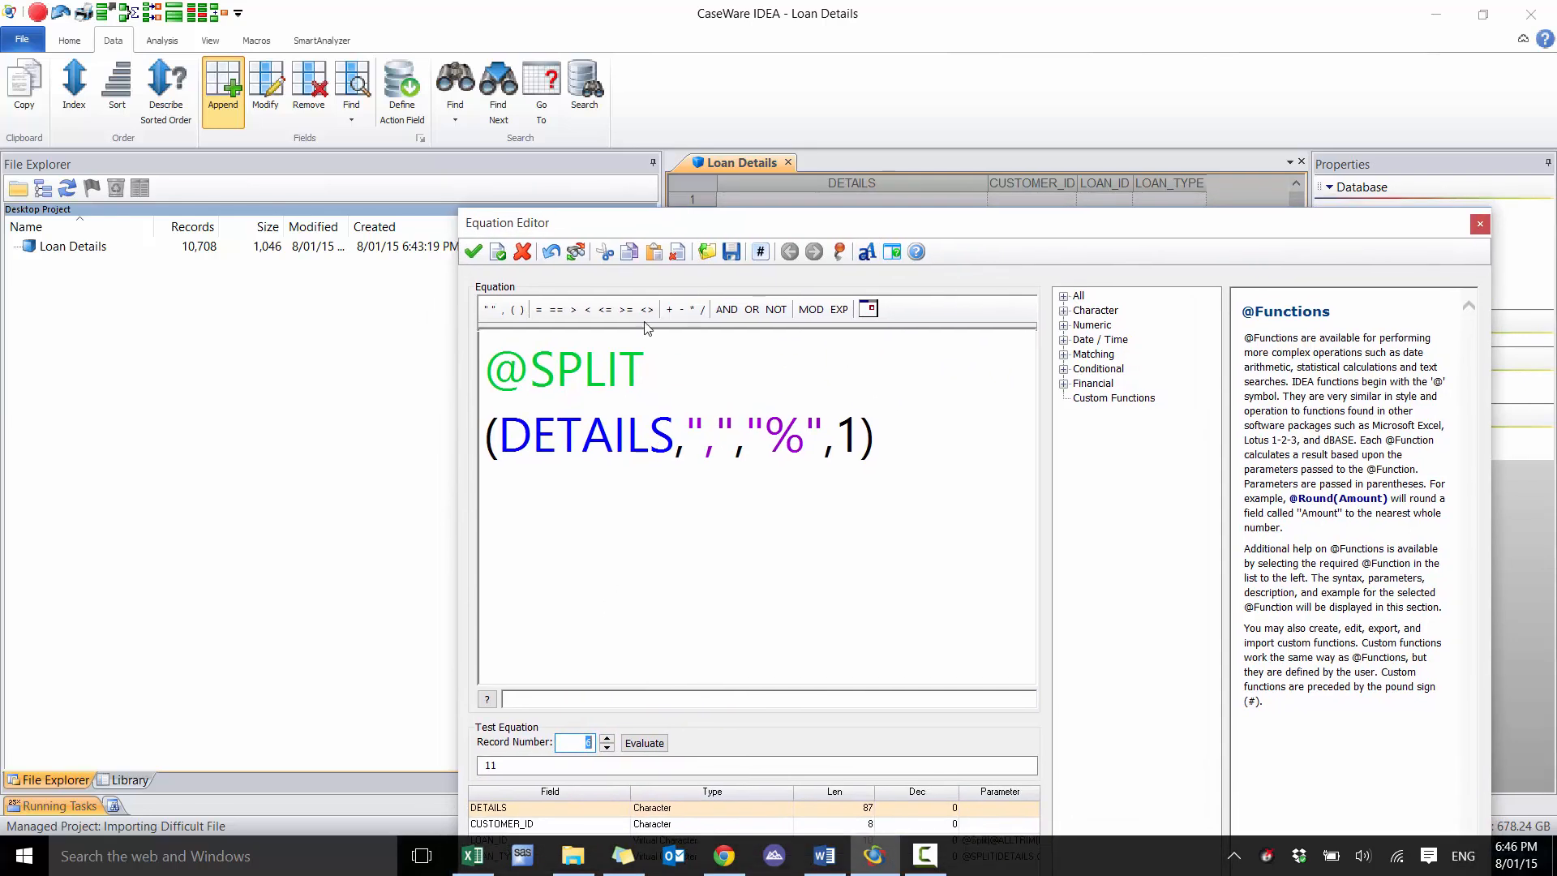
left_click(494, 371)
type("@ALLTRIM(")
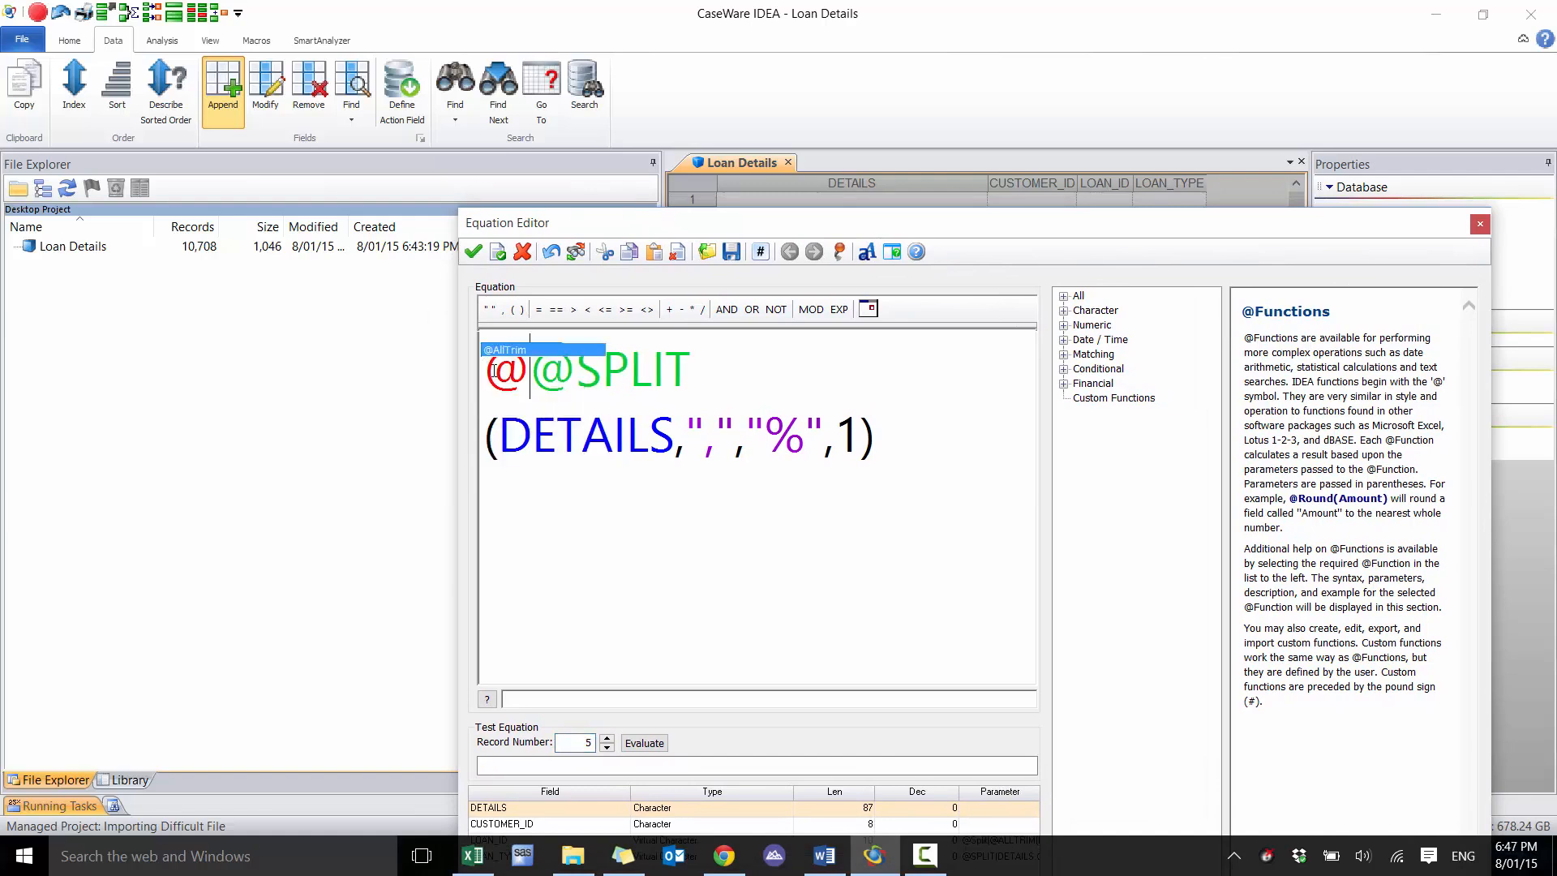
key("ctrl+End")
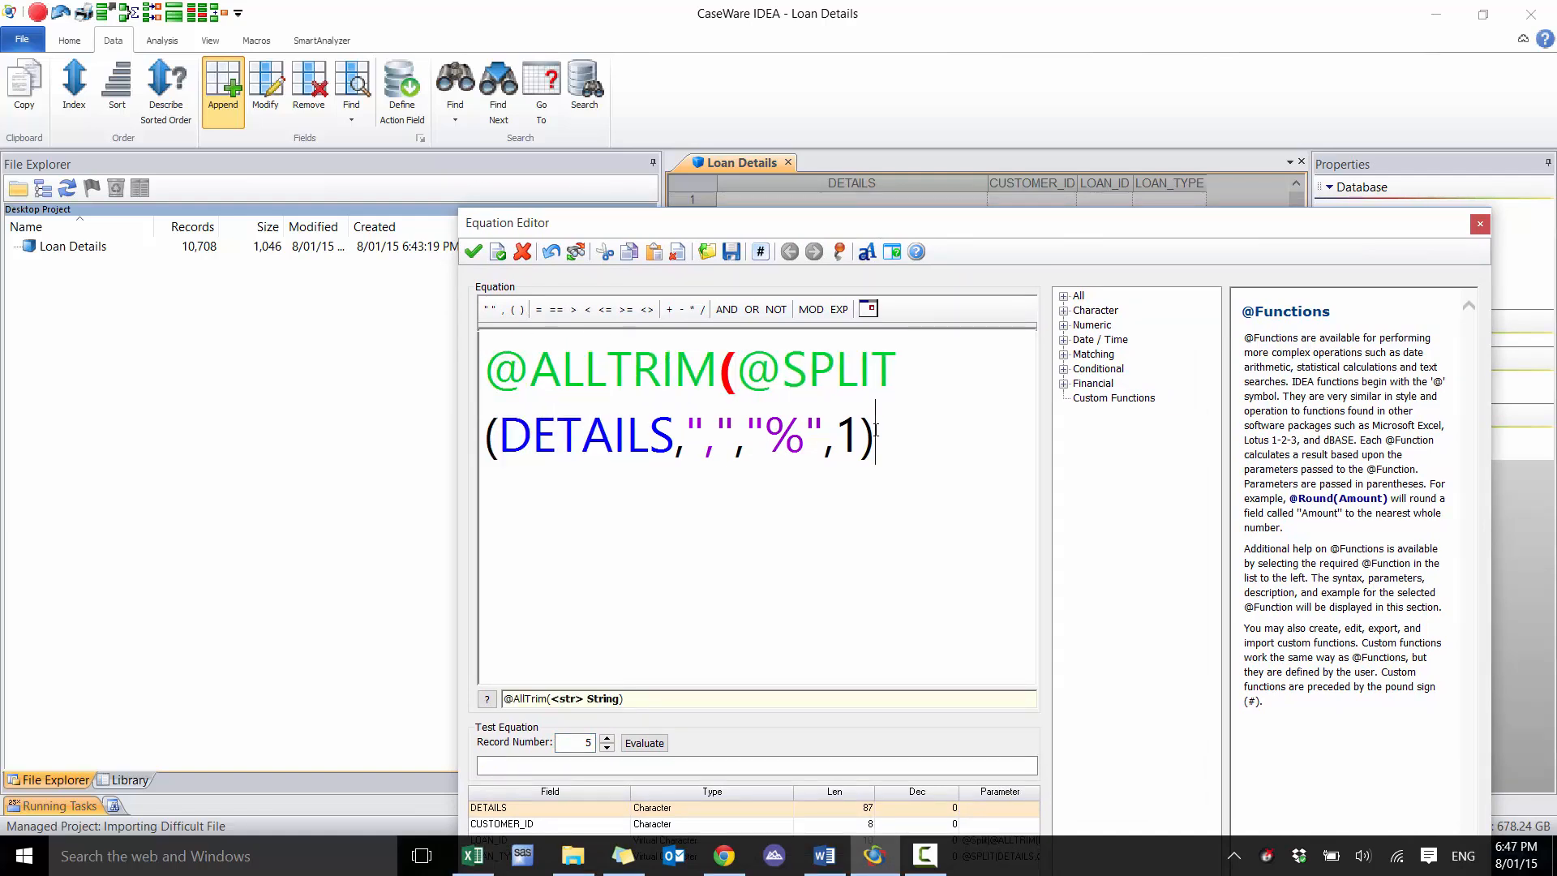
type(")")
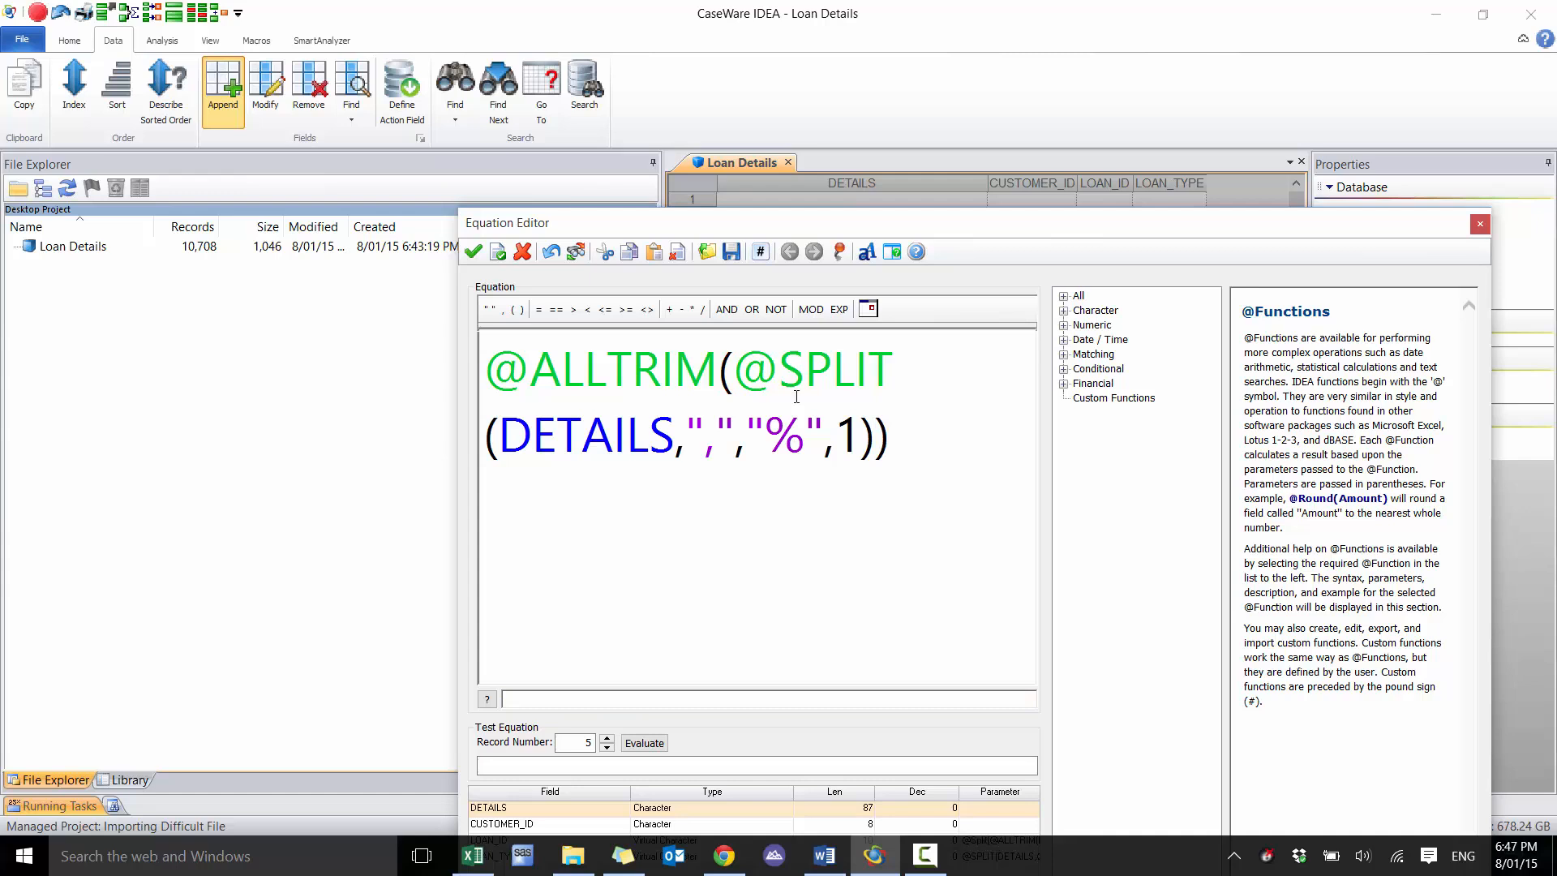
left_click(470, 252)
left_click(960, 355)
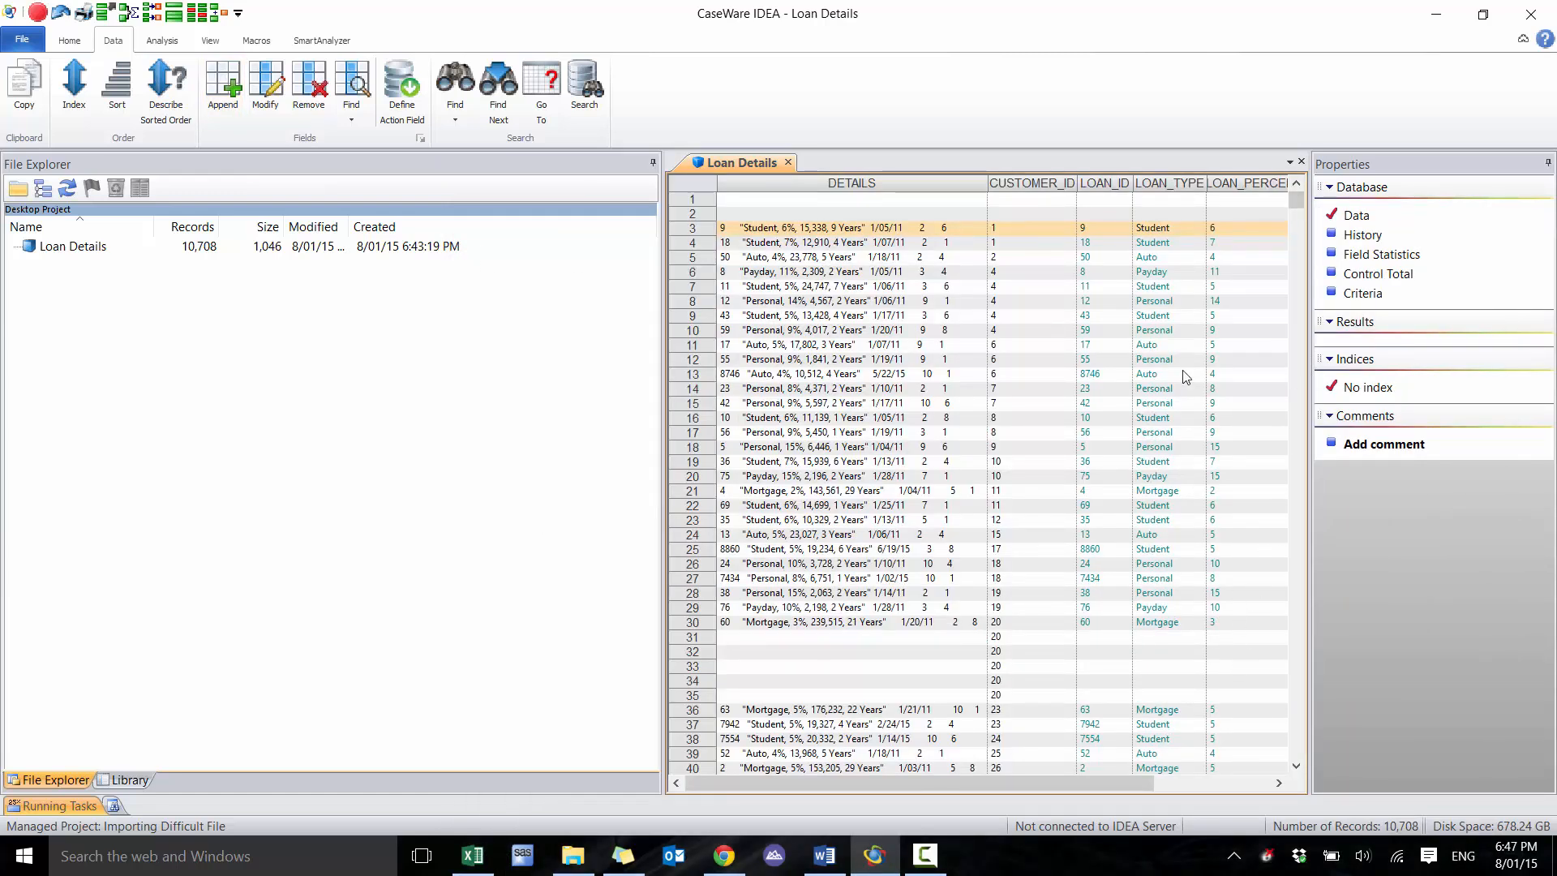
Start appending a field named LOAN_AMOUNT of type Virtual Numeric with 0 decimals
left_click(227, 86)
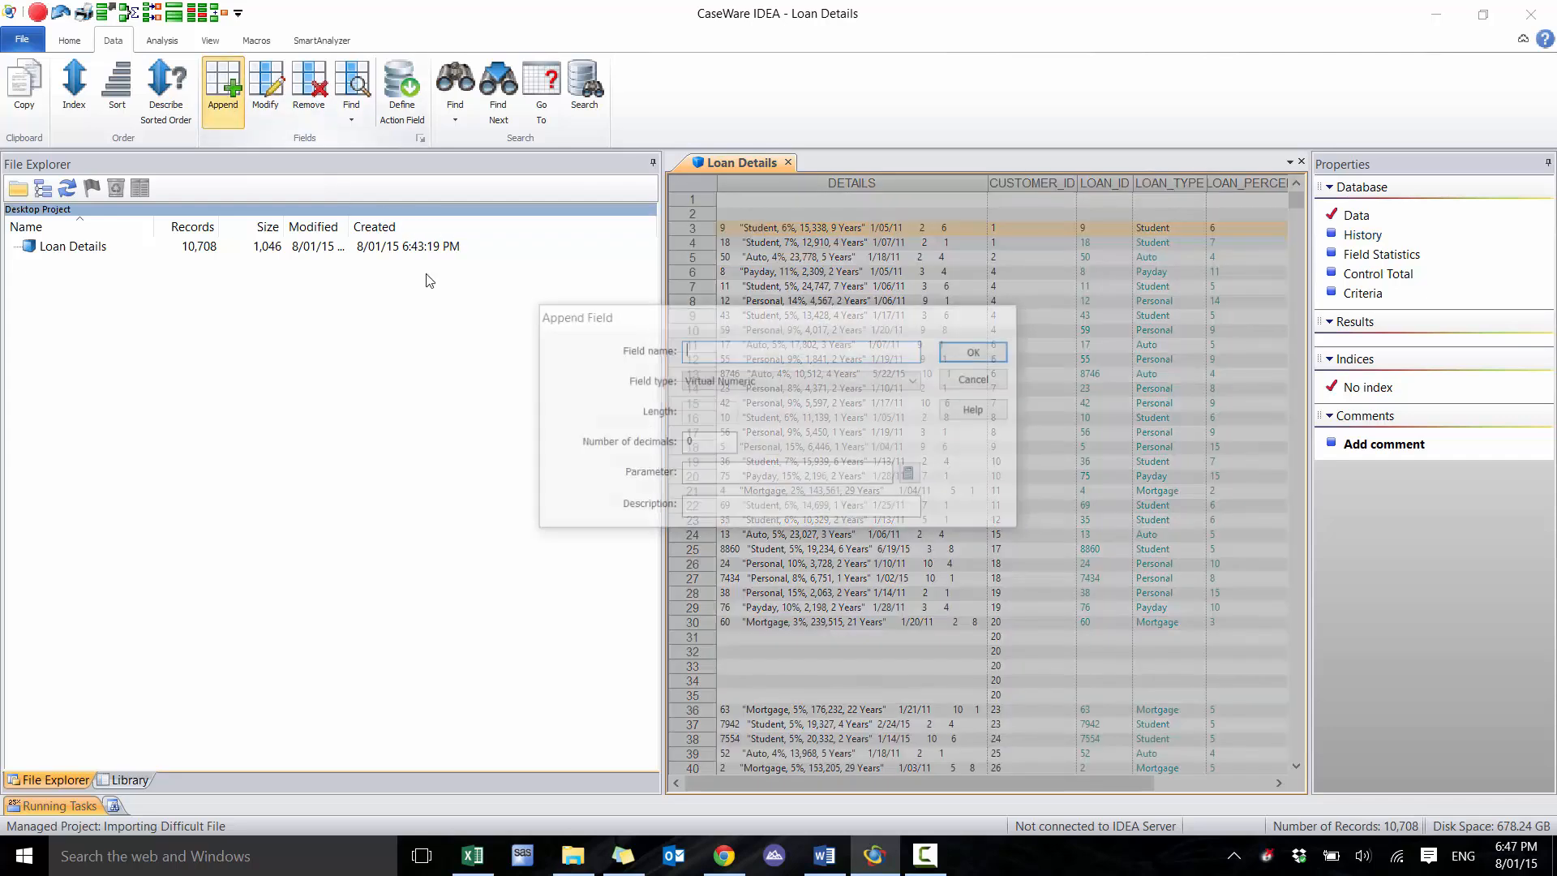
key("alt+Tab")
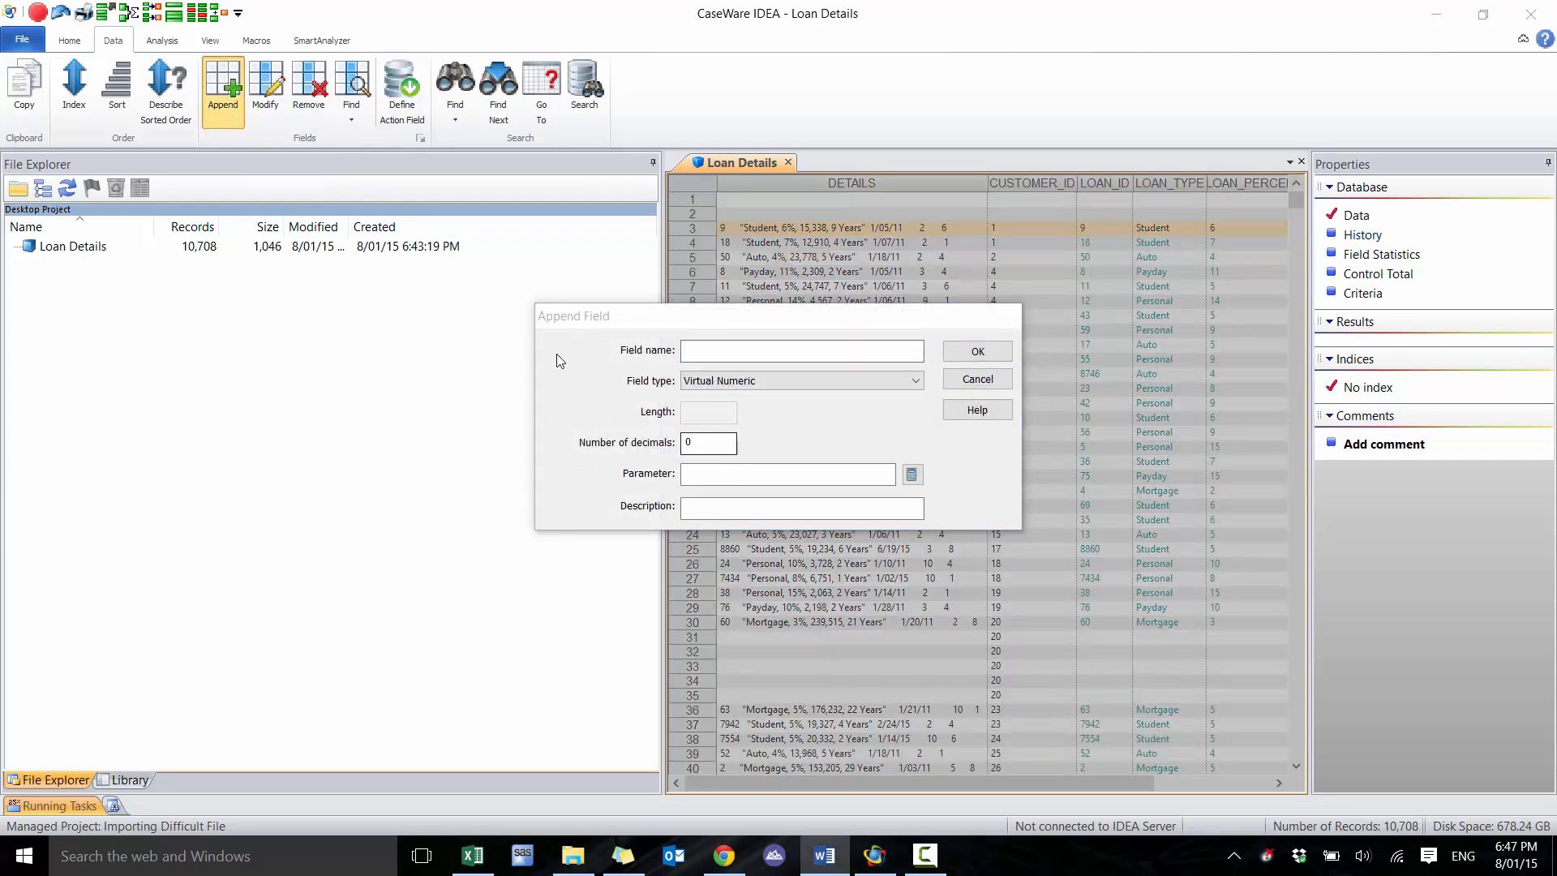
left_click(707, 348)
type("LOAN ")
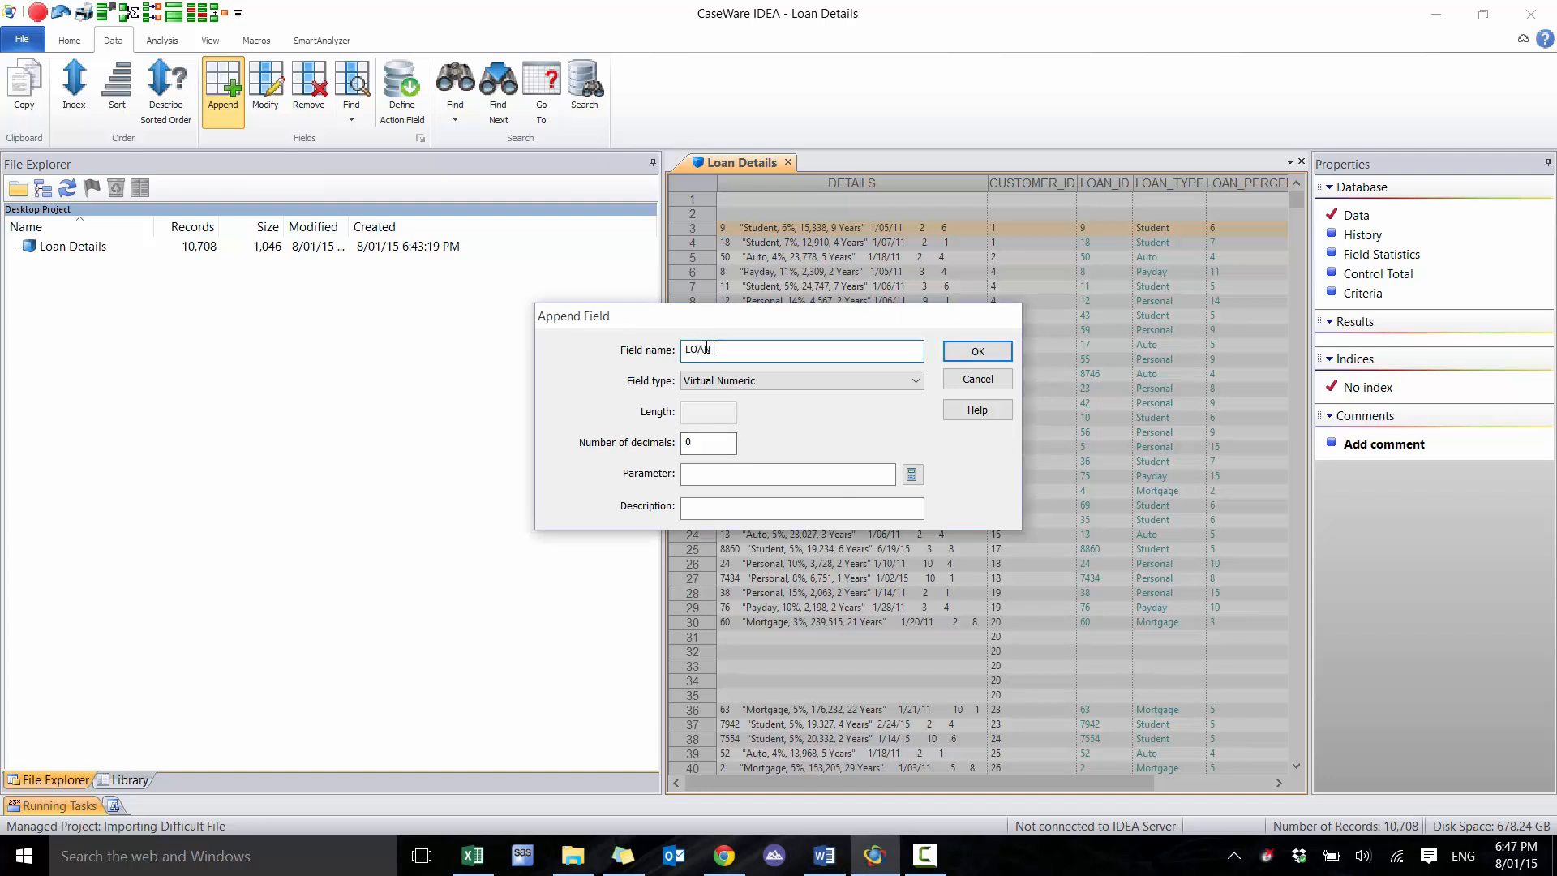
type("AMOUNT")
double_click(710, 385)
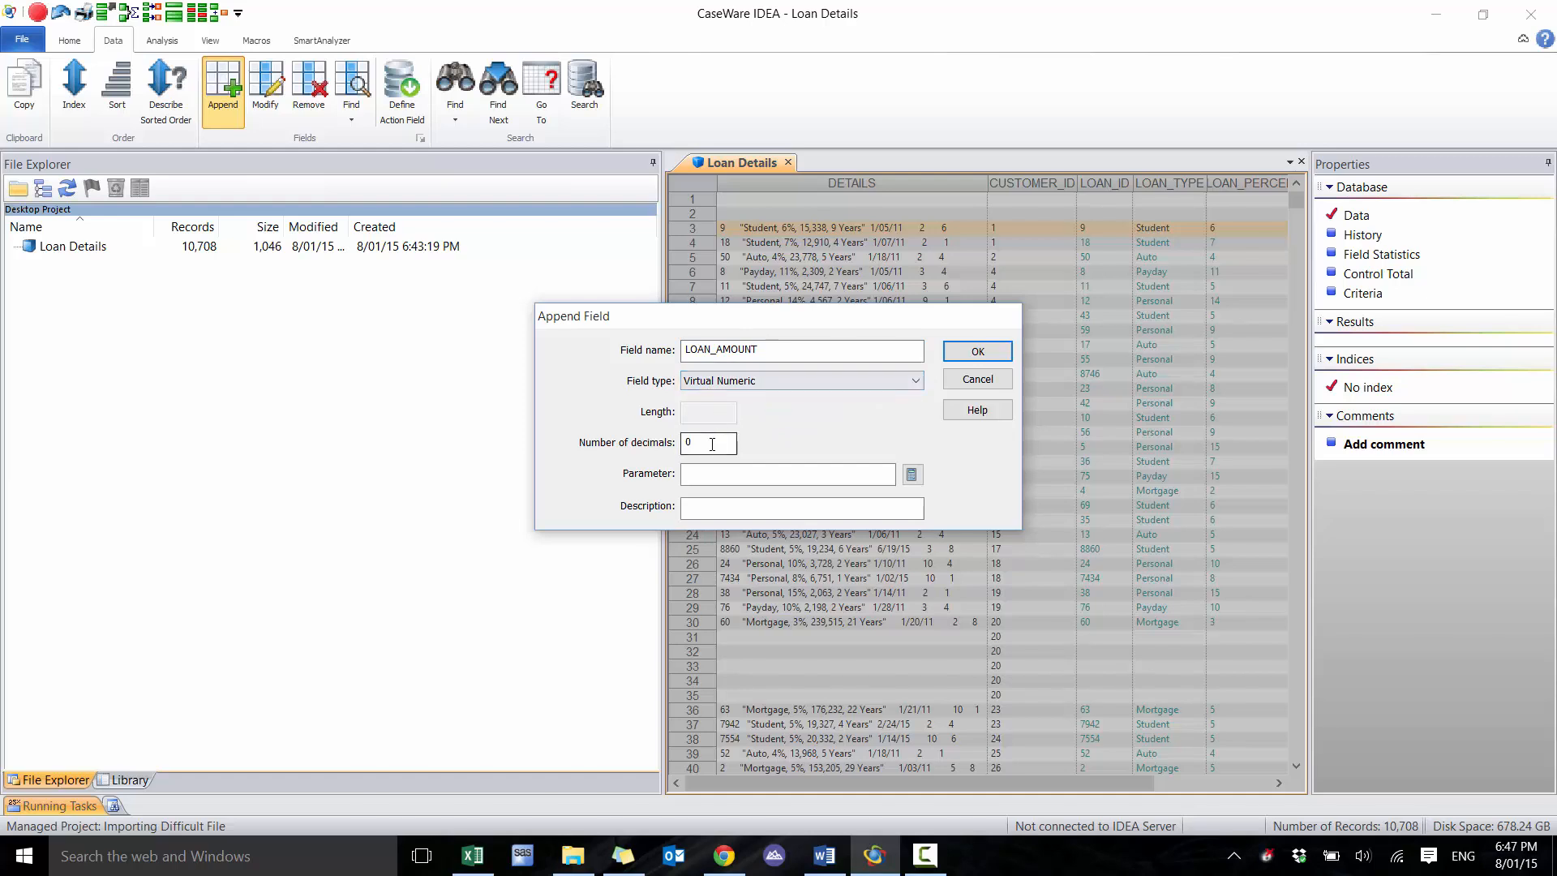
left_click(911, 475)
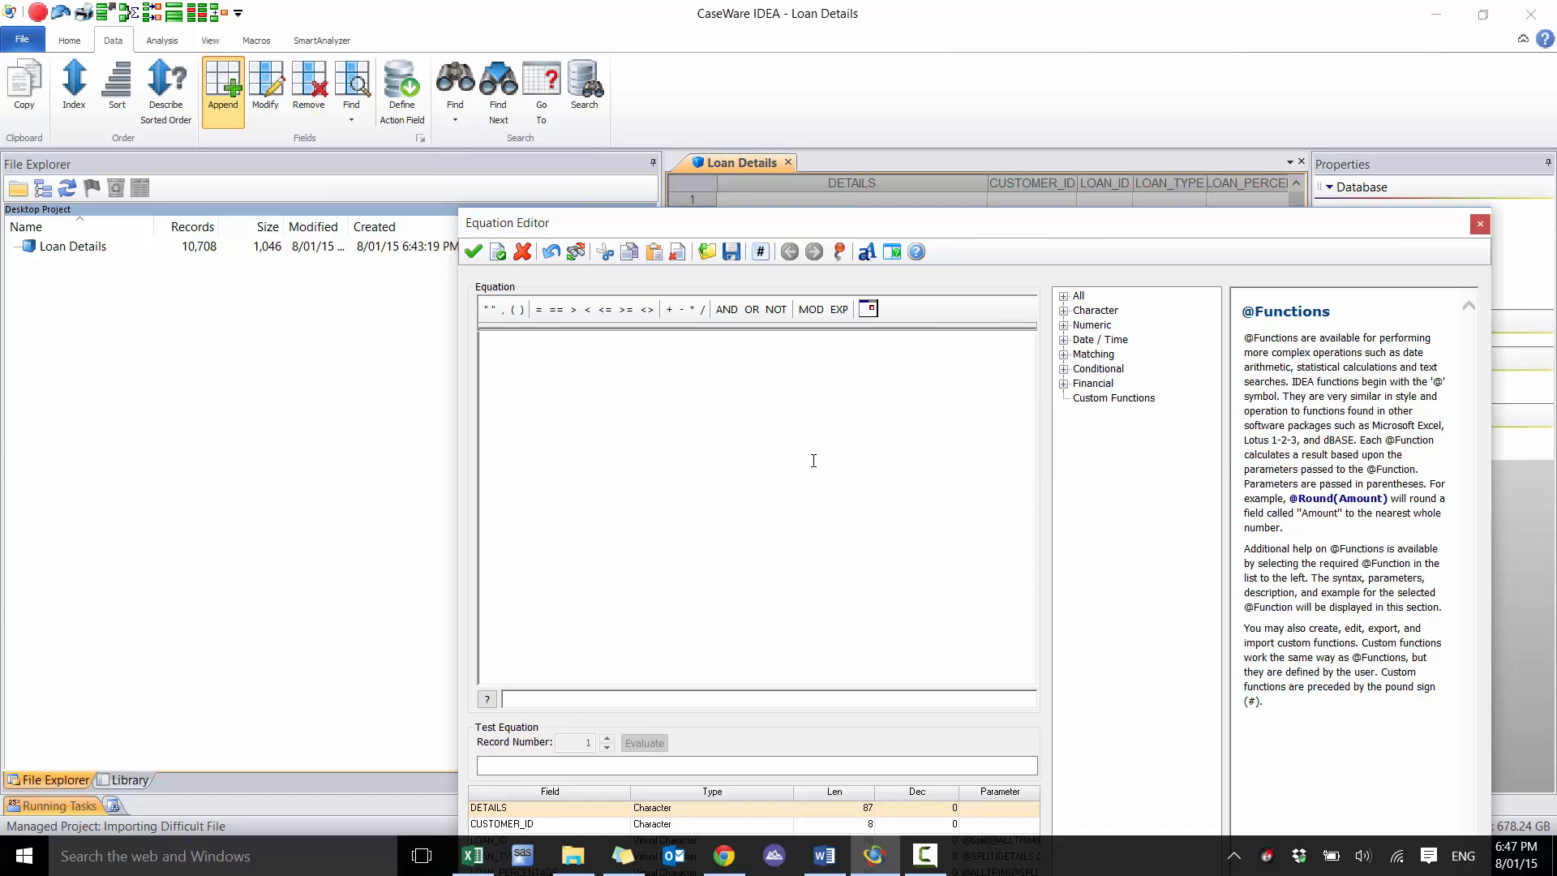
left_click_drag(986, 231, 987, 318)
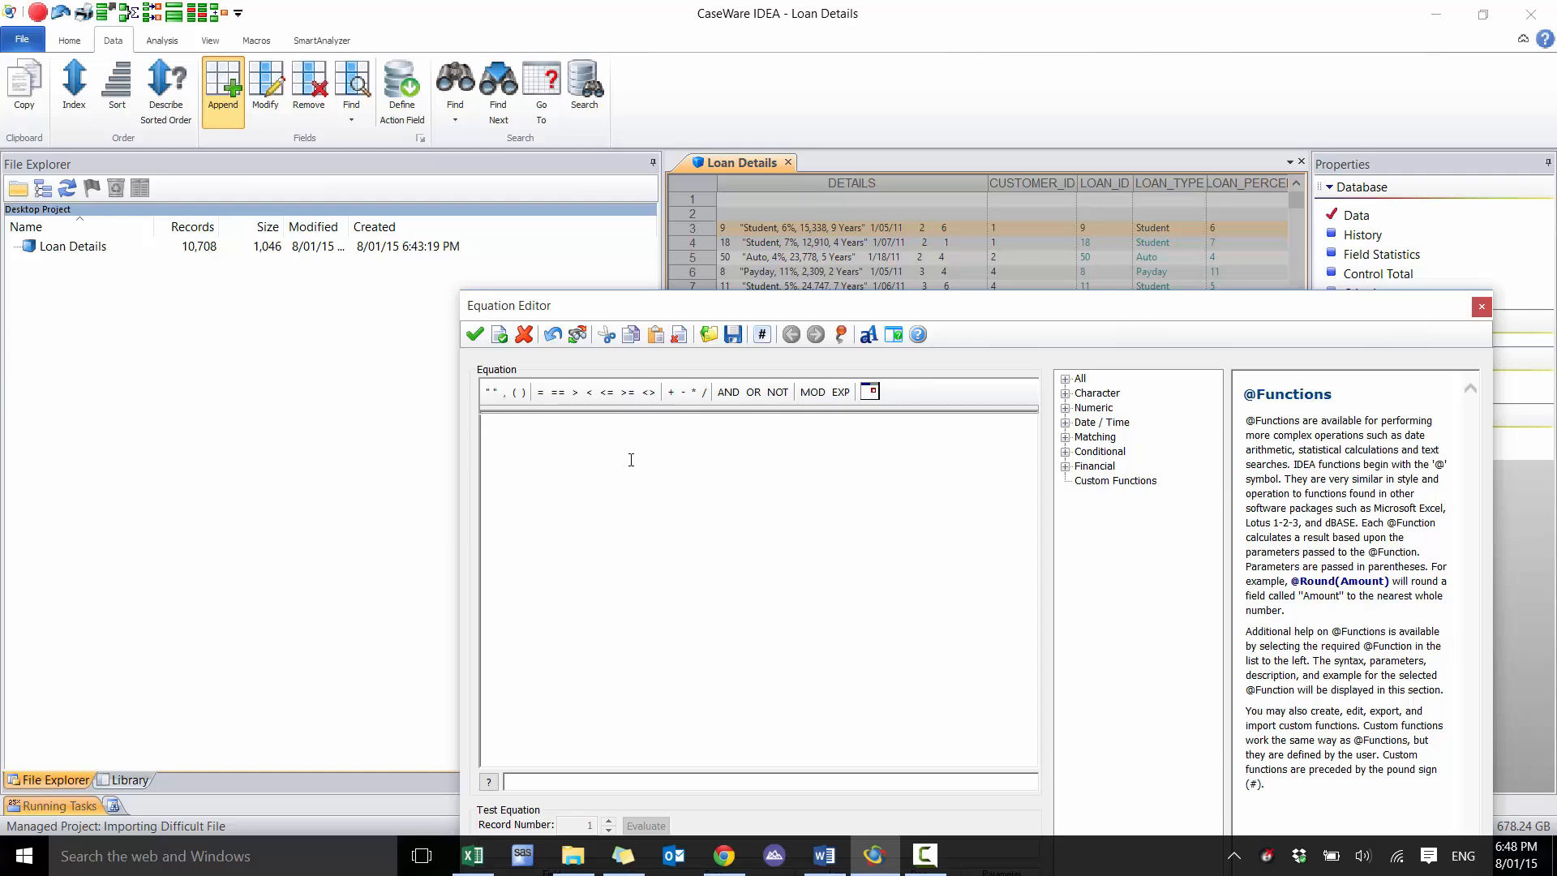
left_click(638, 545)
type("@s")
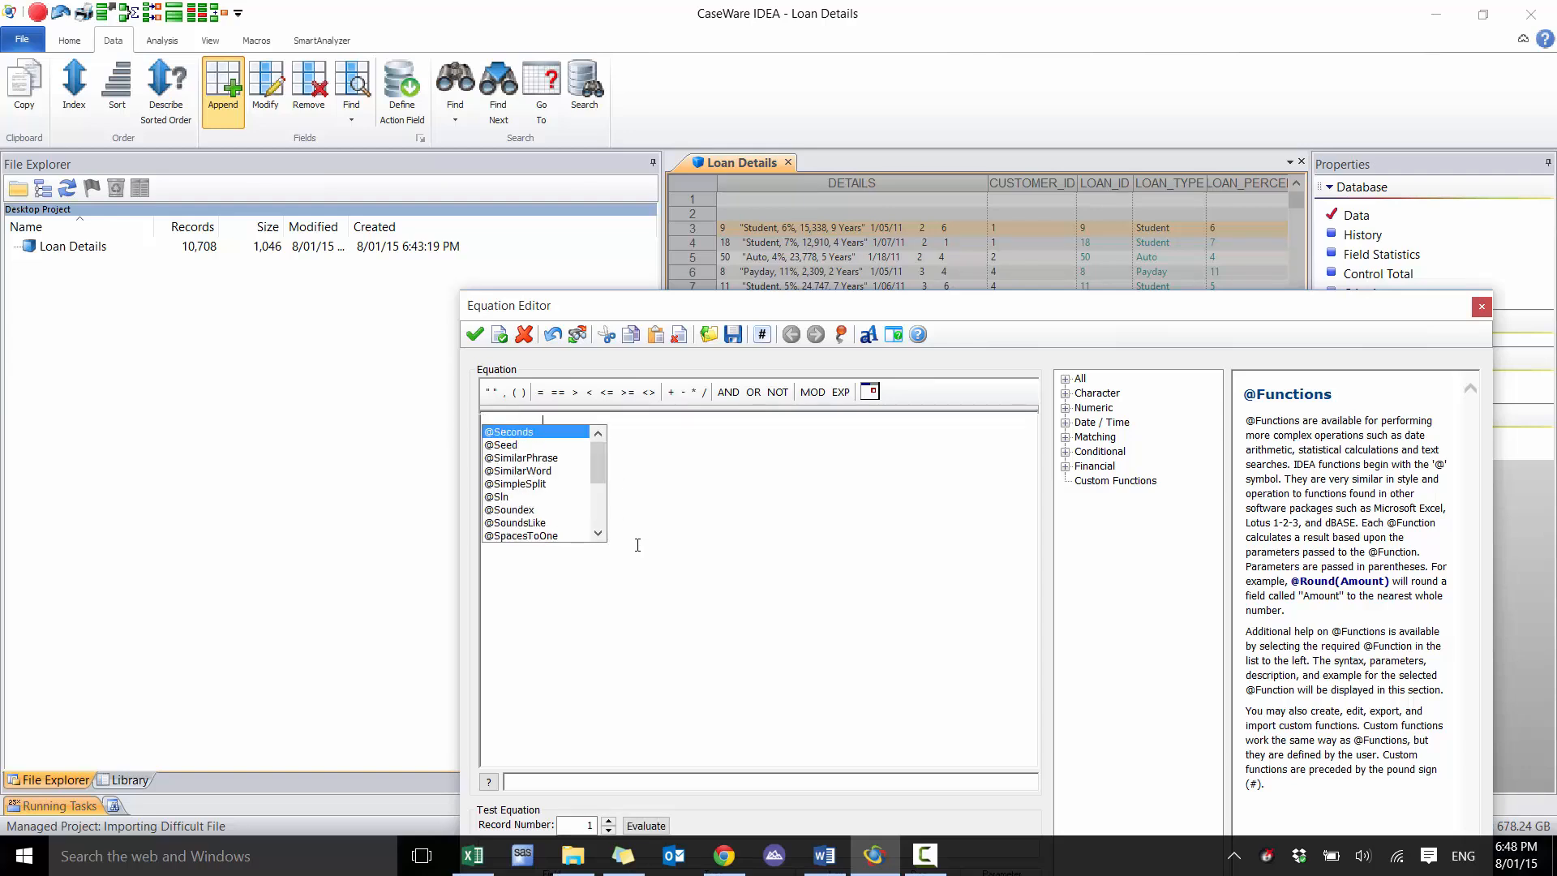
type("PLIT(DET")
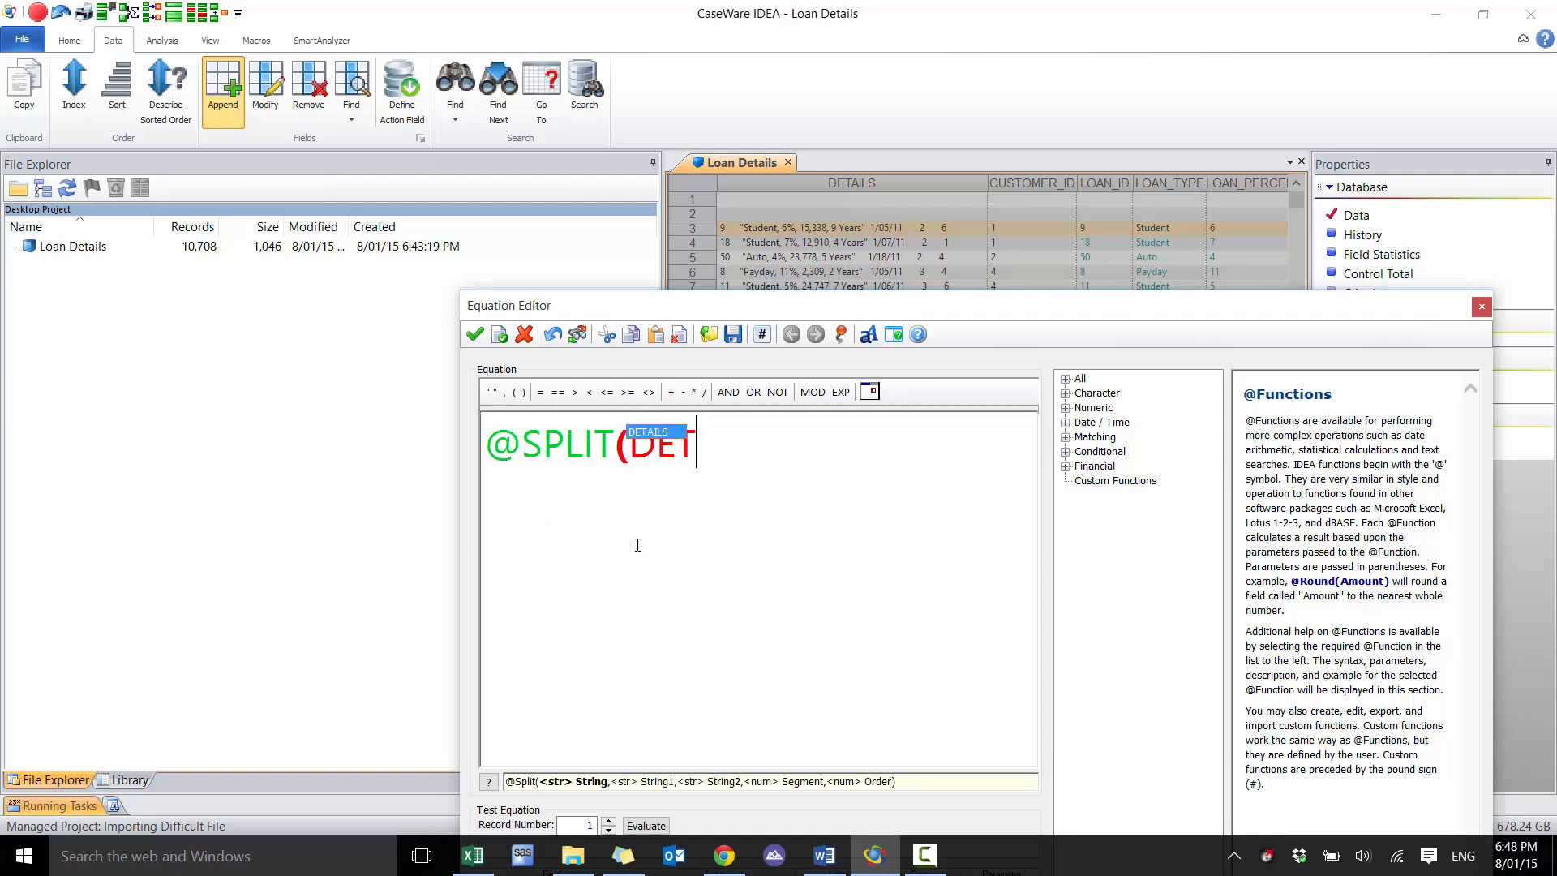
type("AILS,")
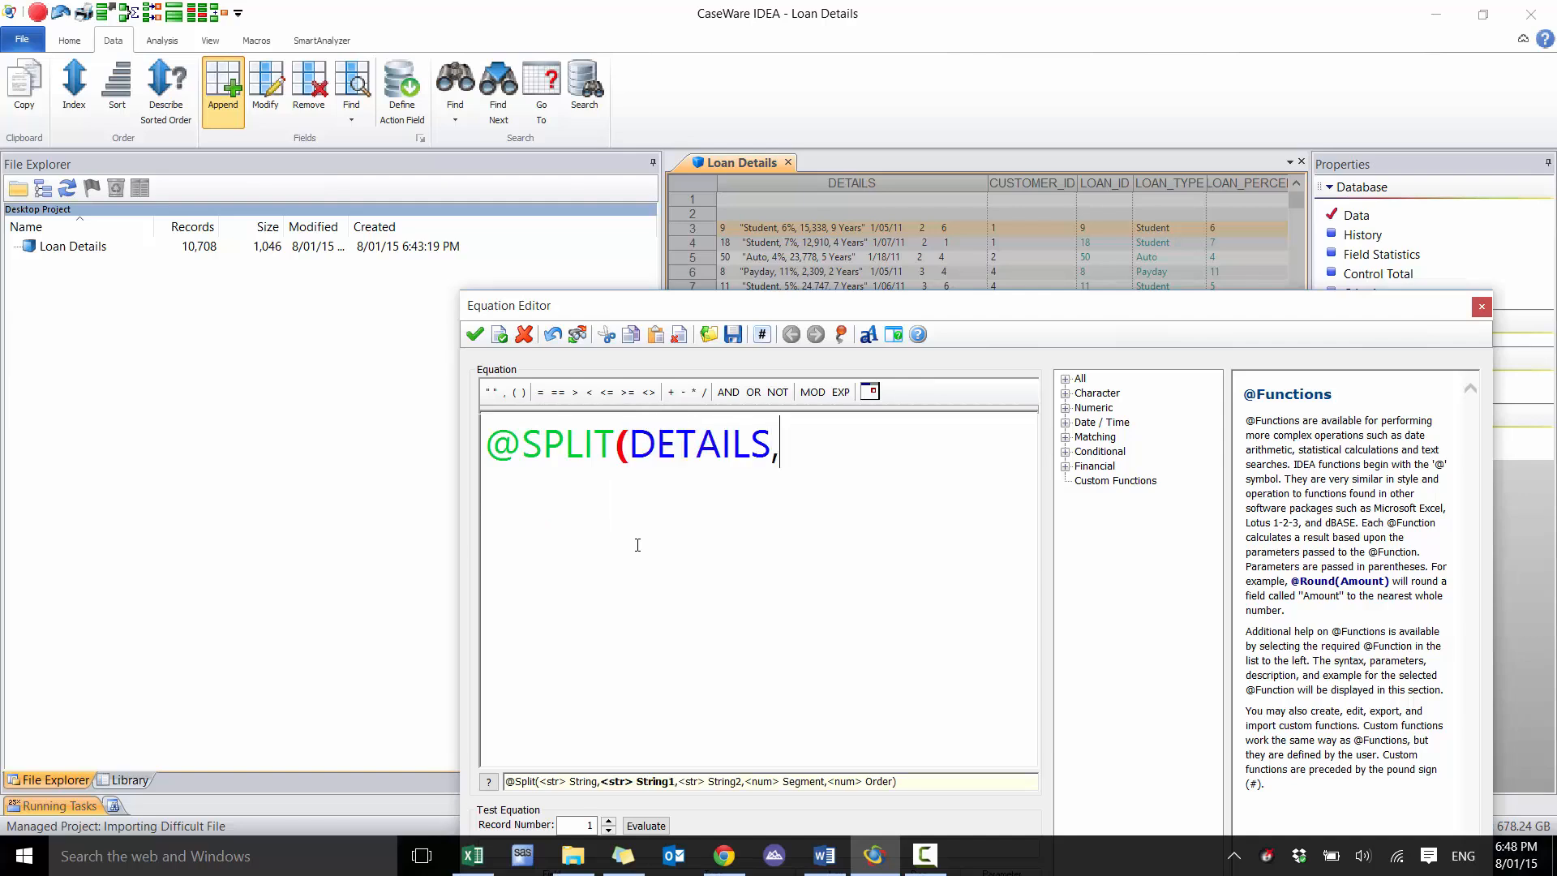
type("\"%,\",")
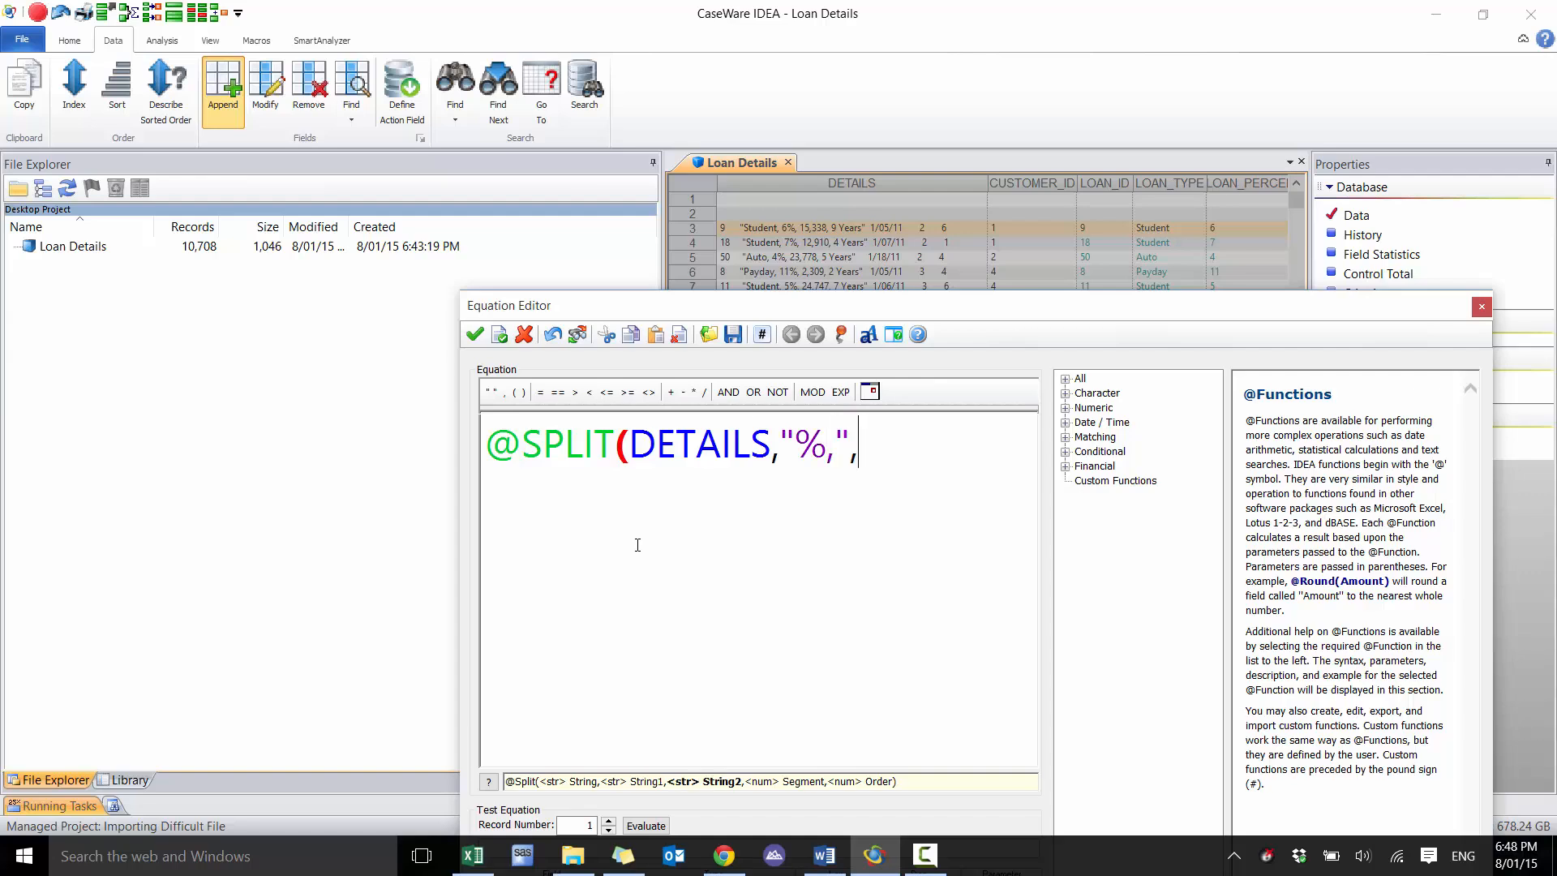
type("\",")
type("\",1)")
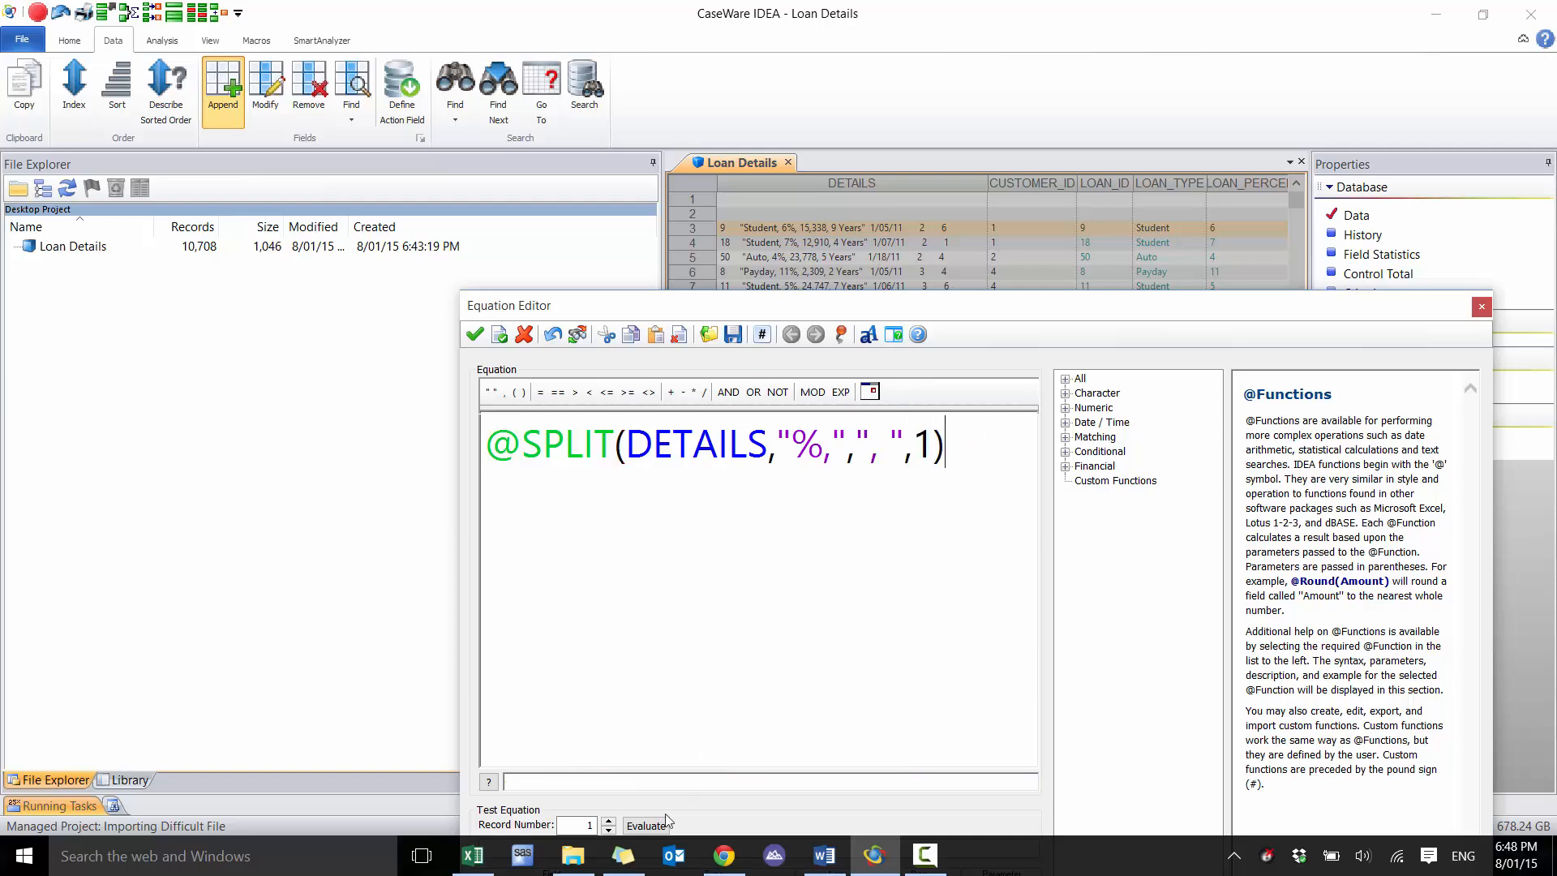
left_click(608, 820)
left_click(608, 820)
left_click(608, 820)
left_click(608, 820)
left_click_drag(882, 317, 933, 316)
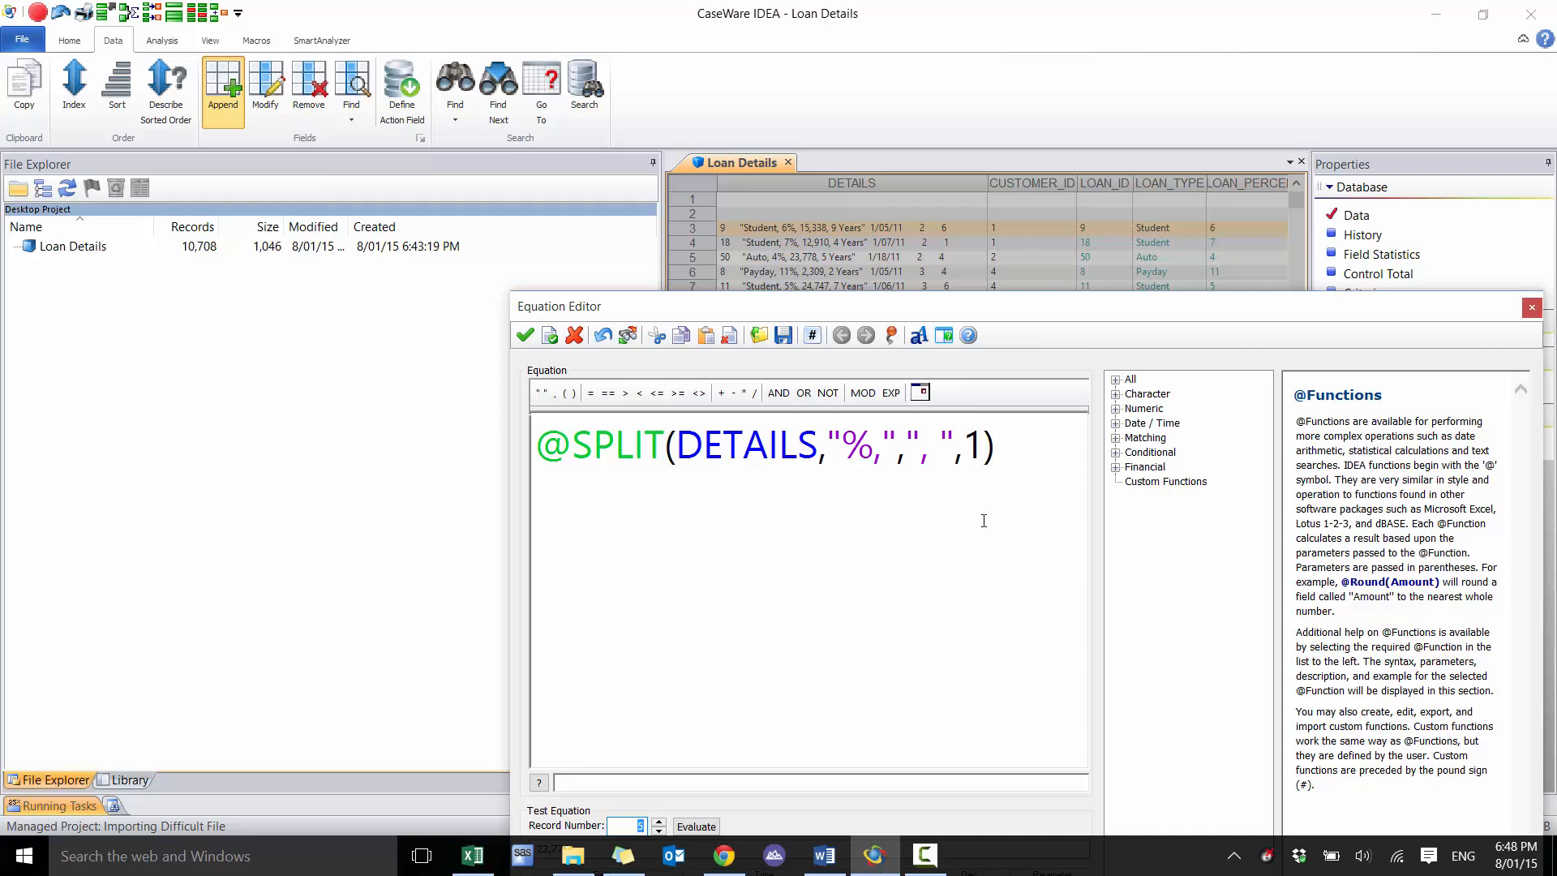
left_click(535, 444)
type("@VAL(")
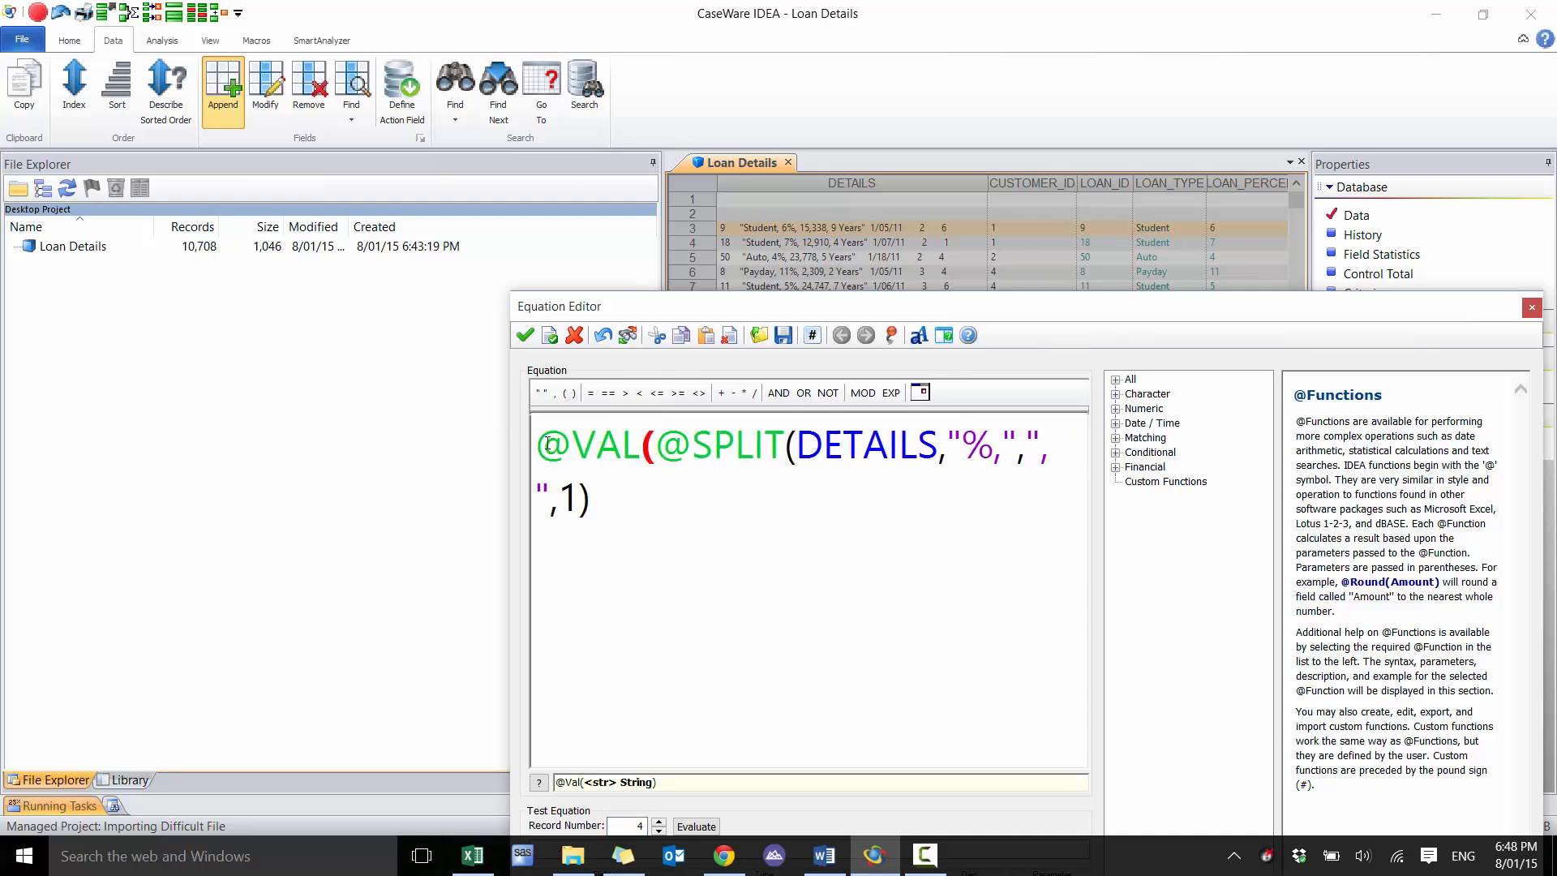
key("ctrl+End")
type(")")
left_click(697, 826)
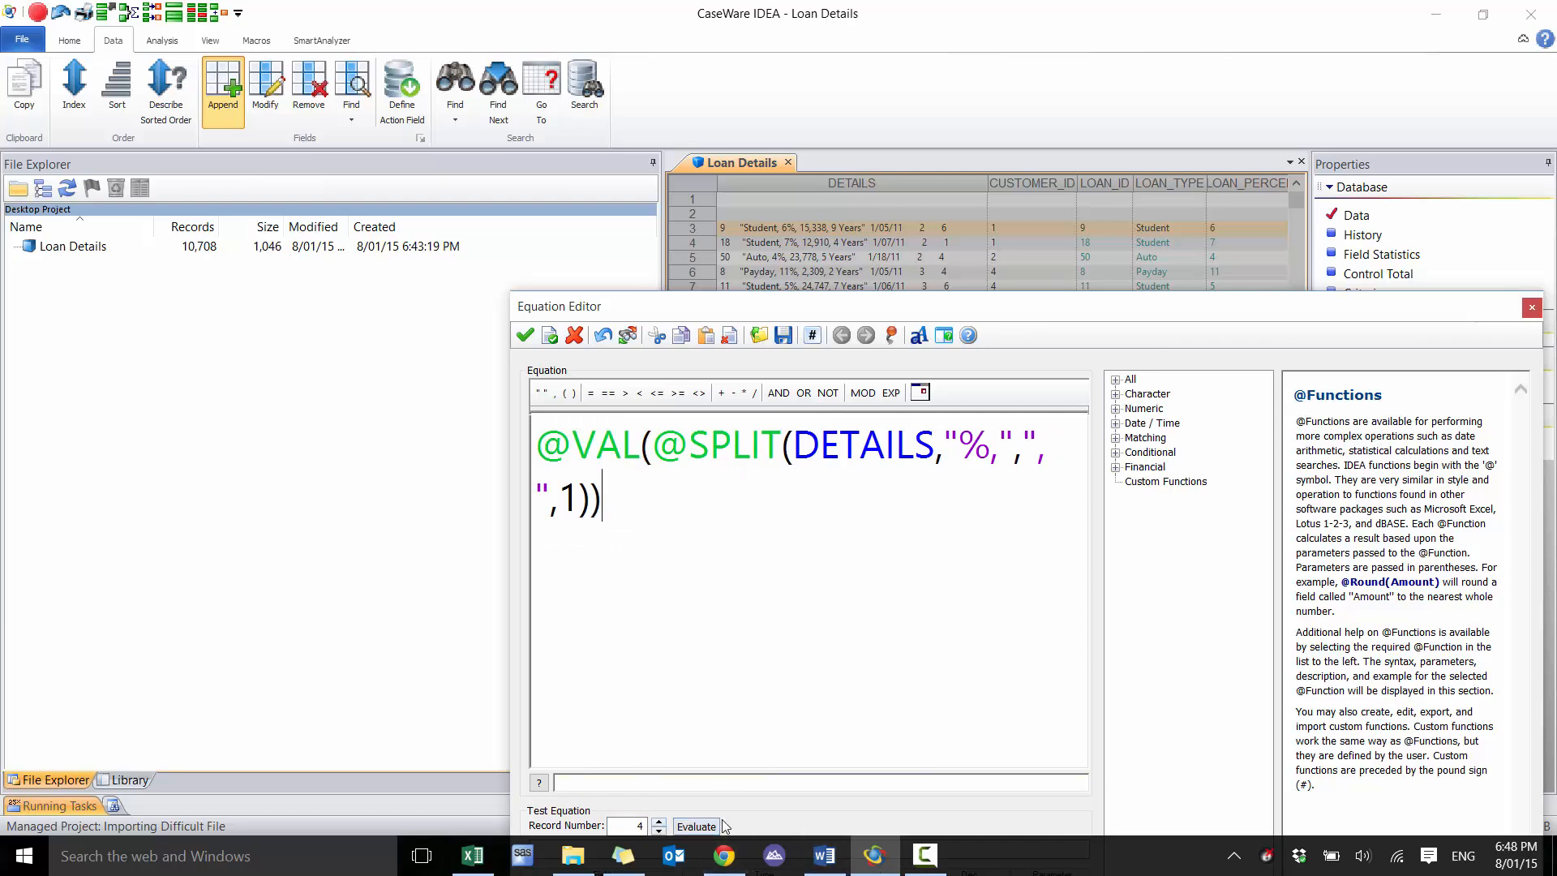
left_click_drag(866, 315, 903, 290)
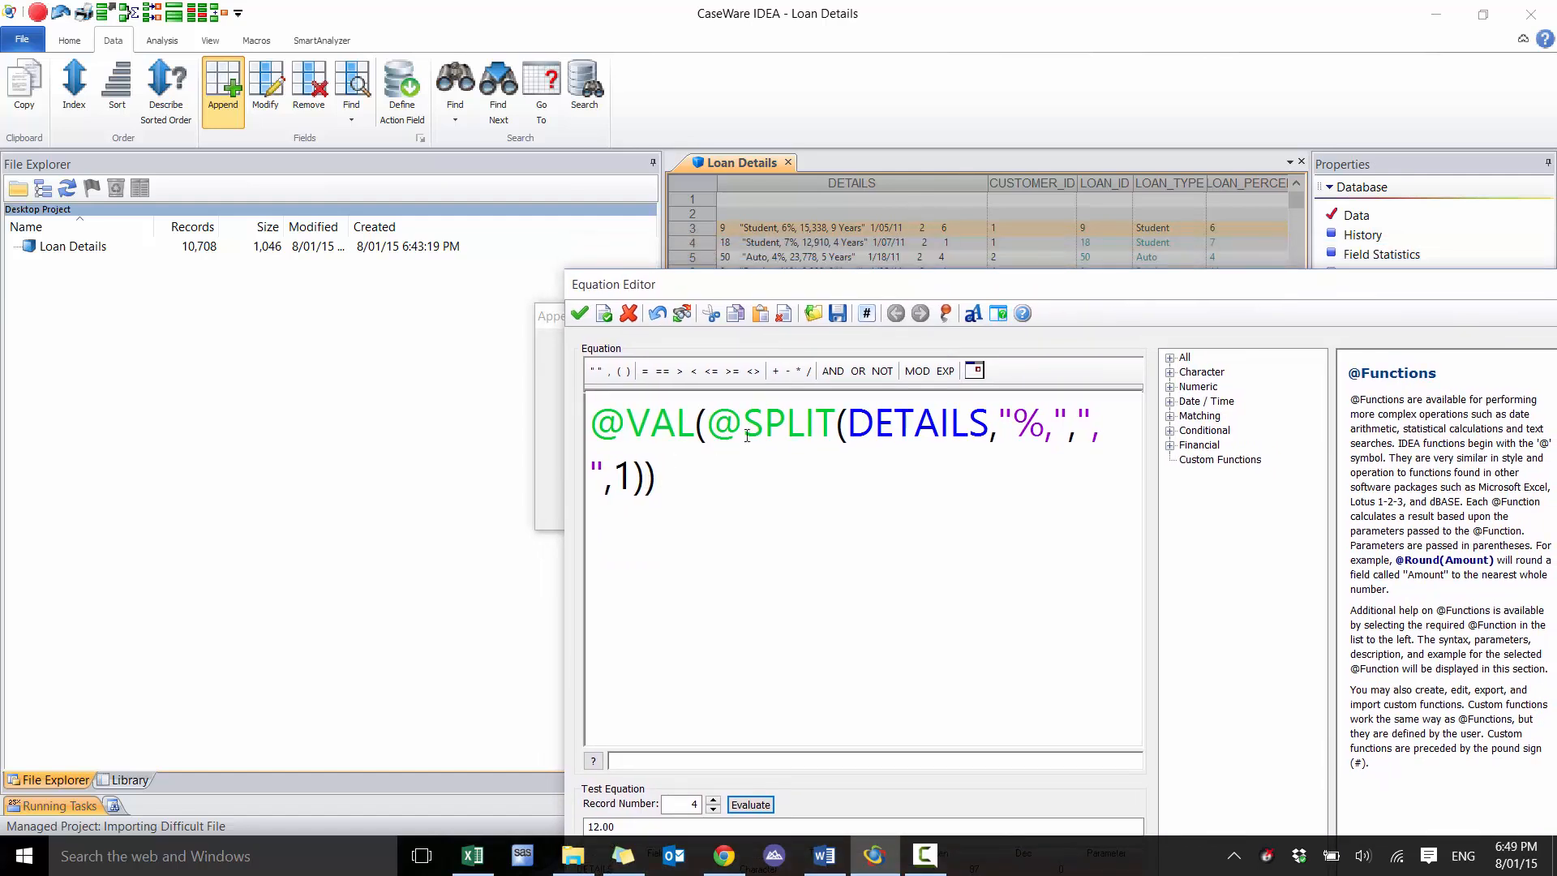
left_click(720, 434)
type("@REMOVE(")
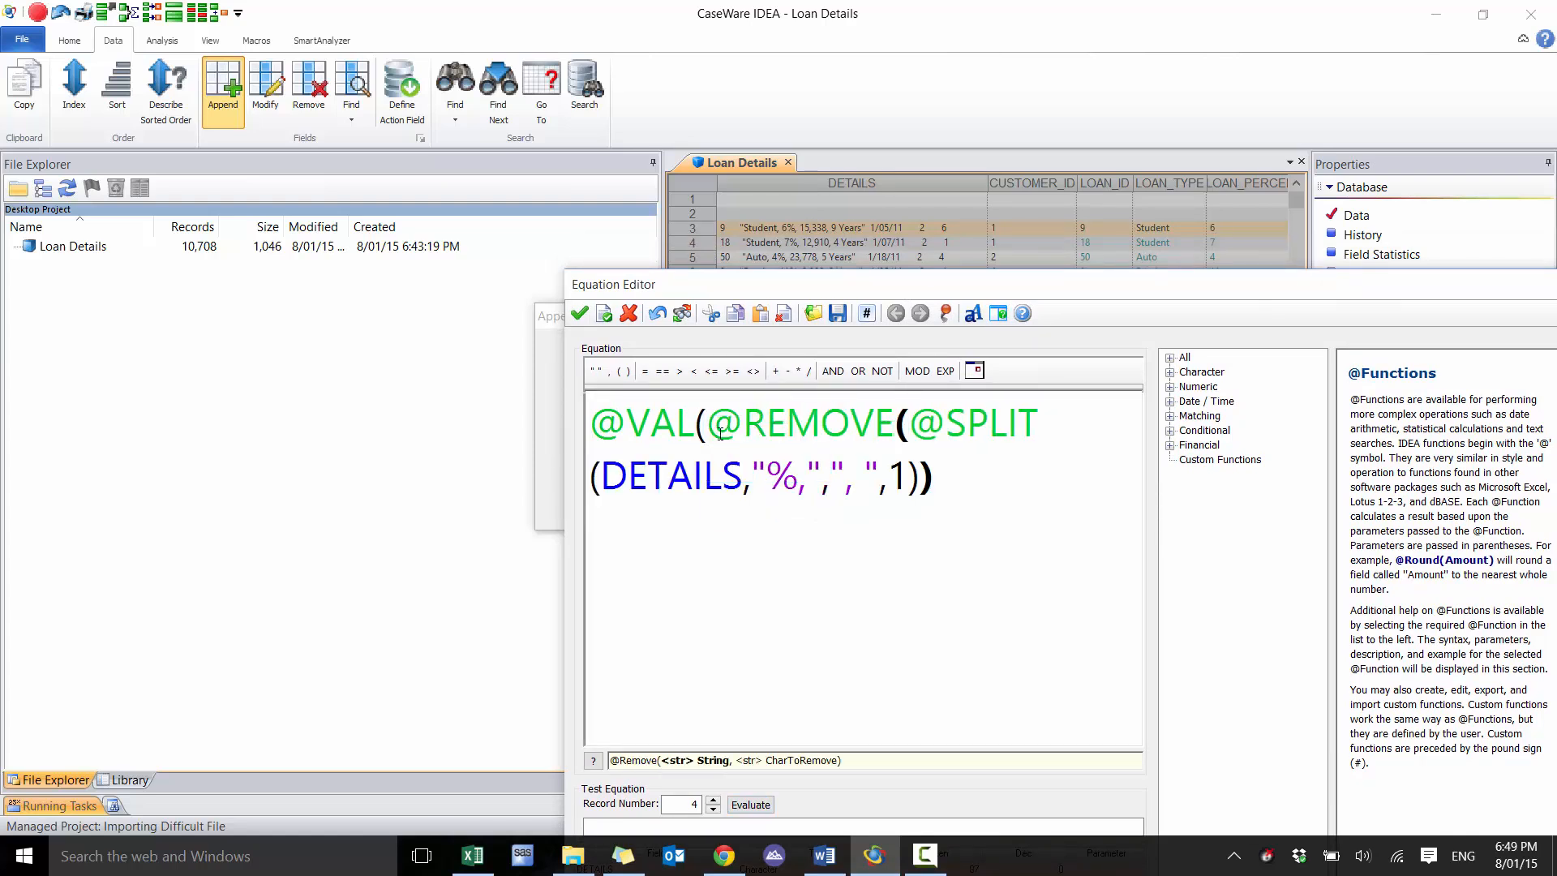
key("Down")
type(",\",\",")
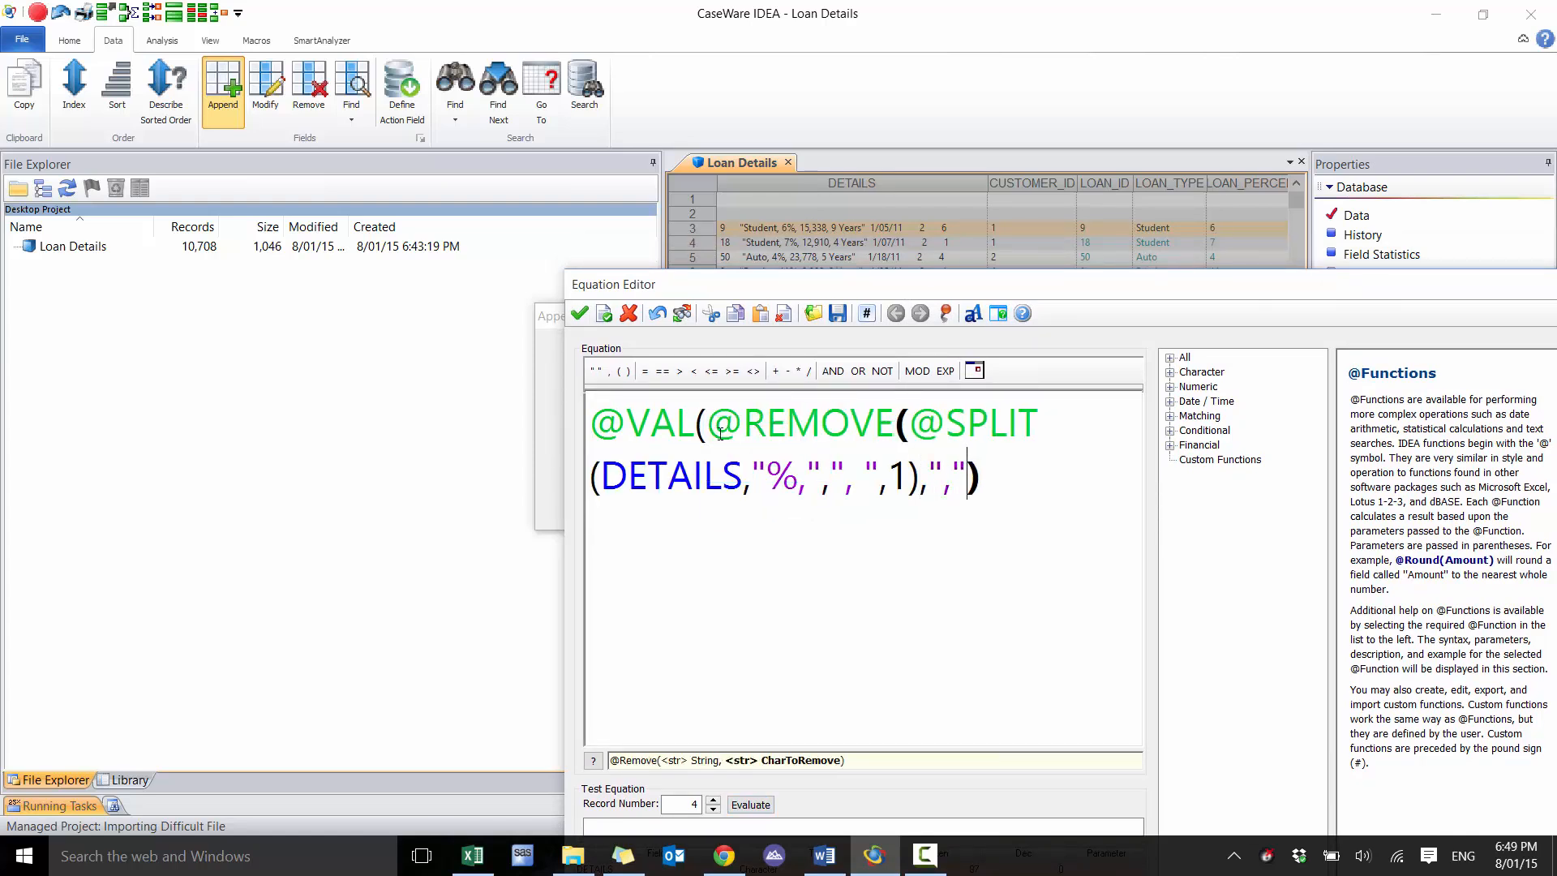
type(")")
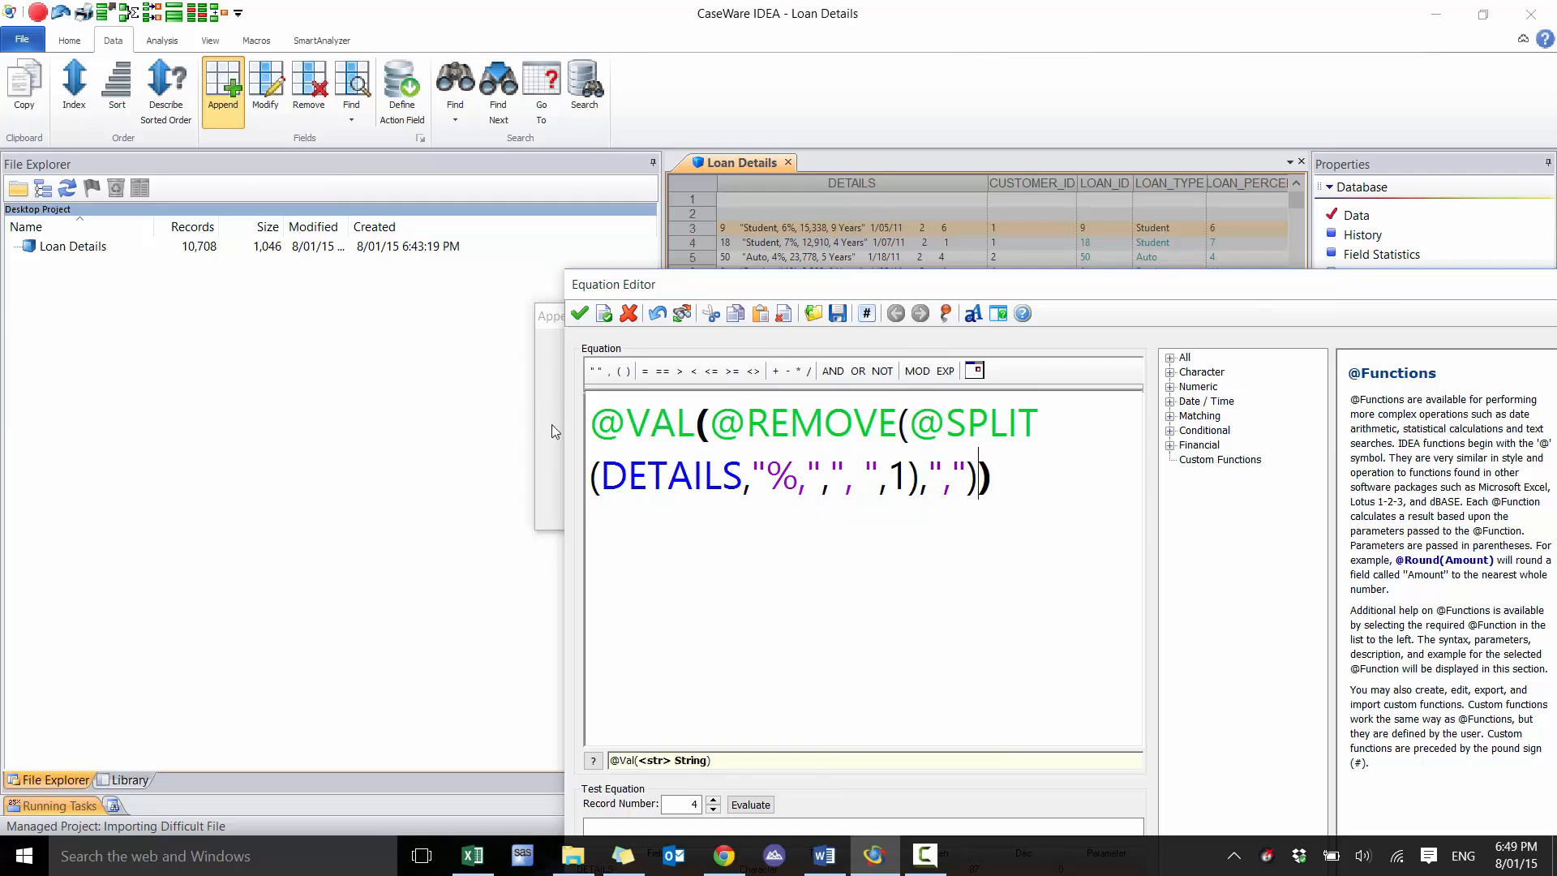
key("BackSpace")
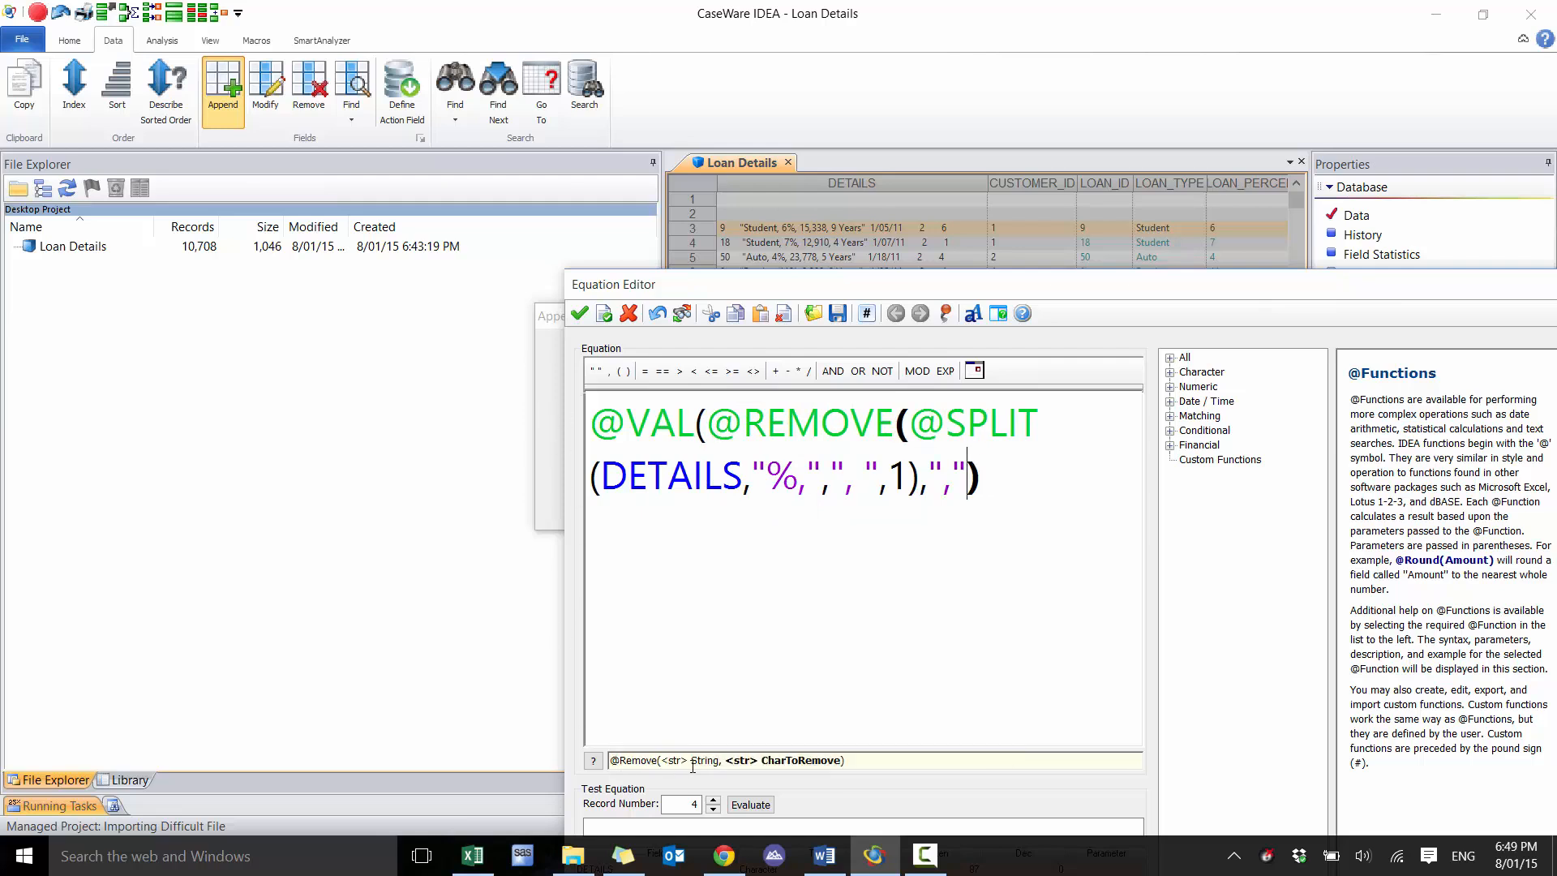
type(")")
left_click(766, 805)
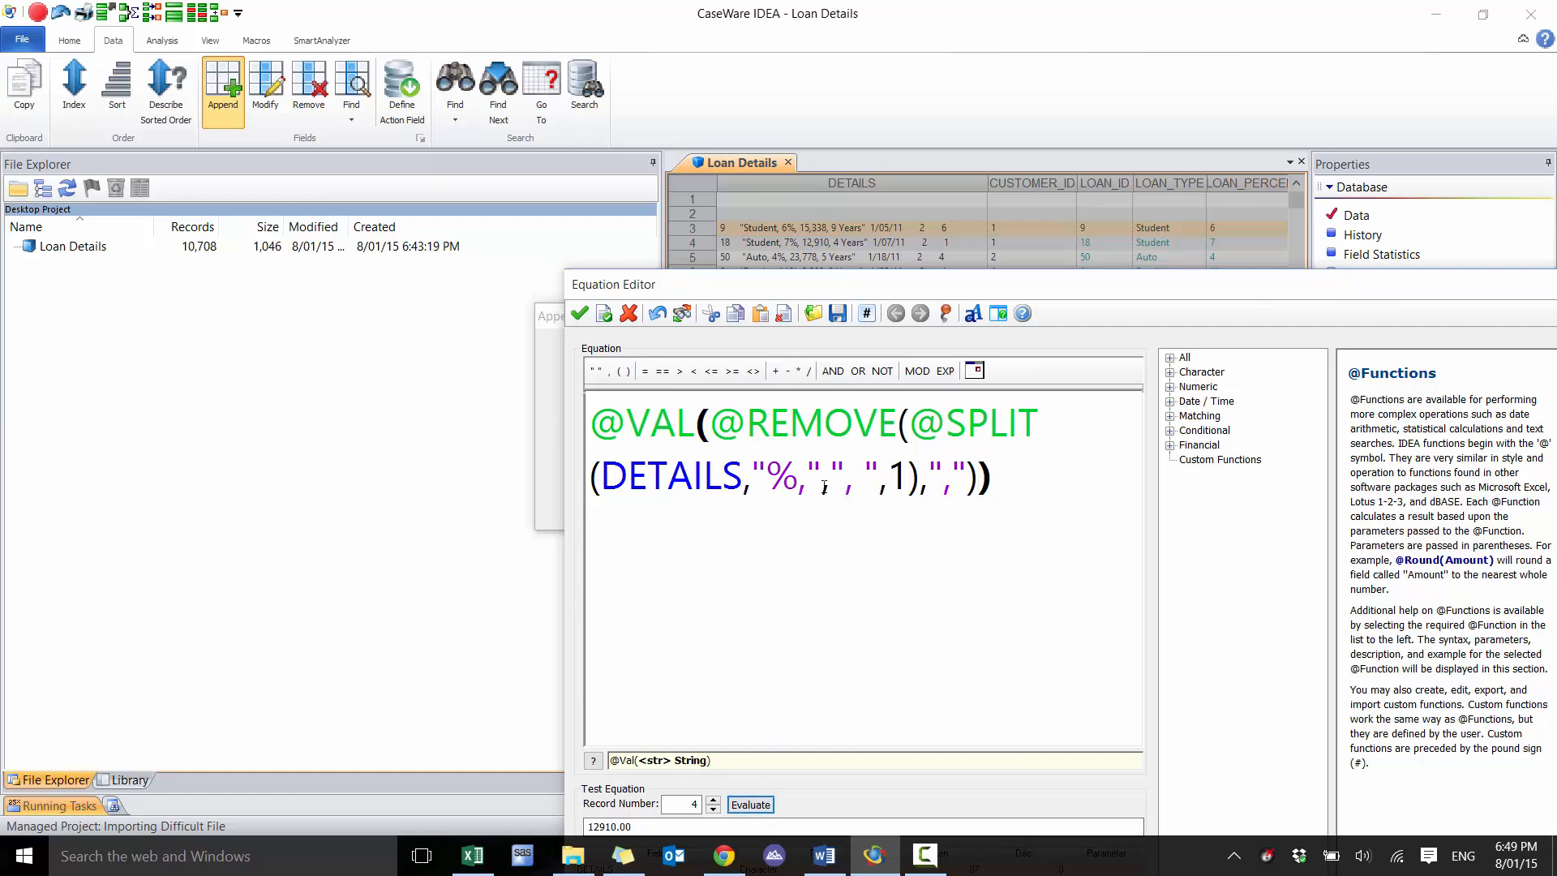
Accept the equation, append the LOAN_AMOUNT field to the database and check the new column
left_click(579, 315)
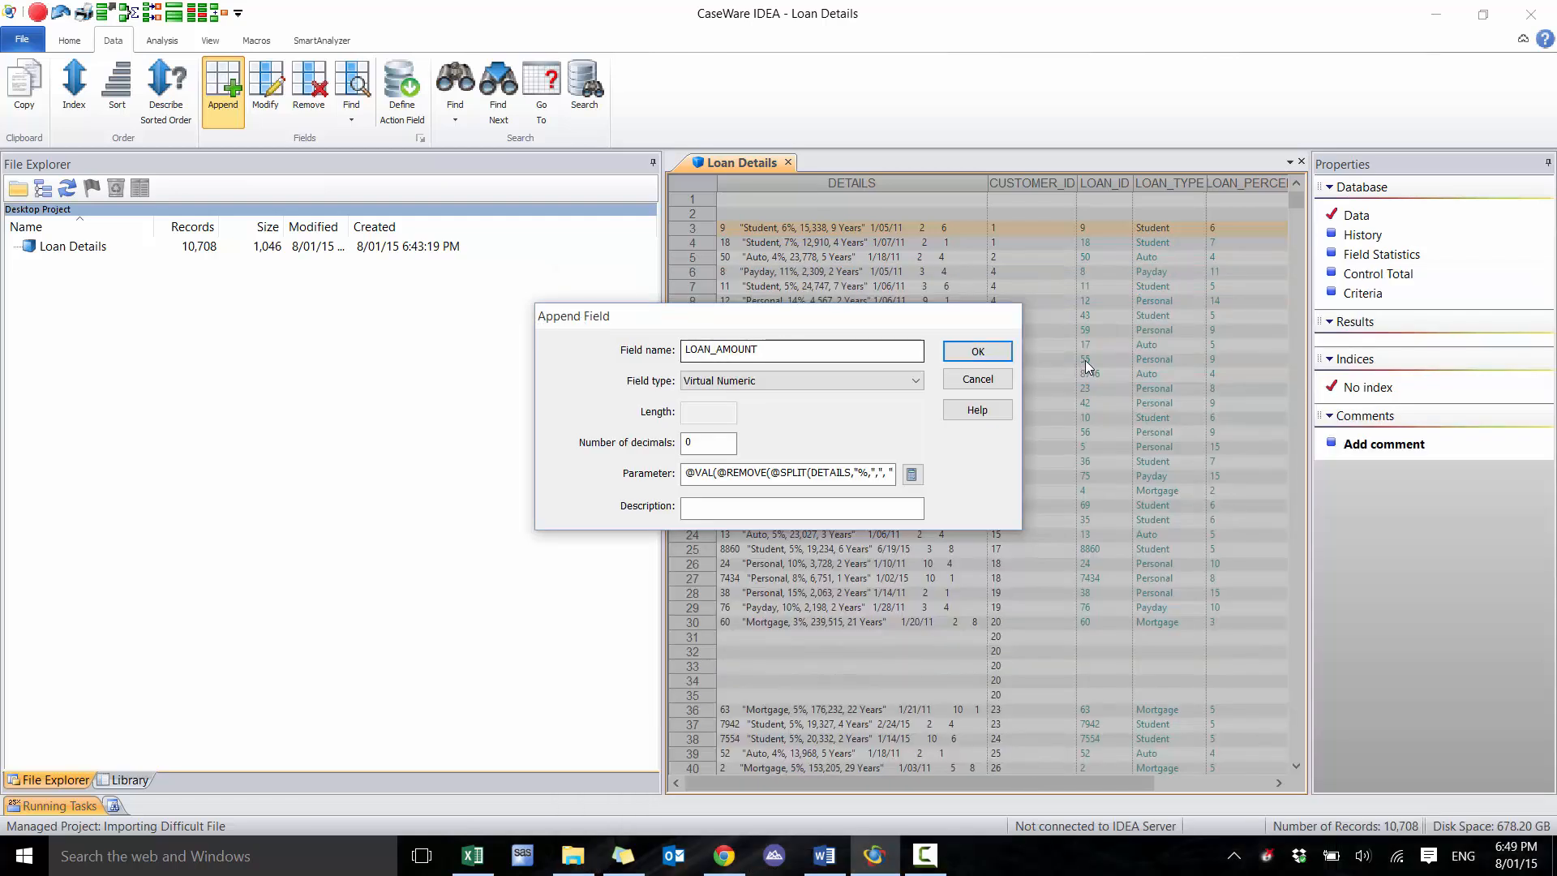
left_click(983, 350)
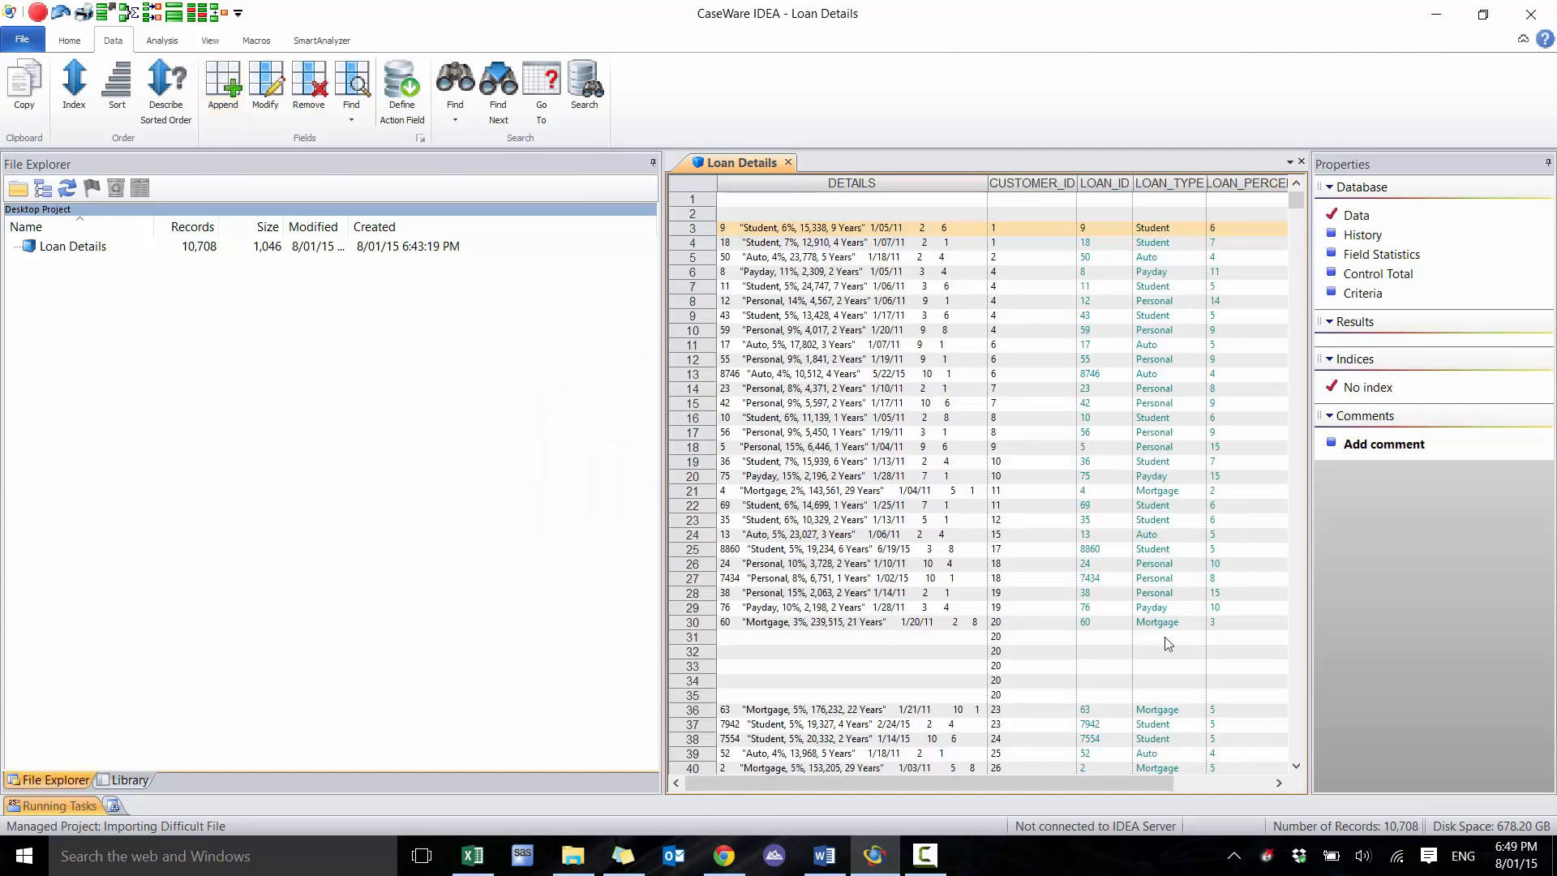
left_click(1236, 783)
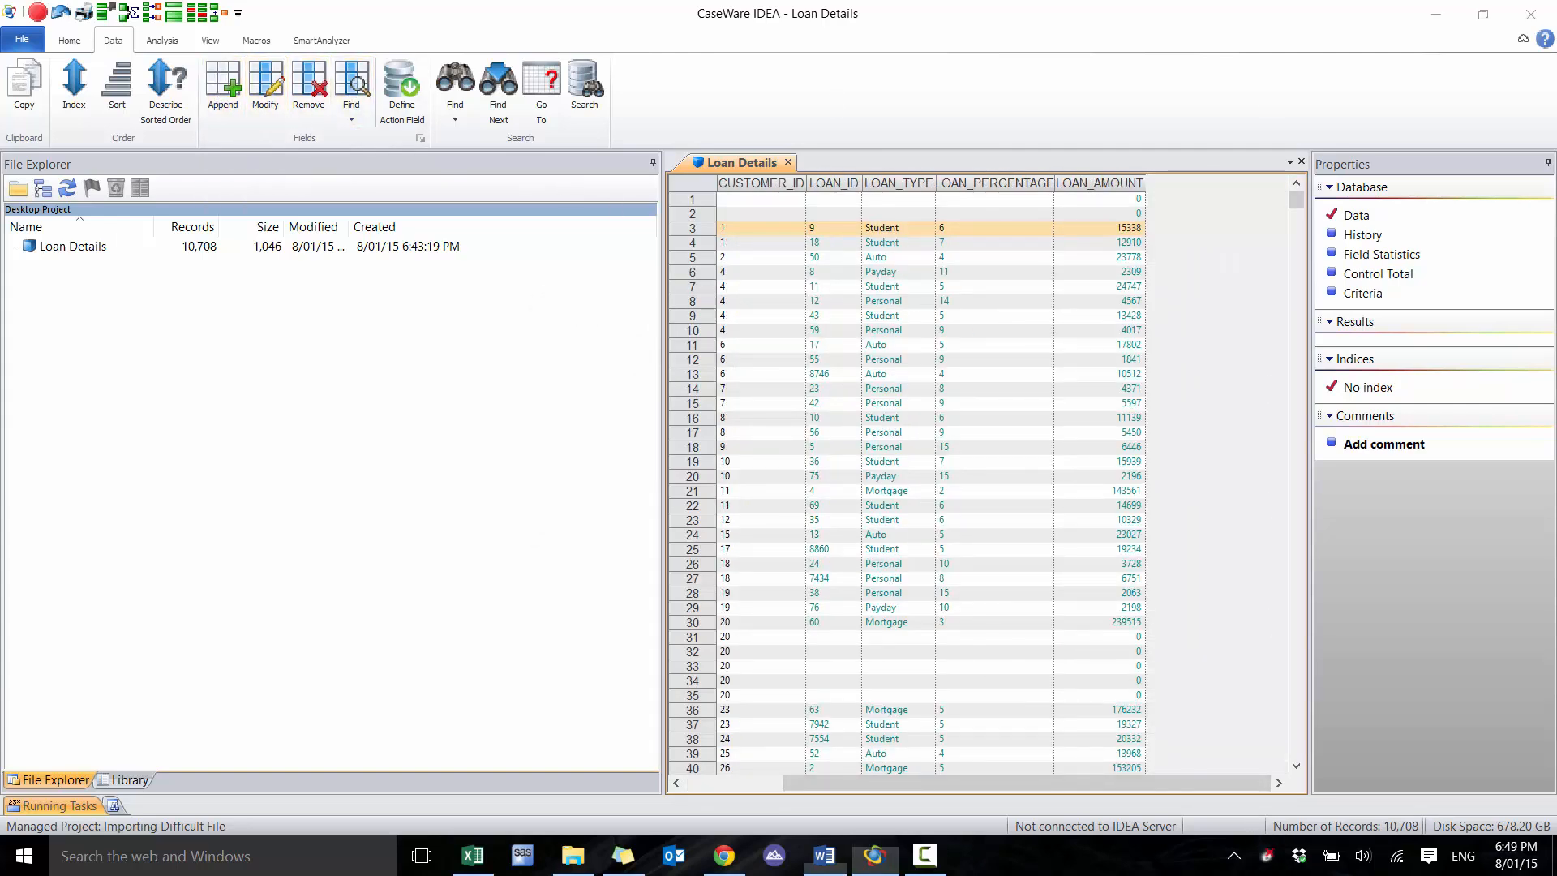
key("alt+Tab")
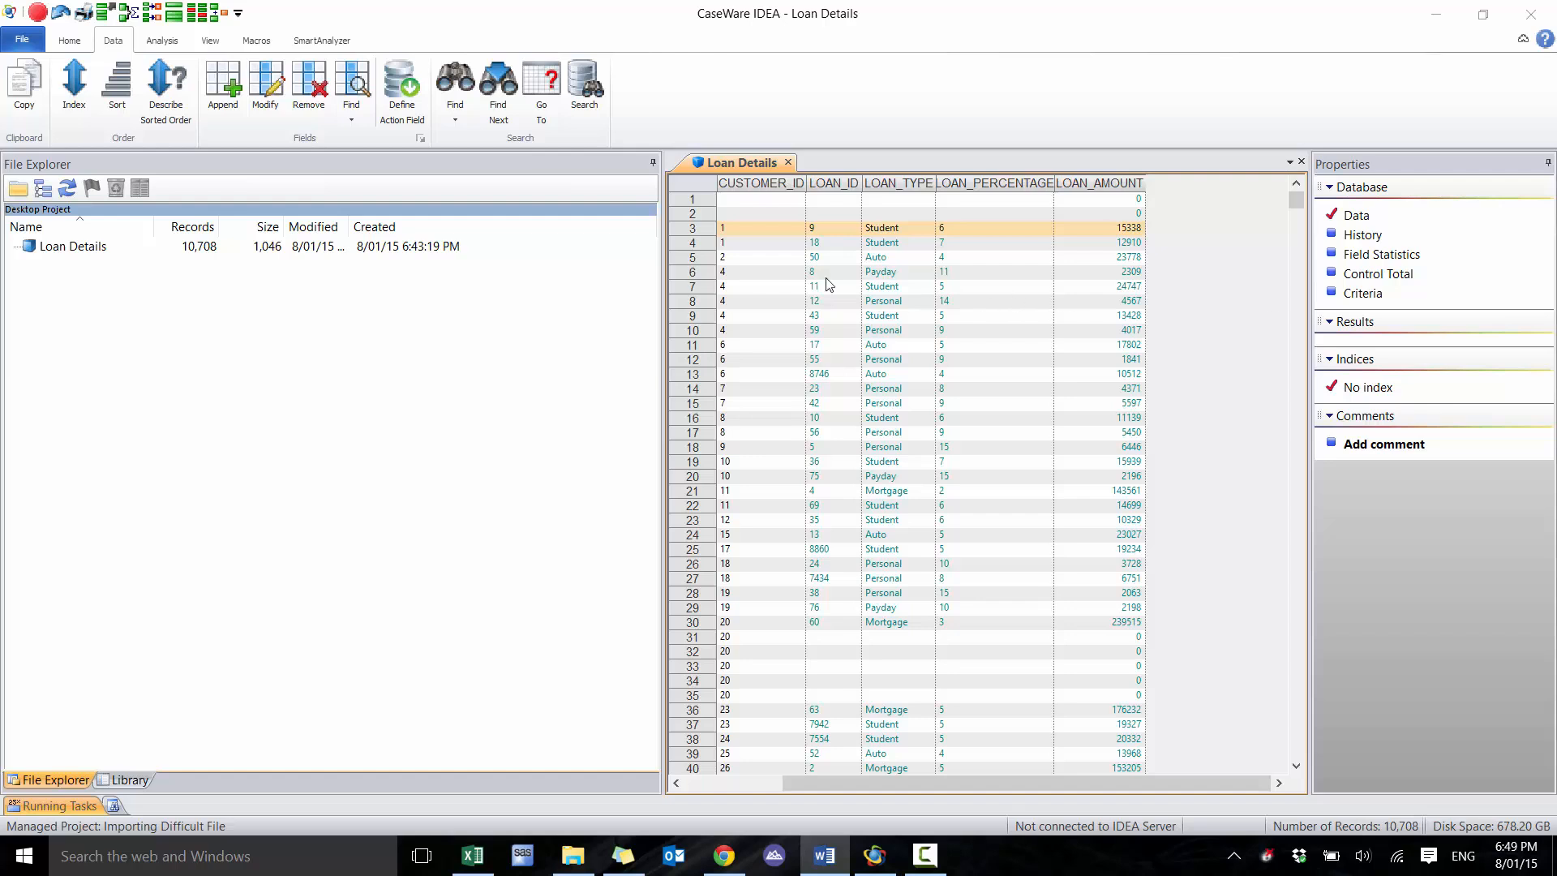
left_click(232, 102)
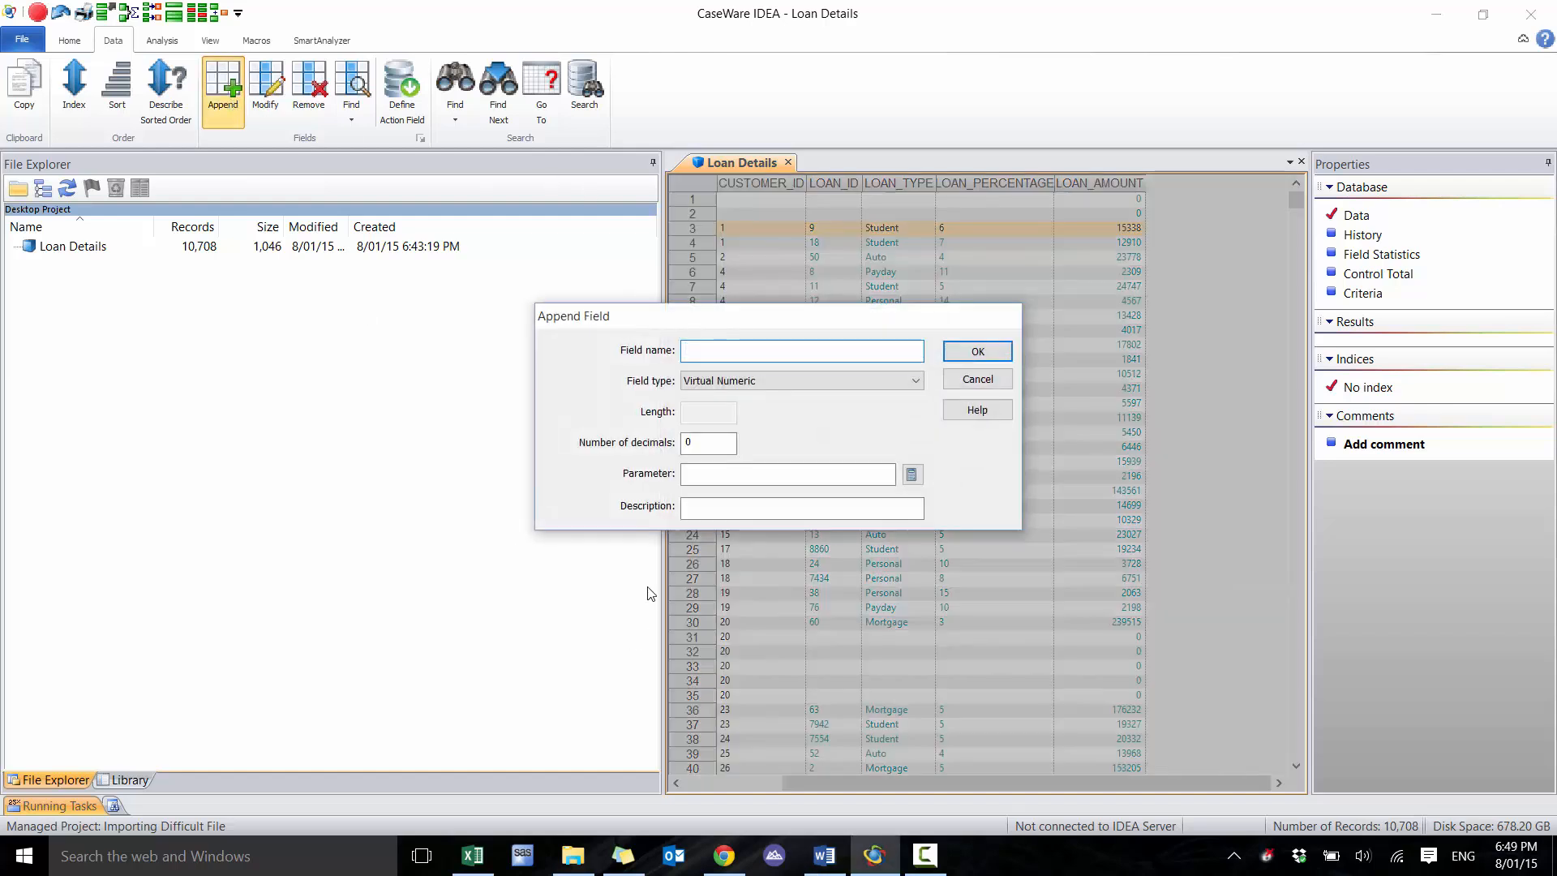
type("USER_ID")
key("Return")
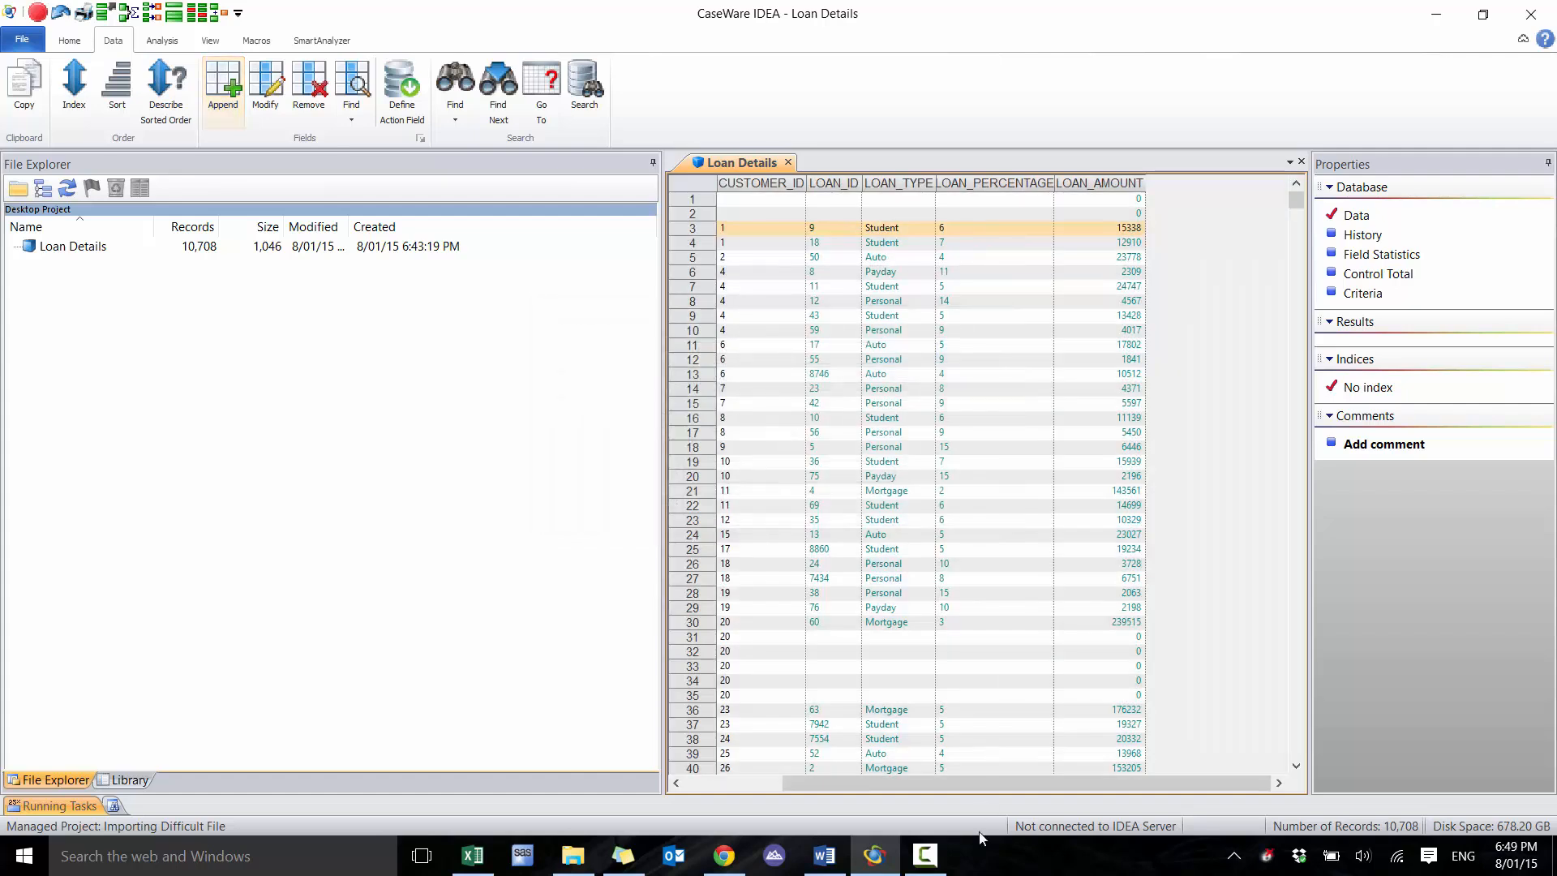
left_click(754, 783)
Start appending a field named USER_ID of type Virtual Character with length 5, leaving its equation empty
left_click(223, 89)
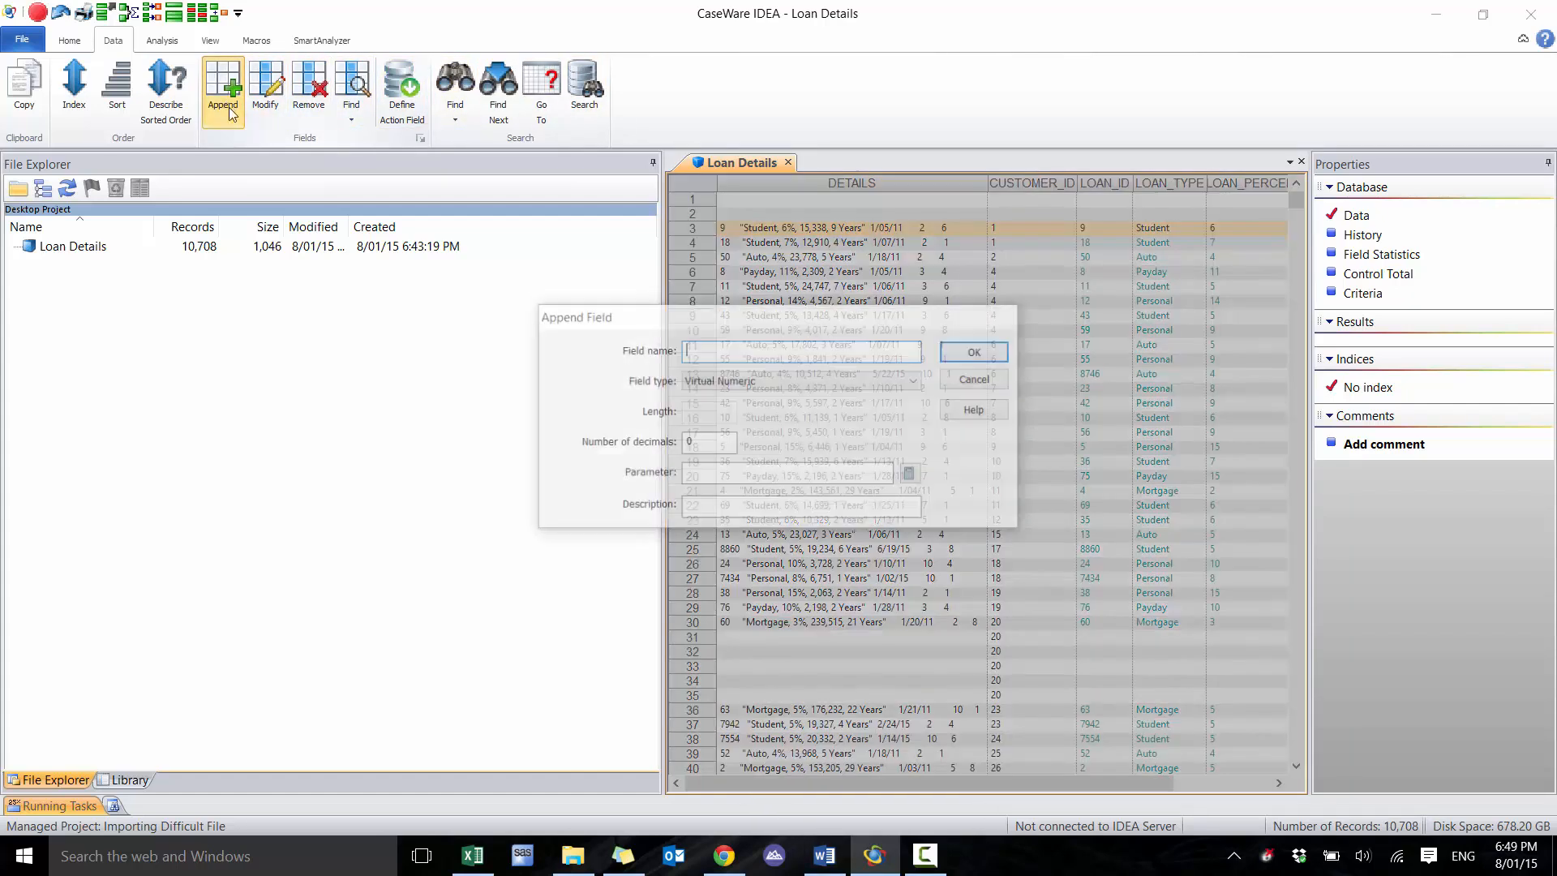
type("USER_ID")
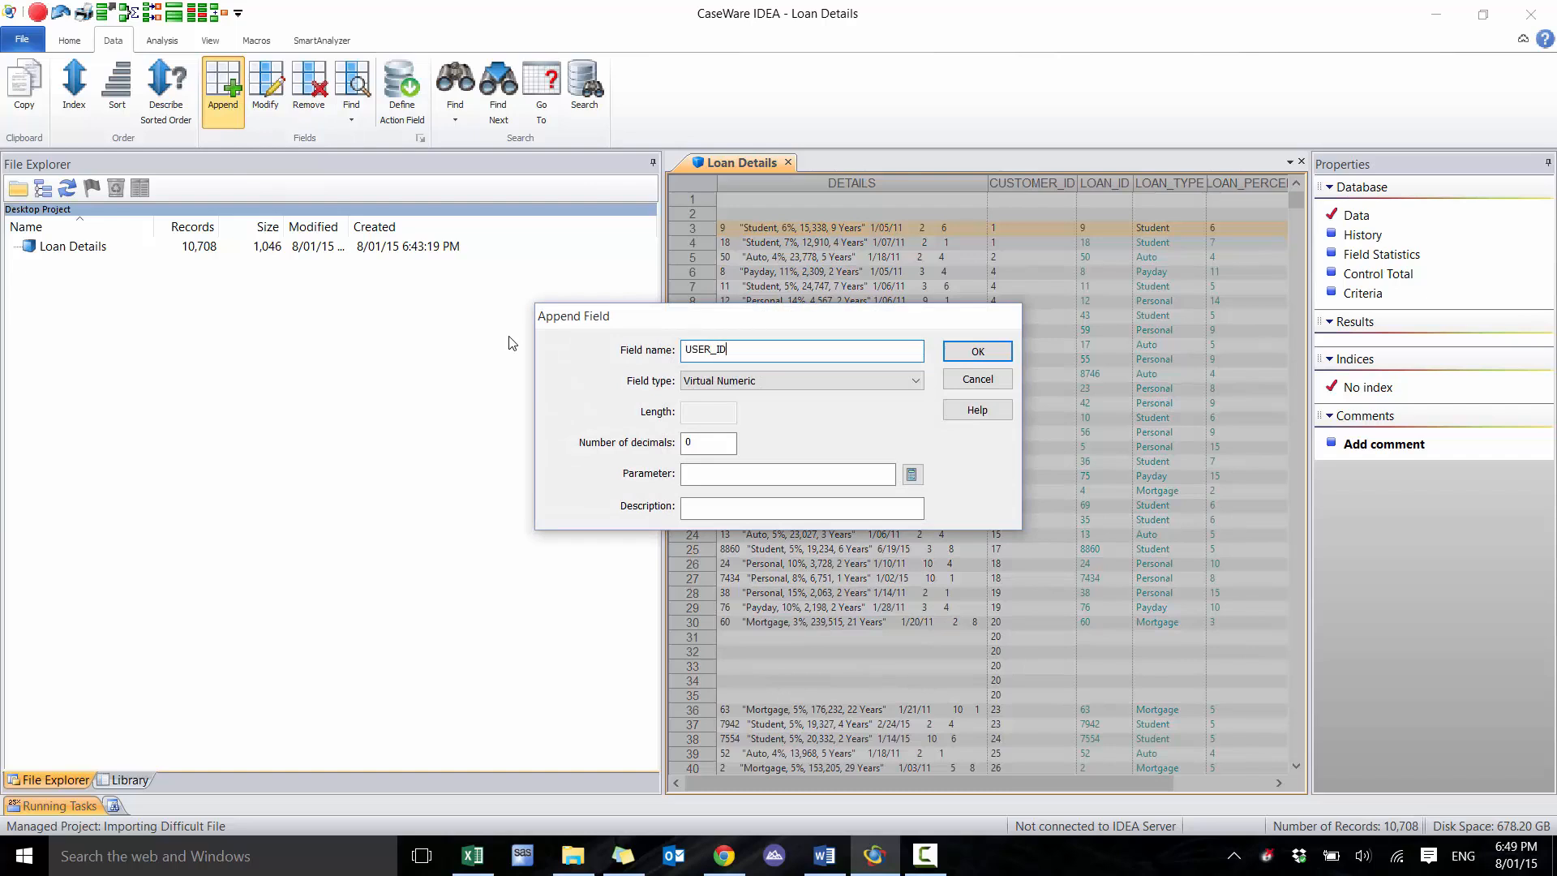
key("Tab")
key("Down")
key("Tab")
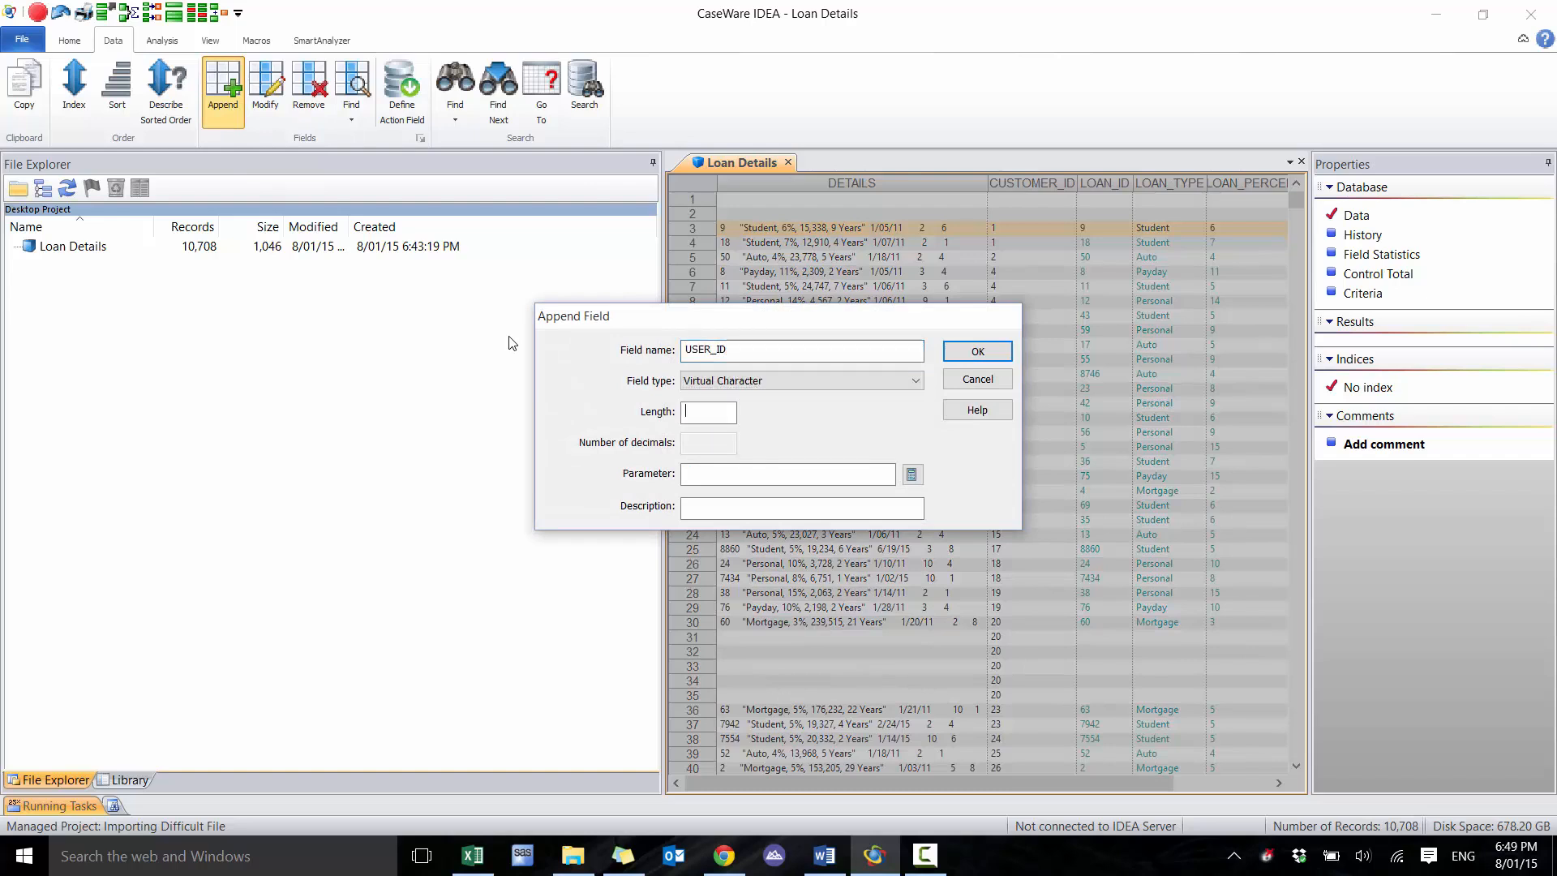
type("5")
key("Tab")
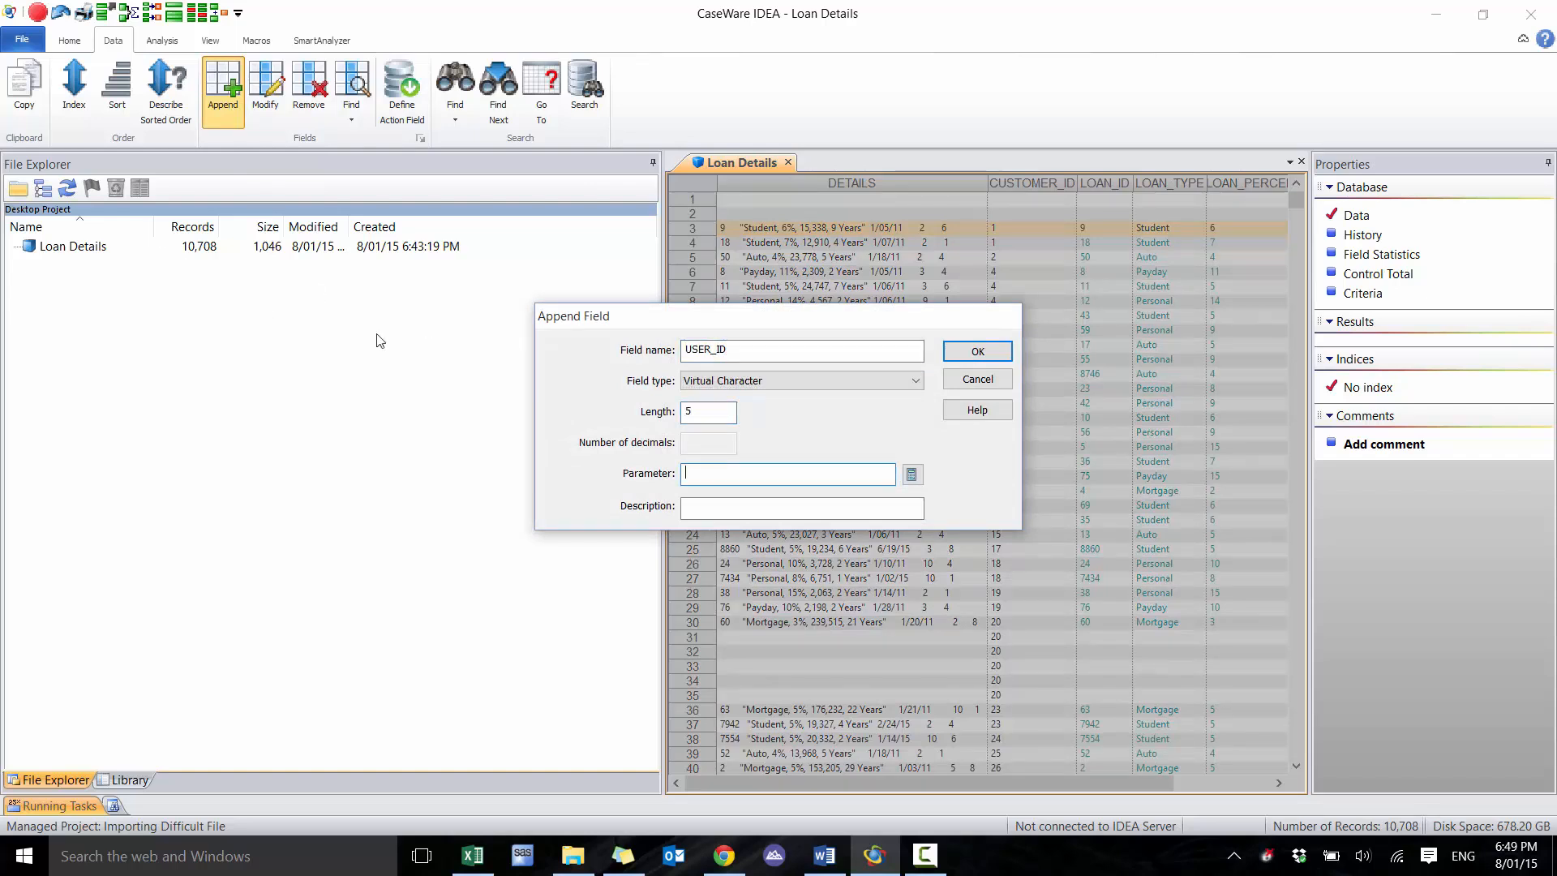
left_click(912, 473)
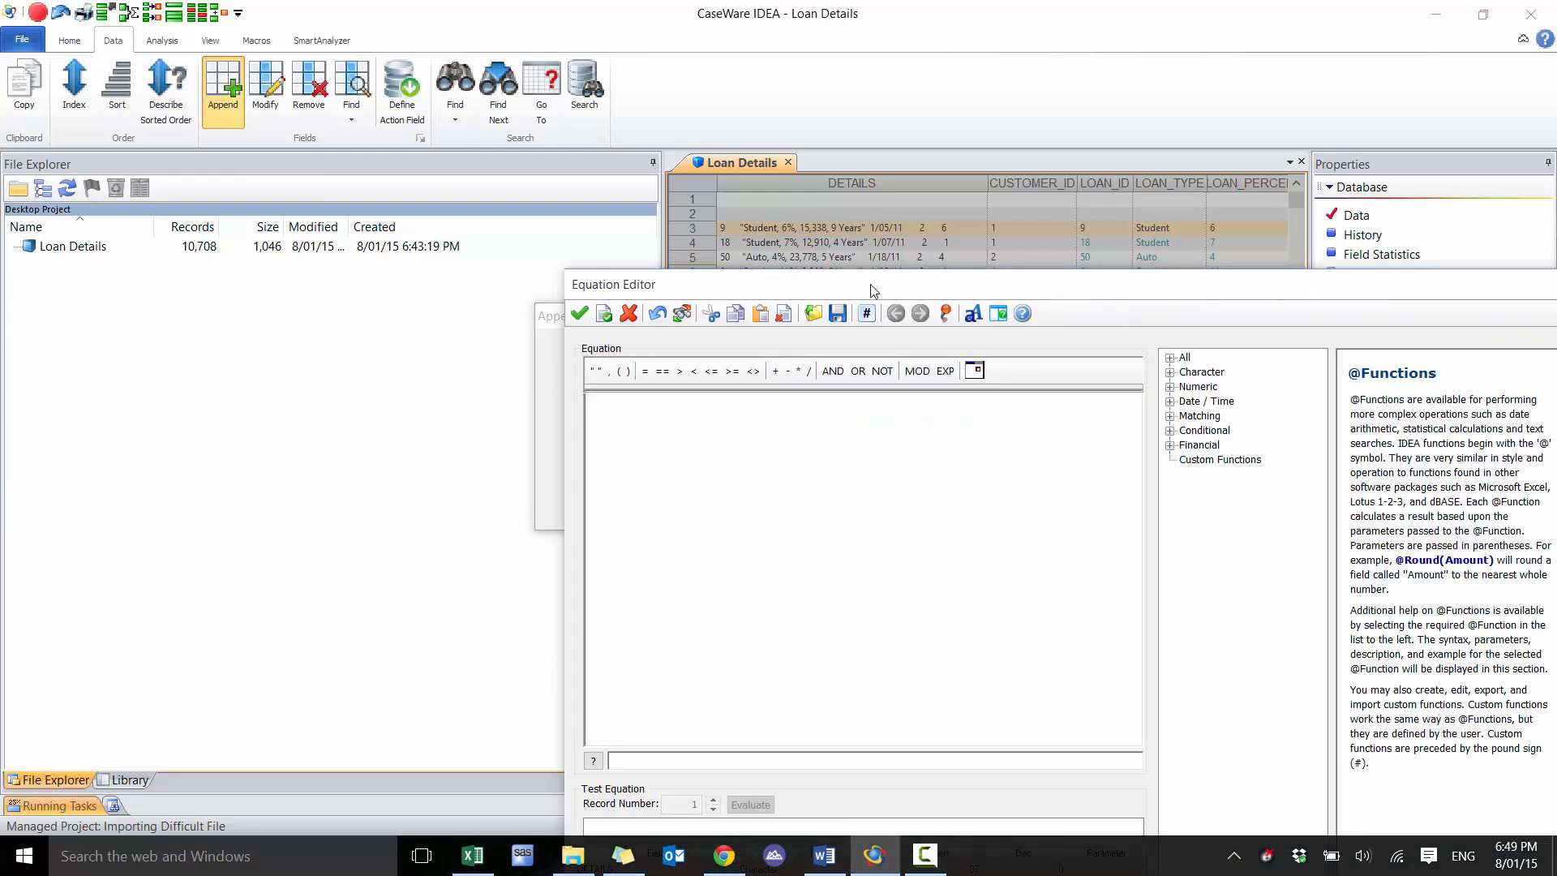
left_click_drag(868, 297, 778, 331)
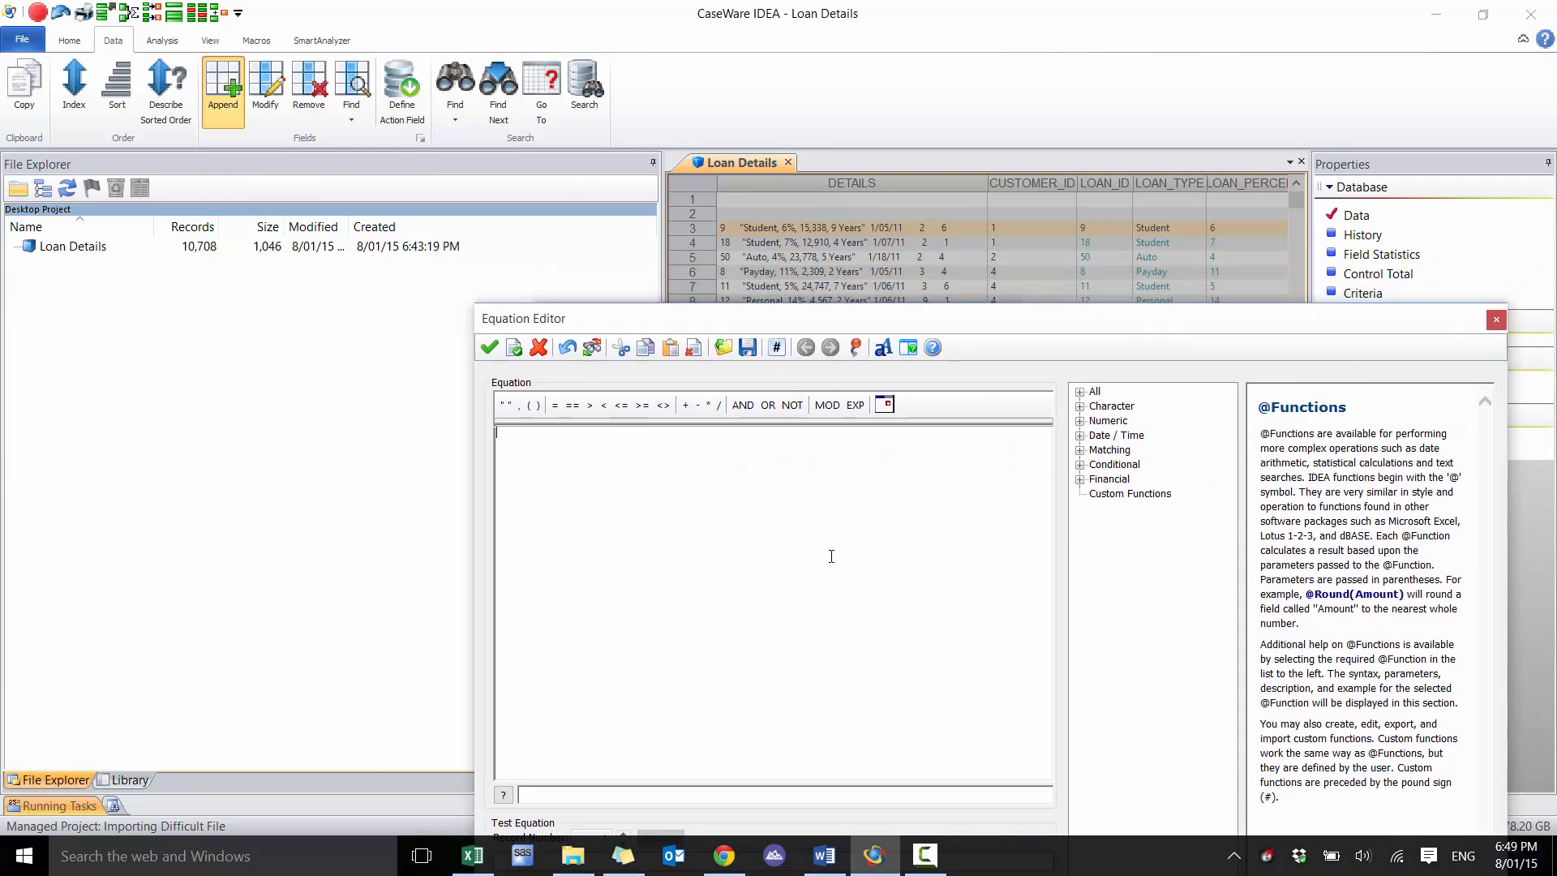
key("alt+Tab")
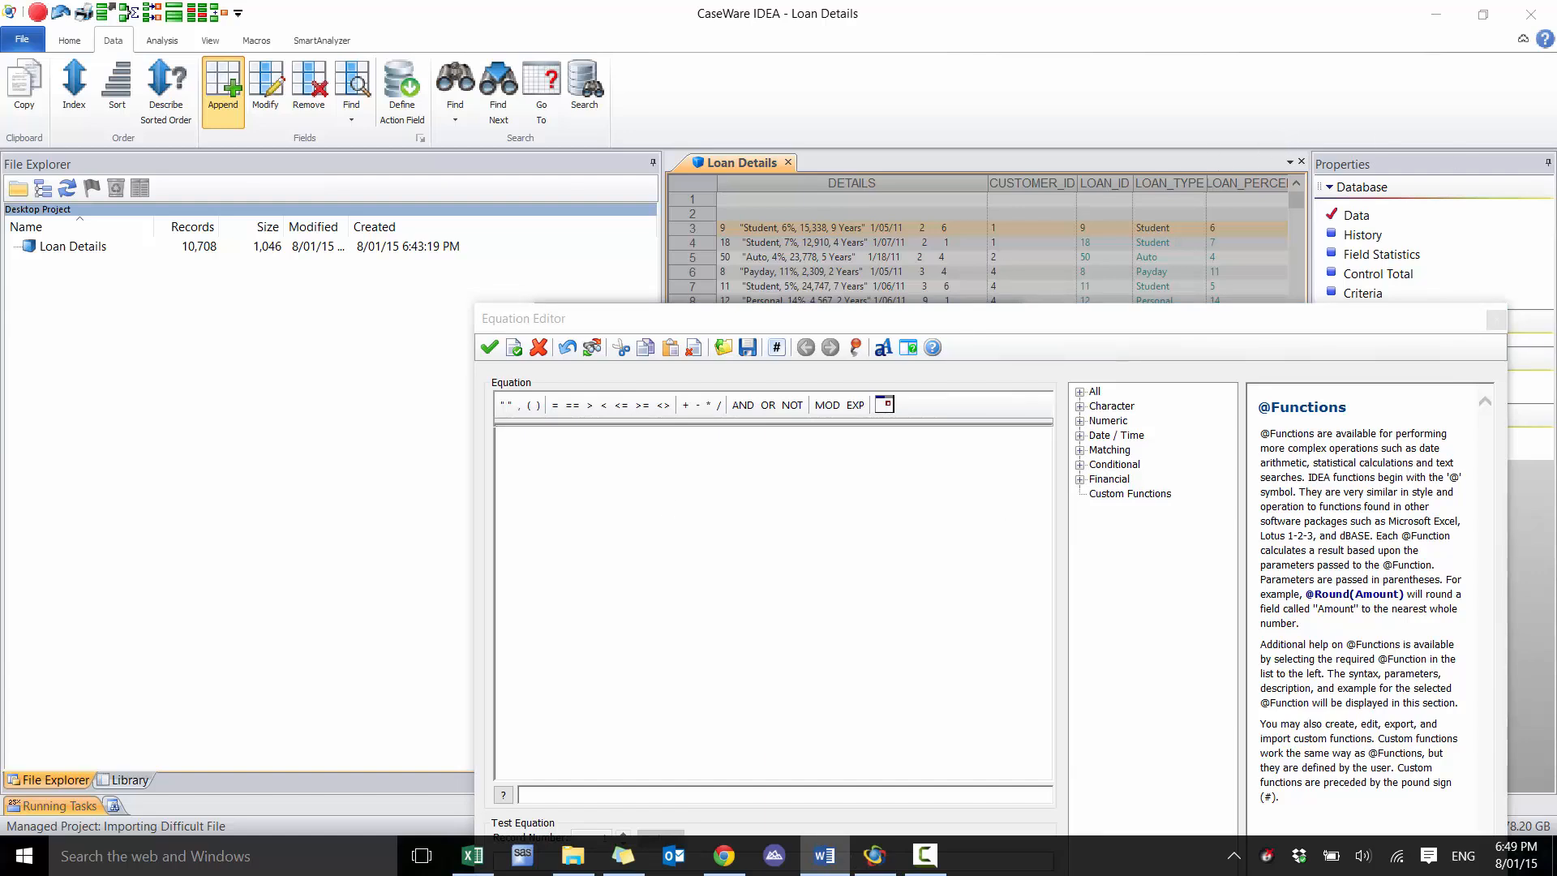
left_click(1497, 319)
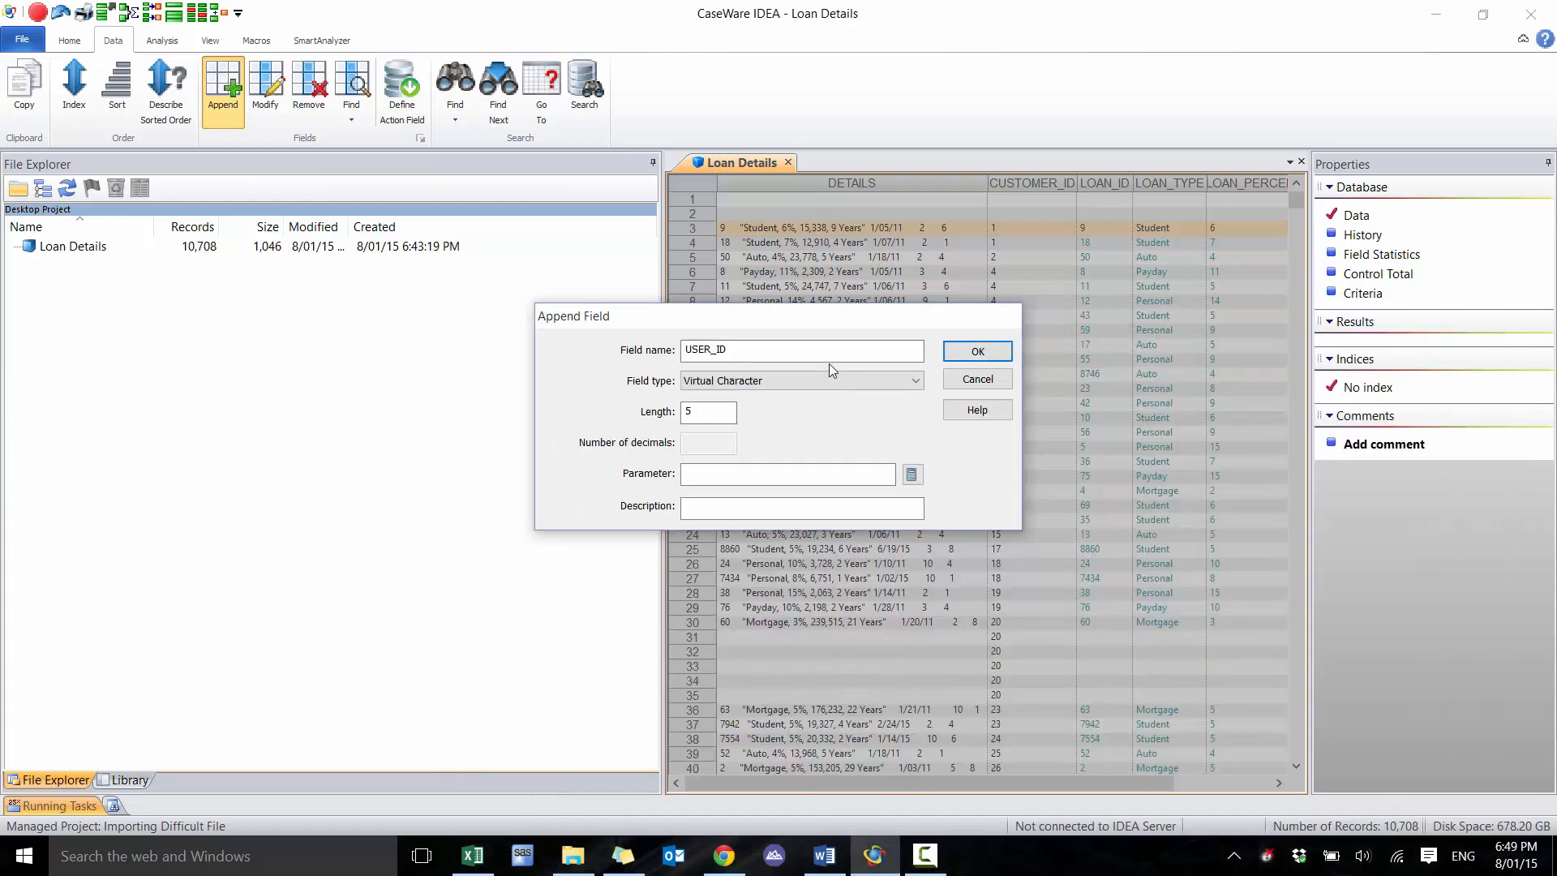
Rename the field being appended to LOAN_DATE and set its type to Virtual Date
type("LOAN_DATE")
left_click(686, 382)
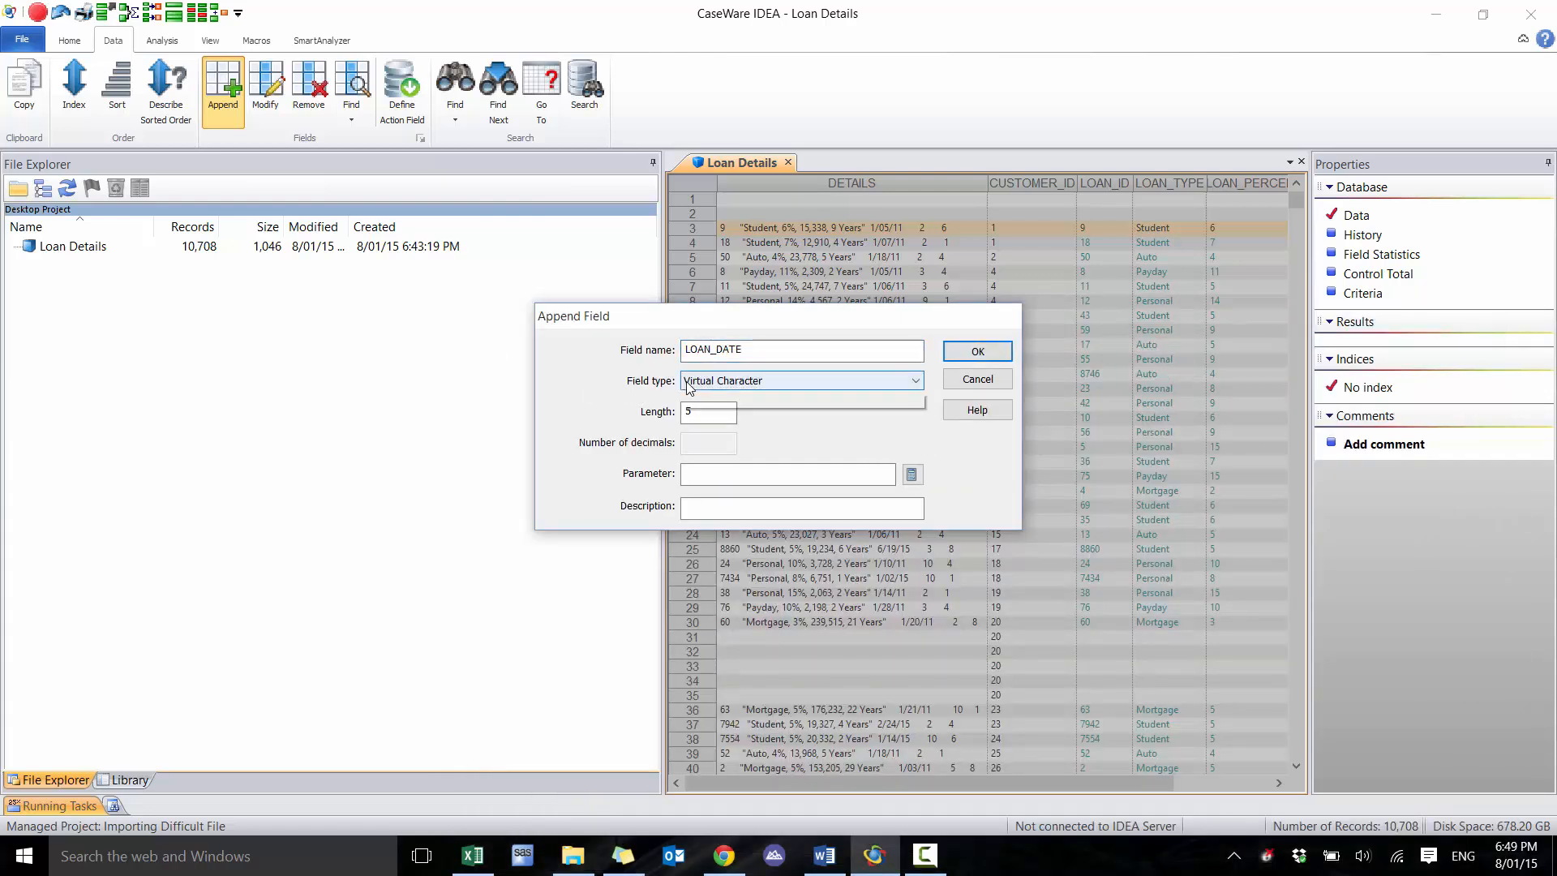
left_click(699, 424)
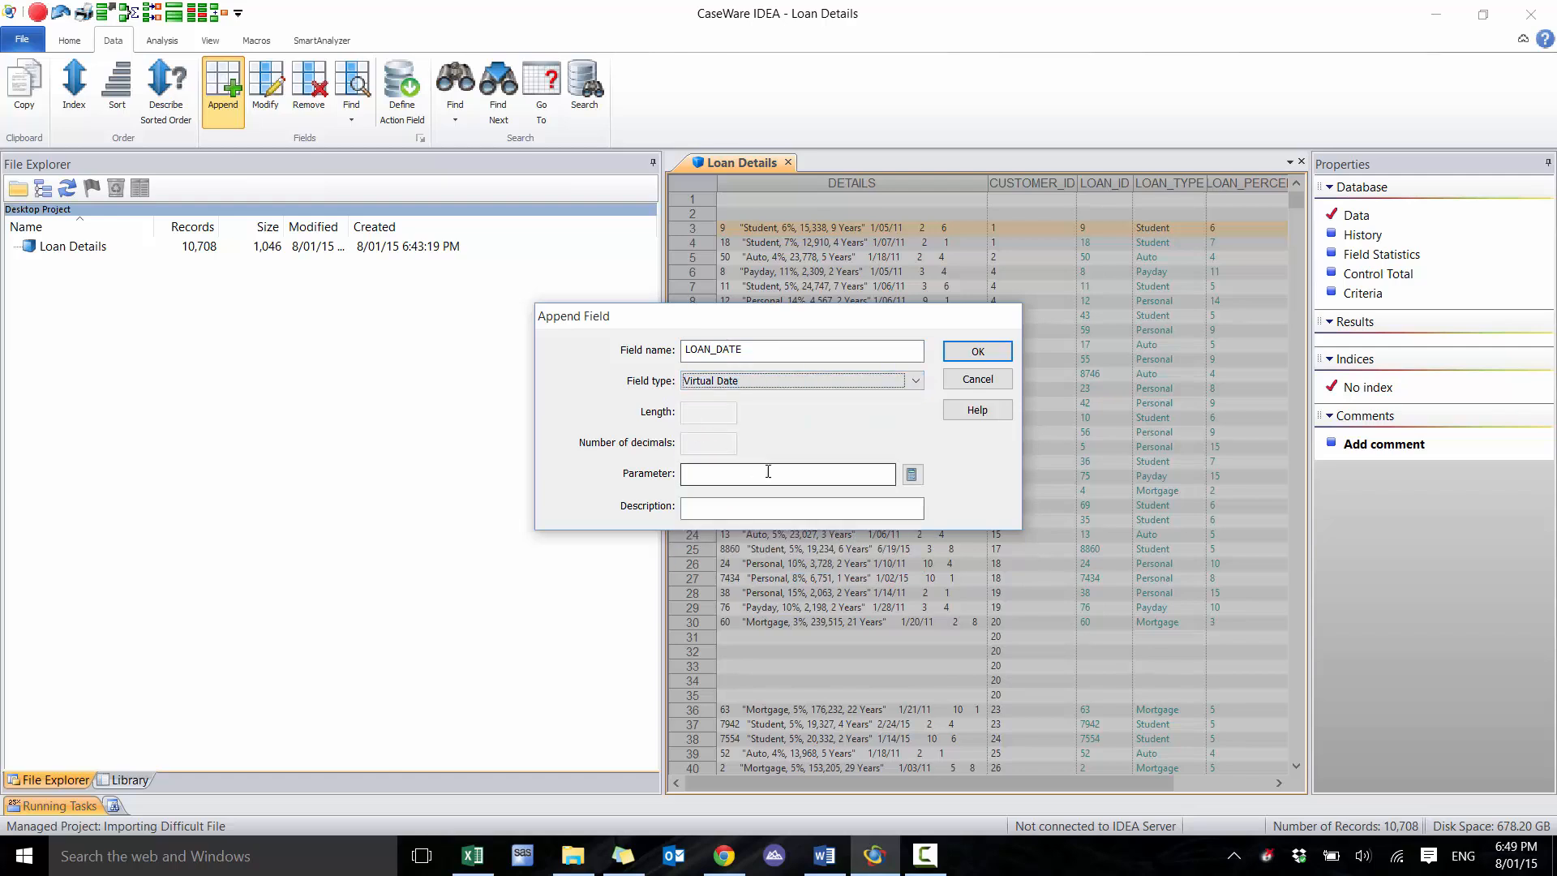
left_click(912, 476)
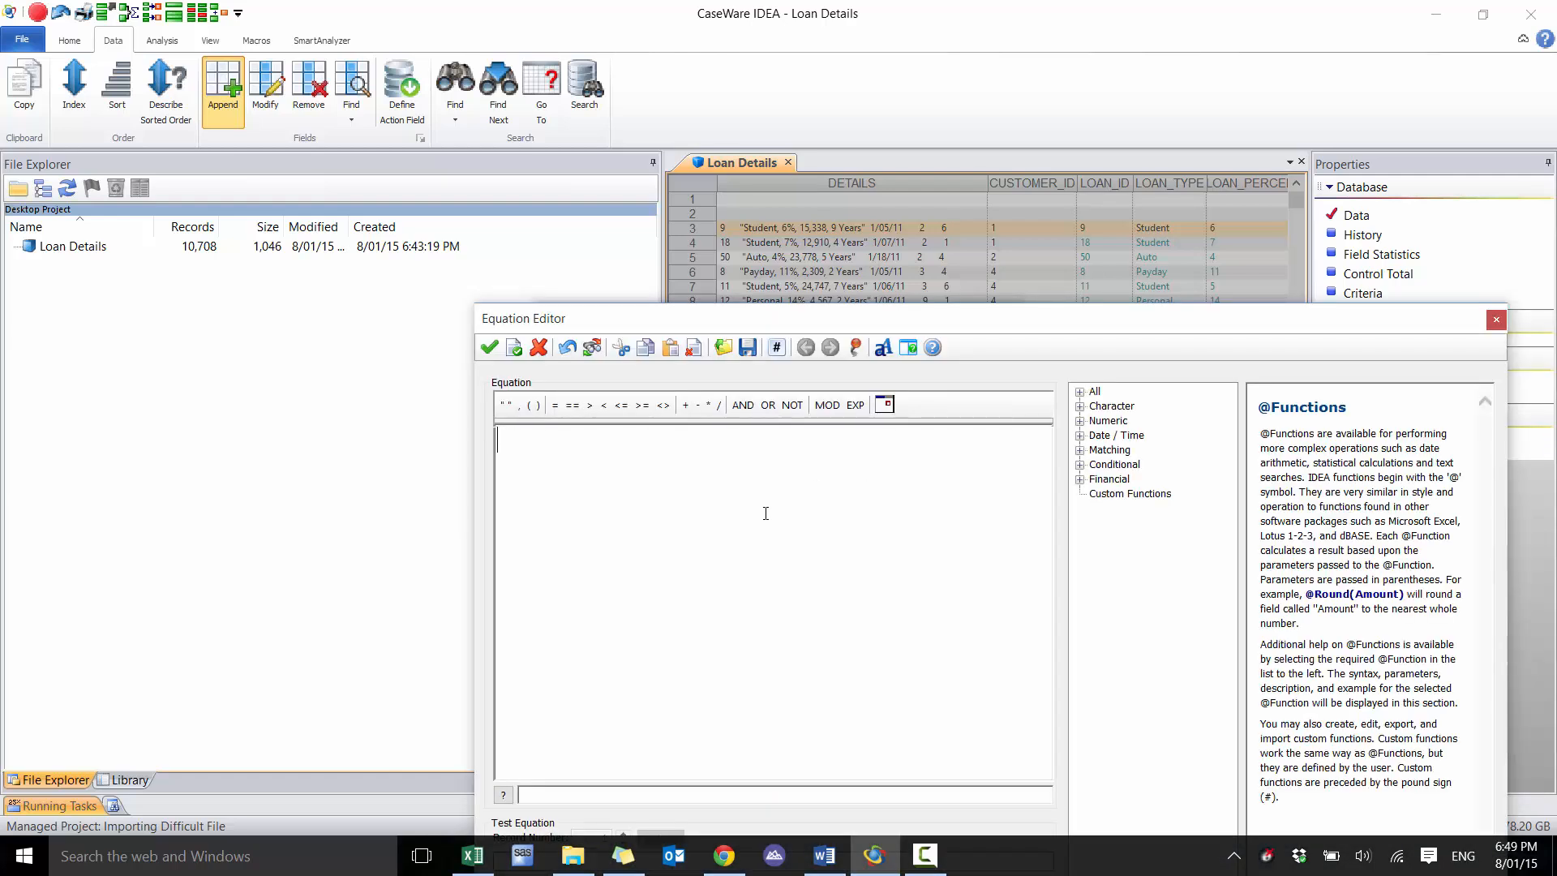
type("@")
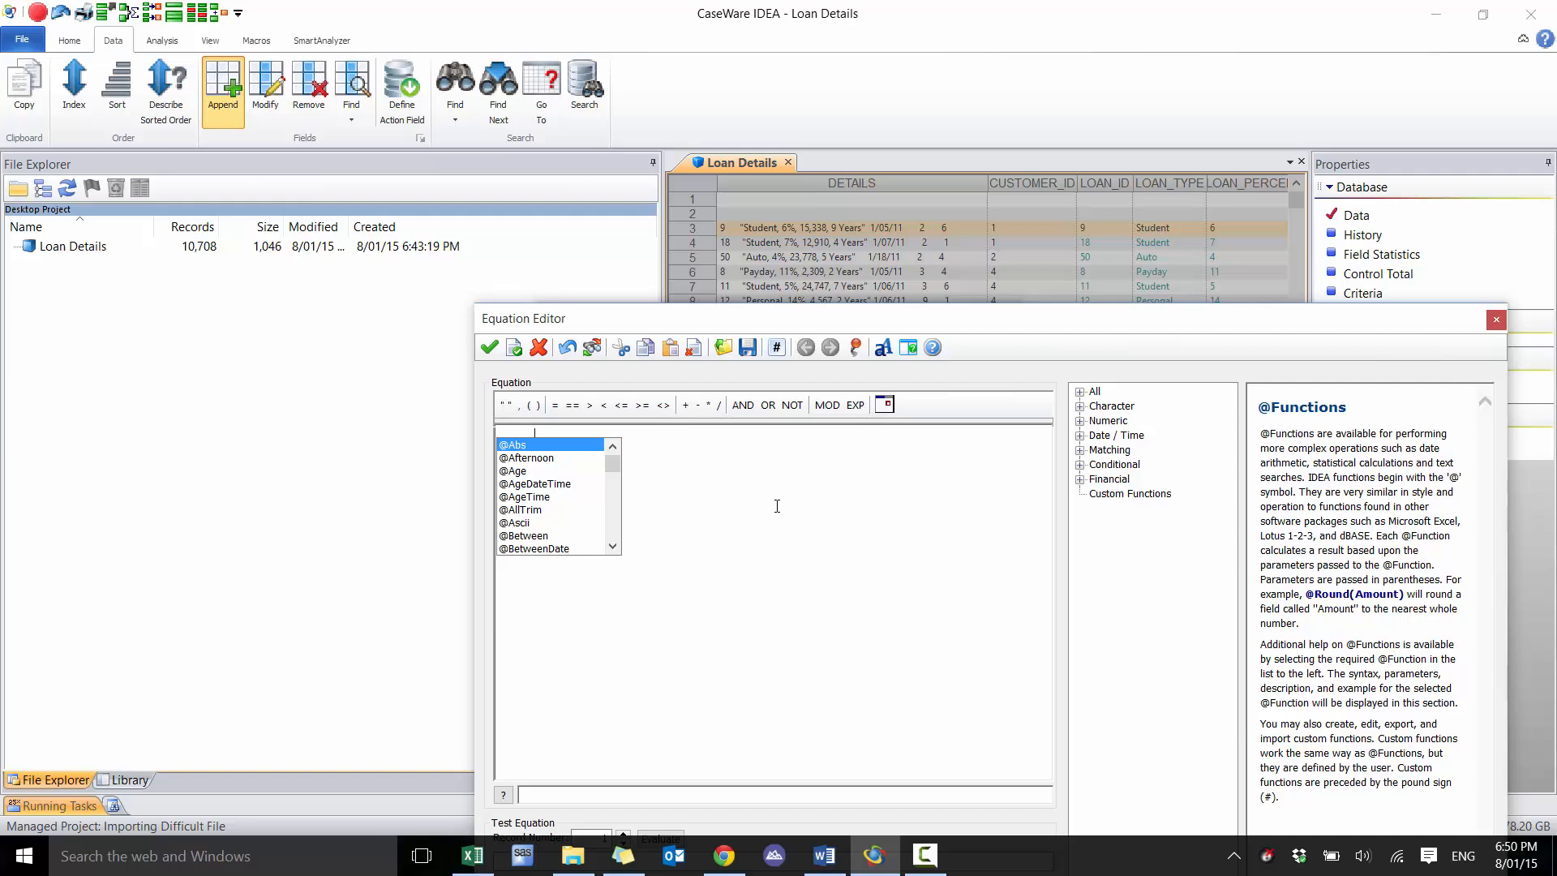
left_click(730, 498)
type("SPLIT(")
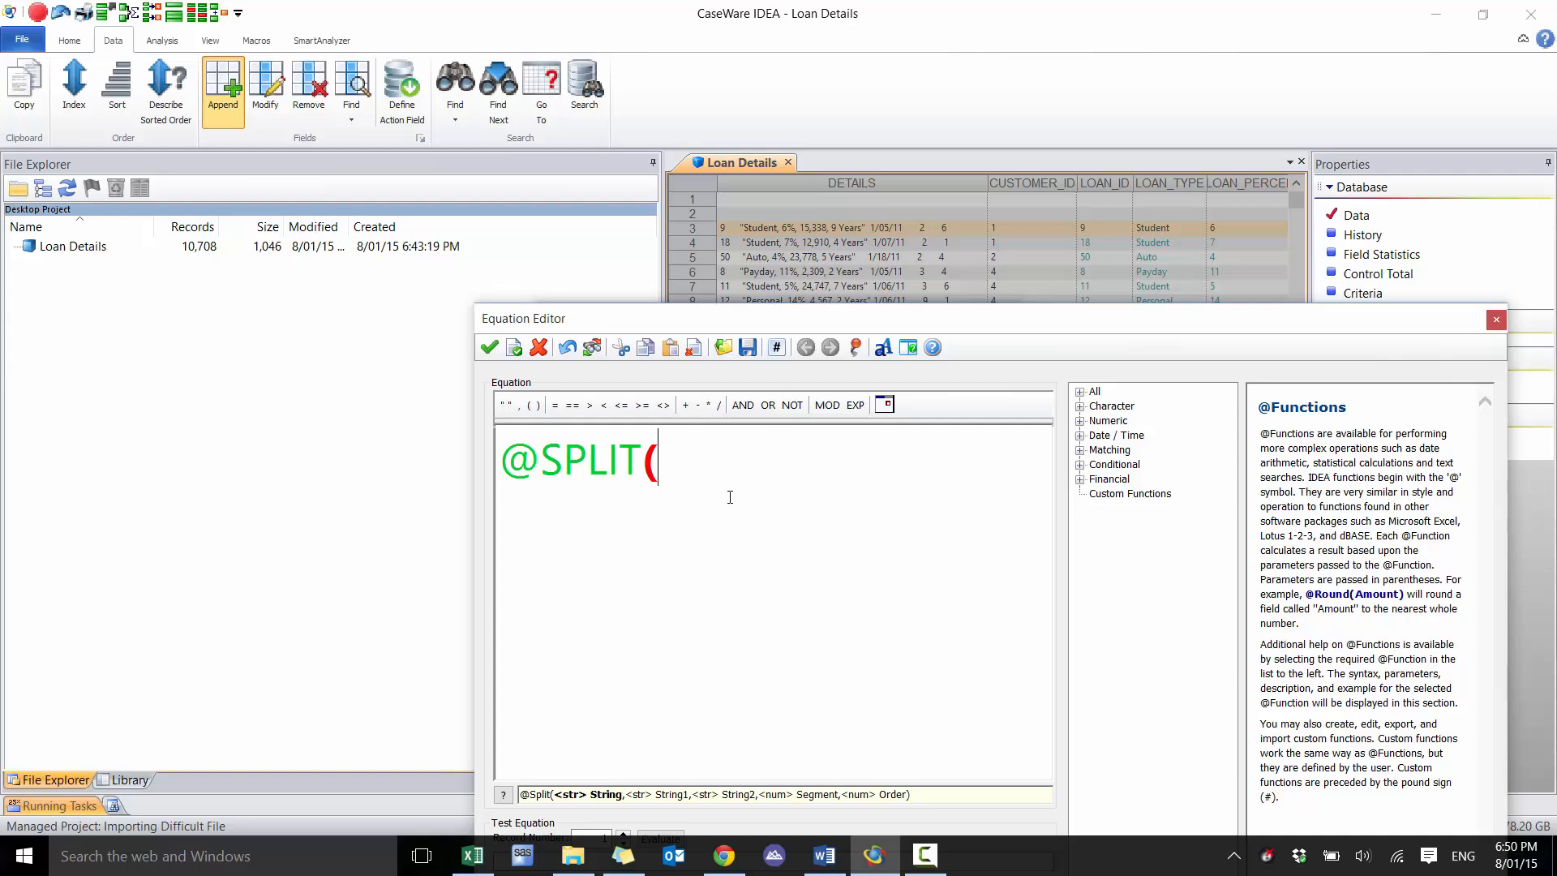
type("DETAIL")
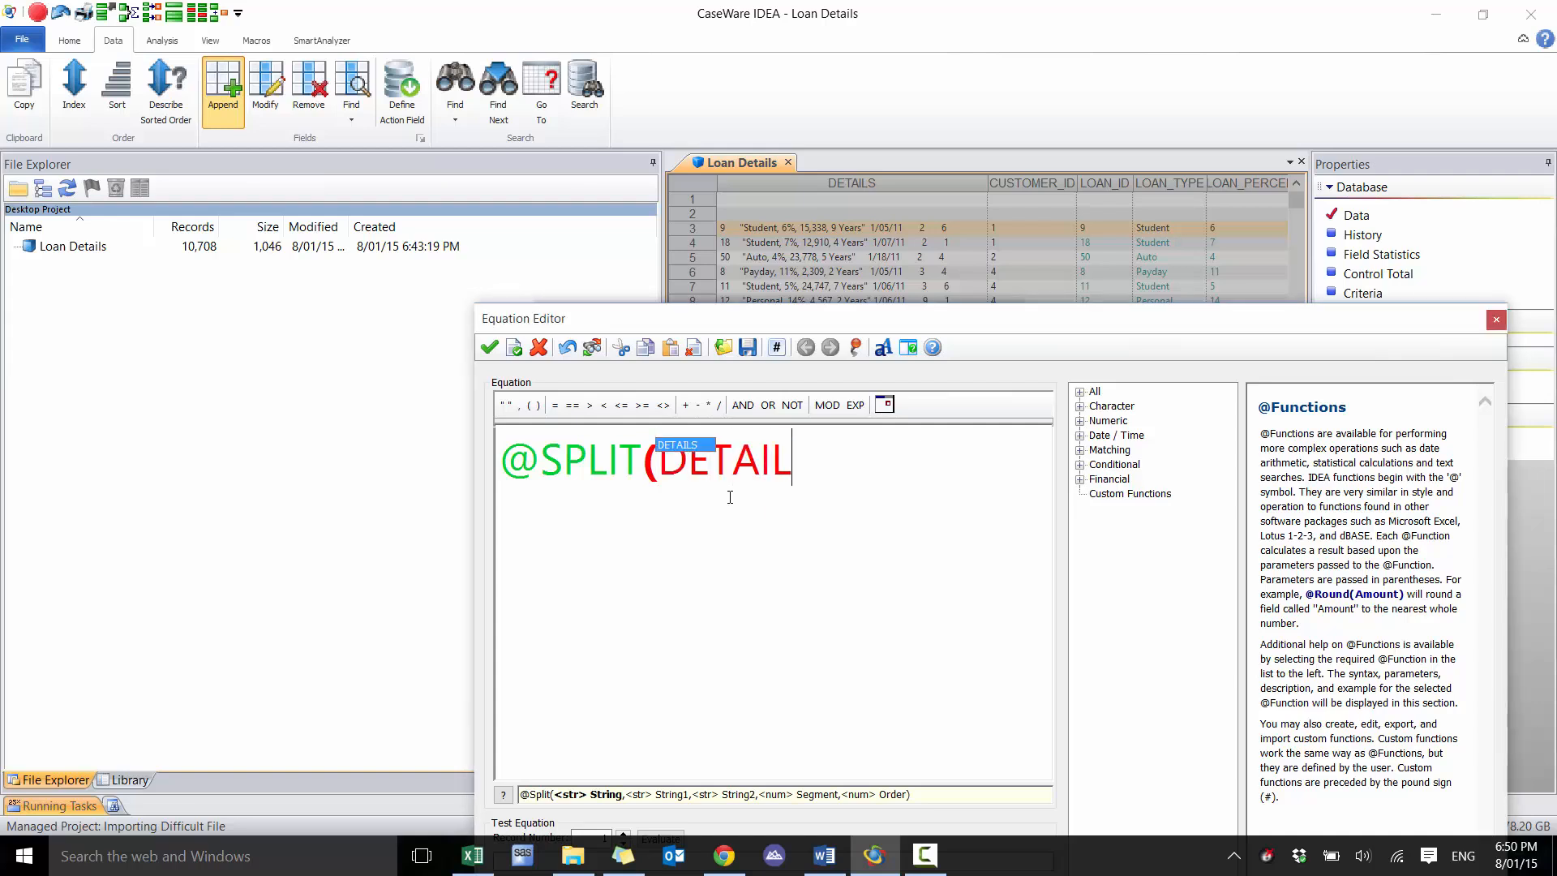
type("S,")
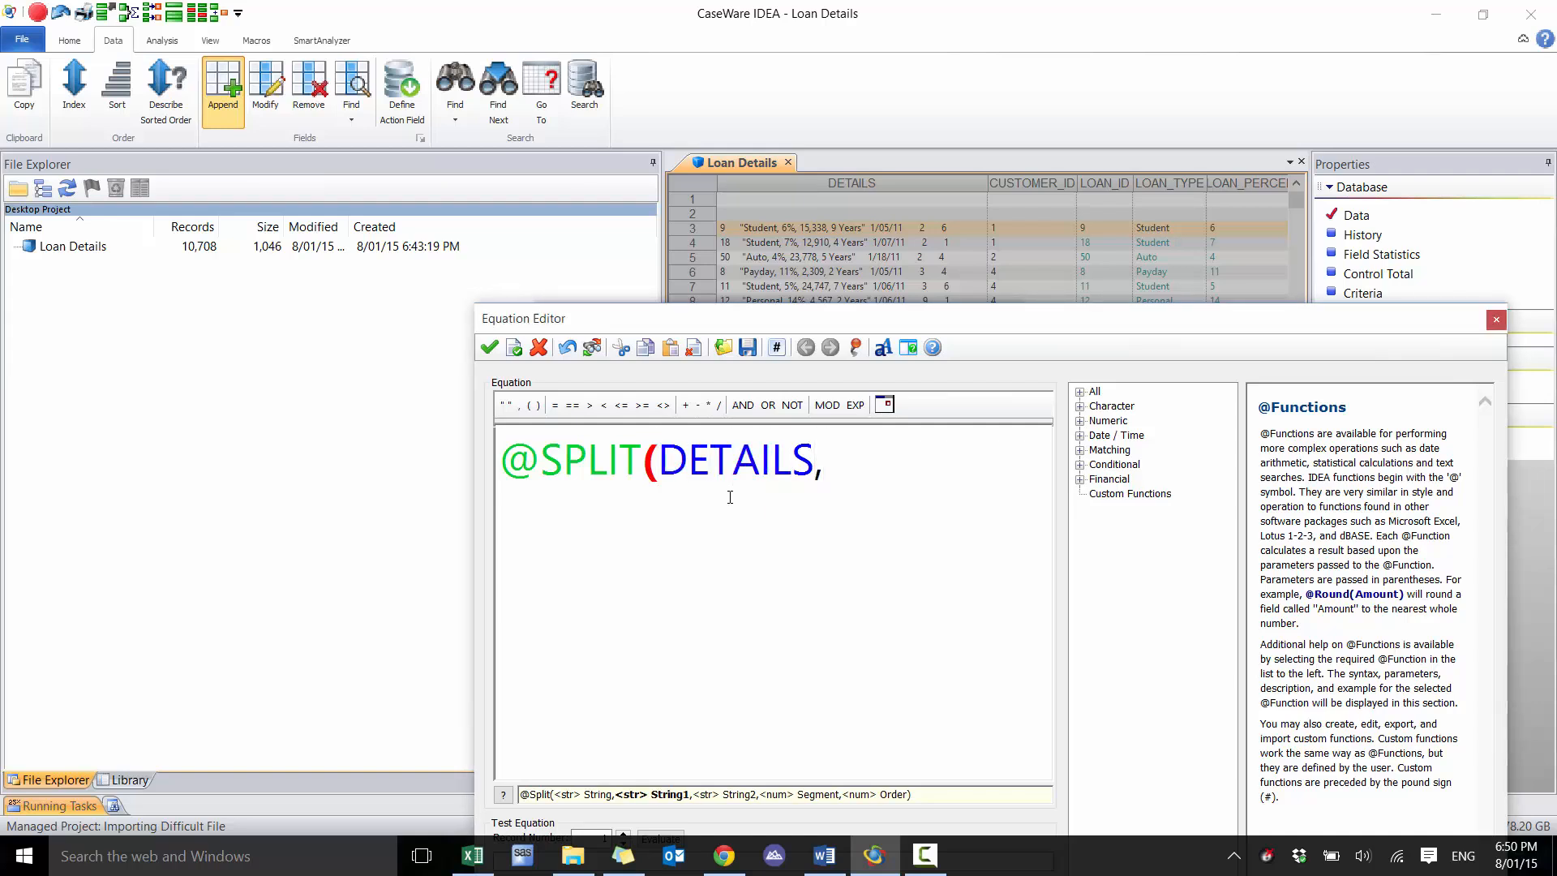
type("@CHAR")
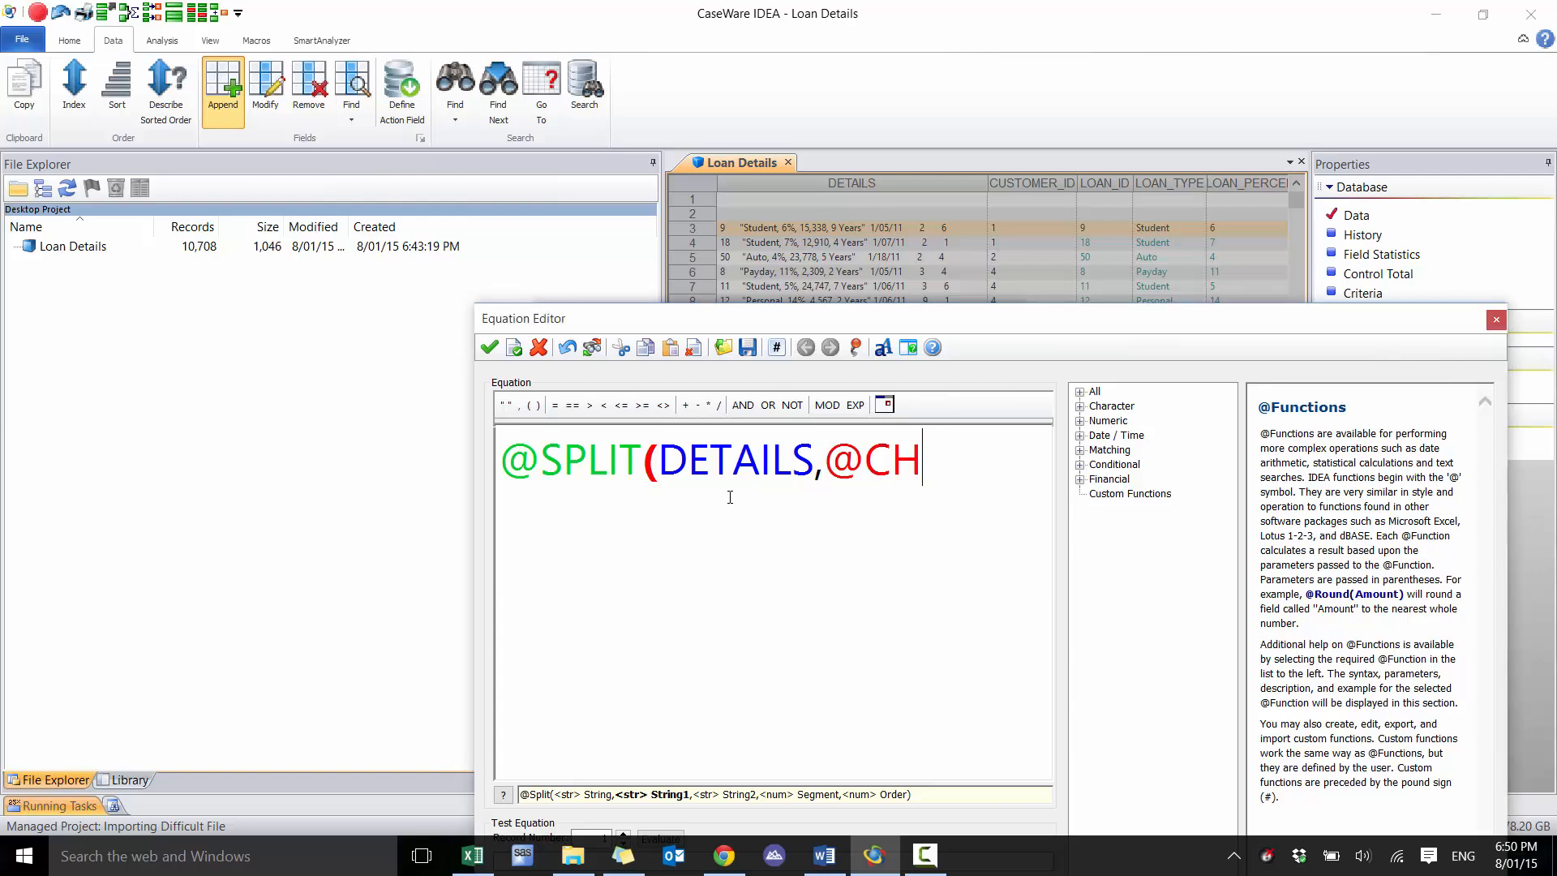
key("BackSpace")
key("BackSpace")
type("R(34")
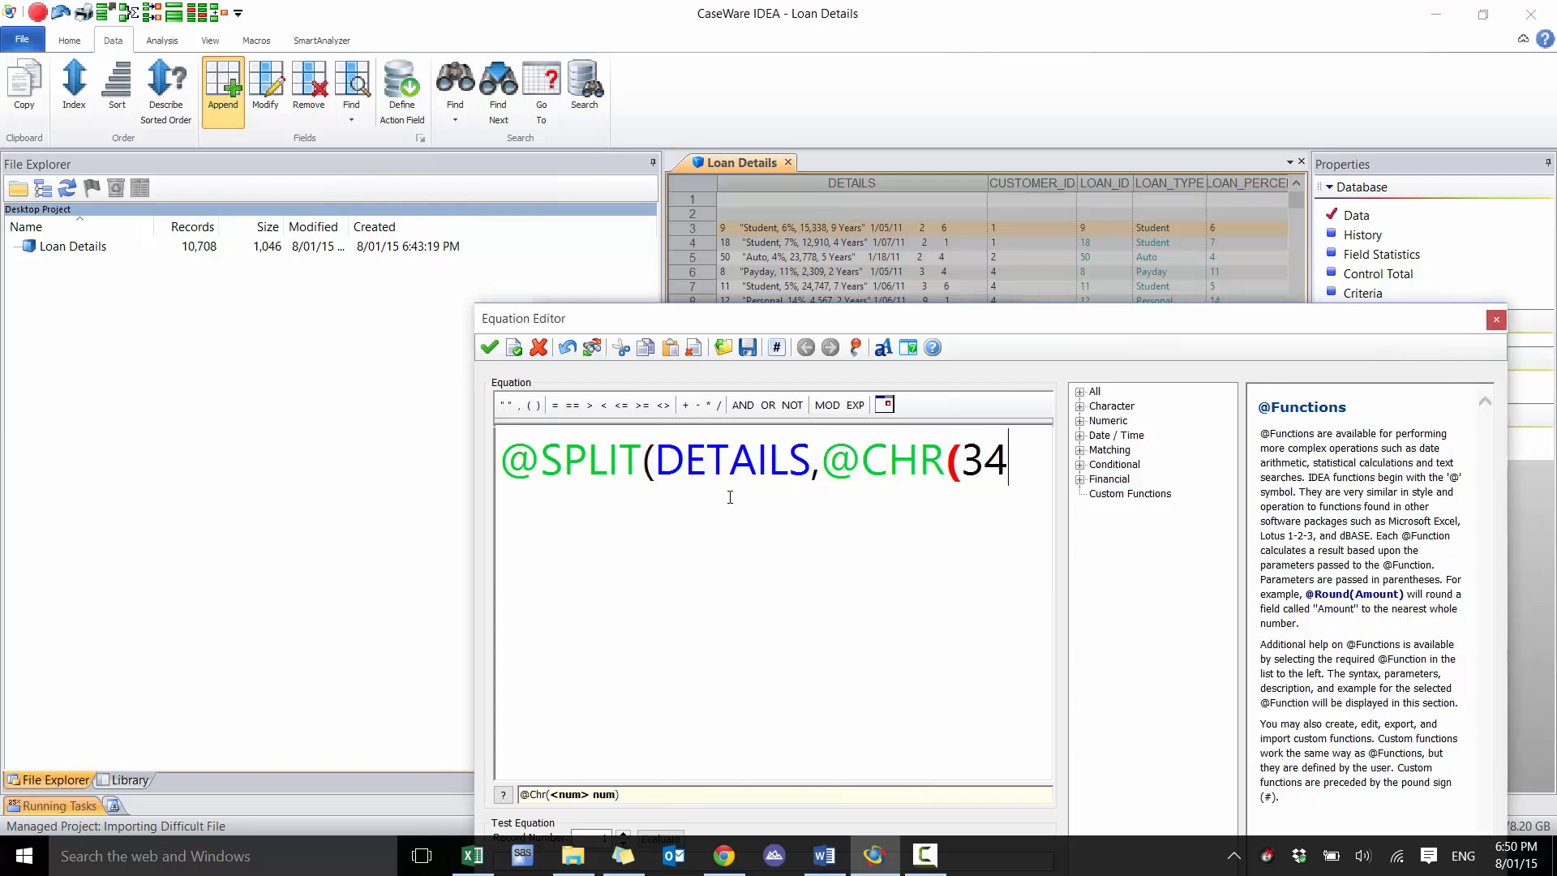
type("),\"\"")
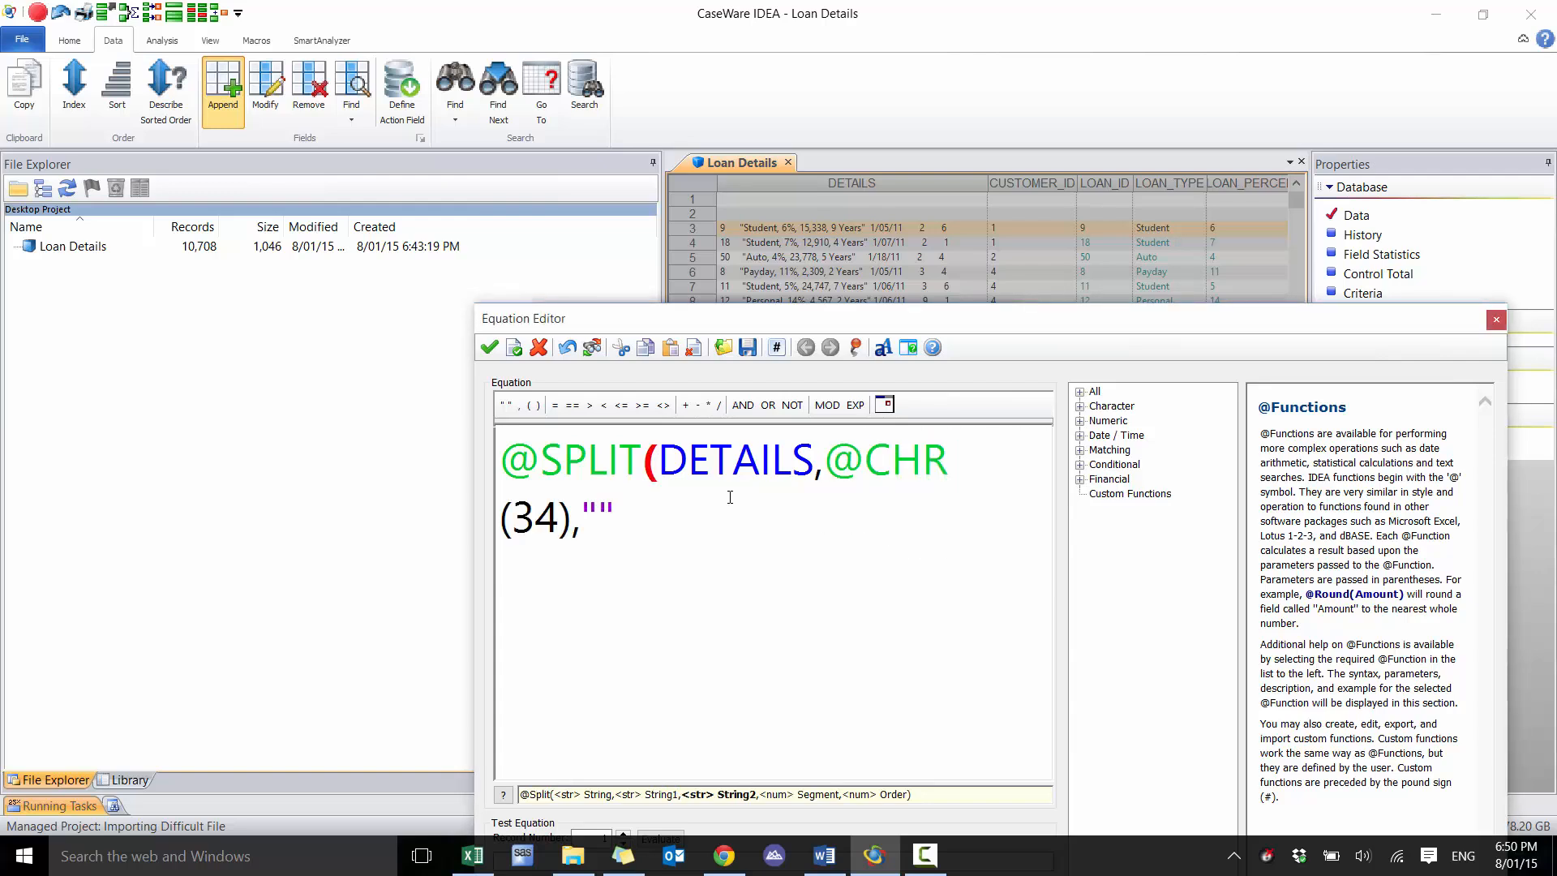
type(",2)")
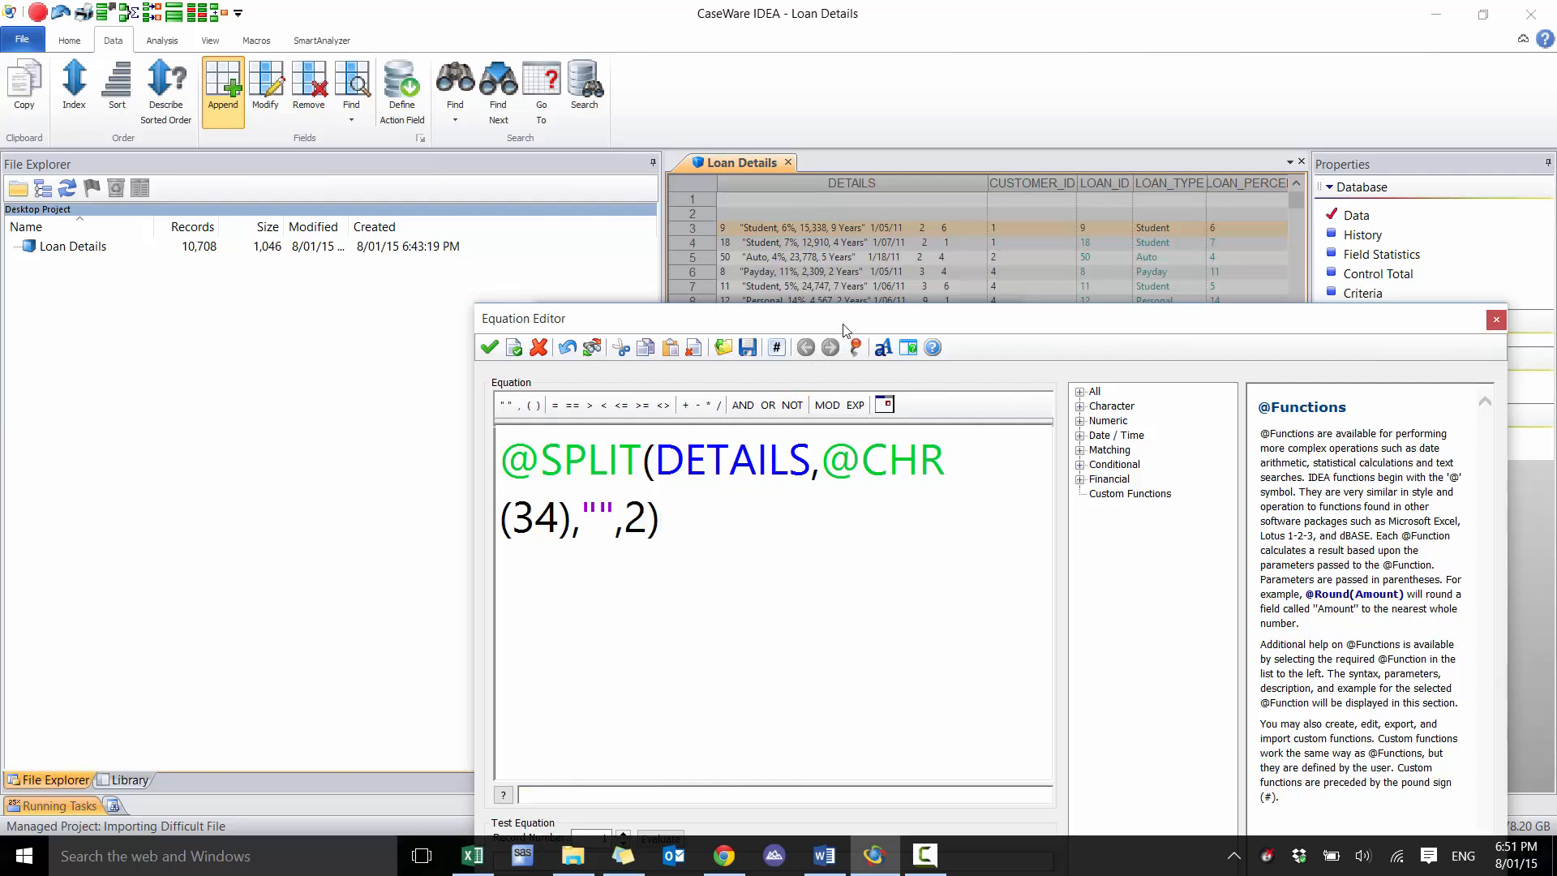
left_click_drag(838, 316, 810, 246)
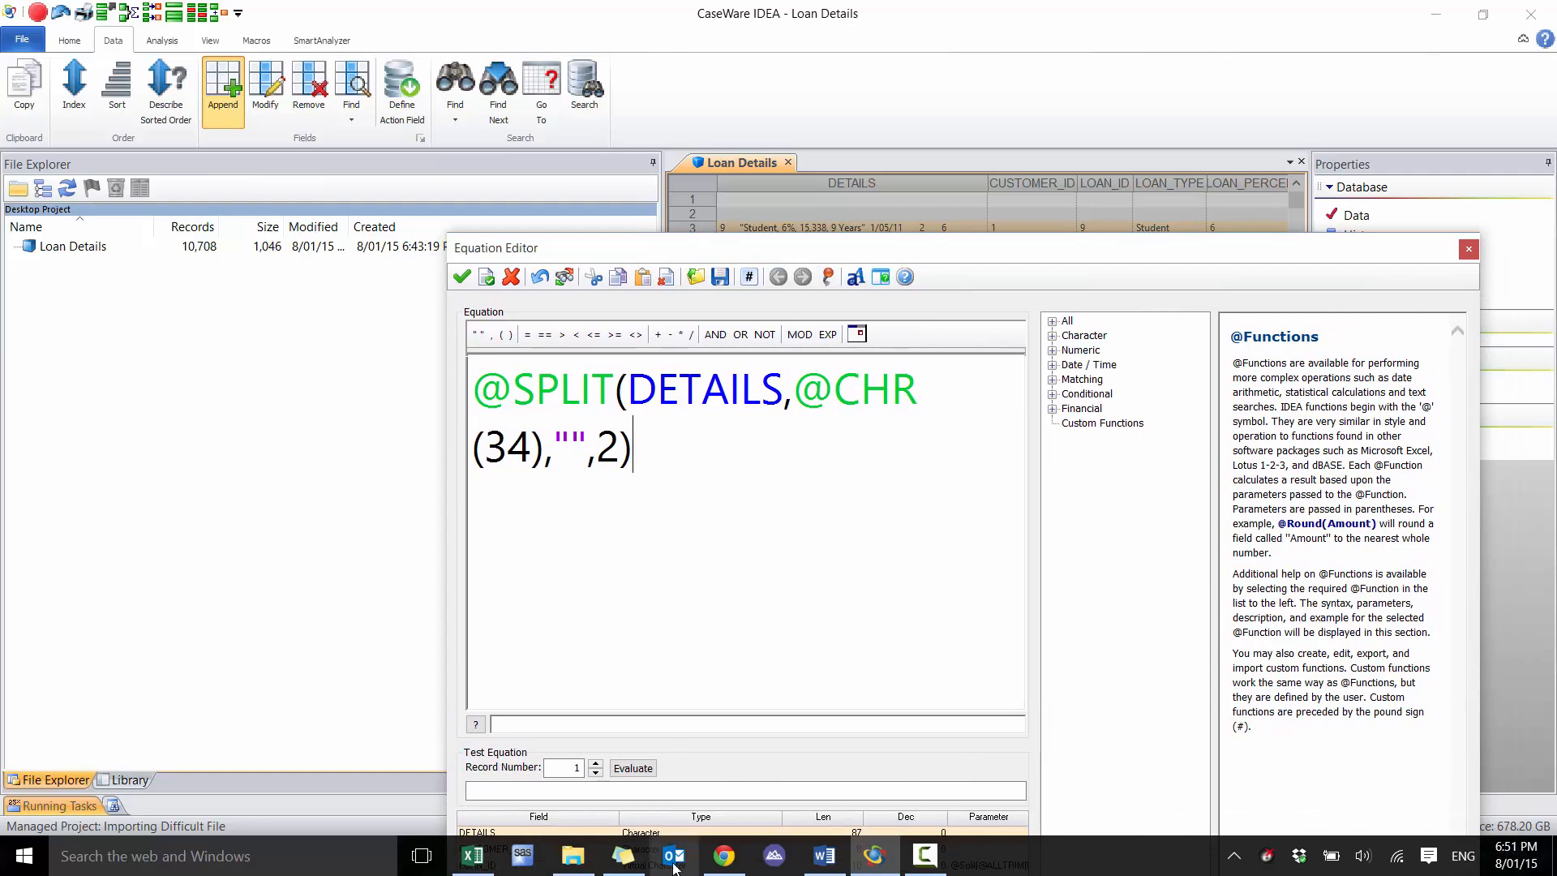
left_click(636, 773)
left_click(595, 765)
left_click(595, 765)
left_click(596, 765)
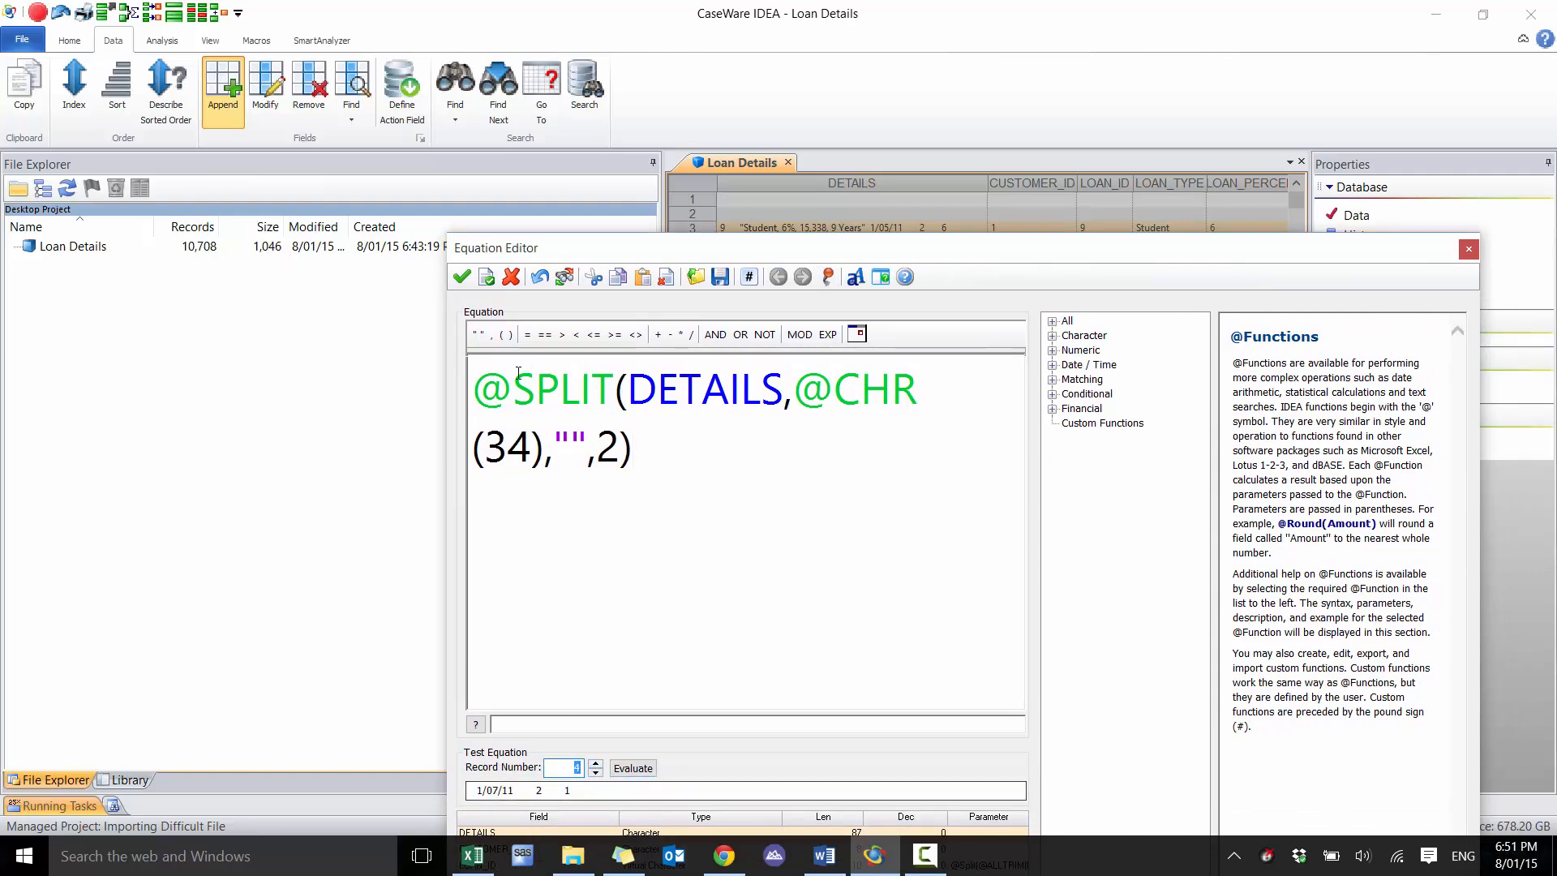
left_click(496, 394)
type("@")
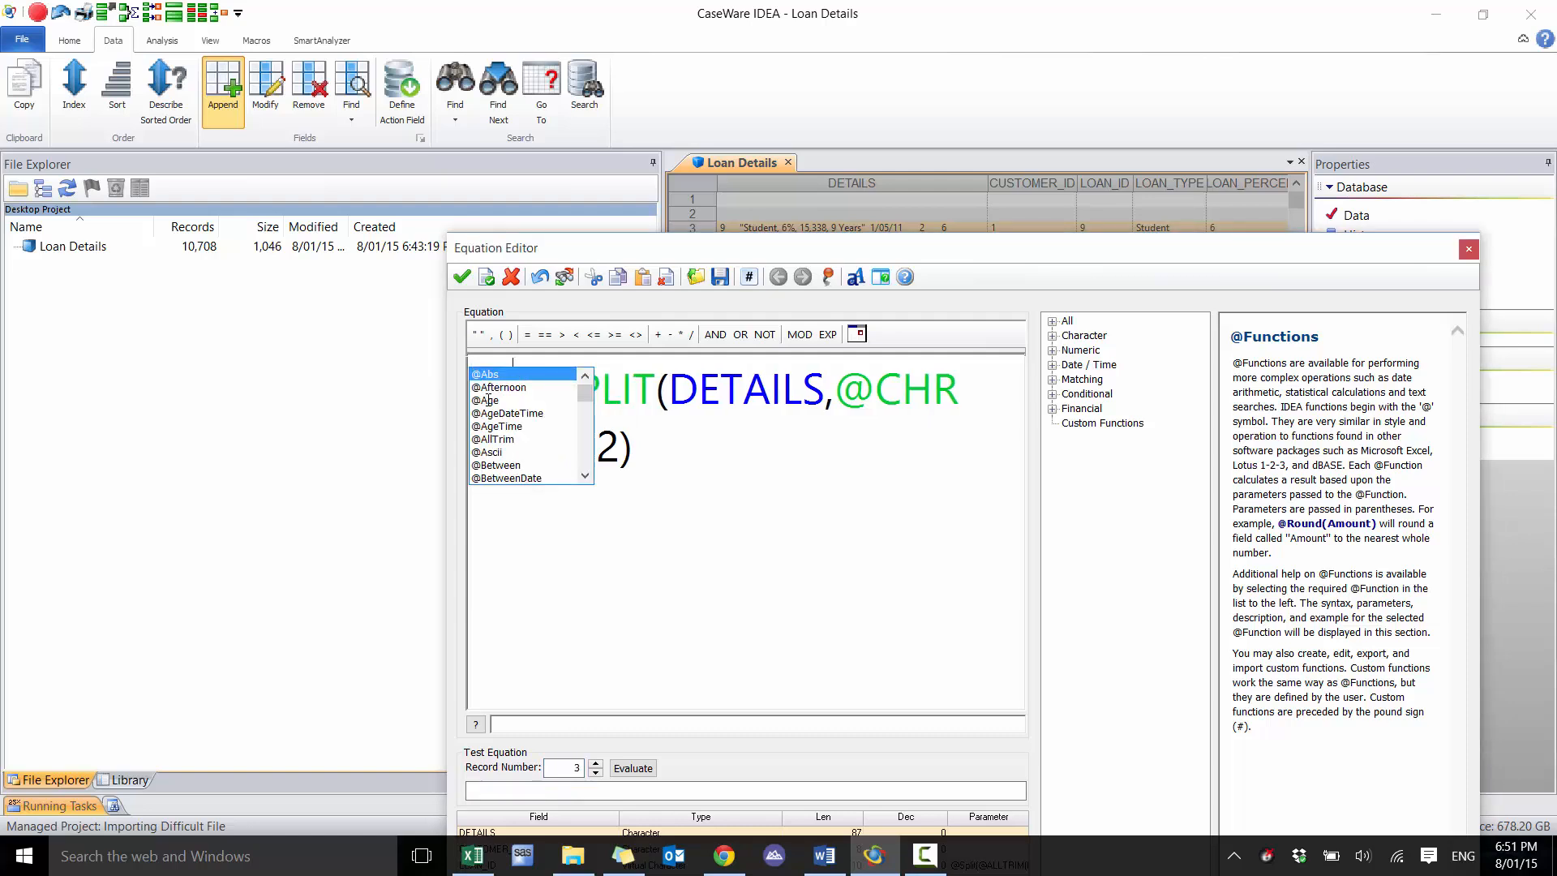
type("ALLTRIM(")
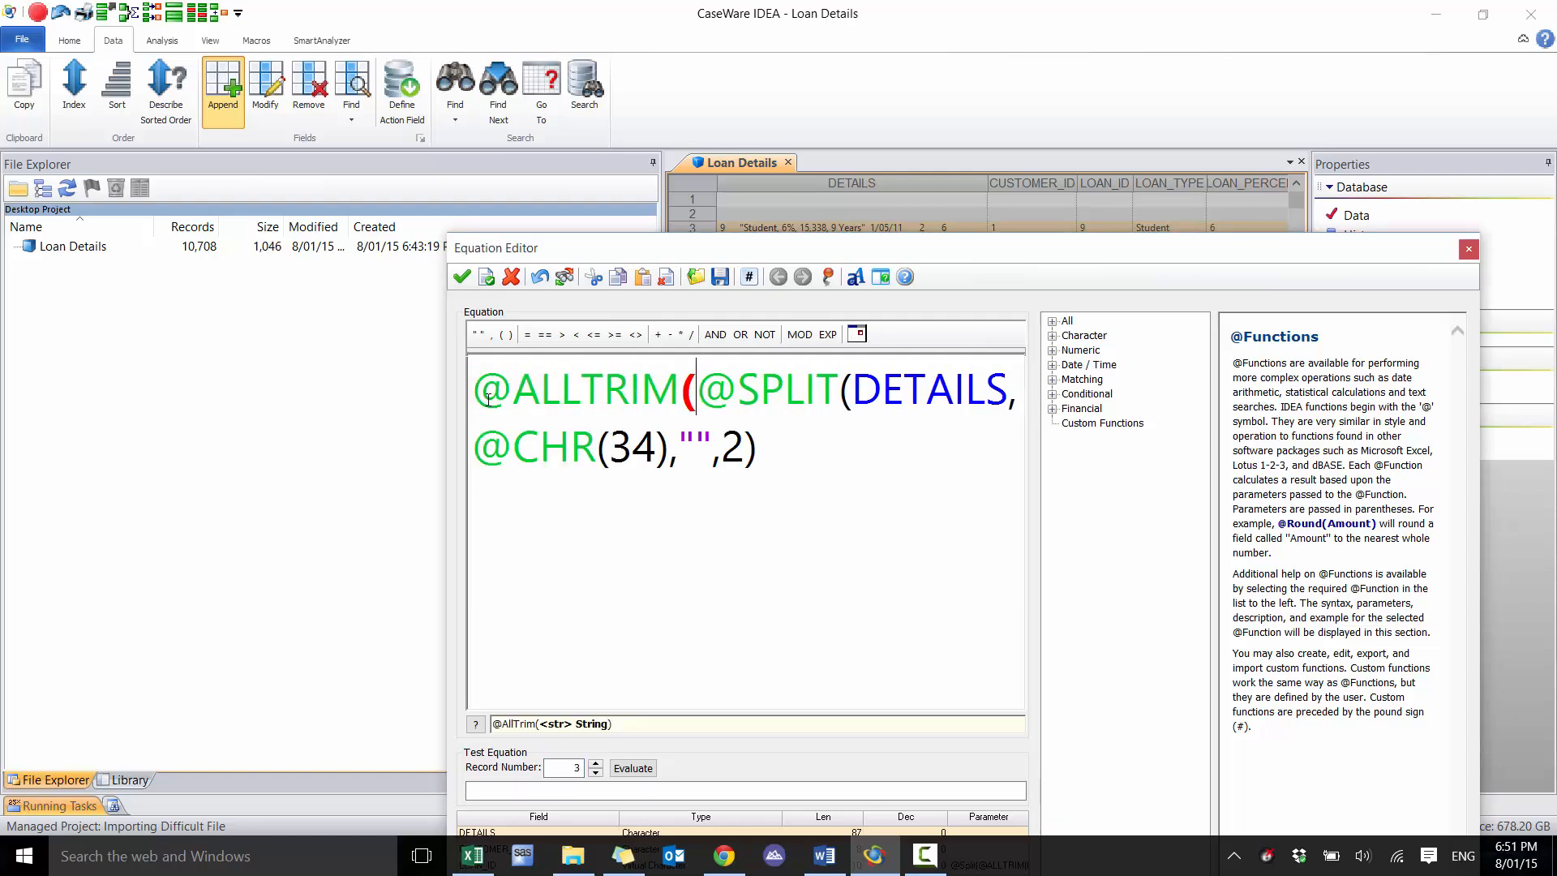
key("End")
type(")")
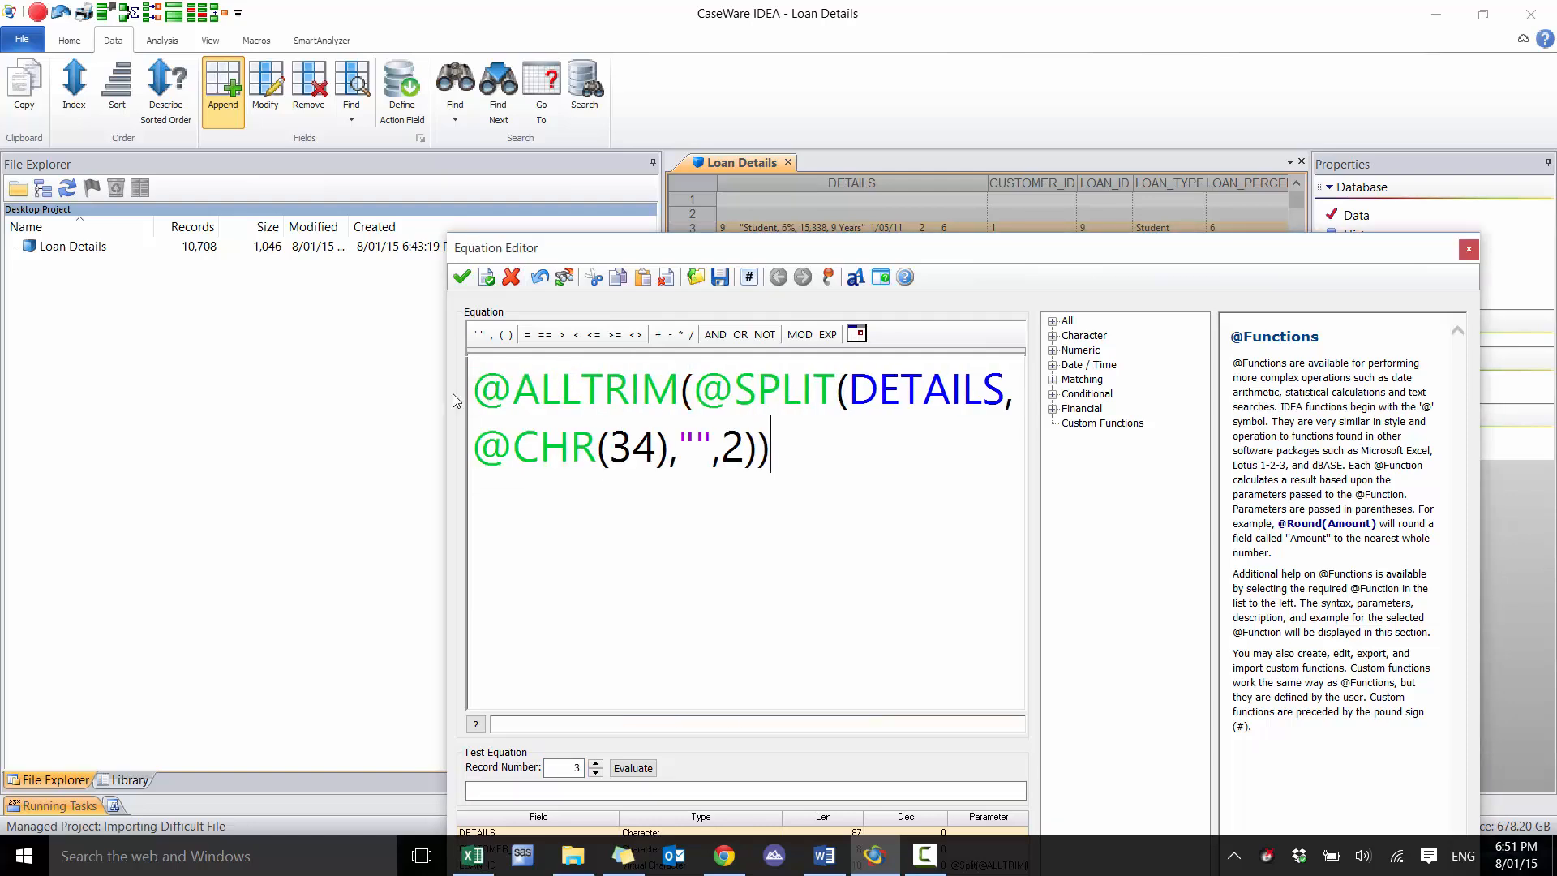
left_click(625, 768)
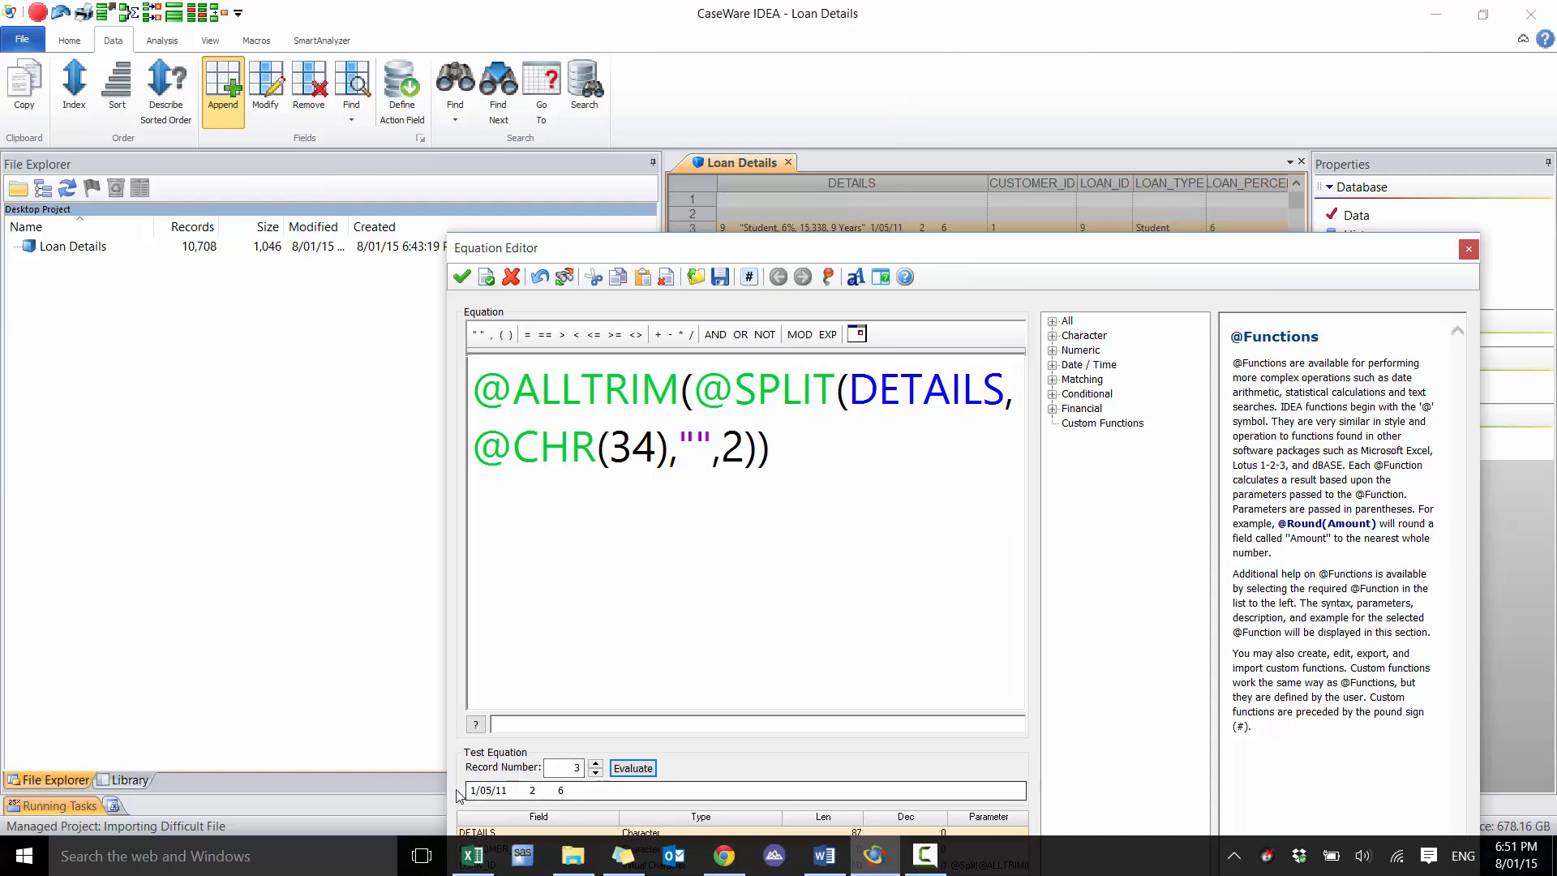
left_click(480, 387)
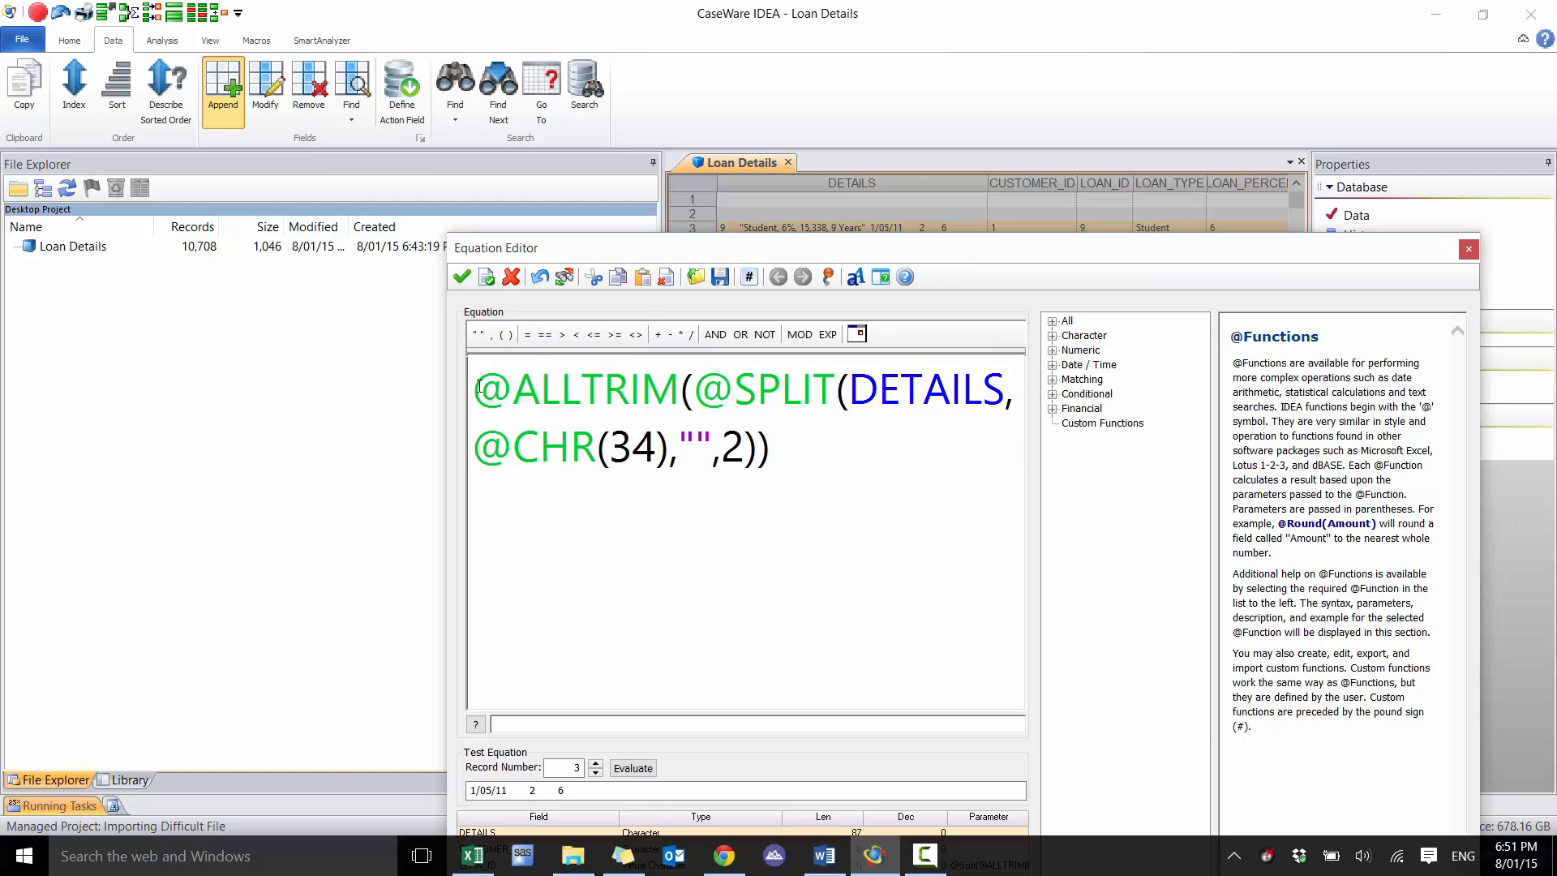
type("@SPLIT(")
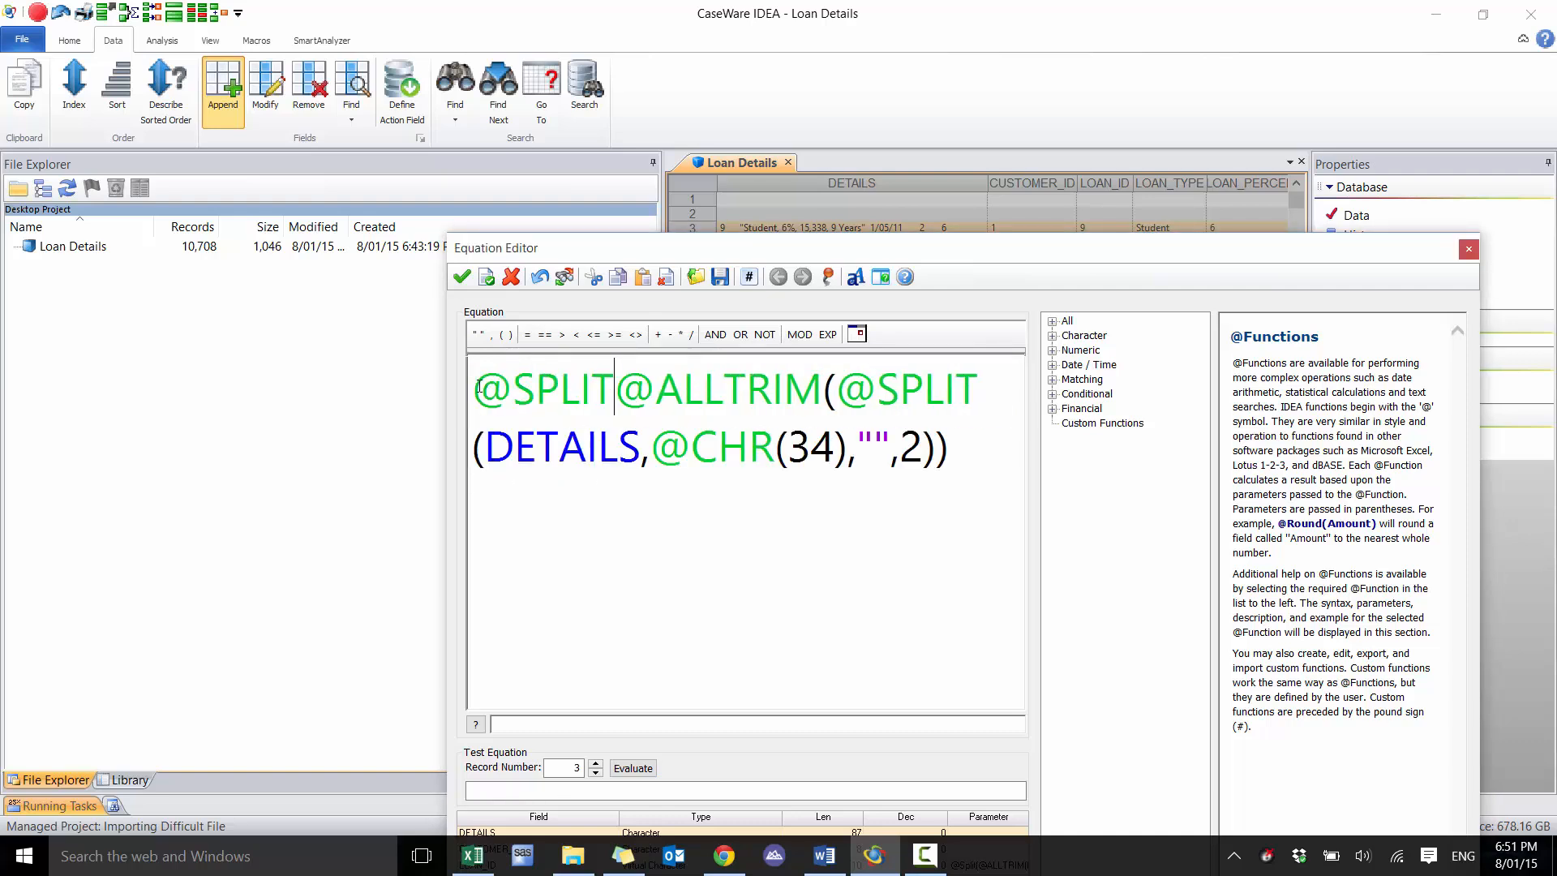
left_click(1014, 457)
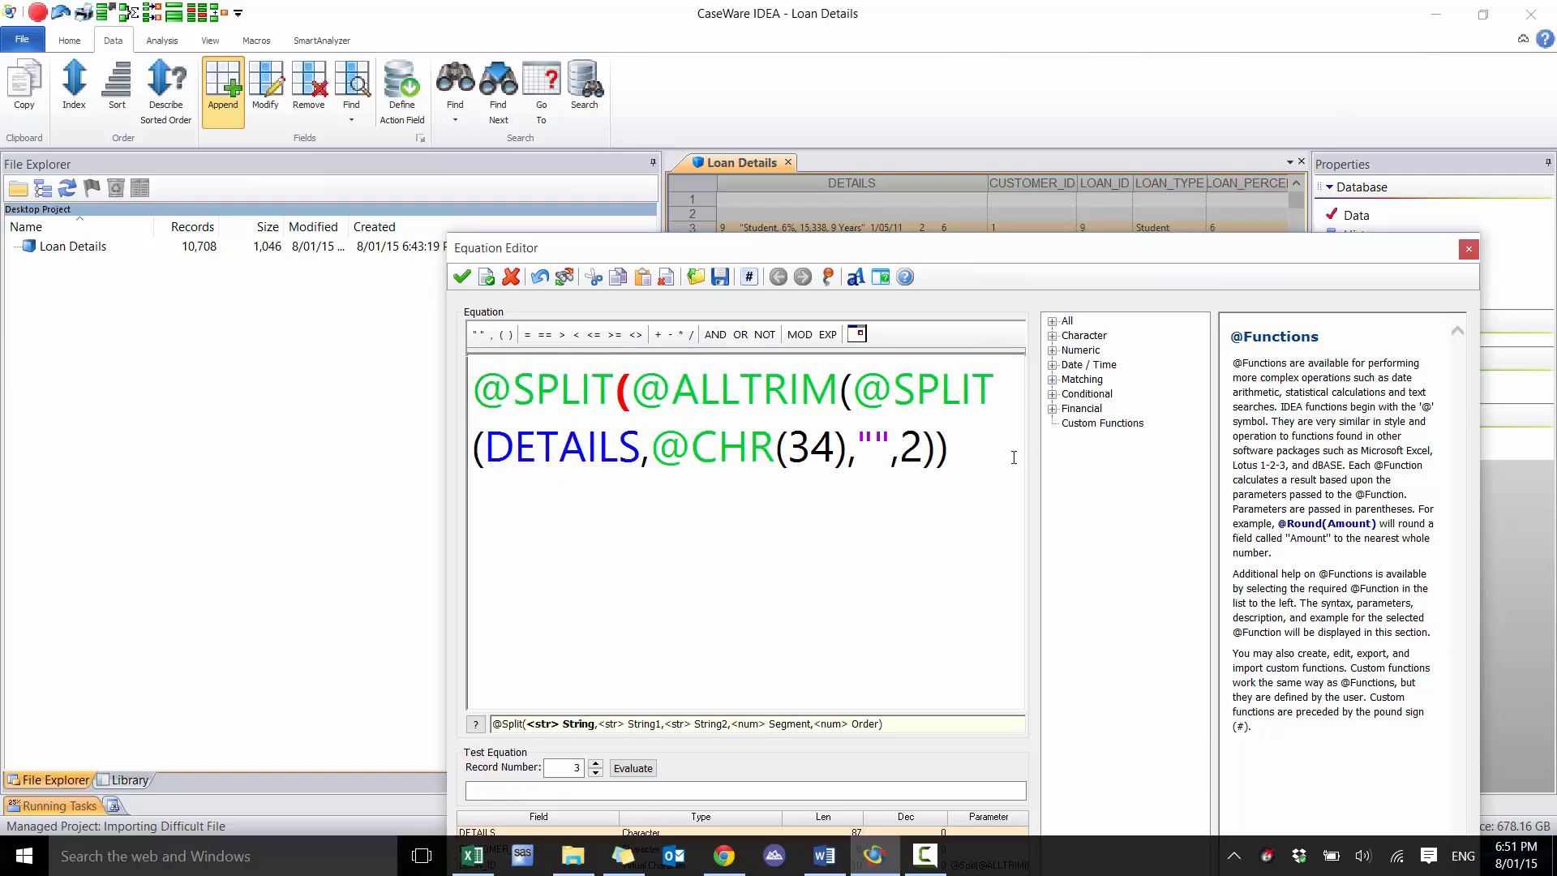
type(",\"\",\" \"")
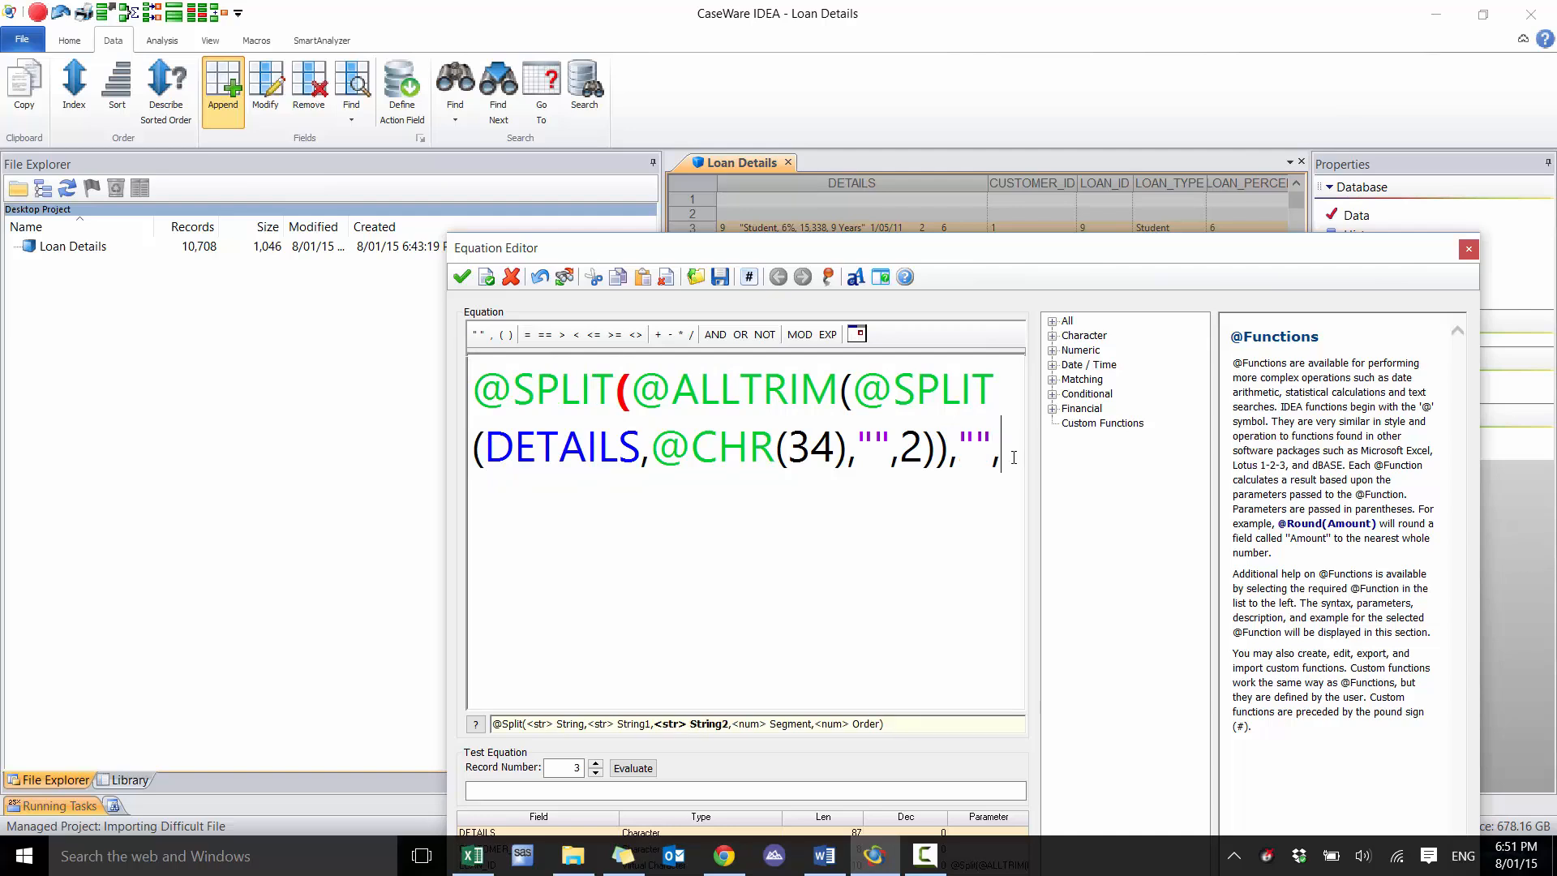
type(",1)")
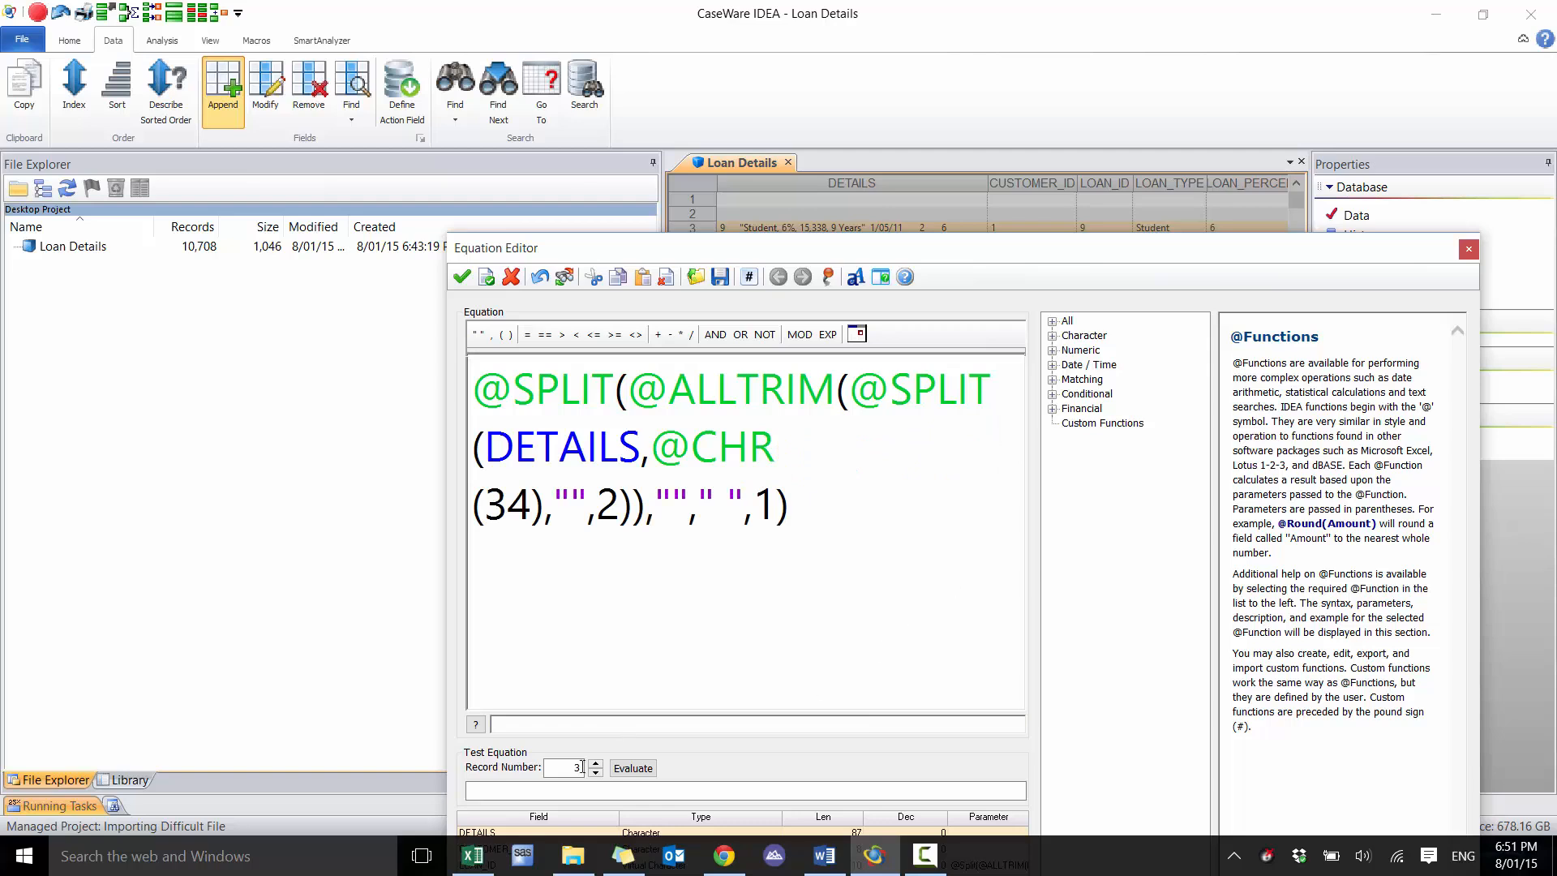
left_click(633, 768)
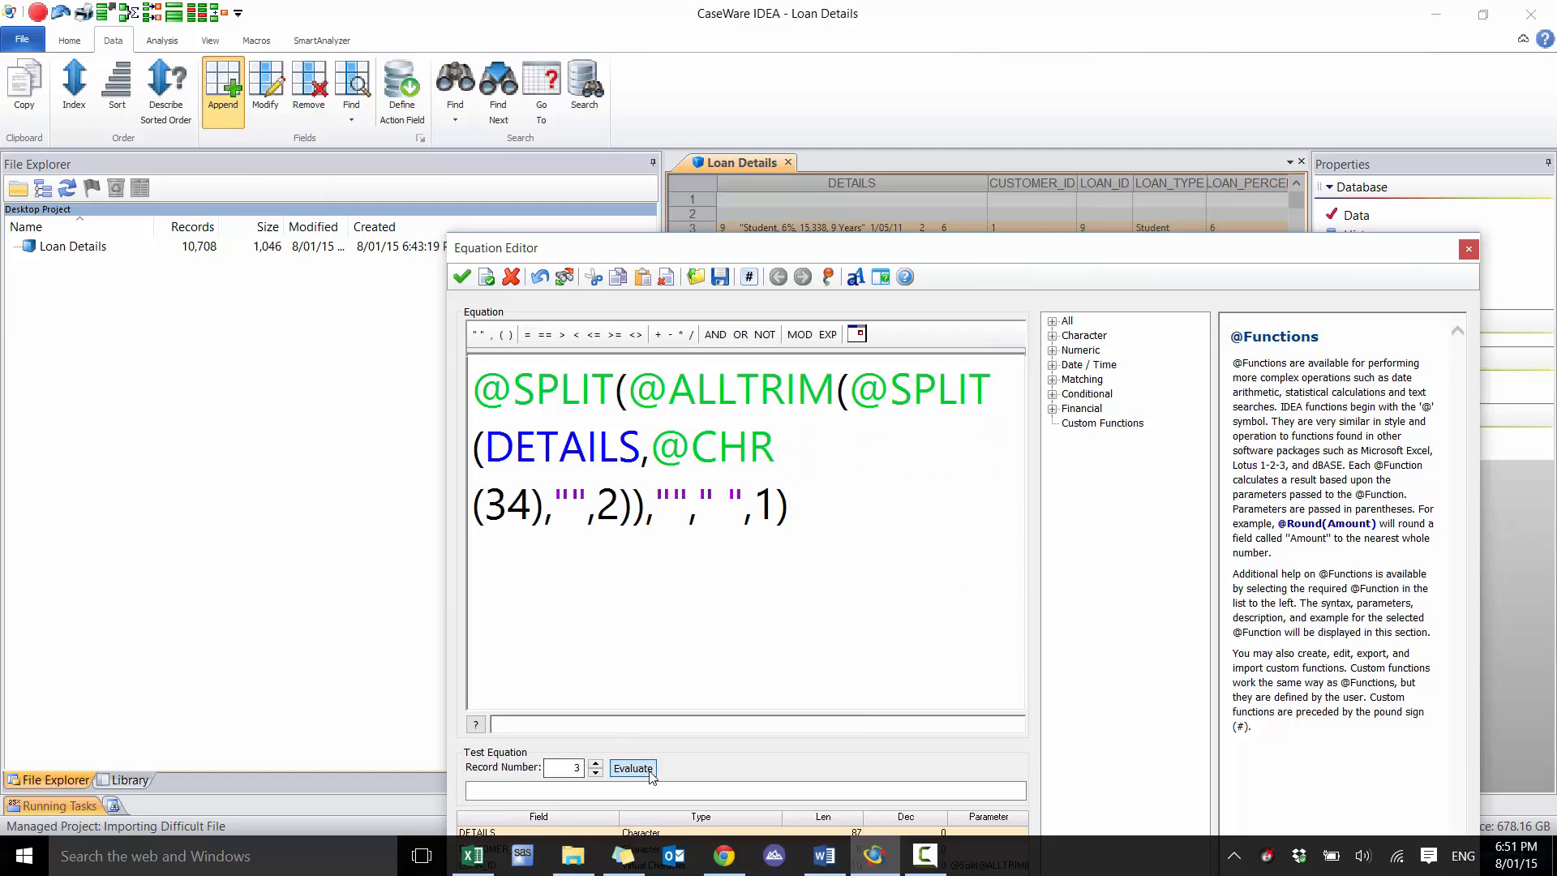
left_click(488, 387)
type("@CTOD(")
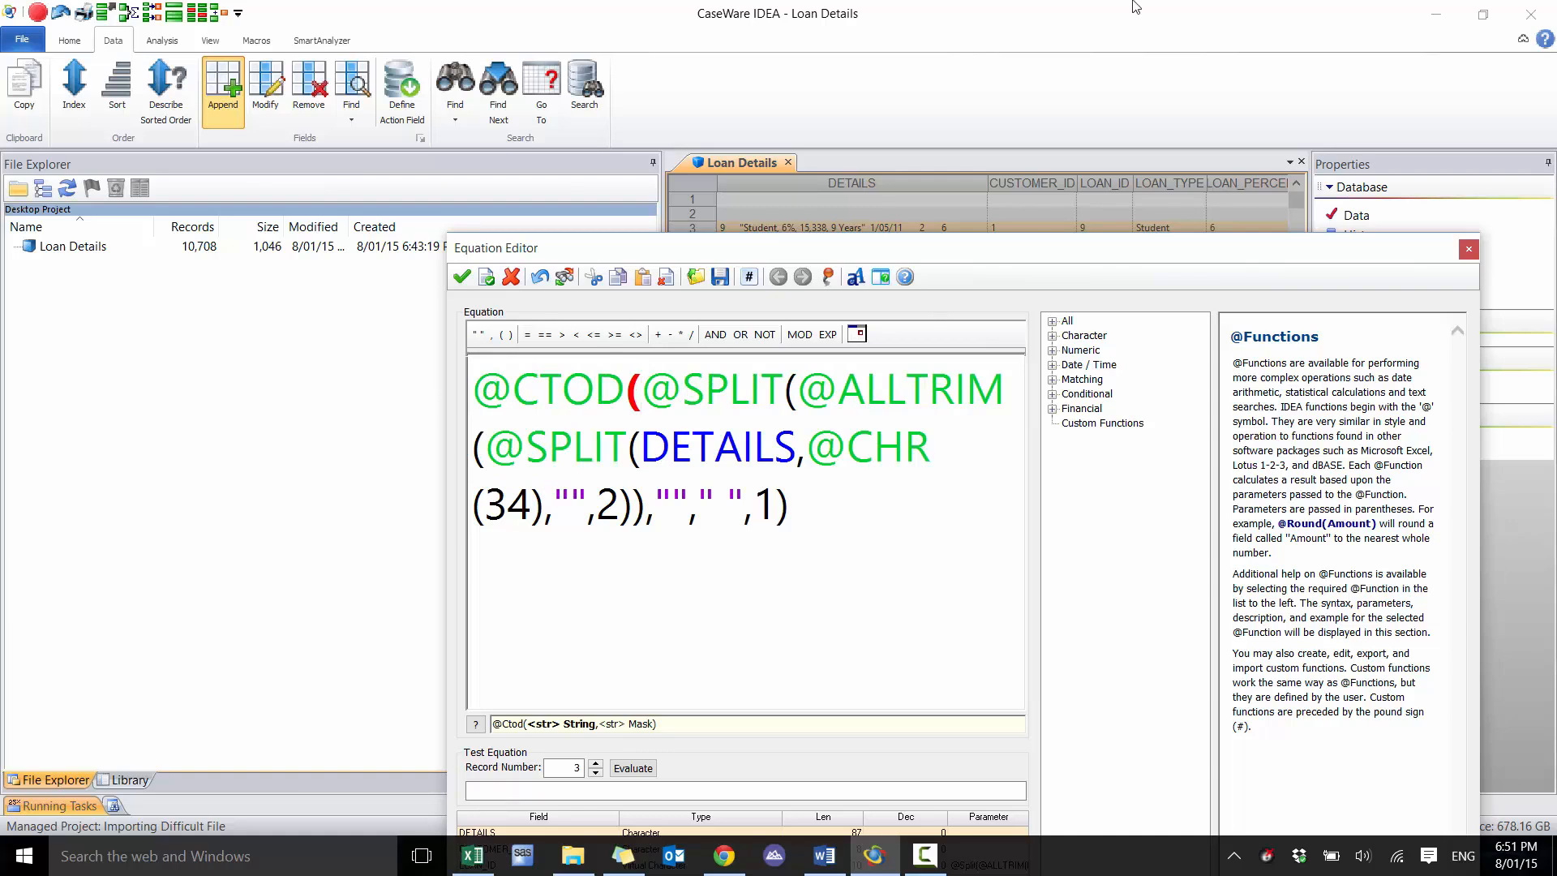
left_click(854, 537)
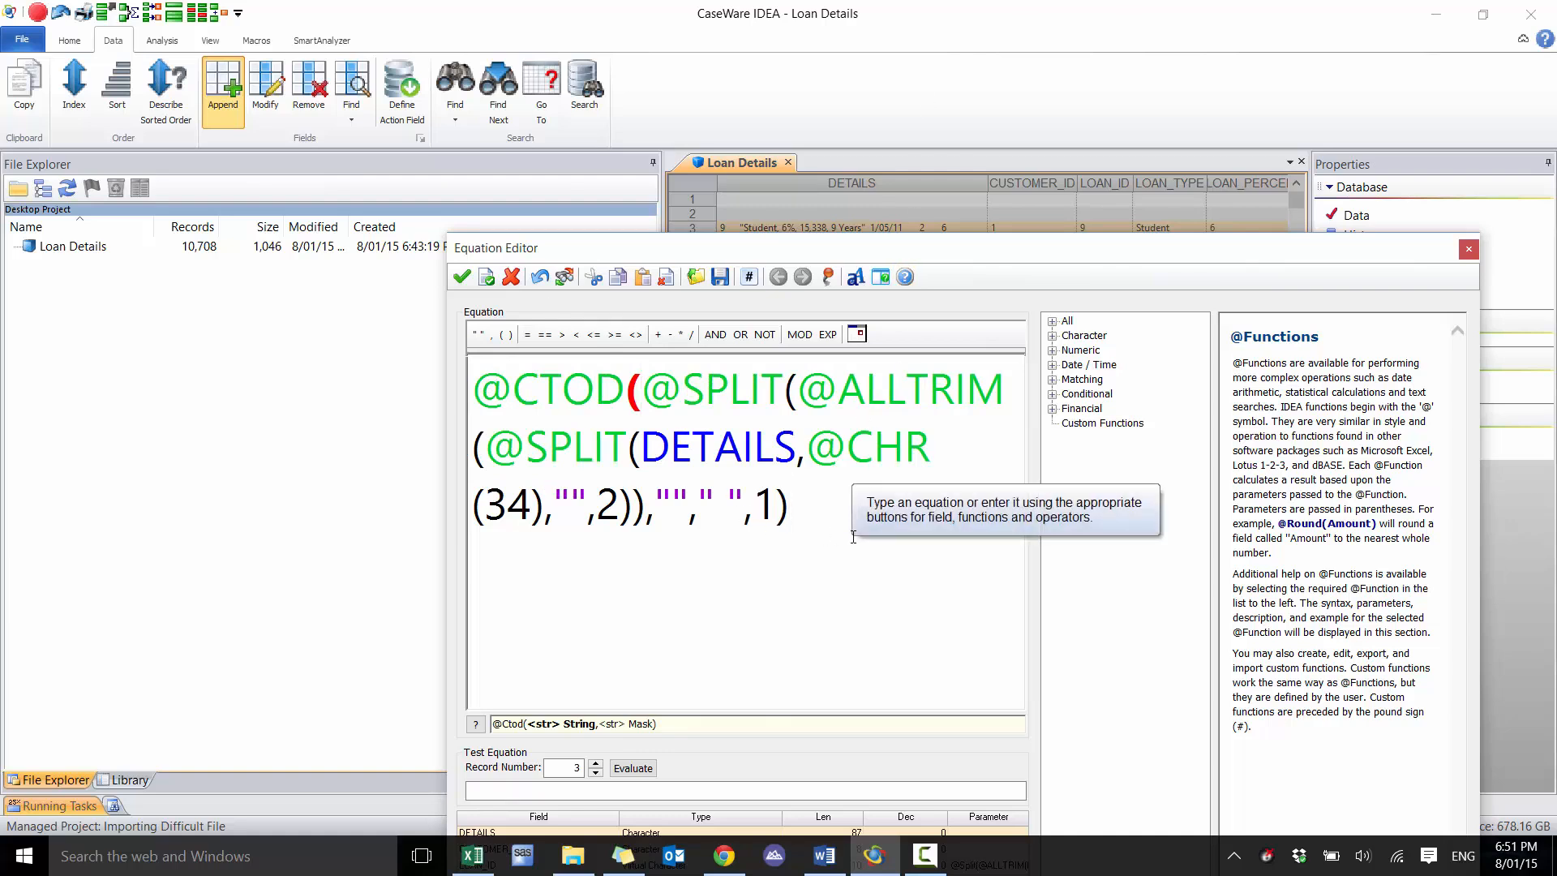
type(",\"")
type("MM/DDM")
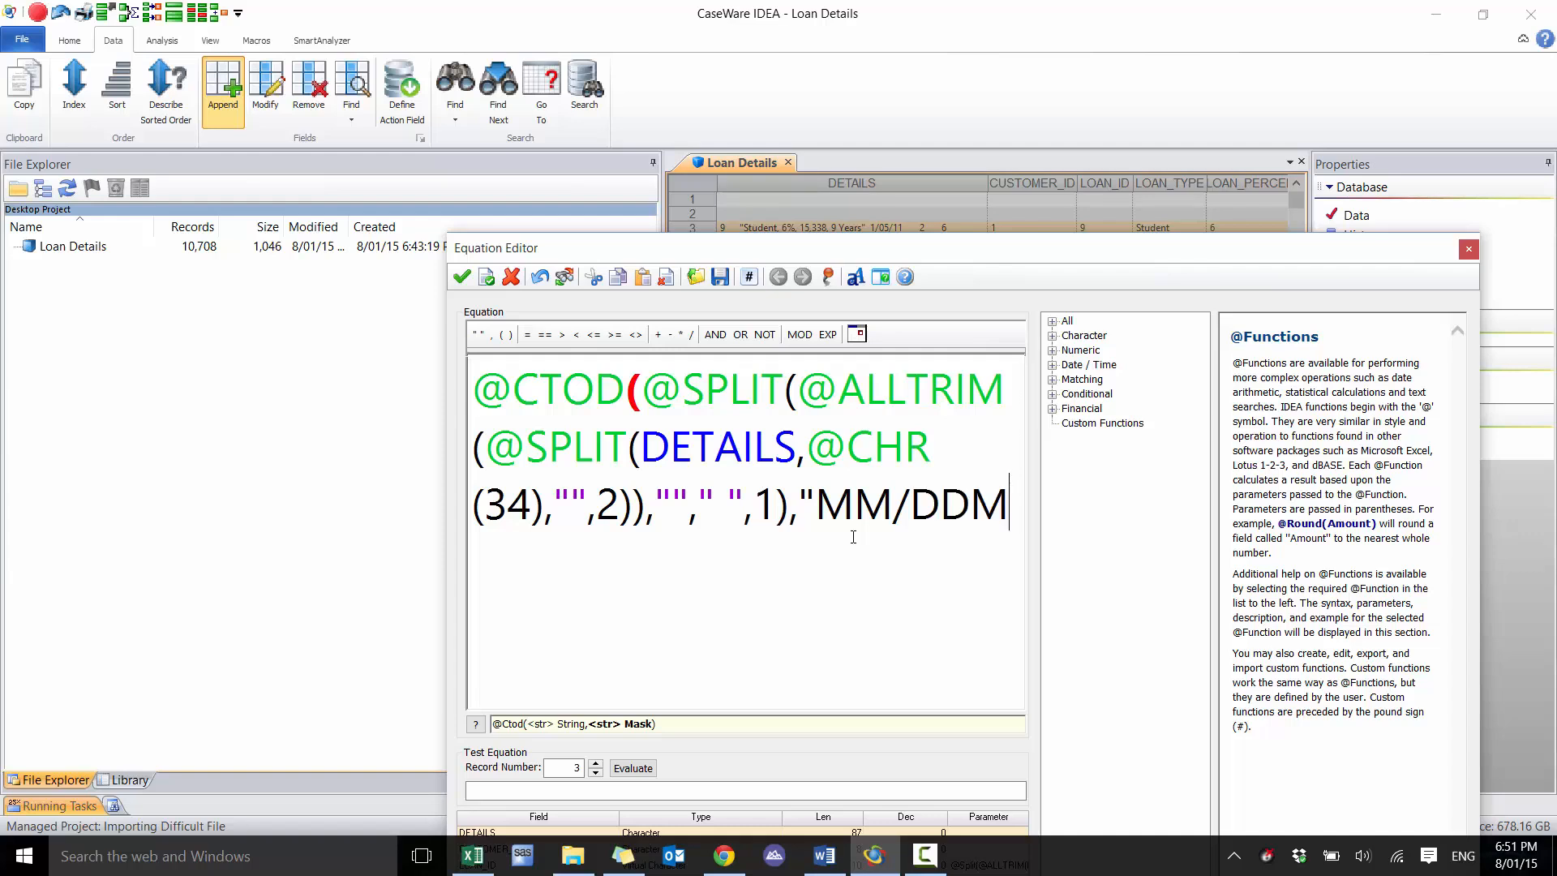
key("BackSpace")
type("/YYY")
key("BackSpace")
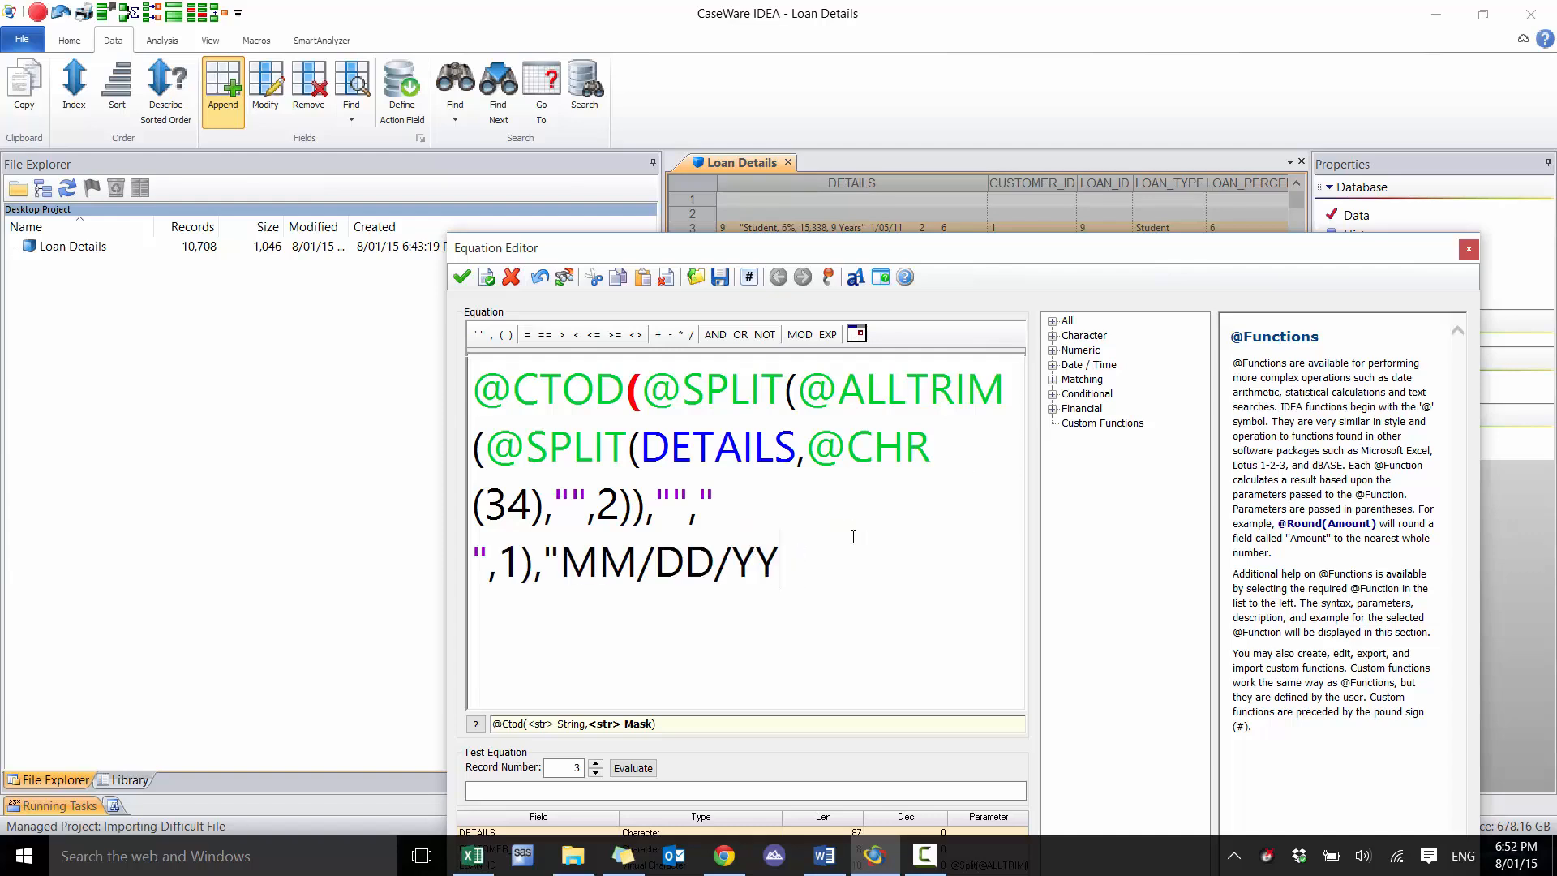
type("\")")
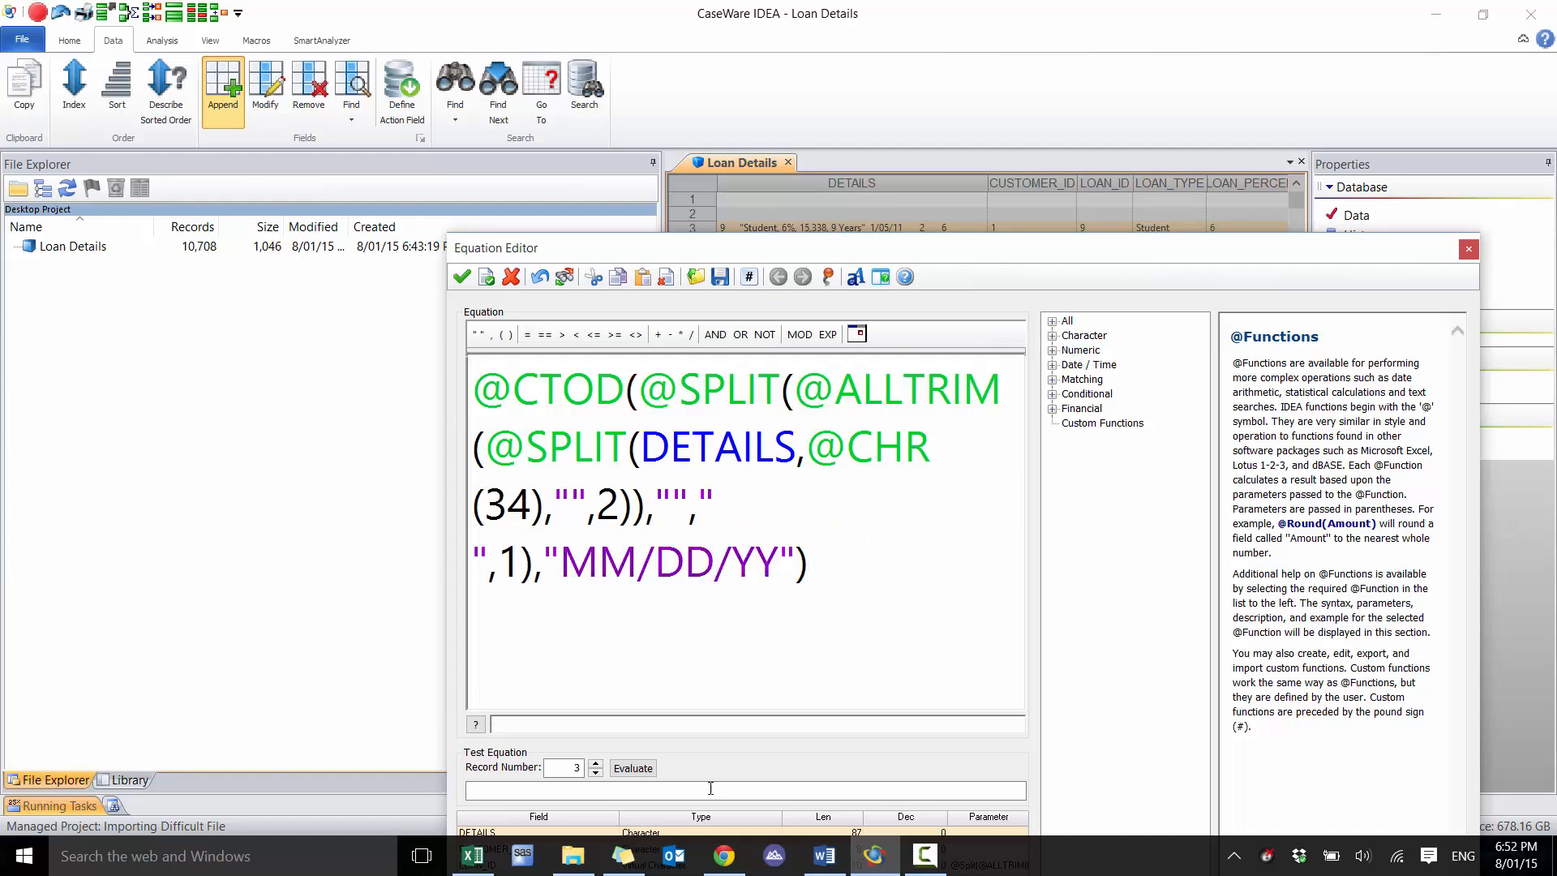
left_click(633, 768)
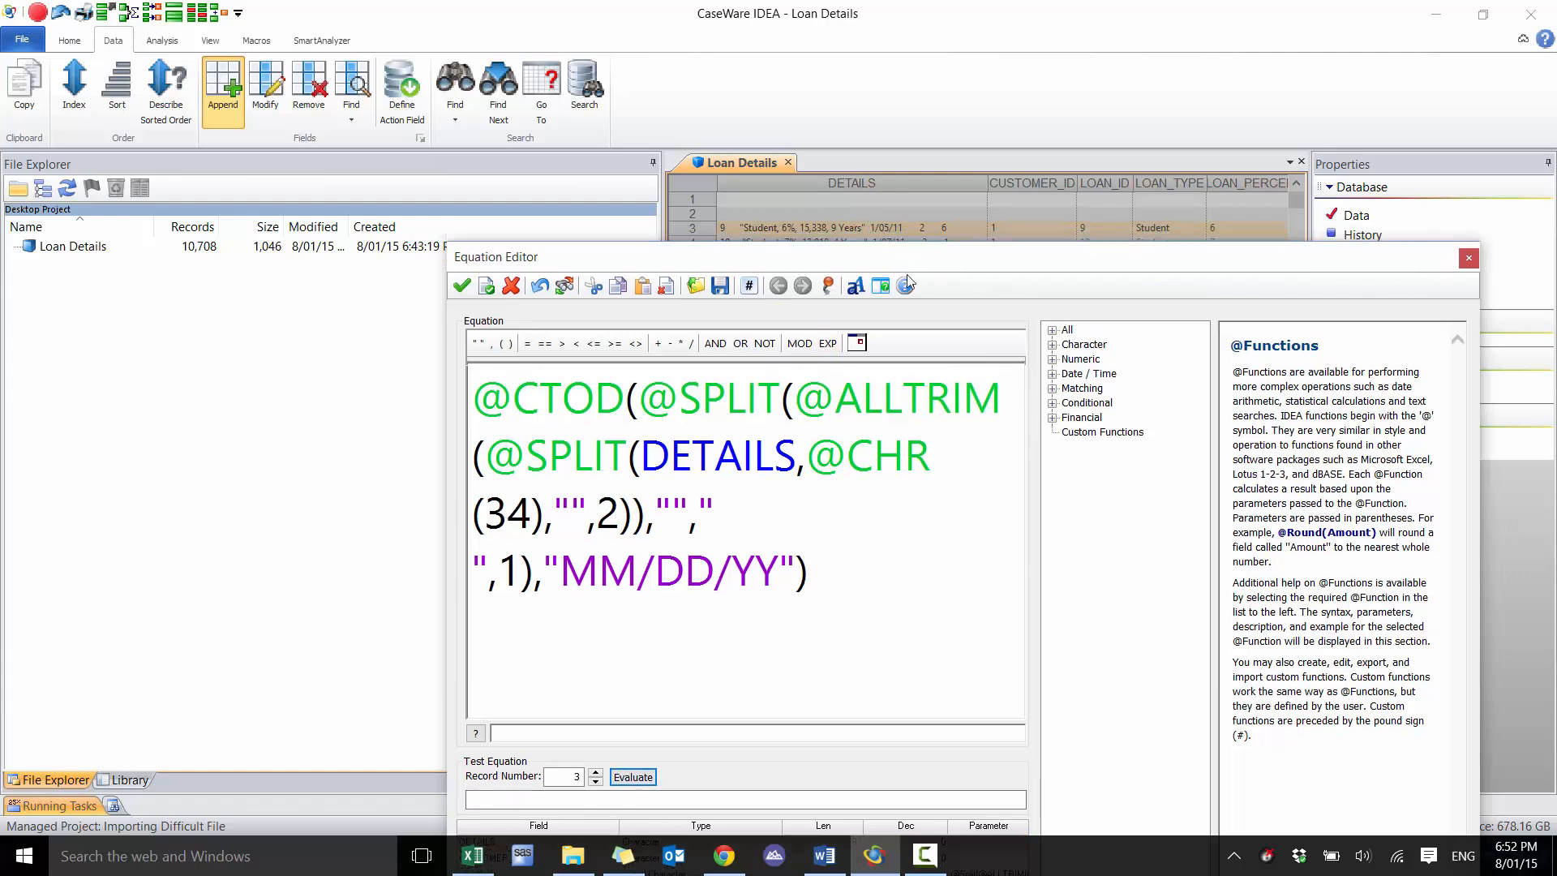
left_click_drag(908, 252, 916, 328)
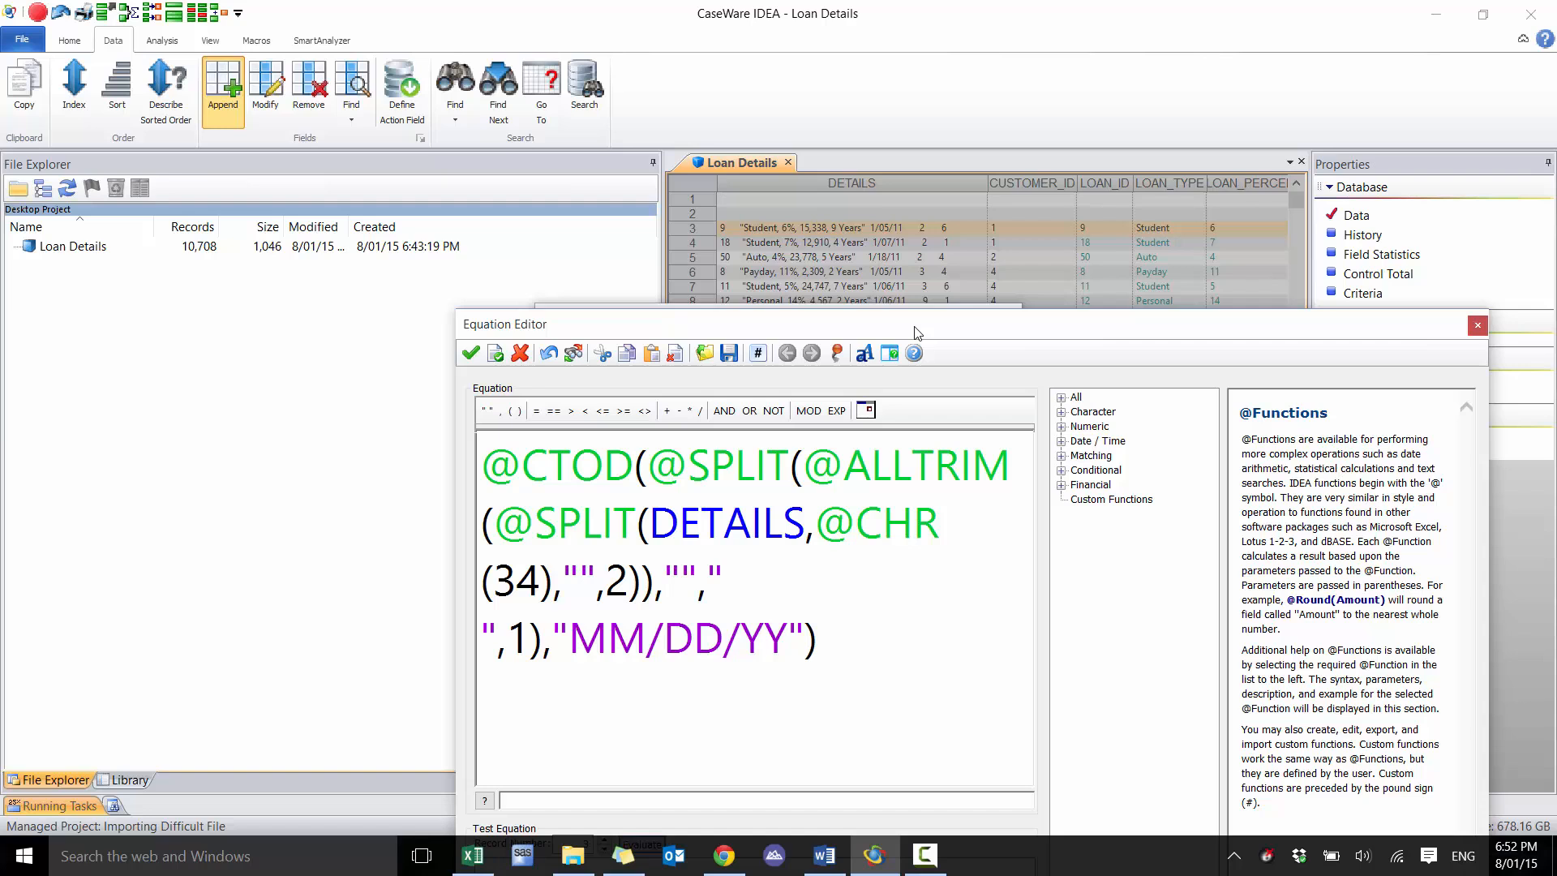
left_click(609, 638)
key("BackSpace")
left_click_drag(962, 326, 963, 265)
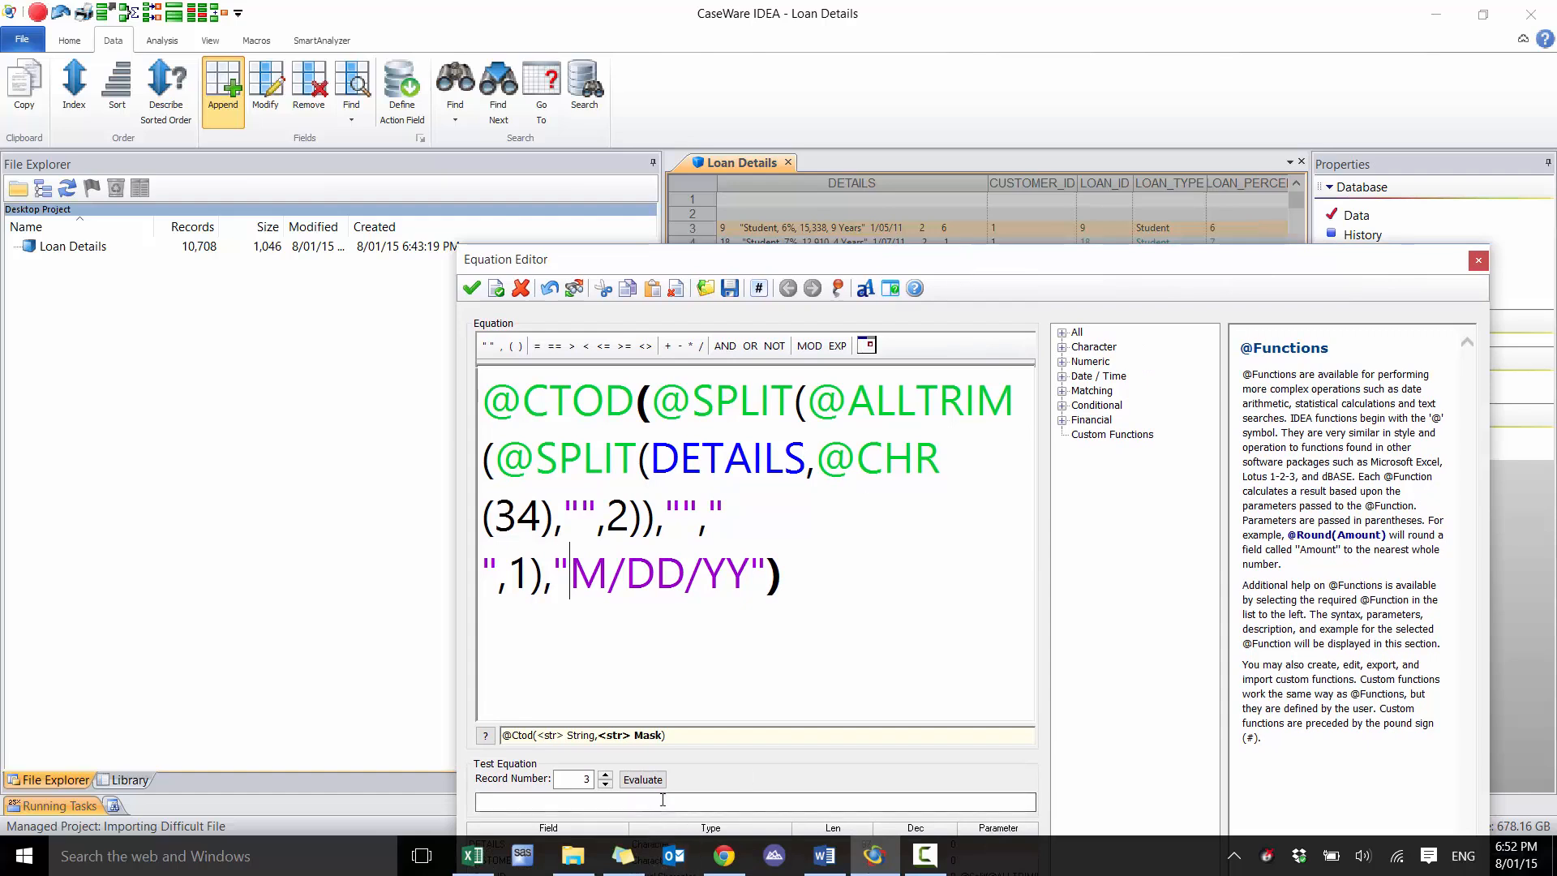
left_click(643, 780)
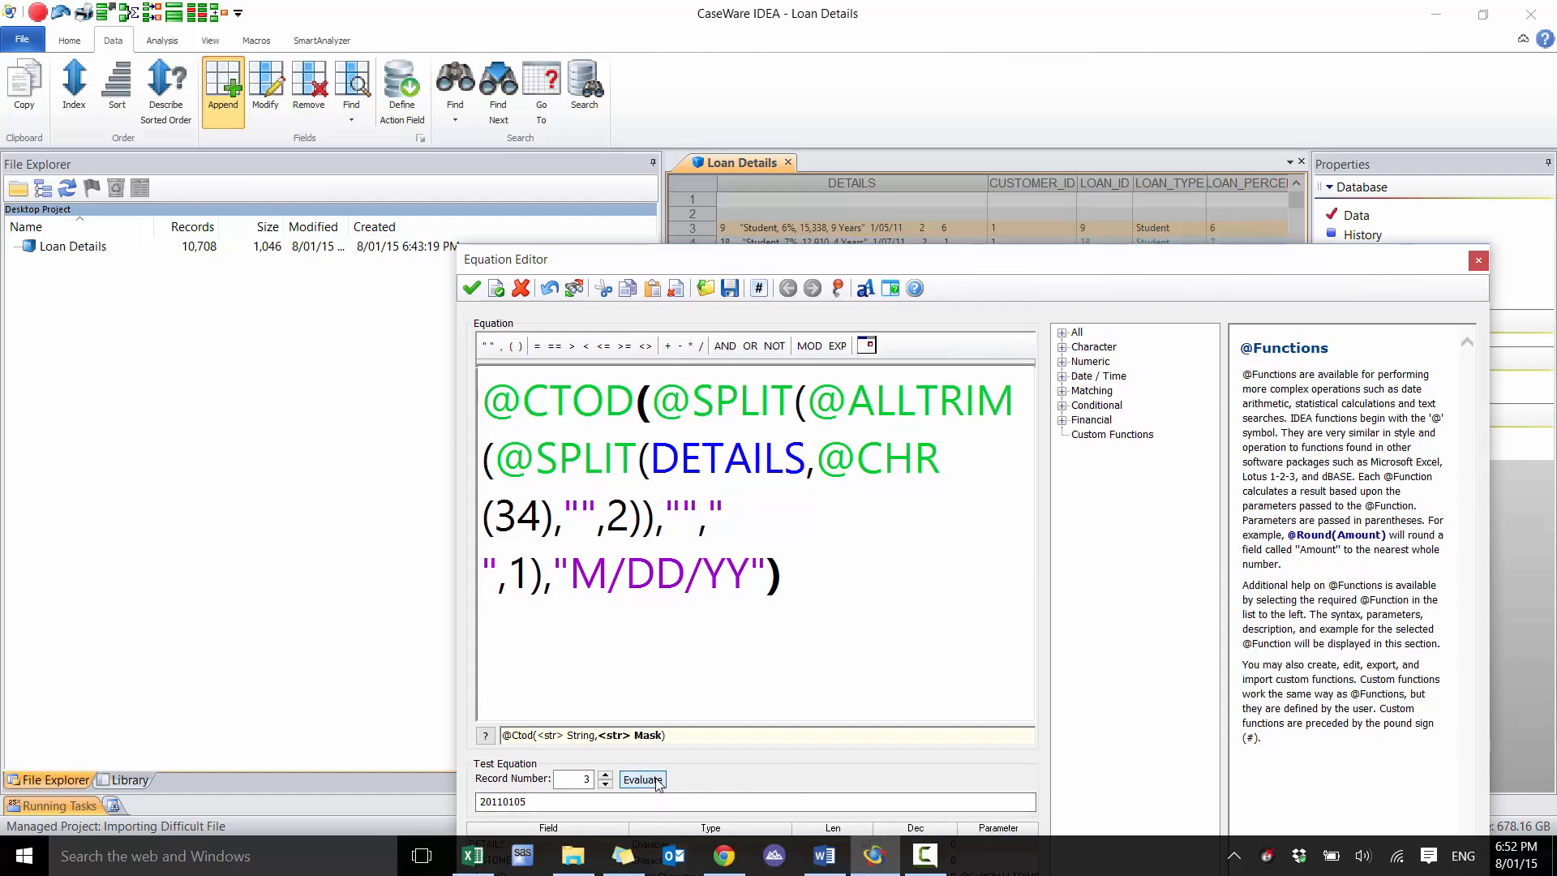
Restore the date mask to "MM/DD/YY", evaluate record 115 and accept the equation for LOAN_DATE
left_click(606, 776)
left_click(606, 776)
left_click(606, 776)
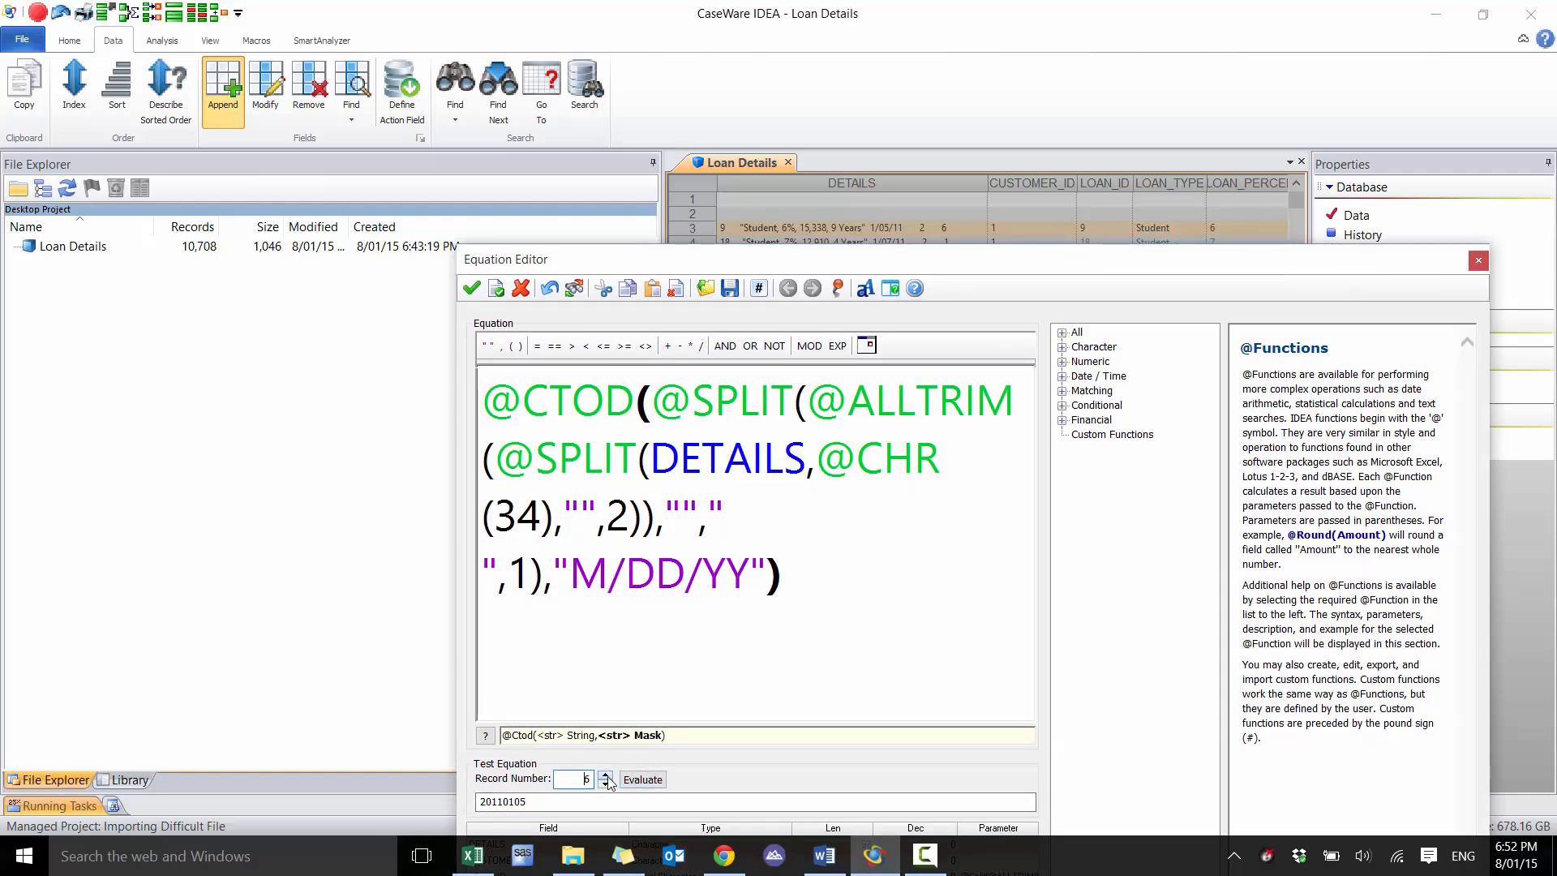
left_click(608, 776)
left_click(600, 576)
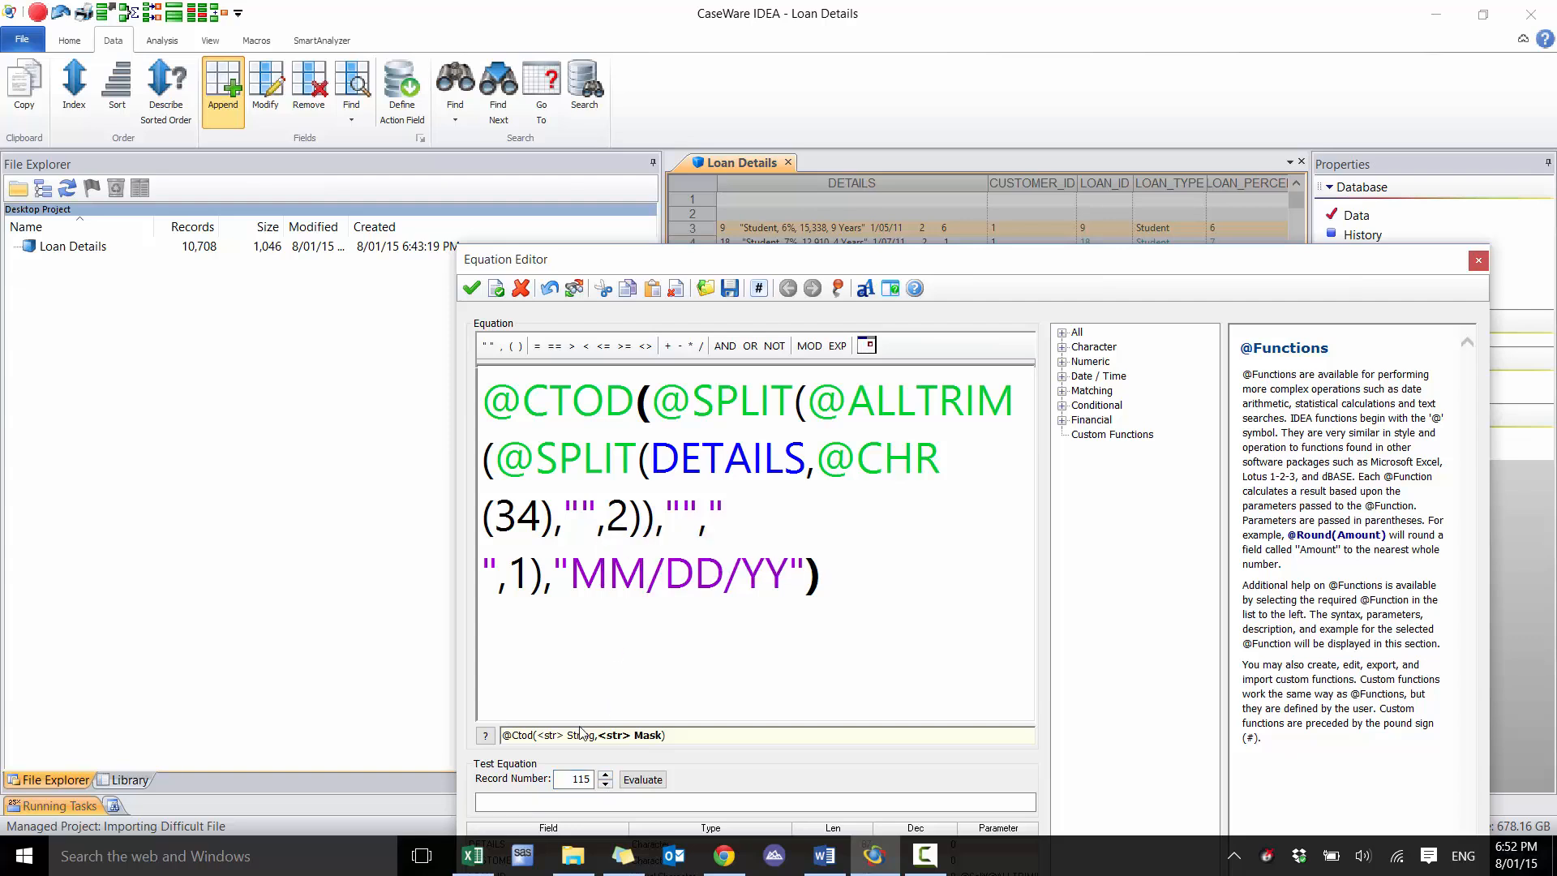
left_click(641, 780)
left_click(661, 402)
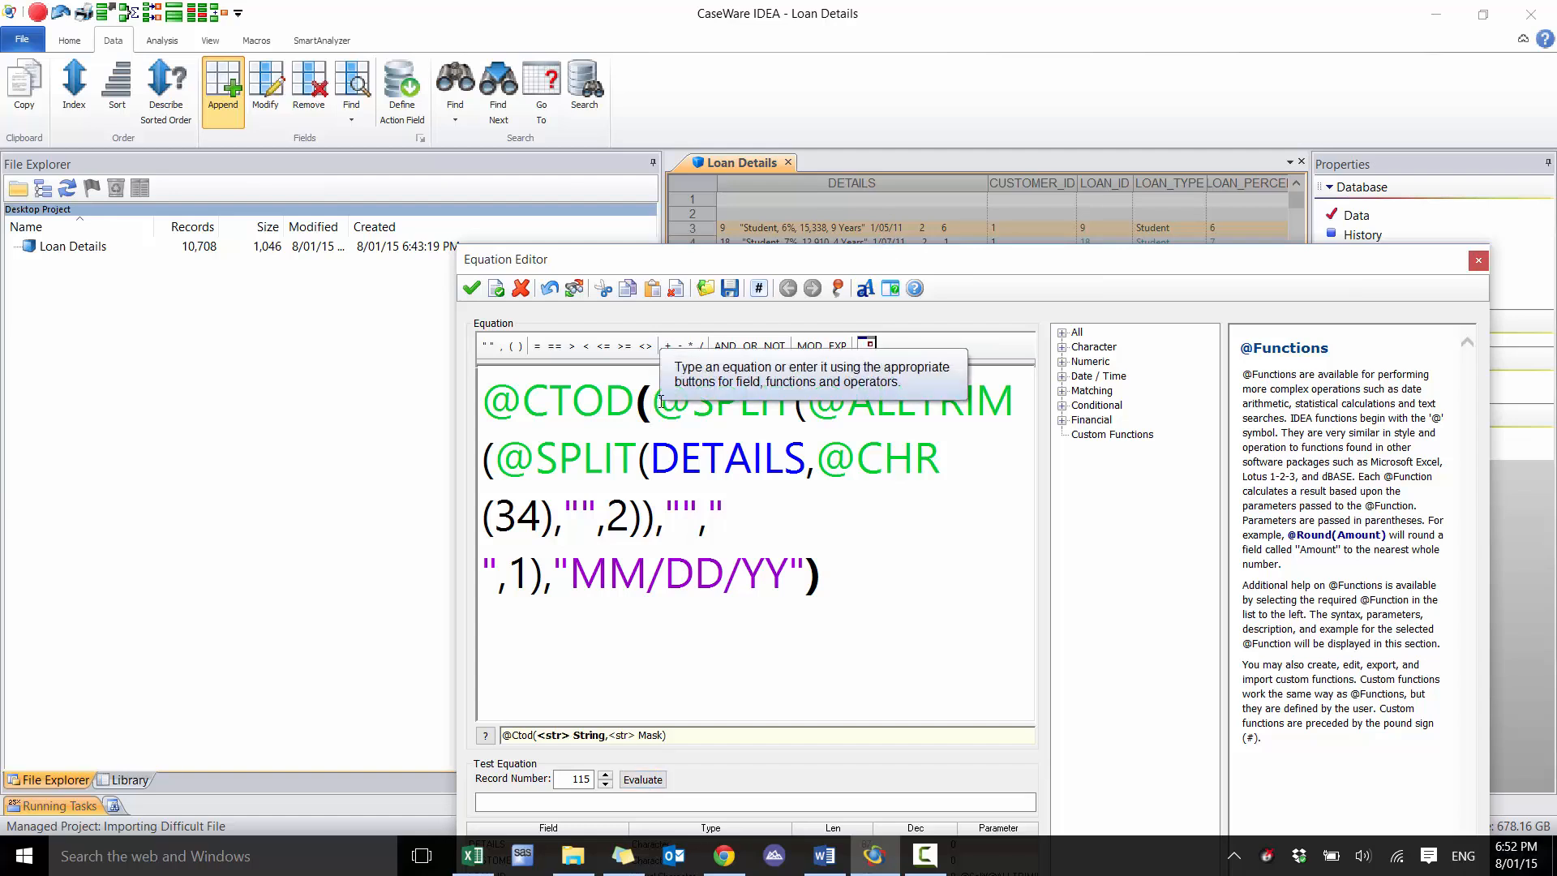
key("Return")
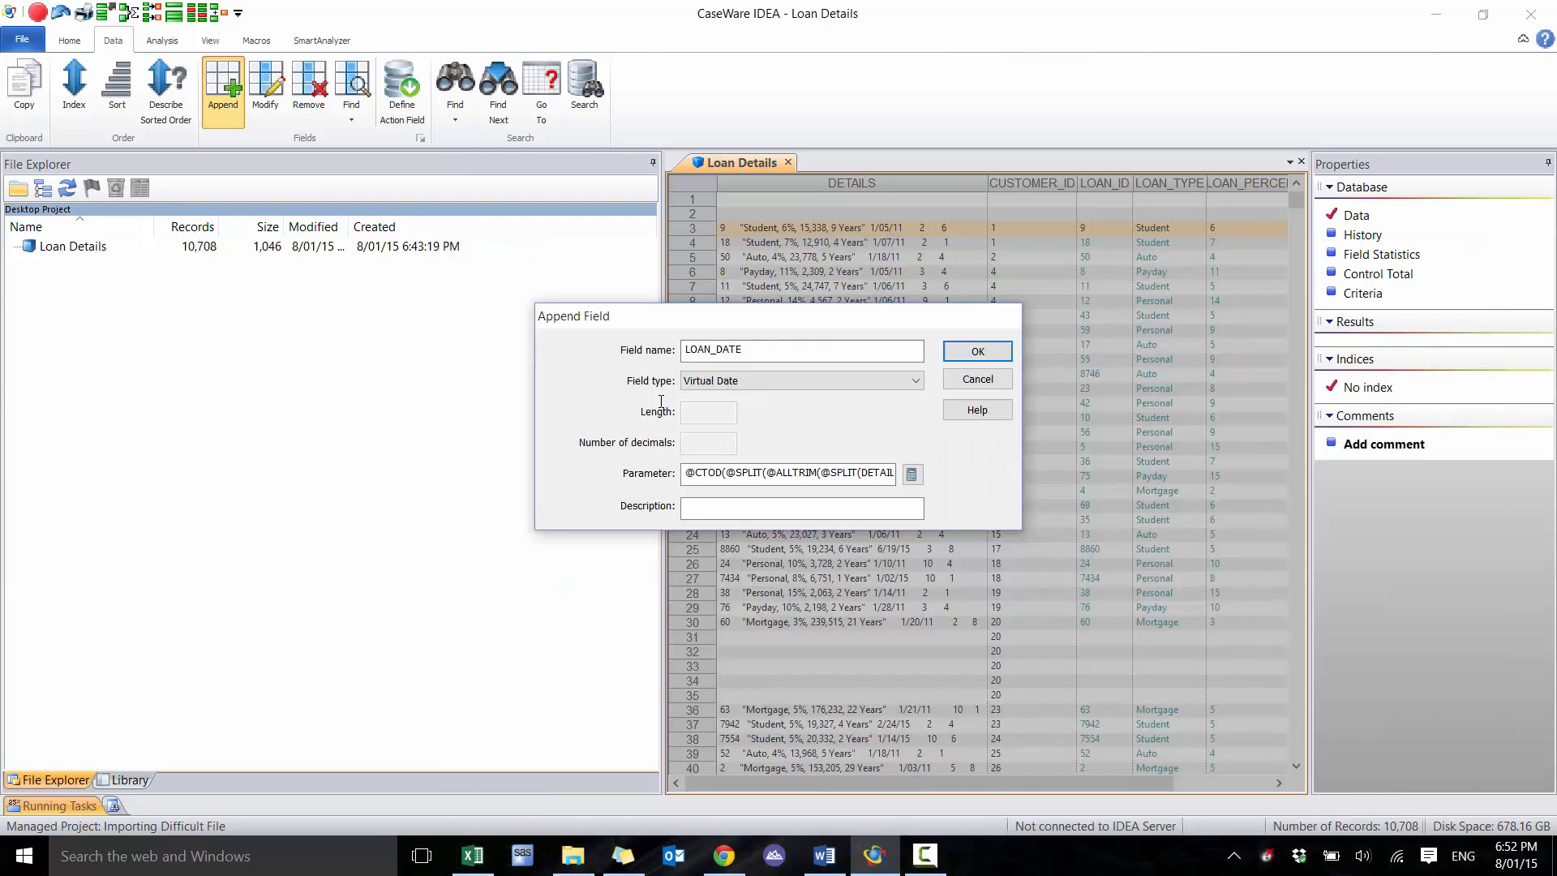
left_click(912, 473)
scroll(626, 388, "up", 5)
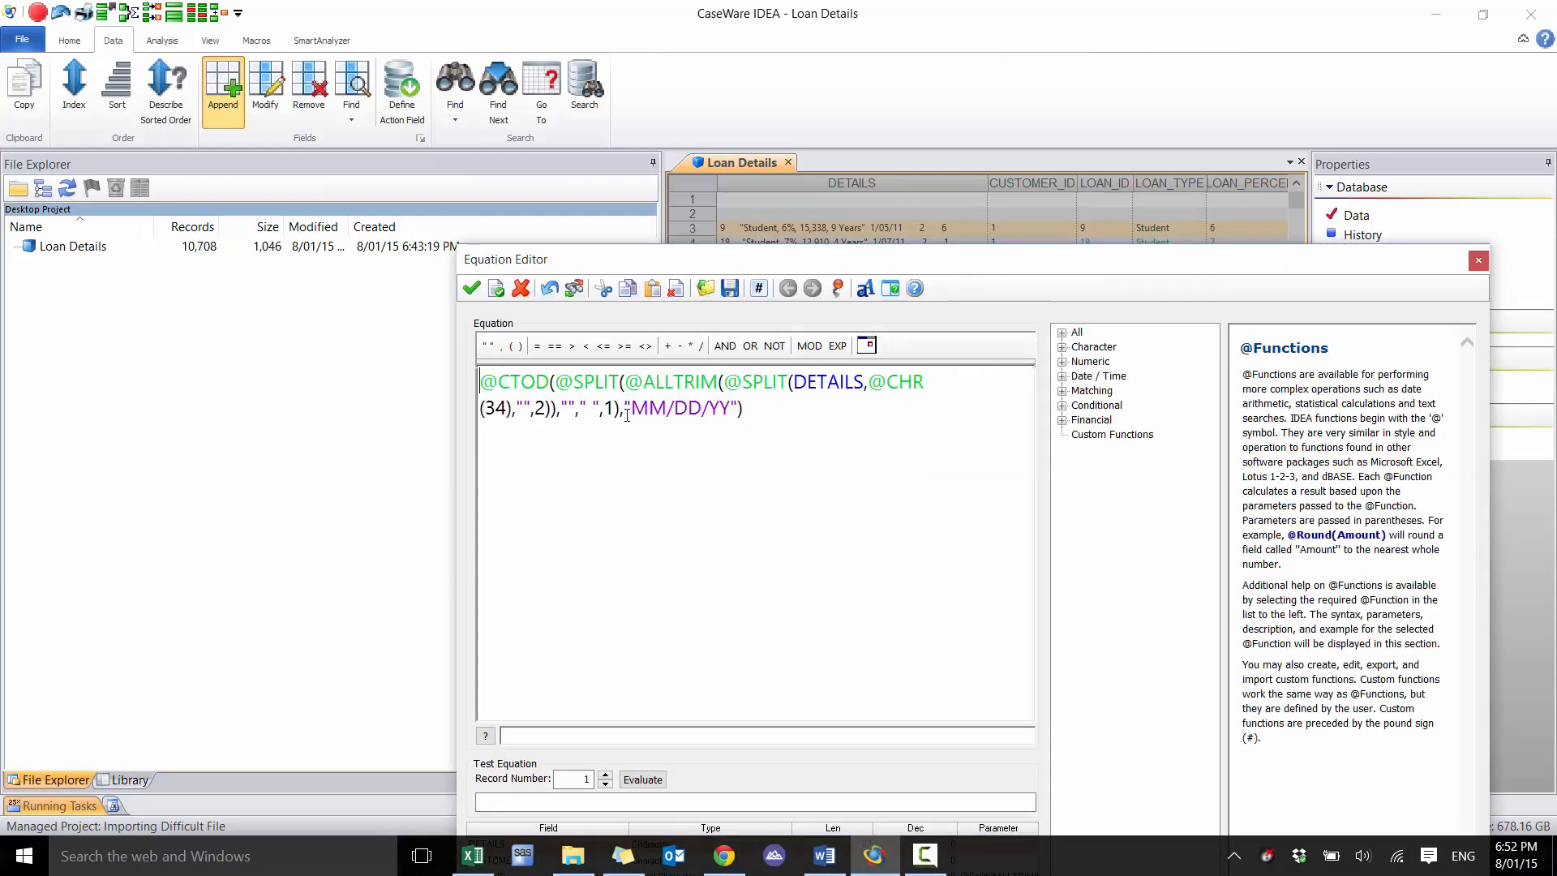
left_click(598, 385)
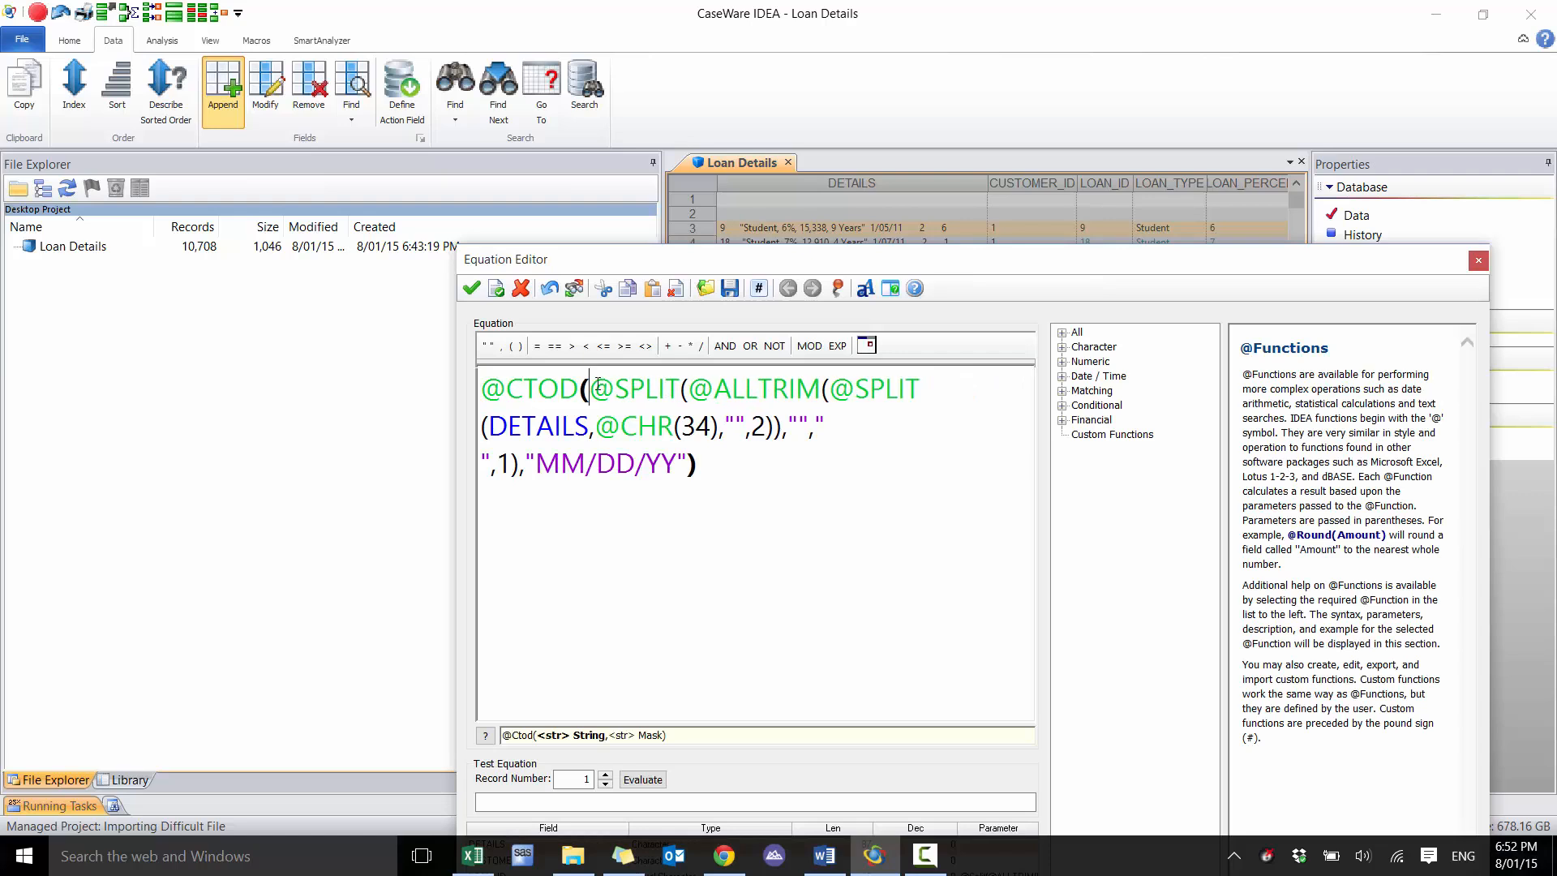
type("@")
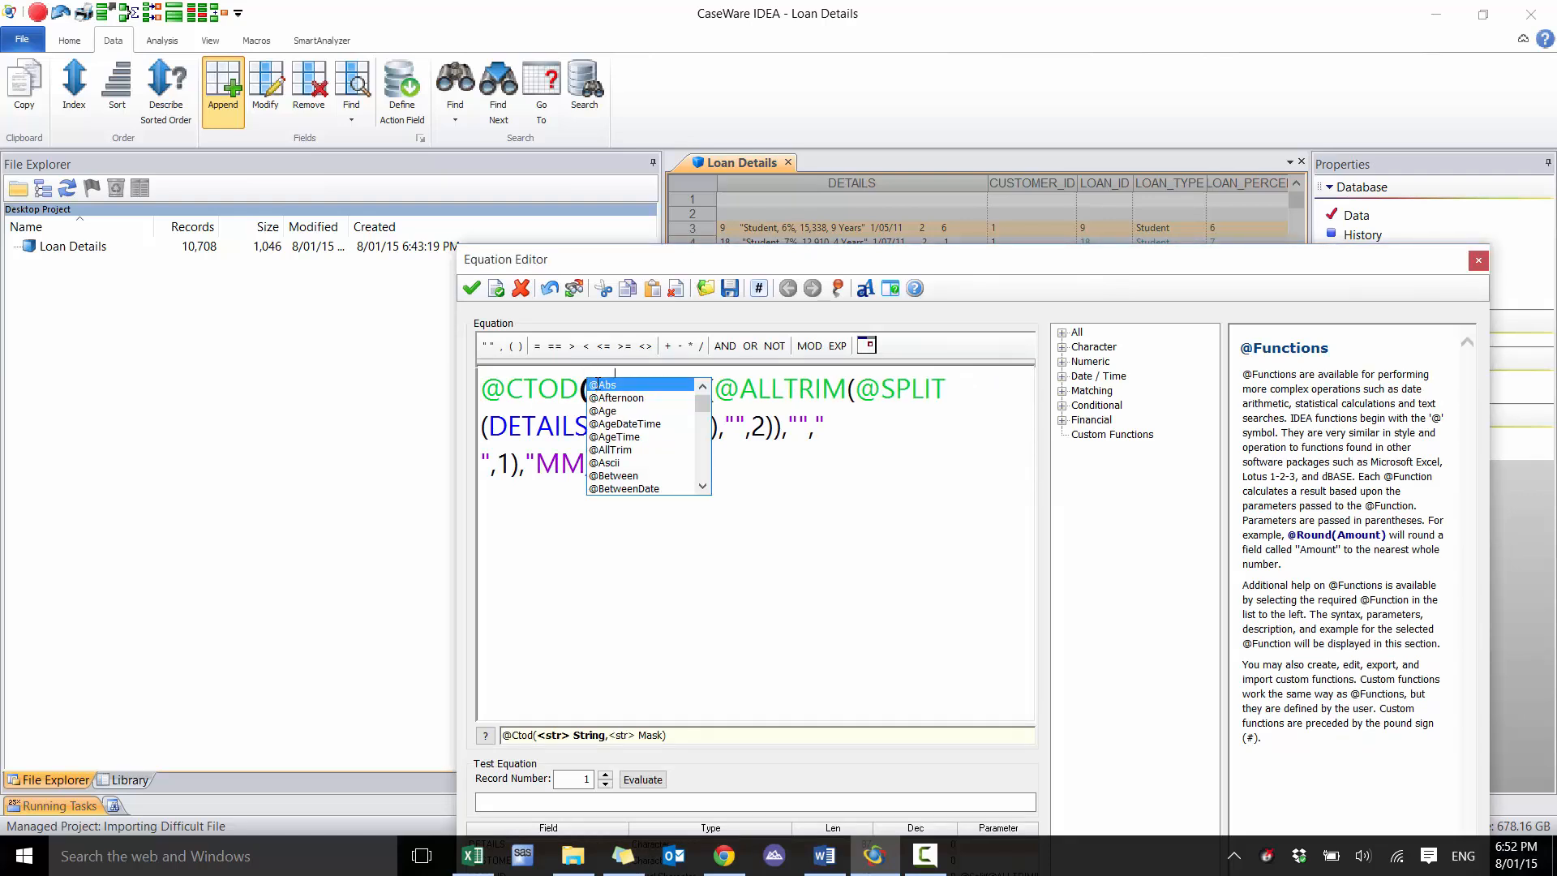
key("Return")
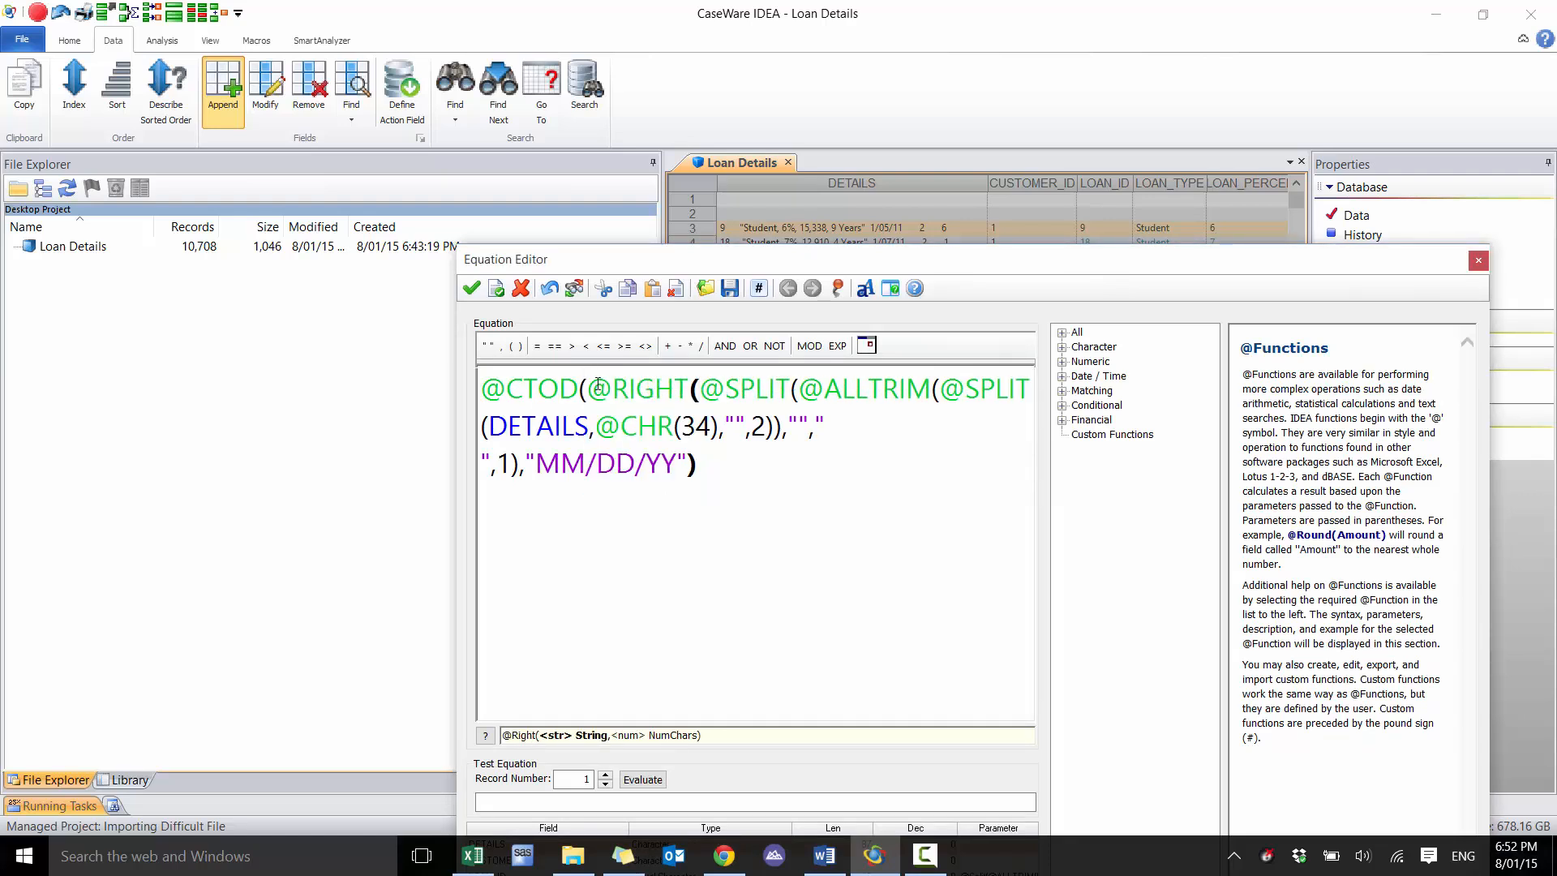
type("\"0\"+")
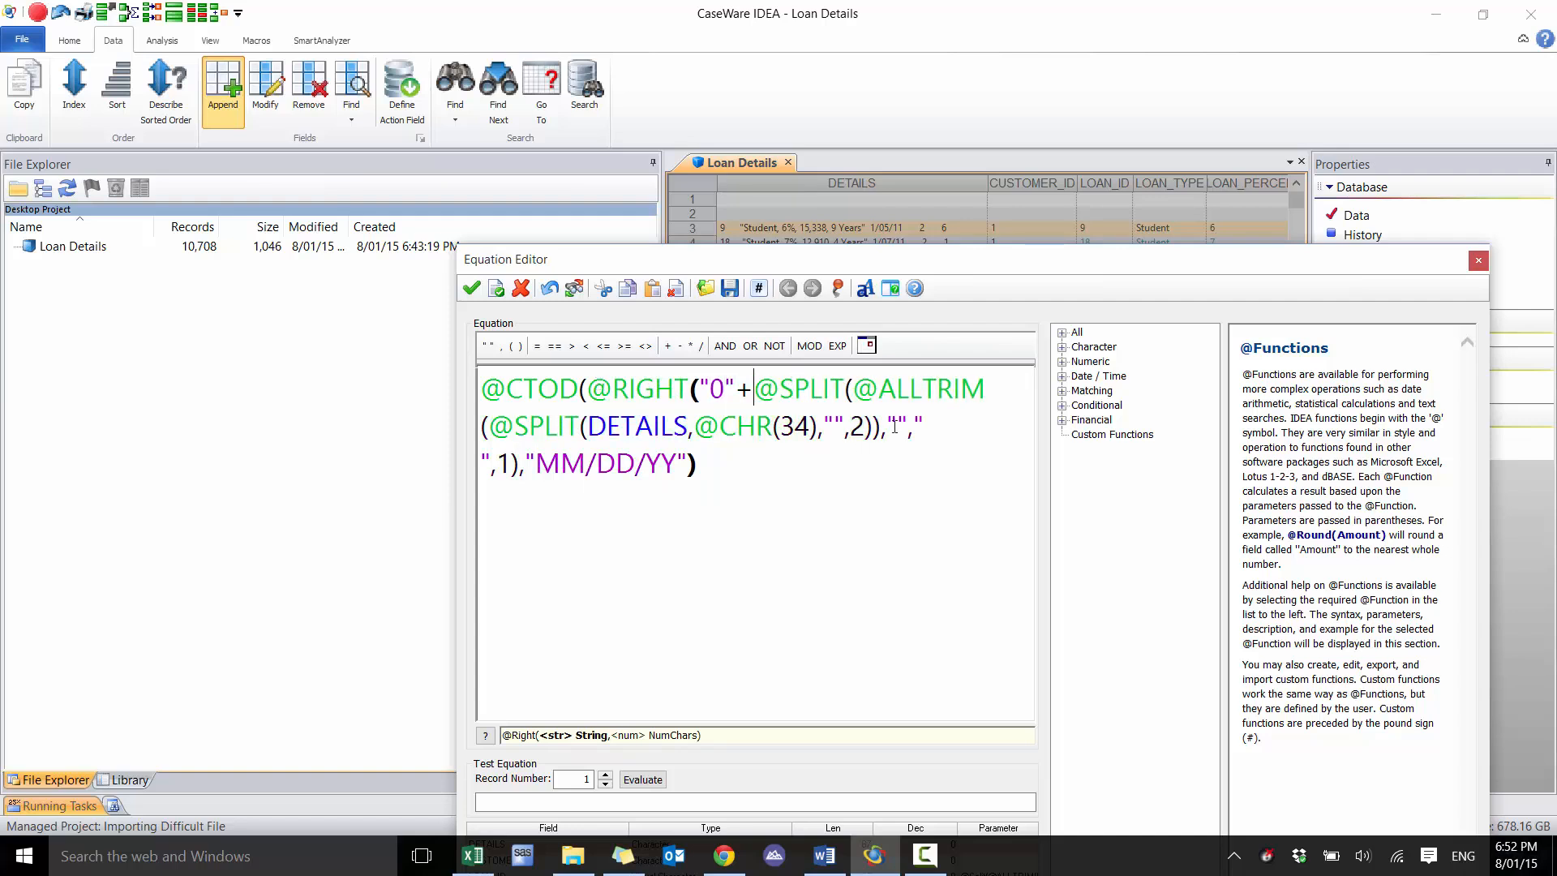
left_click(519, 464)
type(",8")
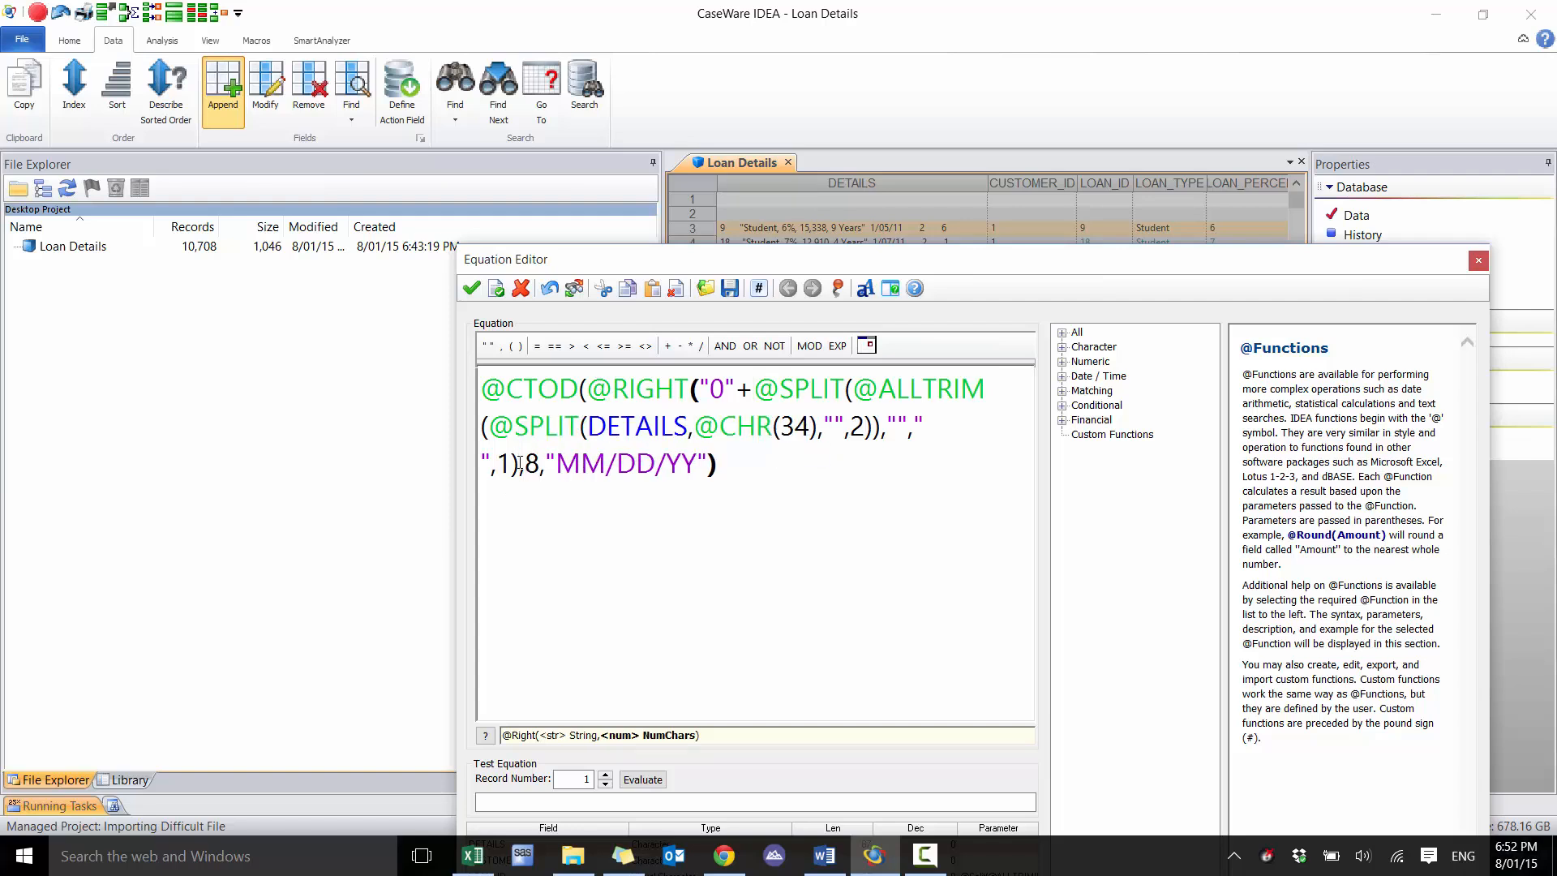
type(")")
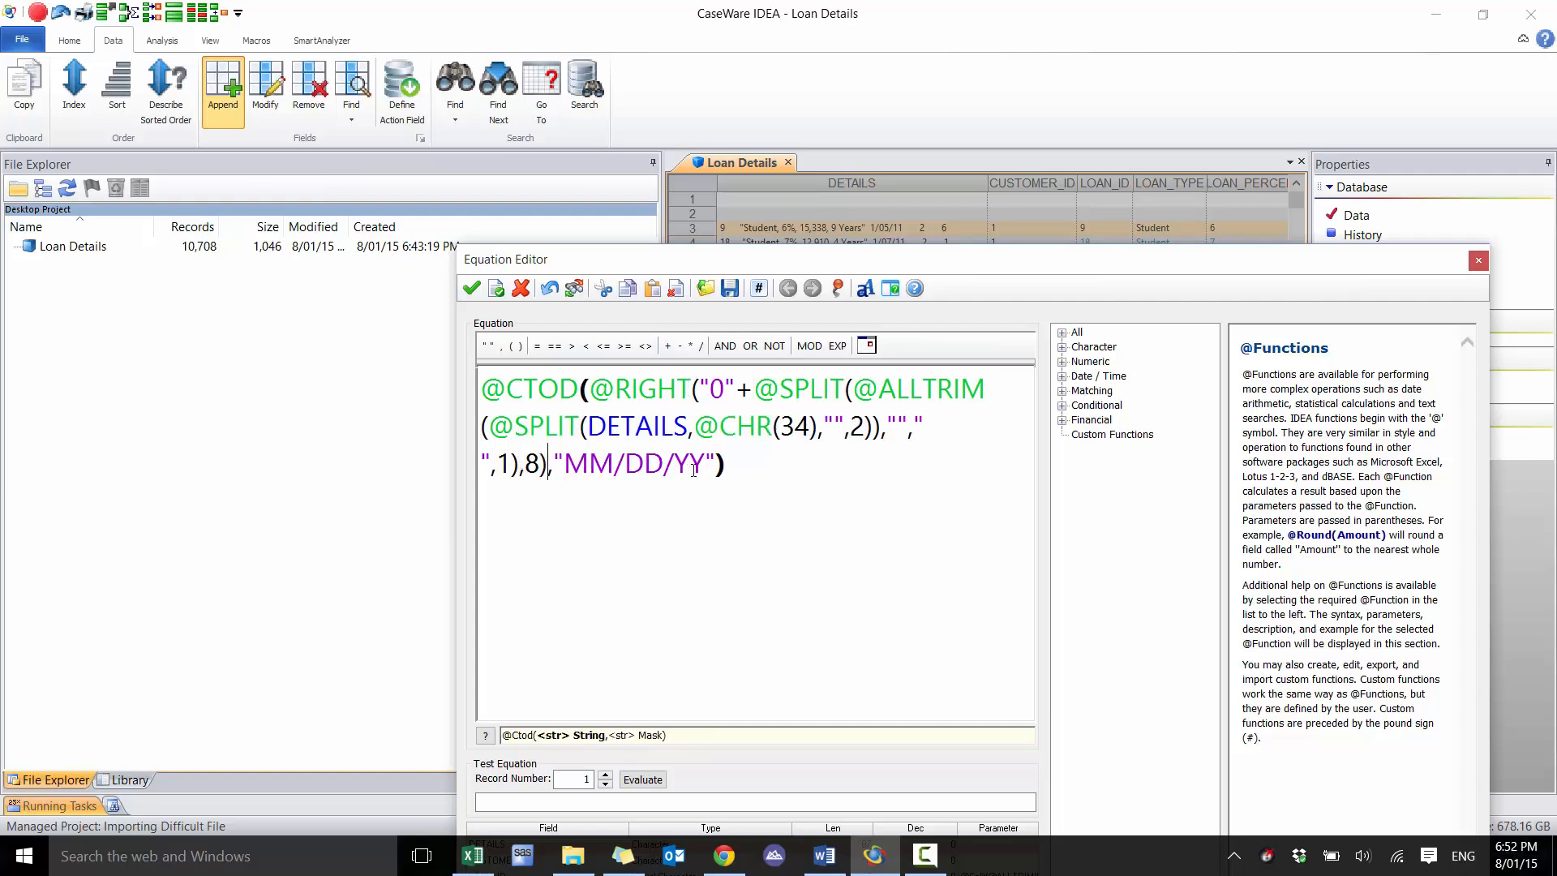
Check and evaluate the zero-padded date equation, accept it and append the LOAN_DATE field to the database
left_click_drag(705, 466, 589, 466)
left_click(565, 468)
left_click(542, 466)
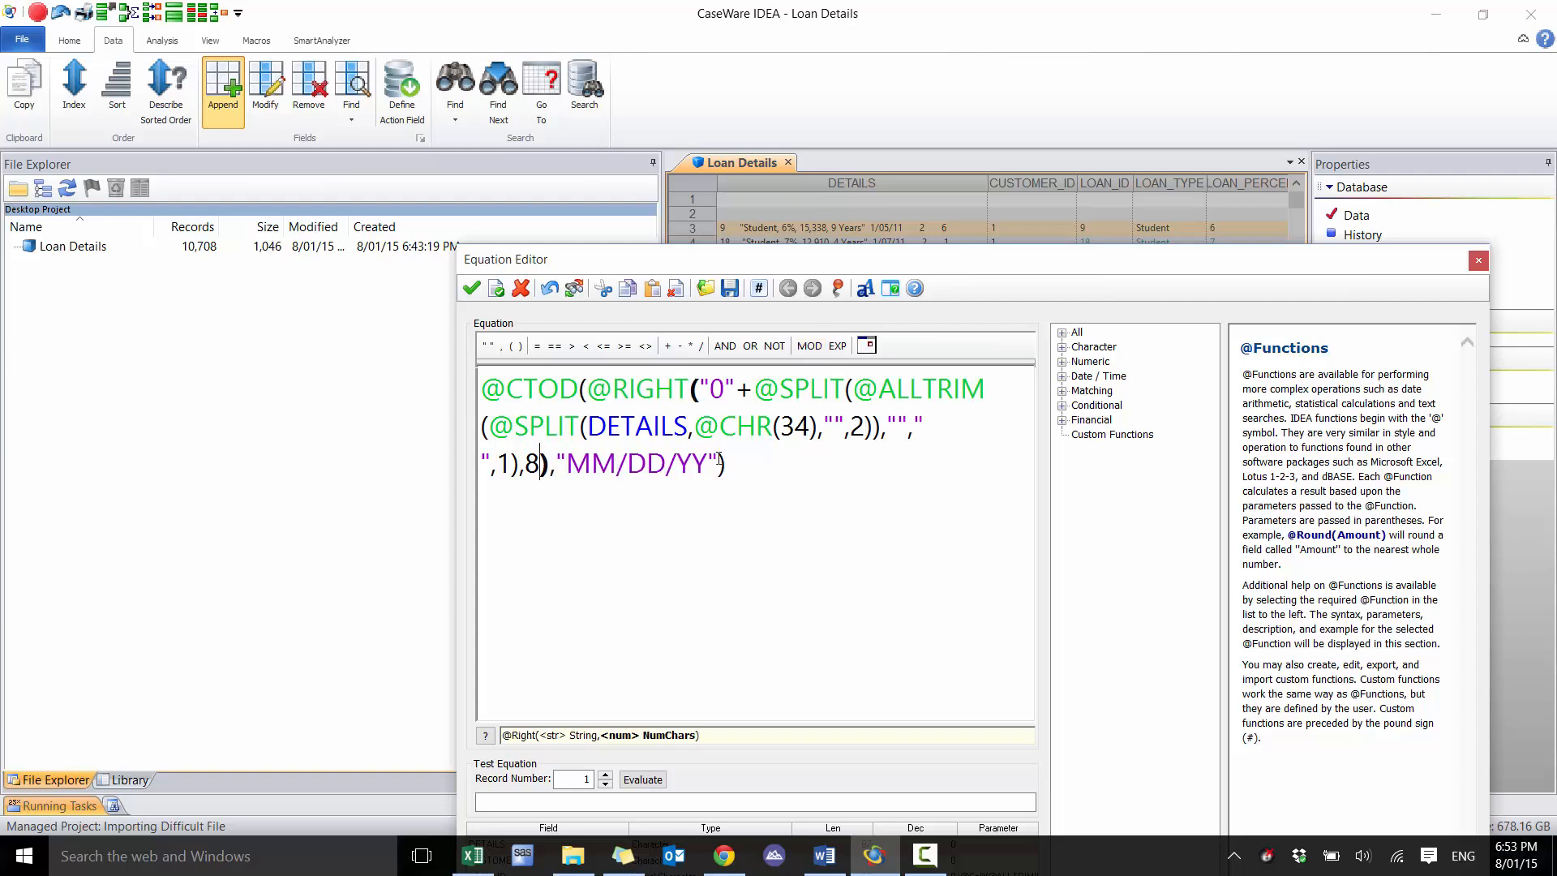
left_click(607, 776)
left_click(606, 776)
left_click(607, 776)
left_click(628, 779)
left_click(606, 774)
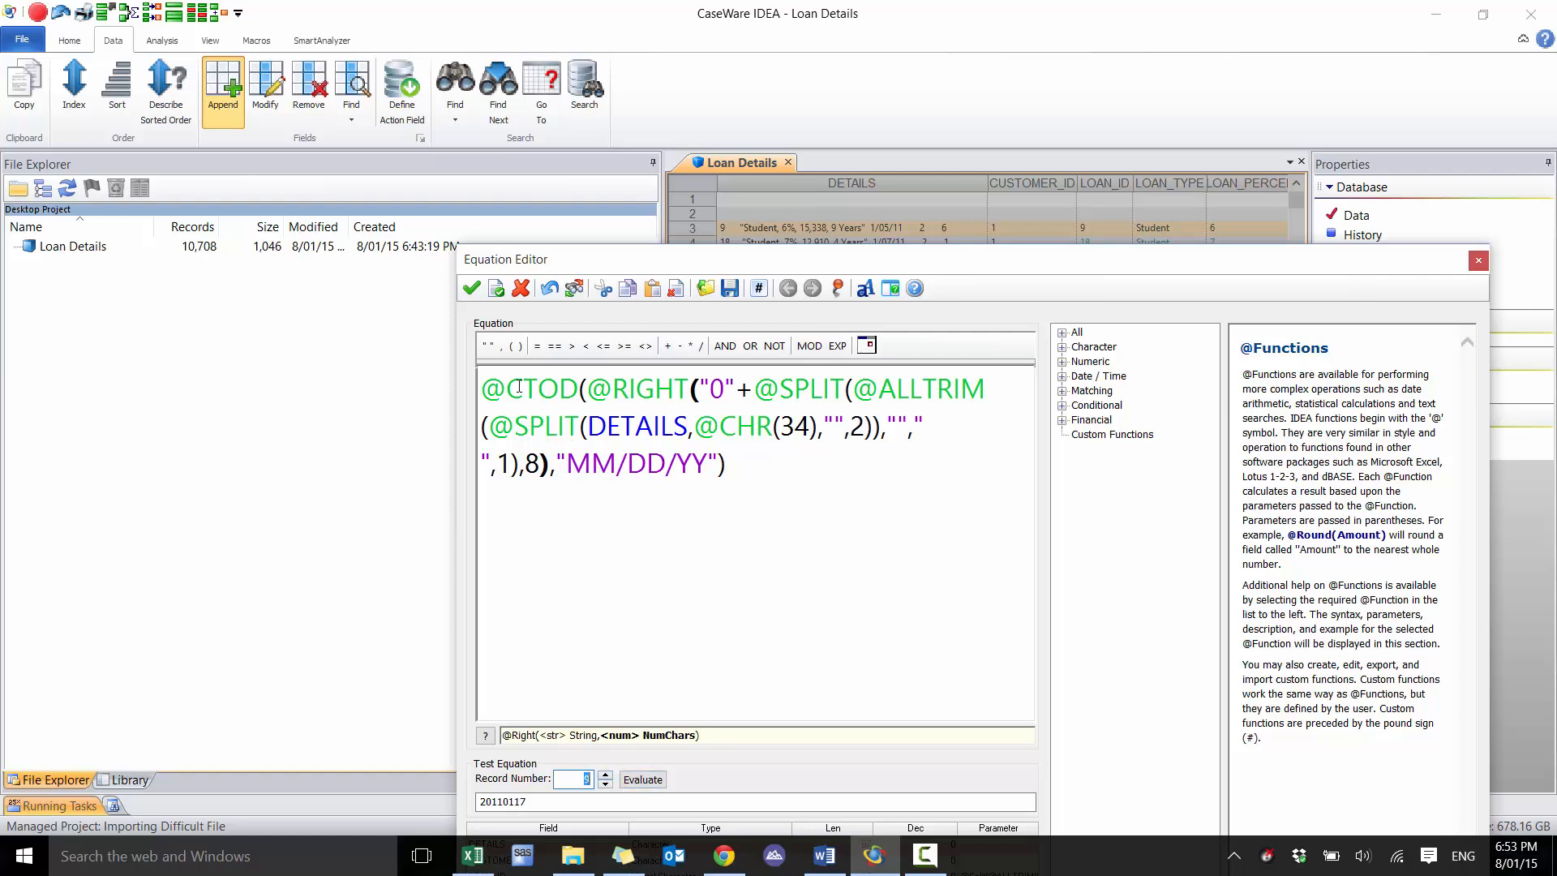
left_click(470, 293)
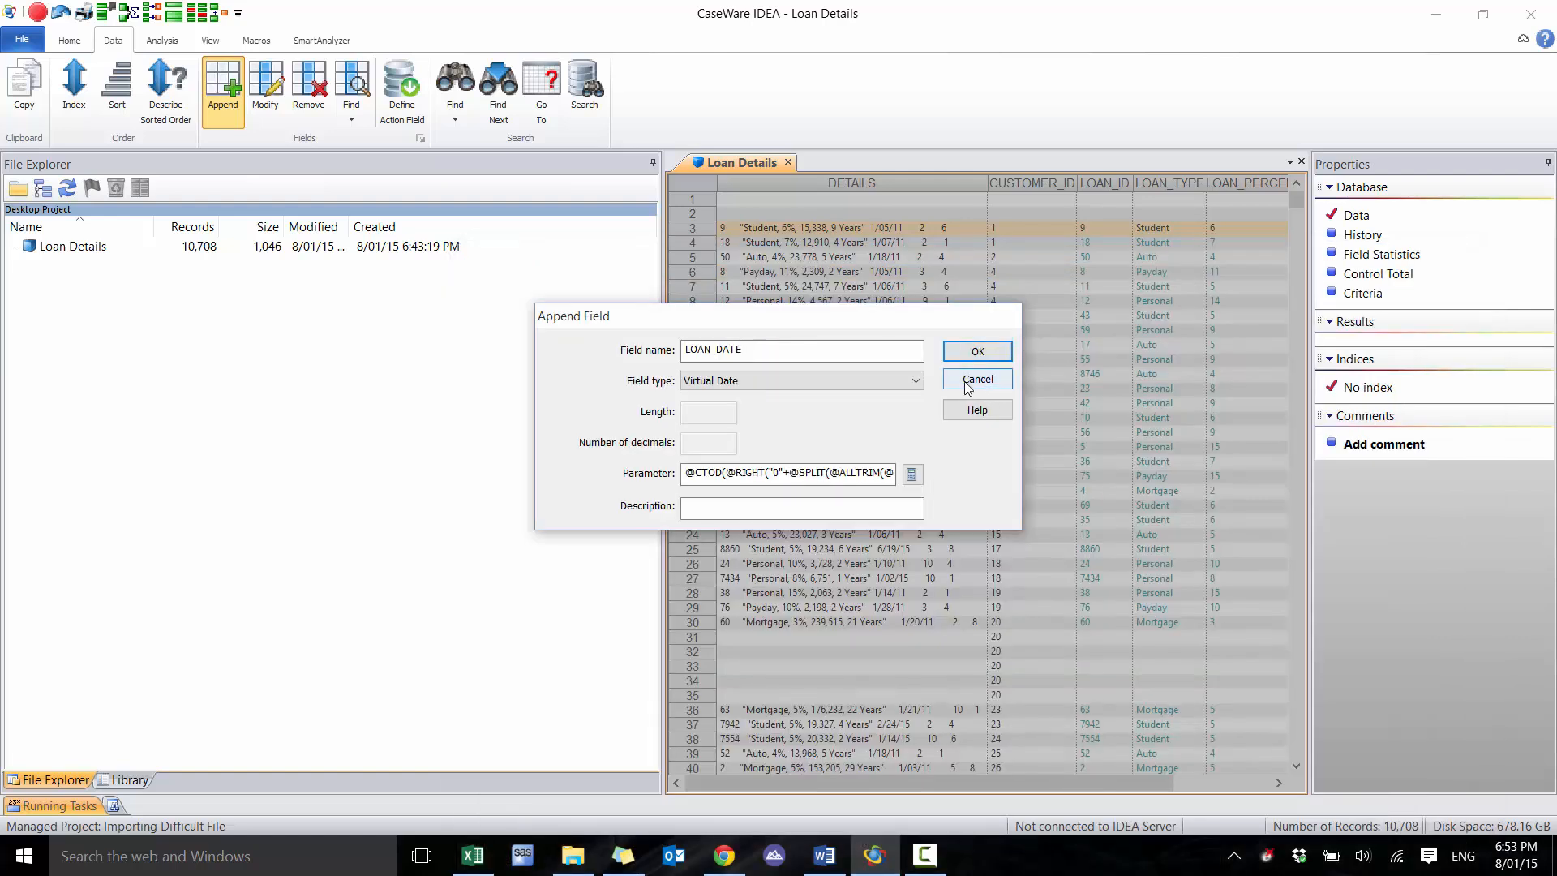
left_click(978, 352)
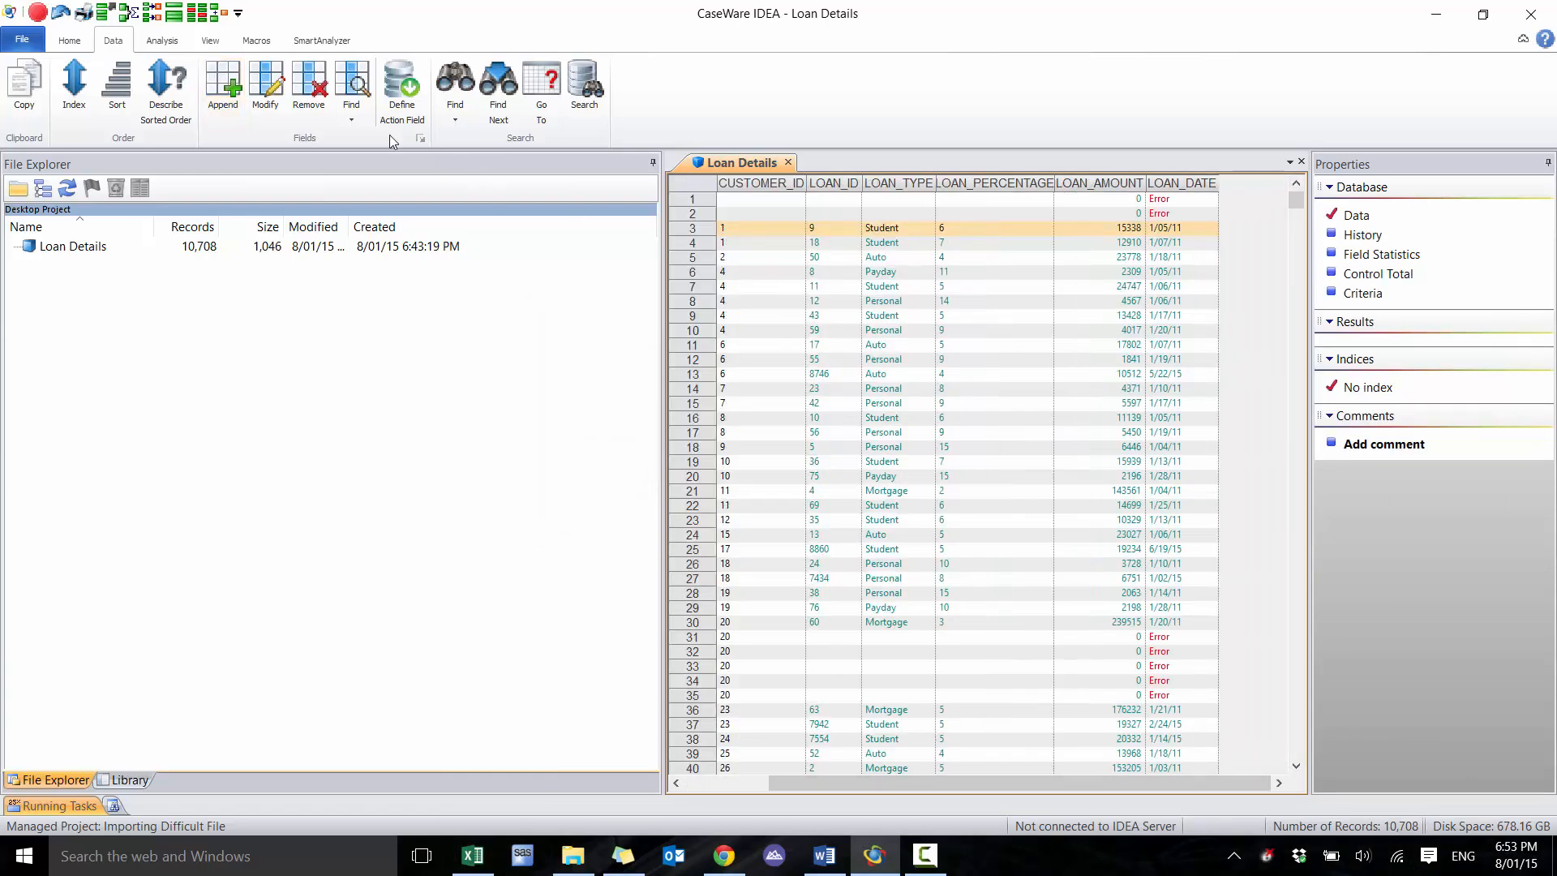
left_click(231, 98)
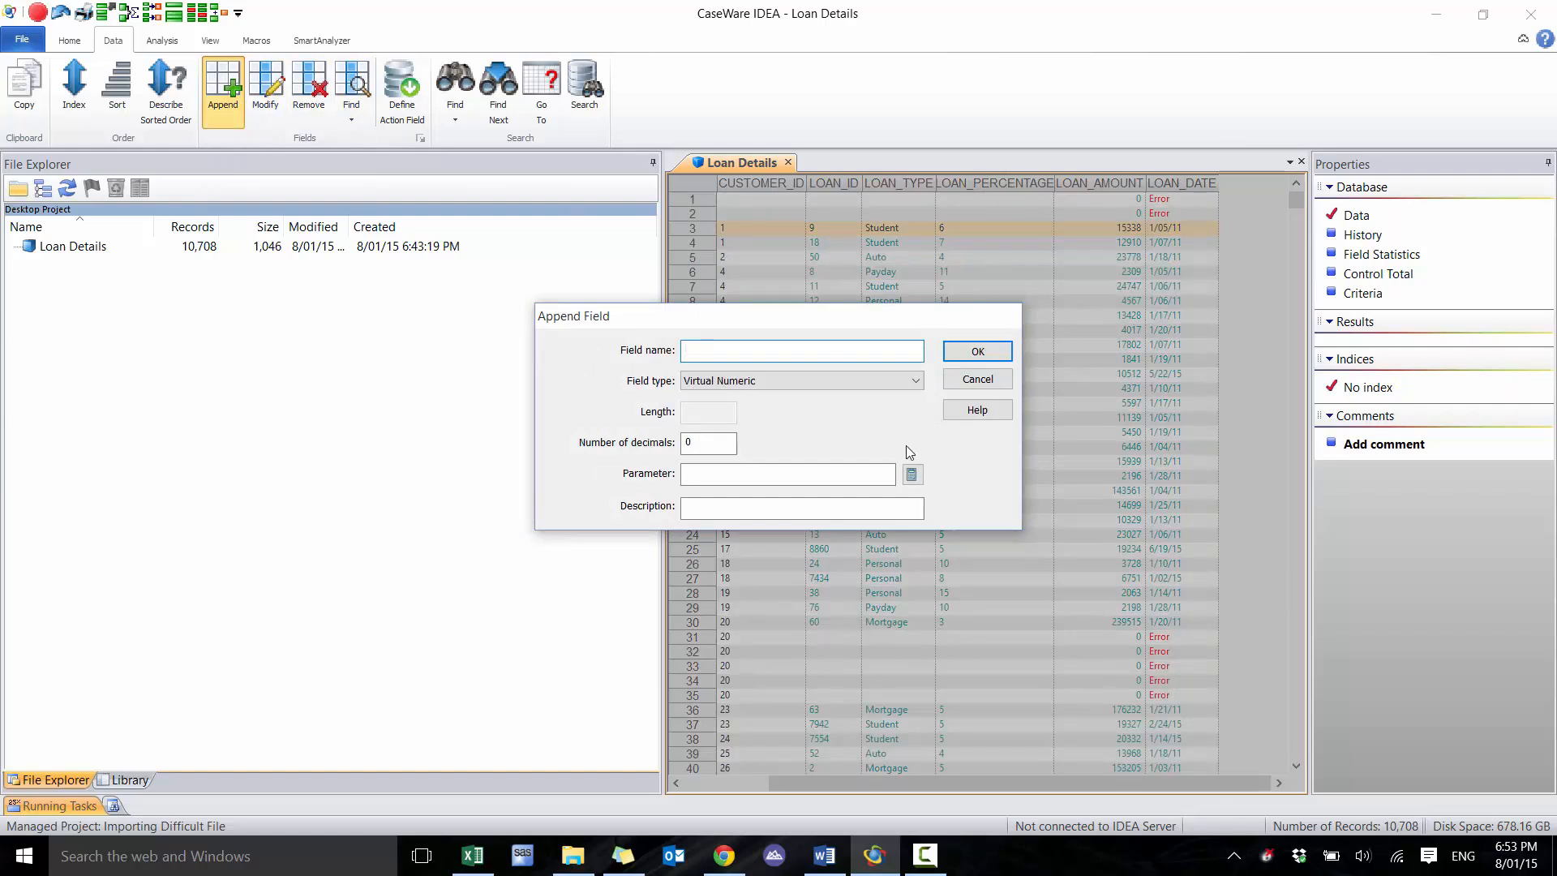
type("USER_ID")
key("Tab")
key("alt+Tab")
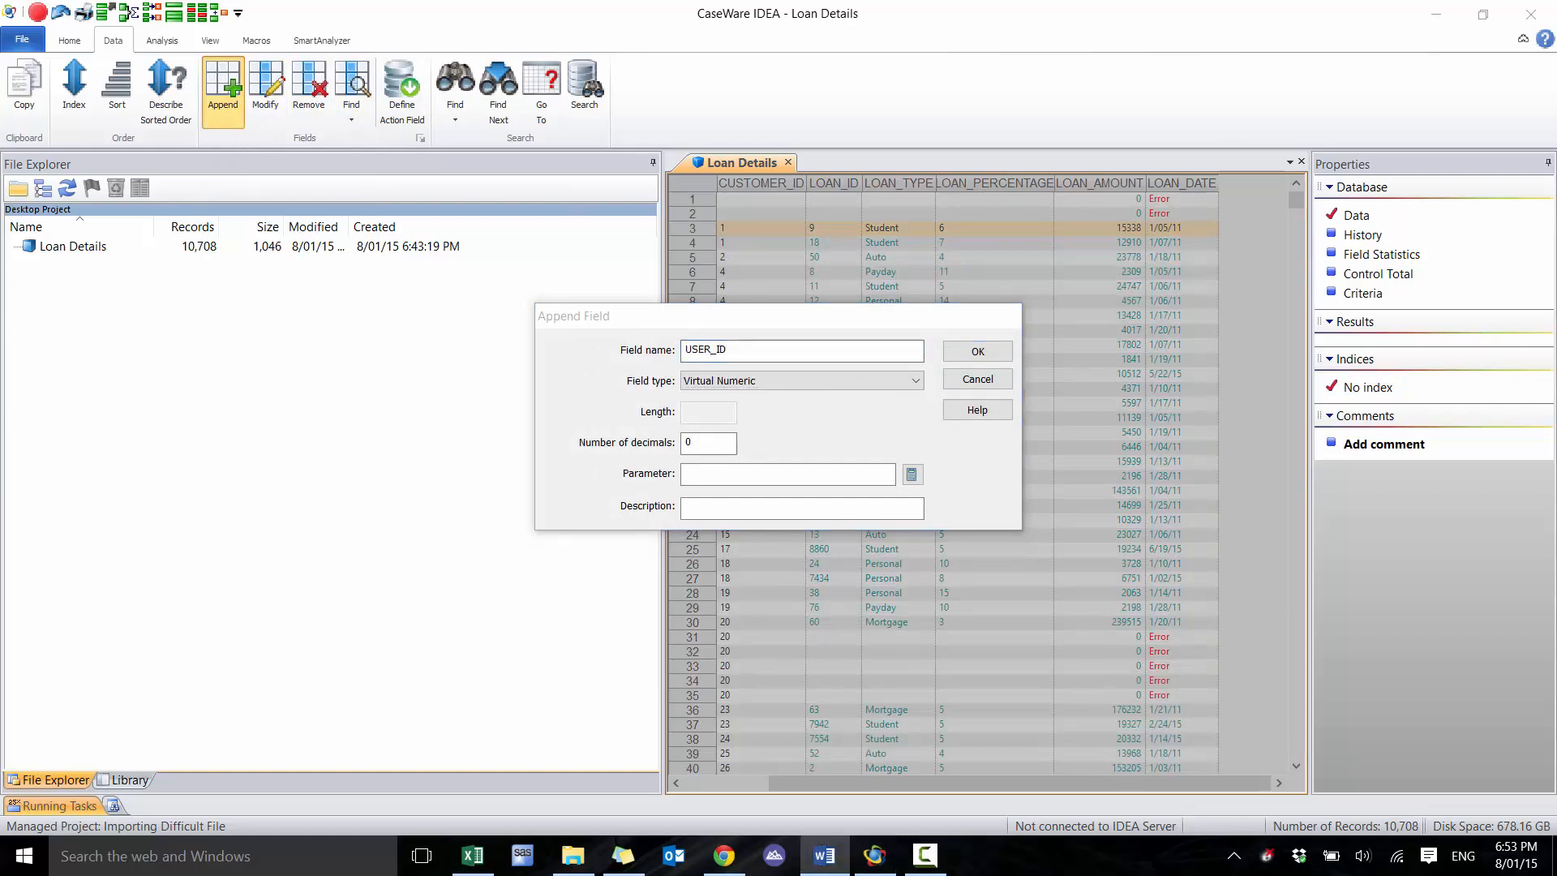
left_click(799, 381)
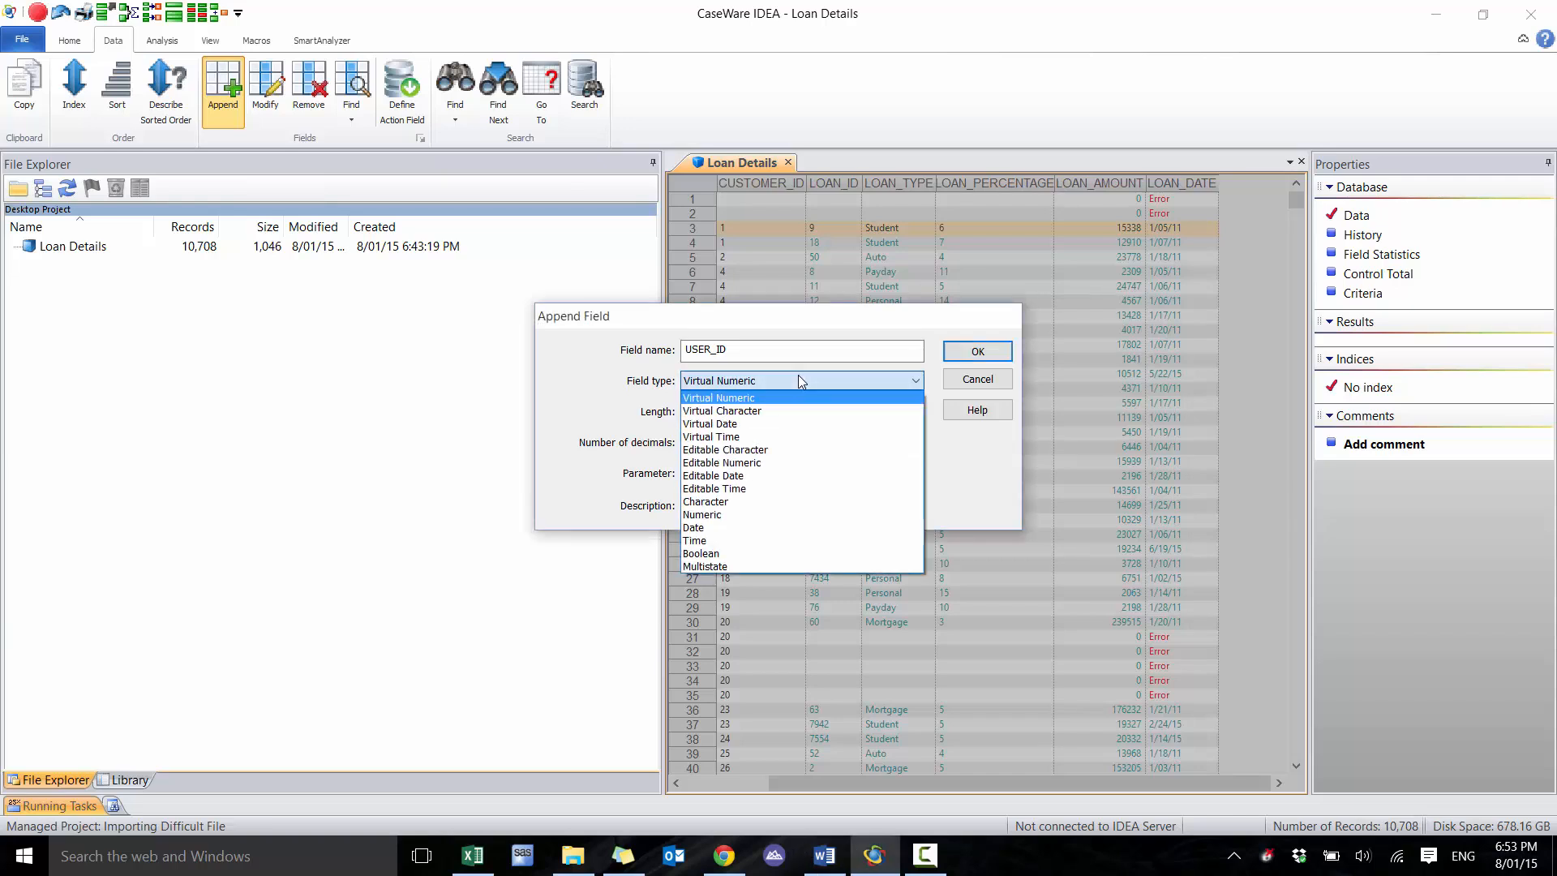
left_click(788, 412)
key("Tab")
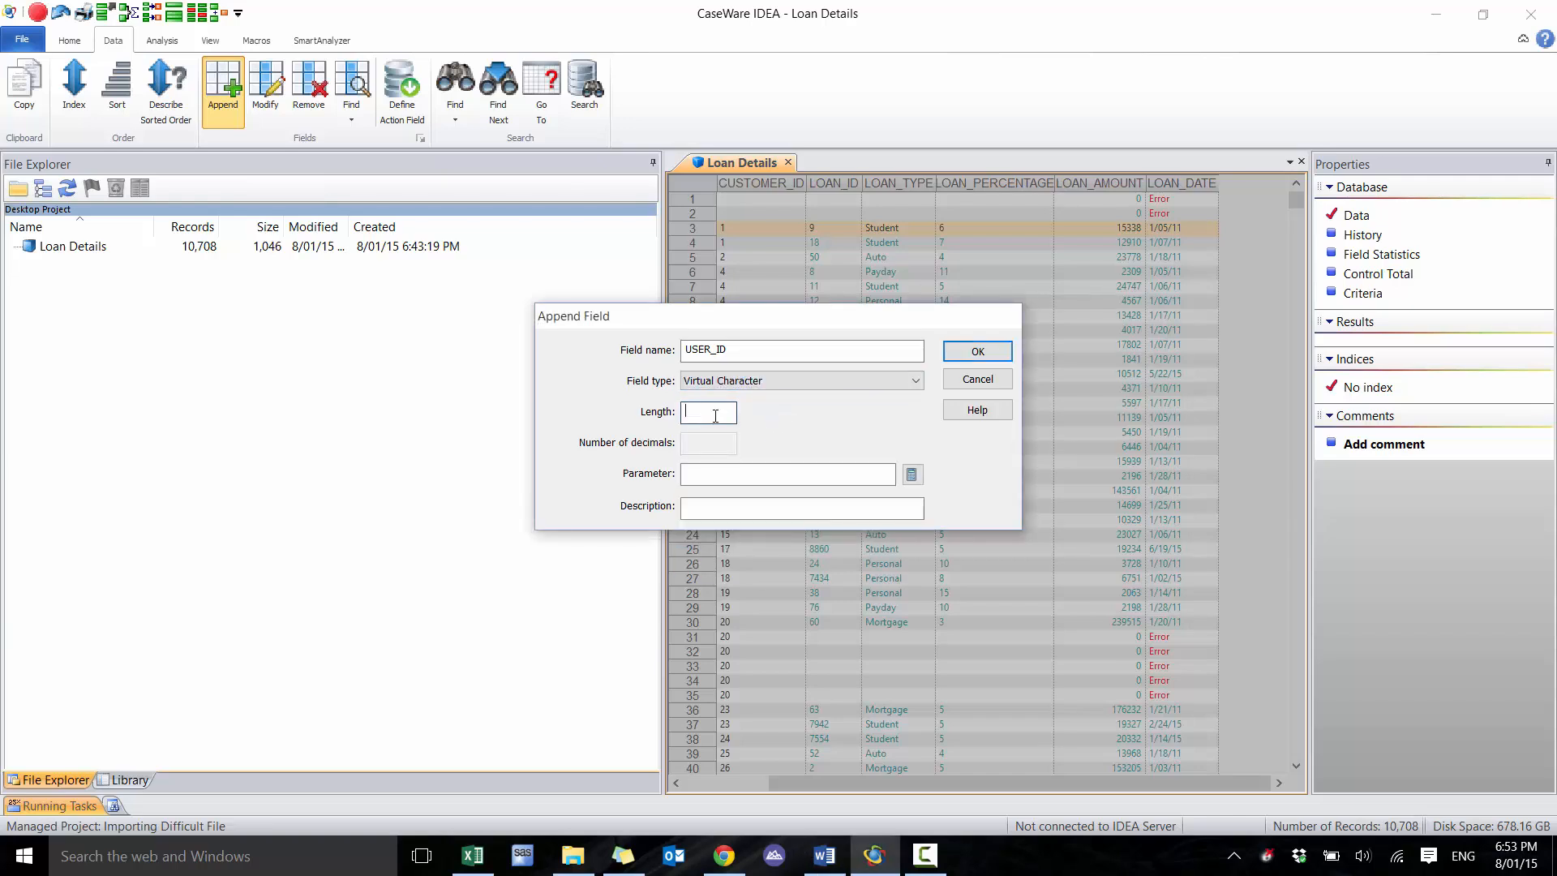
left_click(909, 473)
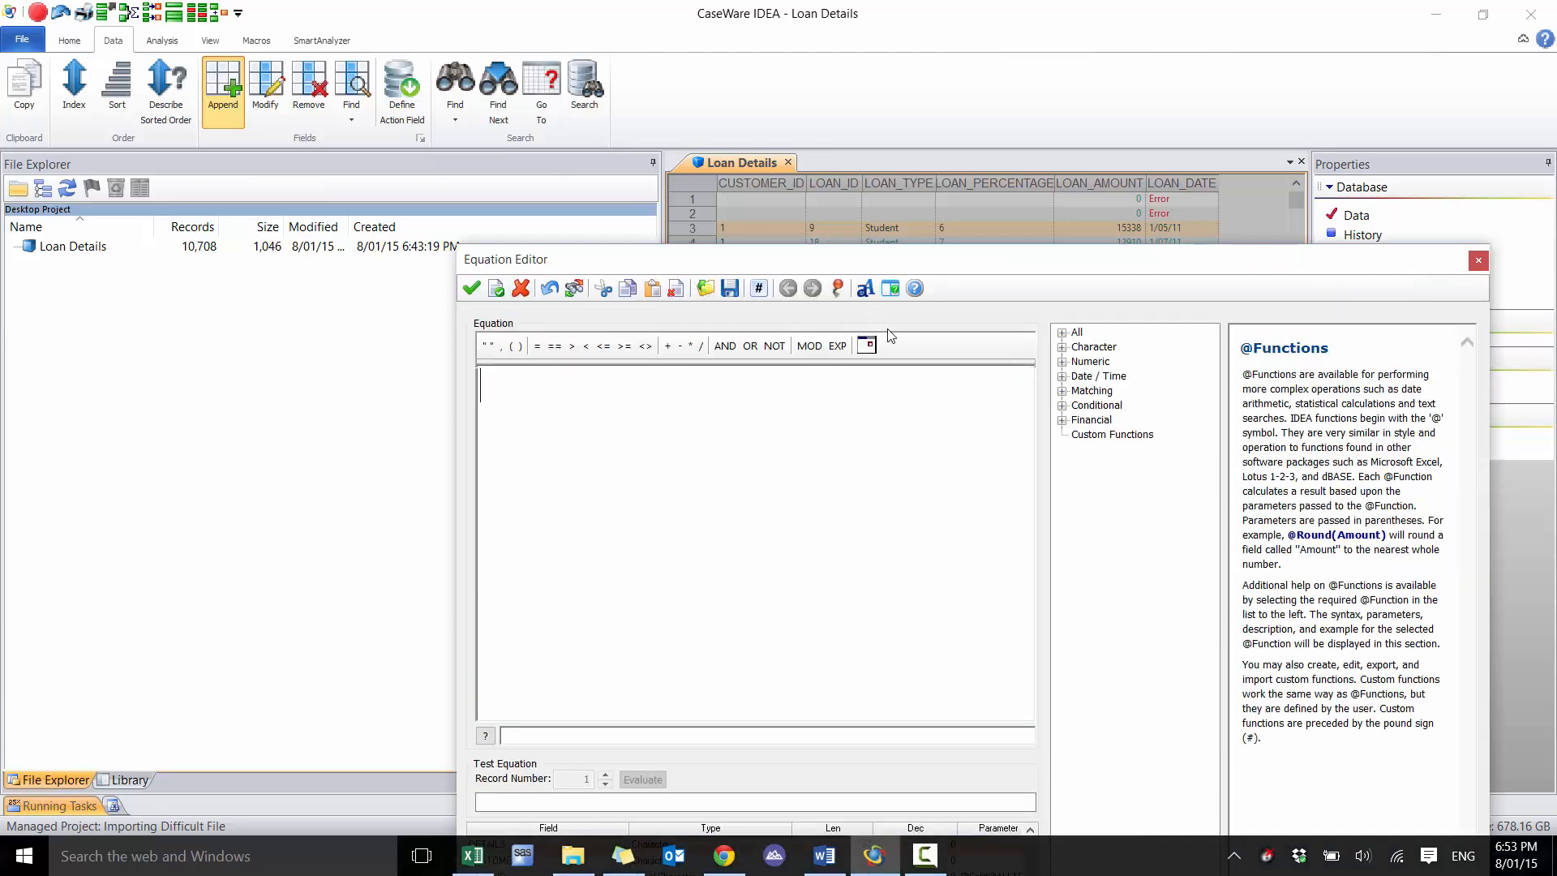
left_click(1478, 260)
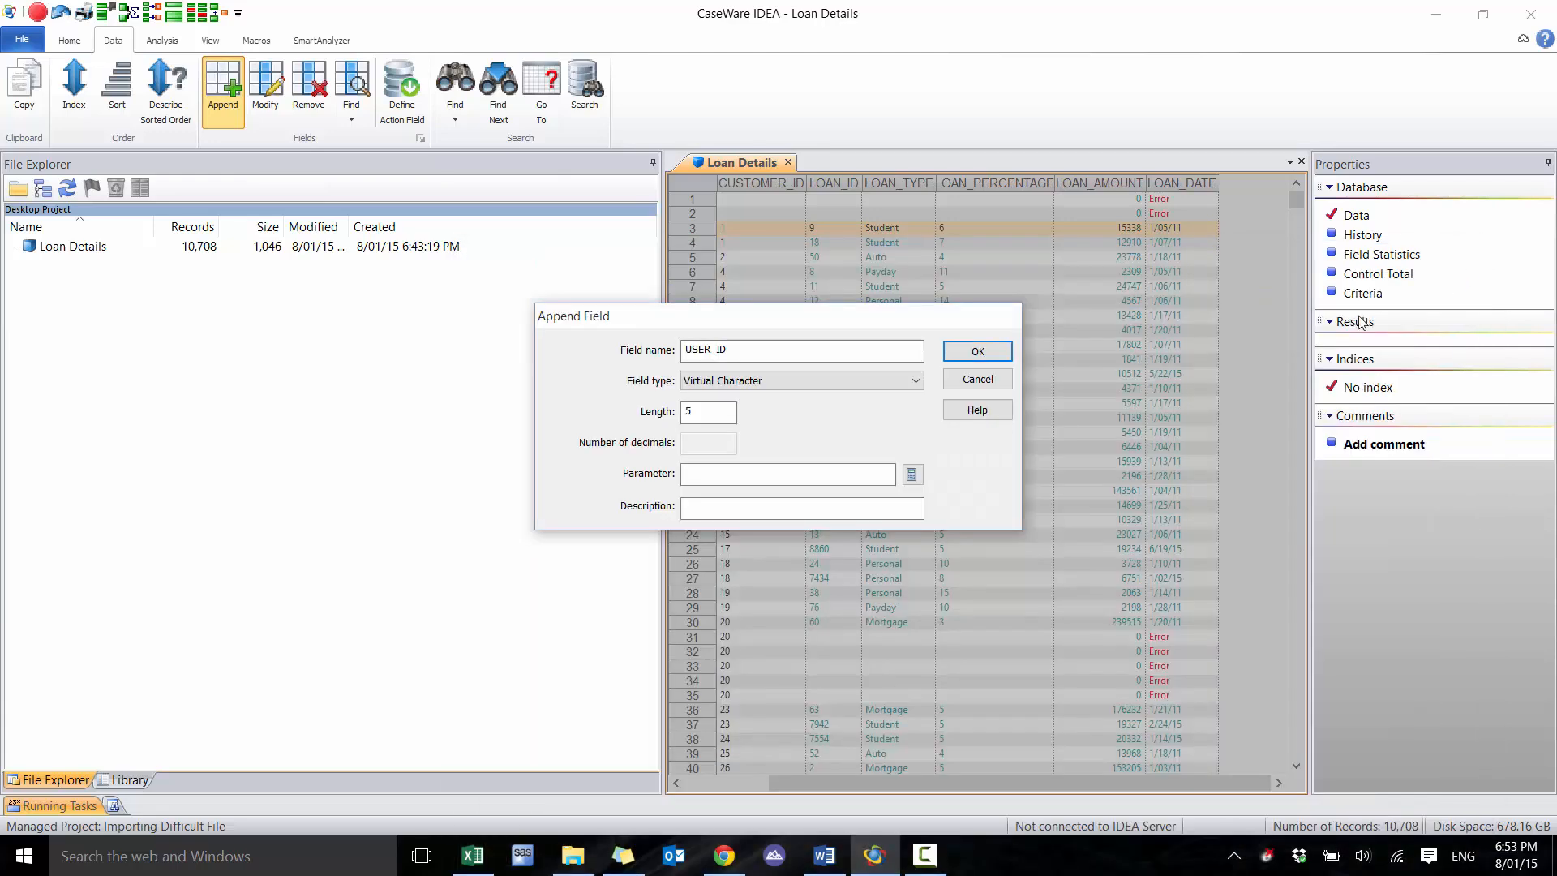
left_click(979, 379)
Set up a new virtual character field USER_ID with length 5 and open its equation editor, positioned clear of the first DETAILS records
left_click(728, 784)
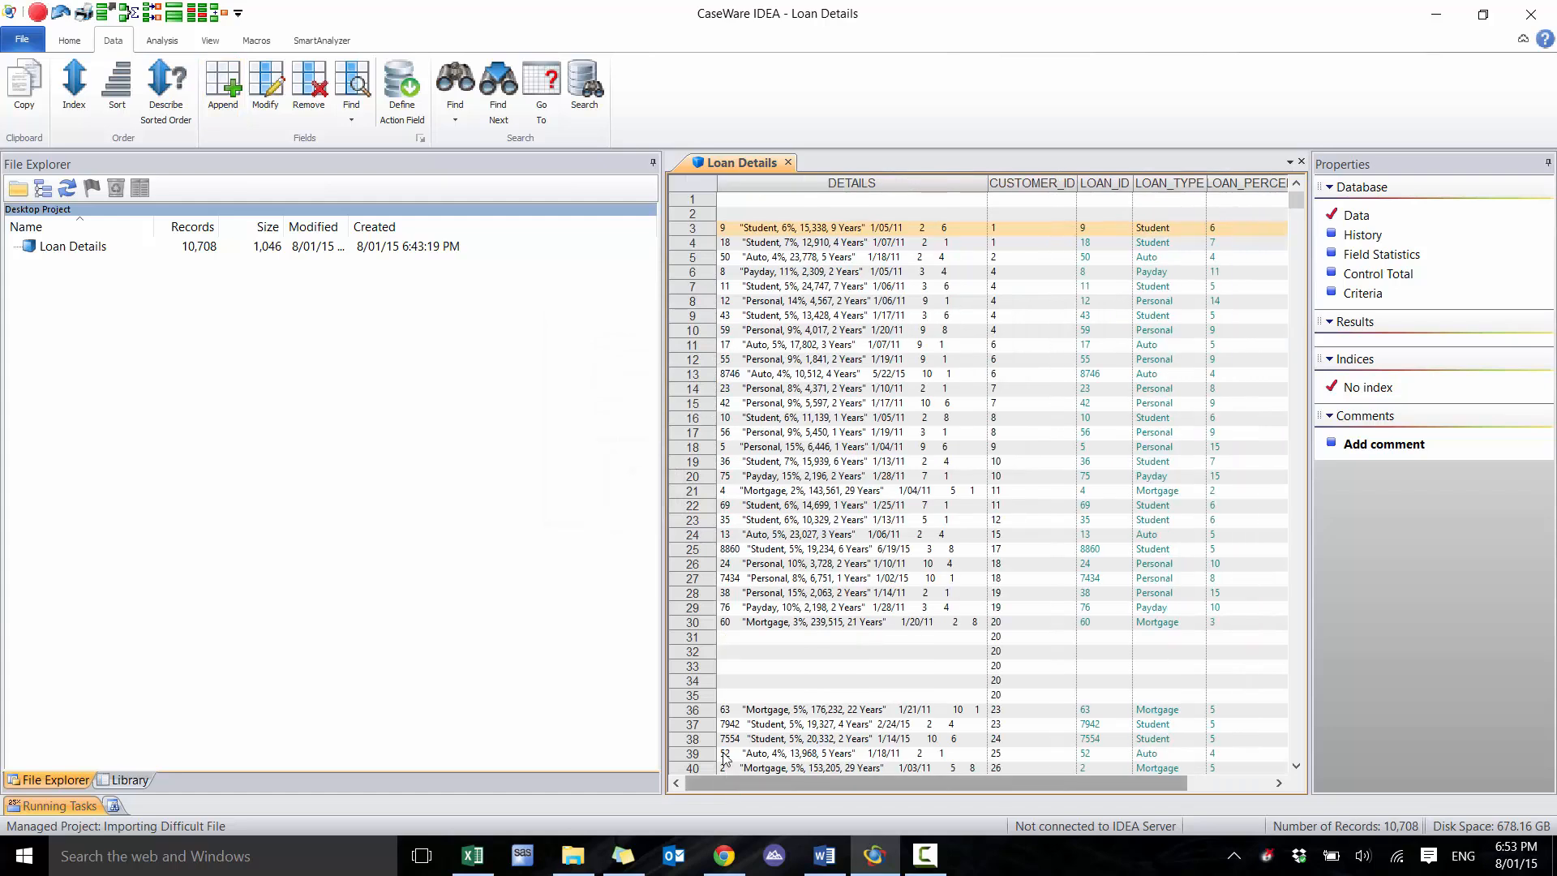
left_click(223, 91)
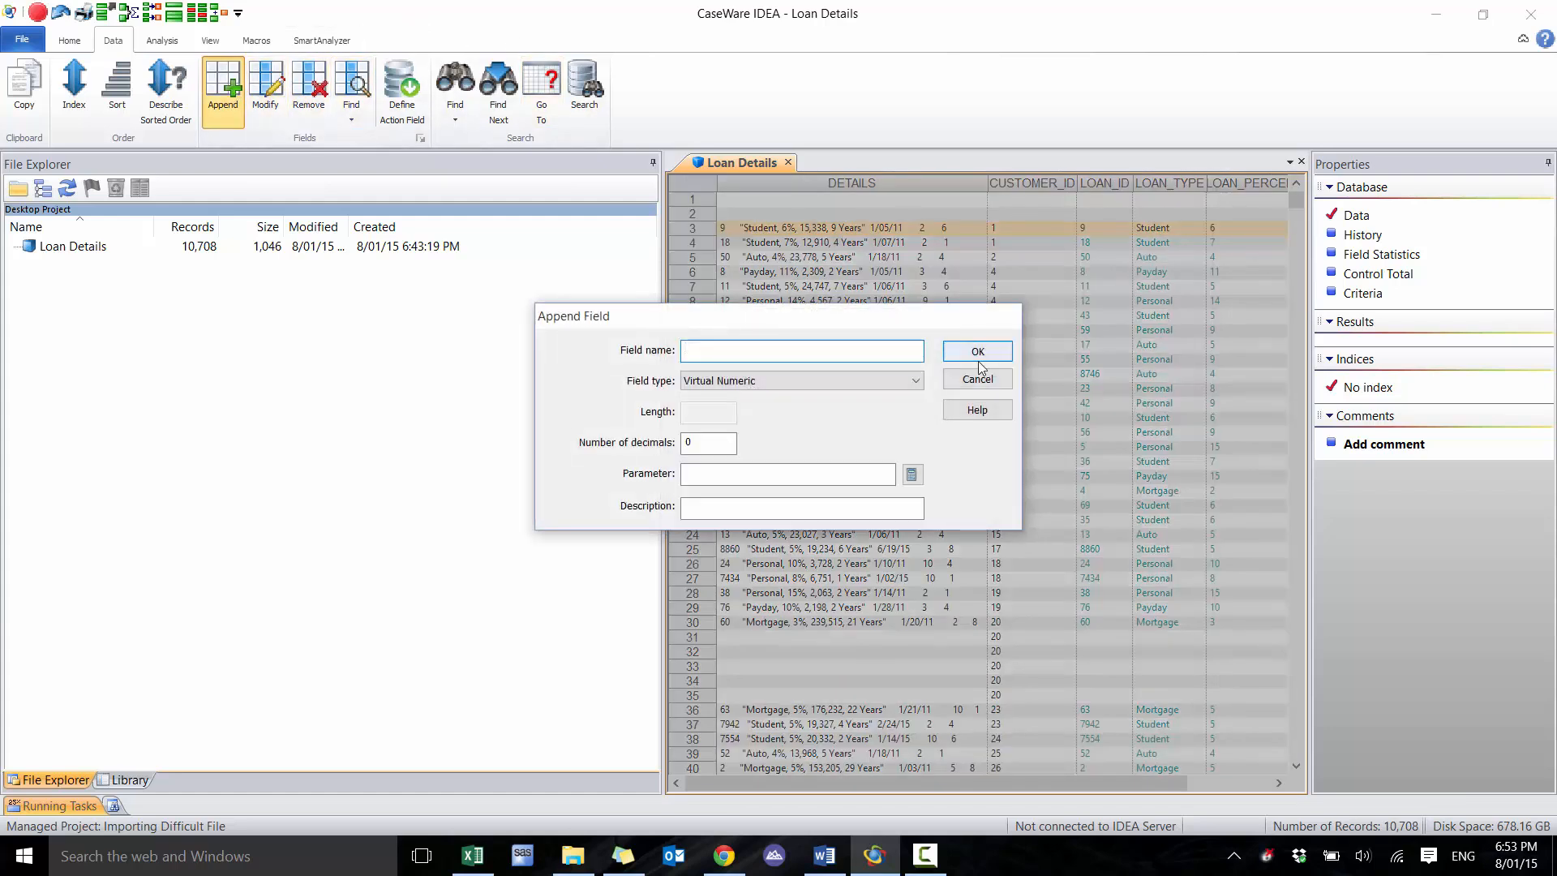
type("USER_ID")
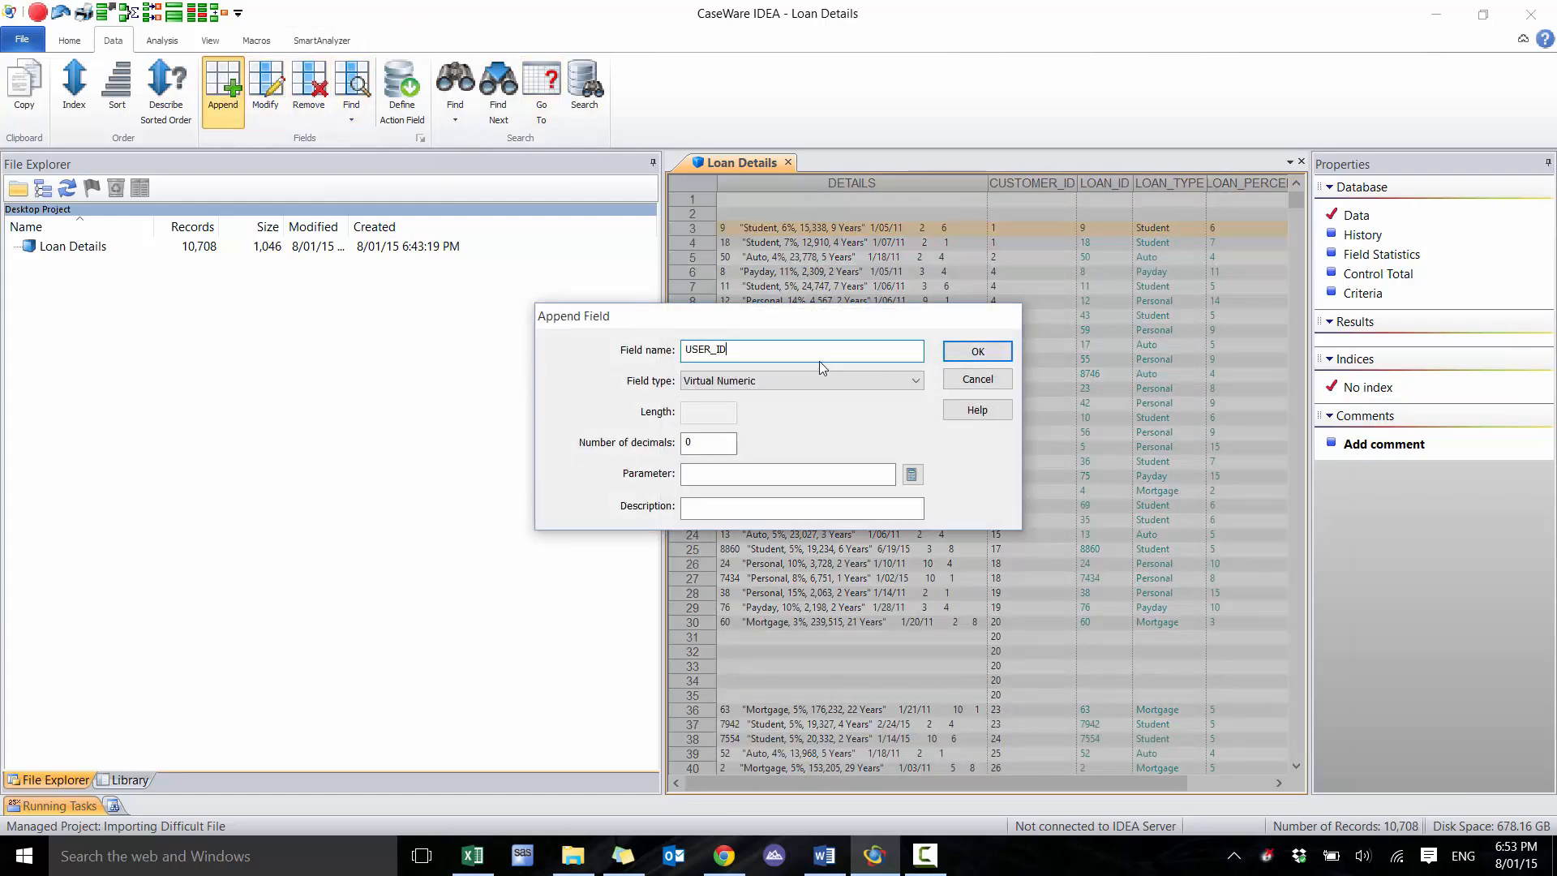
key("Tab")
key("Down")
key("Tab")
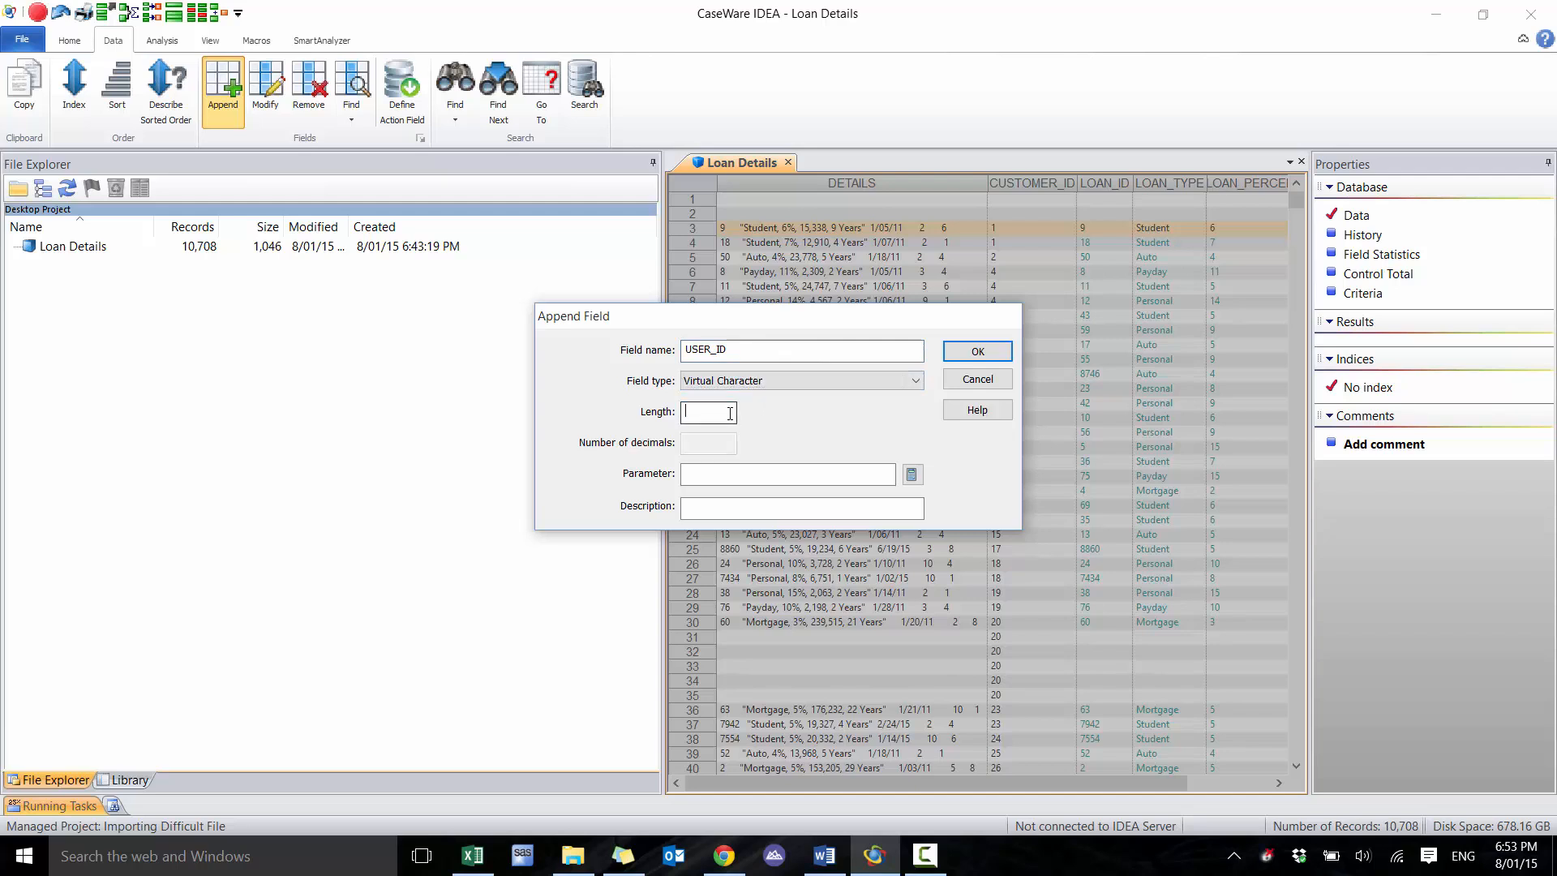
type("5")
left_click(819, 476)
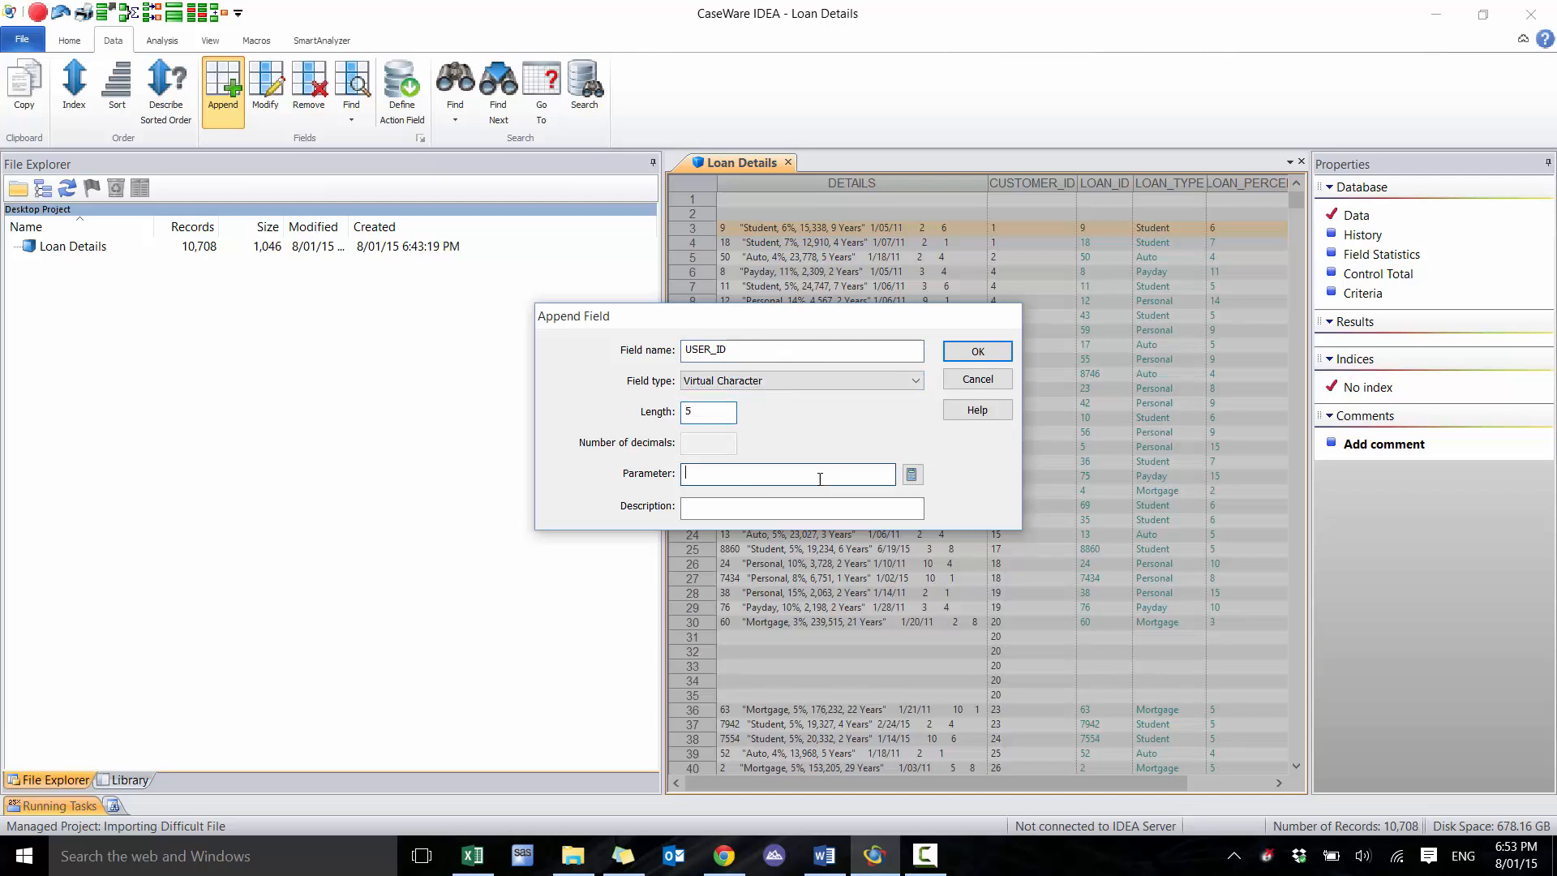
left_click(912, 474)
left_click_drag(895, 266, 997, 375)
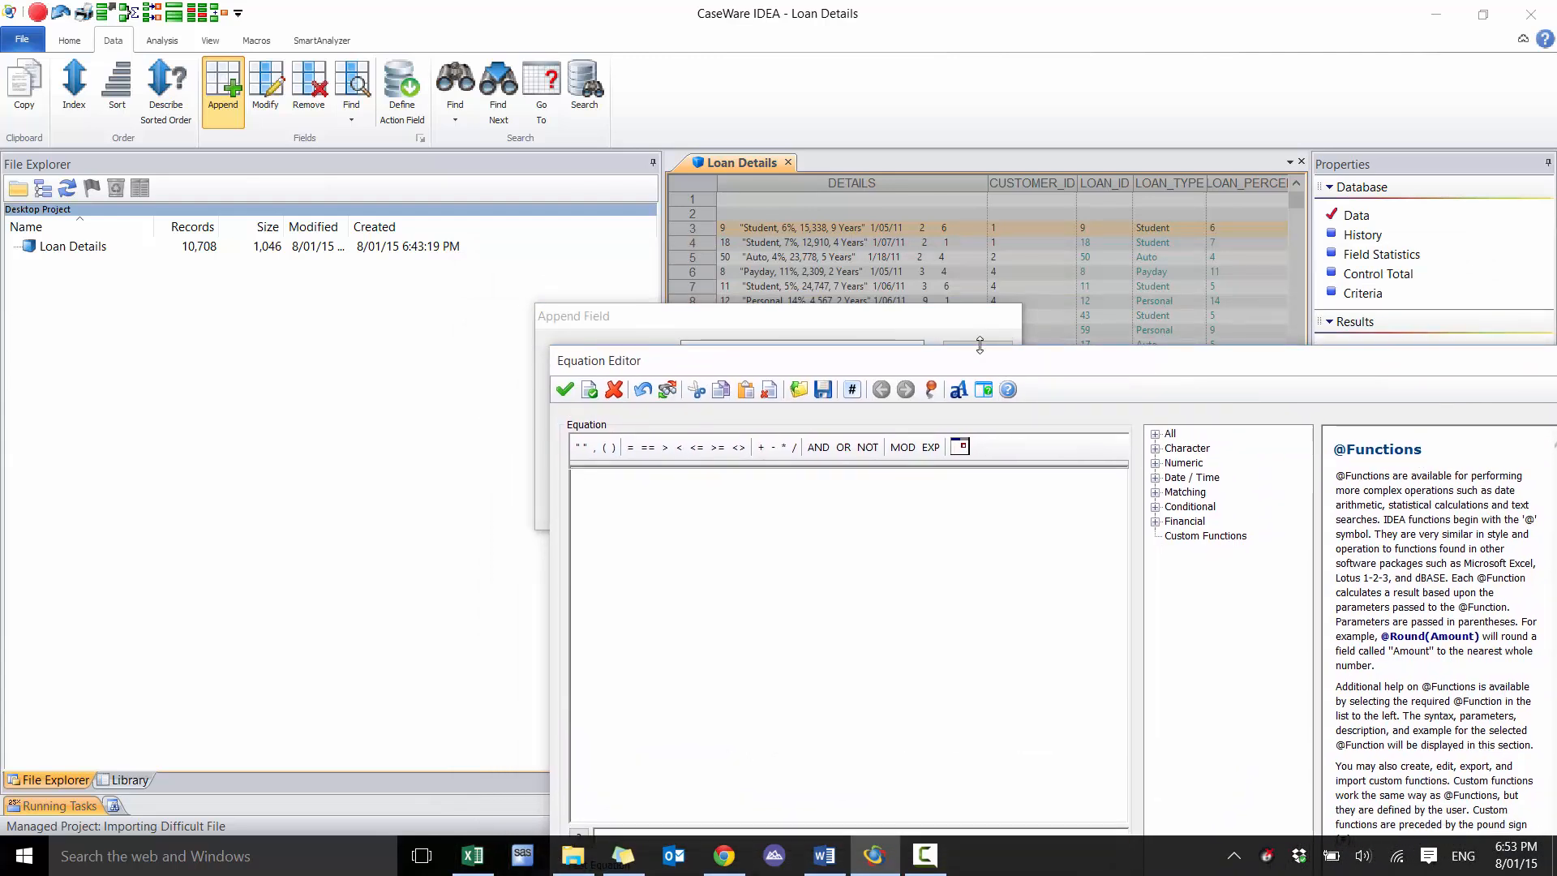
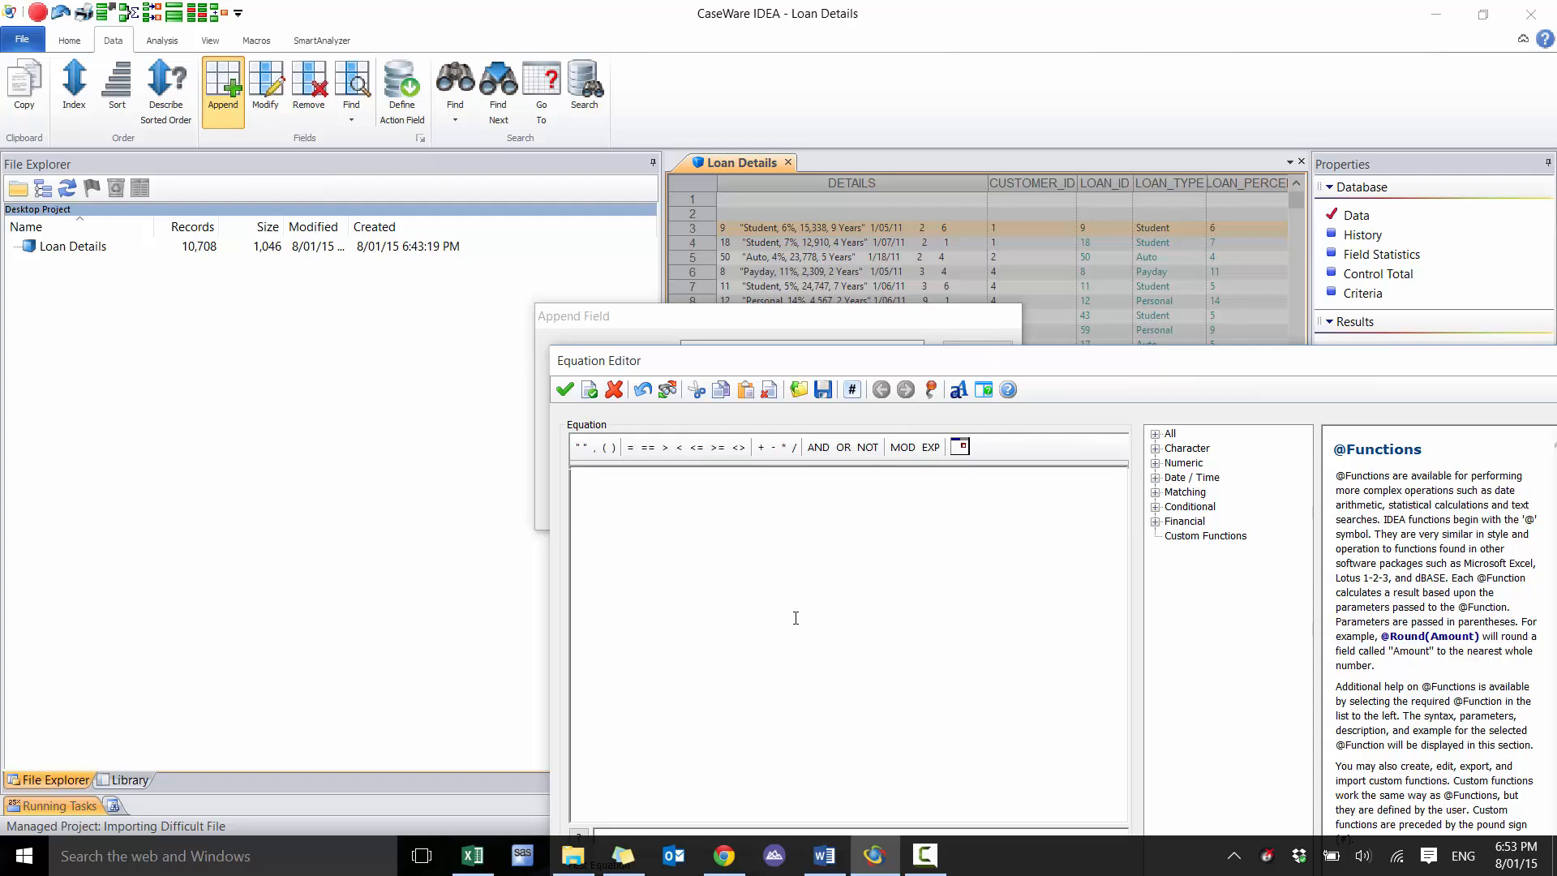
type("@SP")
key("Return")
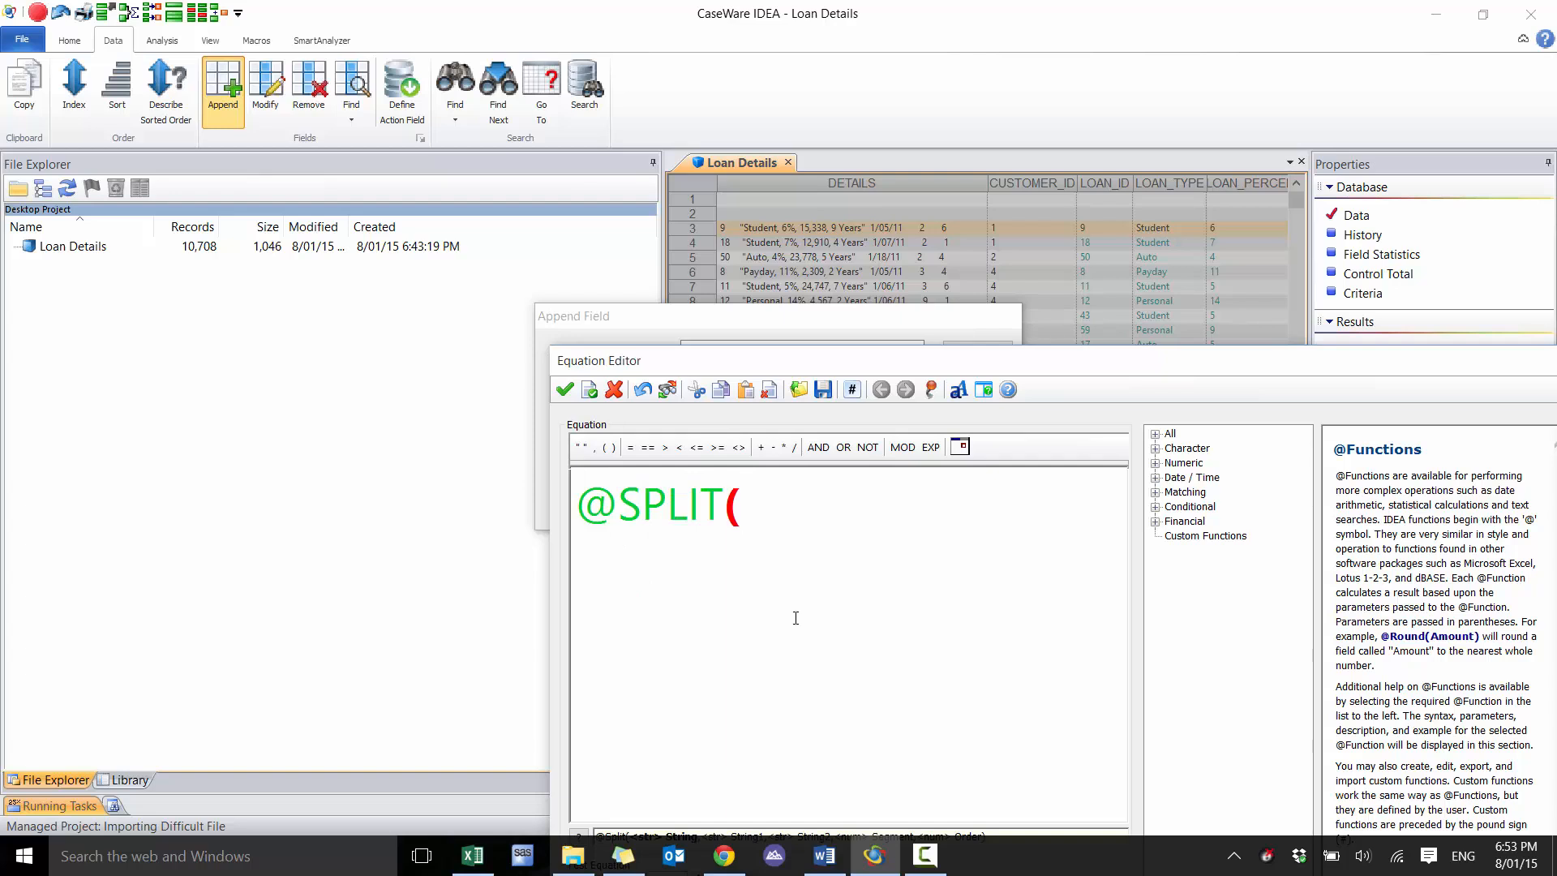
type("DETAILS,\"")
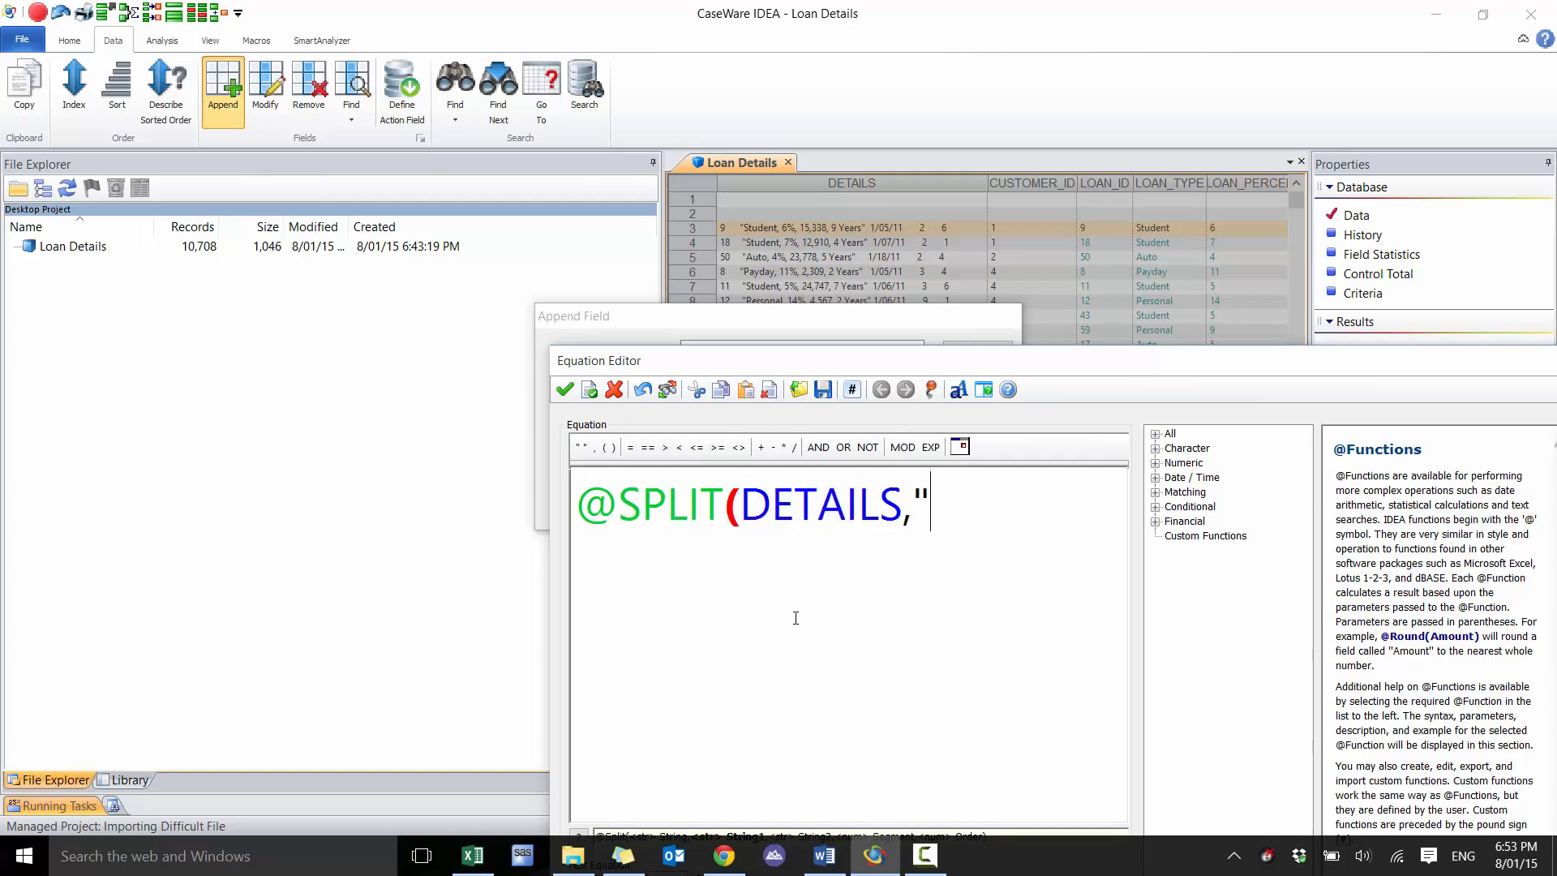
key("BackSpace")
type("CHAR(34<")
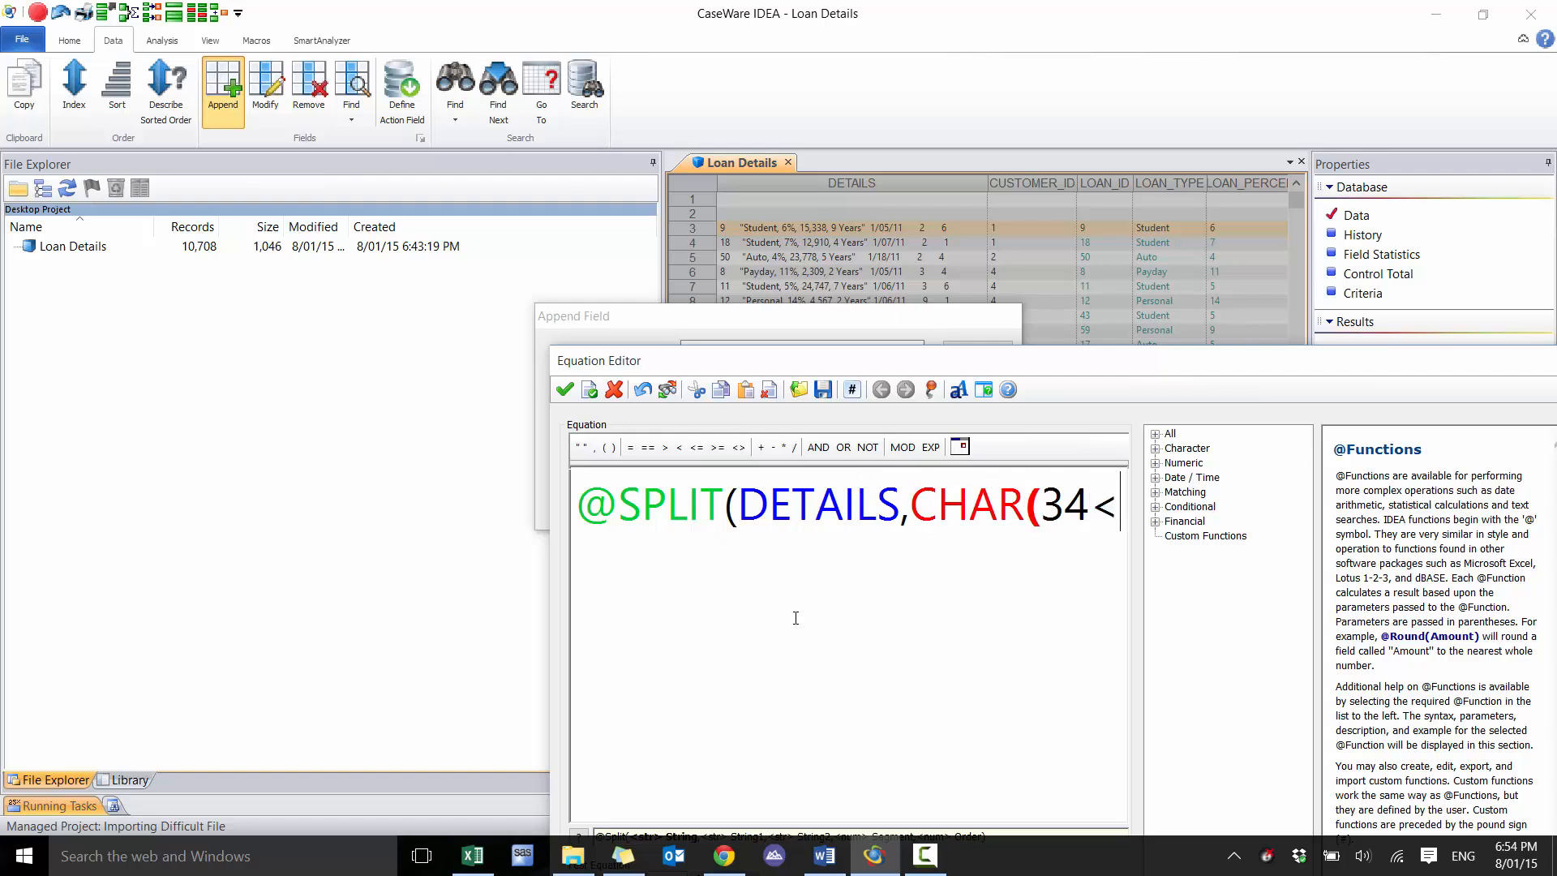
key("BackSpace")
key("BackSpace")
key("BackSpace")
key("BackSpace")
key("BackSpace")
key("BackSpace")
key("BackSpace")
key("BackSpace")
type("@")
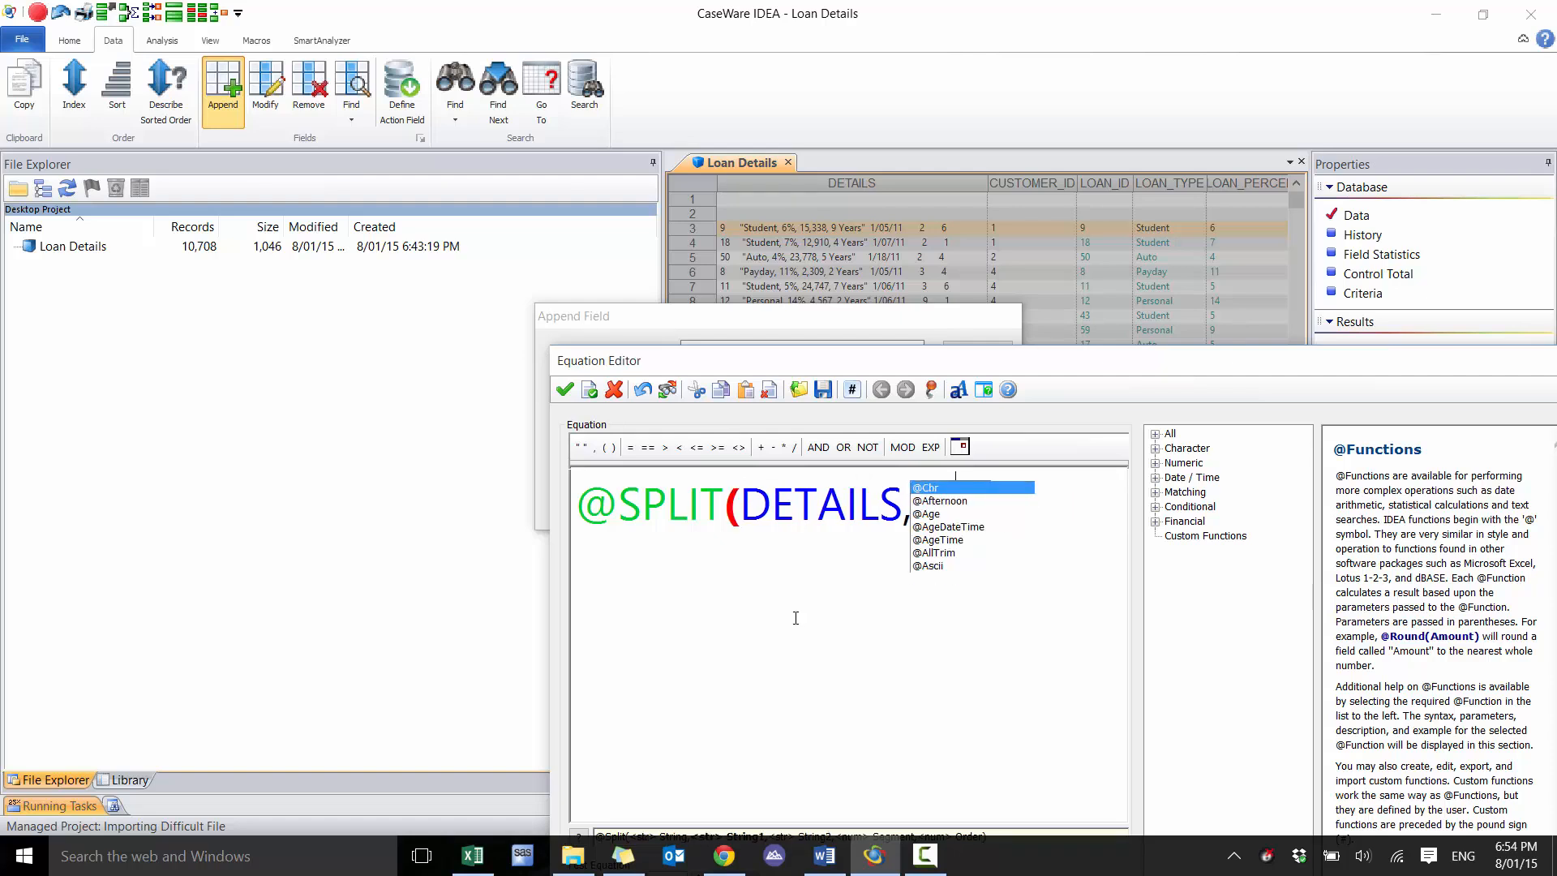
type("CHAR")
key("BackSpace")
key("BackSpace")
type("R(3")
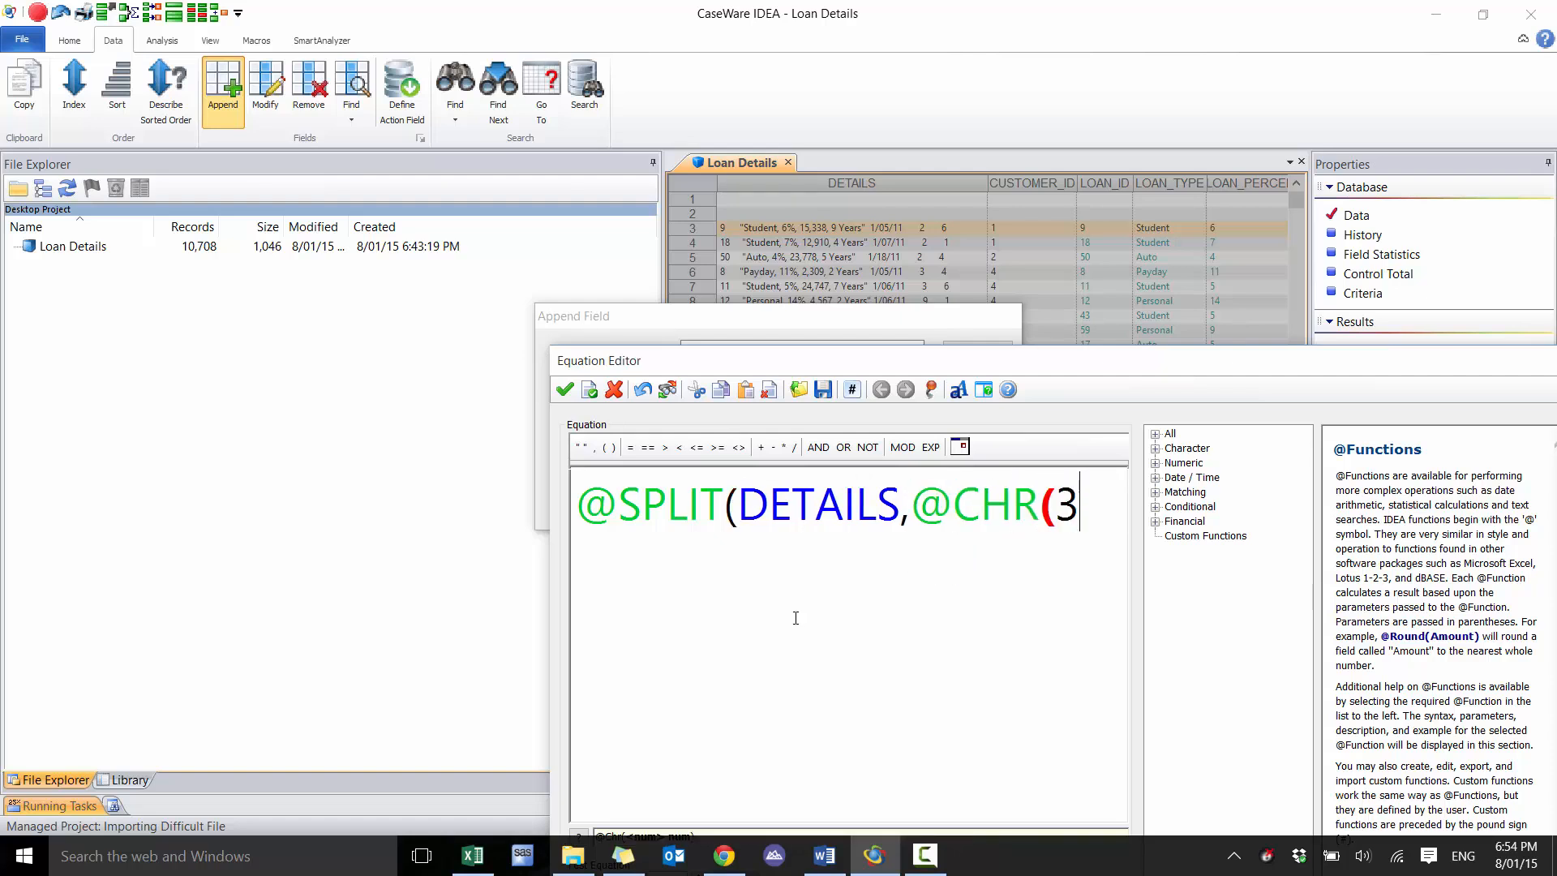
type("4),\"")
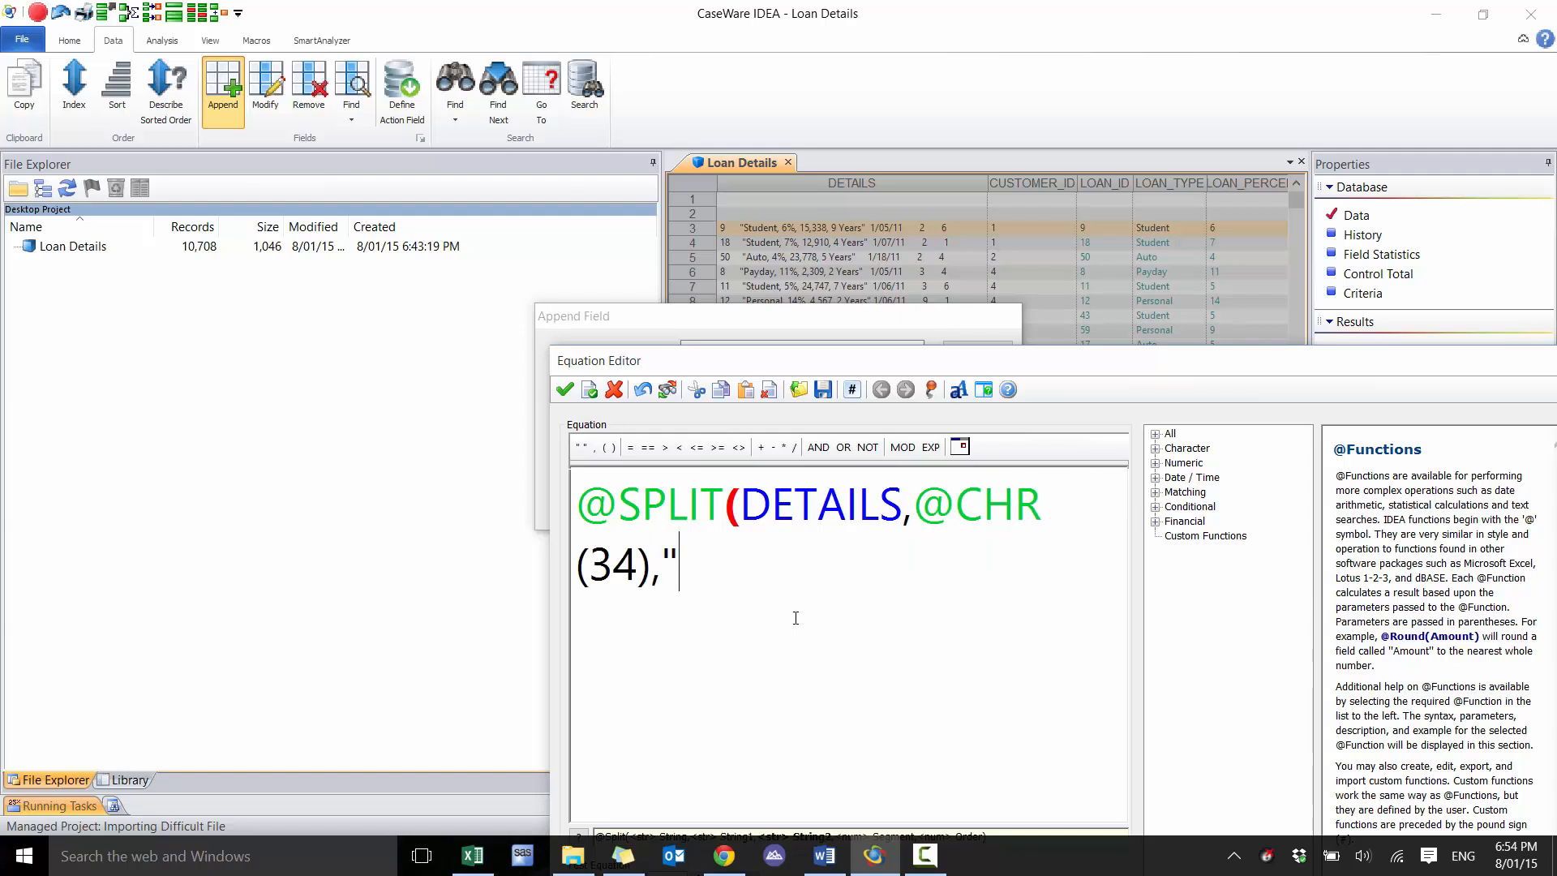
type("\",2)")
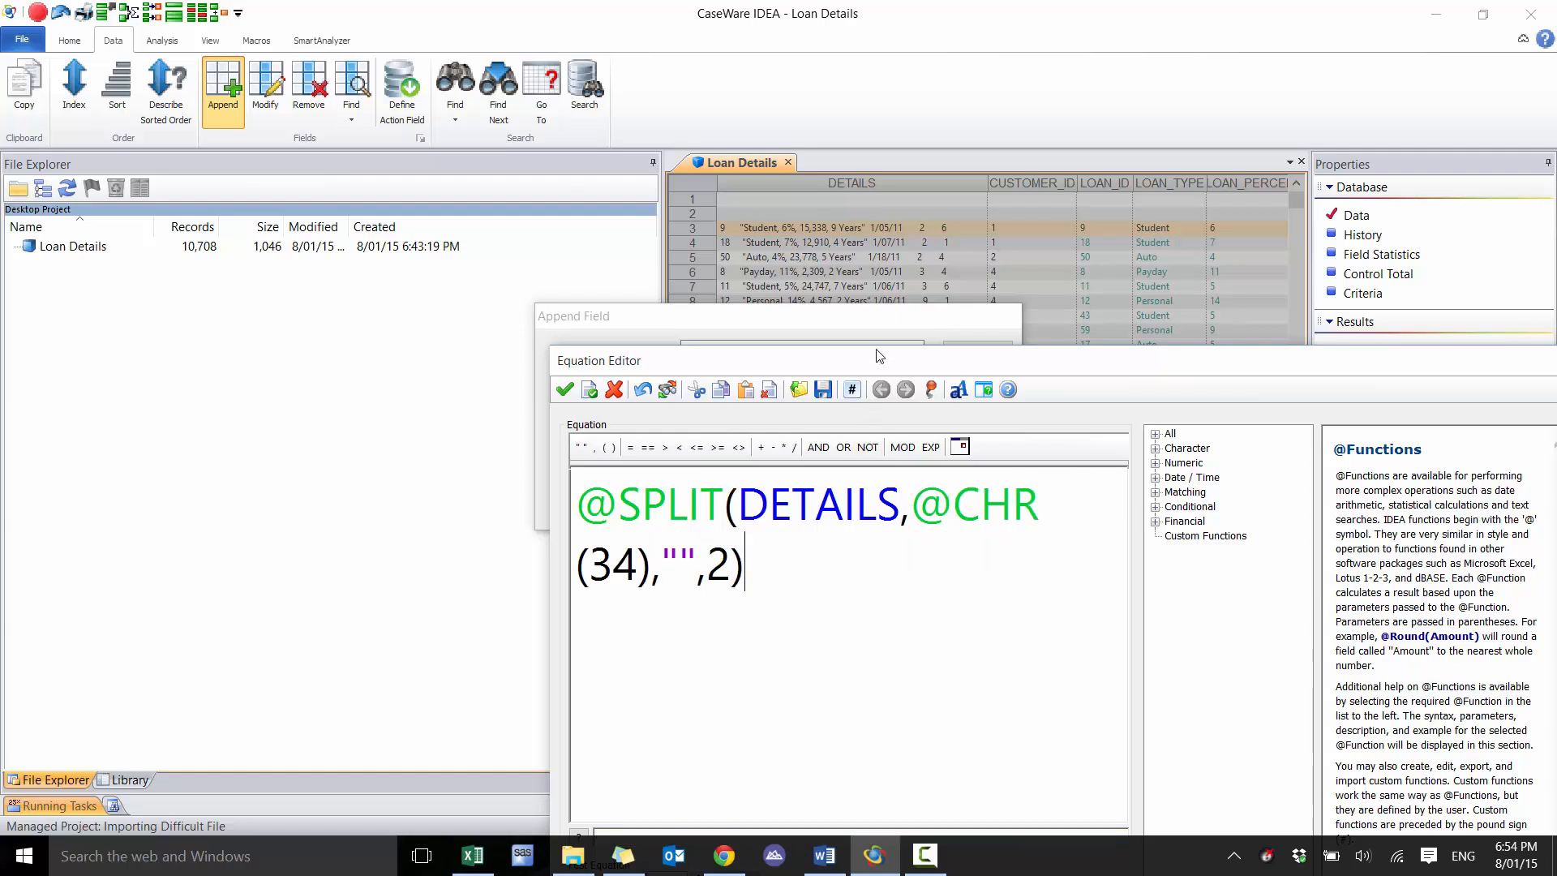
left_click_drag(878, 352, 787, 189)
left_click(608, 714)
left_click(608, 714)
left_click(607, 713)
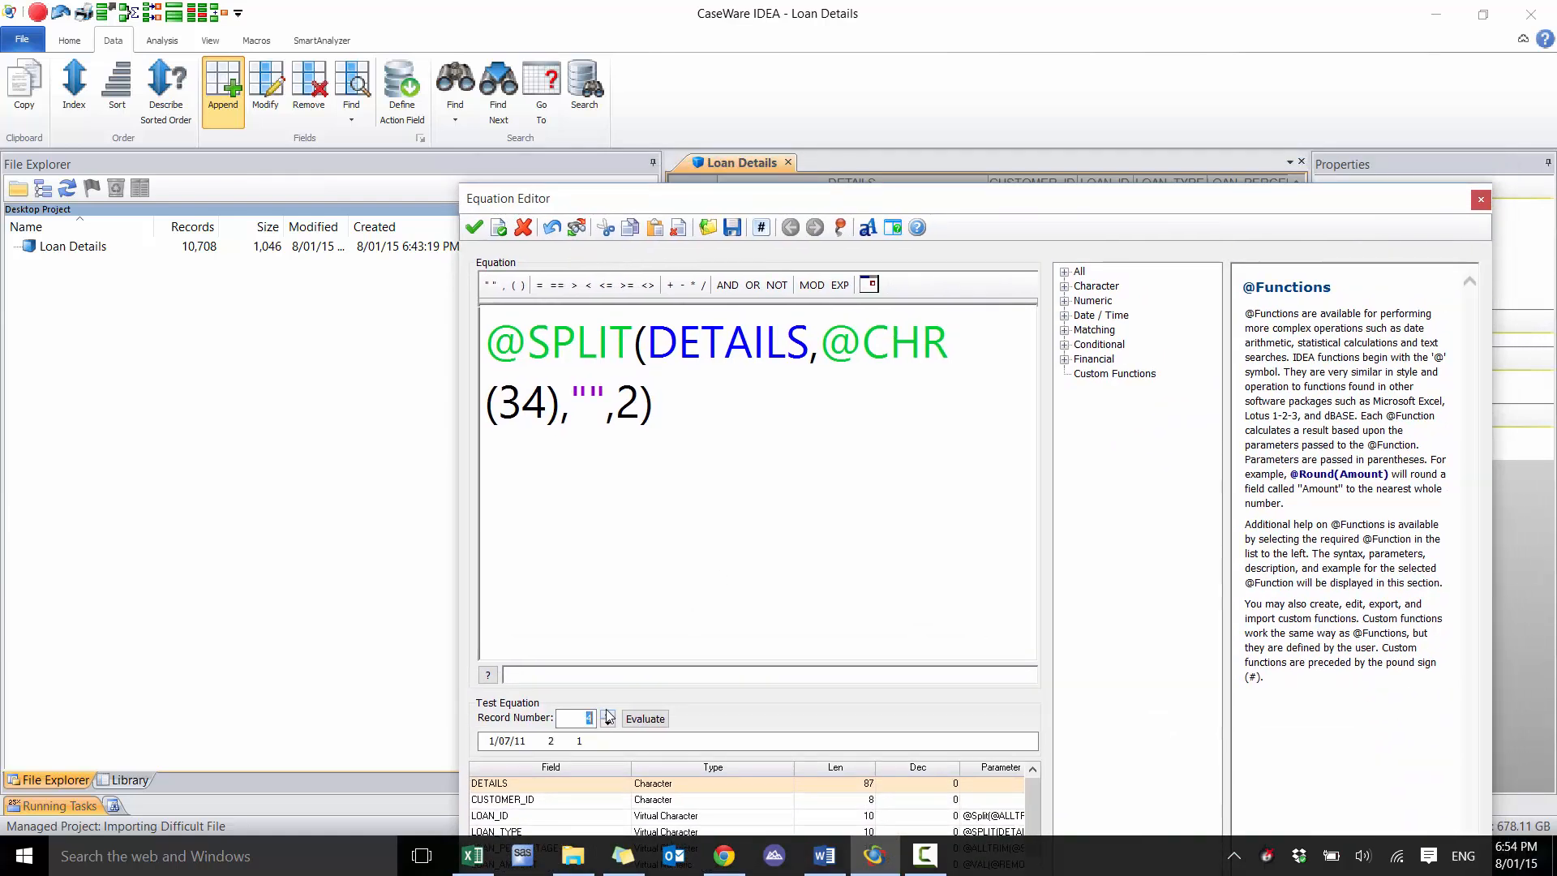
left_click(608, 714)
left_click(608, 714)
type("@ALLTRIM(")
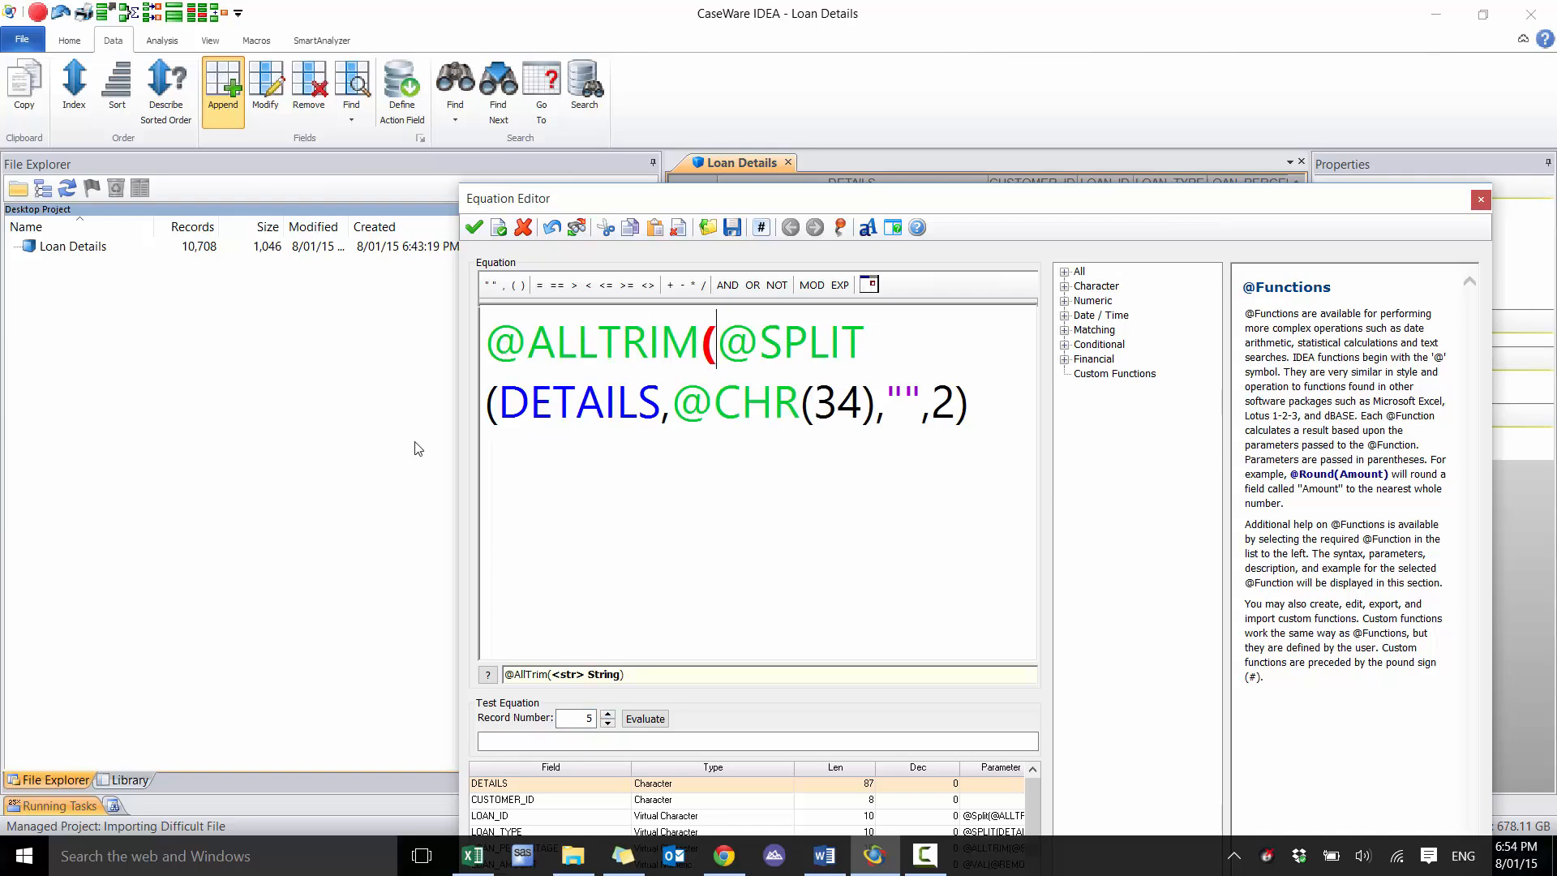
type(")")
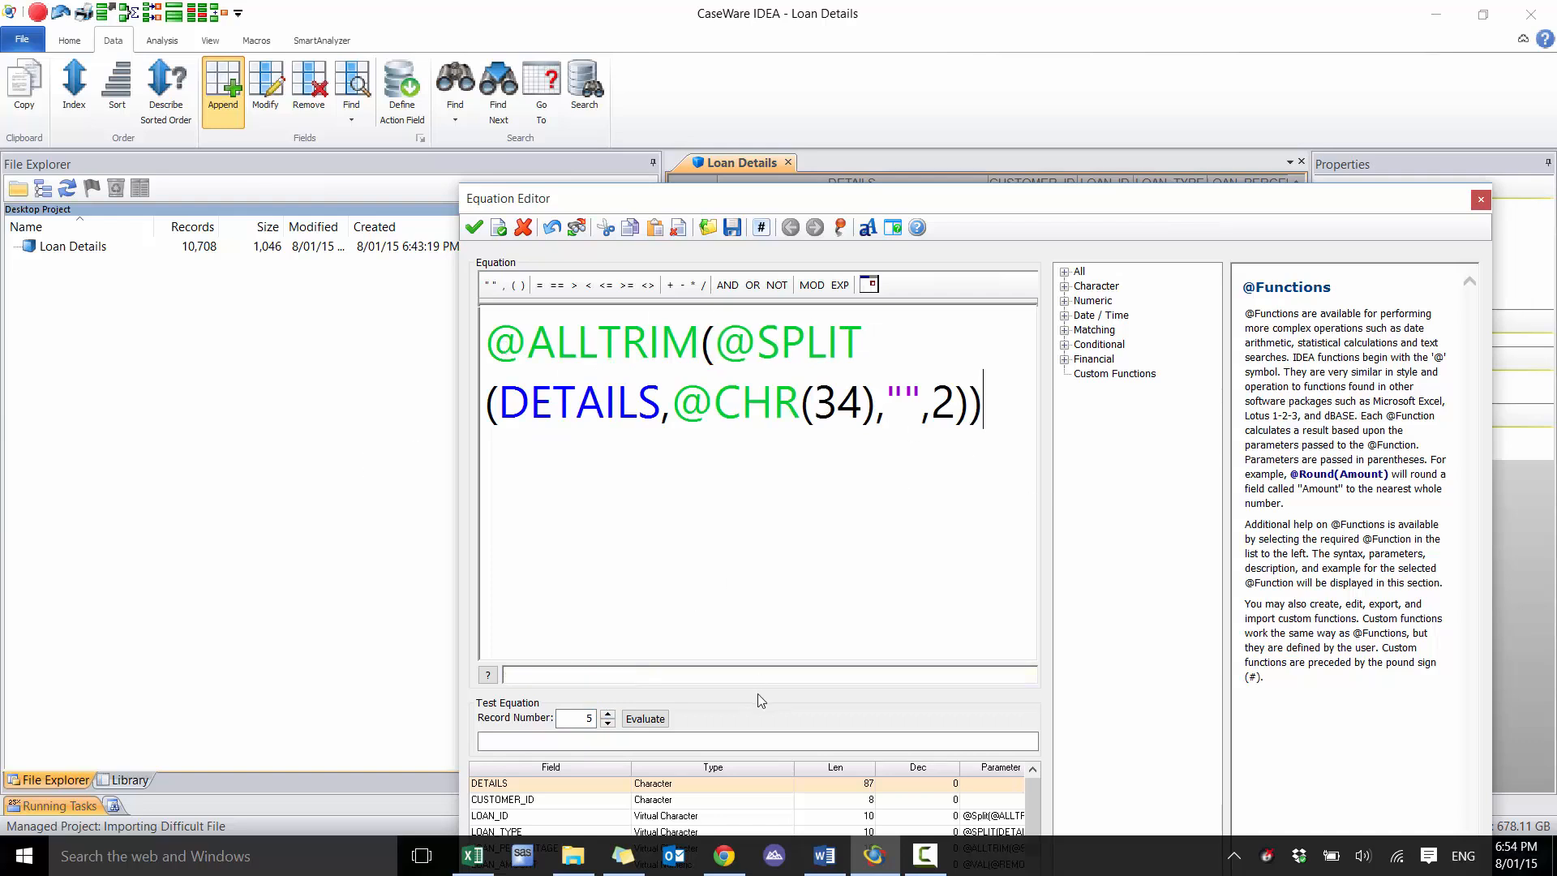
left_click(646, 719)
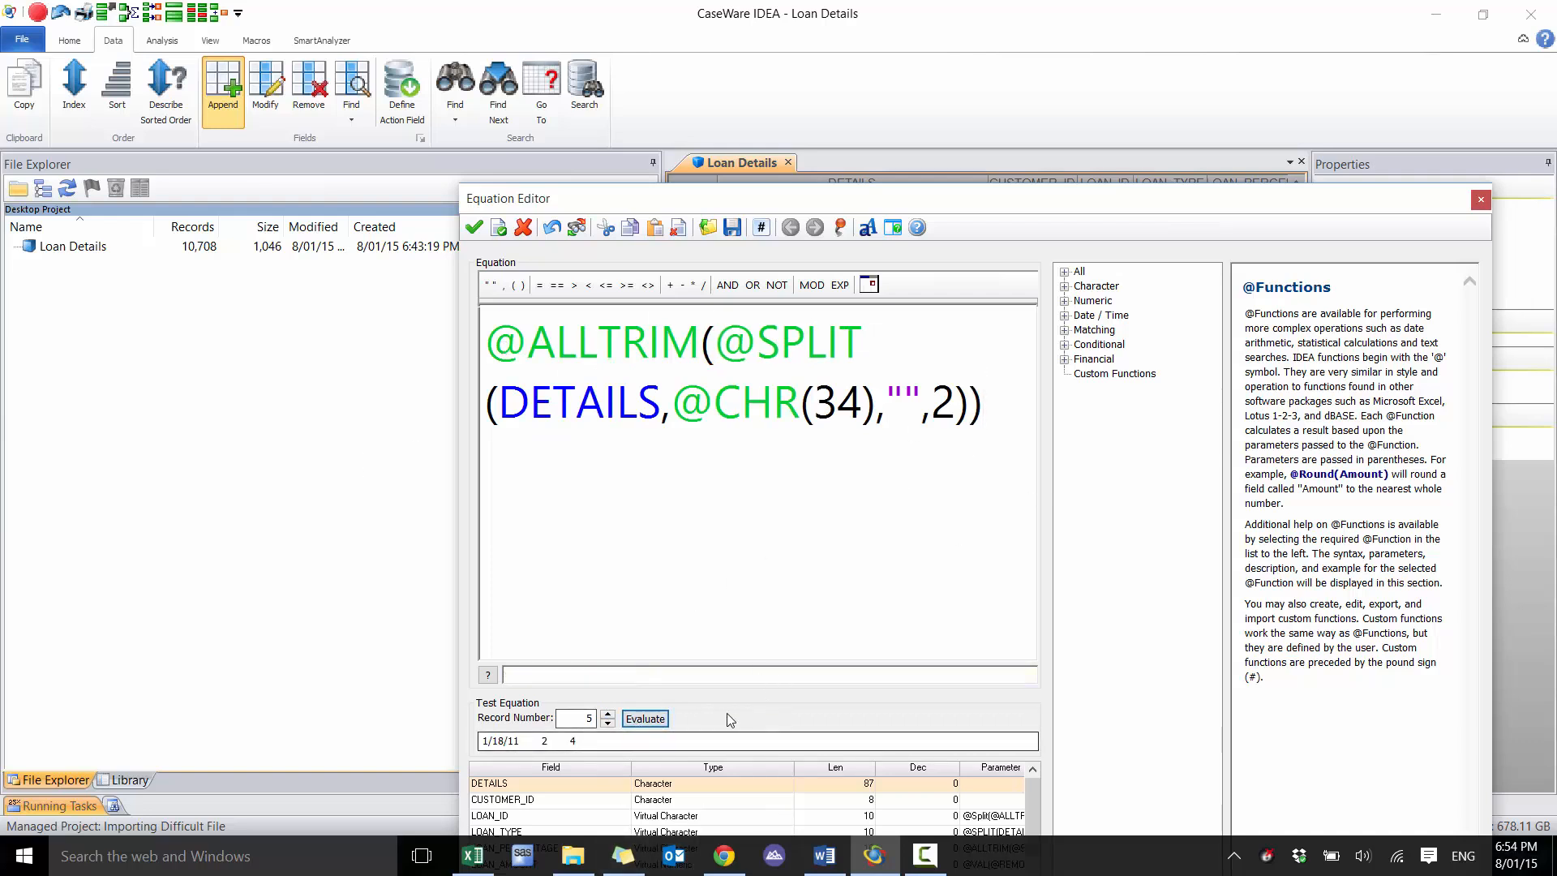
left_click_drag(1008, 215, 1014, 312)
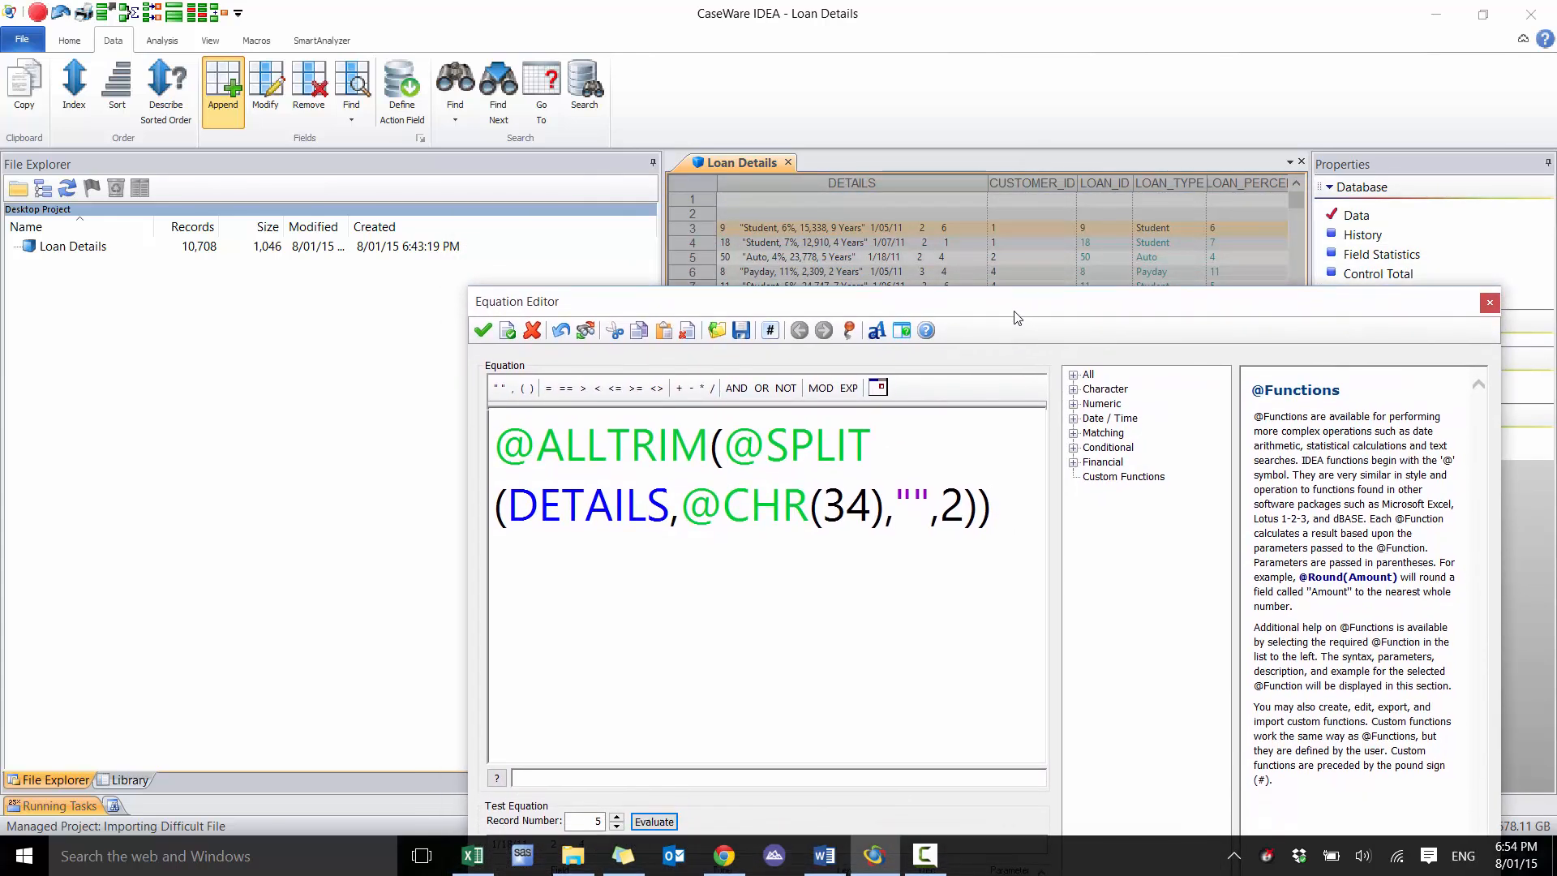
left_click(508, 443)
type("@SPLIT(")
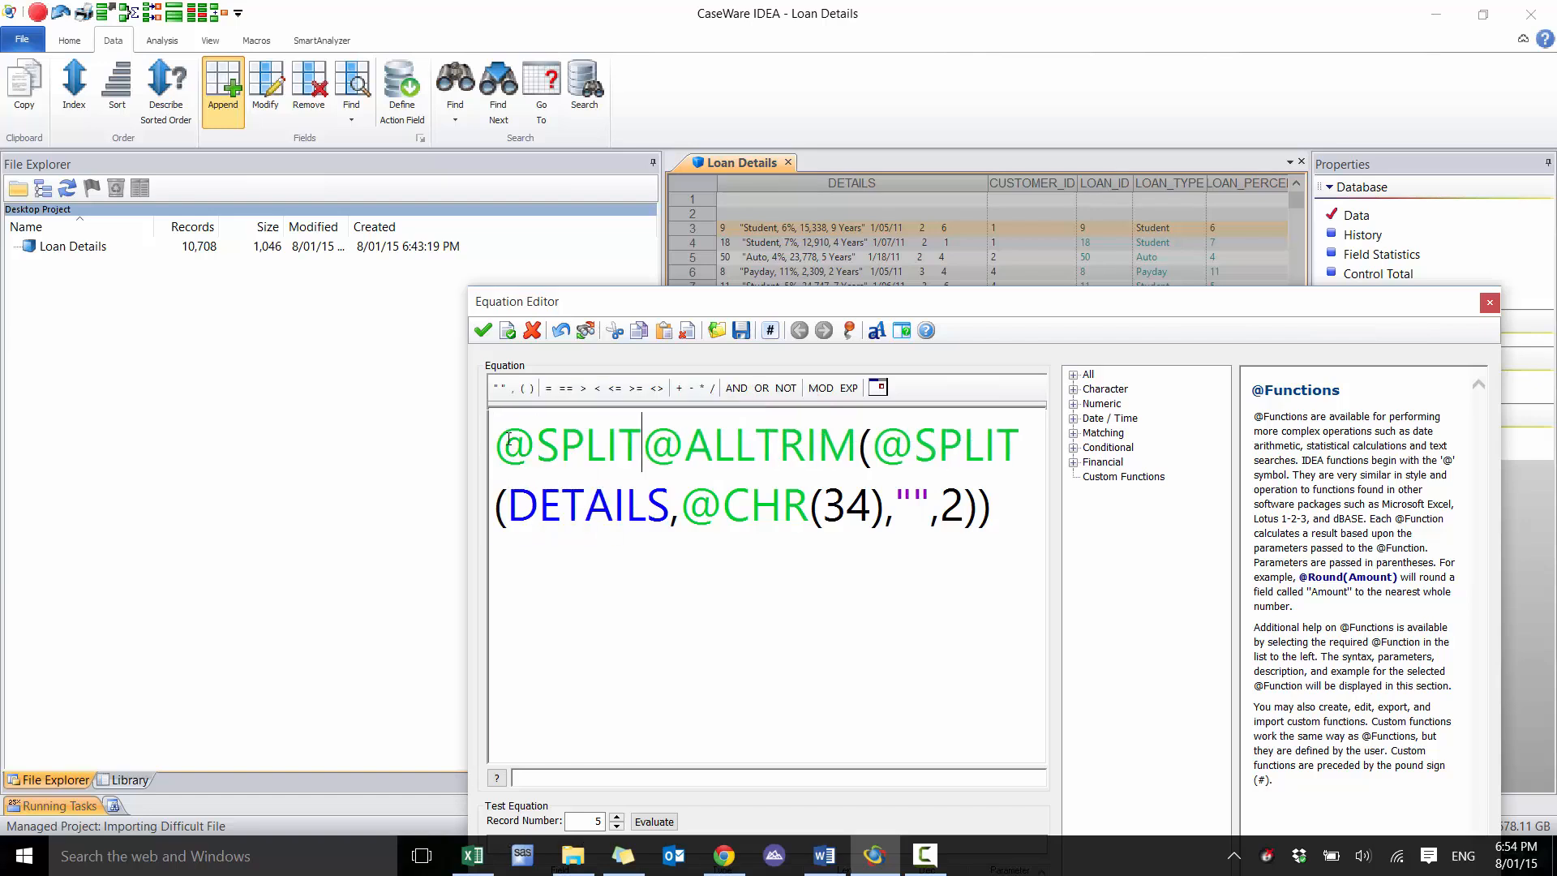
mouse_move(981, 304)
left_mouse_down()
mouse_move(997, 123)
mouse_move(965, 295)
left_mouse_up()
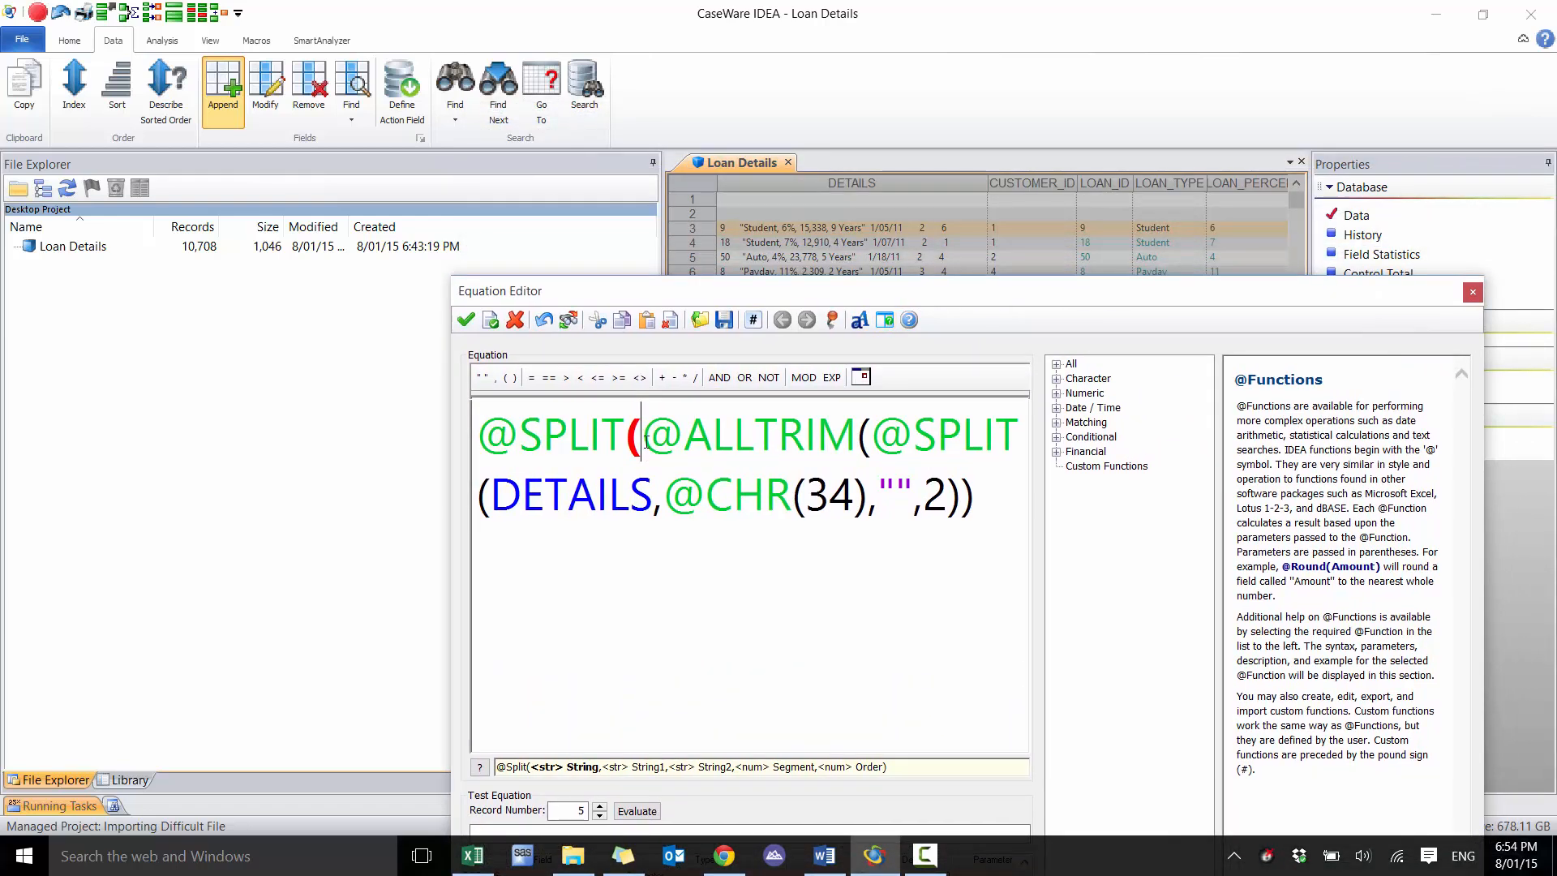
left_click_drag(643, 440, 422, 438)
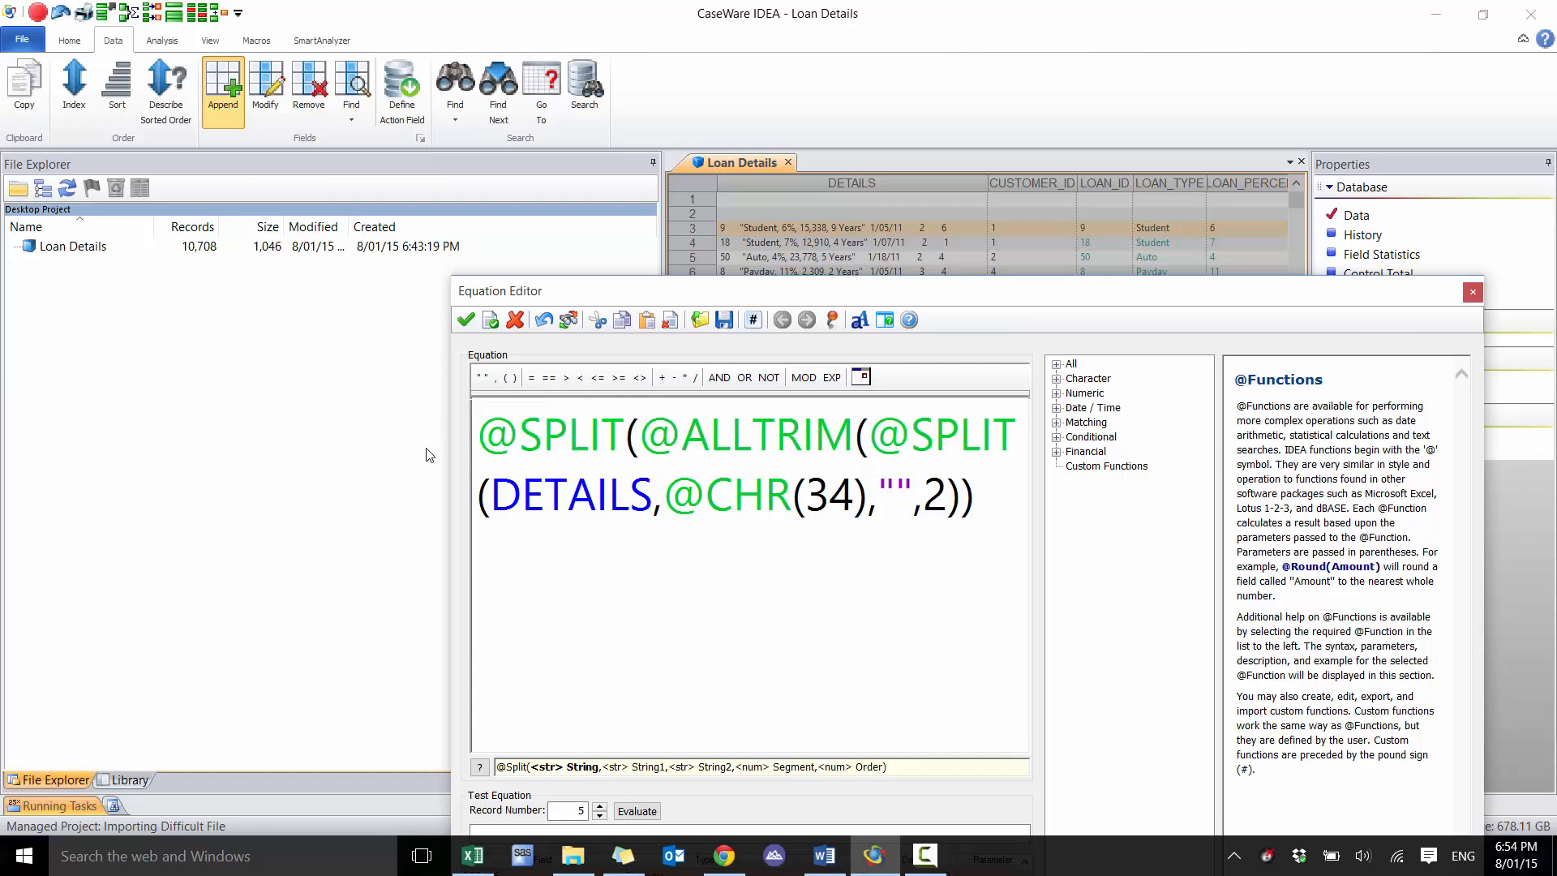
key("Delete")
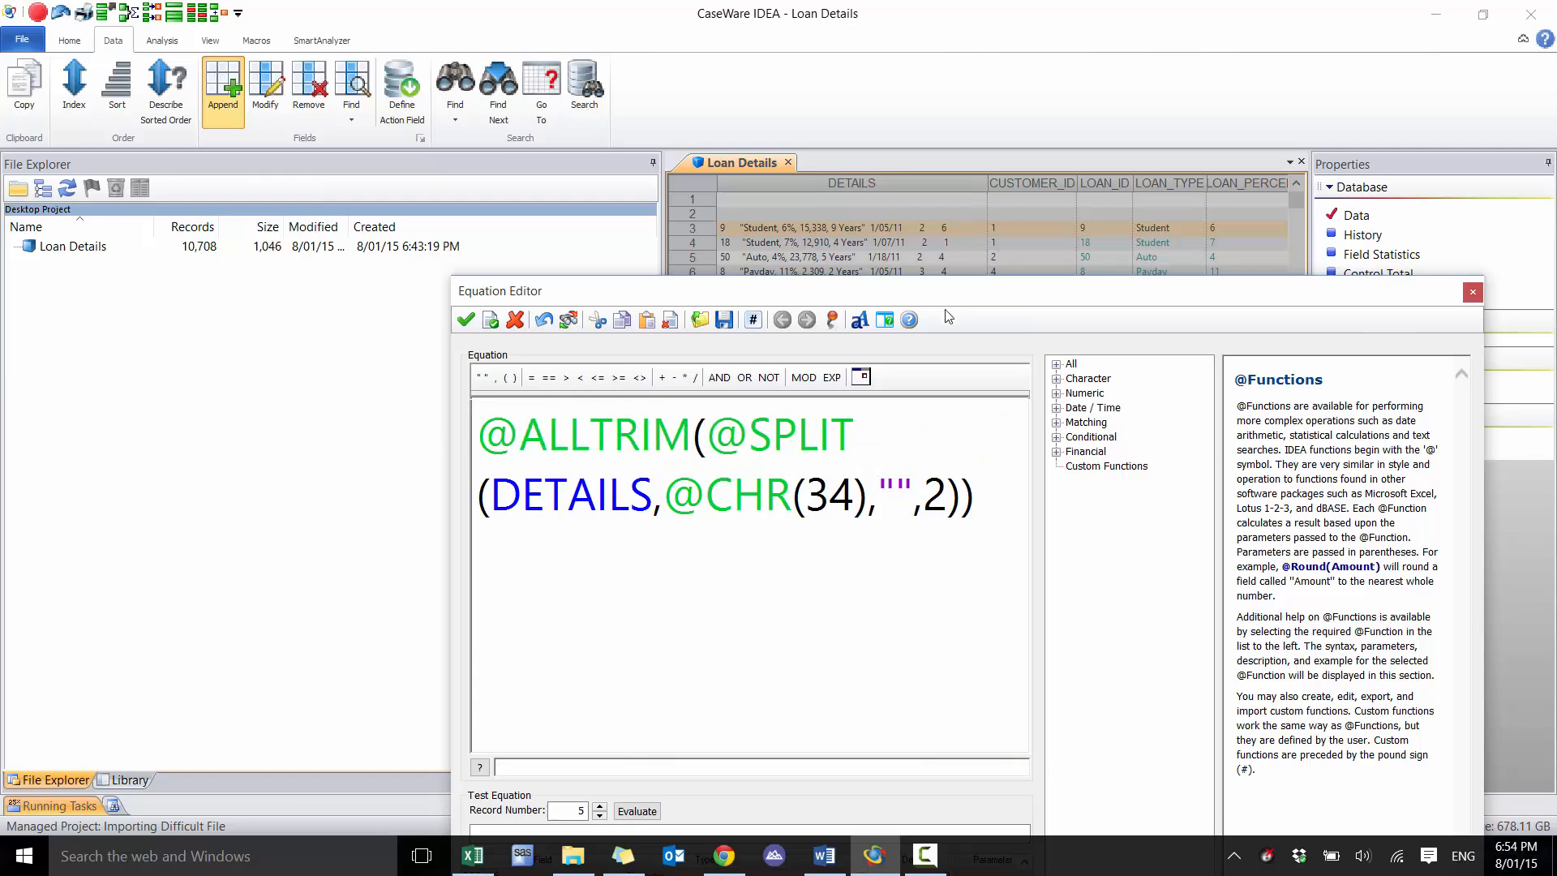
left_click_drag(949, 293, 896, 157)
left_click(573, 679)
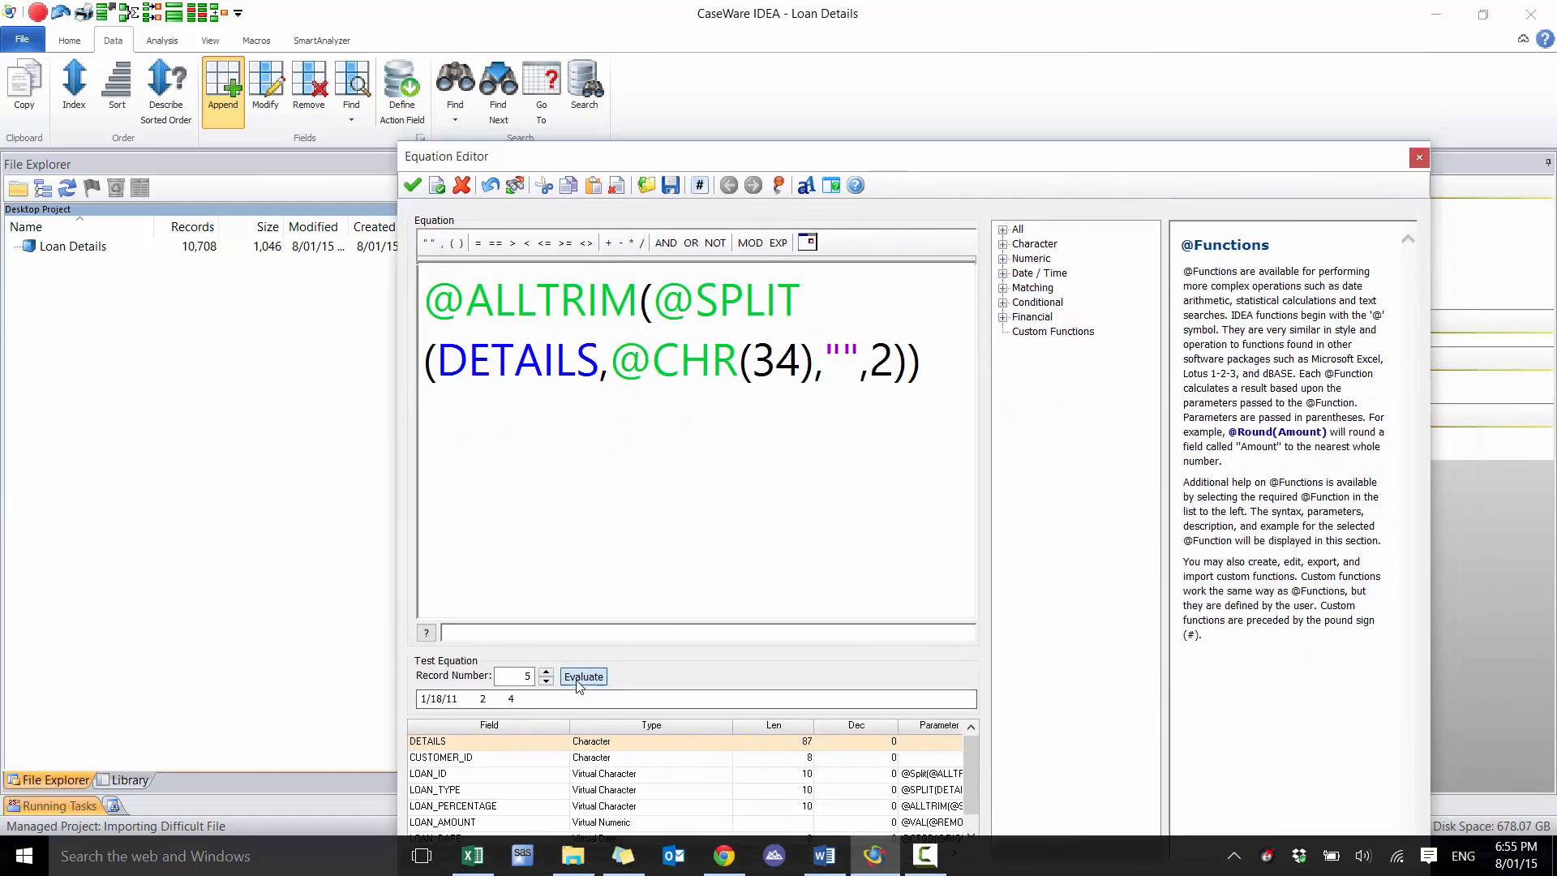
left_click(429, 301)
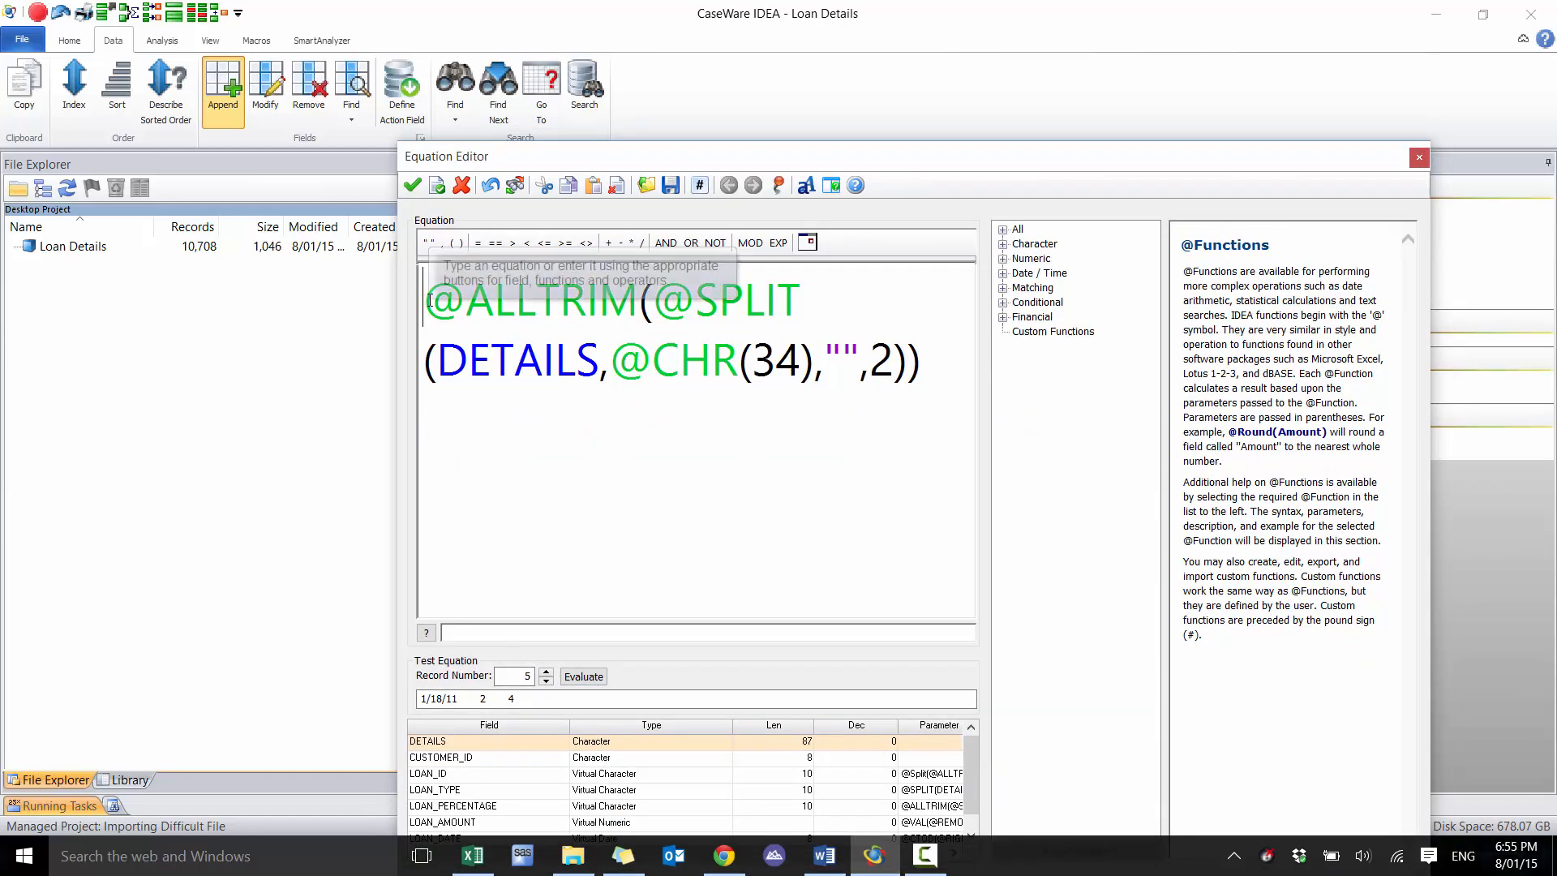
type("@MID(")
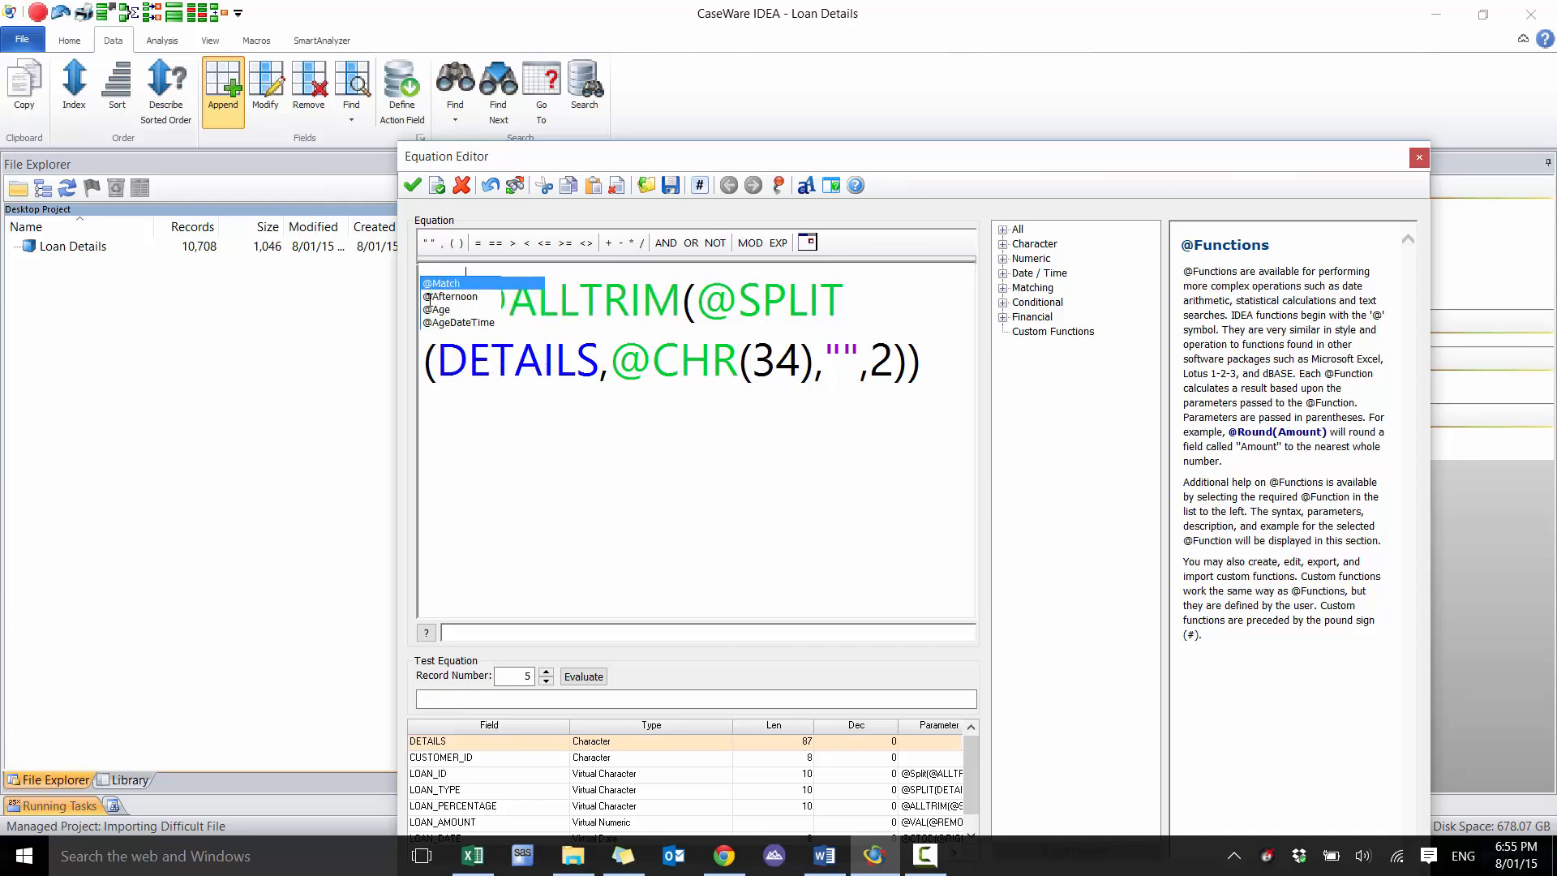
left_click(940, 365)
type(",")
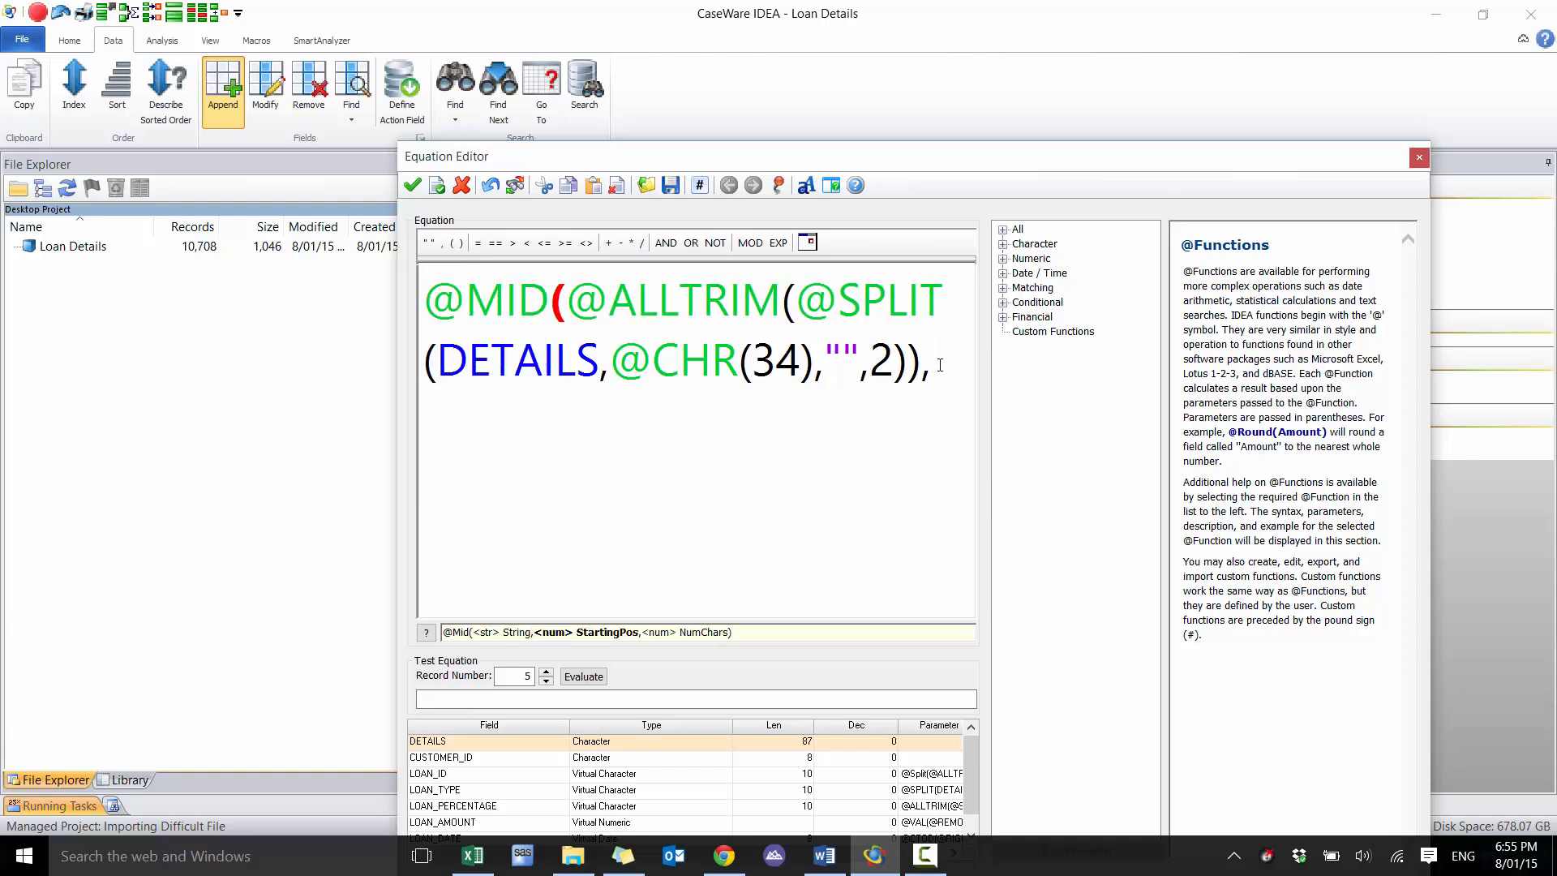
type("9,")
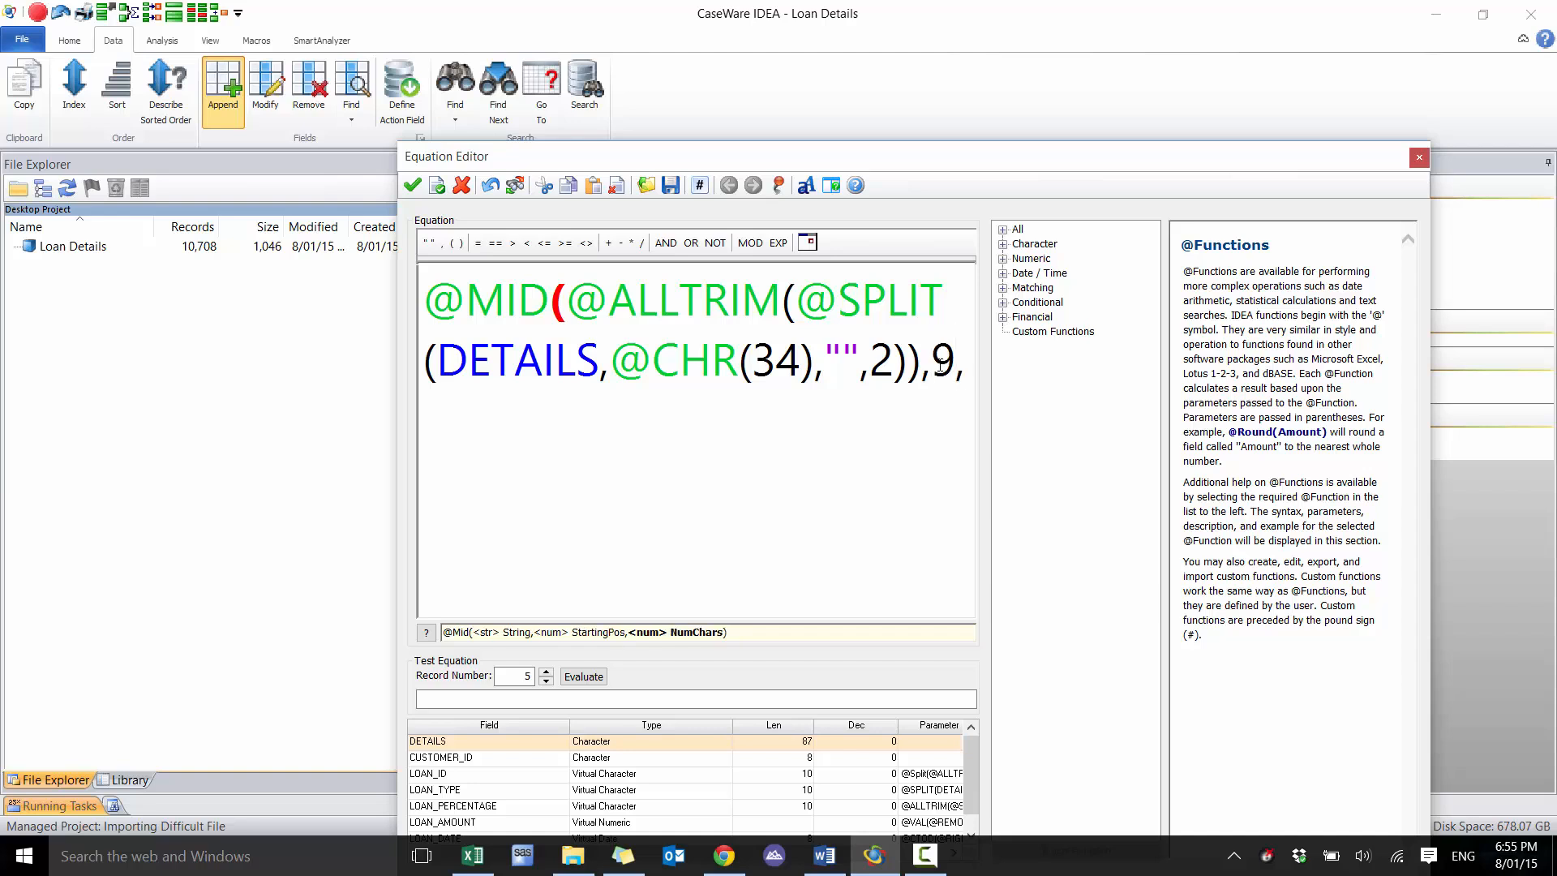
type("100)")
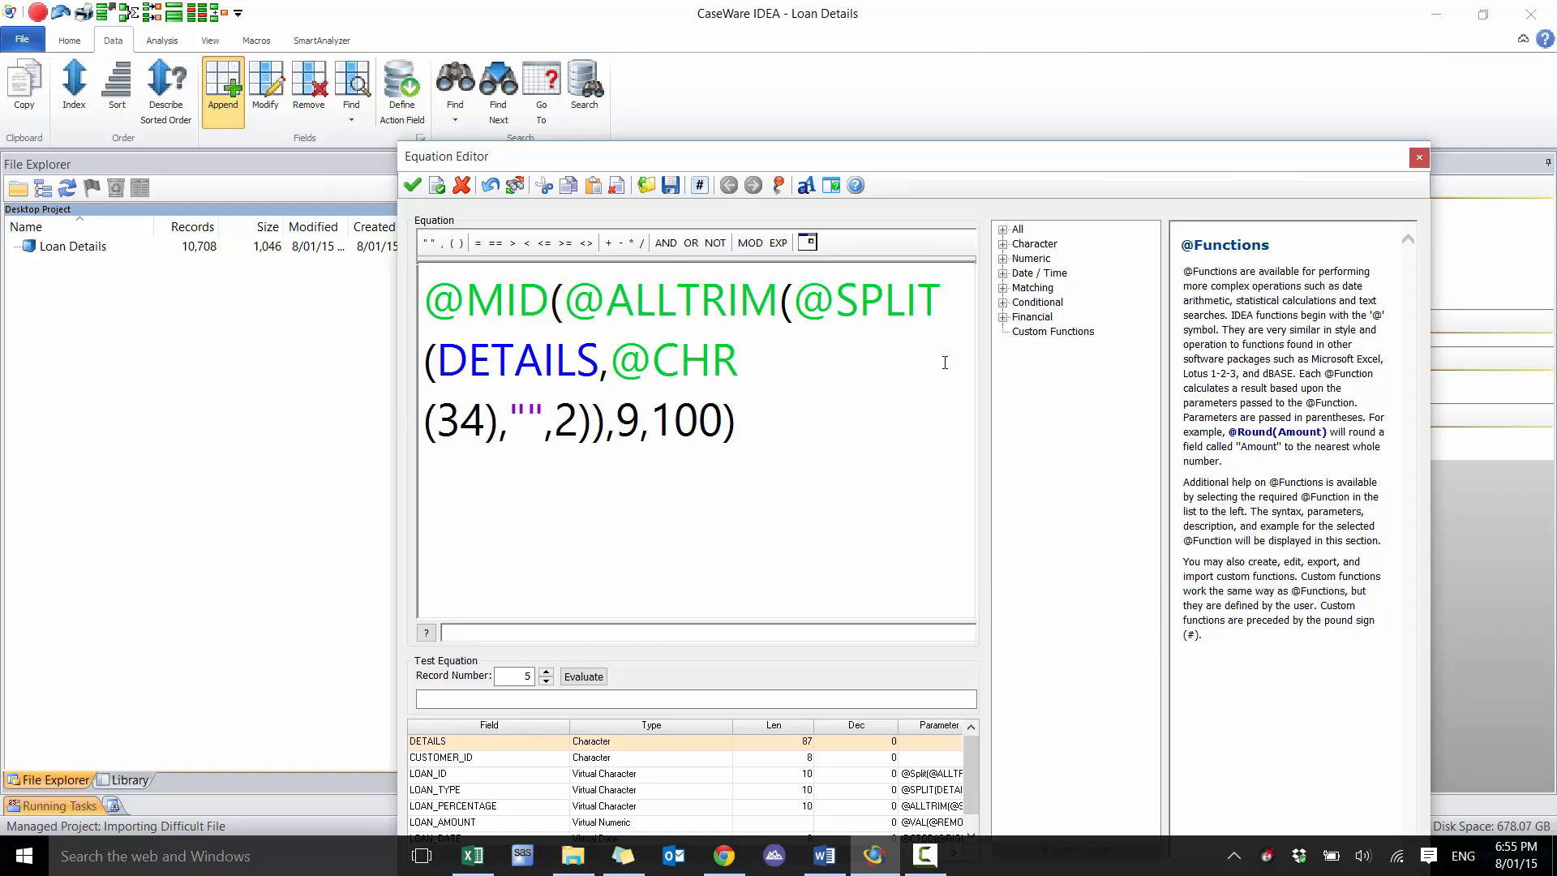
left_click(573, 676)
left_click(424, 289)
type("@")
key("Return")
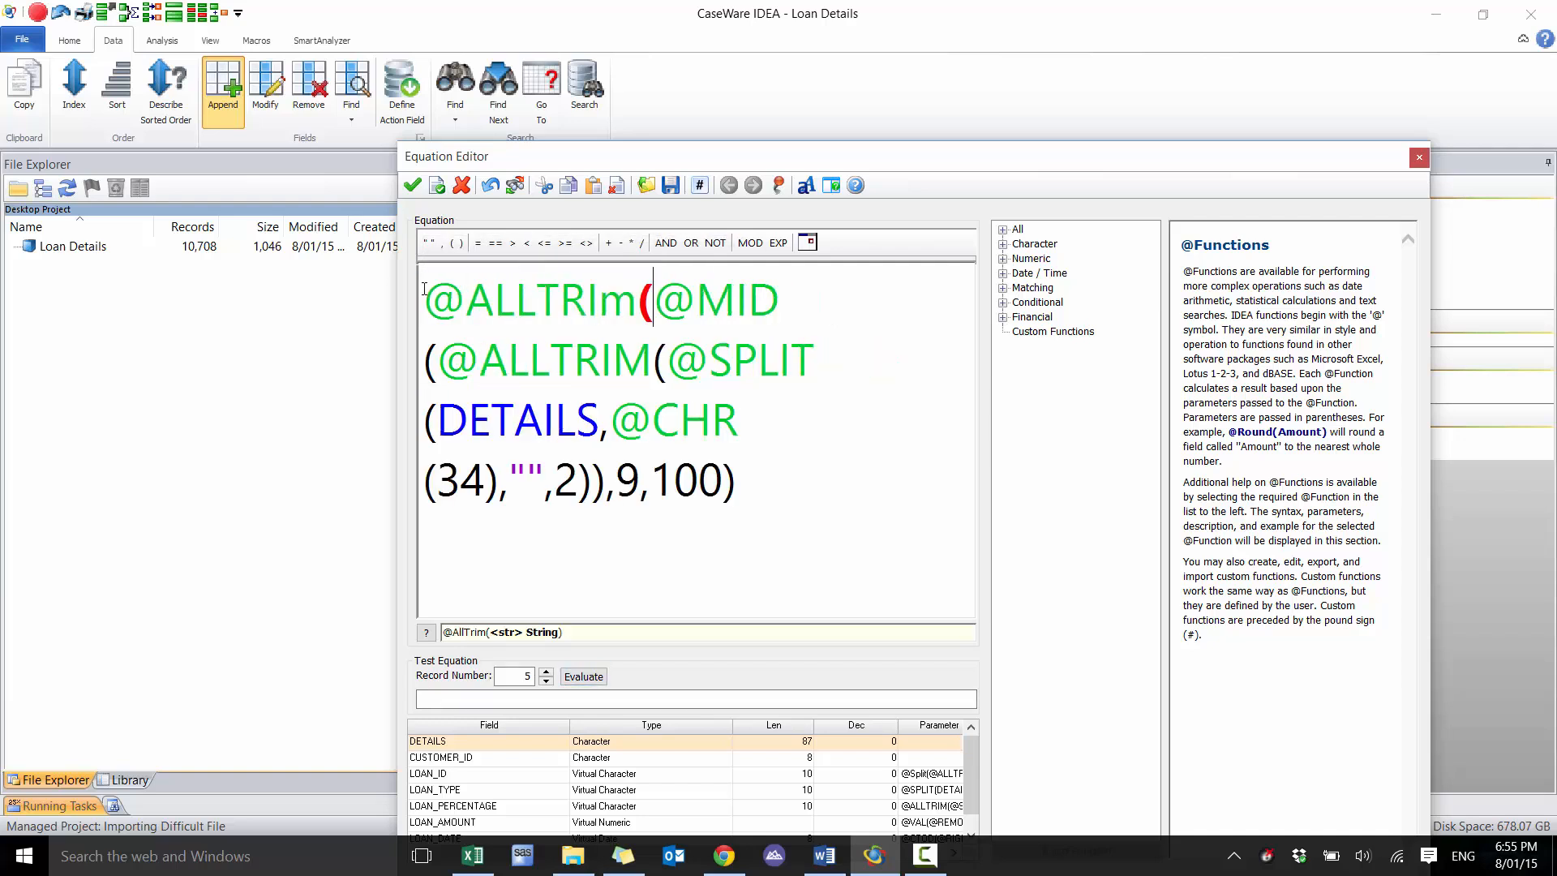
type(")")
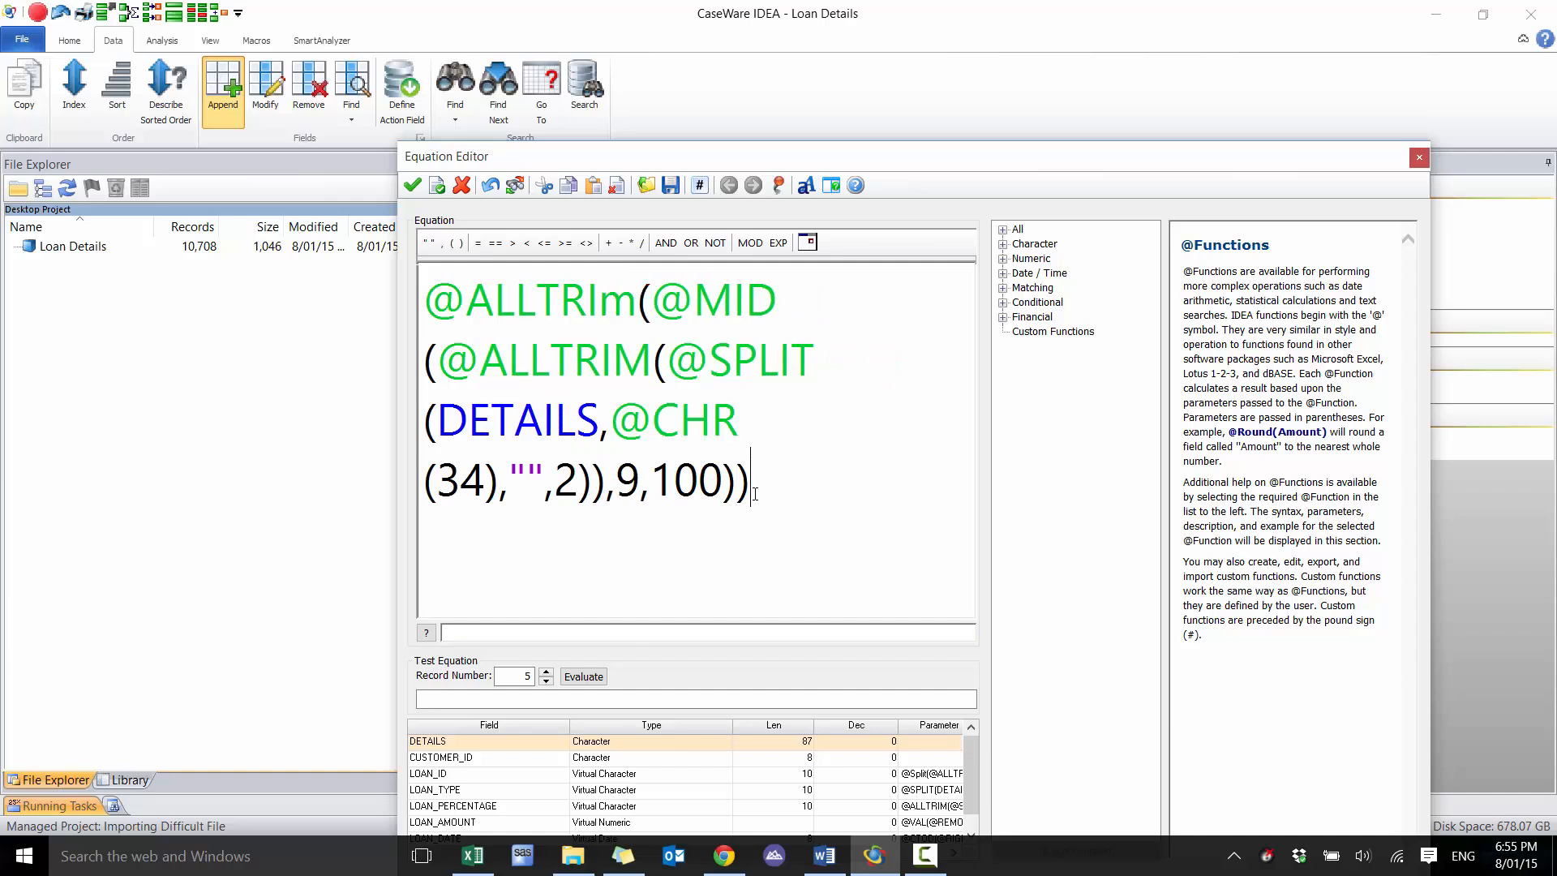
left_click(581, 676)
left_click(442, 296)
type("@SPLIT(")
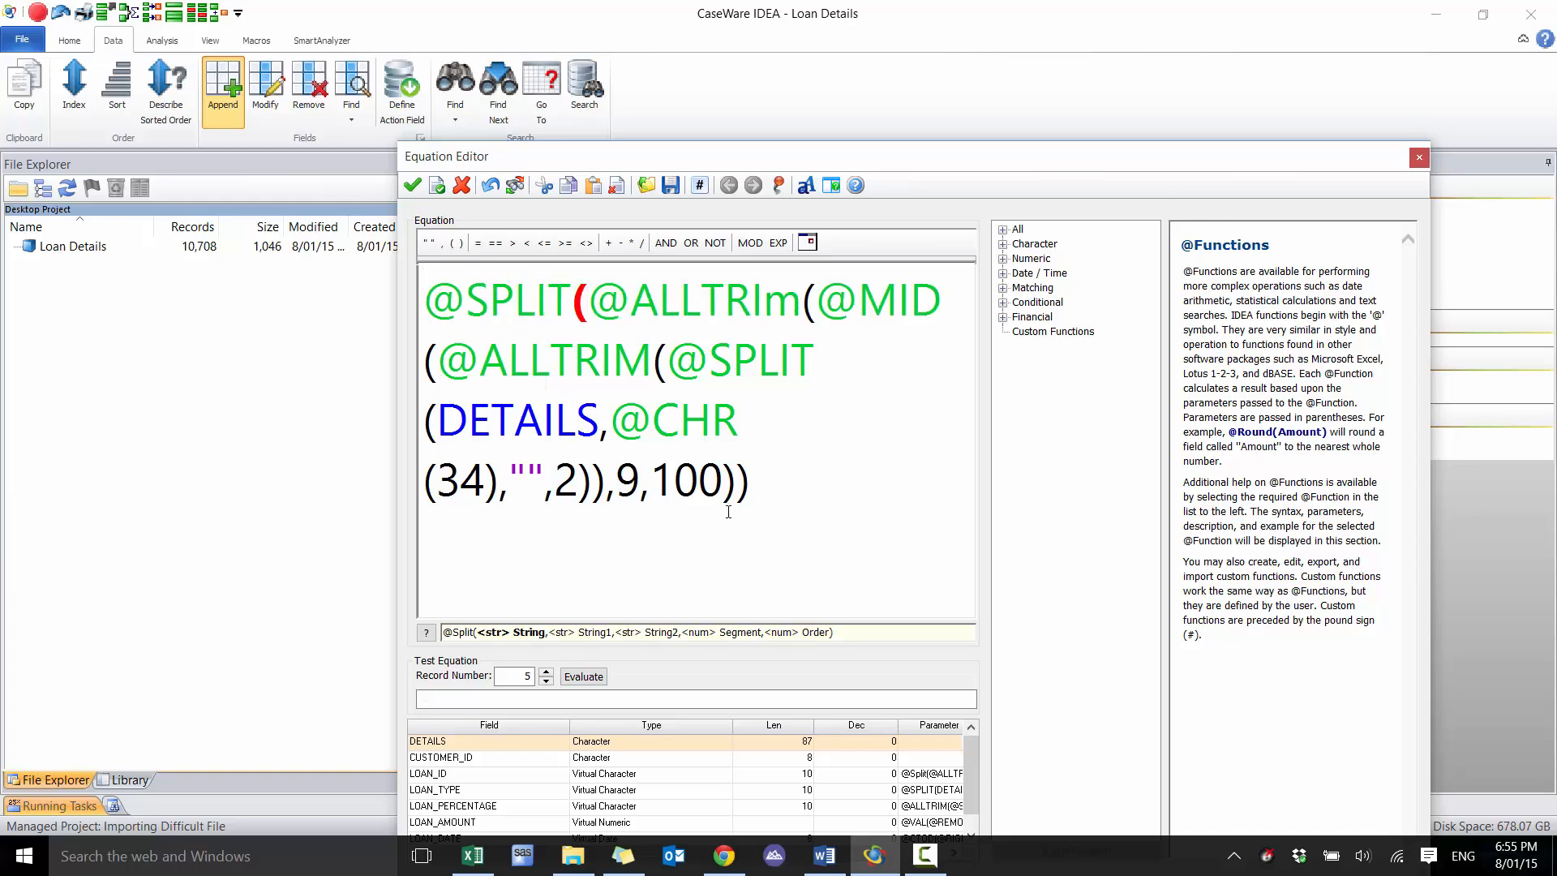
left_click(773, 493)
type(",")
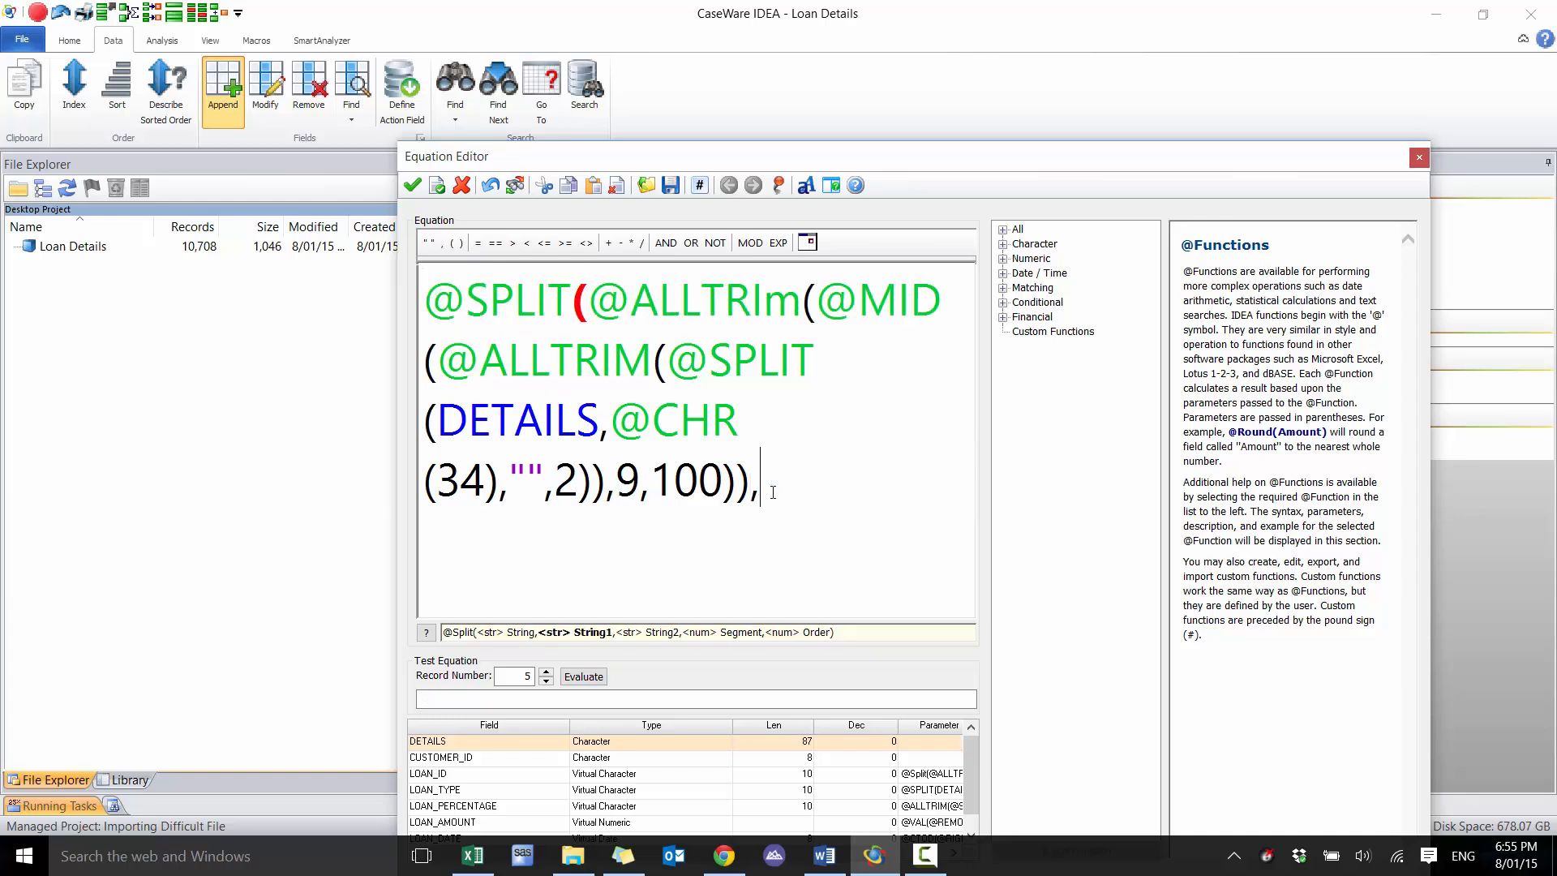
type("\"\",")
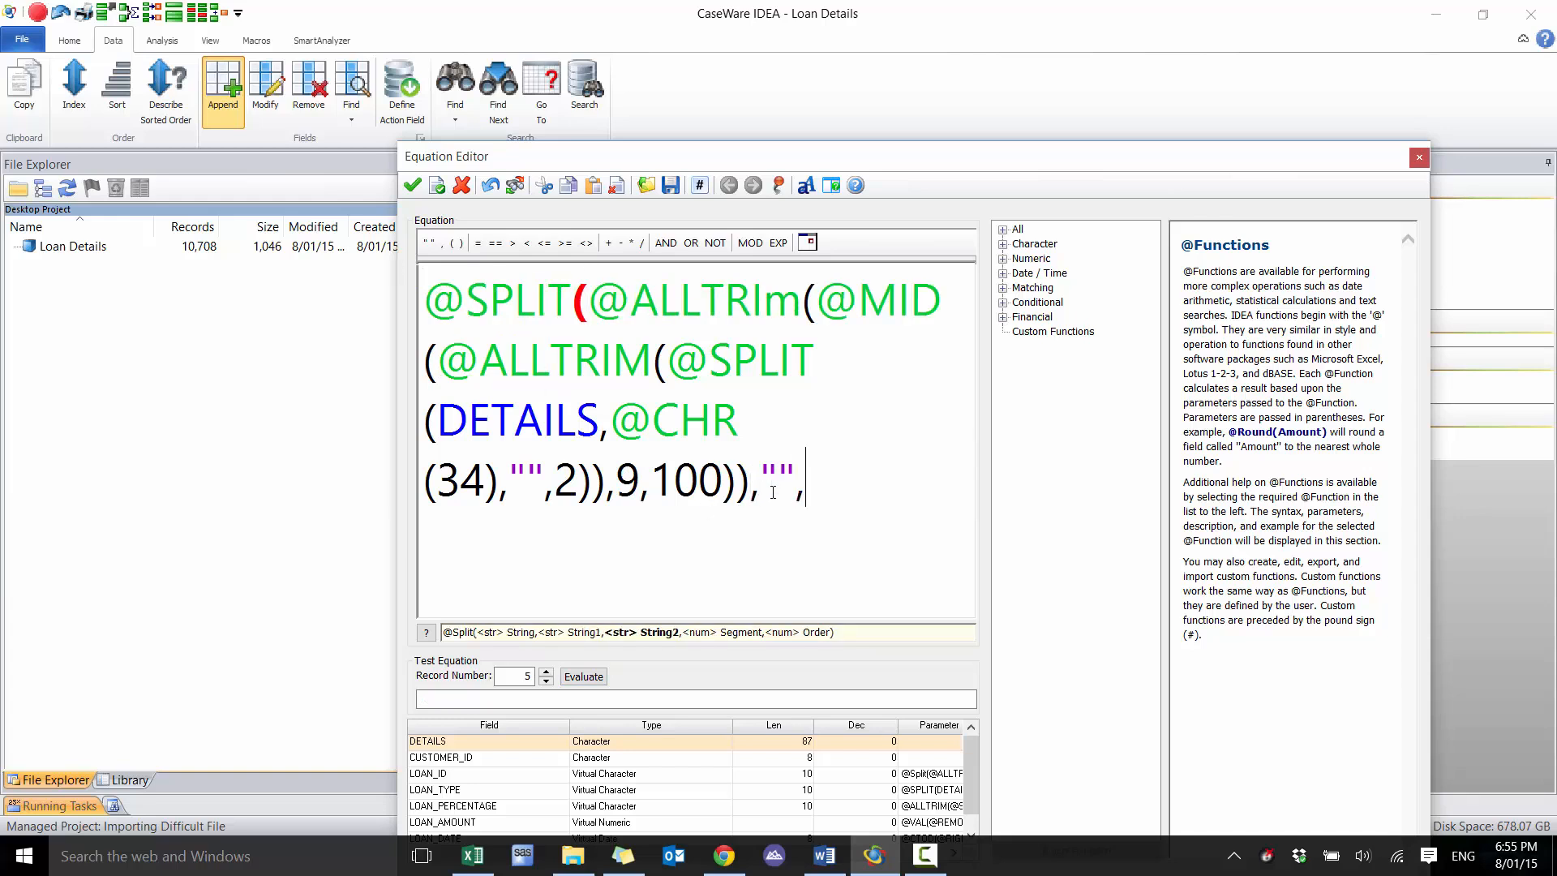
type(" \" \",")
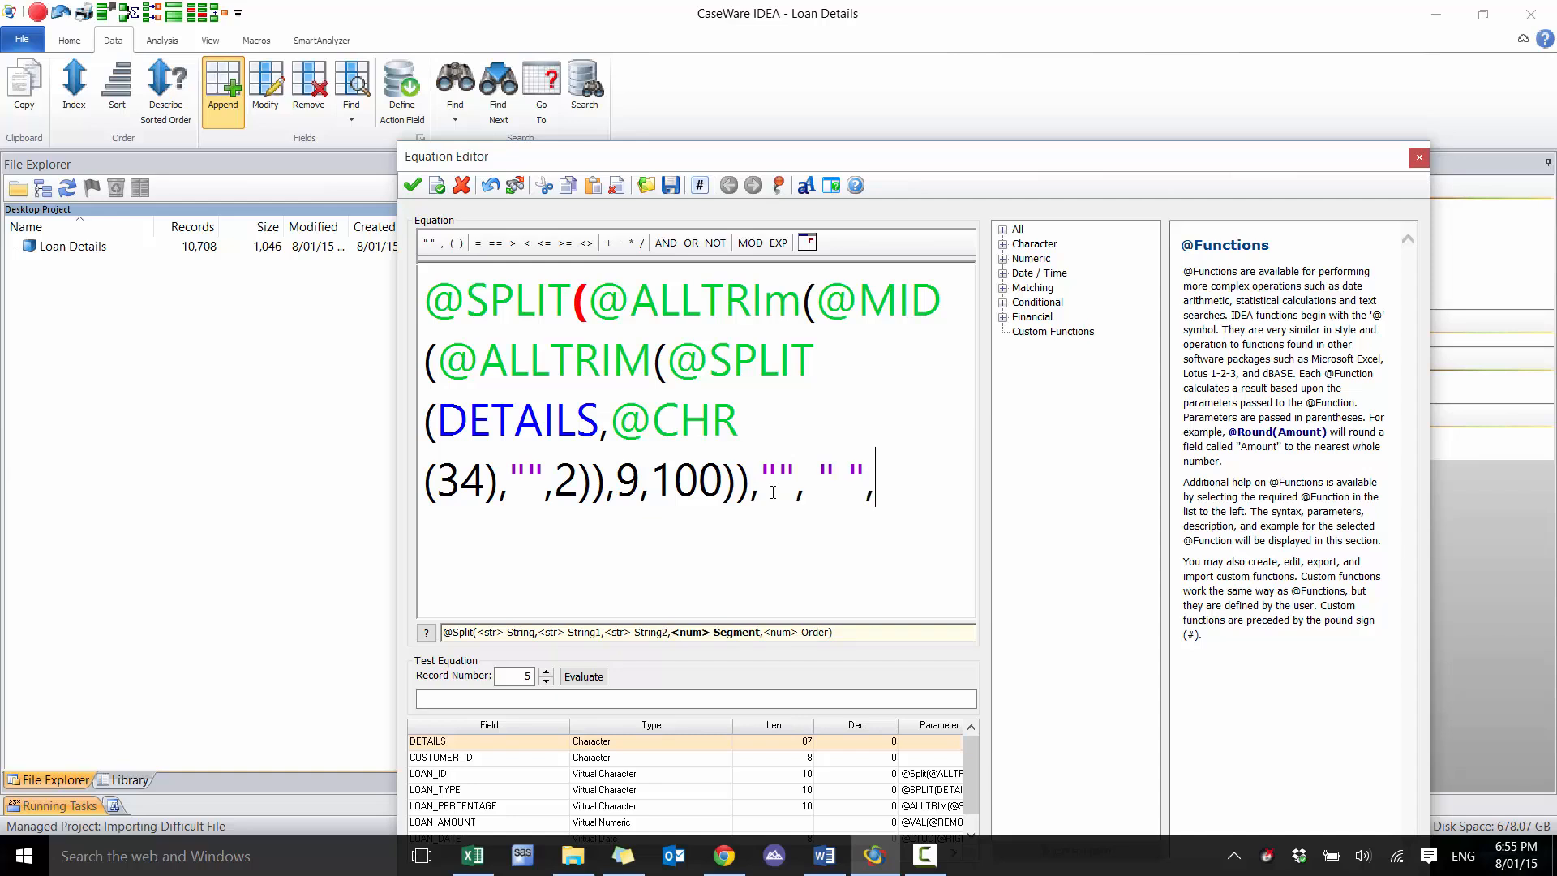
type("1)")
left_click(572, 678)
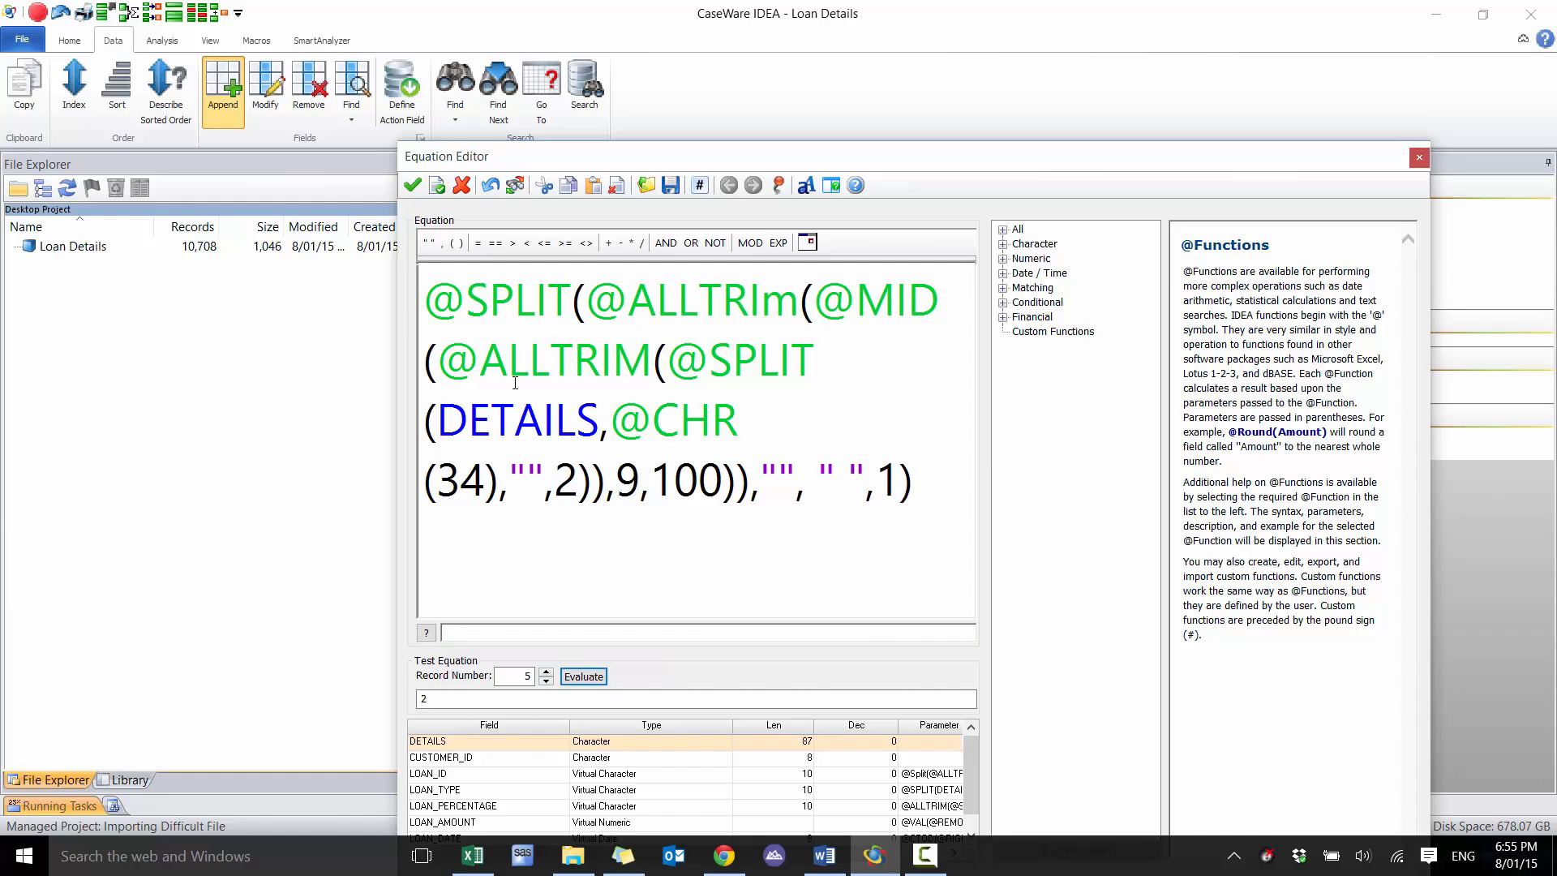
left_click(784, 302)
key("BackSpace")
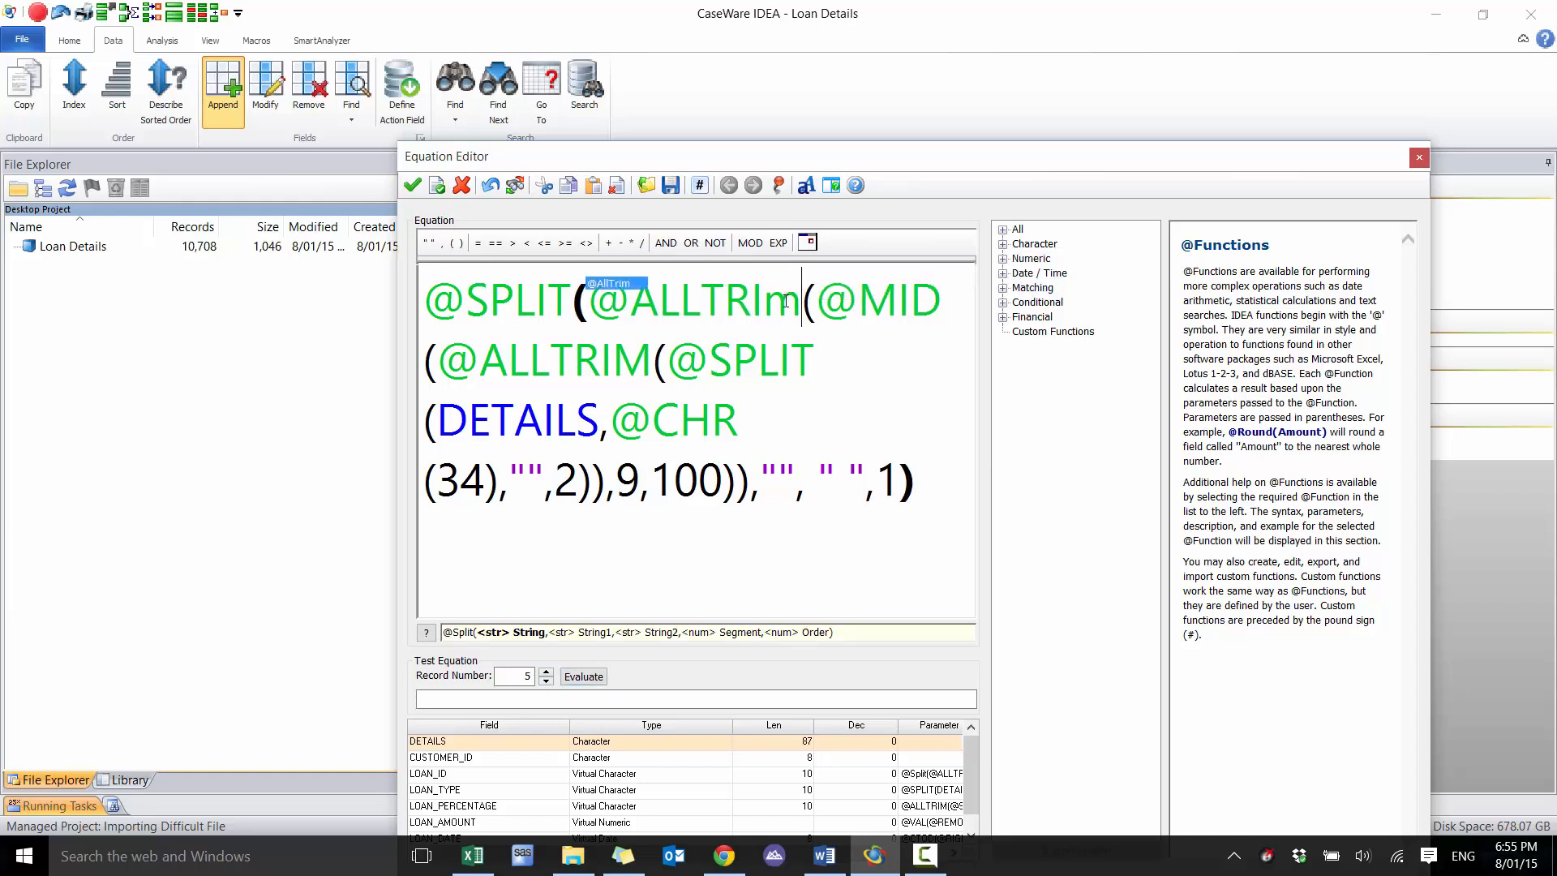
type("M")
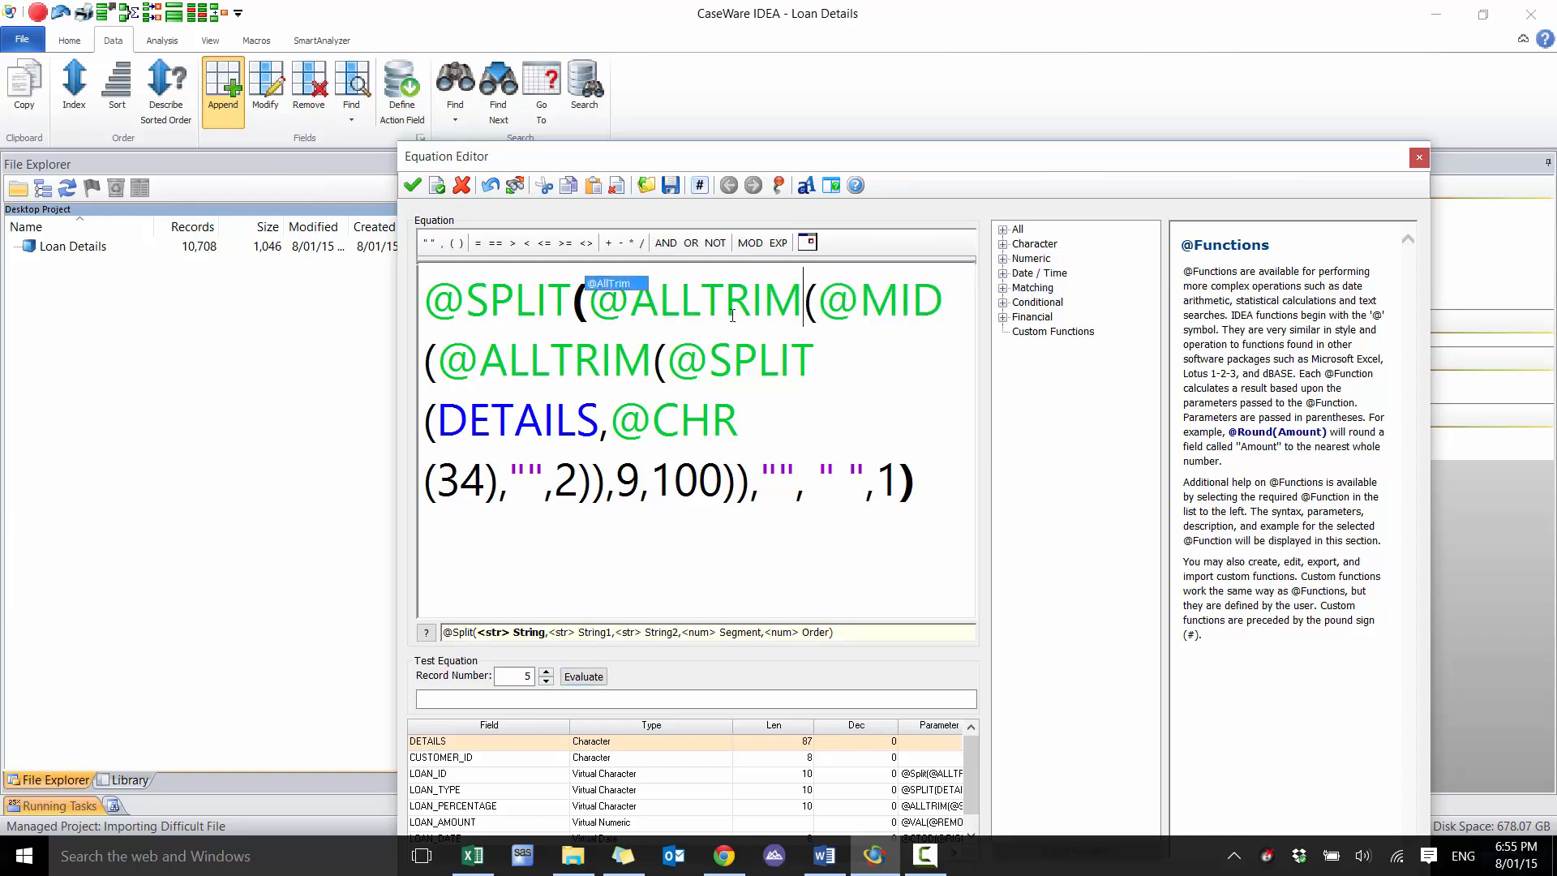
left_click(412, 185)
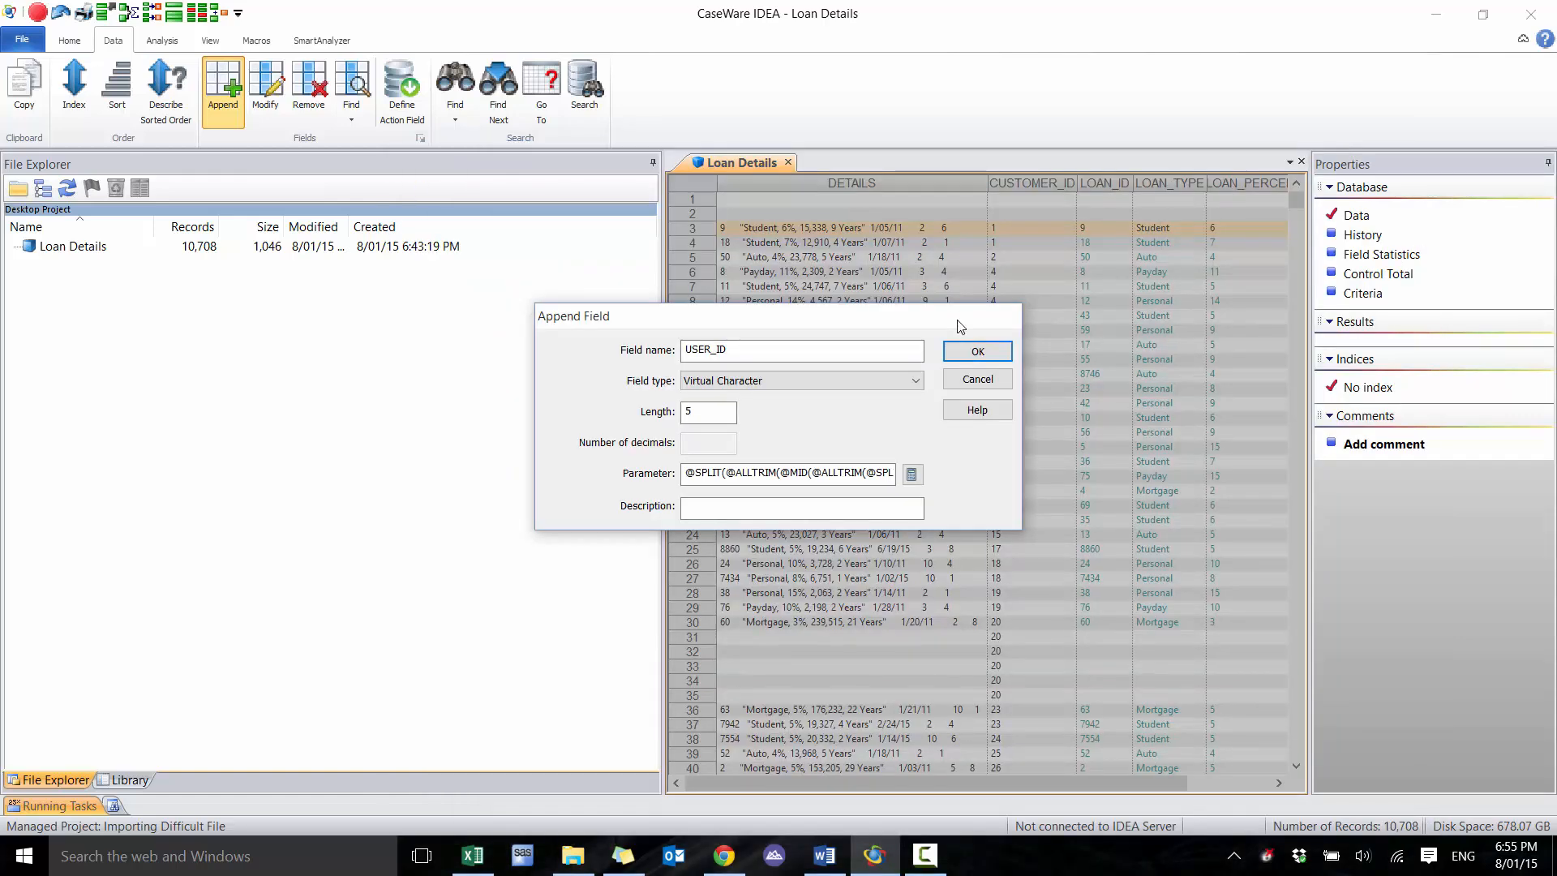
left_click(994, 351)
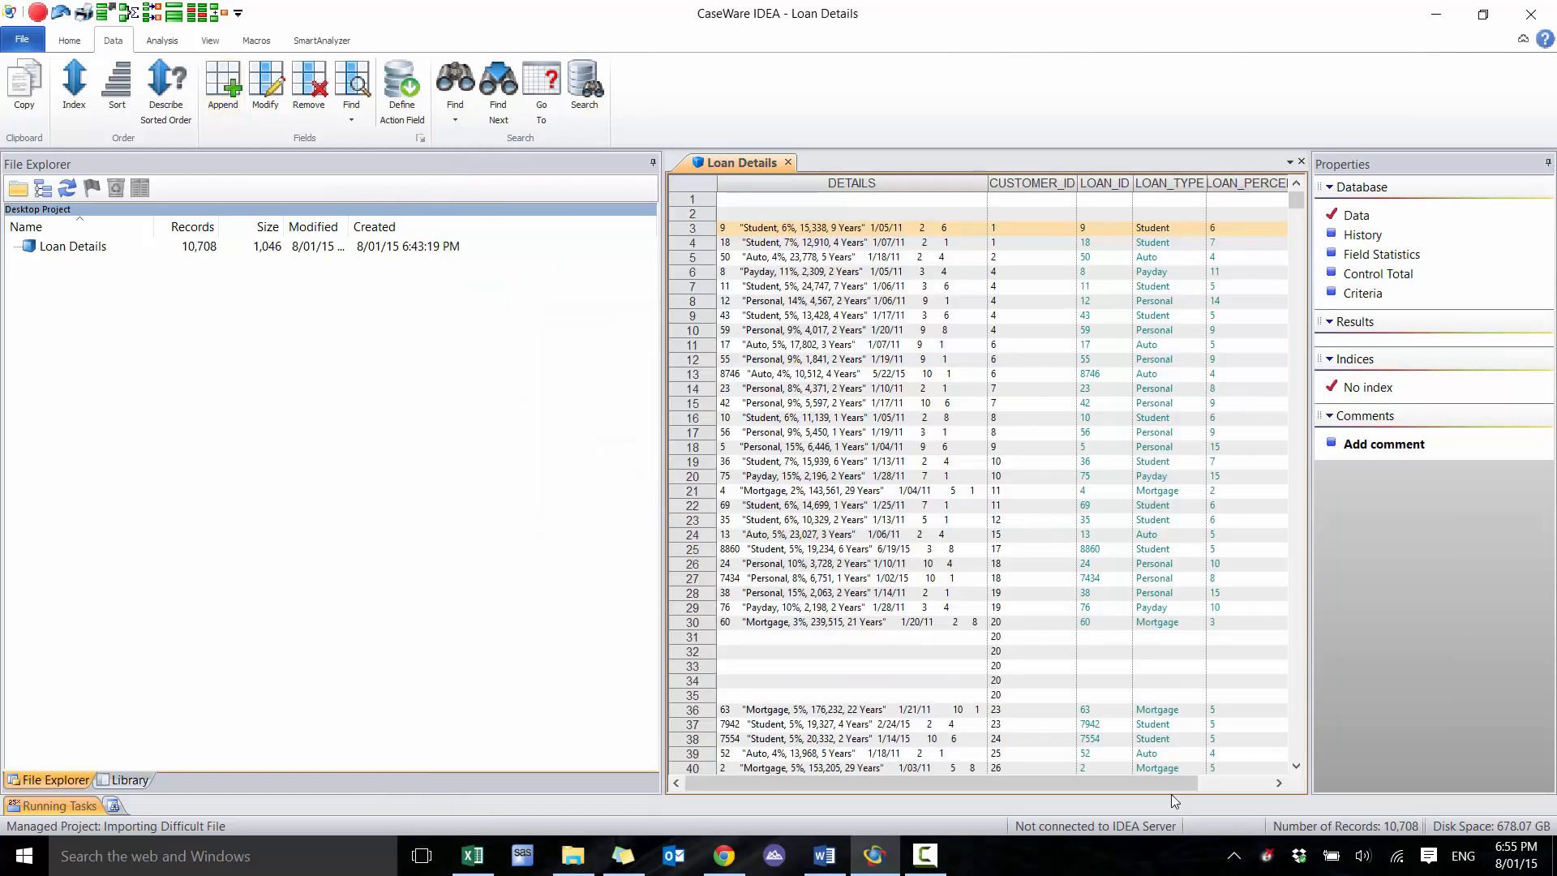
left_click(1244, 789)
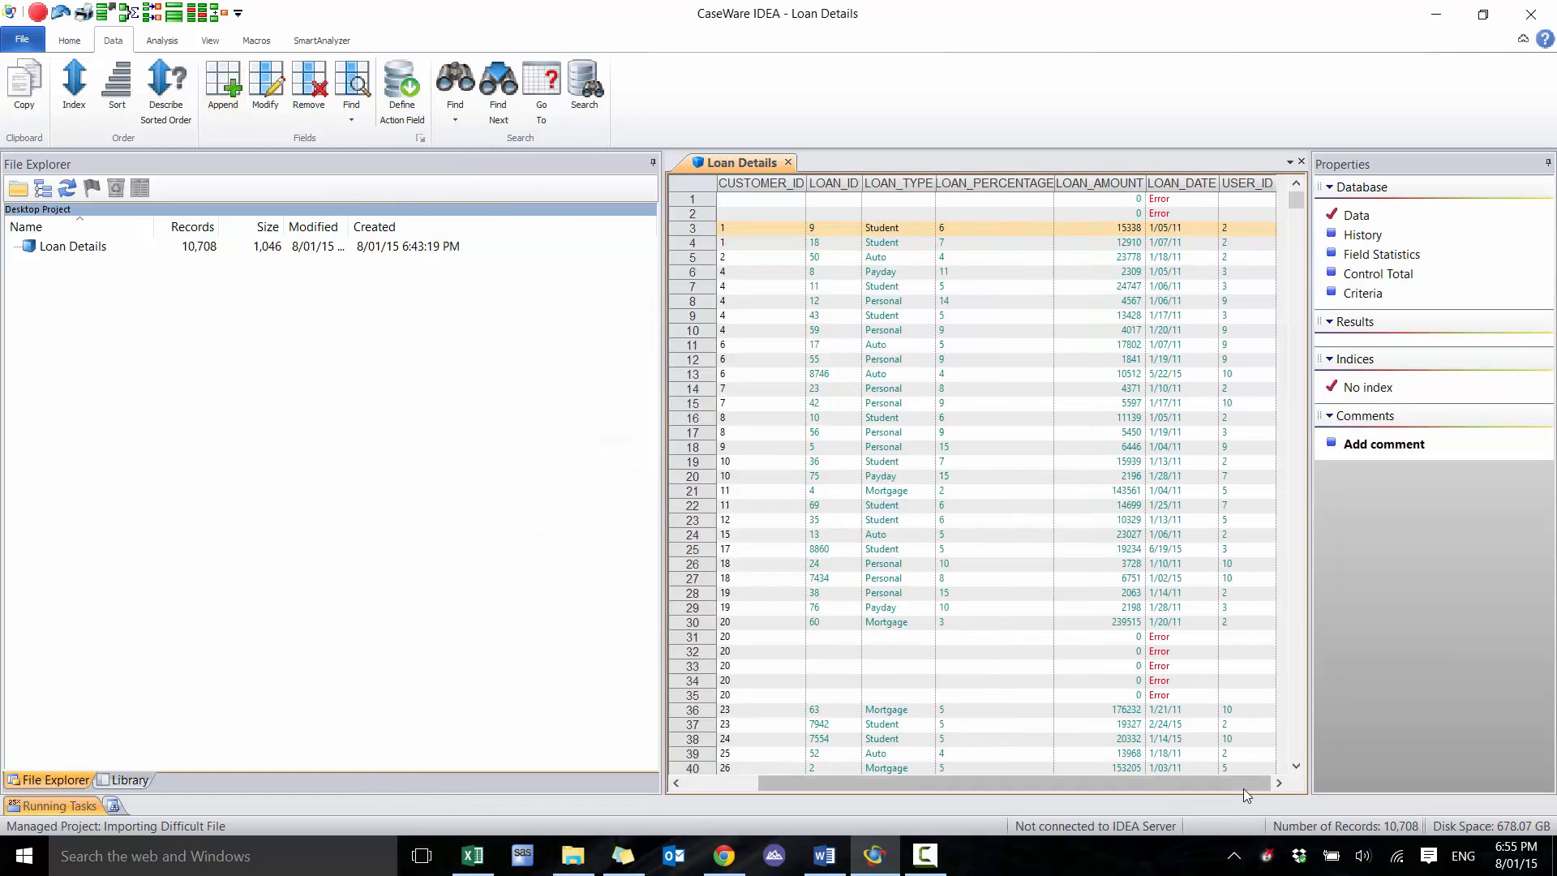
left_click(1199, 301)
left_click(1226, 243)
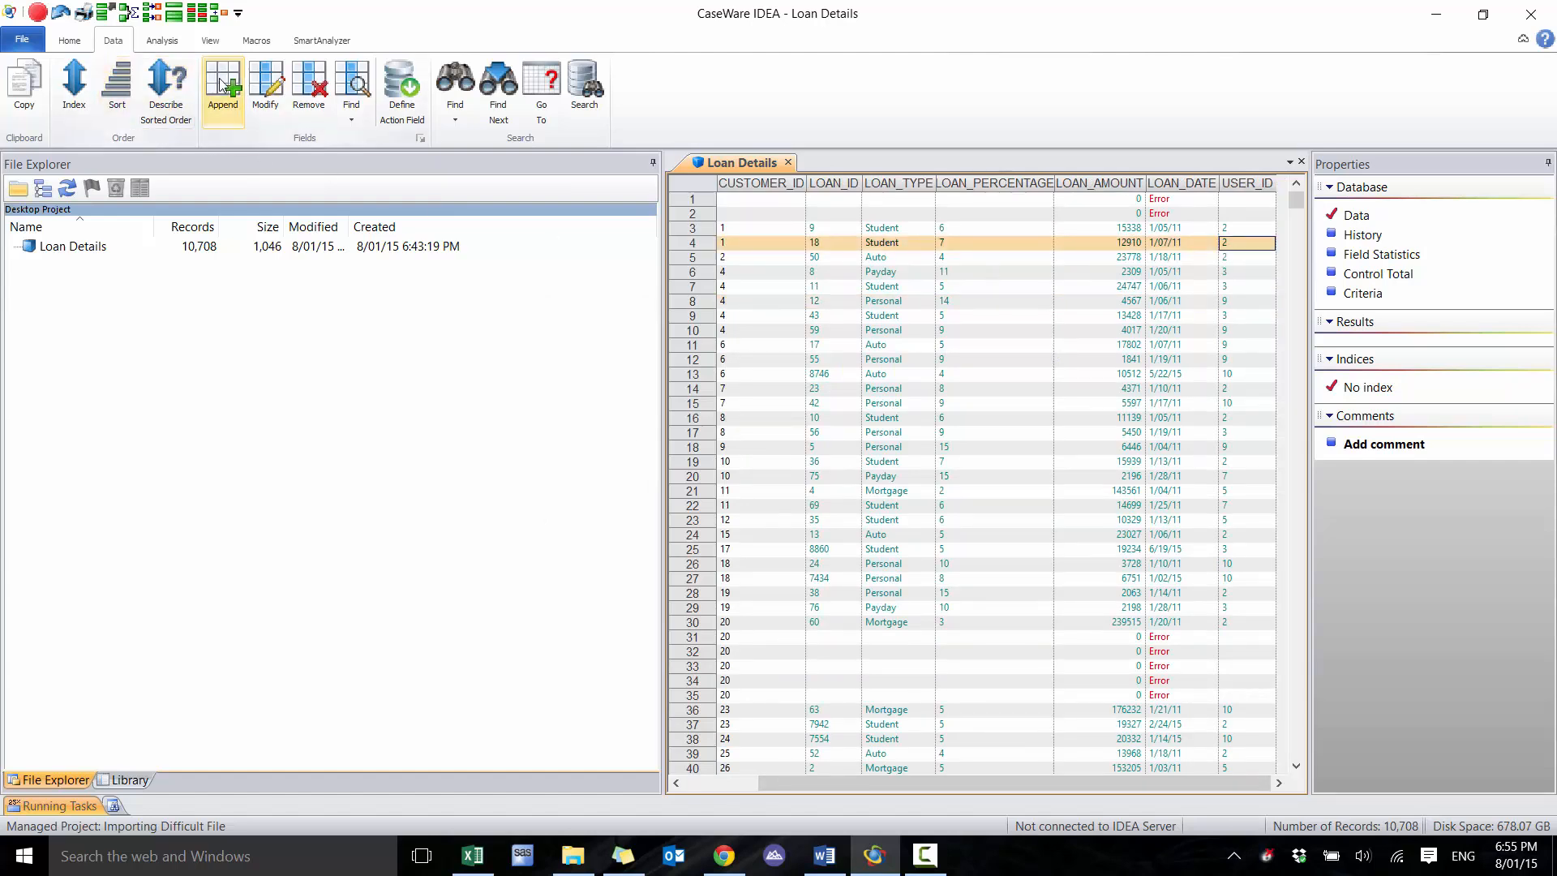
Start appending a Virtual Character field named APPROVER_ID with length 5 and open its parameter equation for editing
left_click(728, 787)
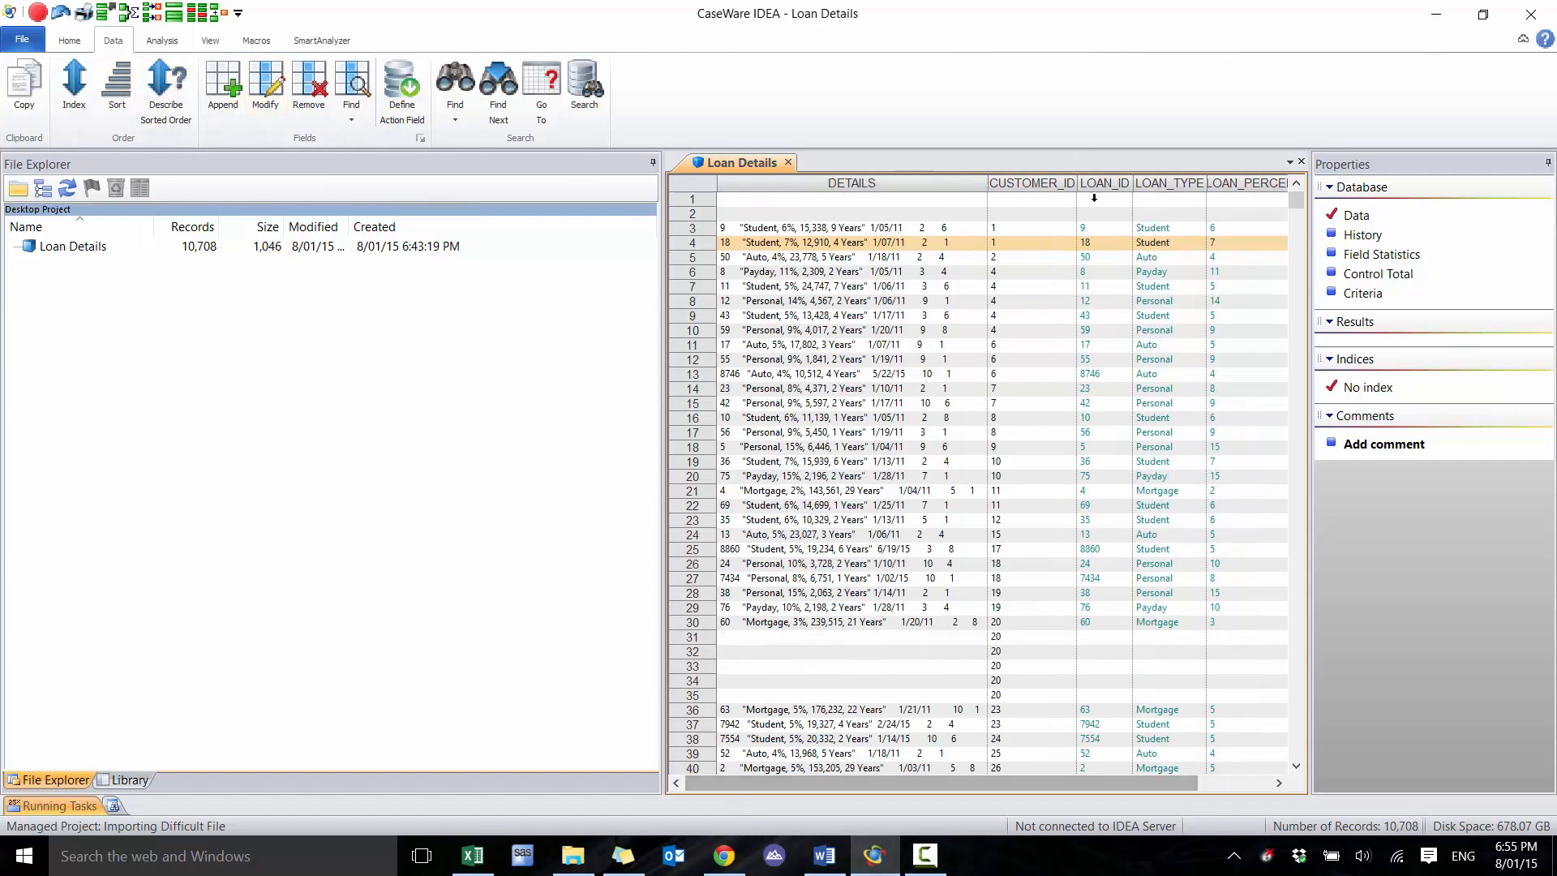
left_click_drag(981, 300, 966, 580)
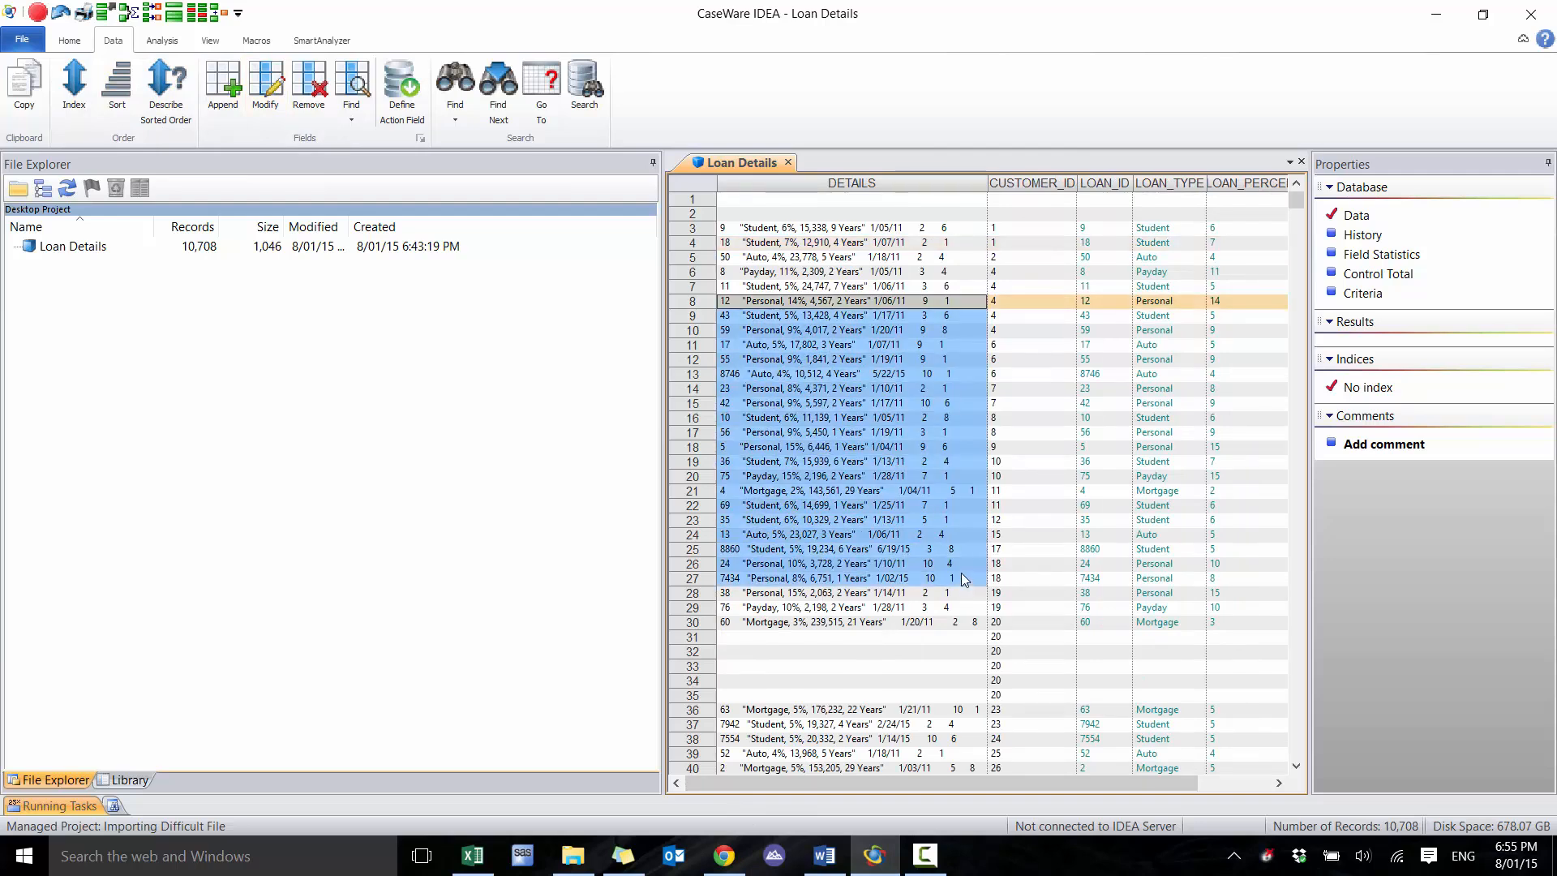
left_click(234, 78)
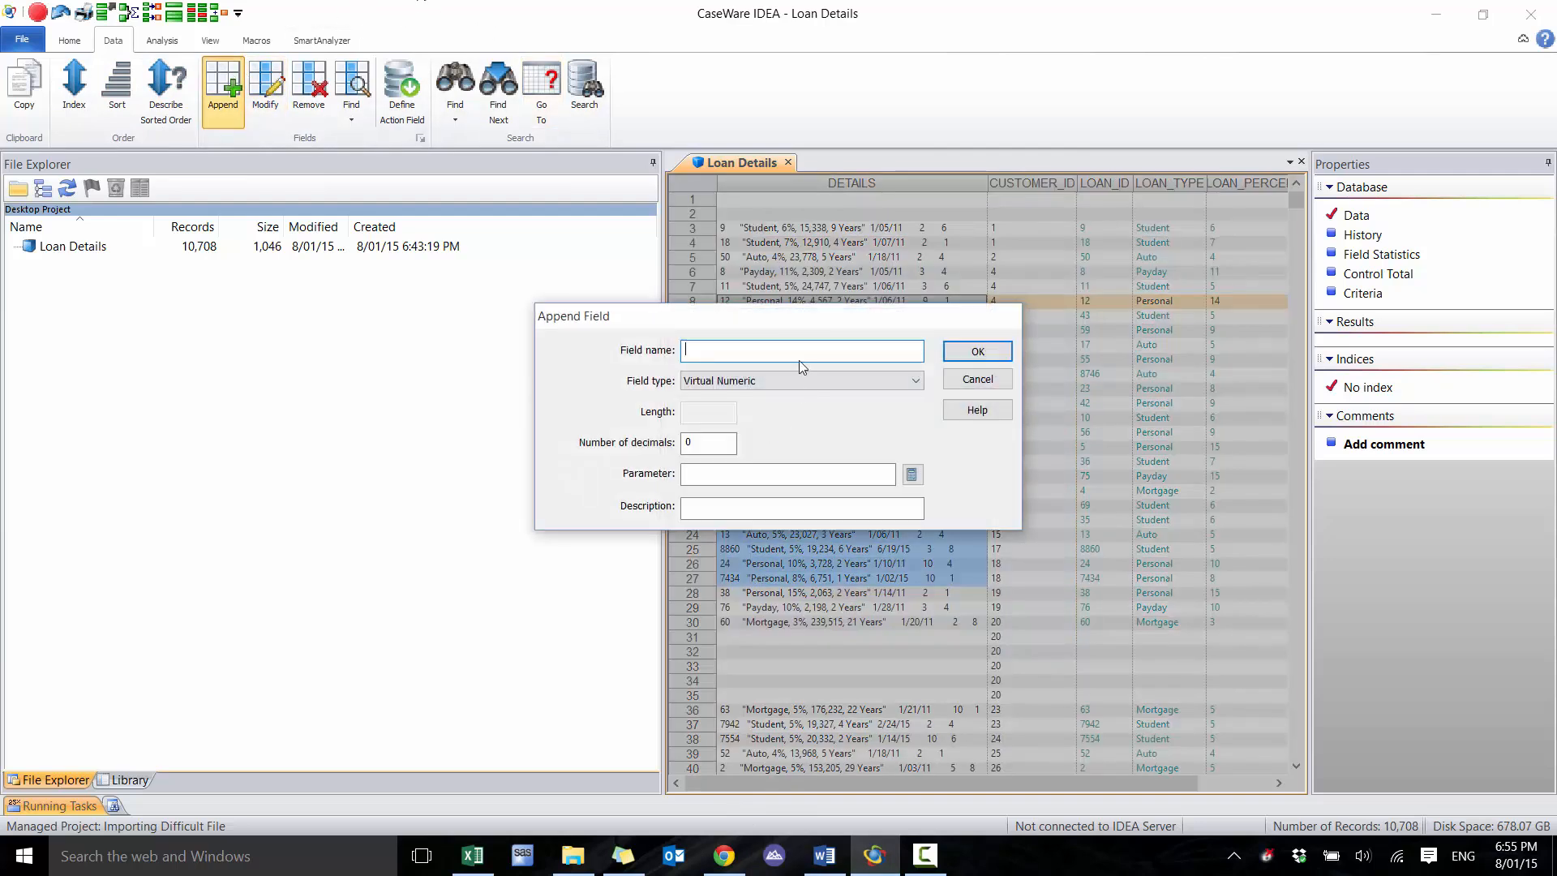
type("APPROVER_ID")
left_click(803, 381)
left_click(792, 397)
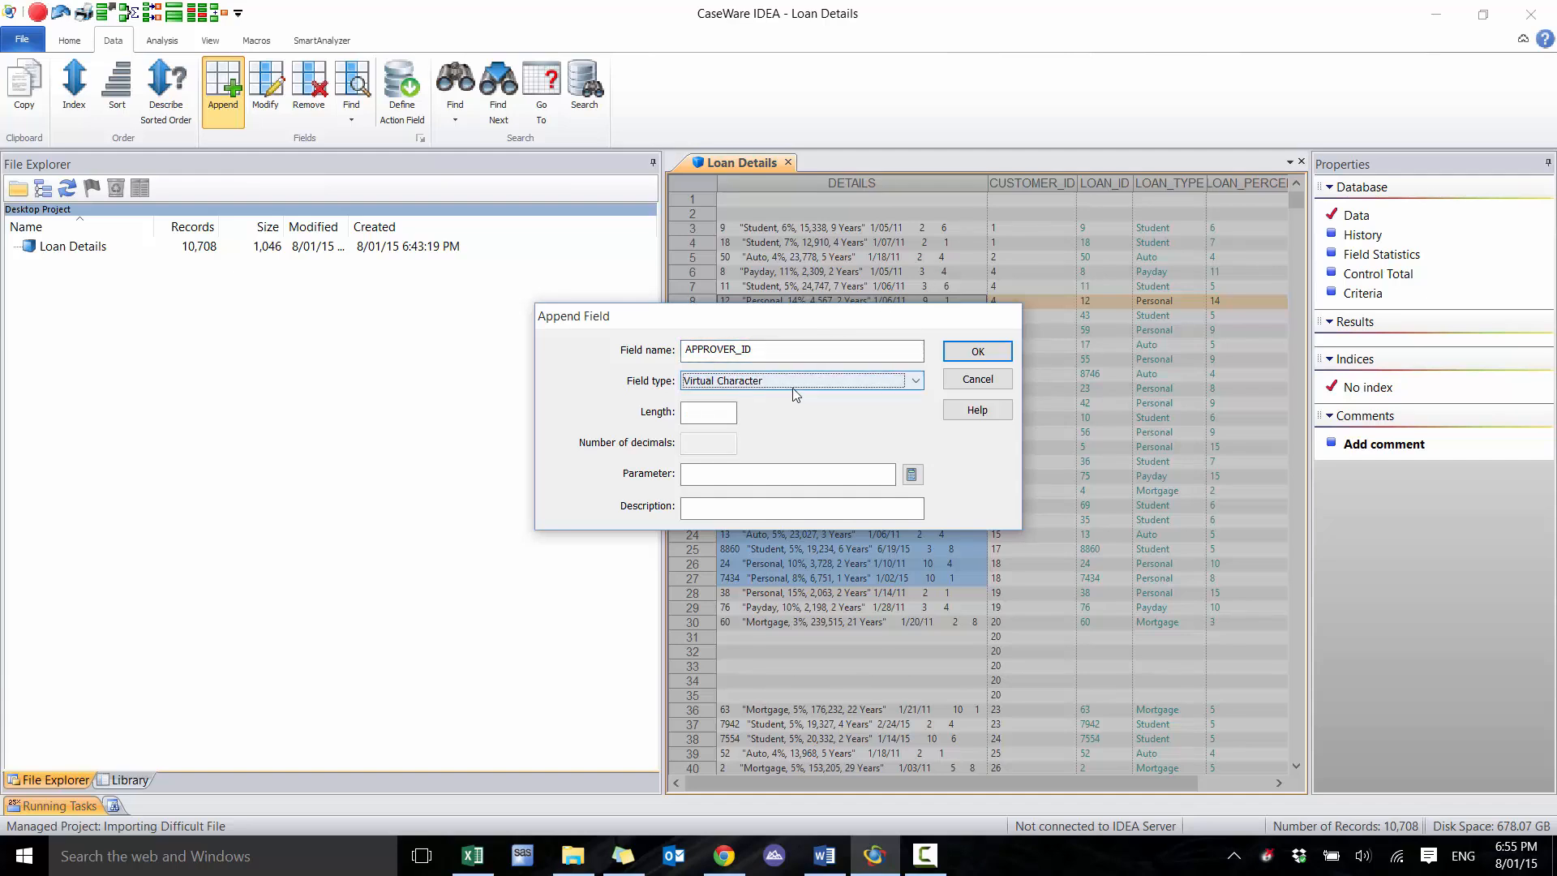
left_click(735, 414)
type("5")
left_click(912, 475)
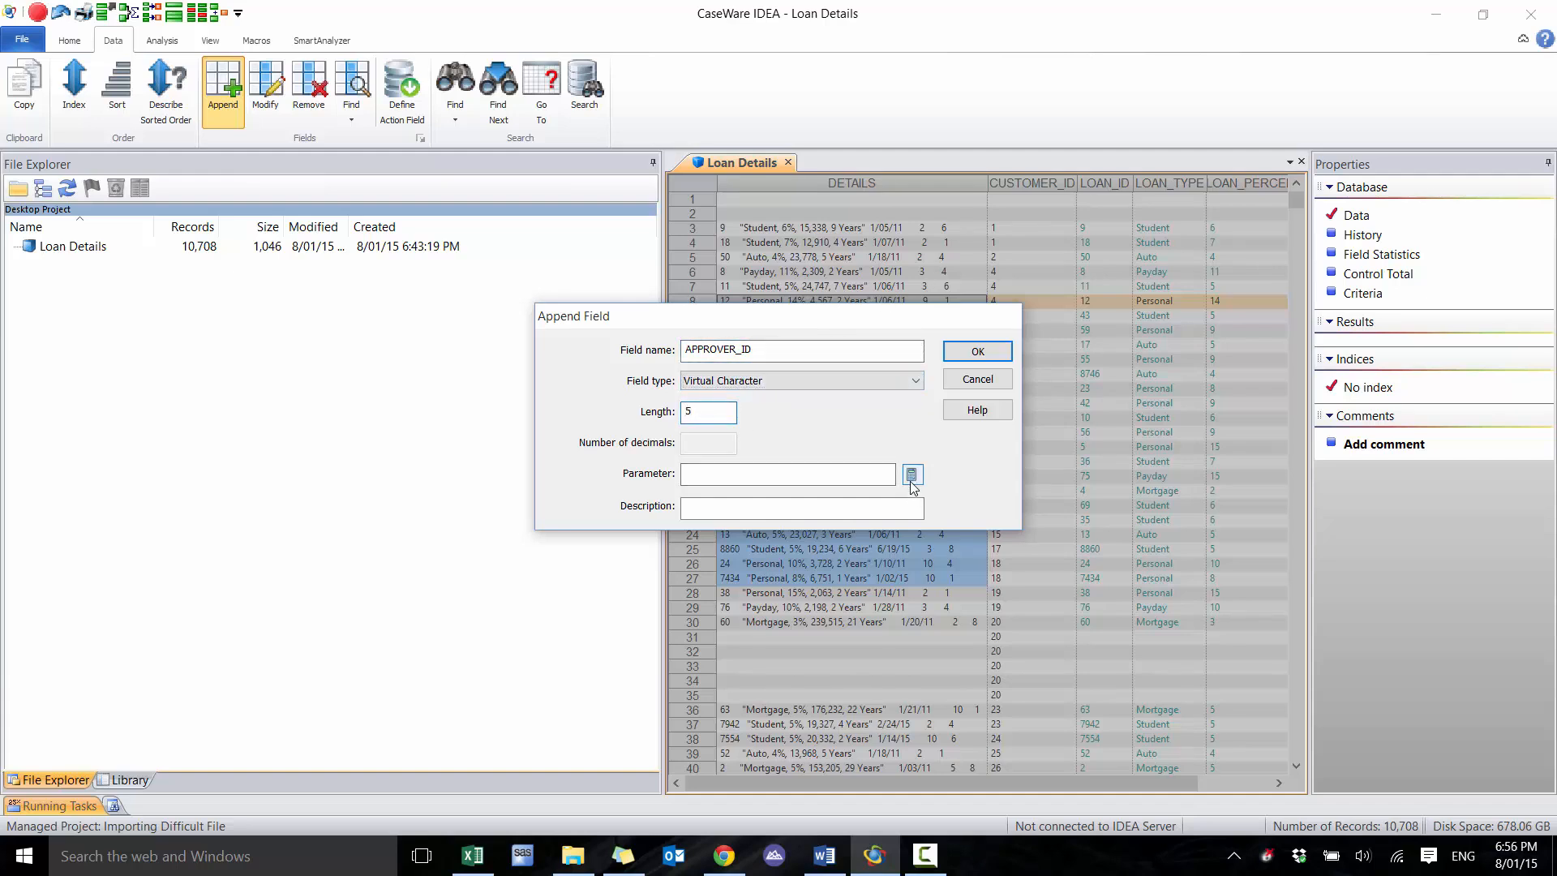
left_click_drag(760, 150, 814, 370)
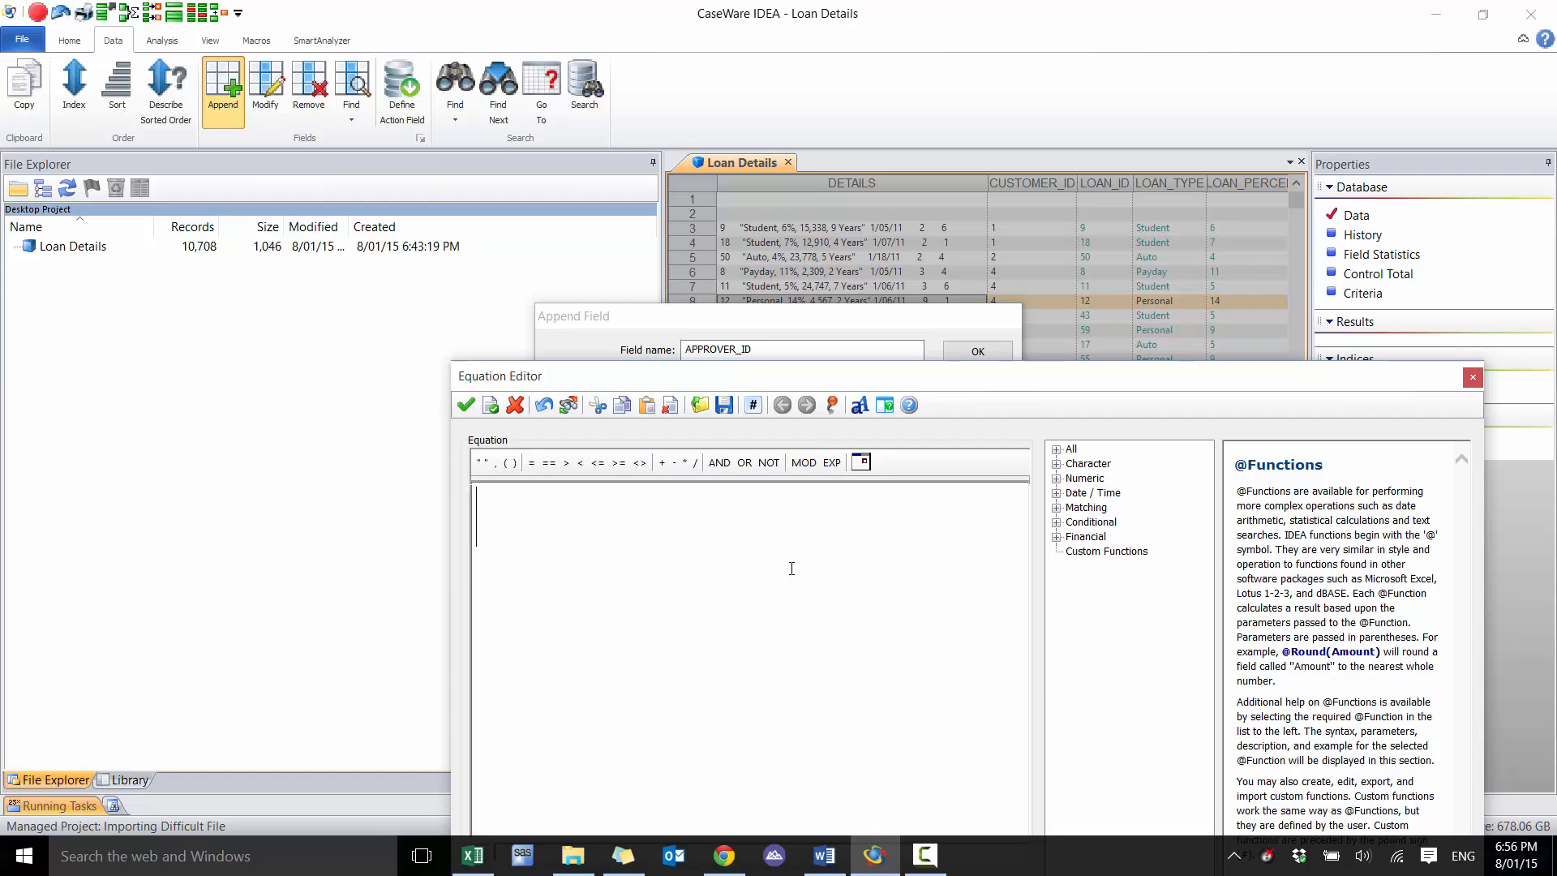
type("@A")
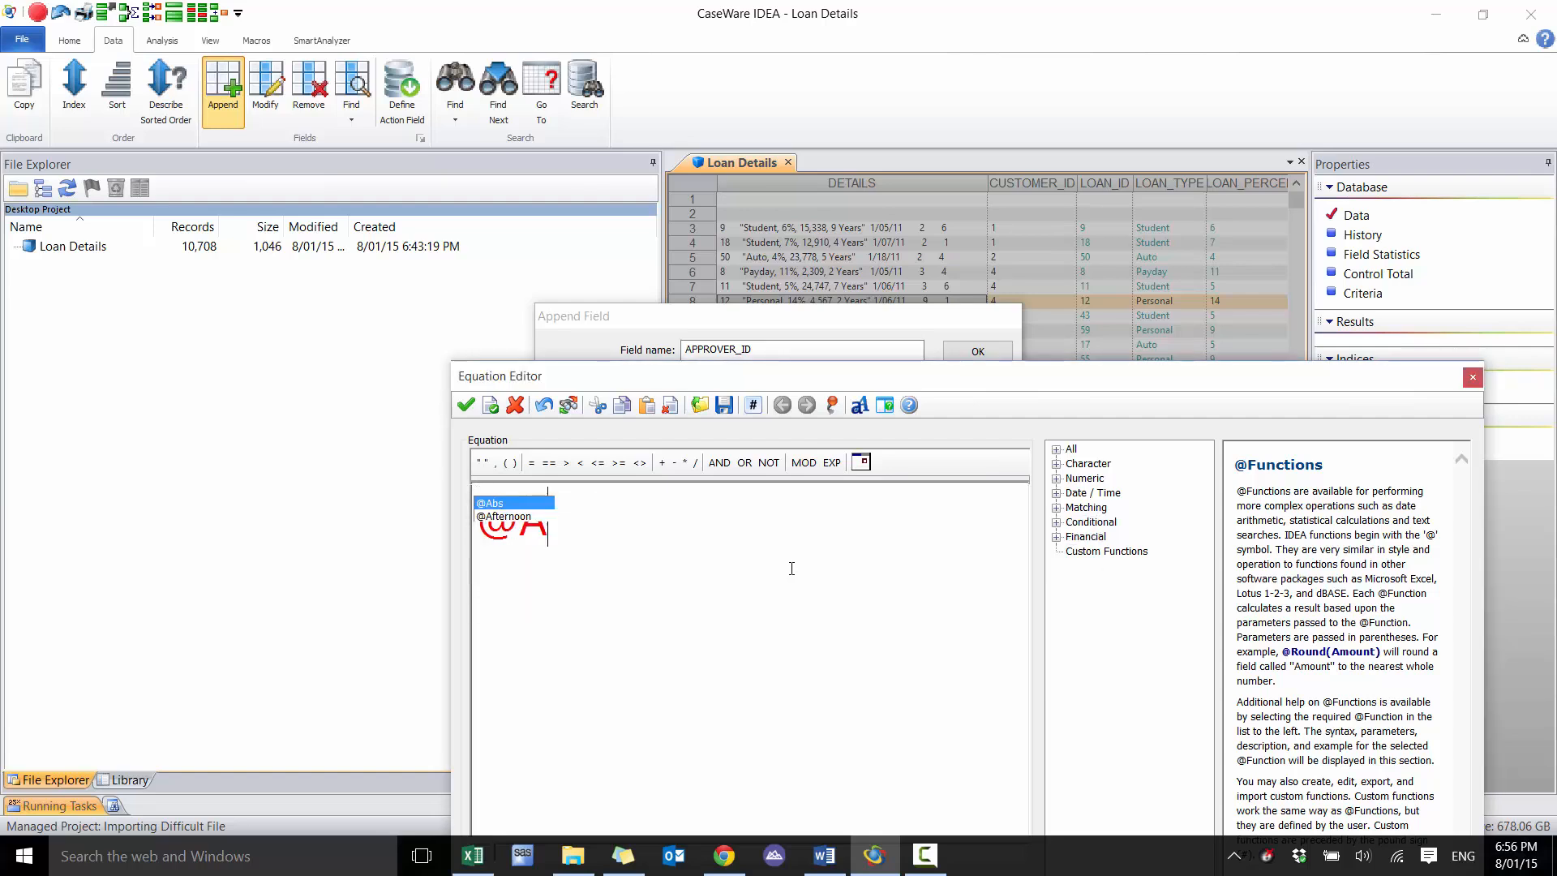
type("LLTRIM(")
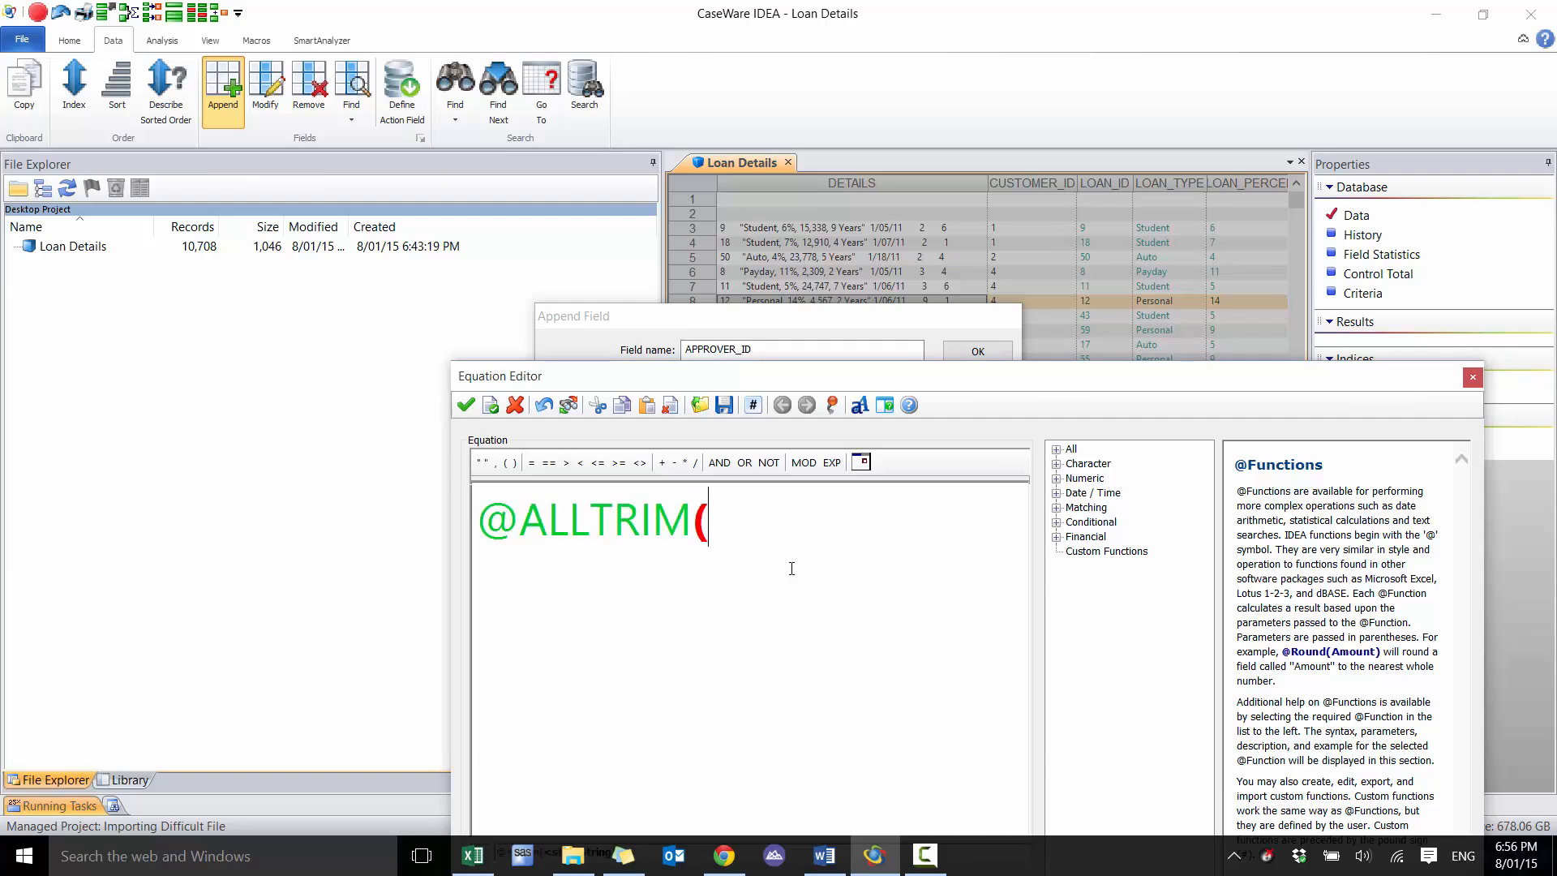
type("DETAILS)")
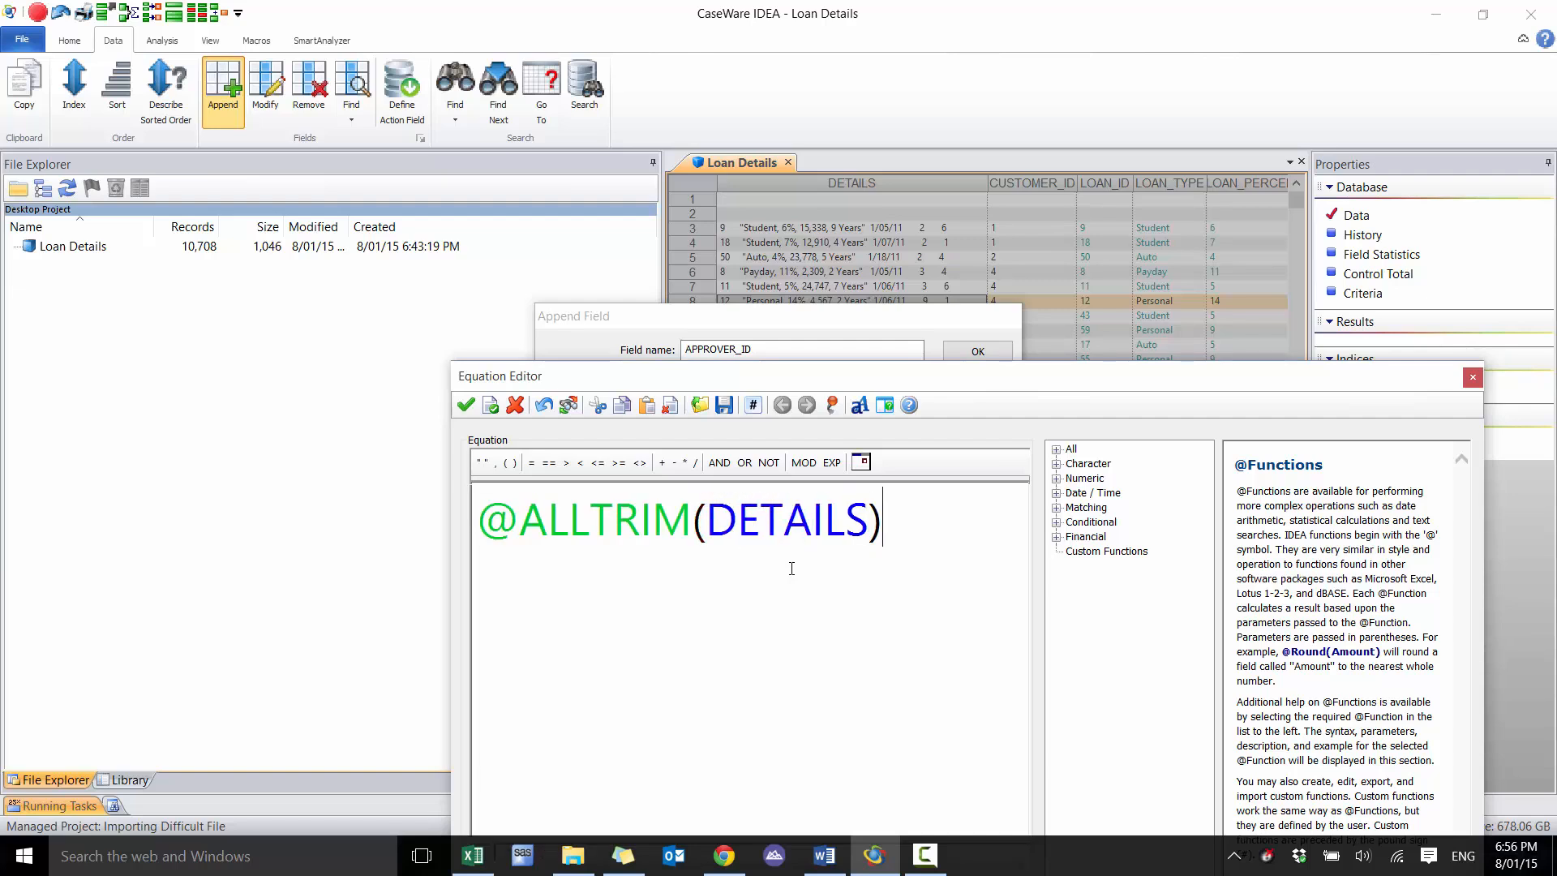
key("Home")
type("@LA")
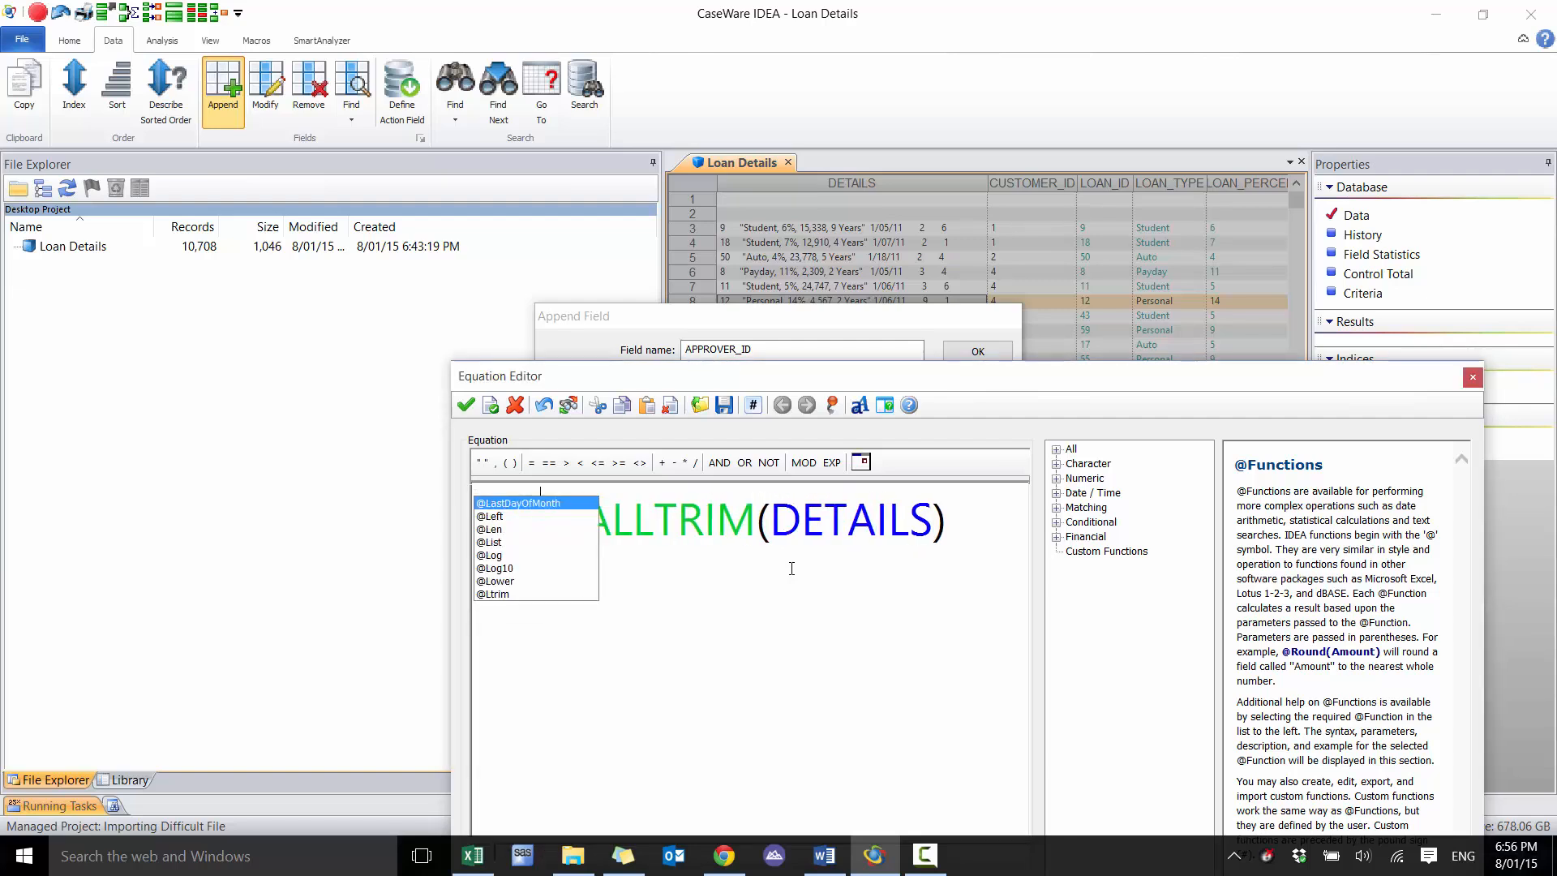
key("BackSpace")
key("BackSpace")
type("RIGHT(")
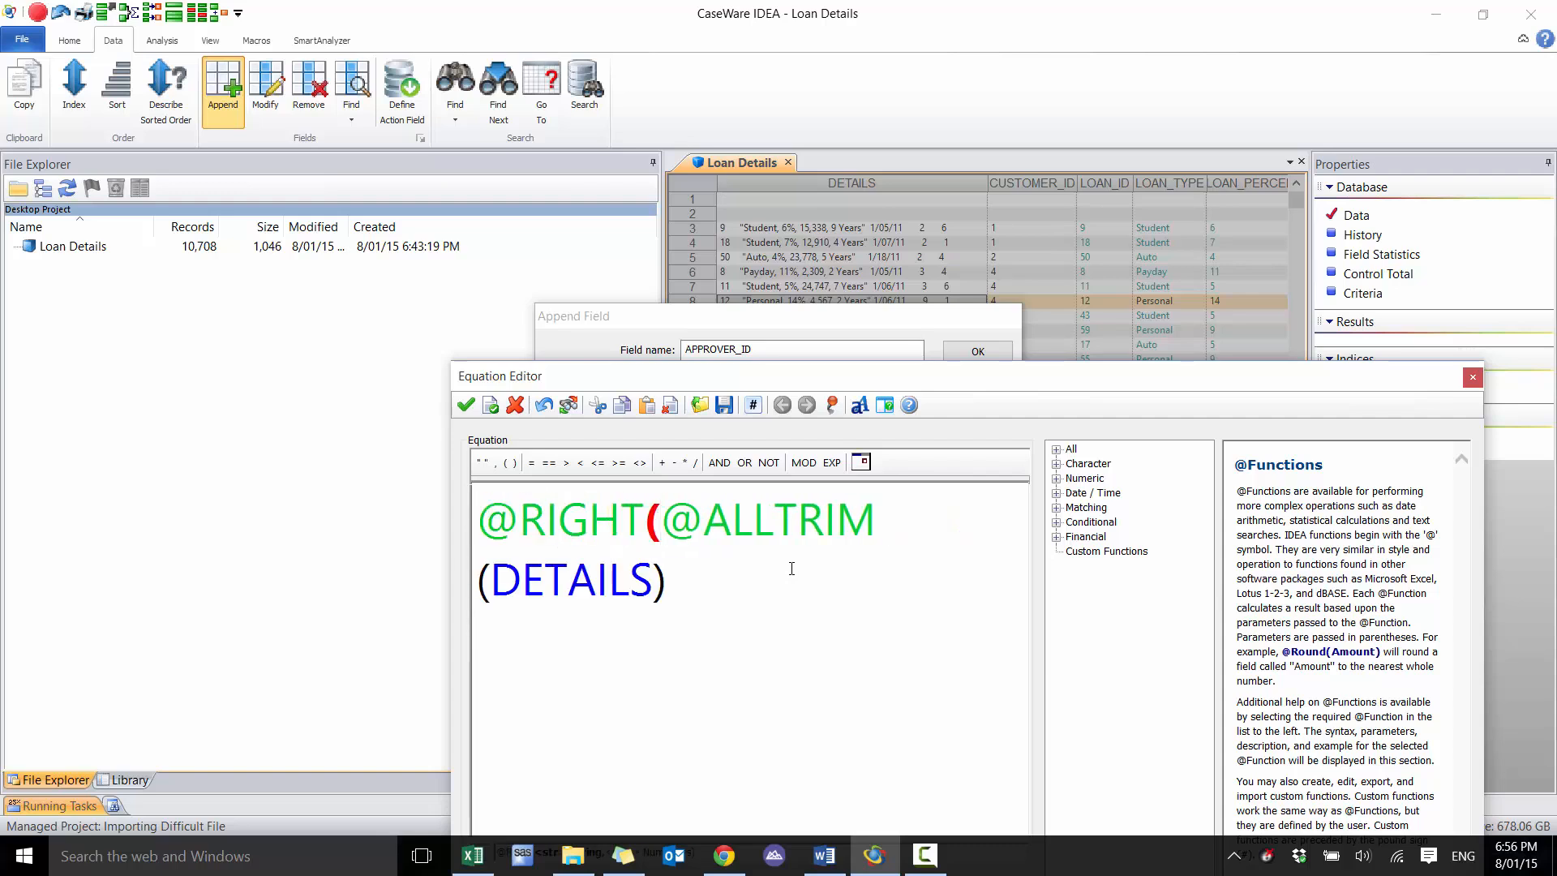
type(",20")
key("BackSpace")
type(")")
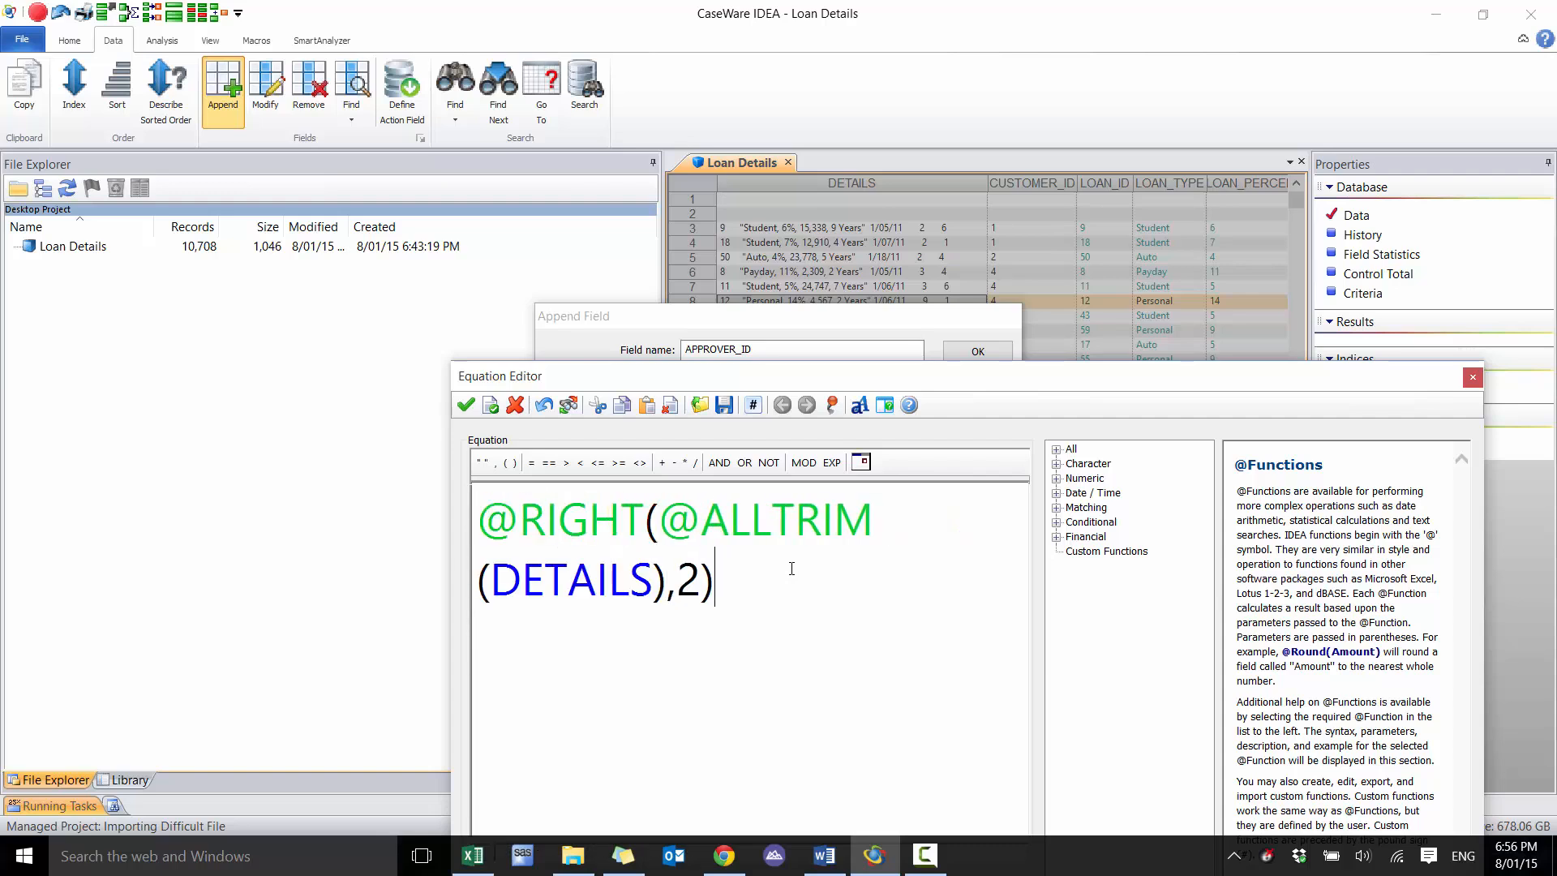
key("Up")
key("Home")
type("@ALLTRIM(")
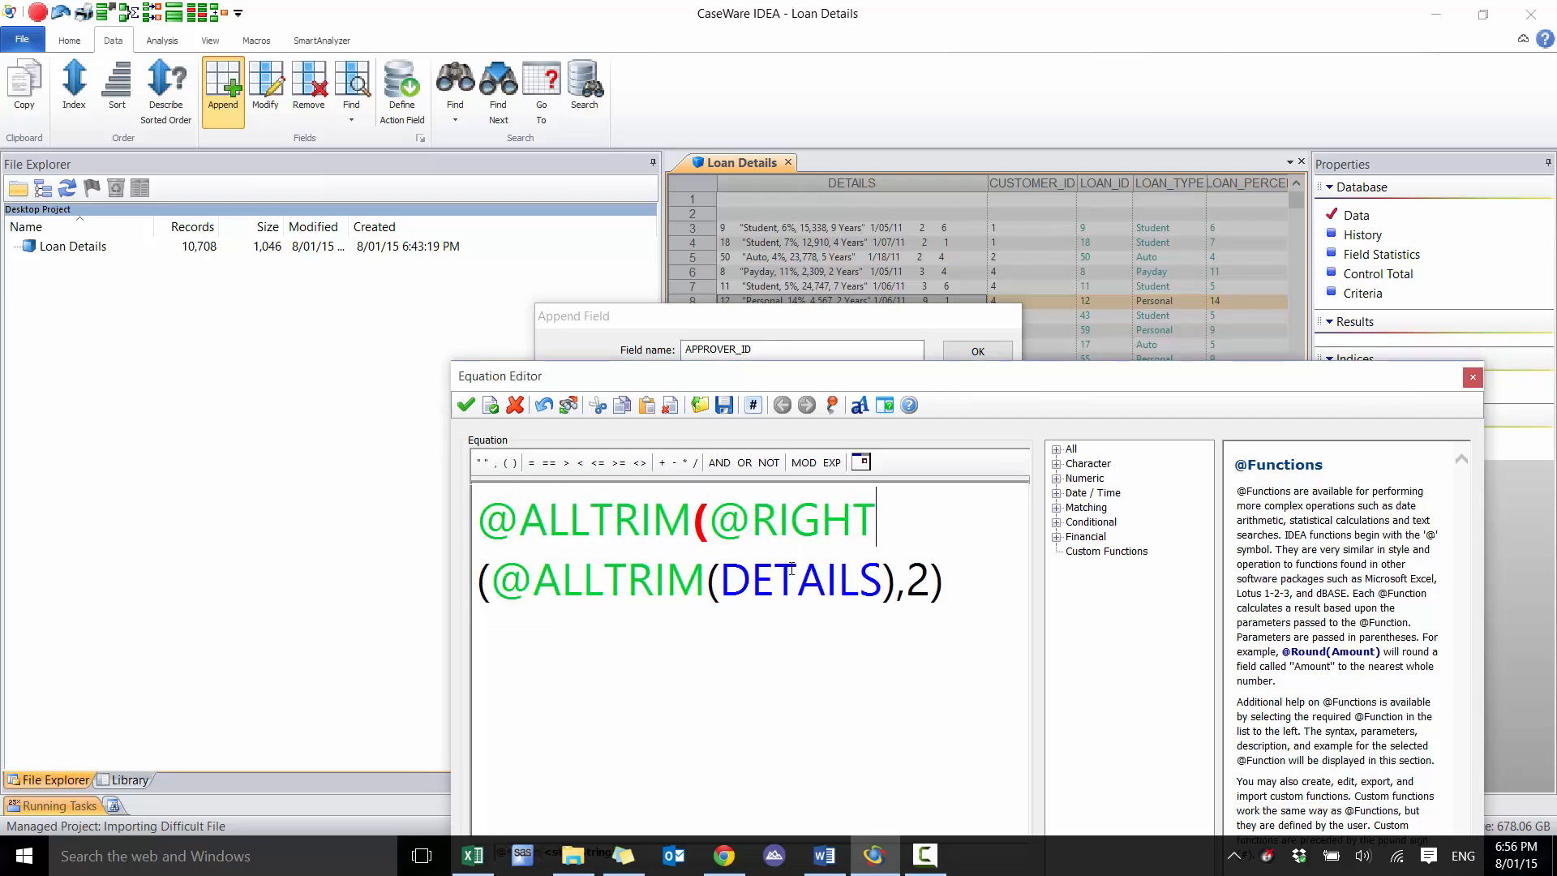
key("End")
type(")")
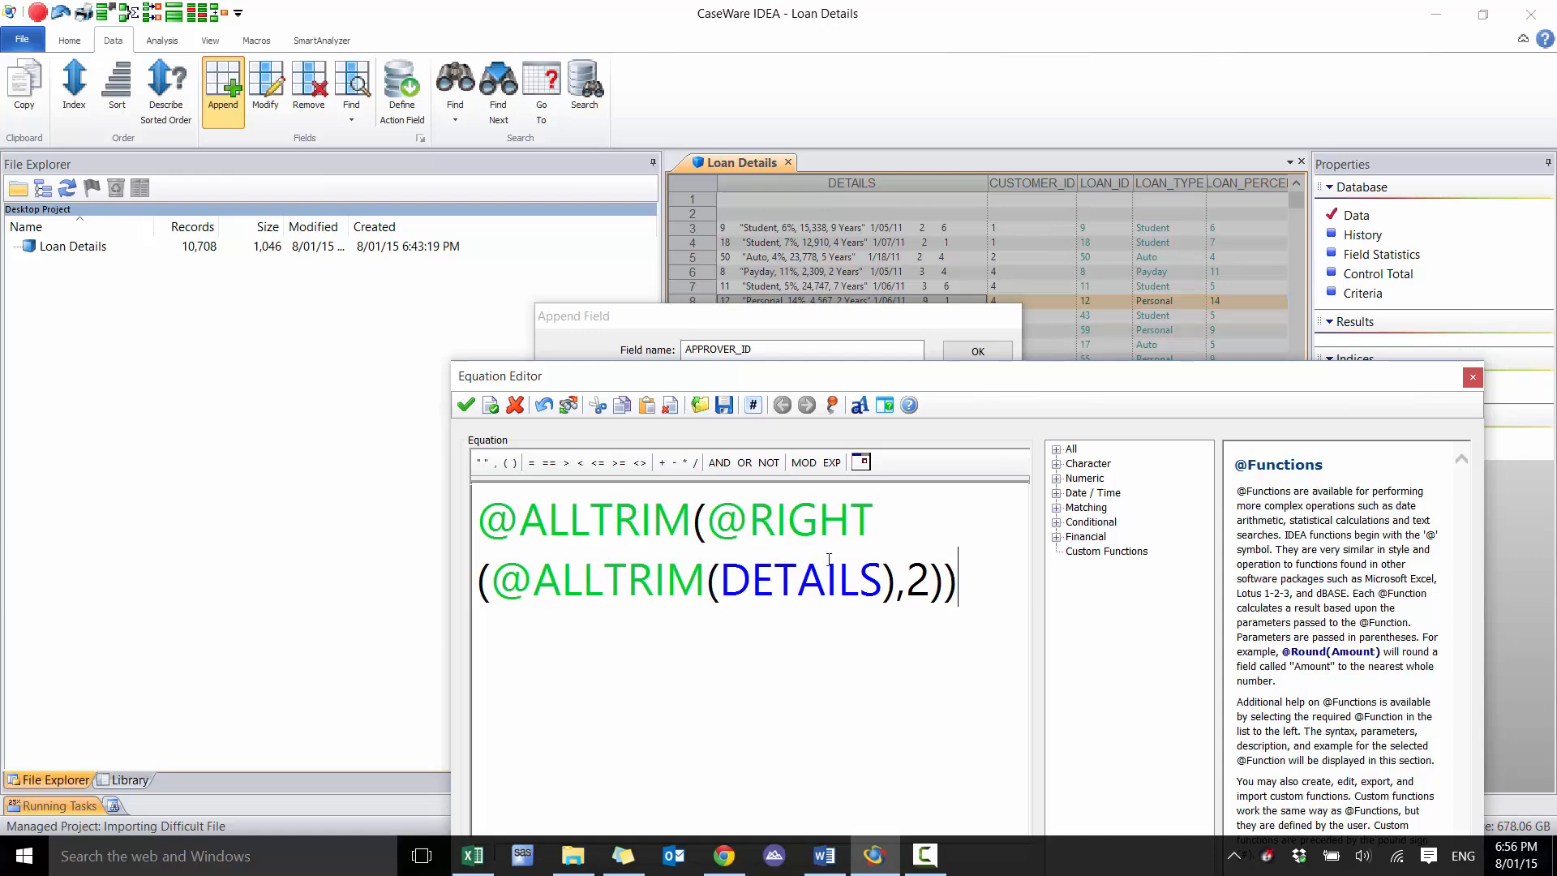
Evaluate the APPROVER_ID equation, accept it and append the field to the Loan Details database
left_click_drag(858, 377, 801, 184)
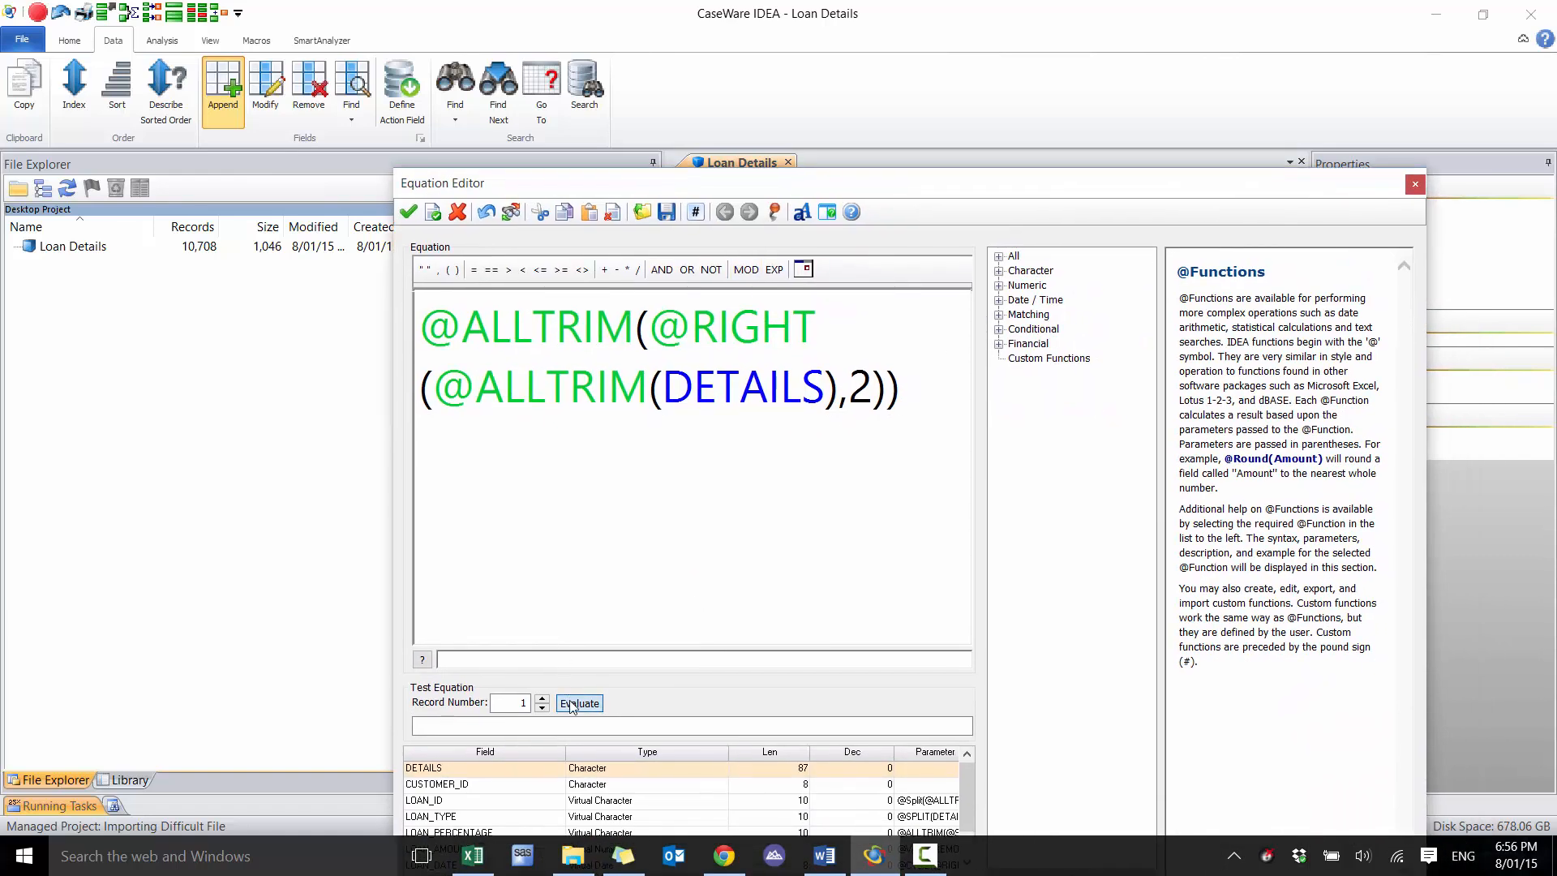
left_click(578, 704)
left_click(542, 698)
left_click(541, 699)
left_click(408, 212)
left_click(978, 355)
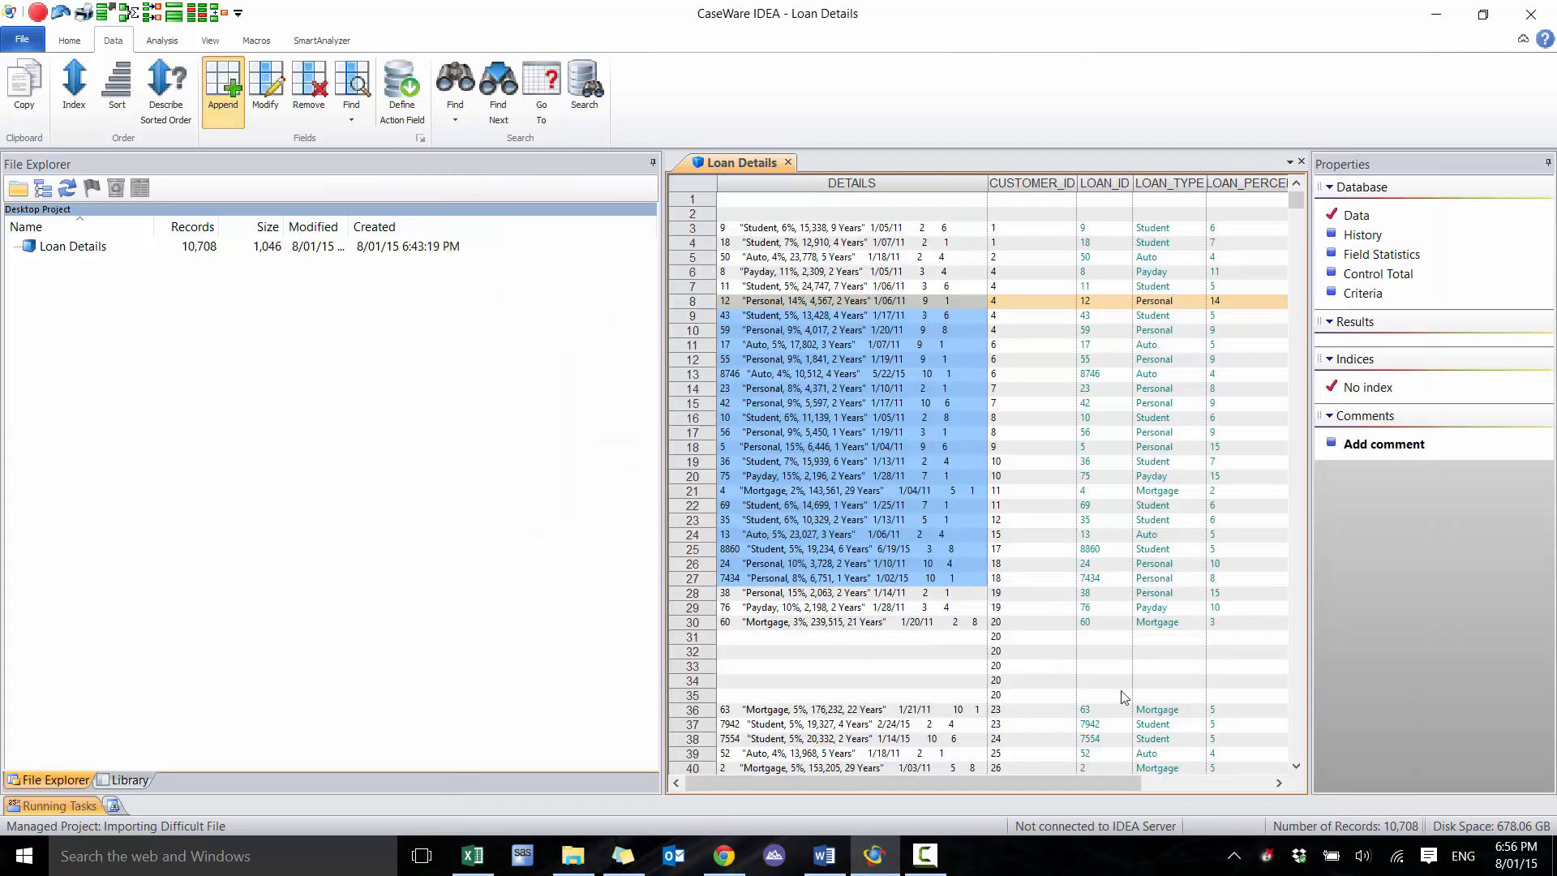
left_click(1205, 785)
left_click_drag(1205, 785, 788, 783)
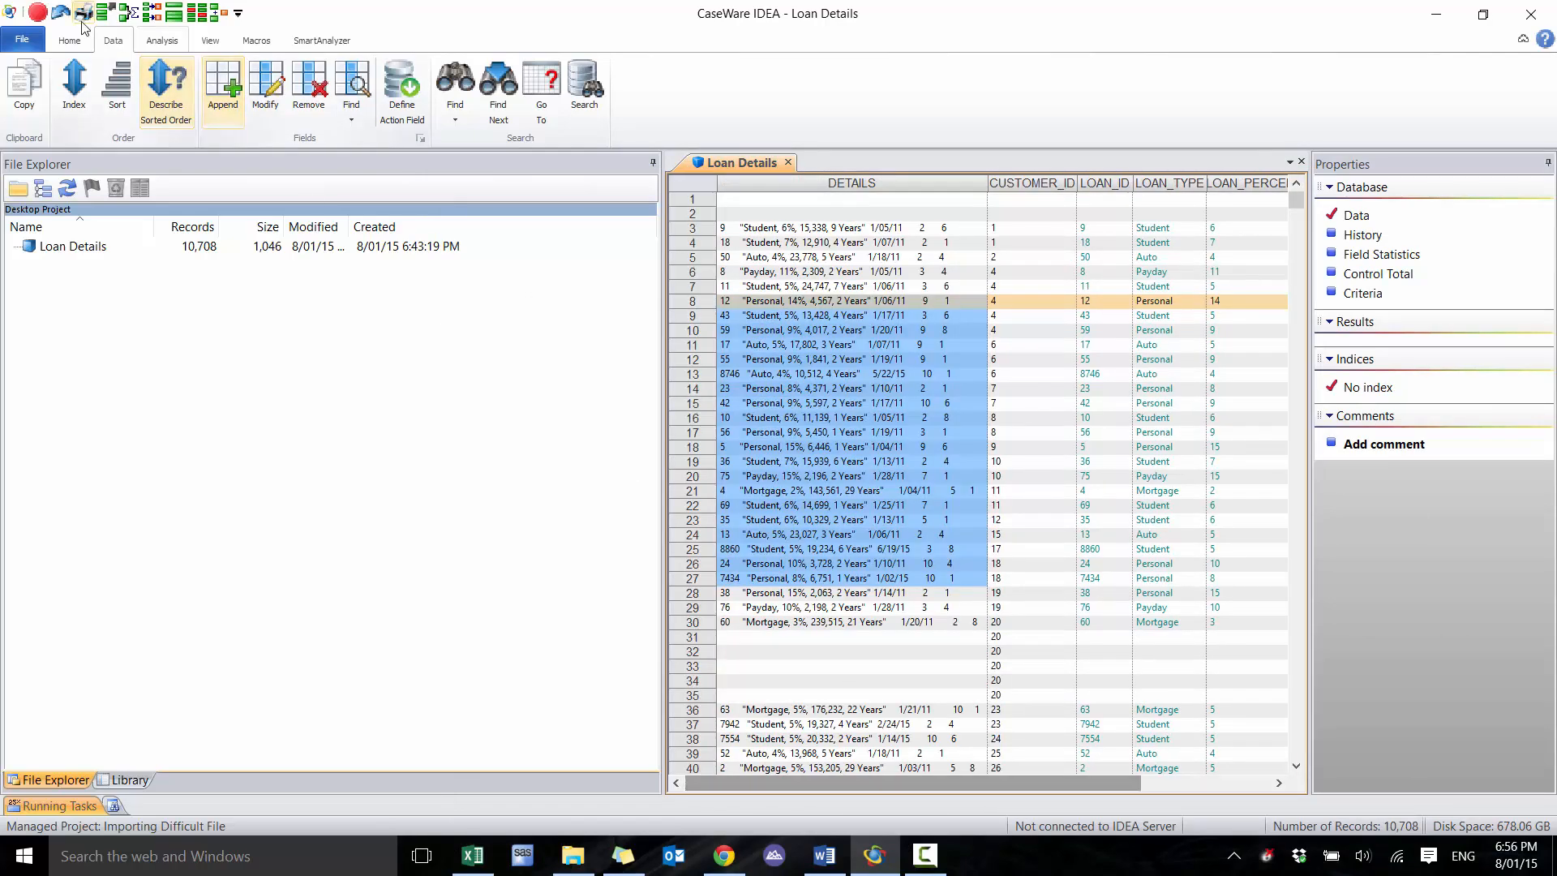
left_click(69, 41)
left_click(114, 47)
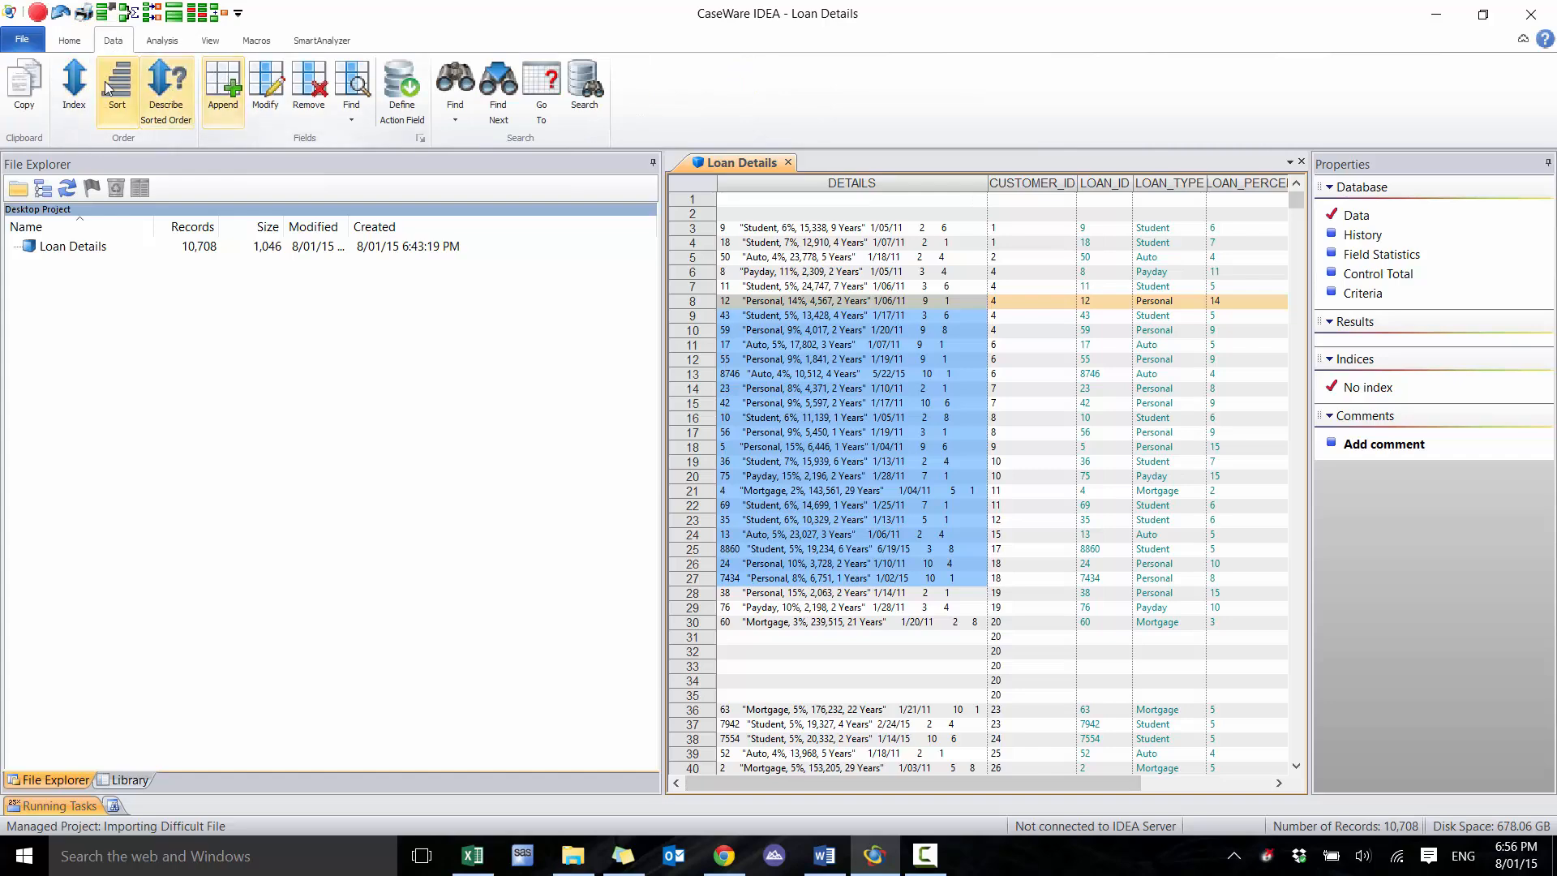
left_click(163, 40)
left_click(81, 69)
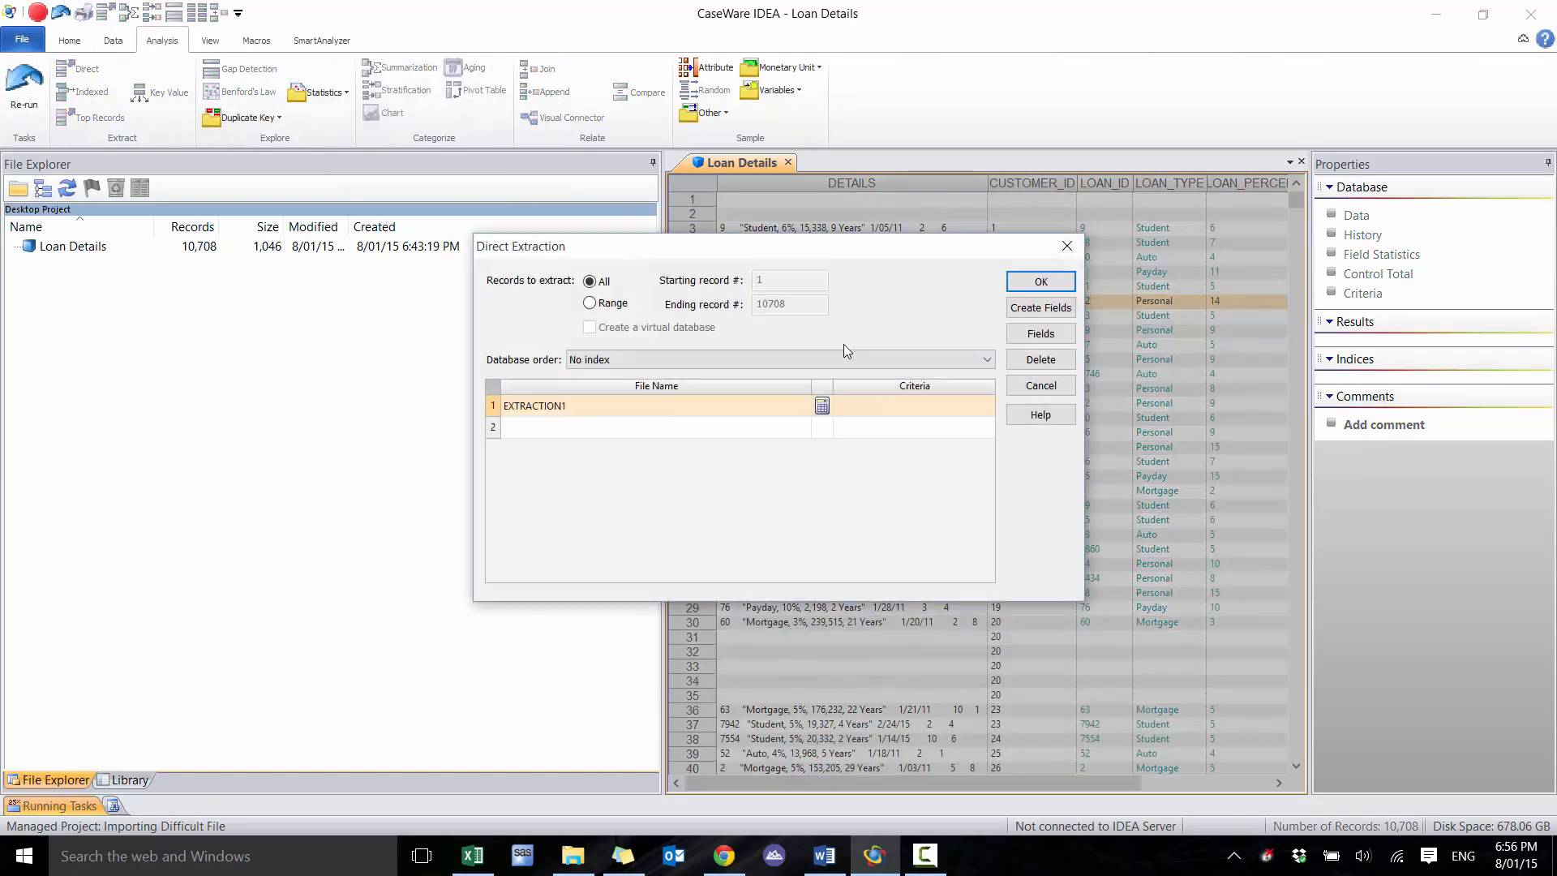
left_click(821, 405)
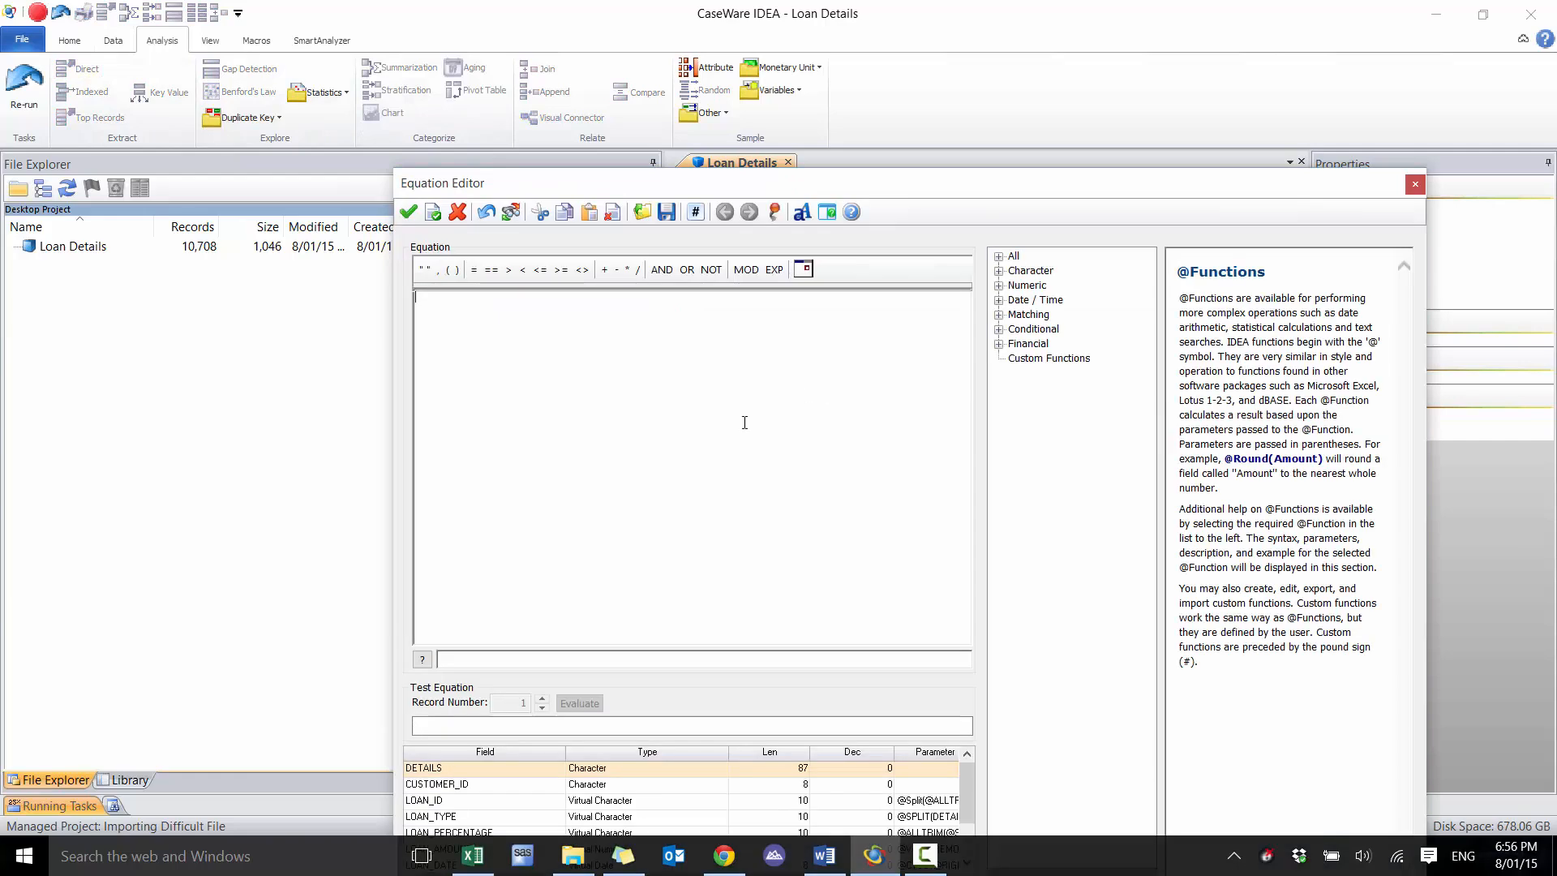
type("@isblank")
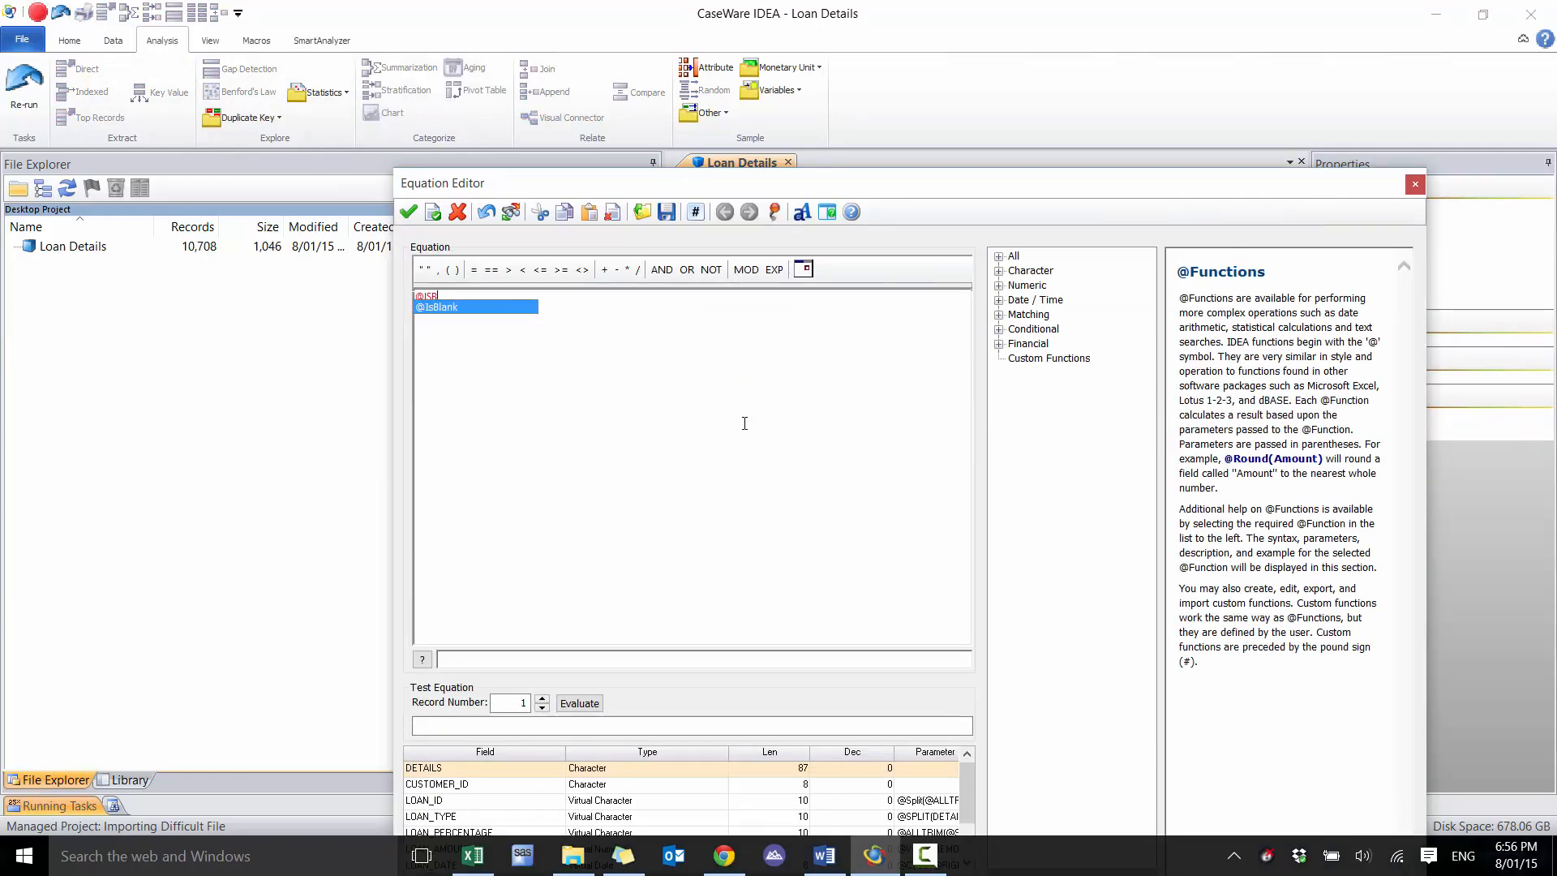
type("(CUSTO")
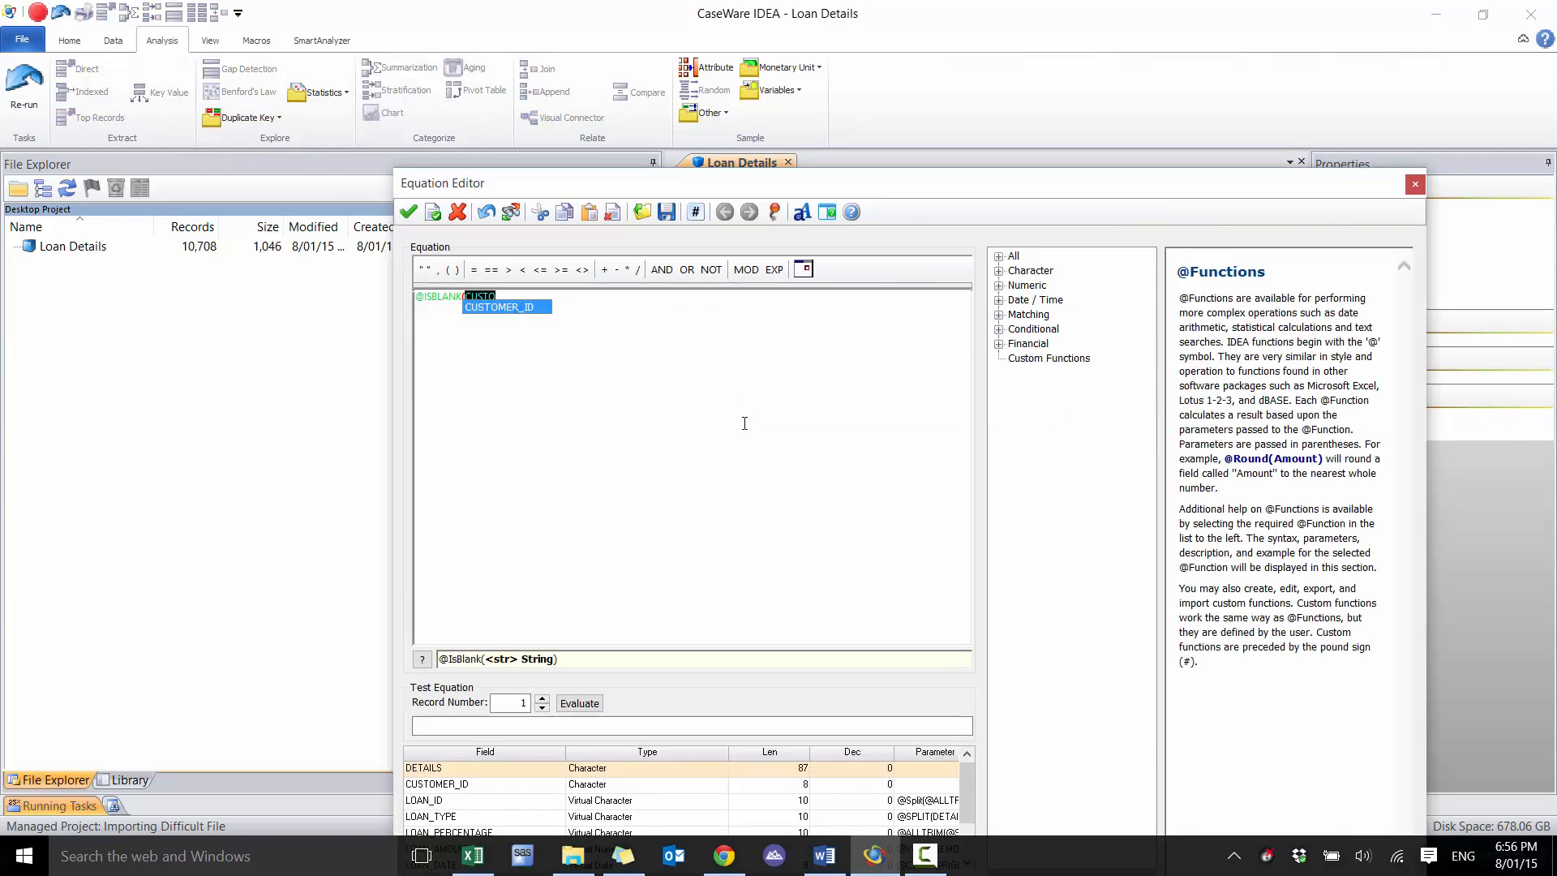
type("MER_ID)=0")
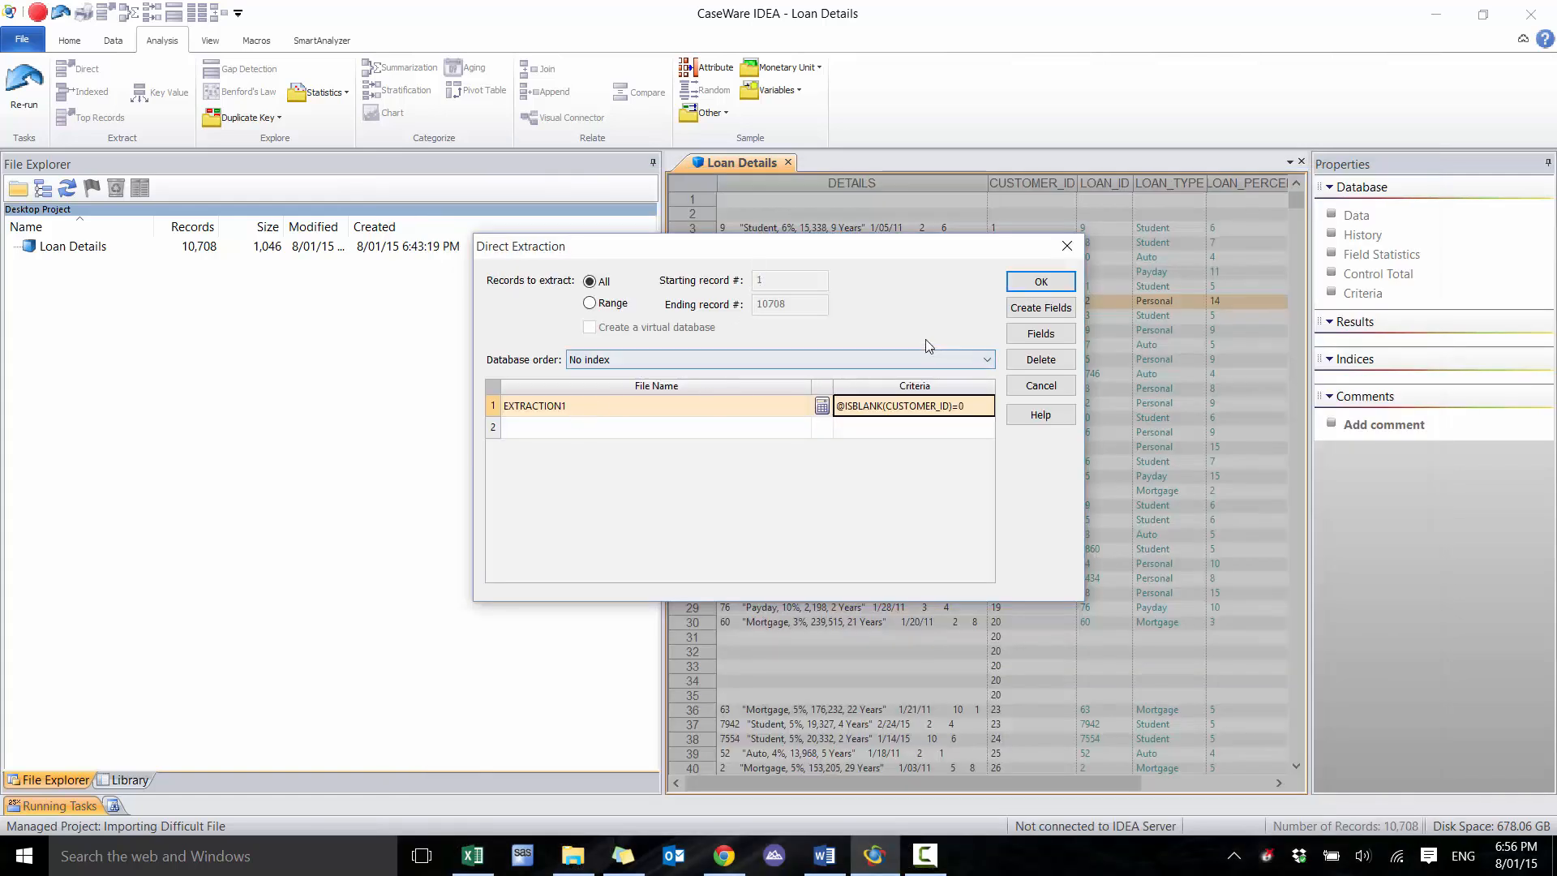
Exclude the DETAILS field from the extraction and keep all the other fields
left_click(1042, 333)
left_click(651, 381)
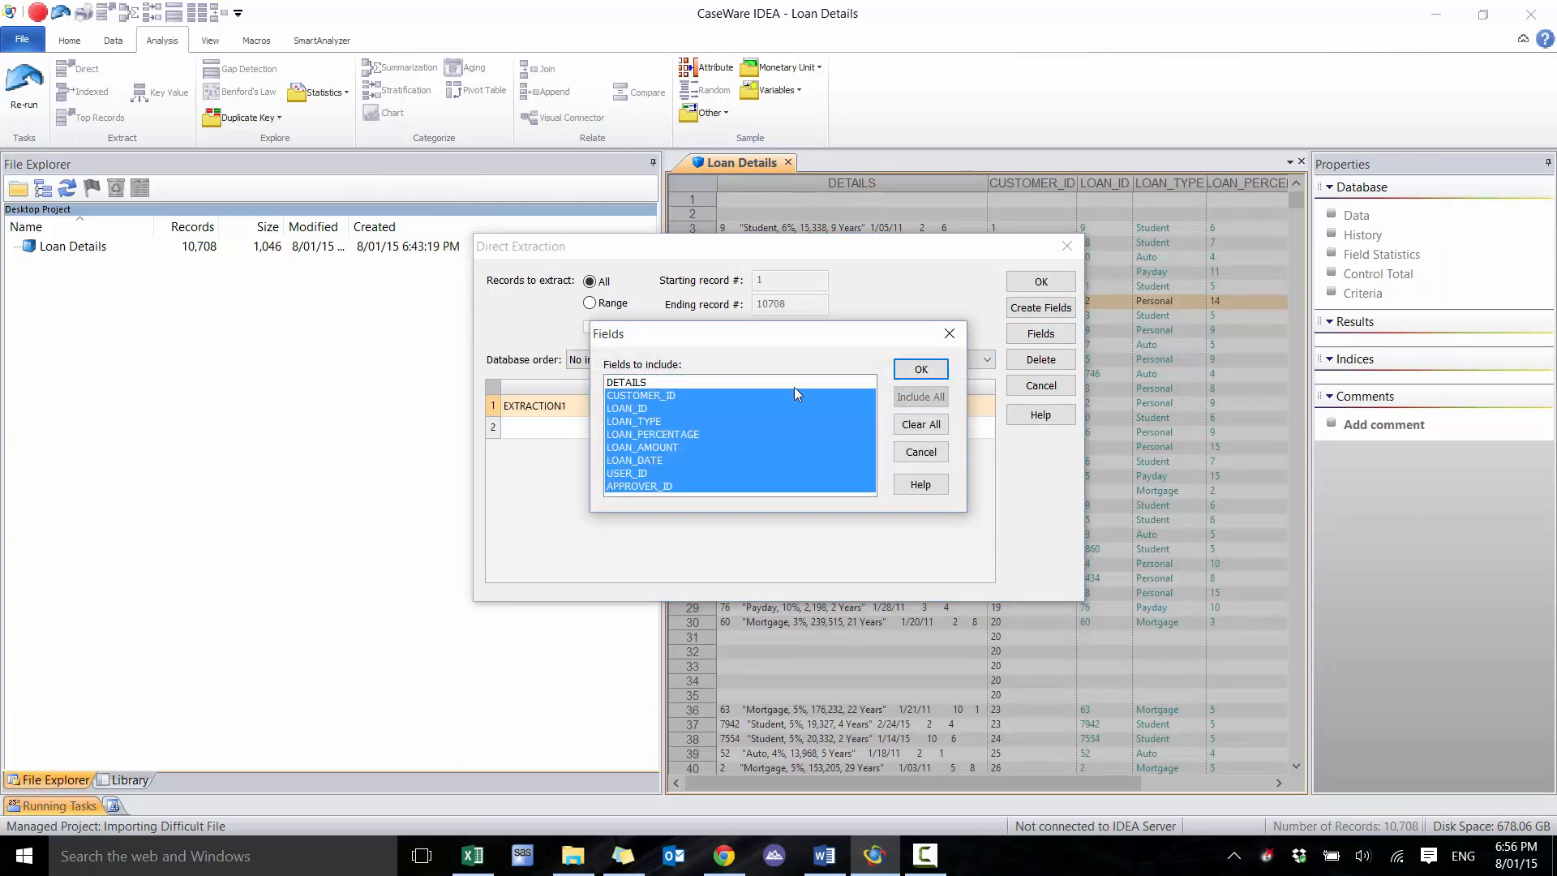
left_click(921, 369)
Name the extraction file LOAN_DETAILS_FILTERED and run the extraction
left_click(661, 401)
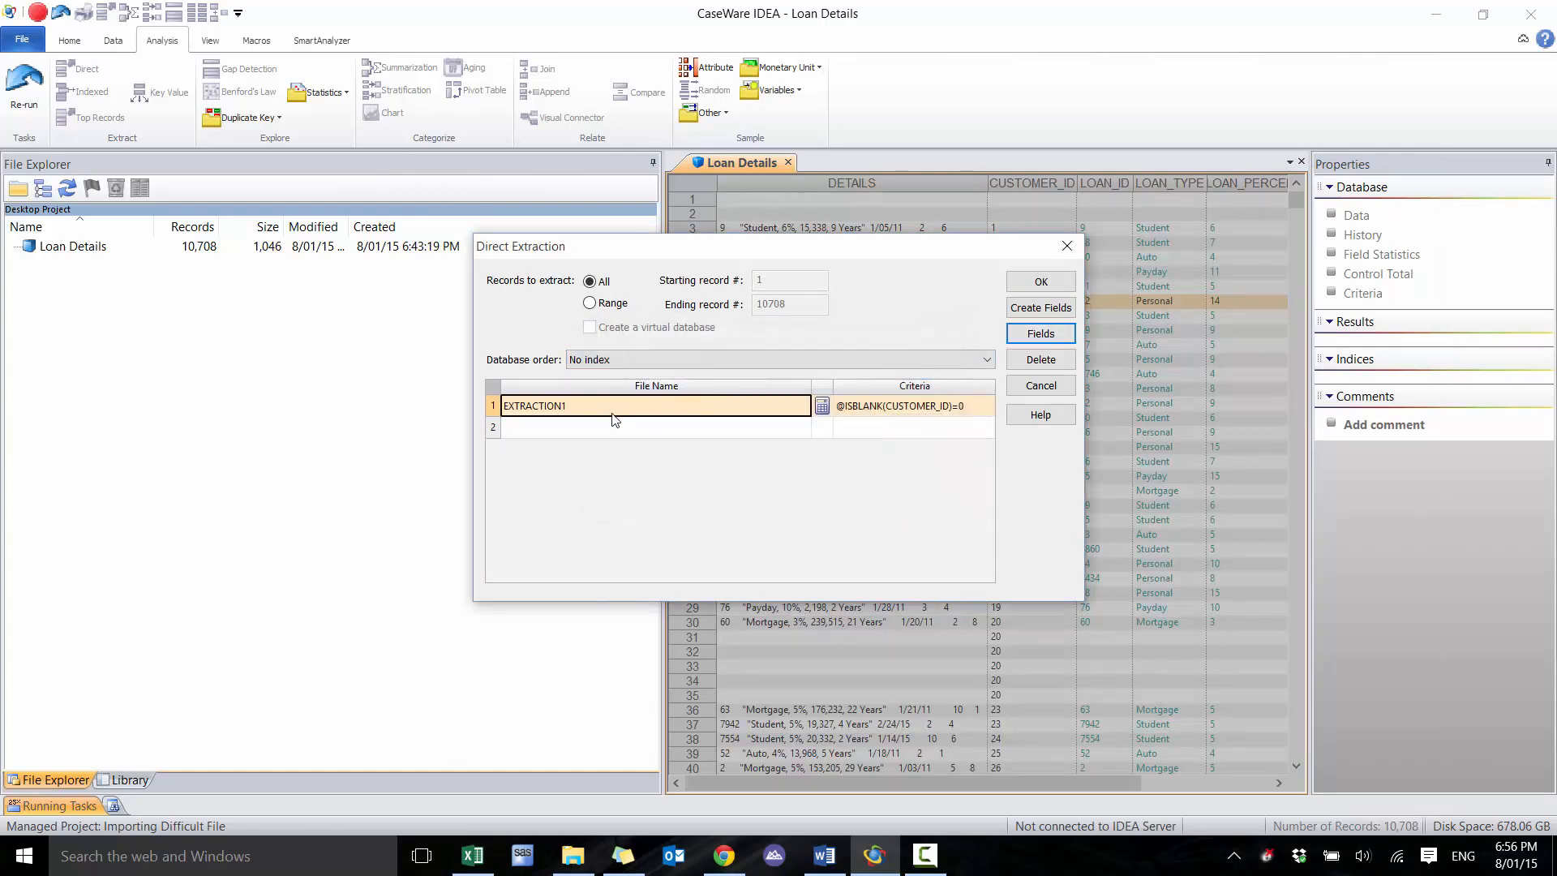
type("LOAN_DETAILS")
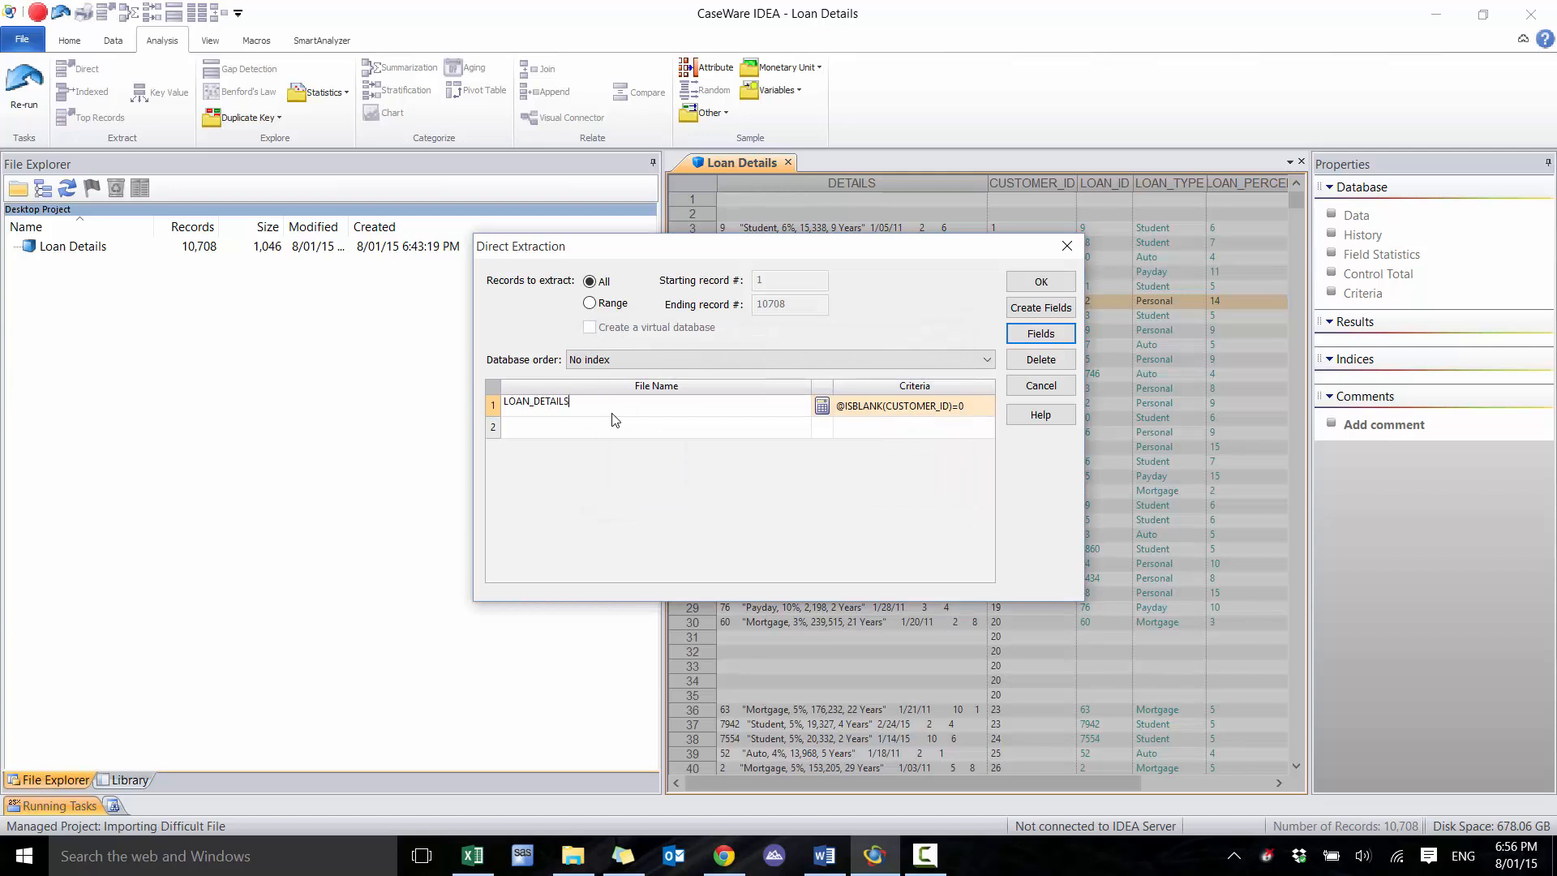
type("_FILTERED")
key("Tab")
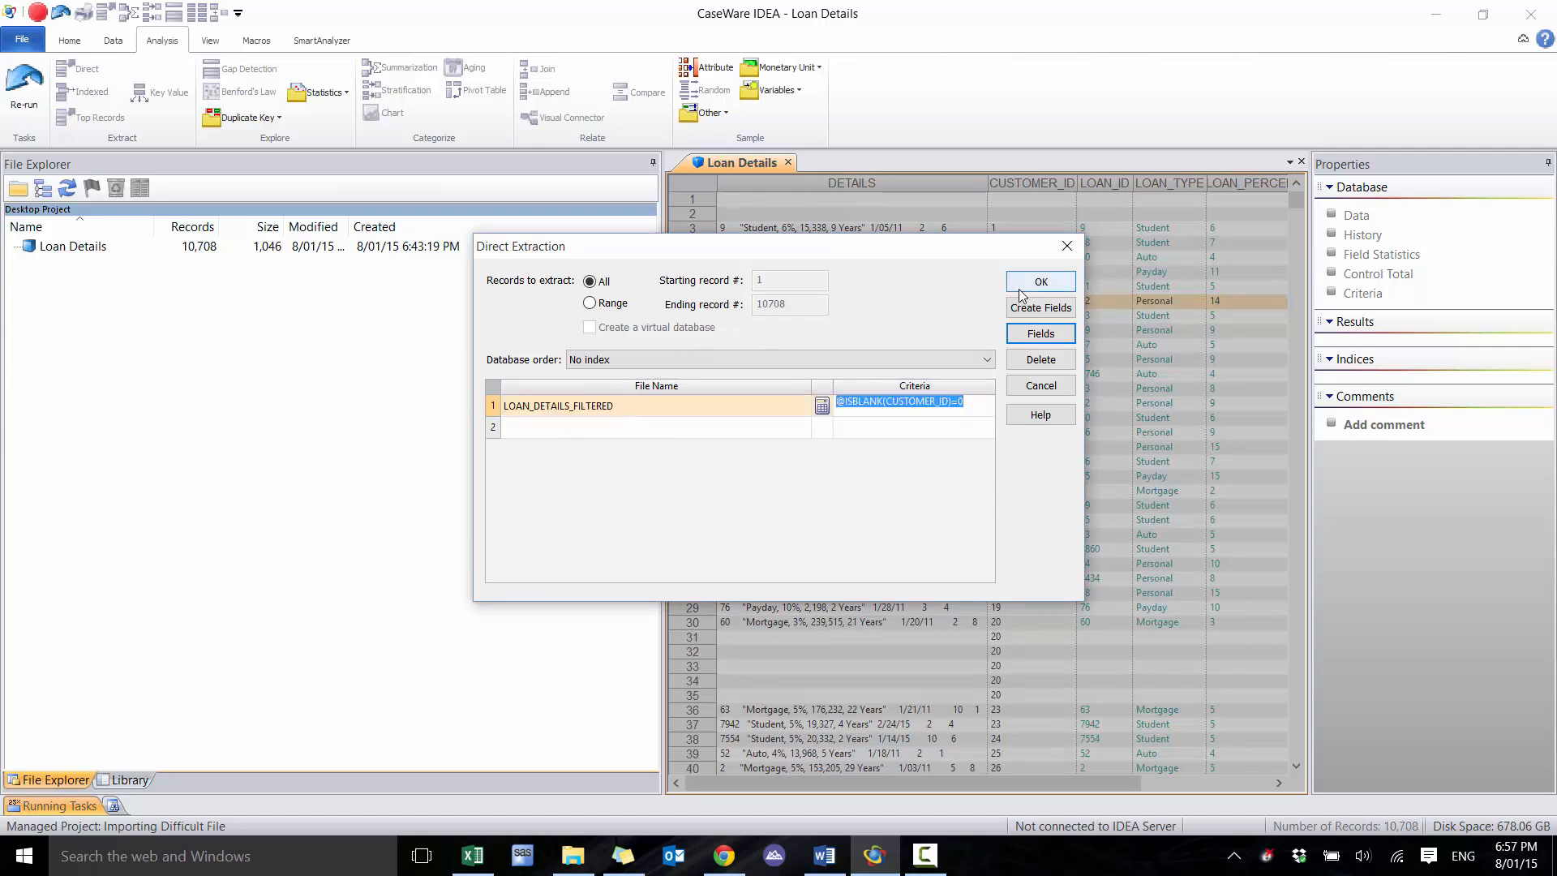
left_click(1059, 281)
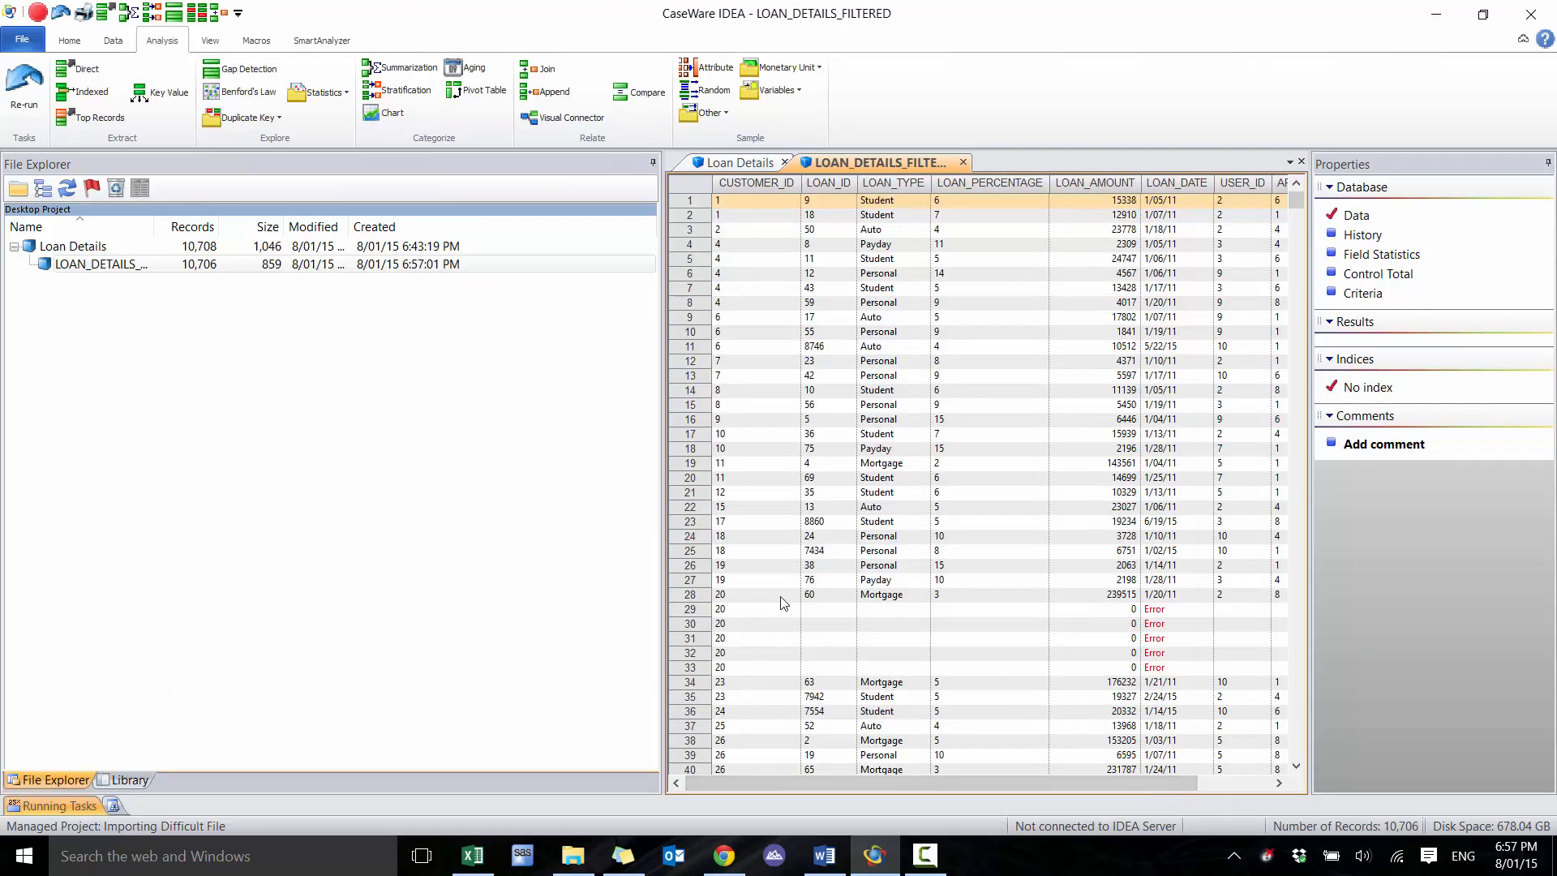
Examine the records of customer 20 in the filtered database and view its field definitions without changing them
left_click_drag(770, 598, 1043, 669)
mouse_move(1202, 681)
left_mouse_down()
mouse_move(1306, 673)
mouse_move(1189, 682)
left_mouse_up()
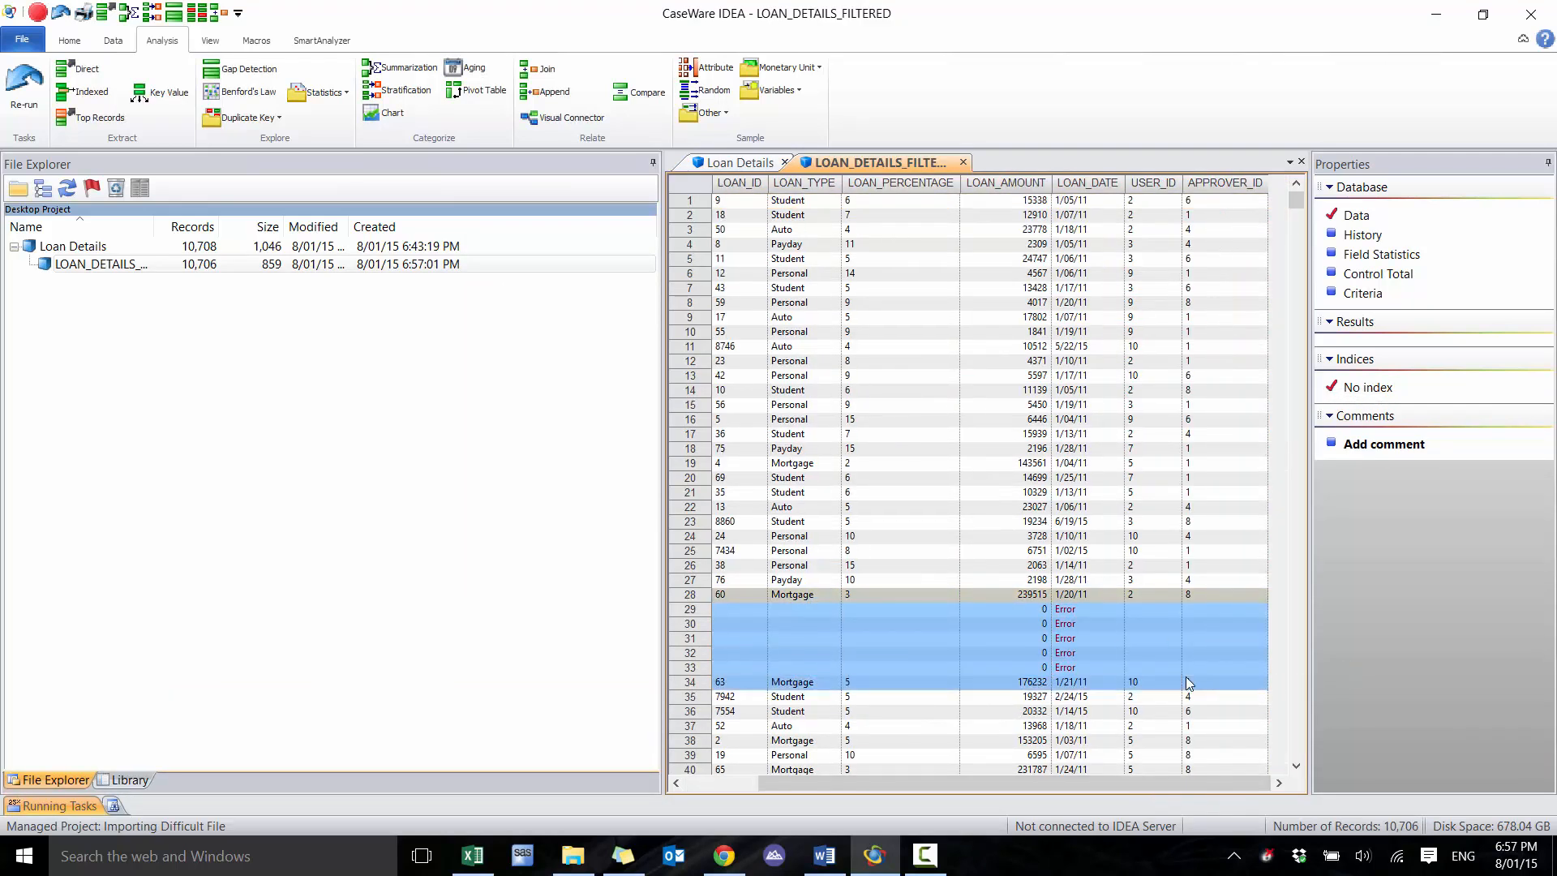
double_click(1195, 662)
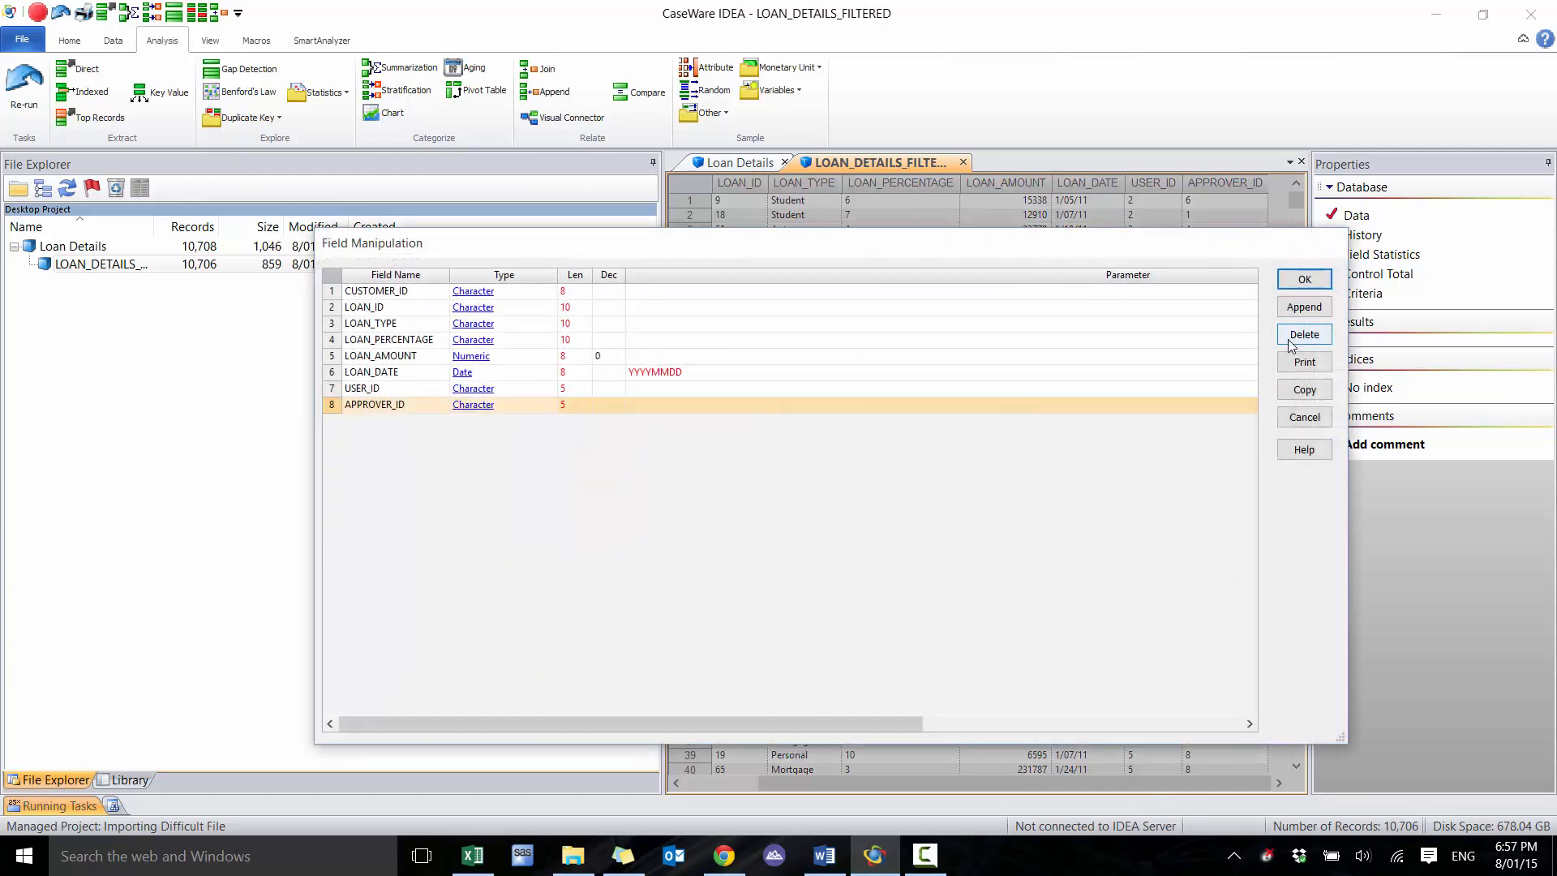
left_click(1305, 417)
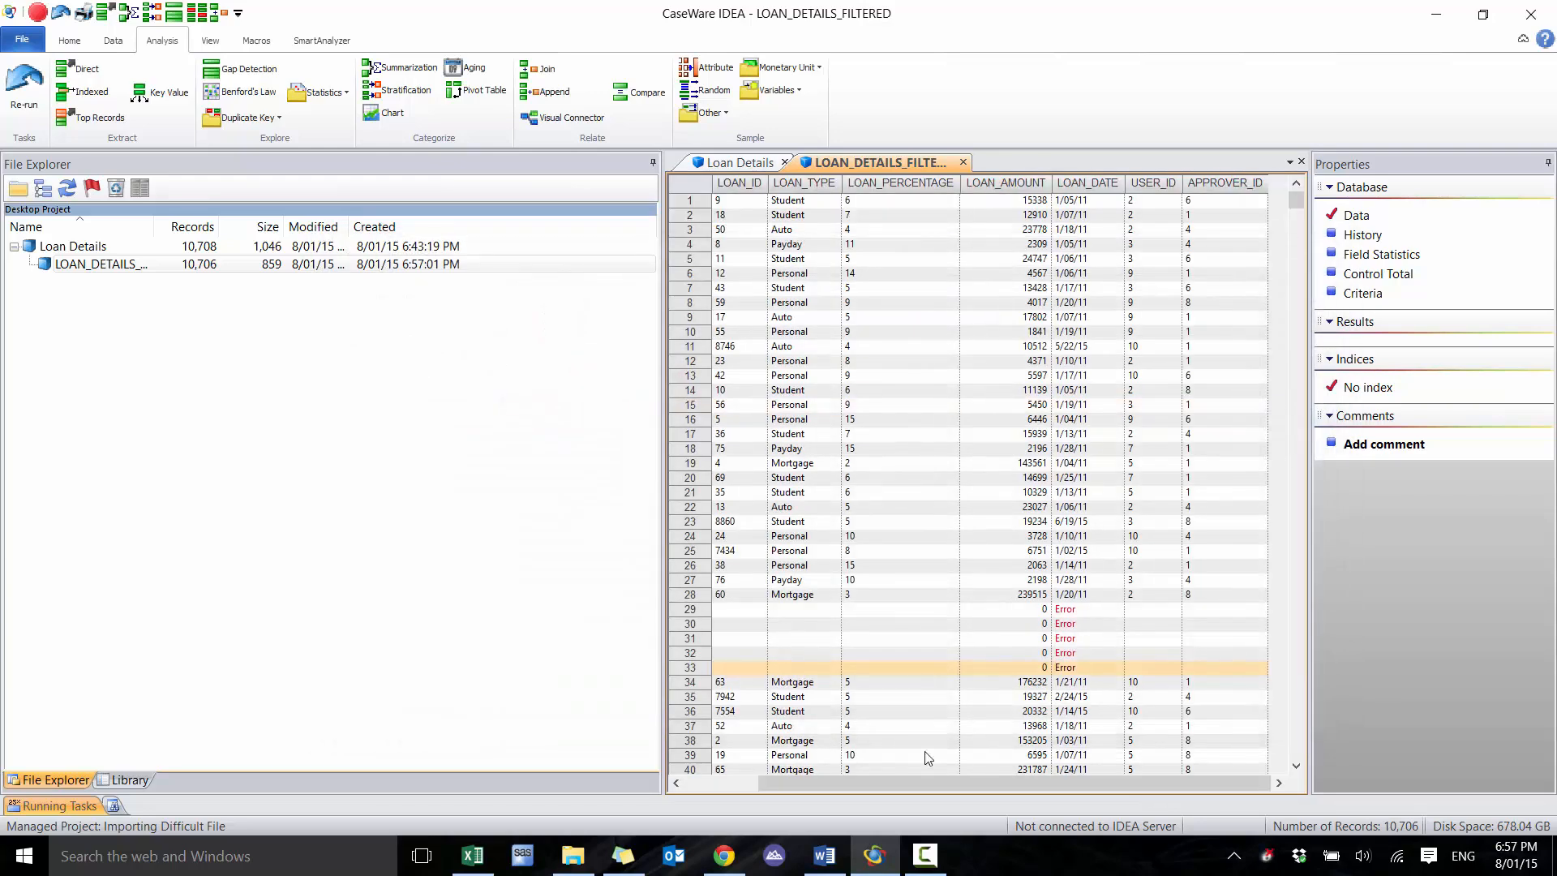
left_click(732, 783)
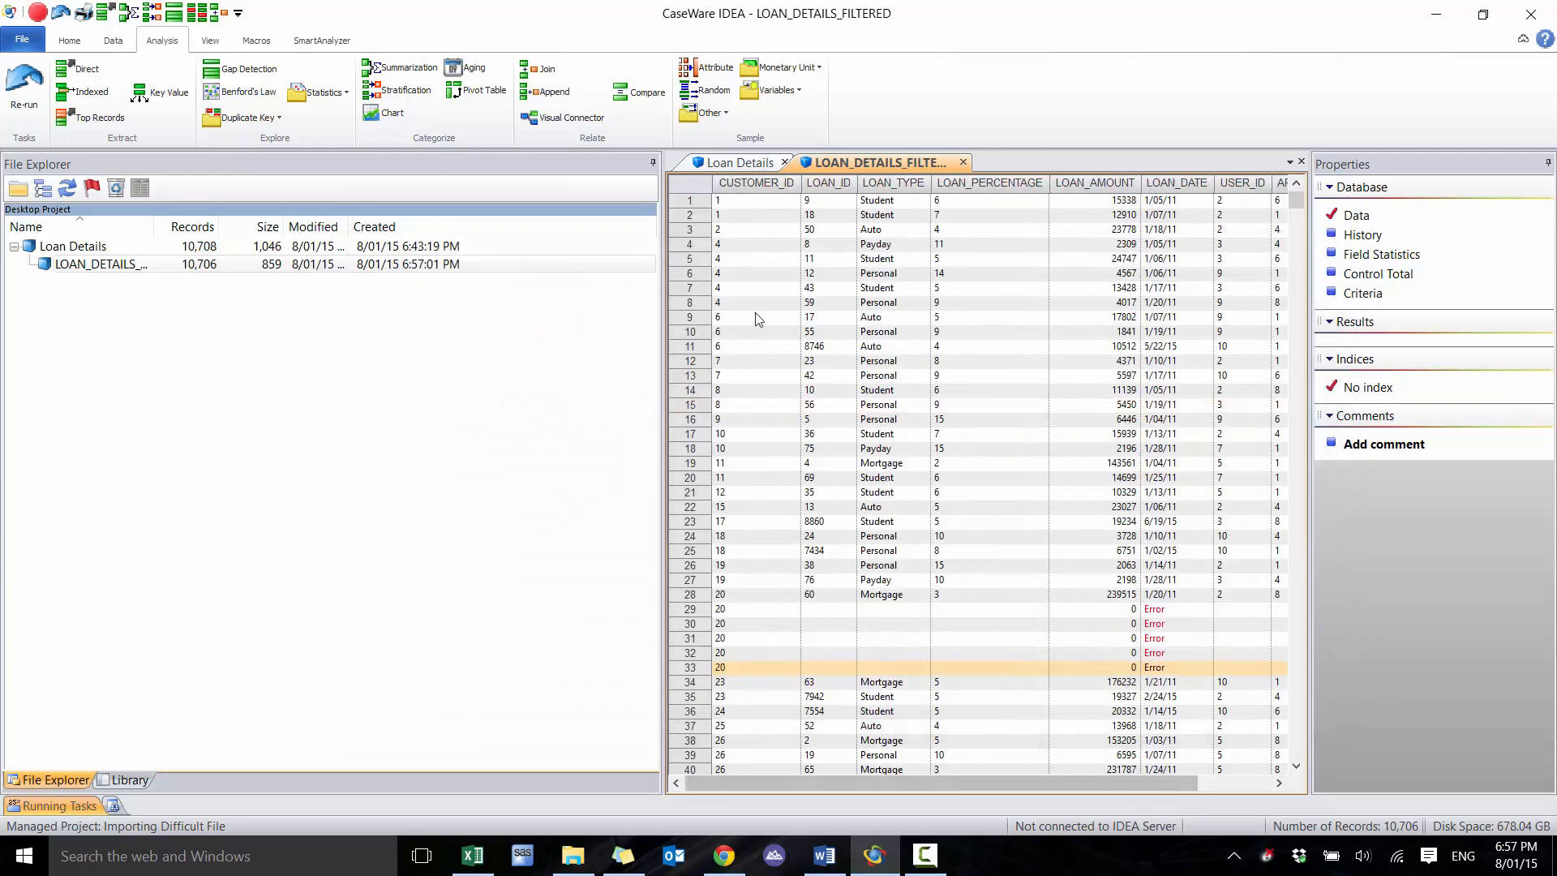
Open Loan Details.pdf in Adobe Reader and compare its source records with the filtered database in IDEA
left_click(588, 870)
double_click(523, 220)
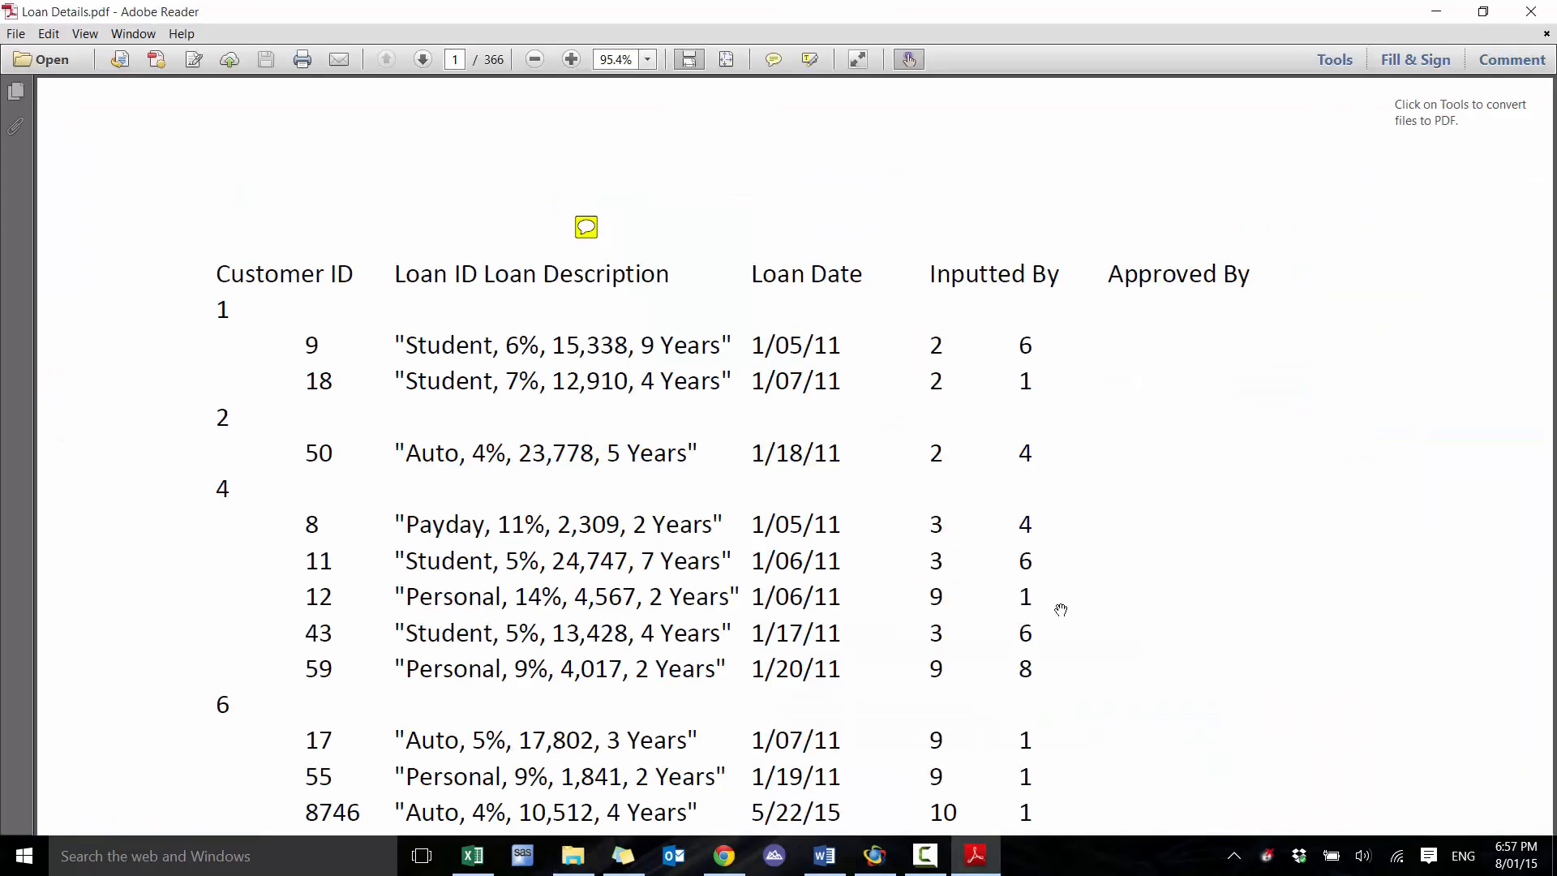
left_click(886, 865)
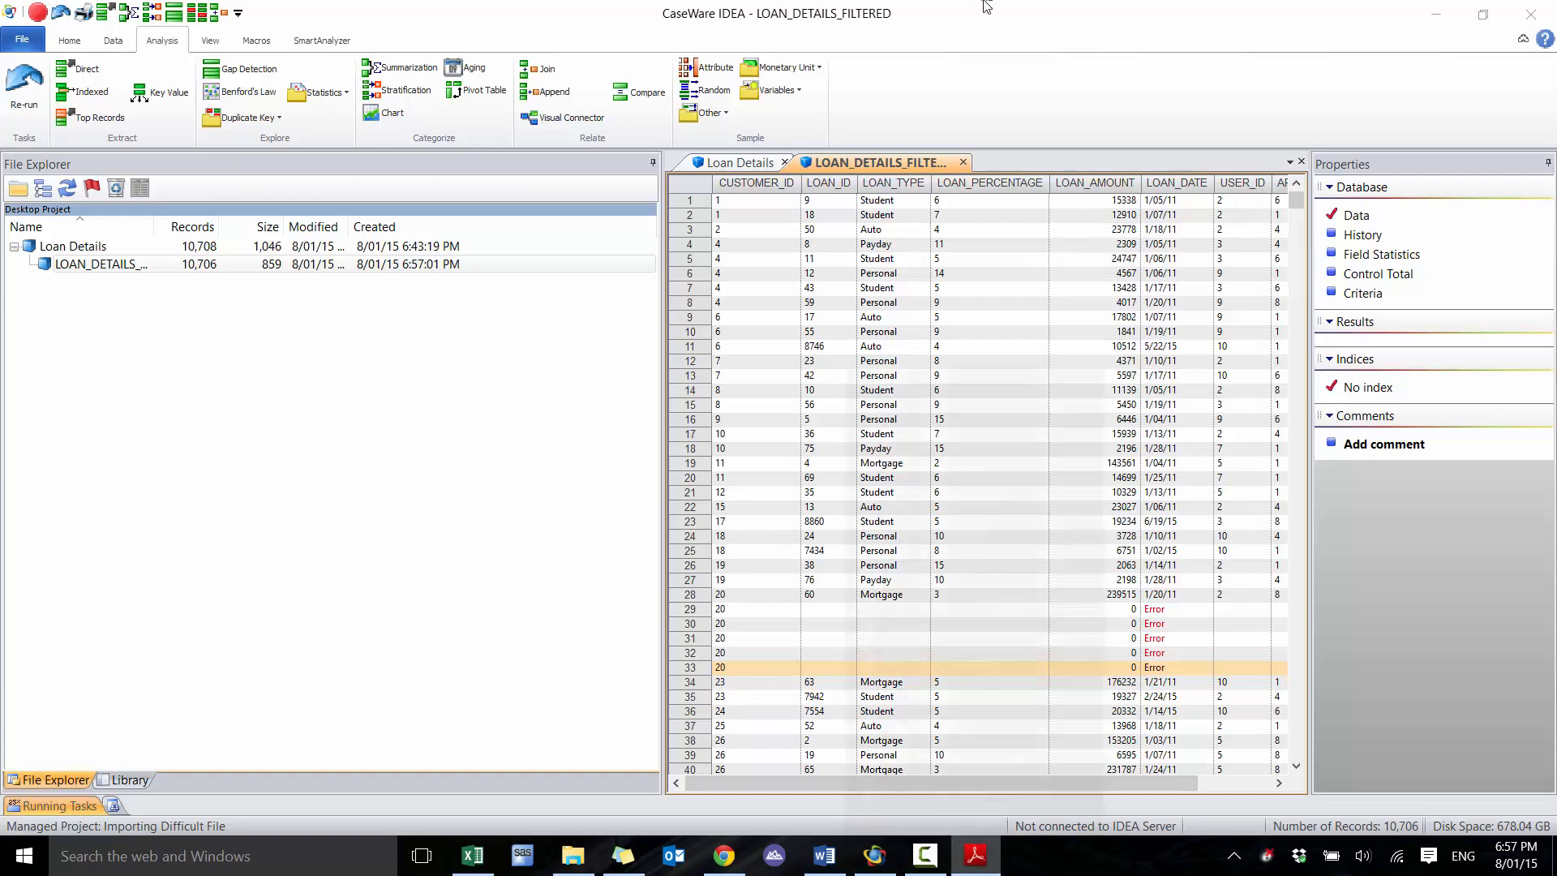
right_click(982, 866)
left_click(974, 870)
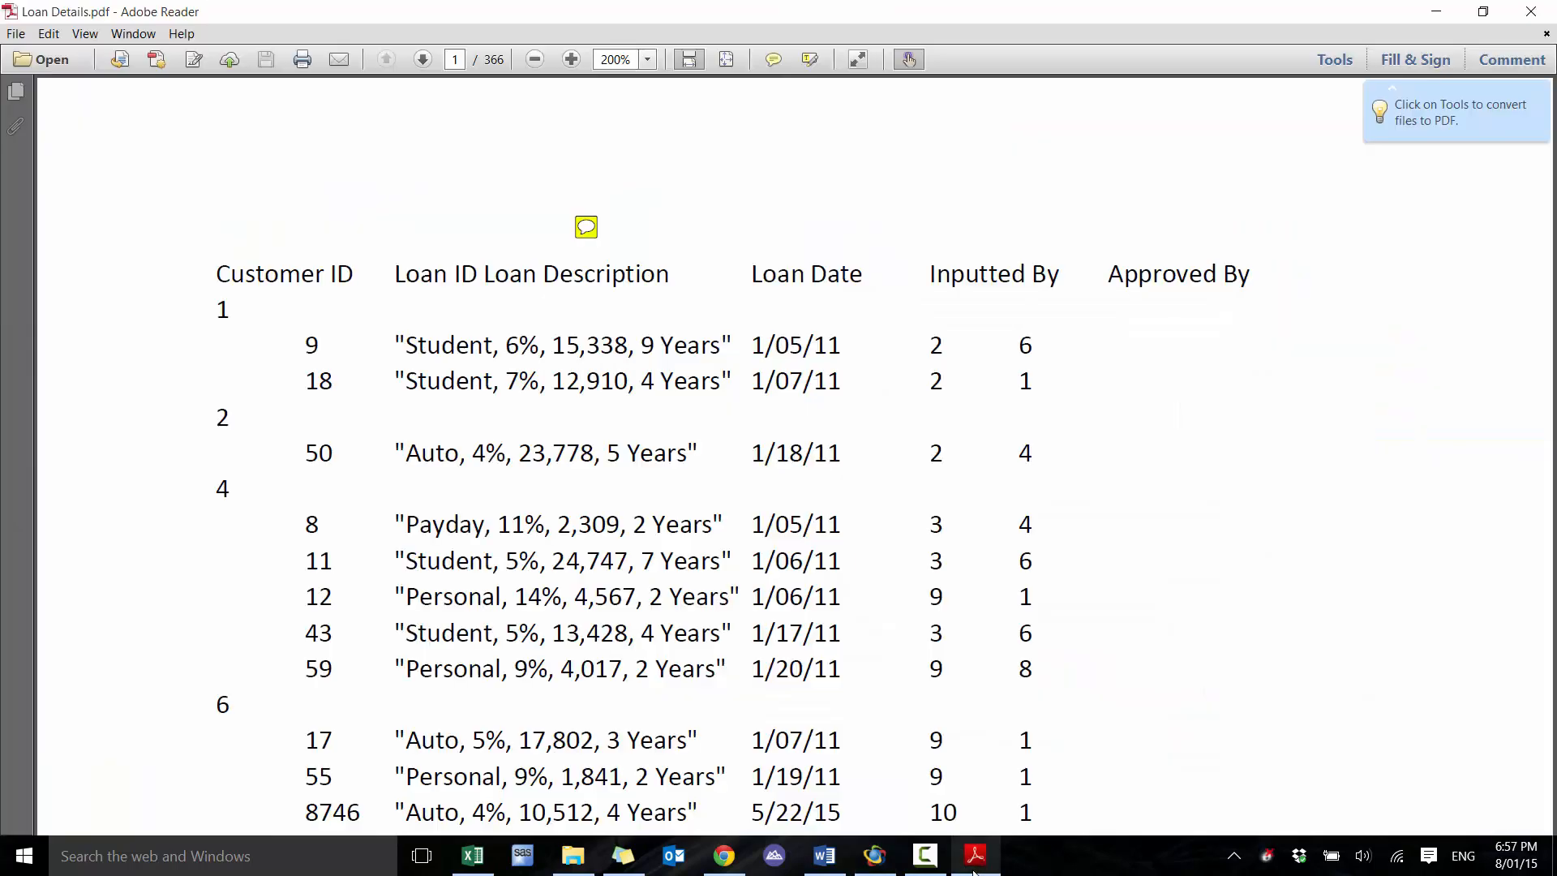
Arrange the Loan Details PDF and IDEA side by side and narrow IDEA's File Explorer pane to show the filtered records
left_click_drag(974, 6, 2, 333)
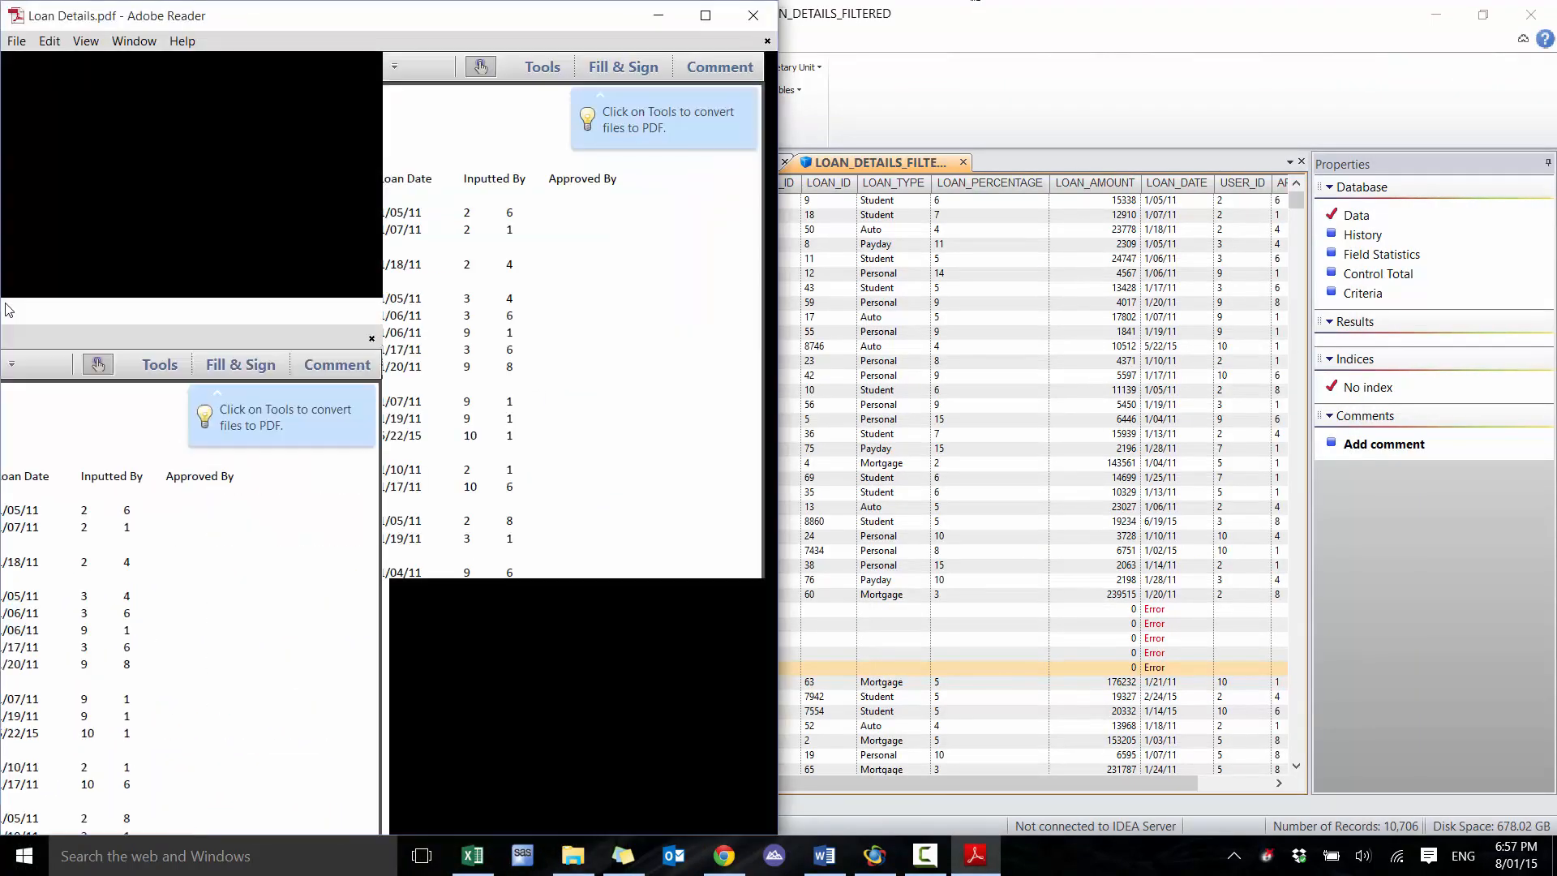
left_click(938, 241)
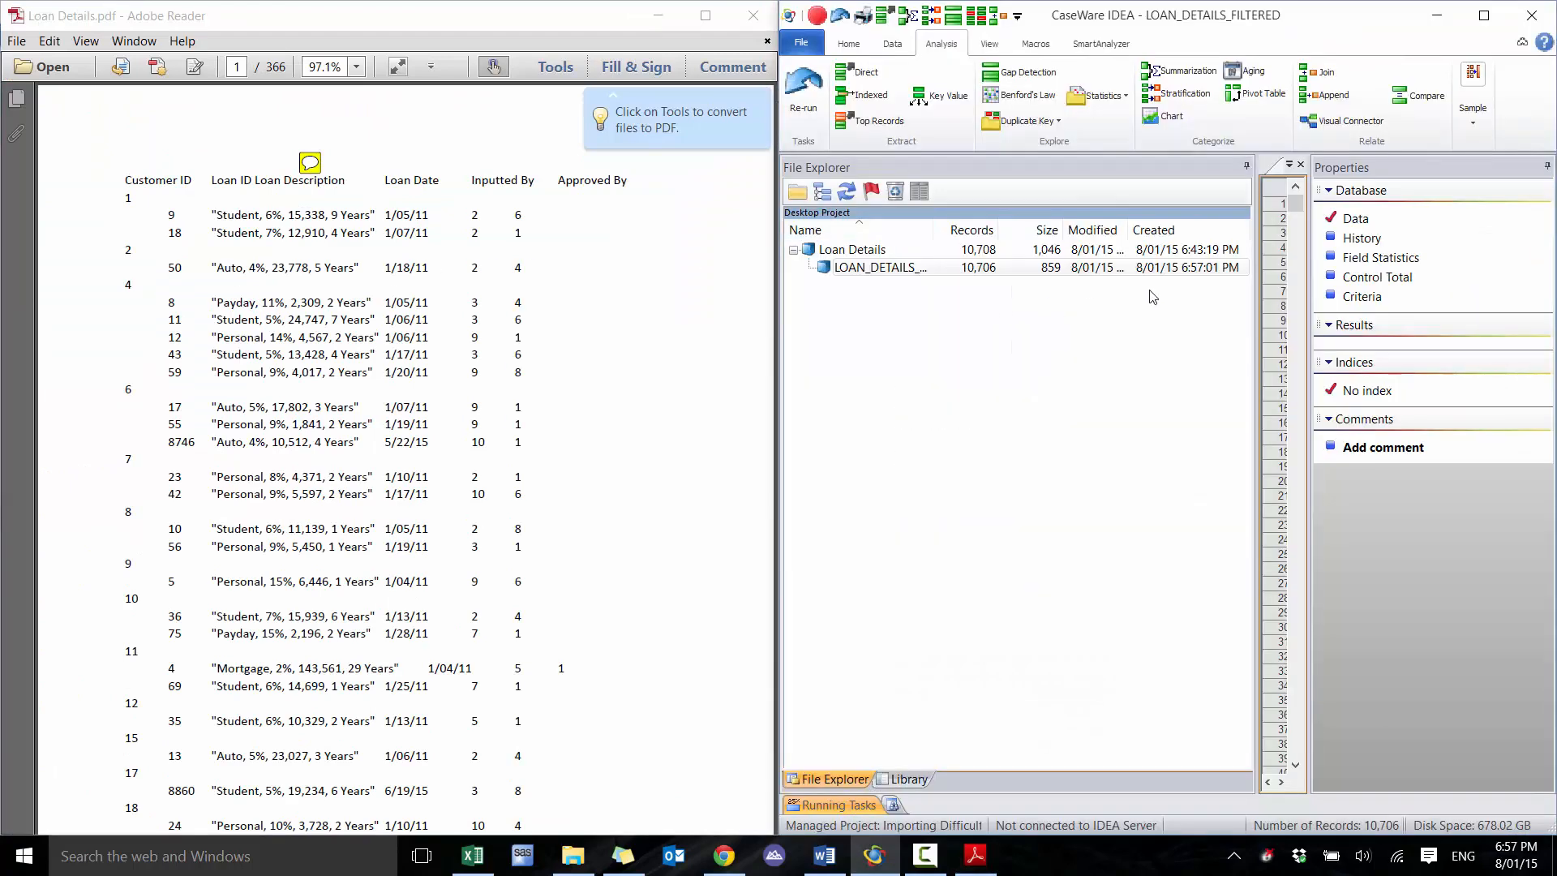
left_click(1113, 739)
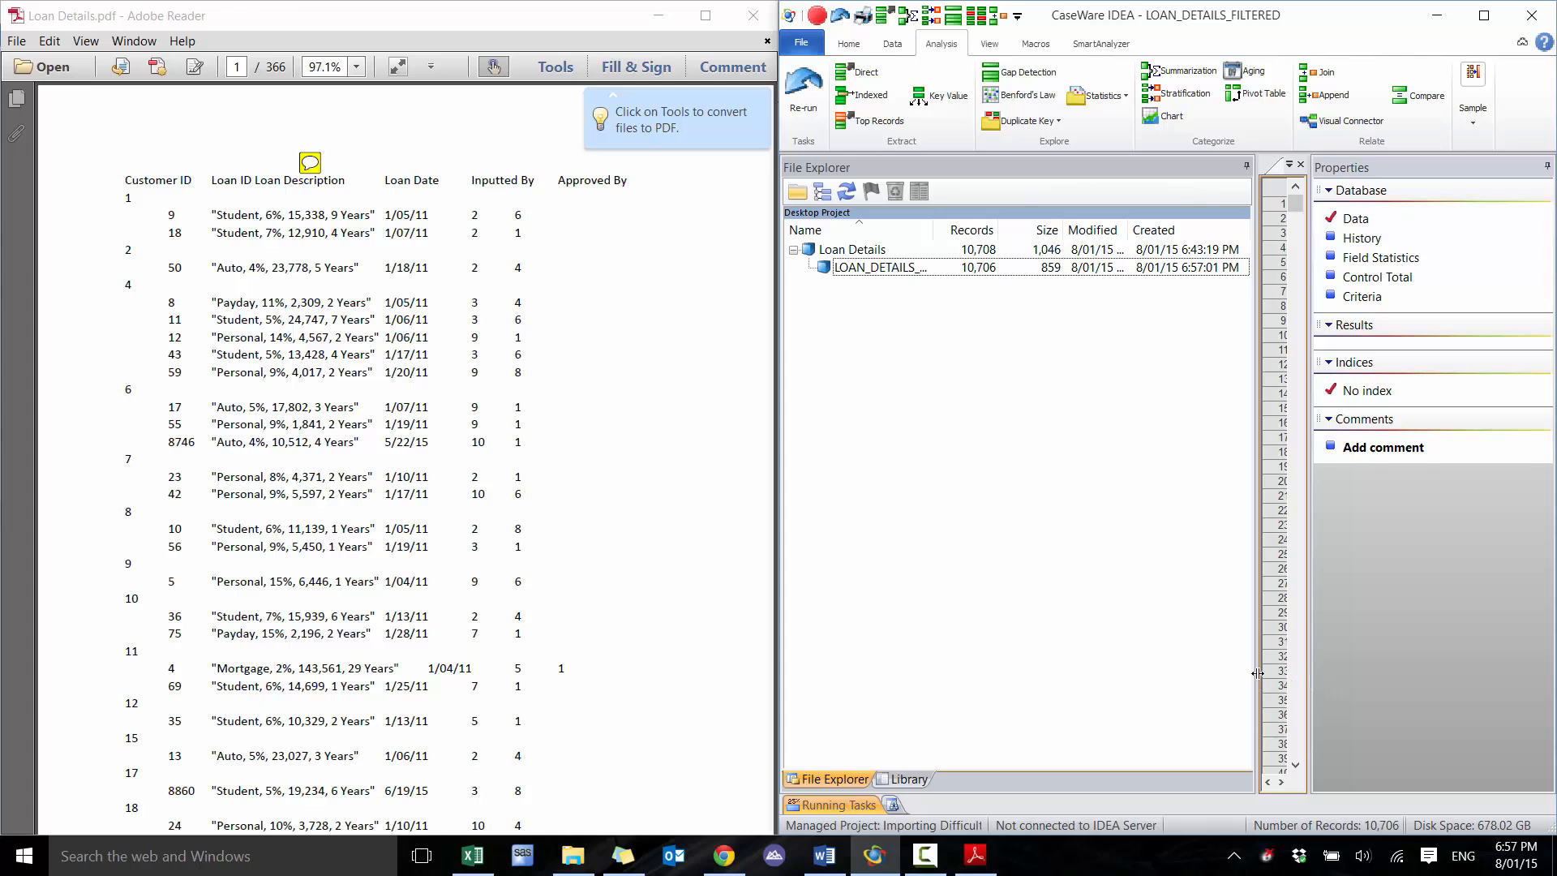
left_click_drag(1258, 673, 862, 681)
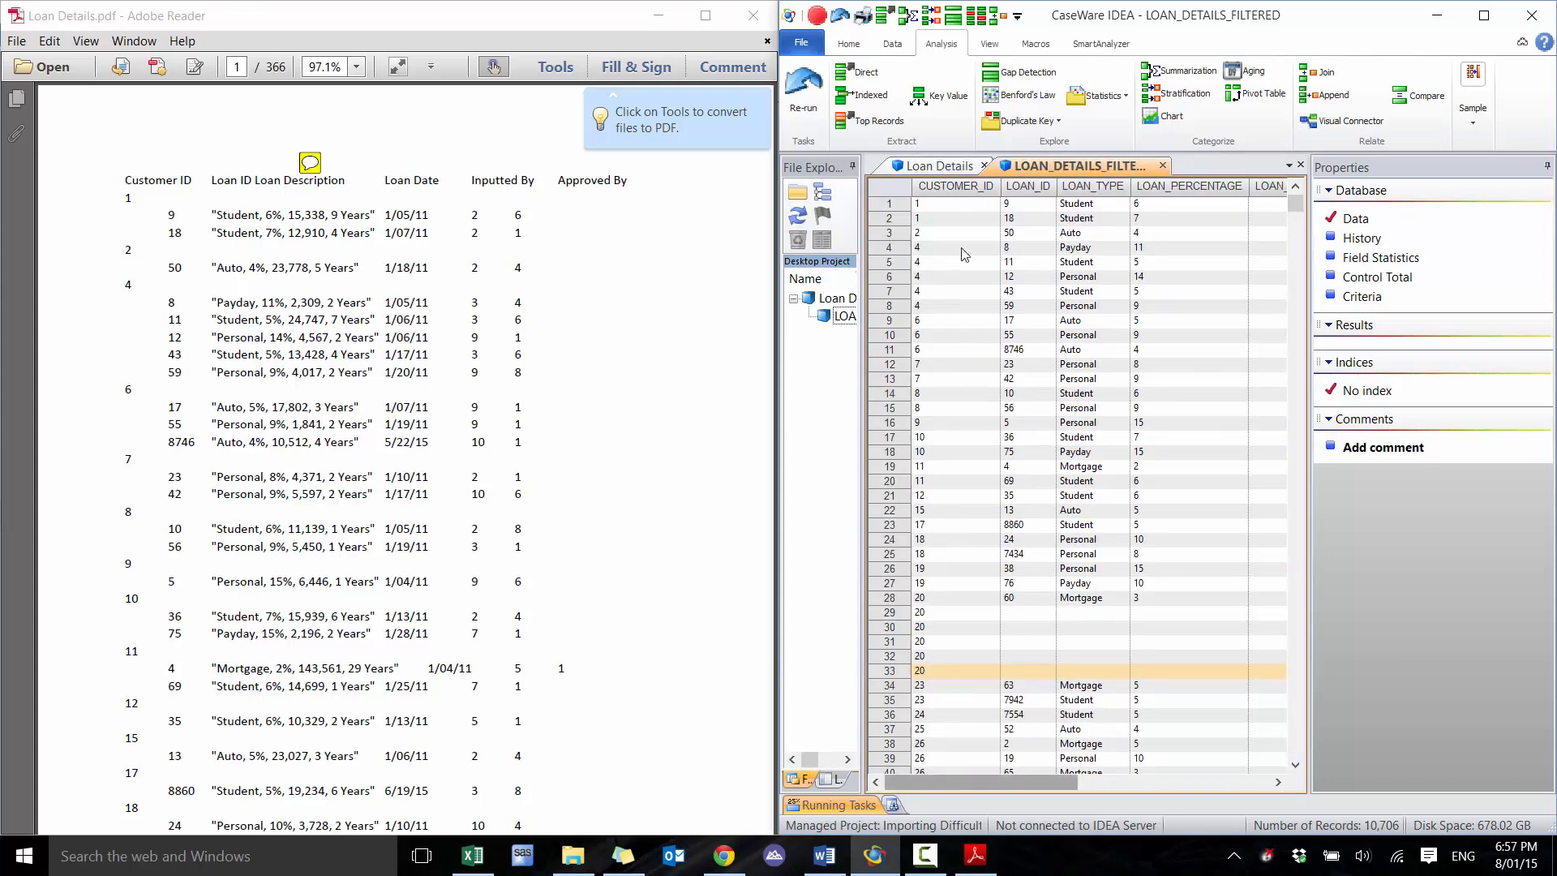
Check the first filtered record's loan type, percentage, amount, date, user ID and approver ID against the PDF
left_click(1077, 207)
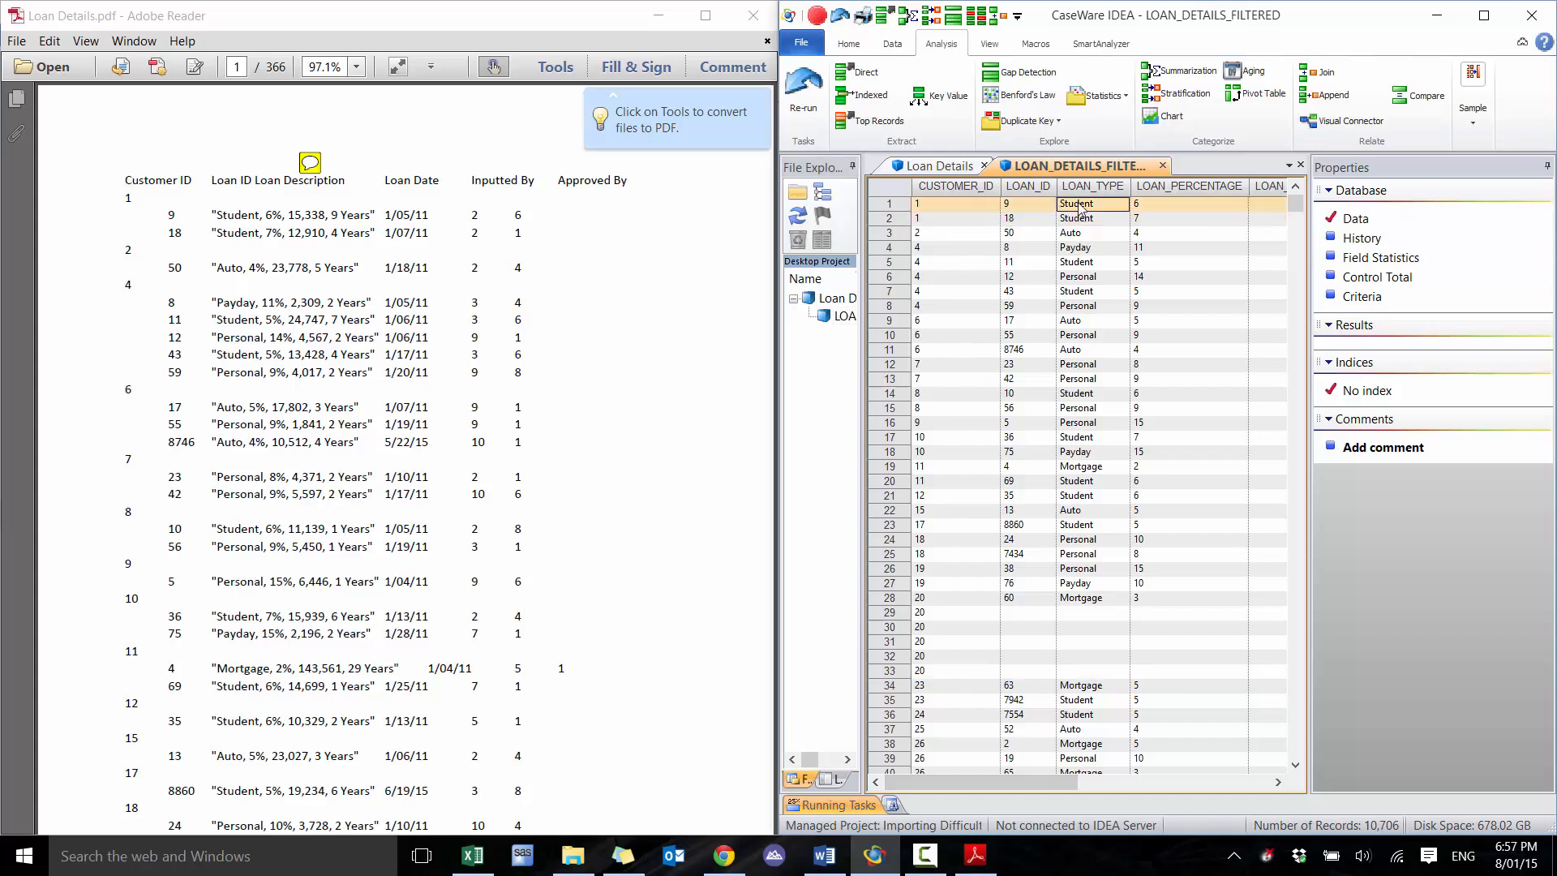
left_click(1198, 210)
left_click_drag(1031, 781, 1247, 791)
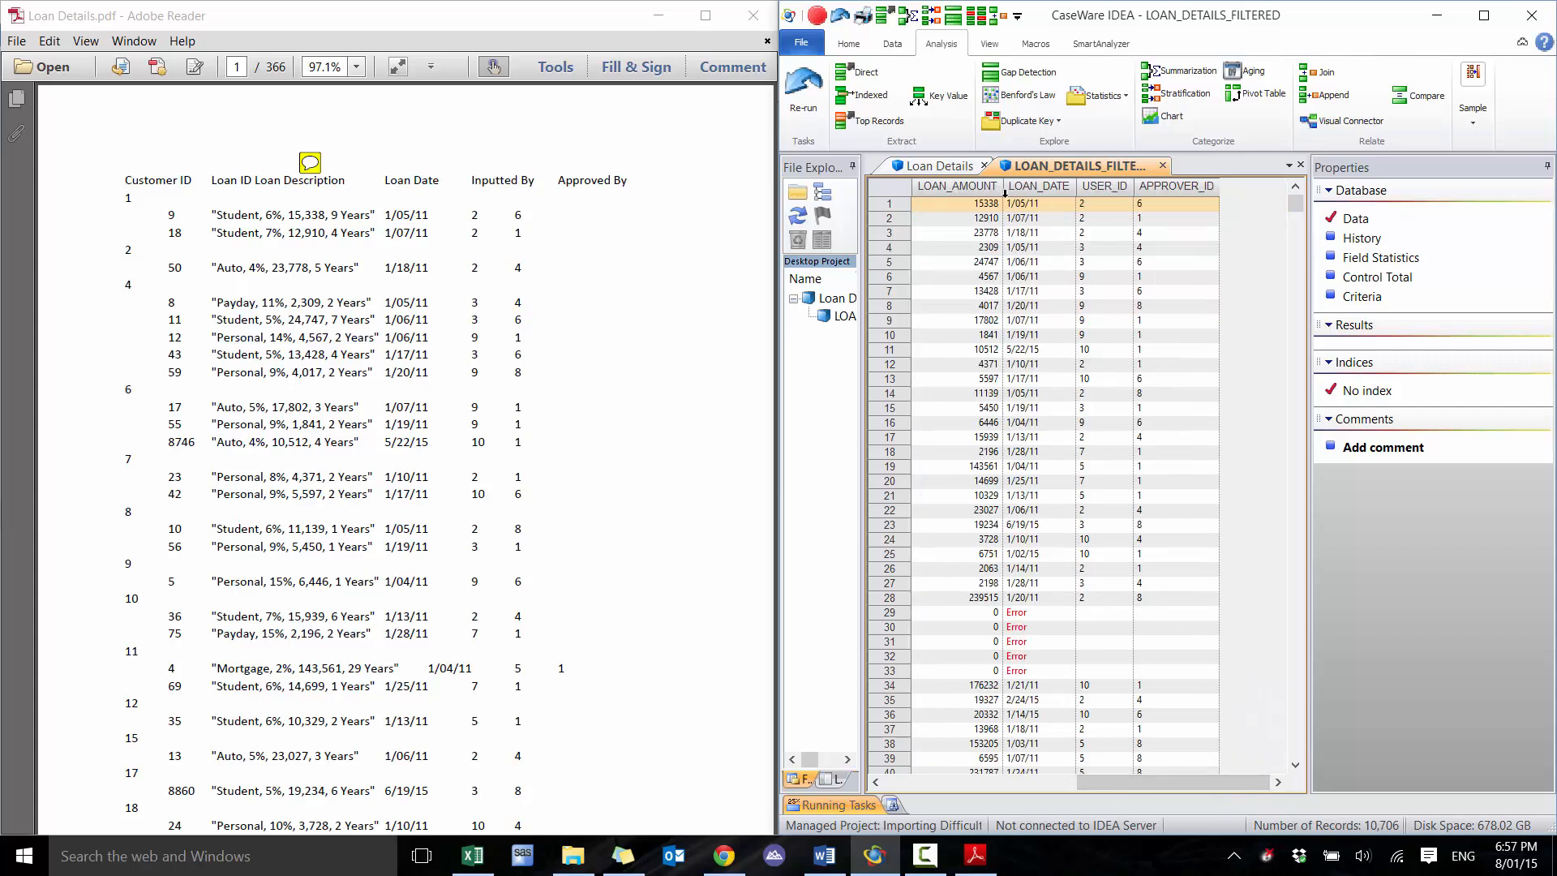
left_click(991, 208)
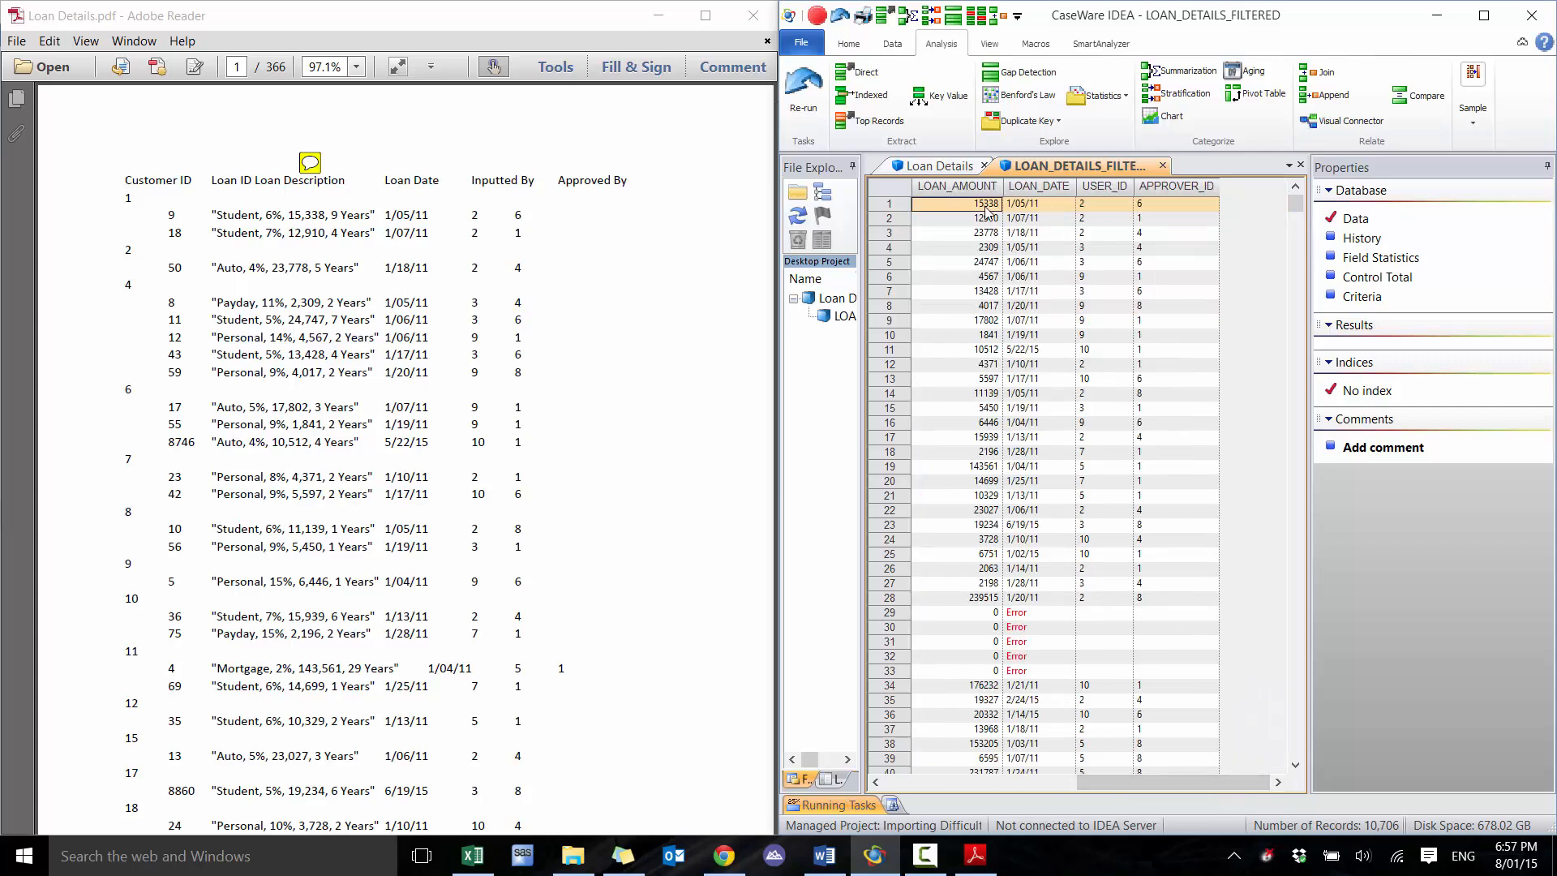
left_click(1027, 208)
left_click(1103, 208)
left_click(1158, 208)
Pick loan ID 503 under customer 273 in the filtered database and search the PDF for 503
left_click_drag(1298, 373, 1297, 389)
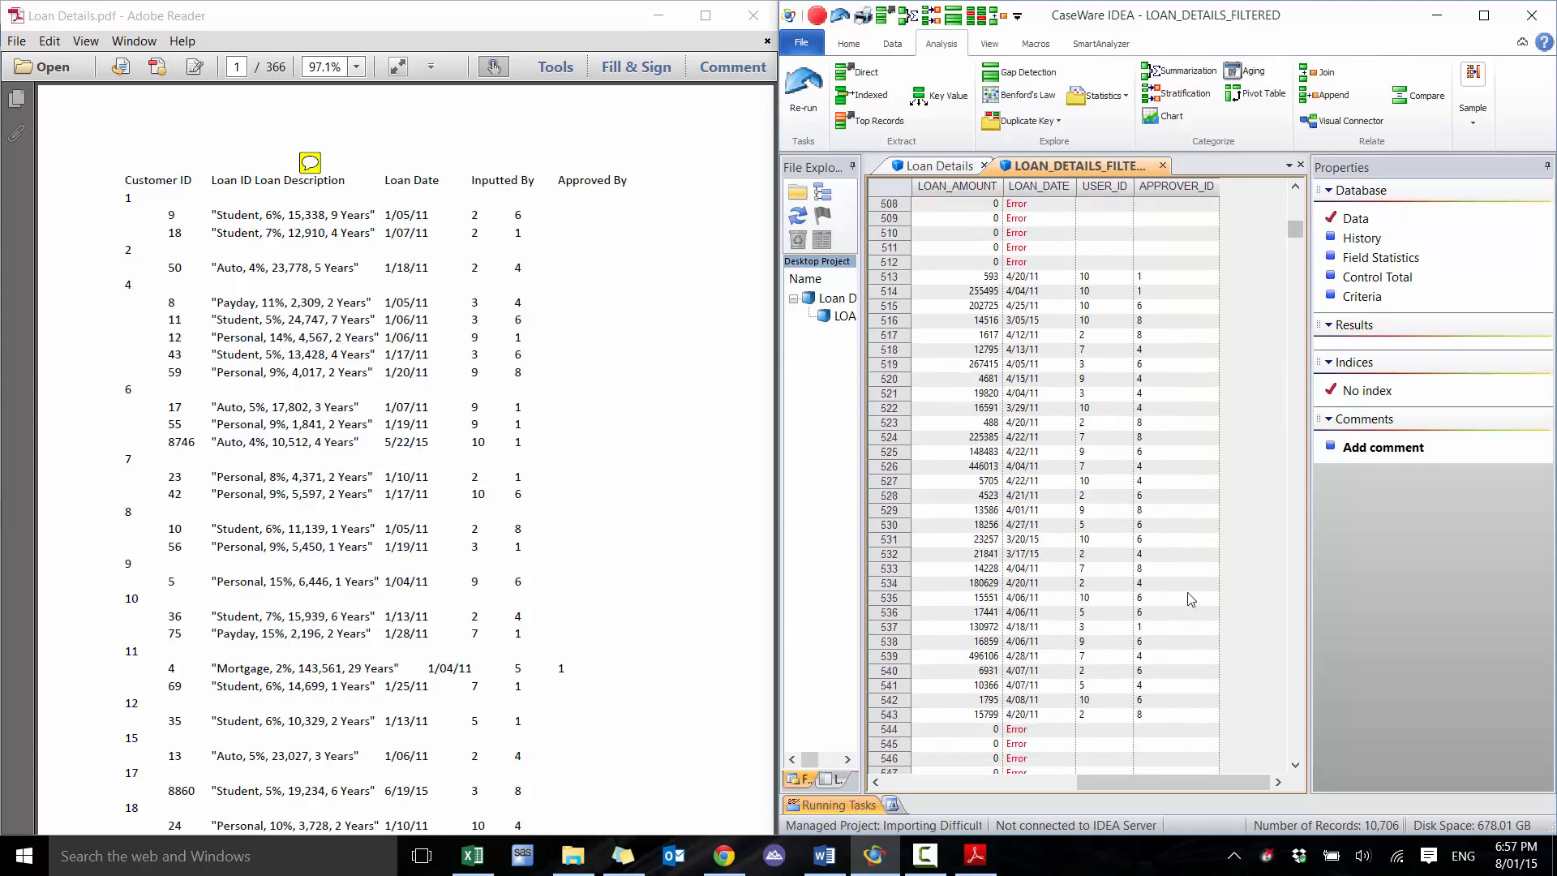
left_click_drag(1087, 791, 892, 791)
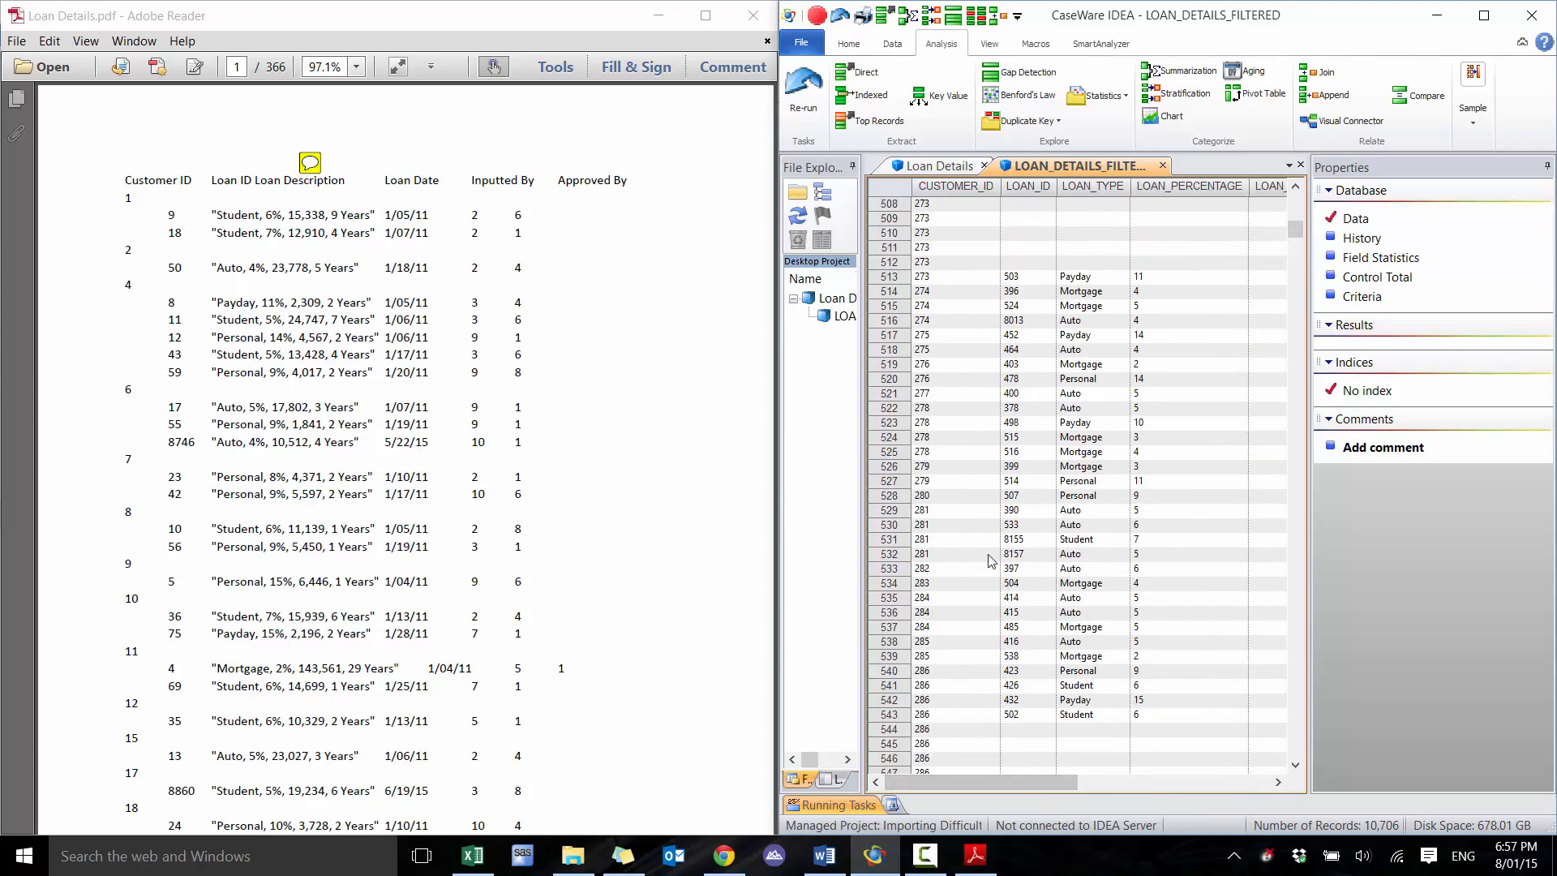
left_click(1032, 279)
left_click(468, 332)
key("ctrl+f")
type("503")
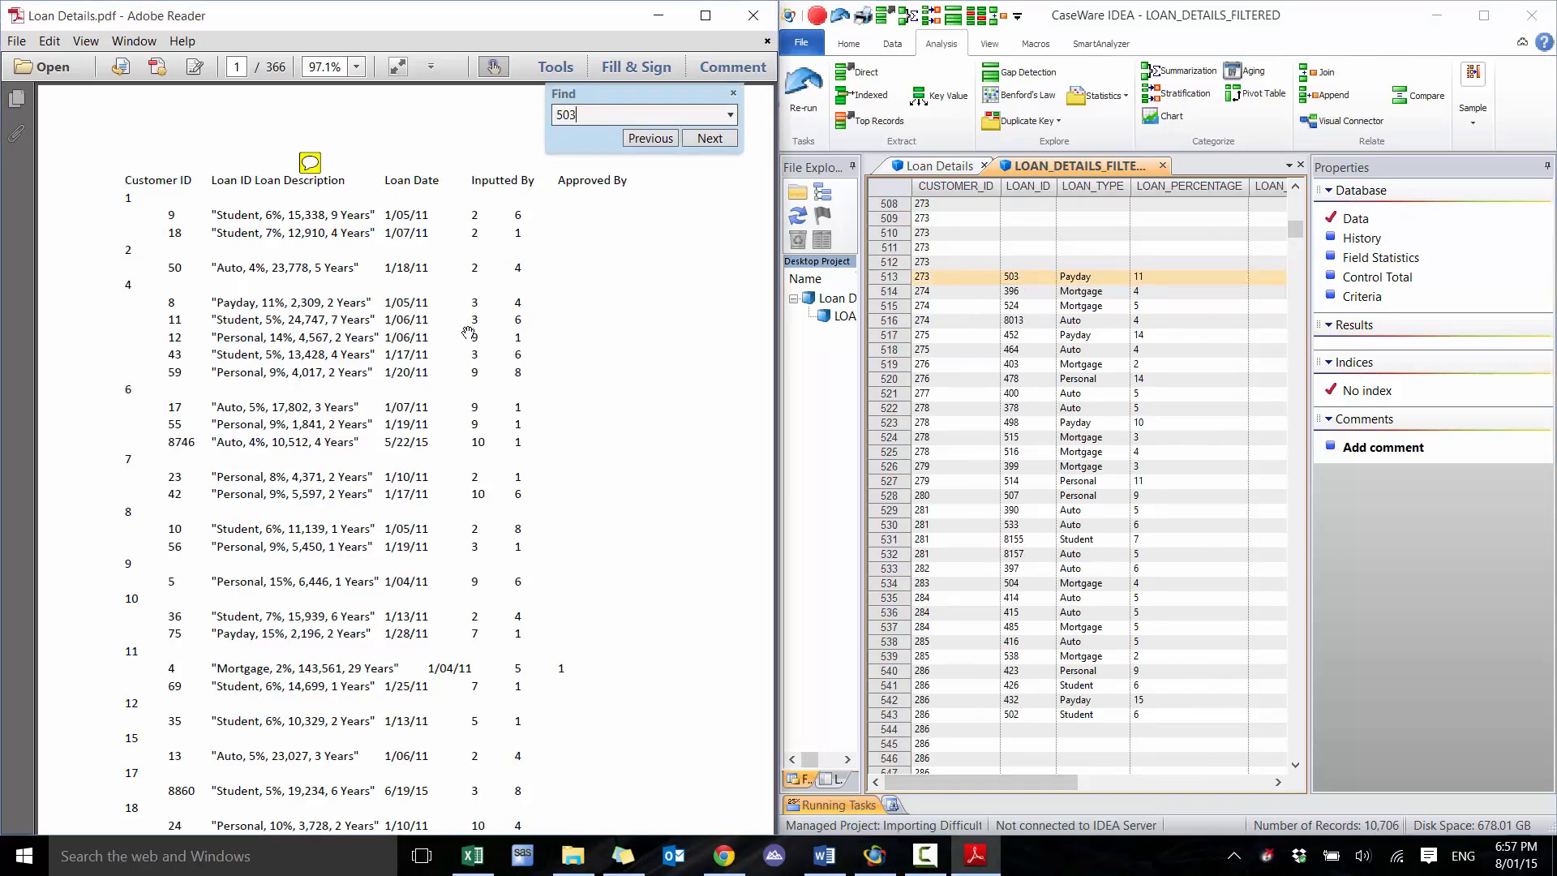
key("Return")
key("Escape")
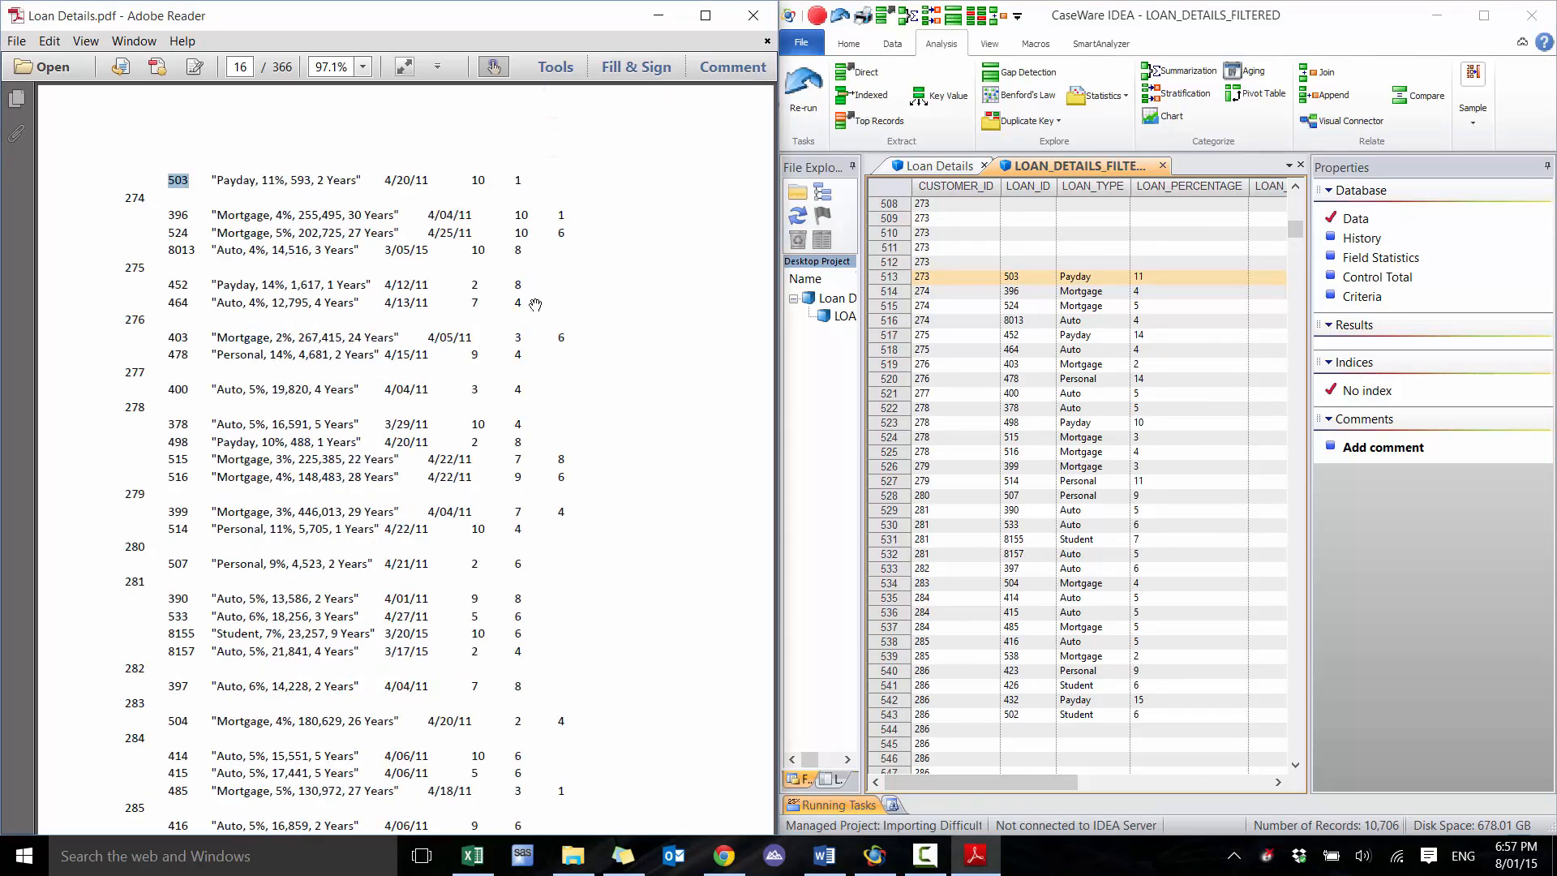
scroll(574, 243, "up", 5)
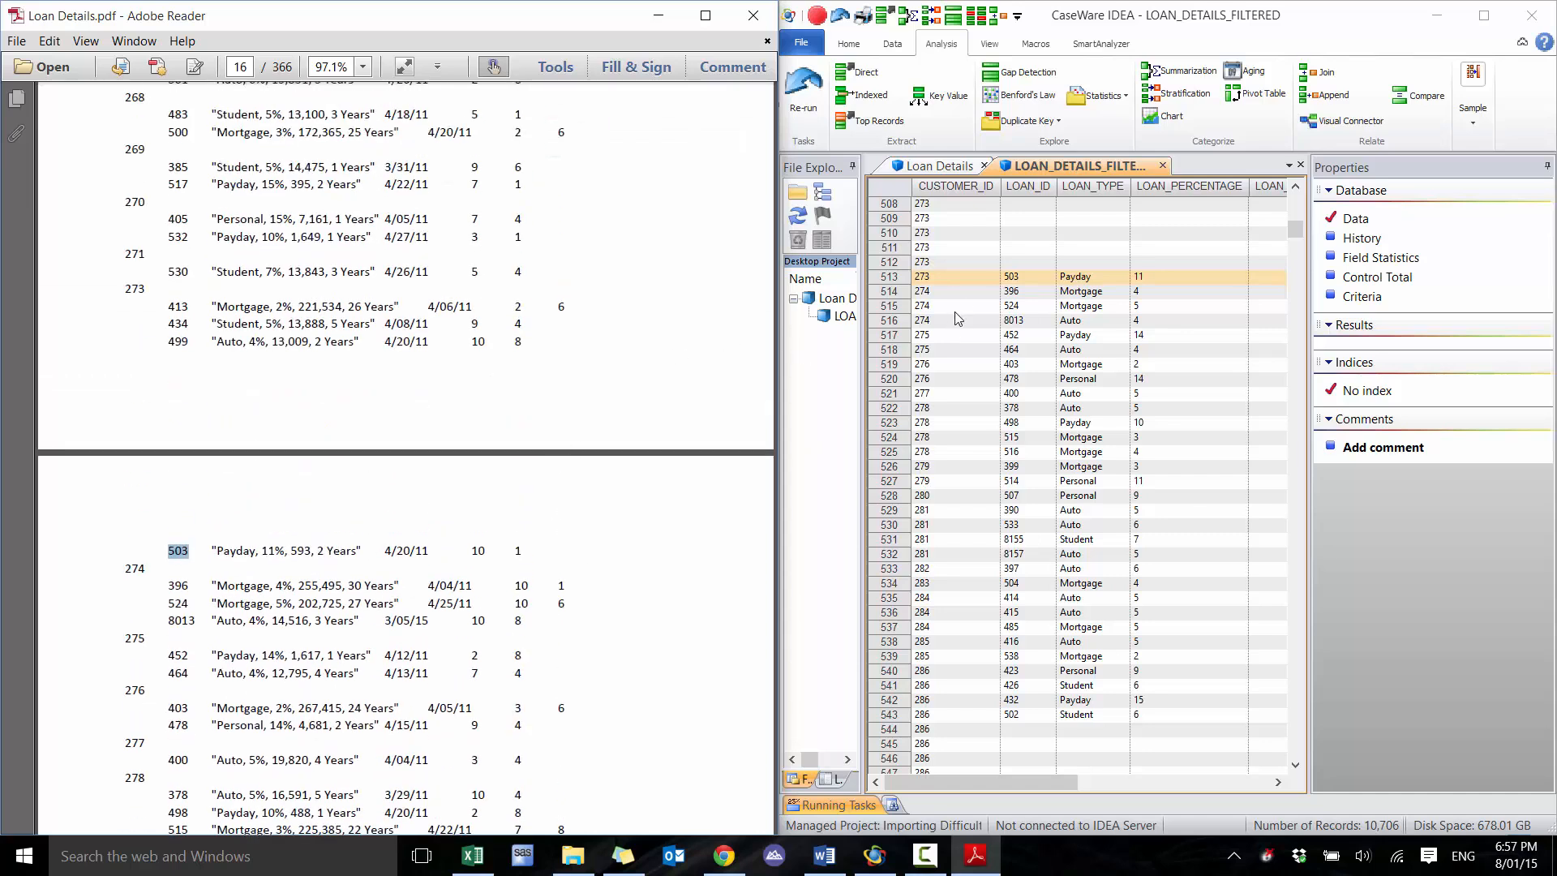
Compare loan 503's customer ID, type, percentage, amount, date, user ID and approver ID in IDEA with its PDF entry
left_click(960, 280)
left_click(1045, 277)
left_click(1108, 276)
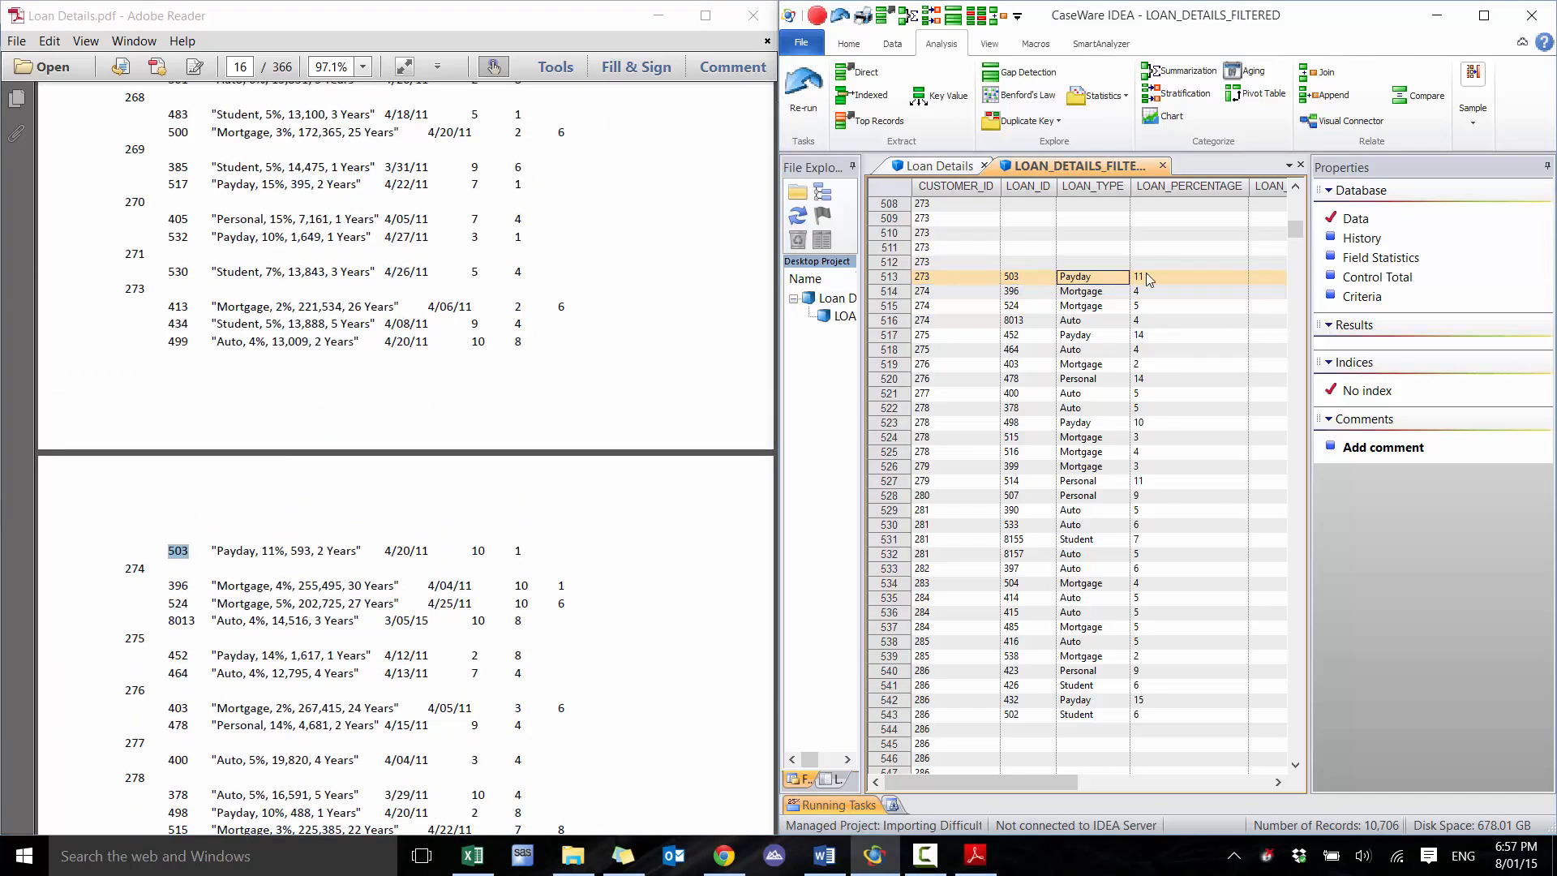
left_click(1148, 279)
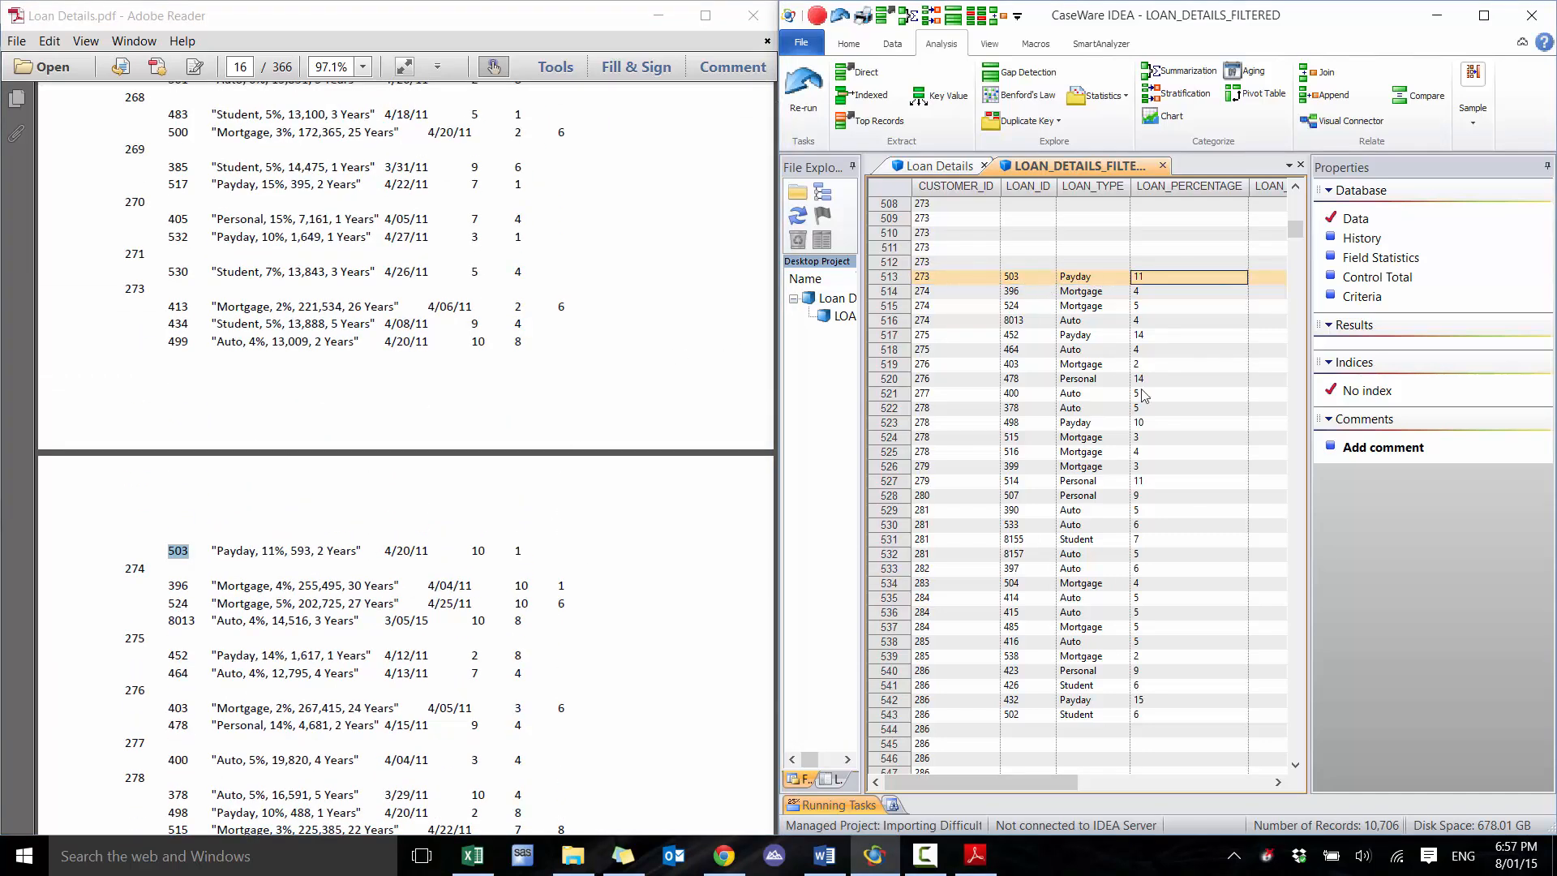
left_click(1280, 782)
left_click(1105, 266)
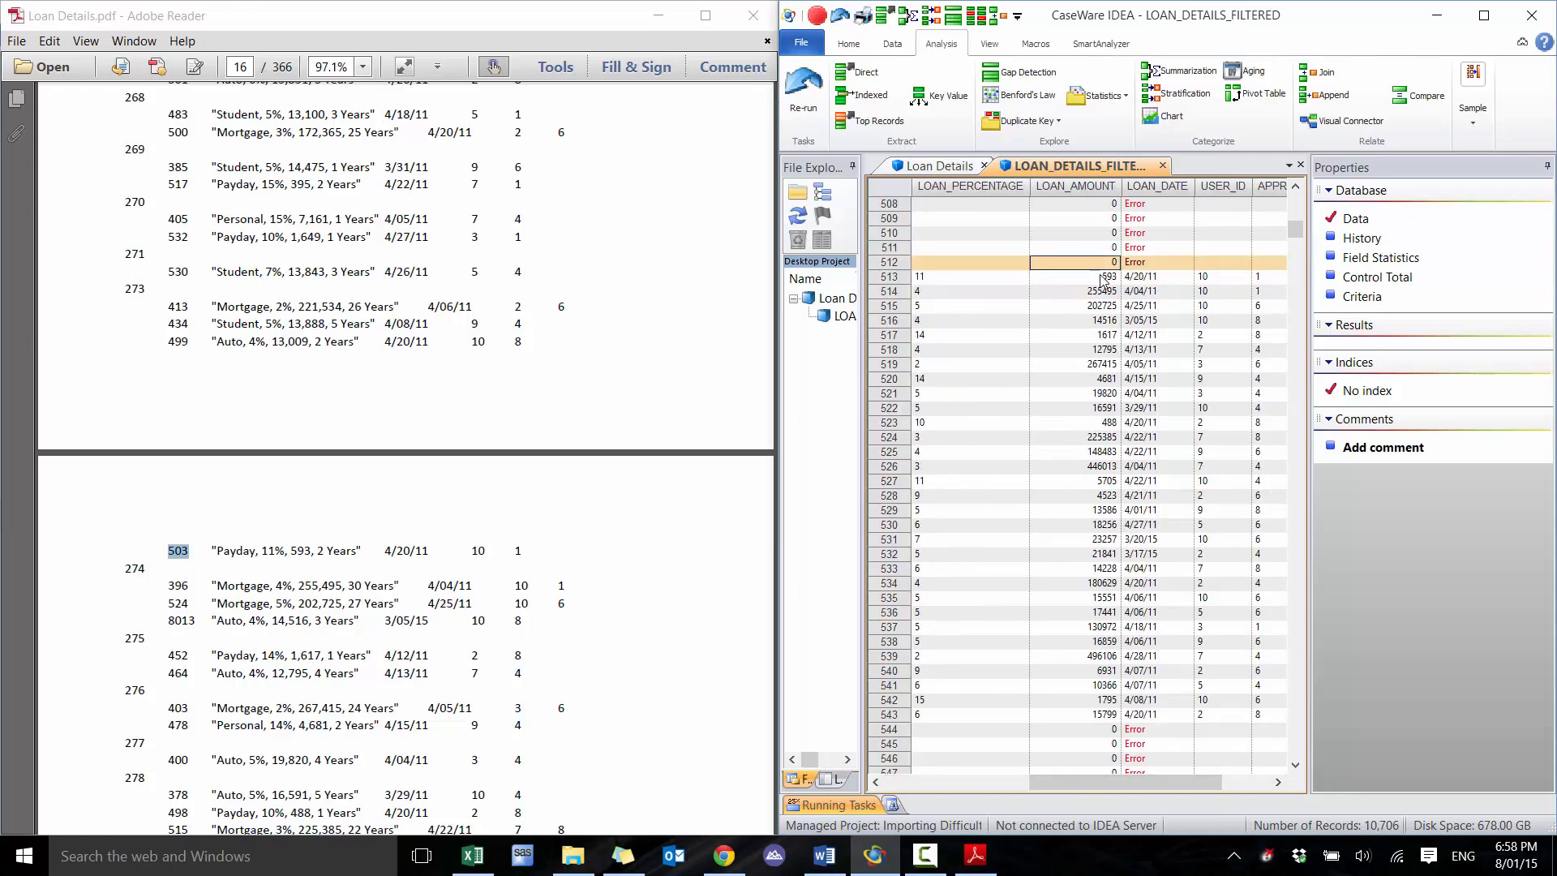
left_click(1104, 279)
left_click(1168, 280)
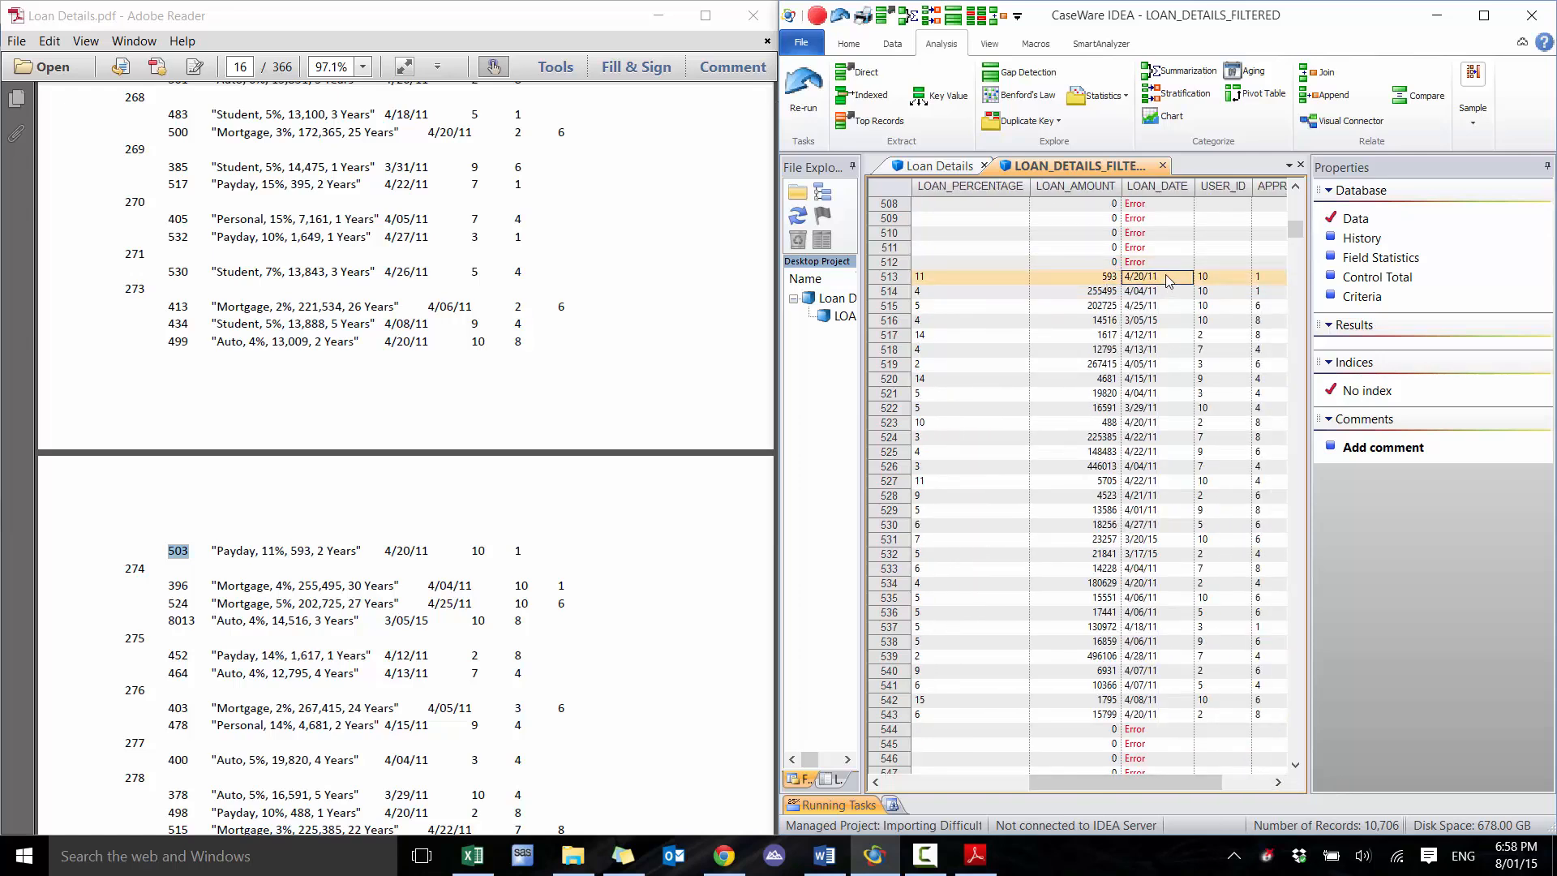
left_click(1225, 280)
left_click(1241, 784)
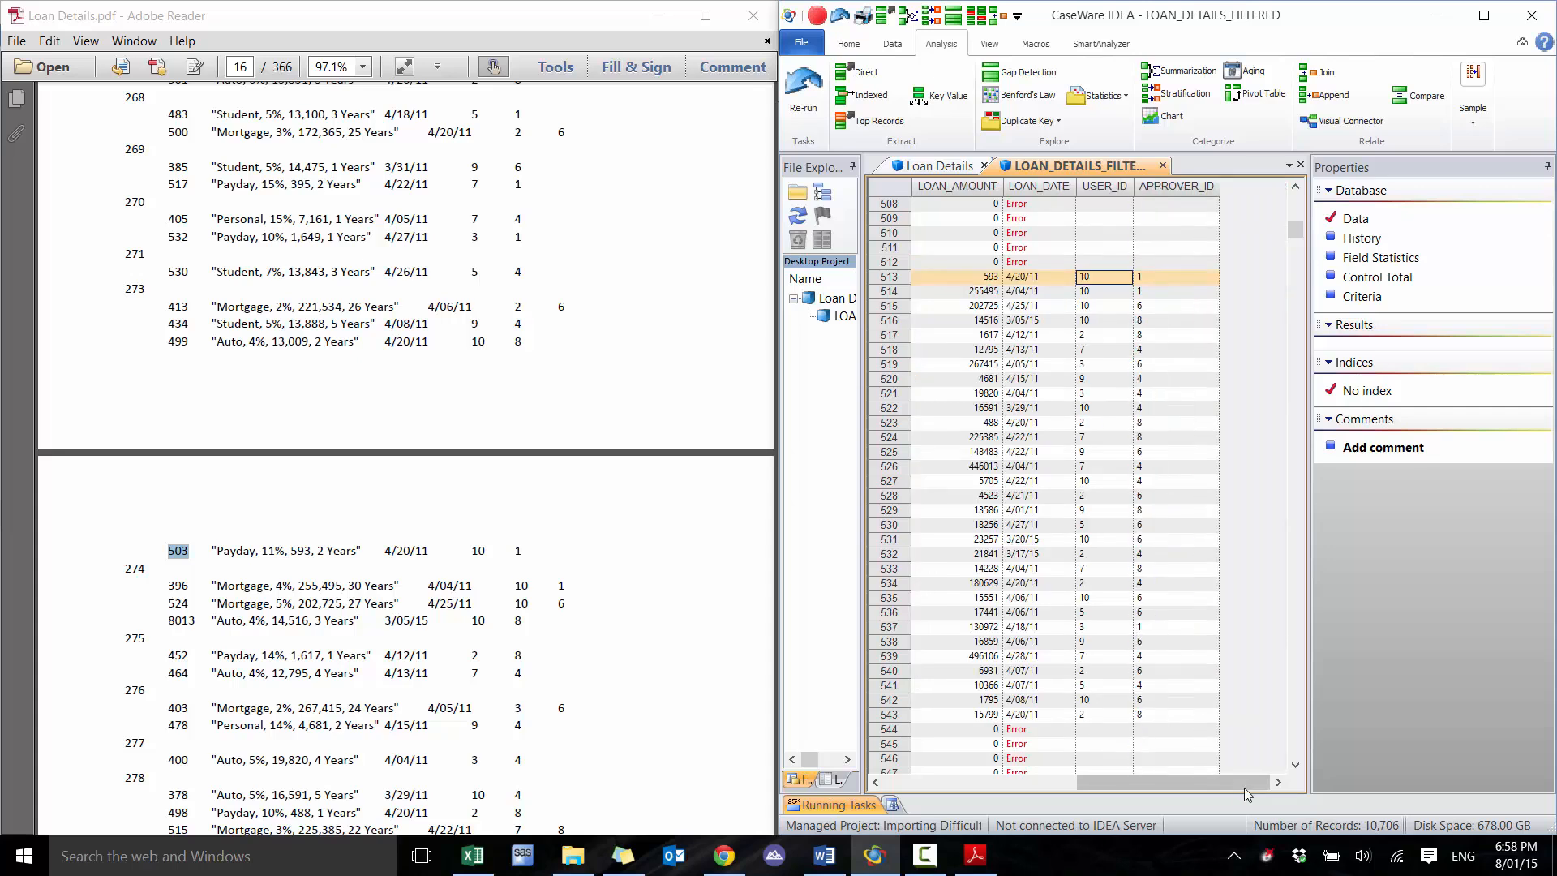
left_click(1145, 278)
left_click(1179, 454)
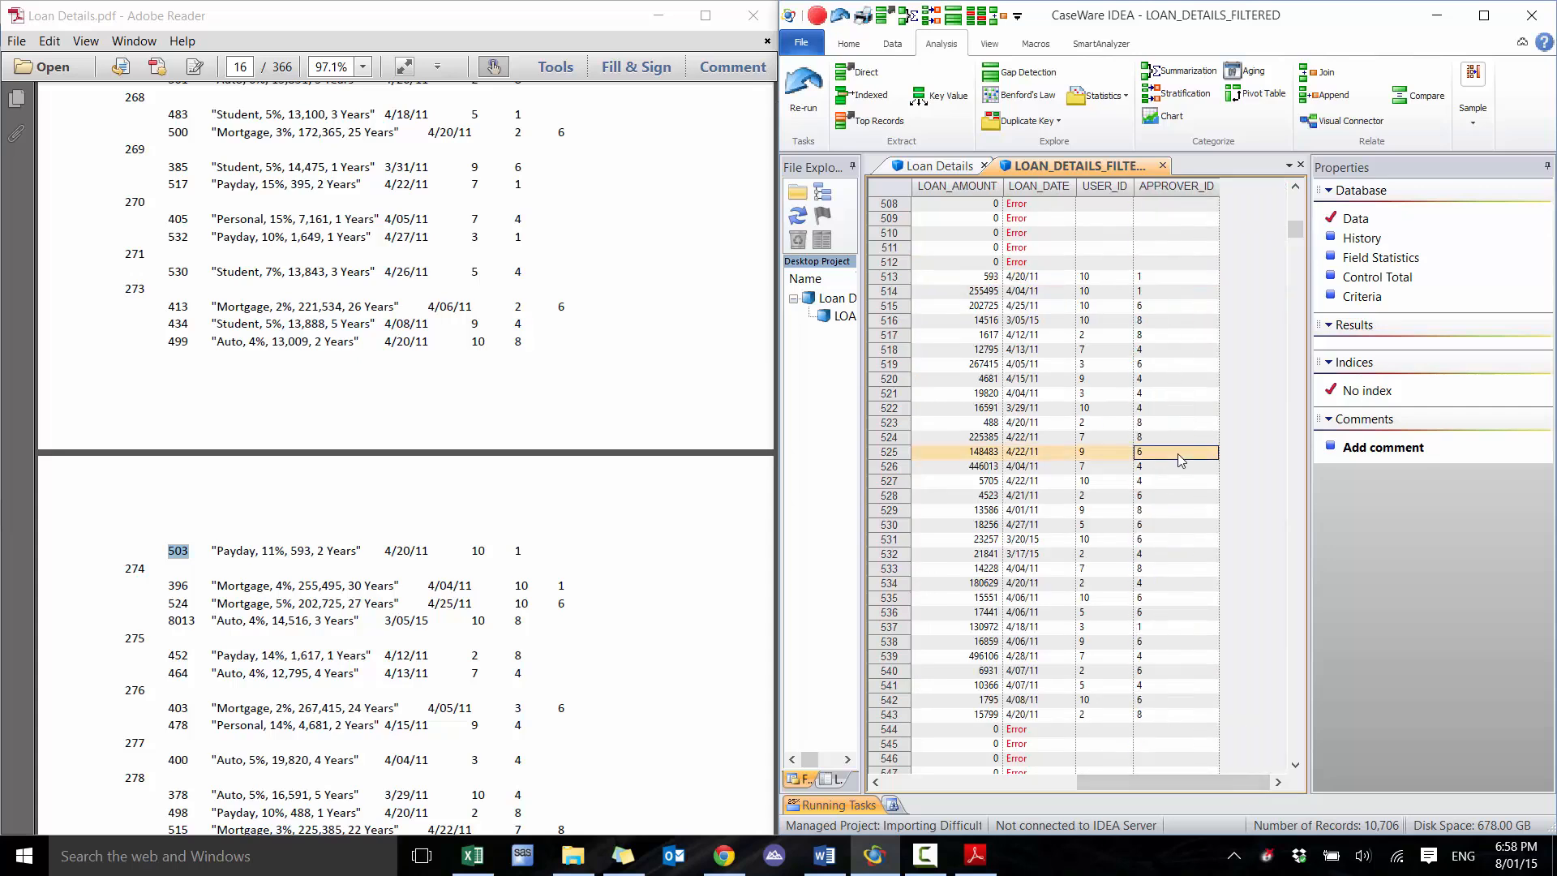